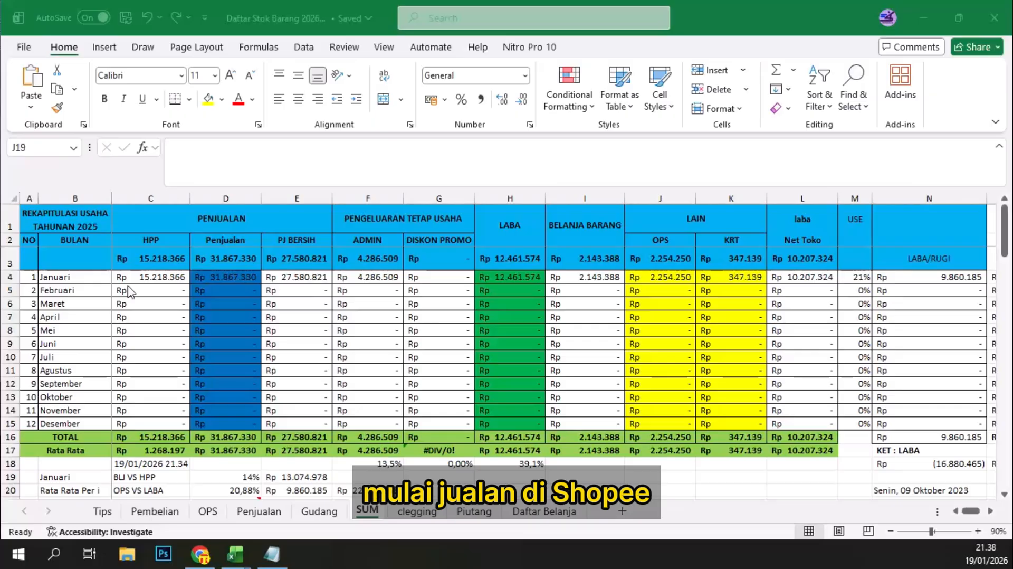
# Step: Change the recap title in cell A1 to REKAPITULASI USAHA TAHUNAN 2026
pyautogui.click(56, 221)
pyautogui.click(56, 228)
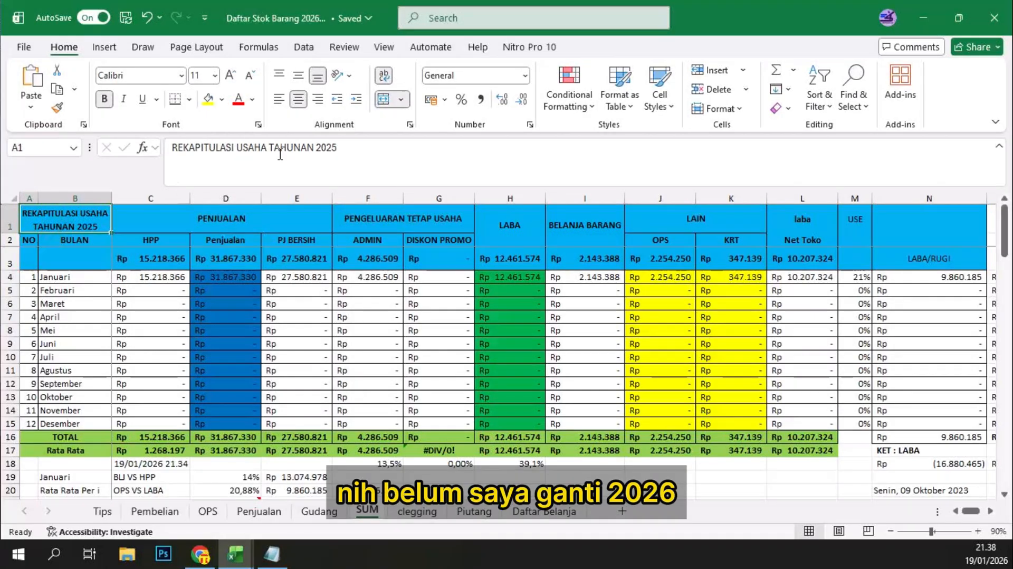
pyautogui.click(346, 145)
pyautogui.press('BackSpace')
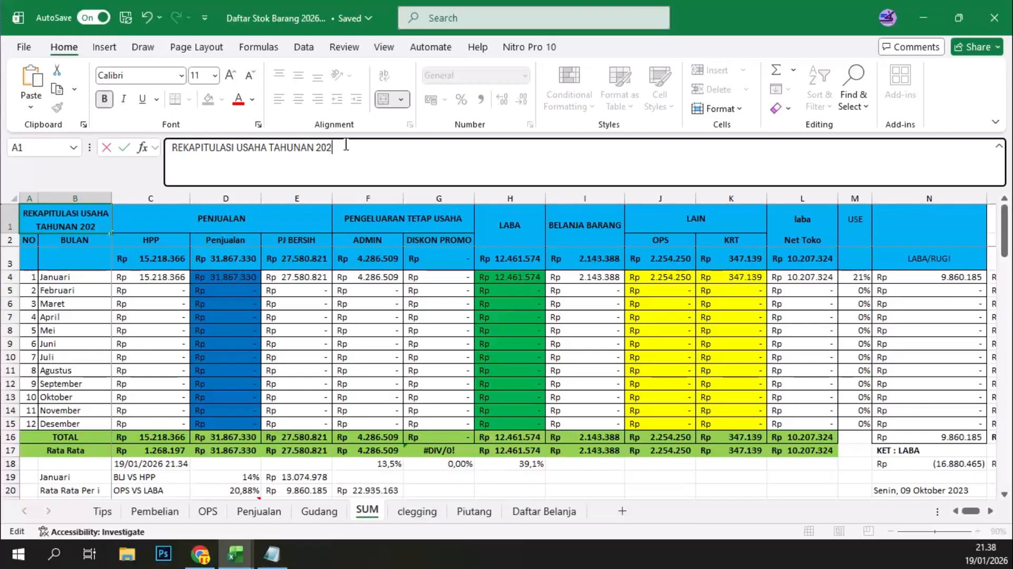
pyautogui.write('6')
pyautogui.press('Return')
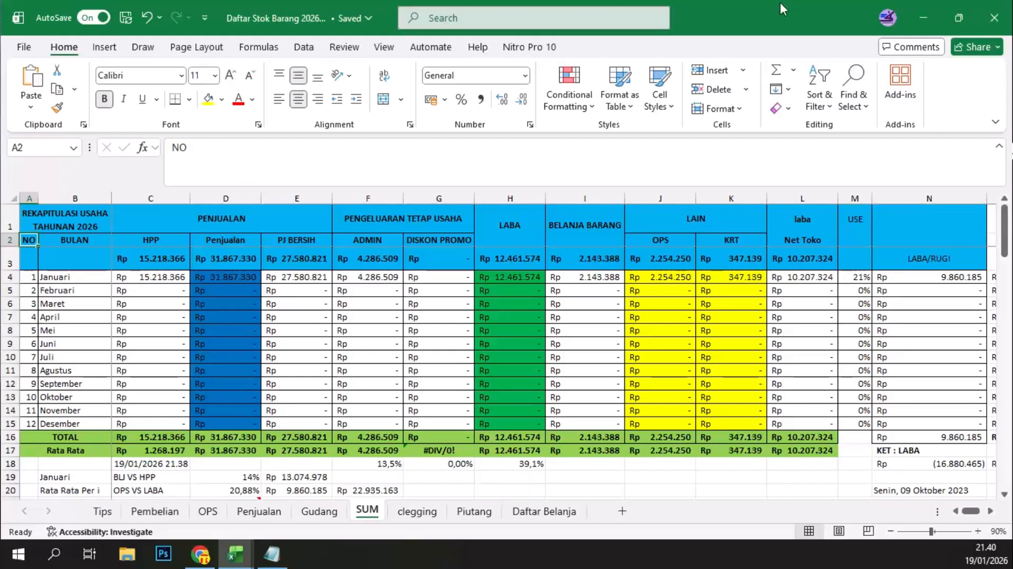
# Step: Create a new blank workbook and rename its first sheet as GUDANG
pyautogui.hotkey('ctrl', 'n')
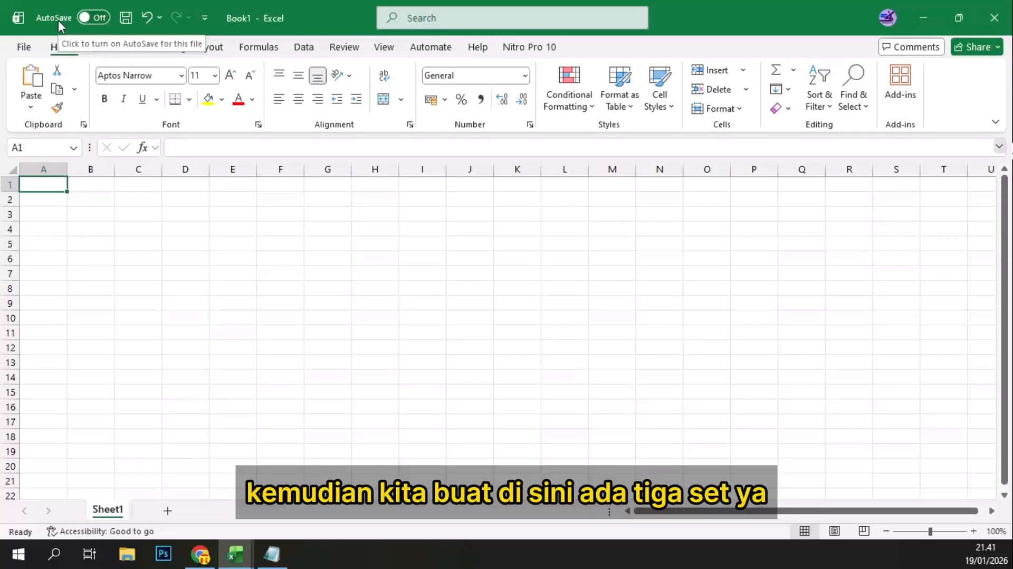
pyautogui.rightClick(111, 514)
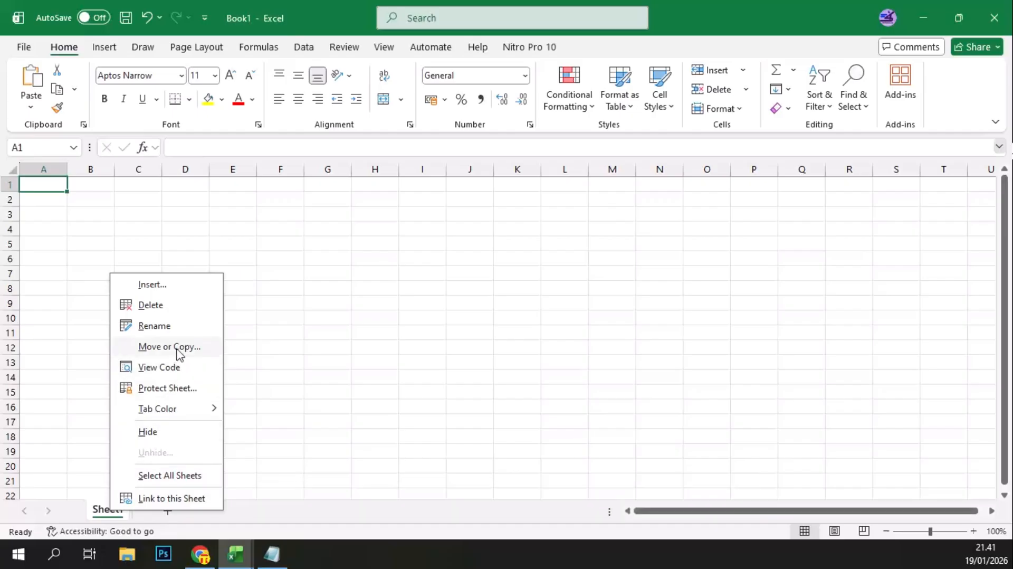
pyautogui.click(154, 326)
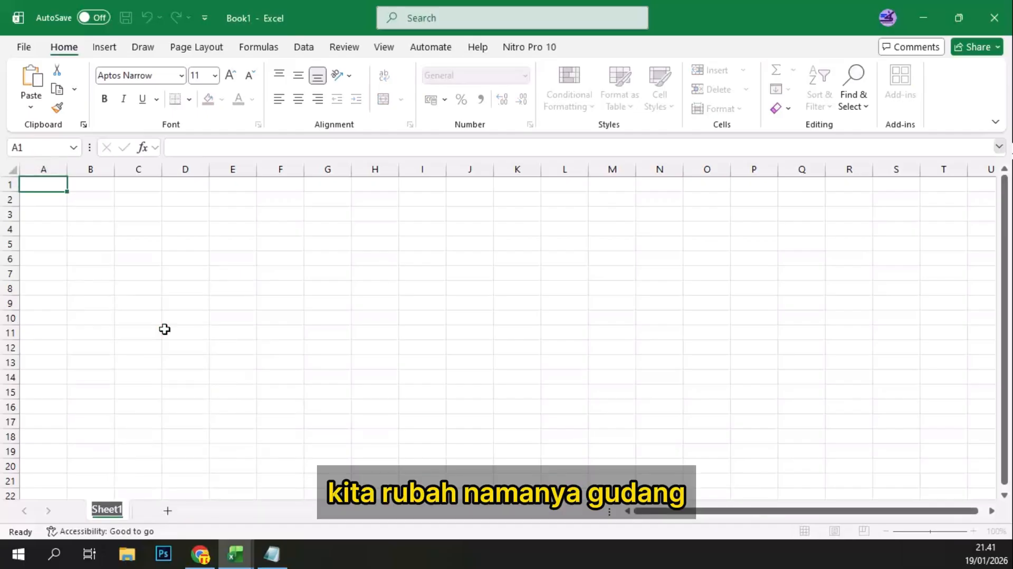
pyautogui.write('GU')
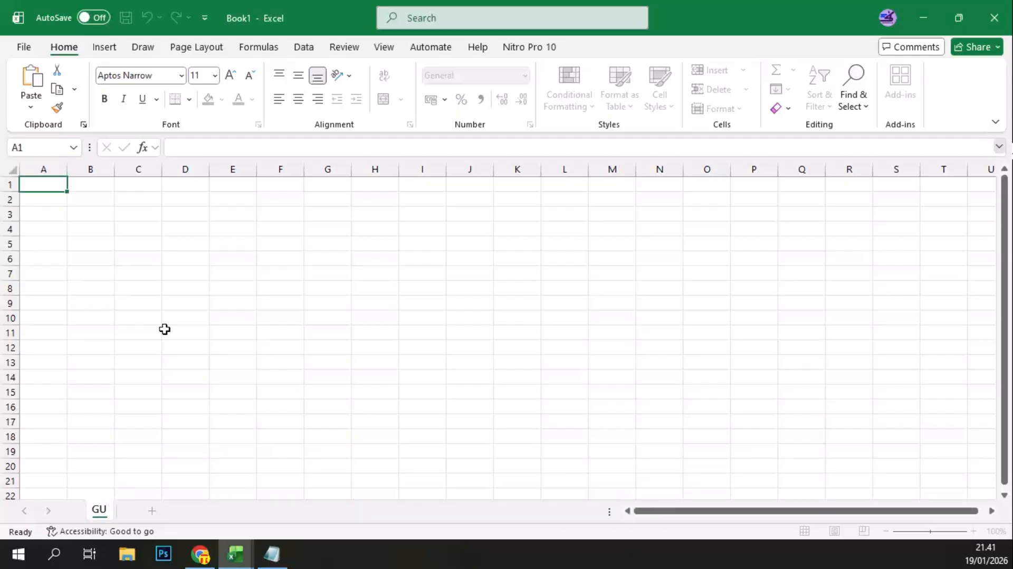
pyautogui.write('DANG')
pyautogui.press('Return')
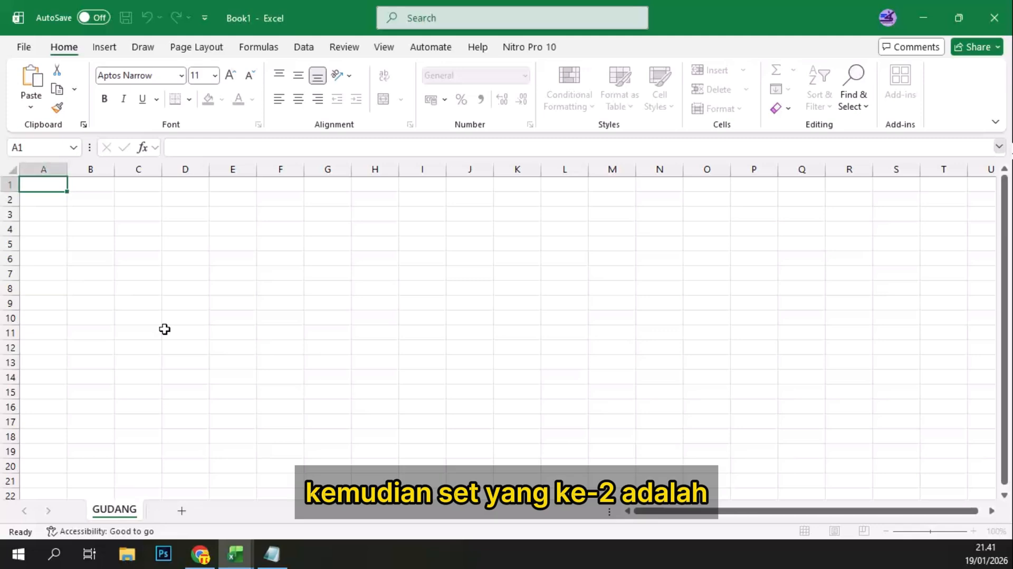
# Step: Create a copy of the GUDANG sheet and place it after the original
pyautogui.rightClick(132, 515)
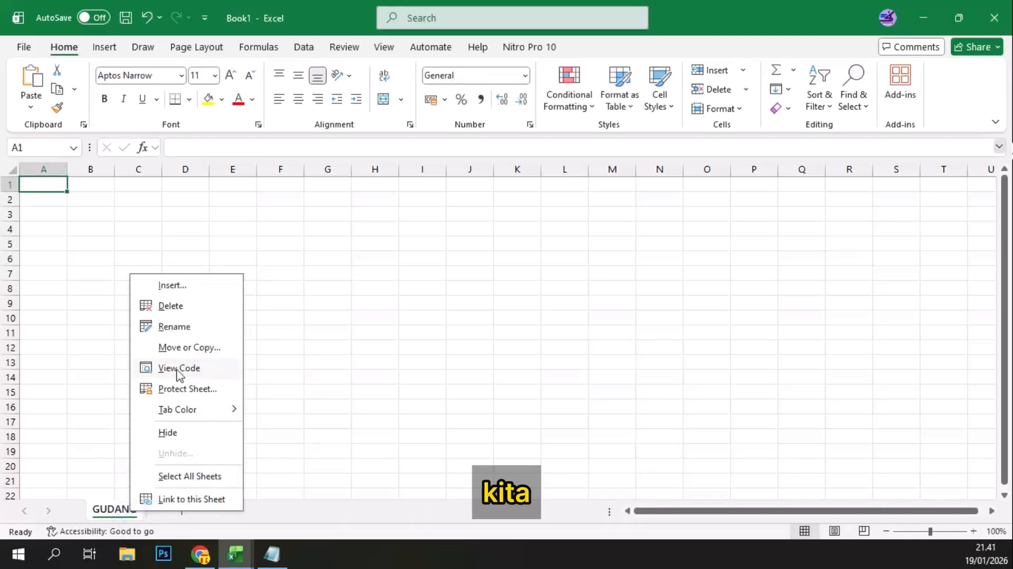
pyautogui.click(187, 348)
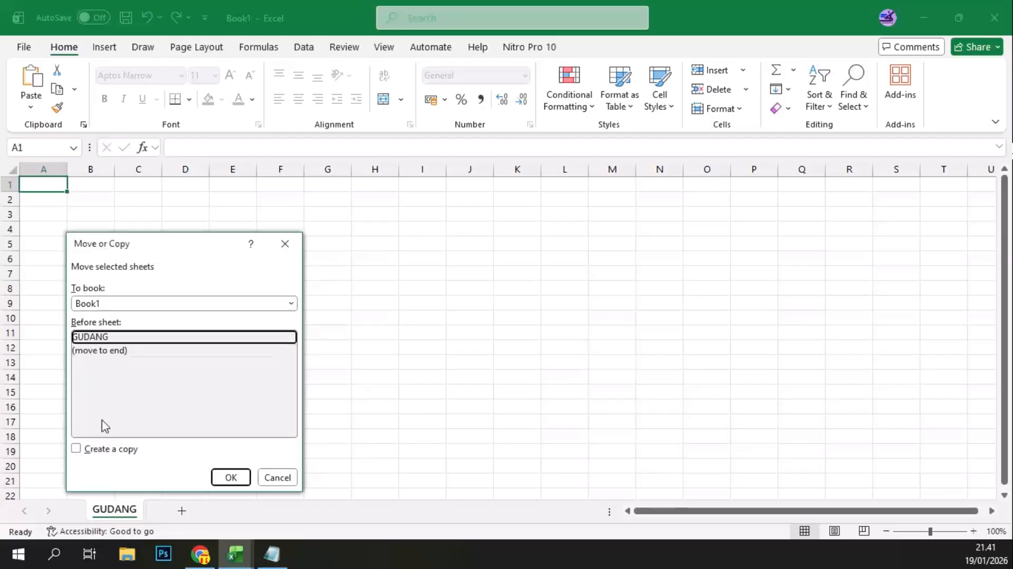
pyautogui.click(76, 448)
pyautogui.click(223, 474)
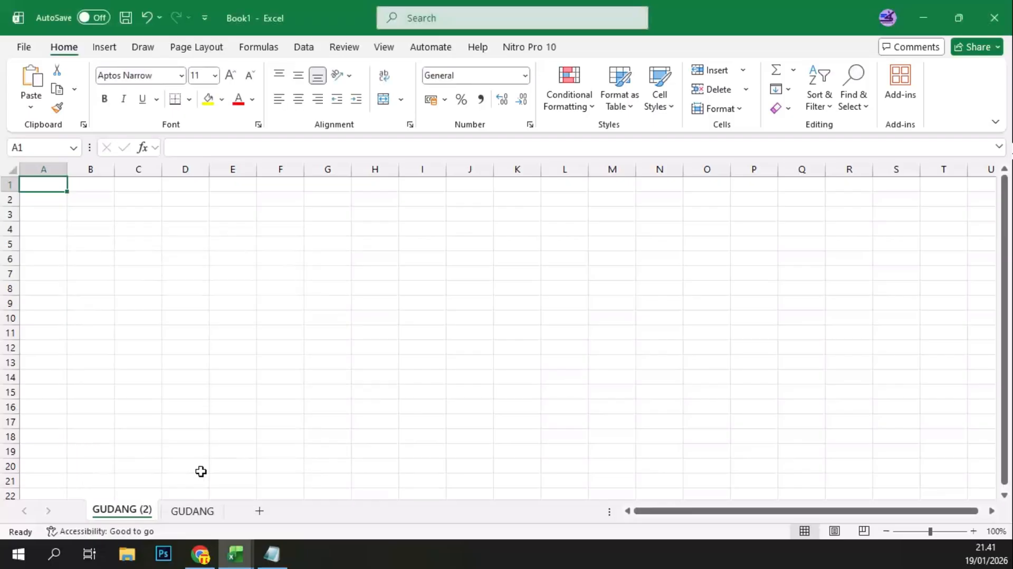
pyautogui.moveTo(127, 510); pyautogui.dragTo(226, 519)
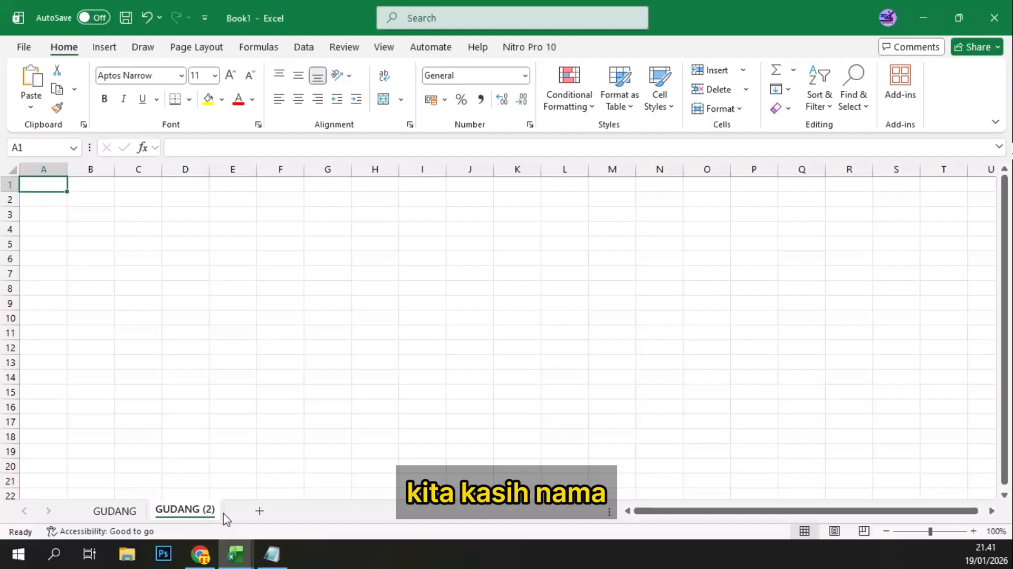
# Step: Rename the copied GUDANG sheet as PENJUALAN
pyautogui.rightClick(187, 511)
pyautogui.click(231, 328)
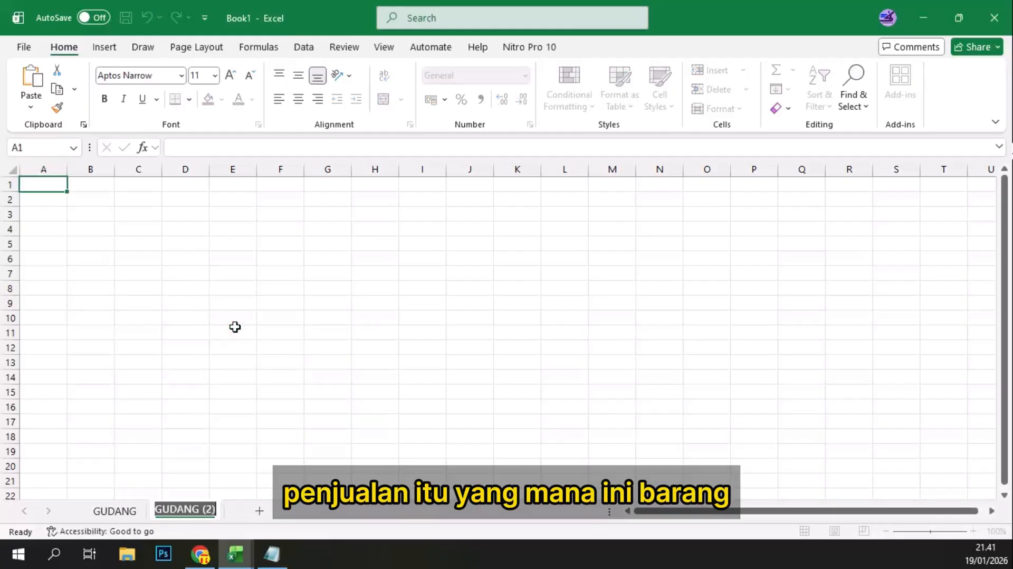
pyautogui.write('PENJU')
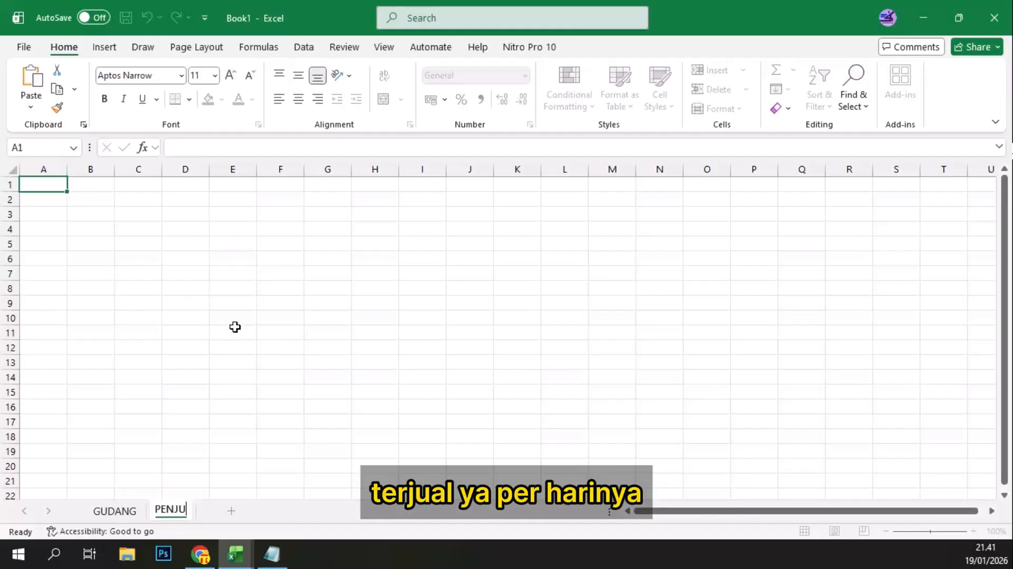
pyautogui.write('ALA')
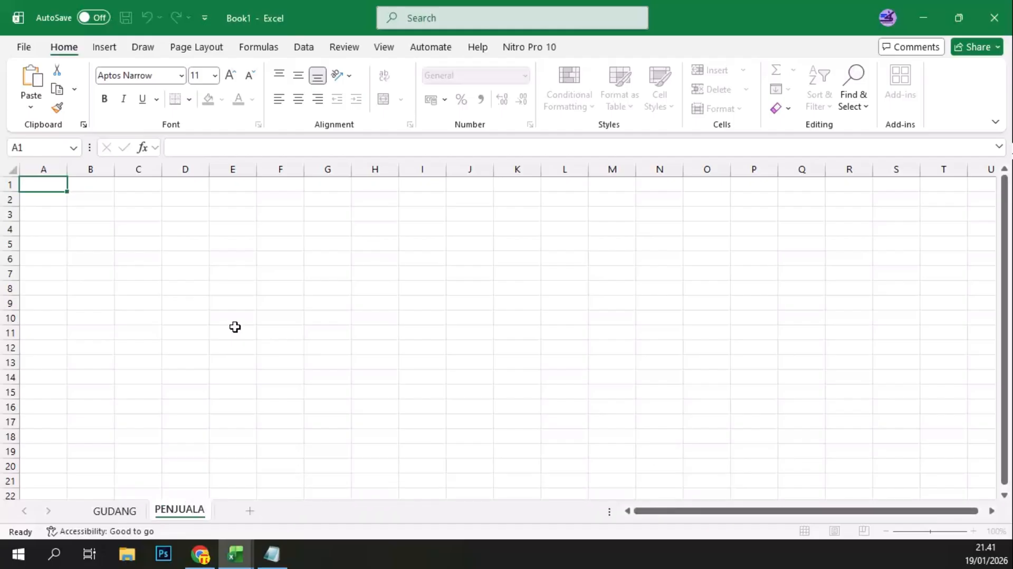
pyautogui.write('N')
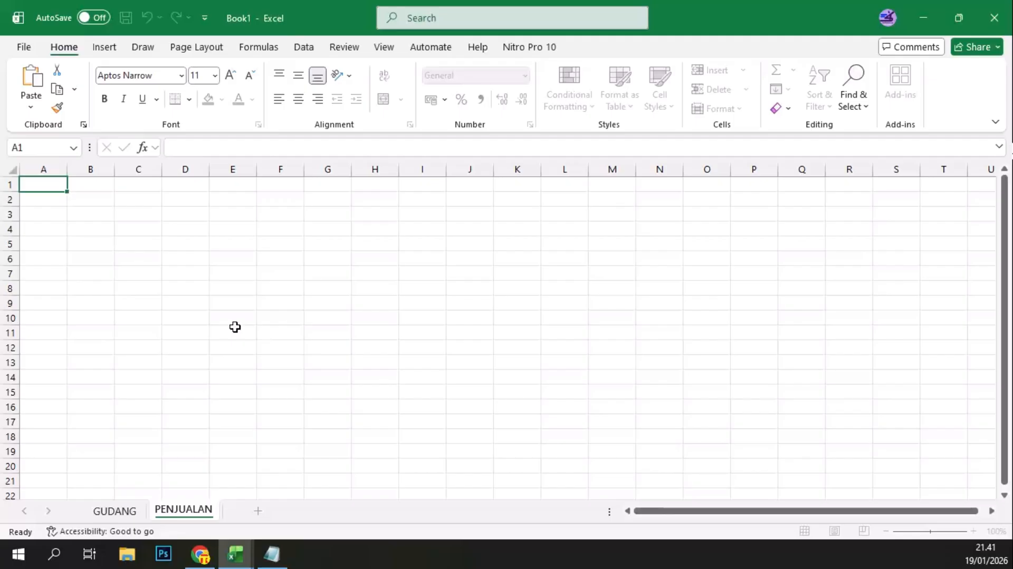
pyautogui.click(235, 327)
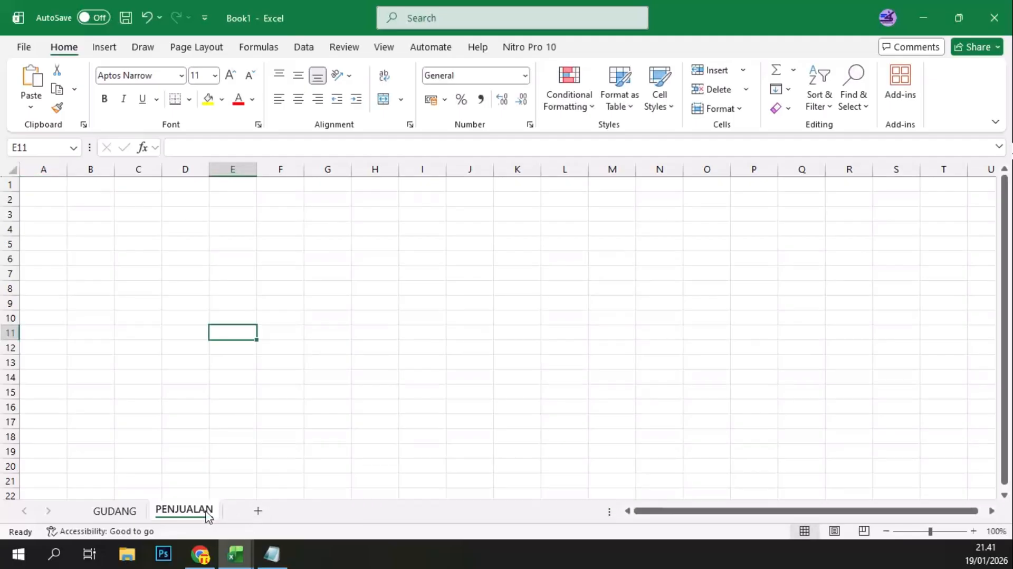
# Step: Add a new sheet after PENJUALAN and name it PEMBELIAN
pyautogui.click(258, 511)
pyautogui.rightClick(249, 510)
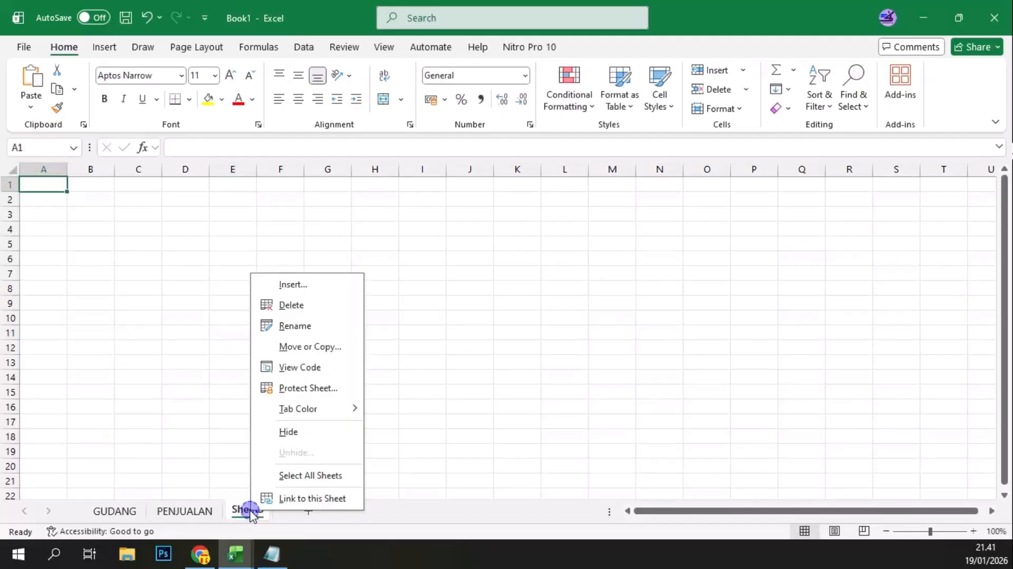
pyautogui.click(300, 327)
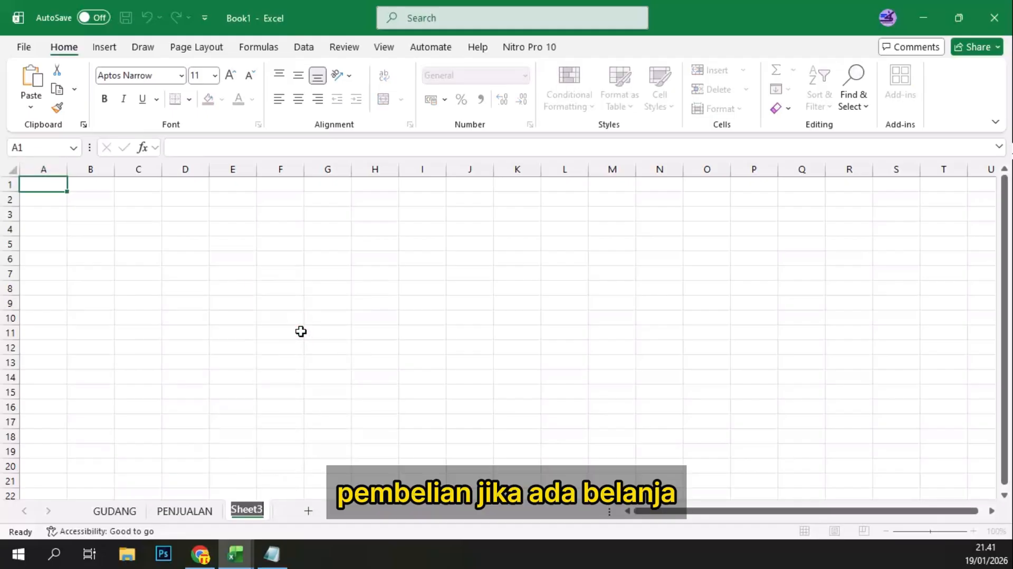
pyautogui.write('PEMBE')
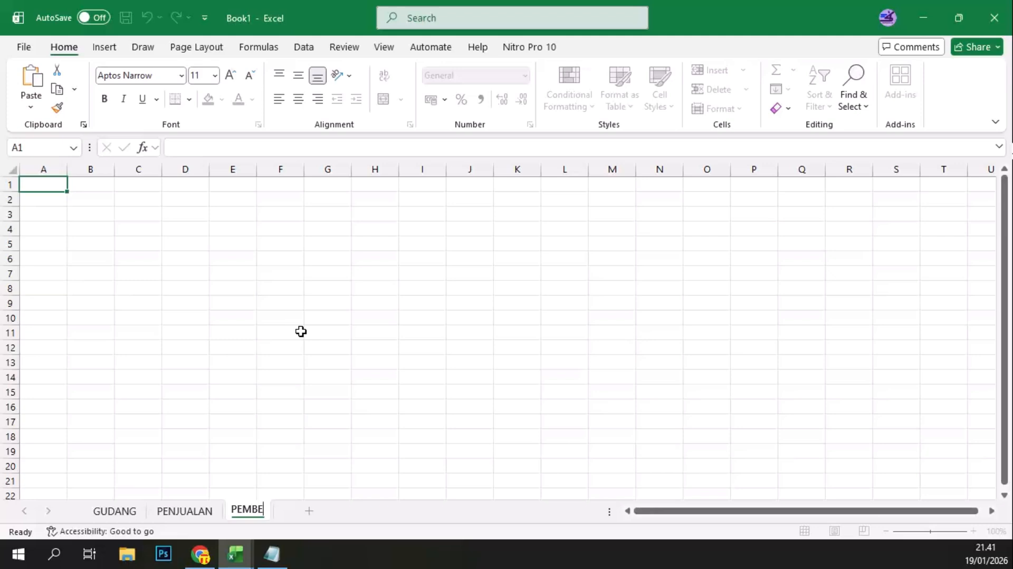
pyautogui.write('LIAN')
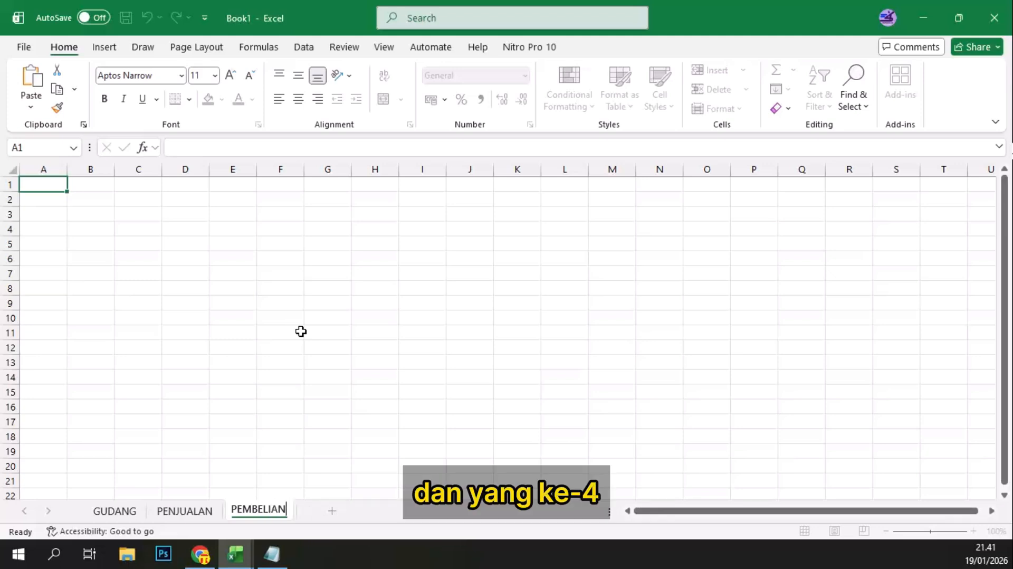
pyautogui.click(300, 331)
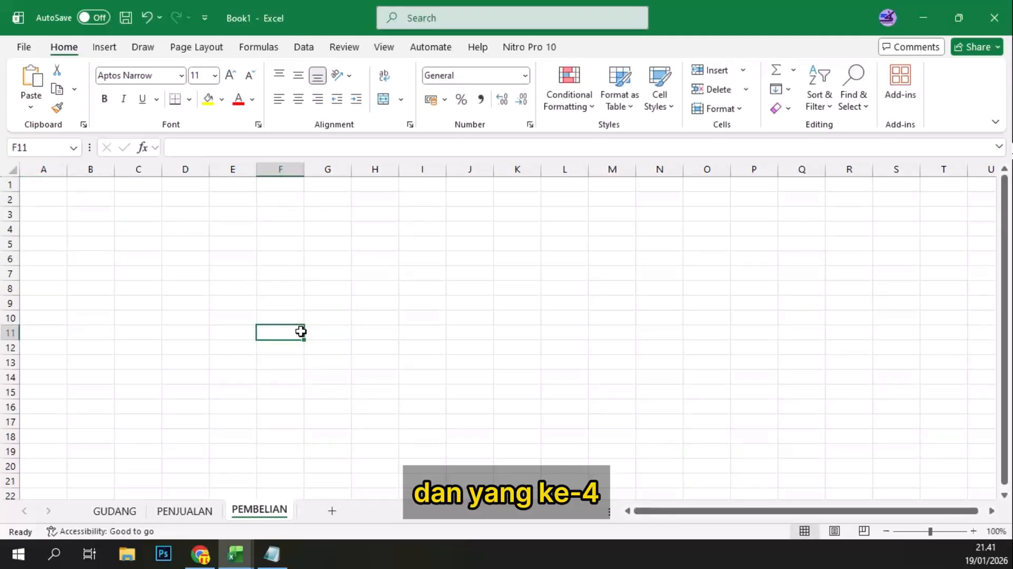
# Step: Add a fourth sheet after PEMBELIAN and name it REKAPITULASI
pyautogui.click(332, 512)
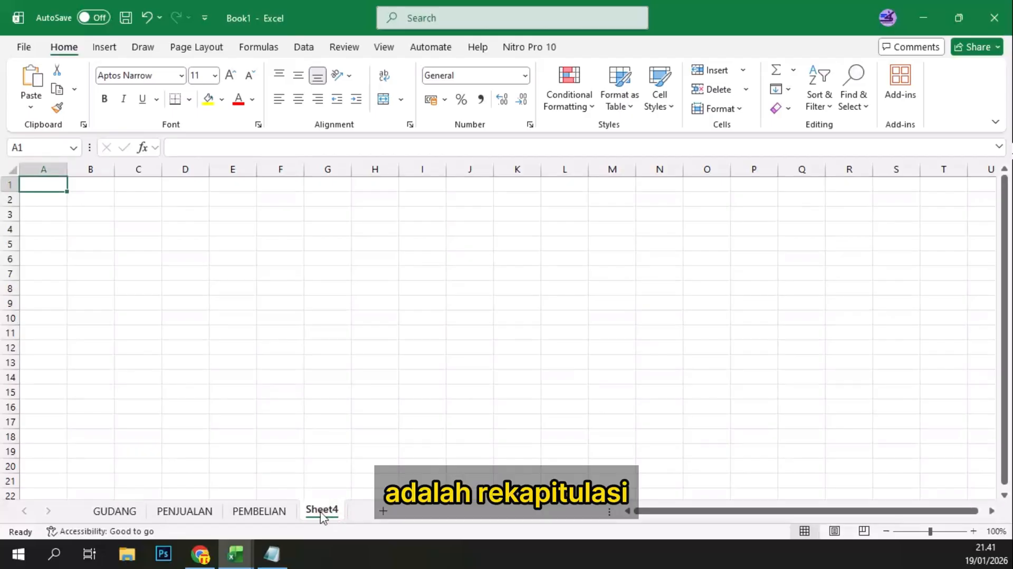
pyautogui.rightClick(322, 515)
pyautogui.click(364, 322)
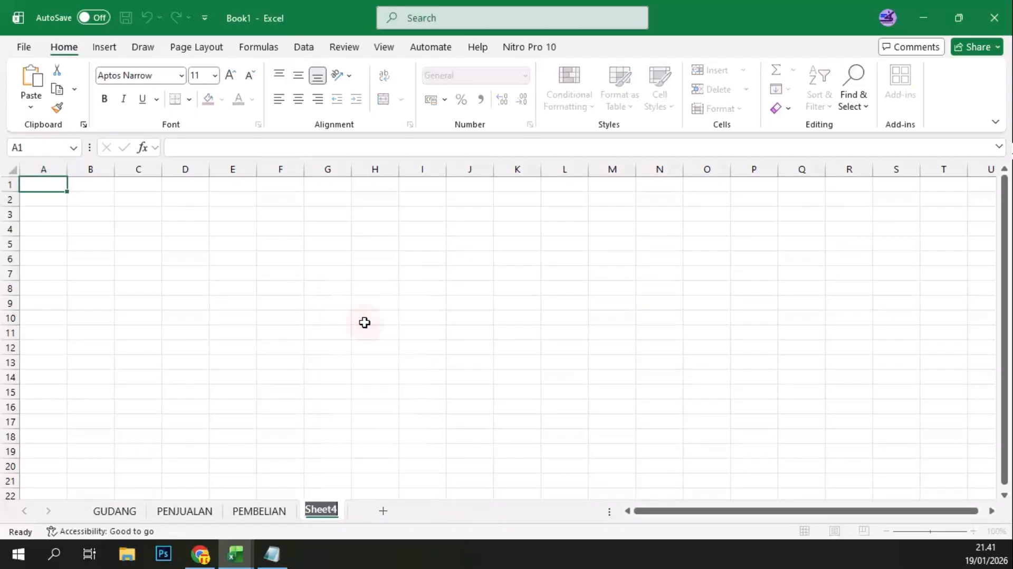
pyautogui.write('REKA')
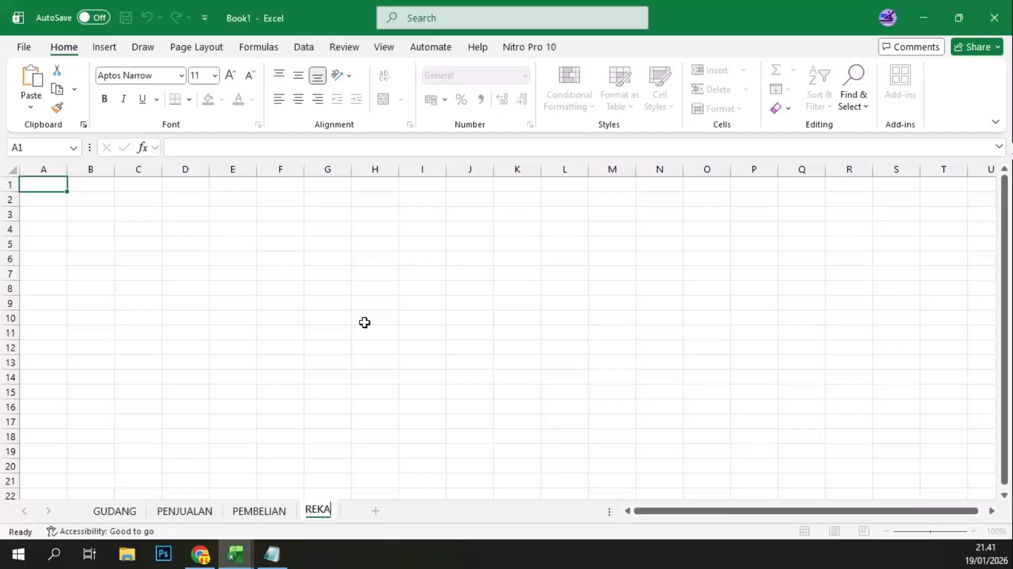
pyautogui.write('PITULAS')
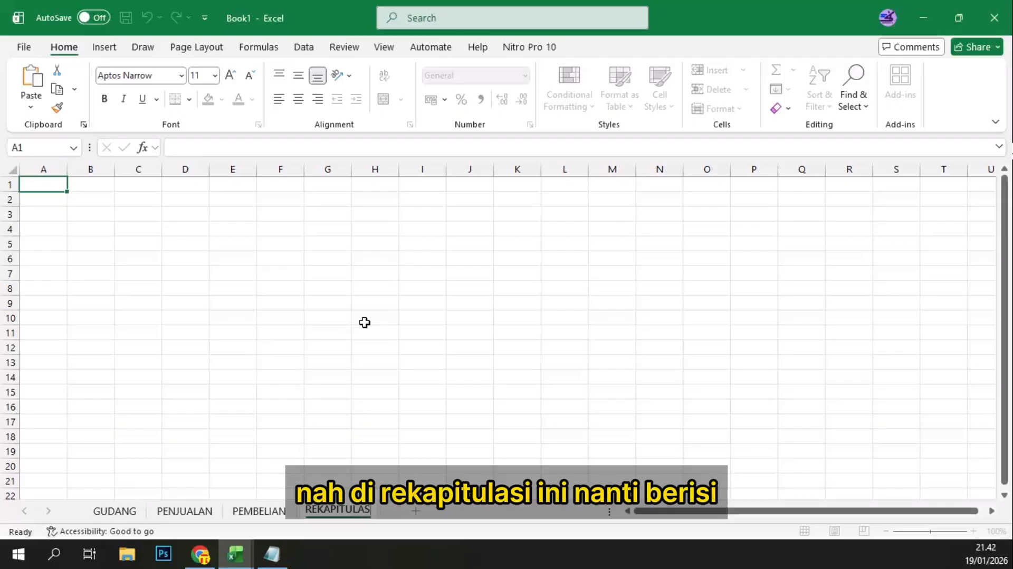
pyautogui.write('I')
pyautogui.press('Return')
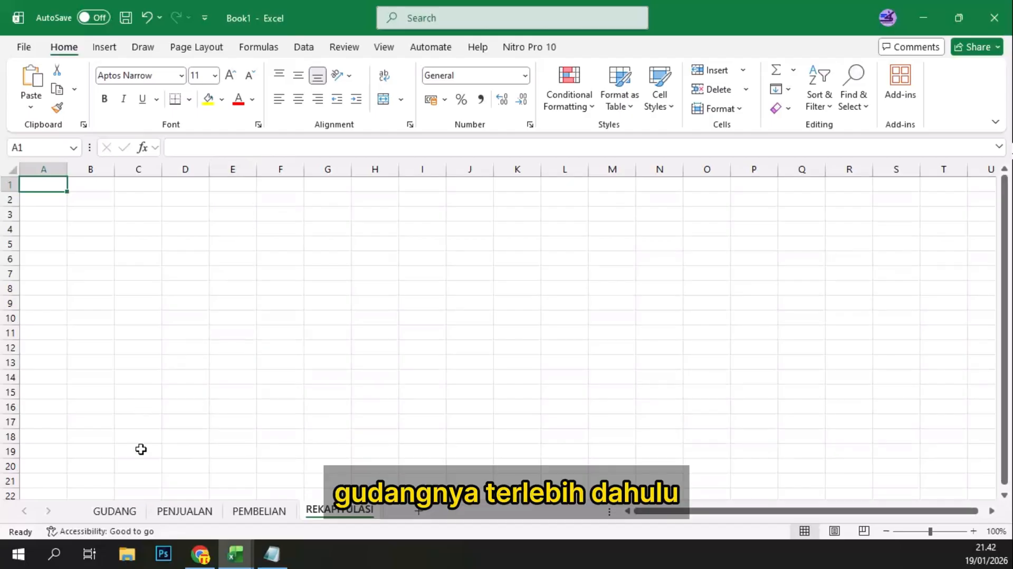
# Step: On the GUDANG sheet, enter the column headers NO in A2 and JENIS BARANG in B2
pyautogui.click(125, 510)
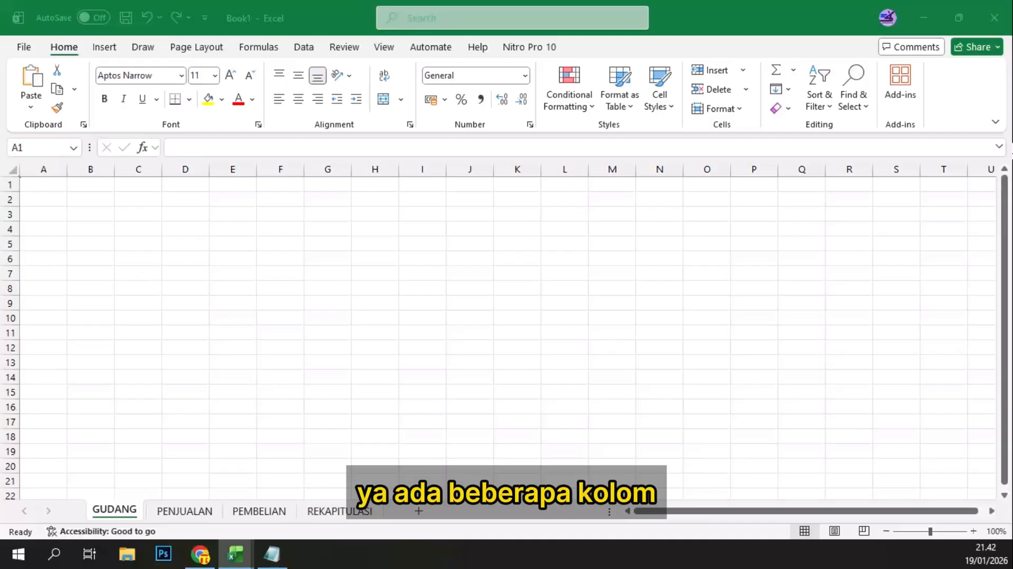
pyautogui.click(154, 211)
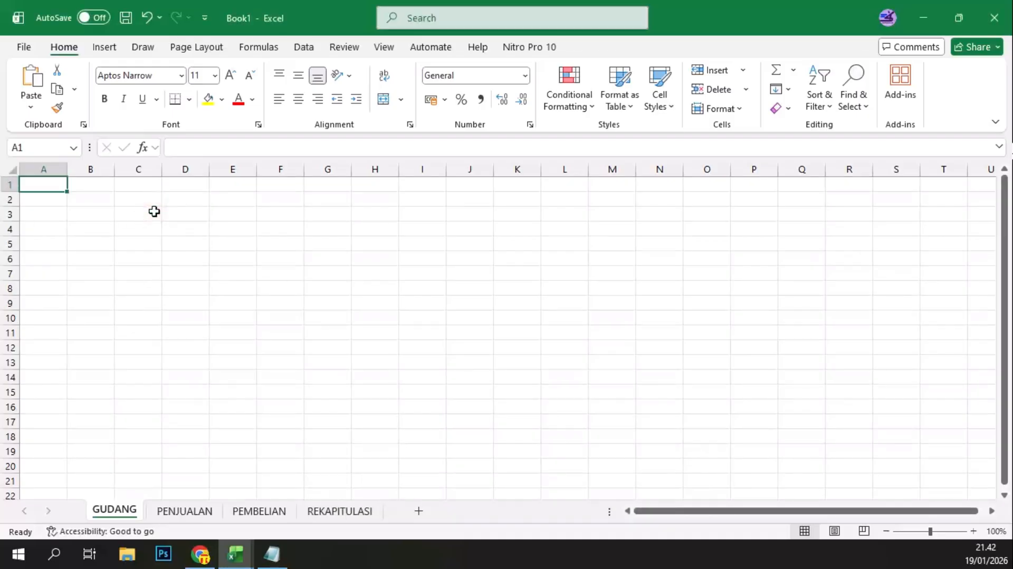
pyautogui.click(49, 203)
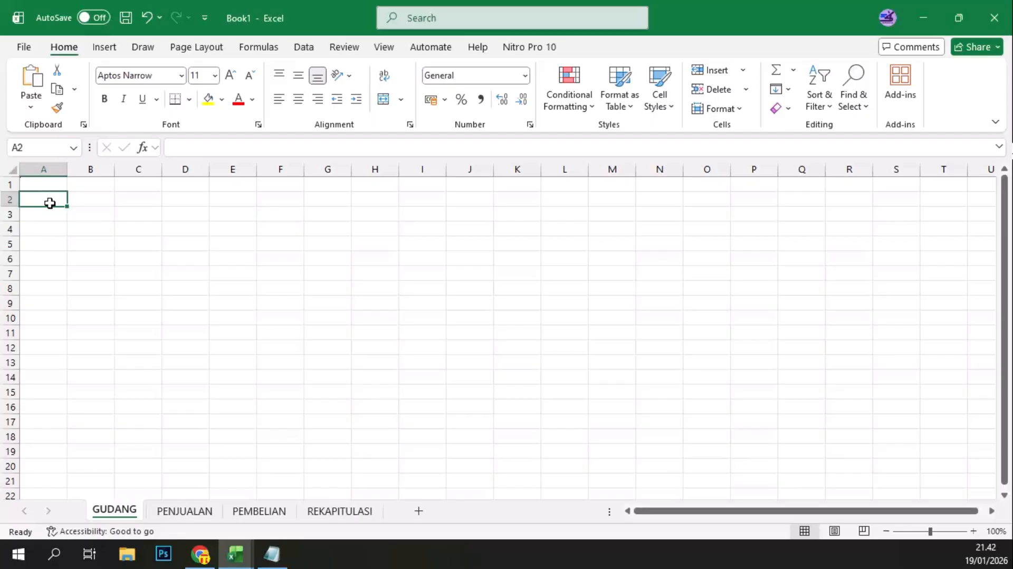
pyautogui.write('NO')
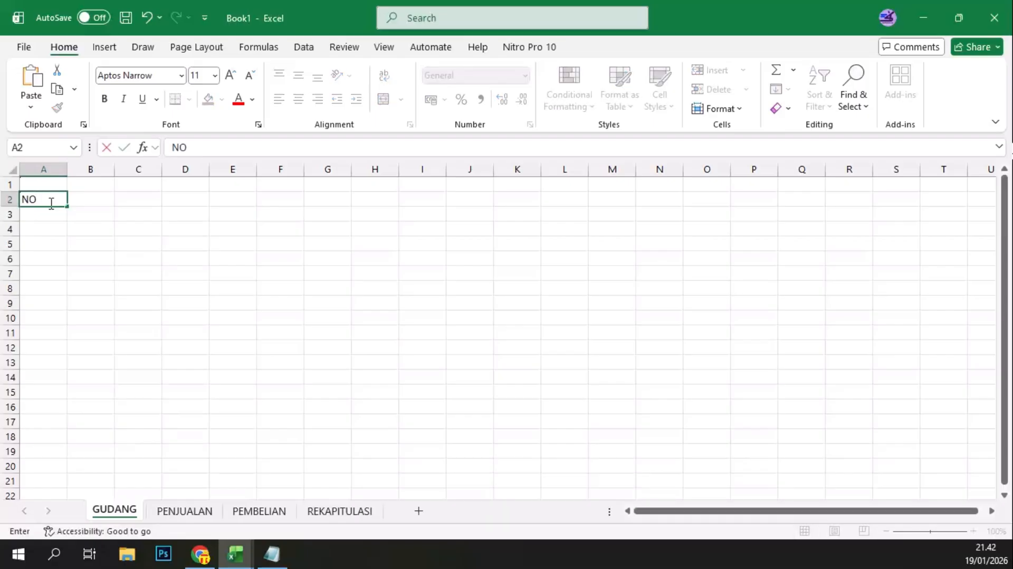
pyautogui.press('Tab')
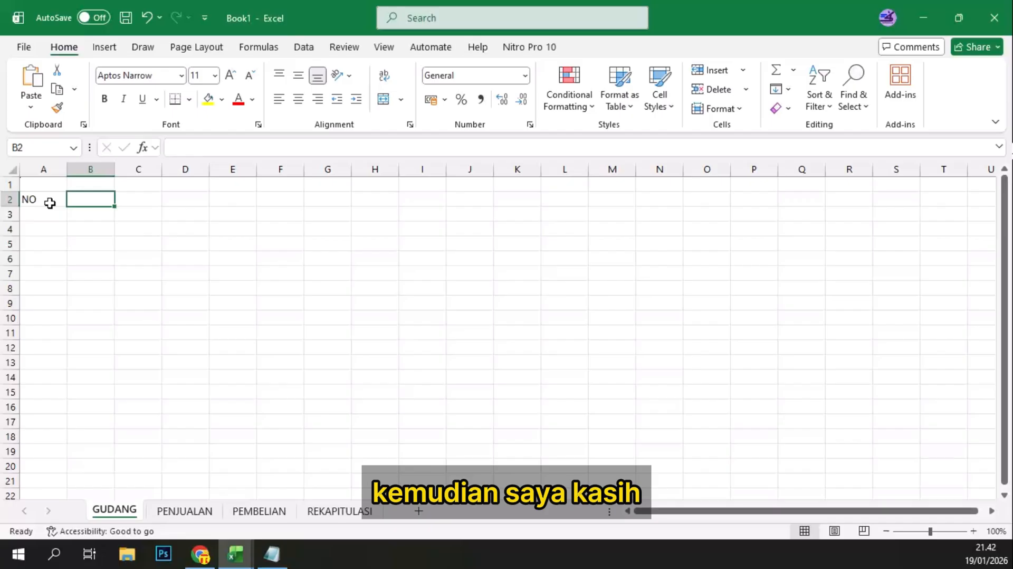
pyautogui.write('JE')
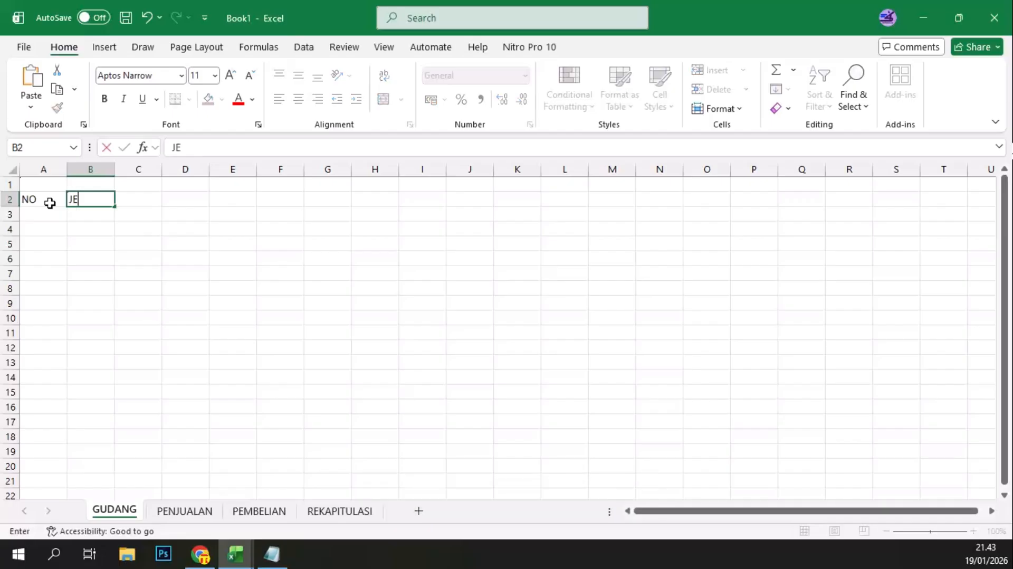
pyautogui.write('NIS BARANG')
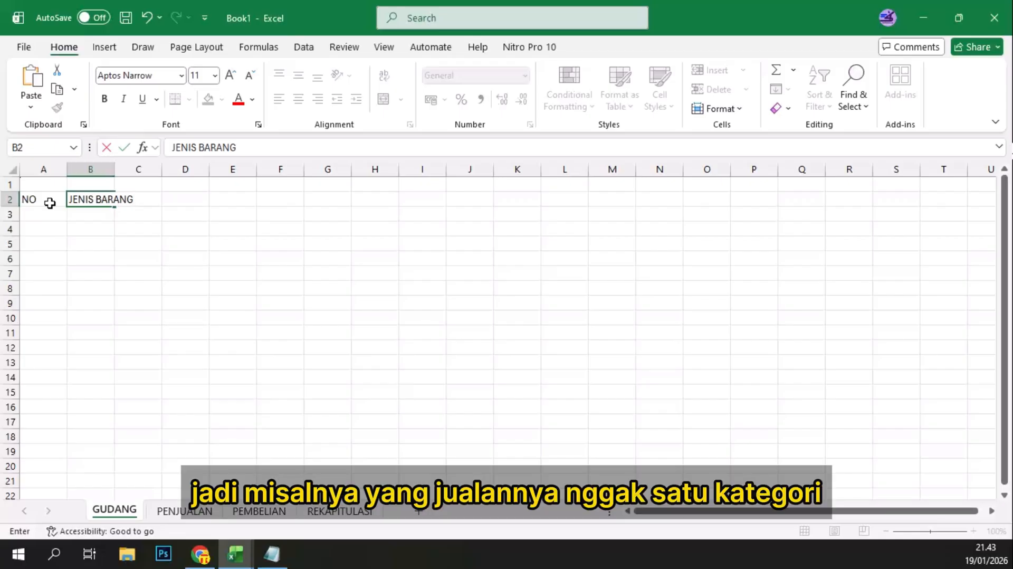
pyautogui.press('Tab')
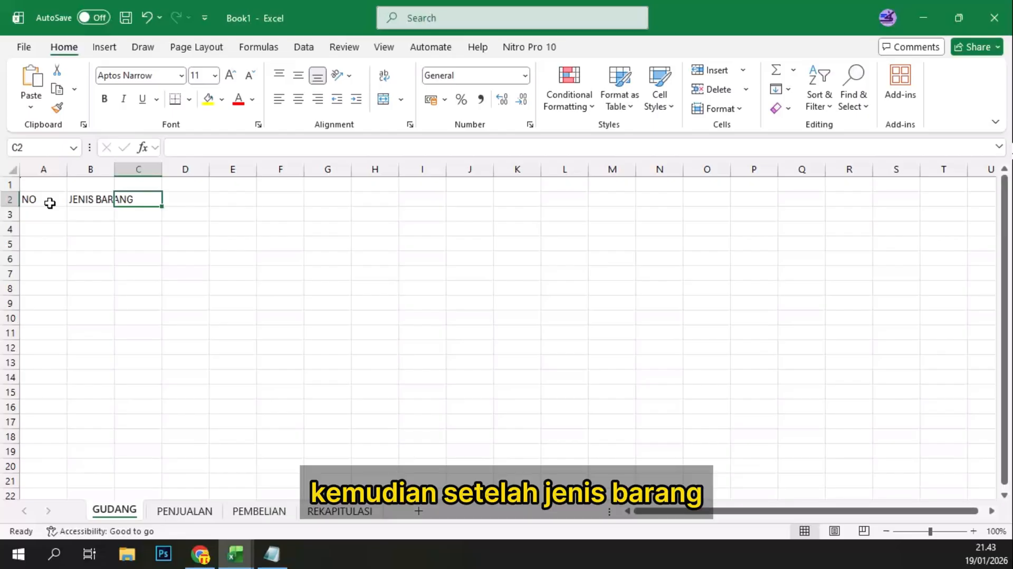
# Step: Enter the column headers KODE BARANG in C2 and NAMA BARANG in D2
pyautogui.write('KO')
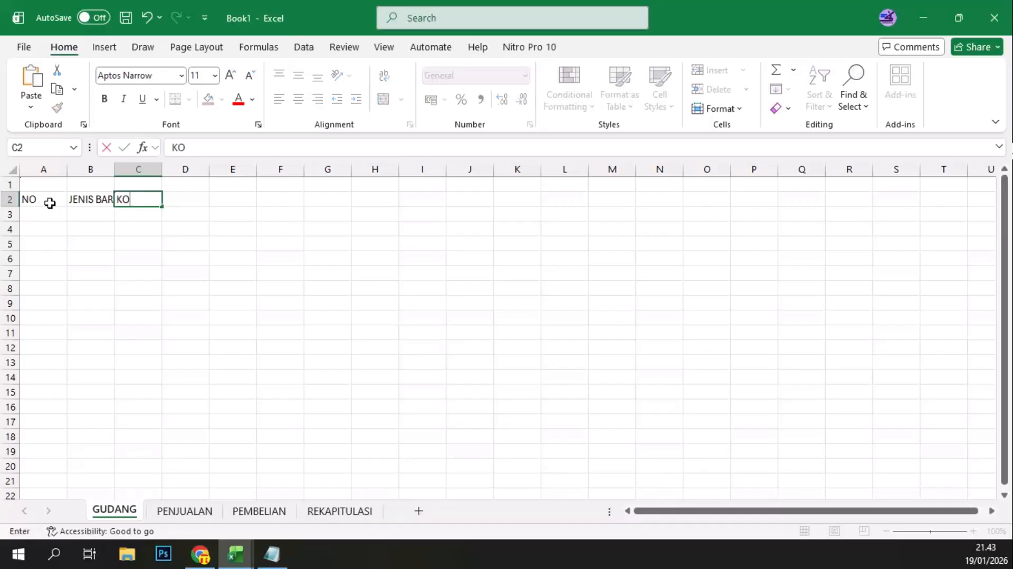
pyautogui.write('DE BARANG')
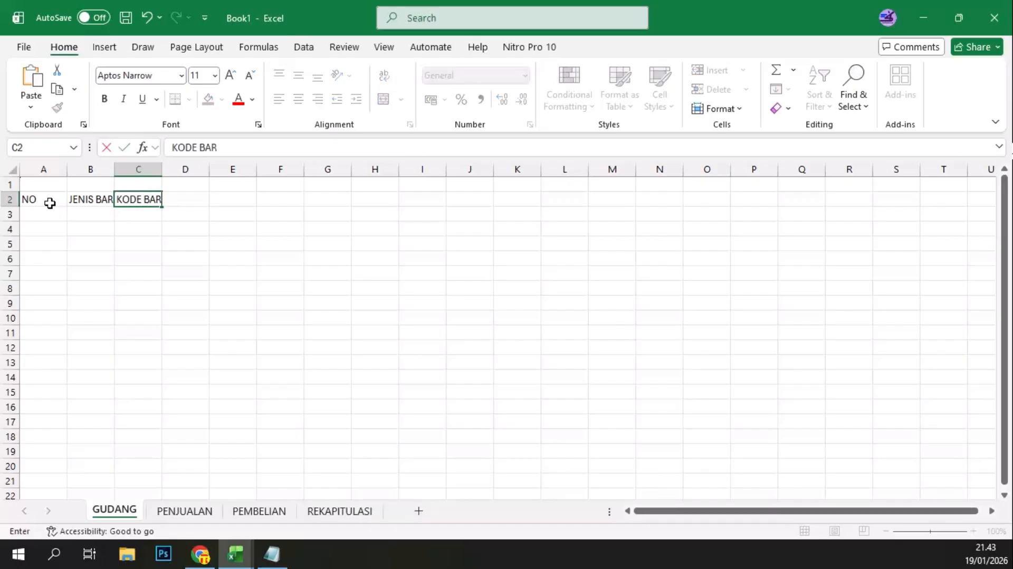
pyautogui.press('Tab')
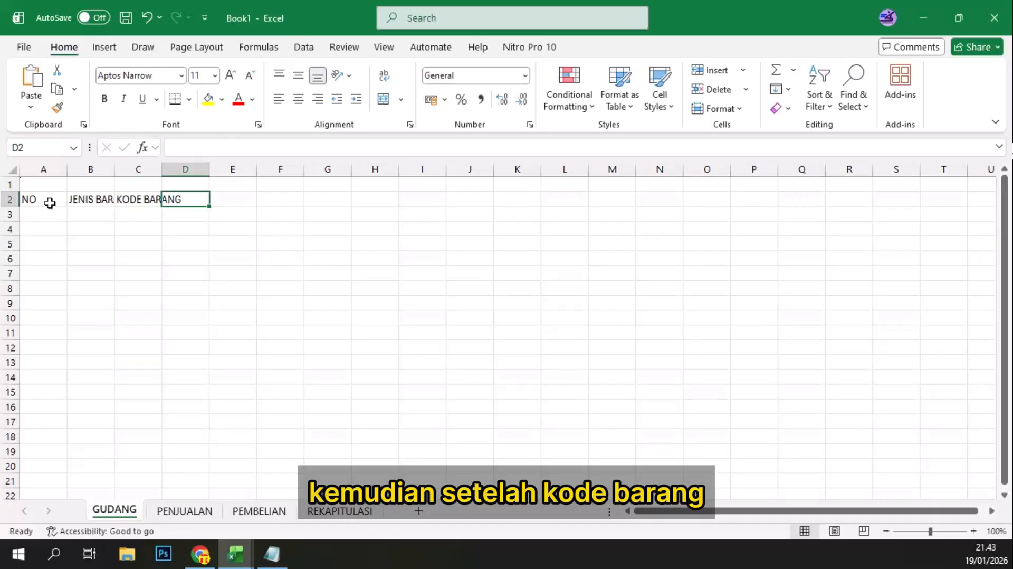
pyautogui.write('N')
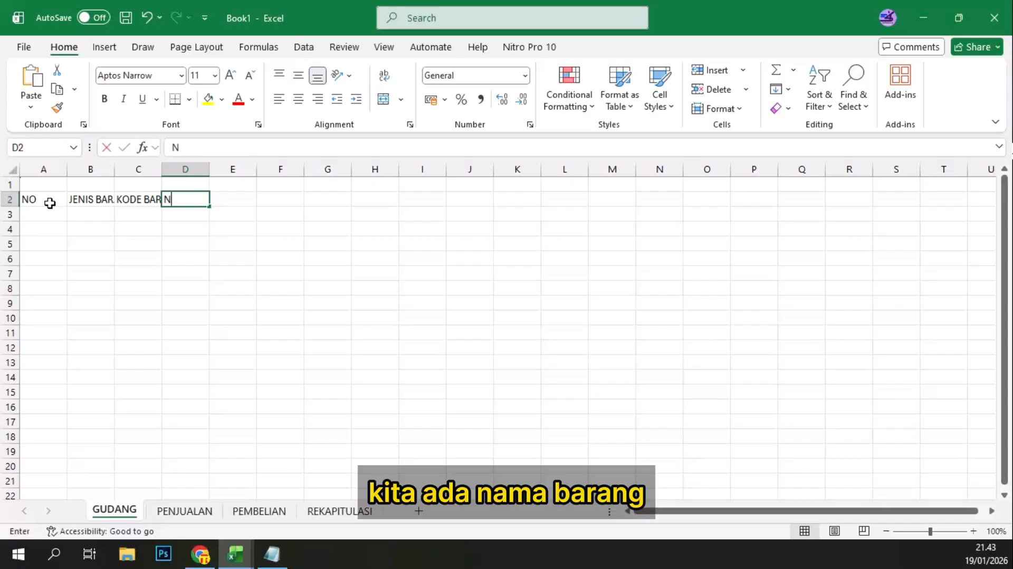
pyautogui.write('AMA B')
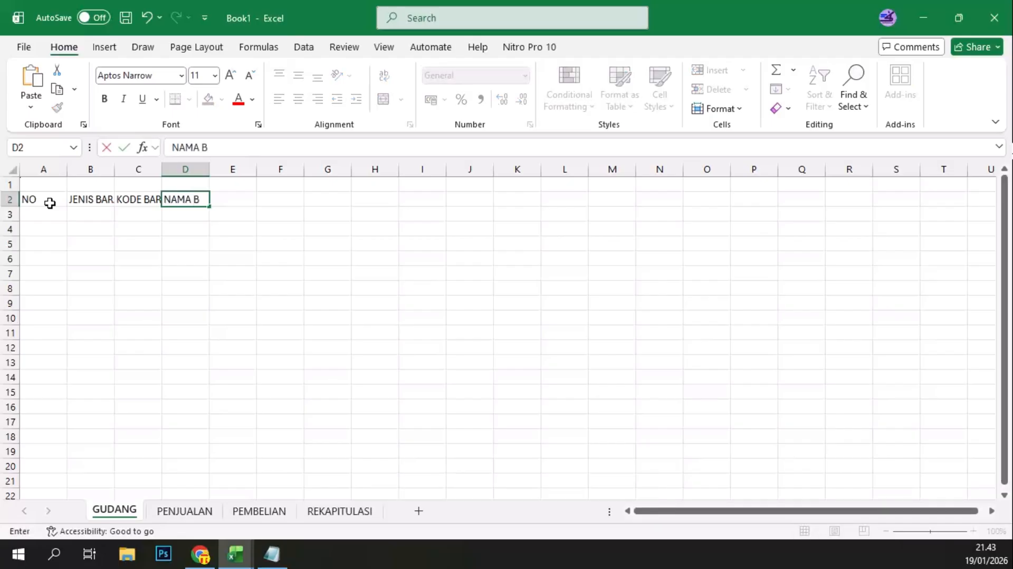
pyautogui.write('ARANG')
pyautogui.press('Tab')
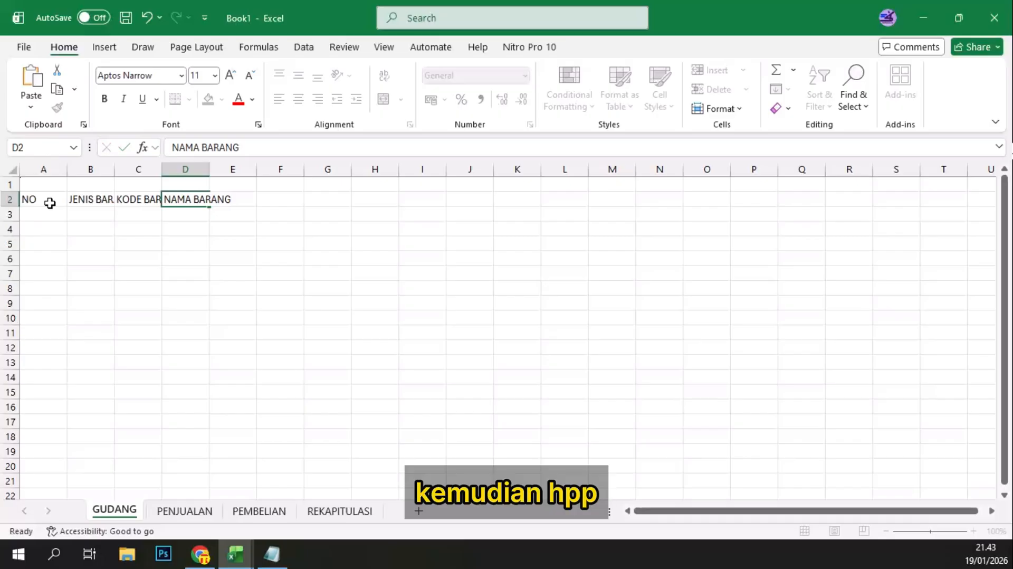
# Step: Add the column headers HPP in E2 and STOK AWAL in F2
pyautogui.write('HPP')
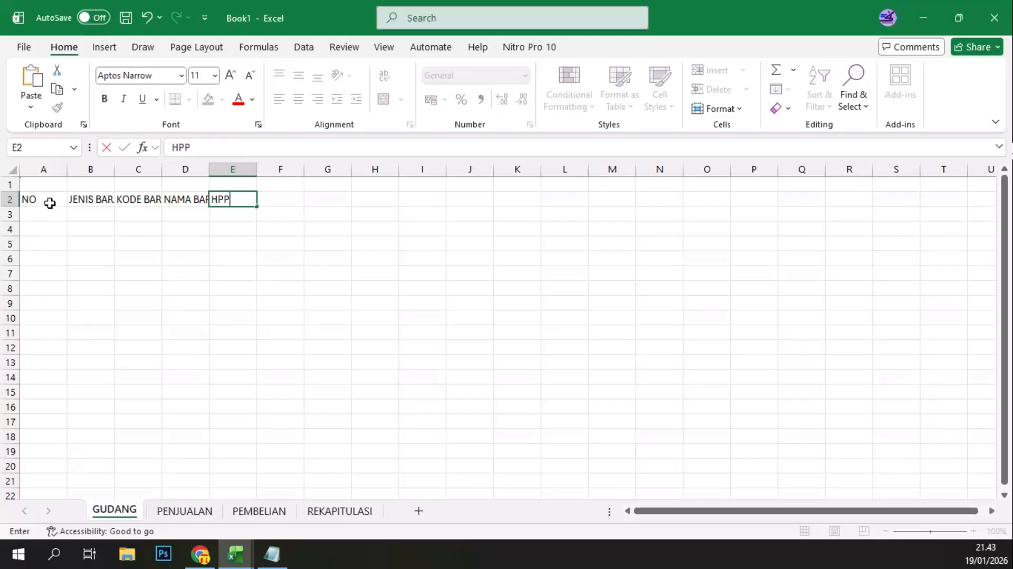
pyautogui.press('Tab')
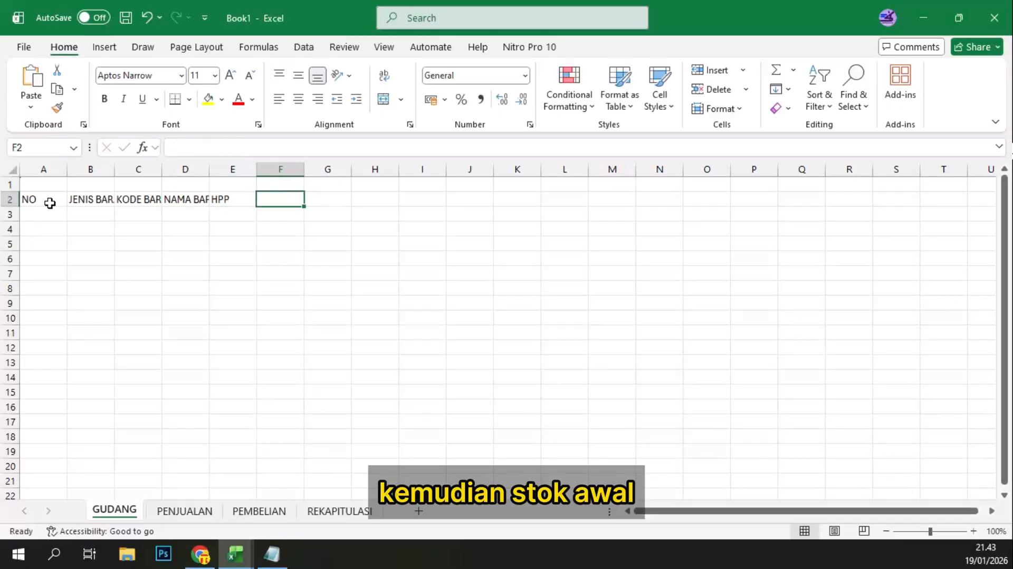
pyautogui.write('STO')
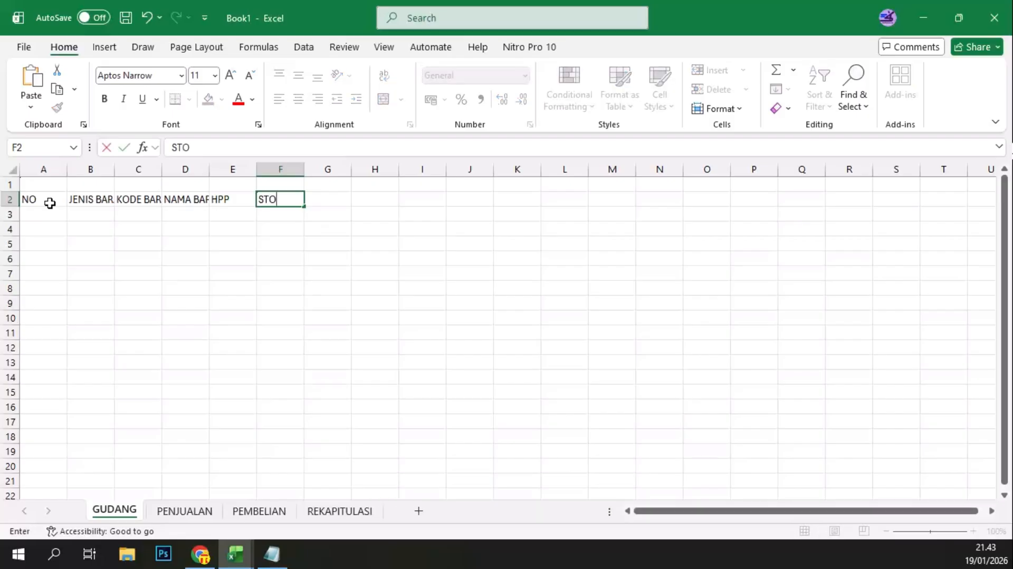
pyautogui.write('K AWAL')
pyautogui.press('Tab')
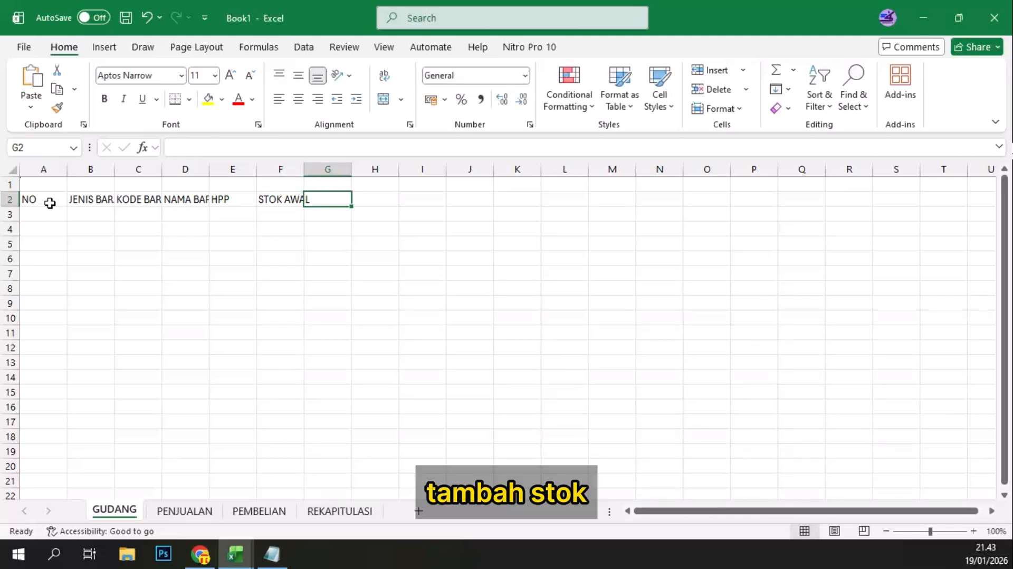
# Step: Continue the header row with TAMBAH STOK in G2 and STOK KELUAR in H2
pyautogui.write('TAM')
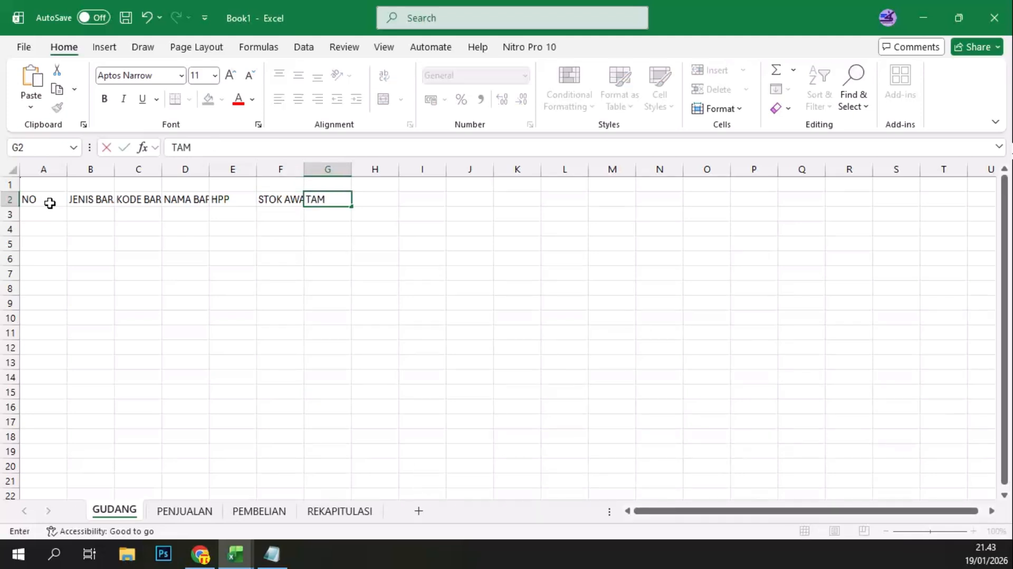
pyautogui.write('BAH STOK')
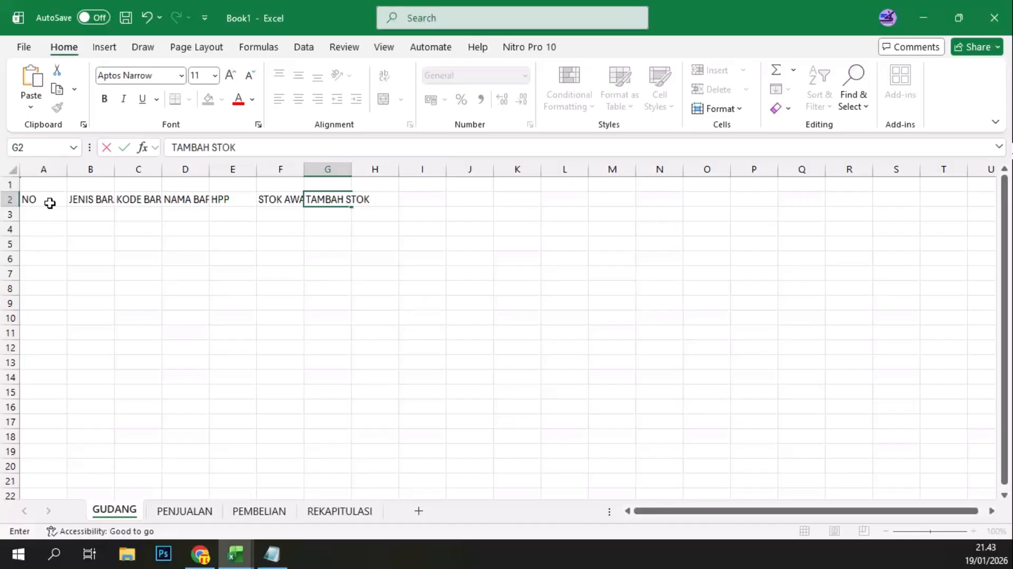
pyautogui.press('Tab')
pyautogui.write('S')
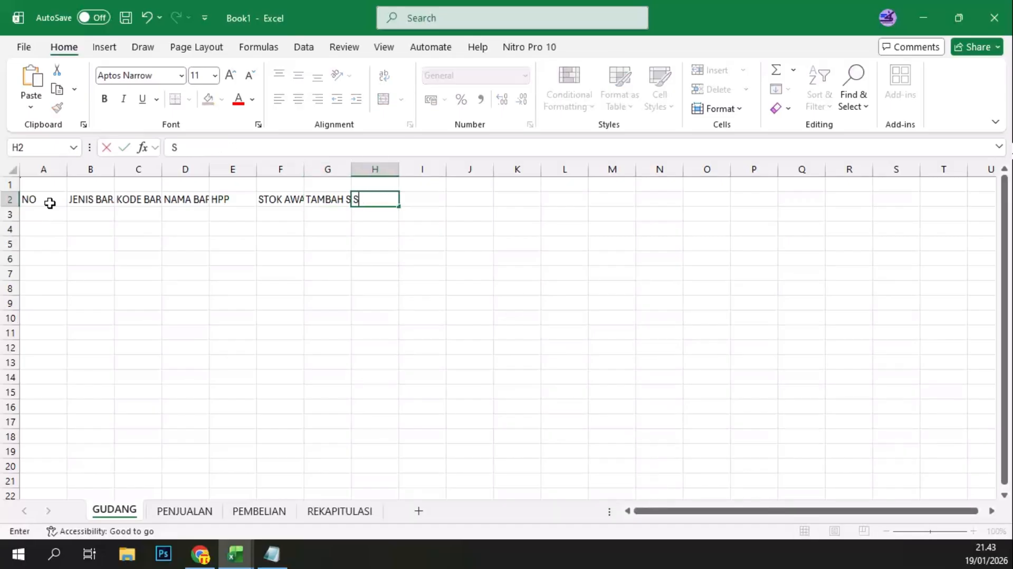
pyautogui.write('TOK KELUAR')
pyautogui.hotkey('ctrl', 'Return')
pyautogui.press('Tab')
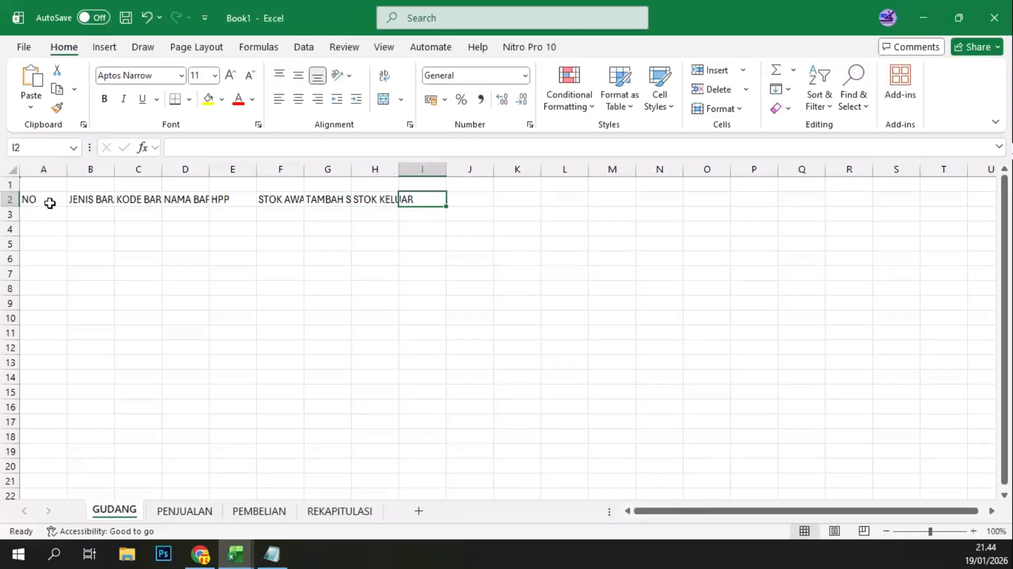
# Step: Complete the header row with STOK AKHIR in I2 and KET in J2
pyautogui.write('STOK AKHIR')
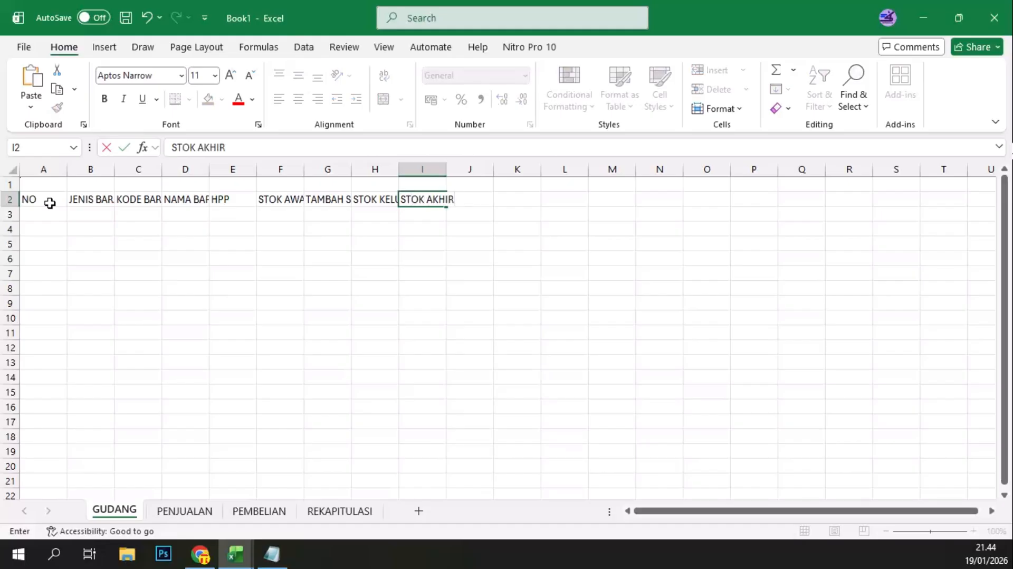
pyautogui.press('Tab')
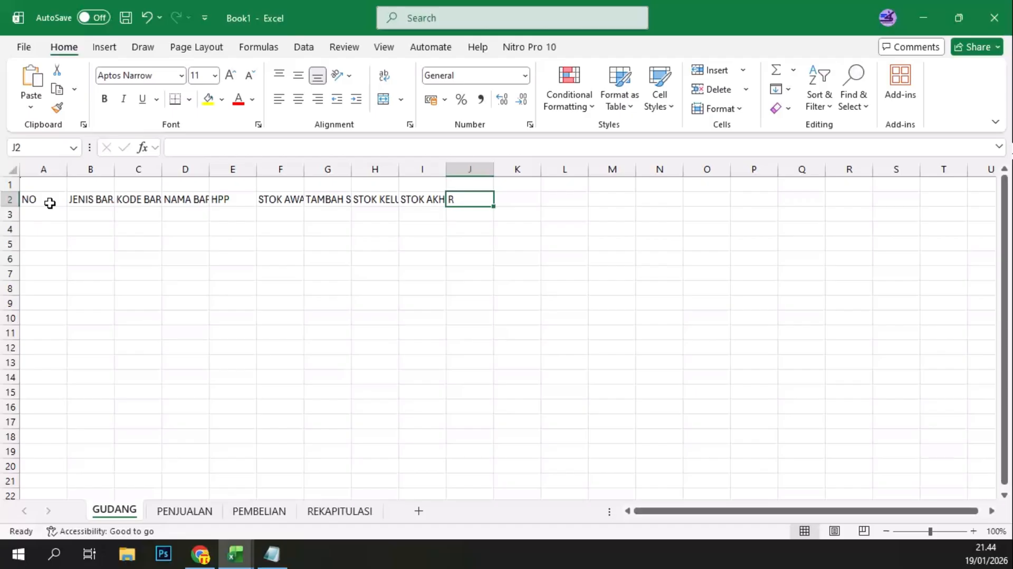
pyautogui.write('K')
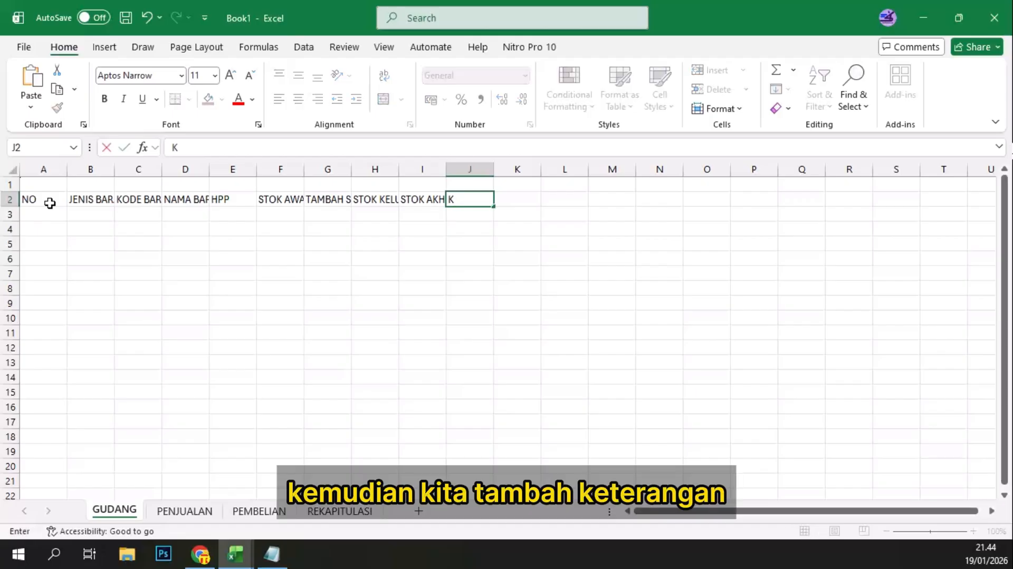
pyautogui.write('ET')
pyautogui.press('Tab')
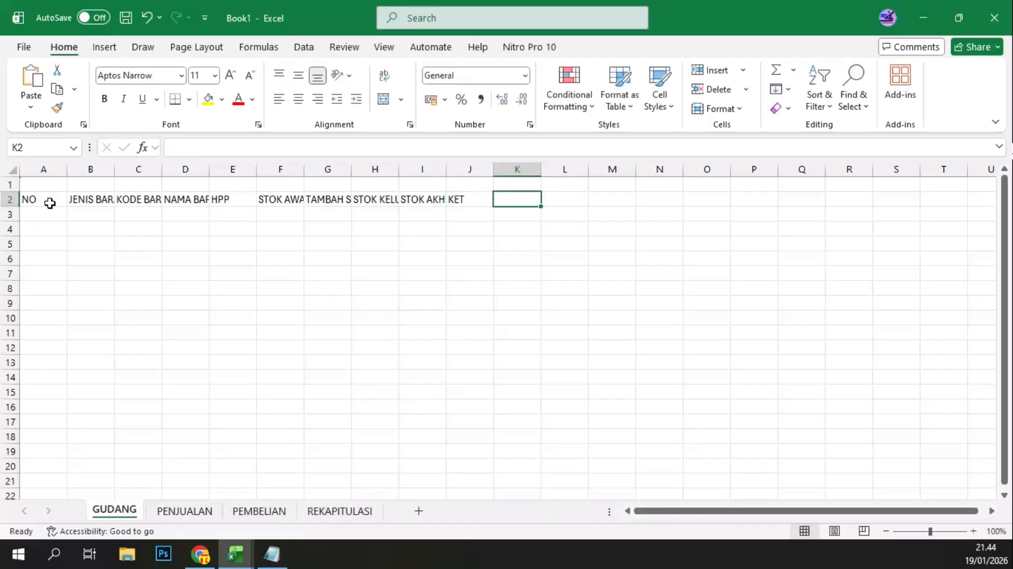
# Step: Autofit the widths of columns A through J to their header text
pyautogui.click(49, 200)
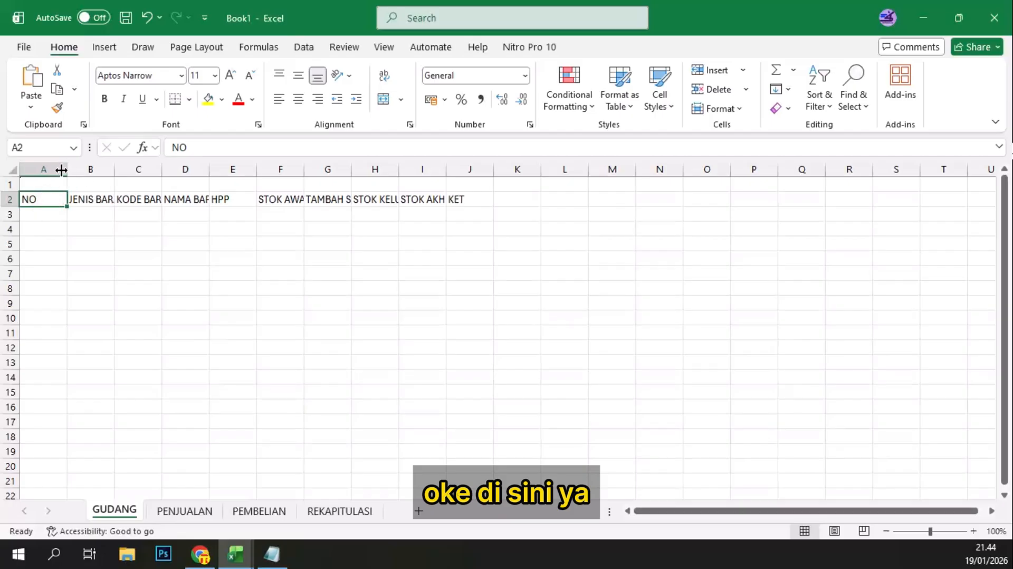
pyautogui.moveTo(58, 169); pyautogui.dragTo(482, 158)
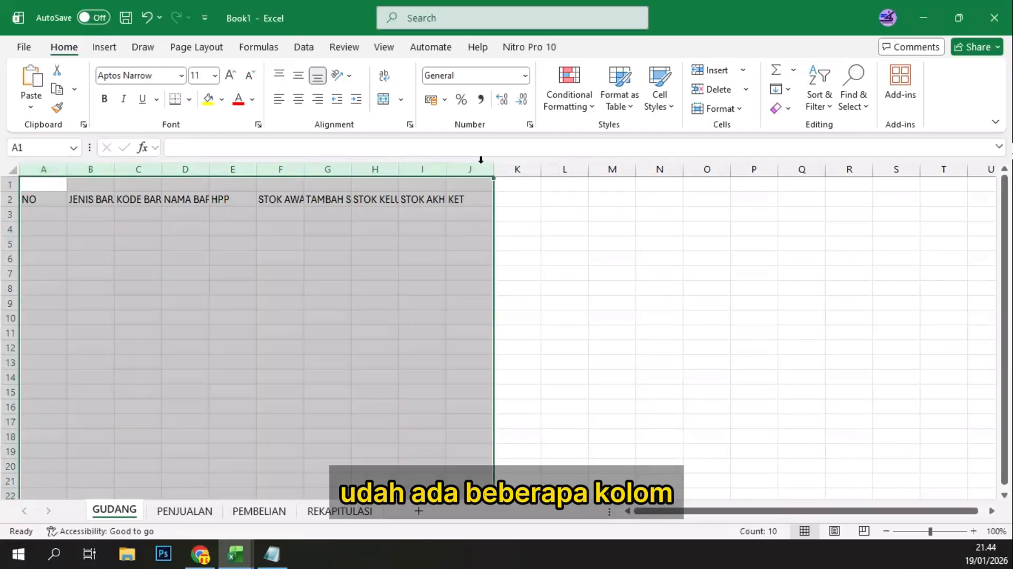
pyautogui.doubleClick(494, 167)
pyautogui.click(296, 228)
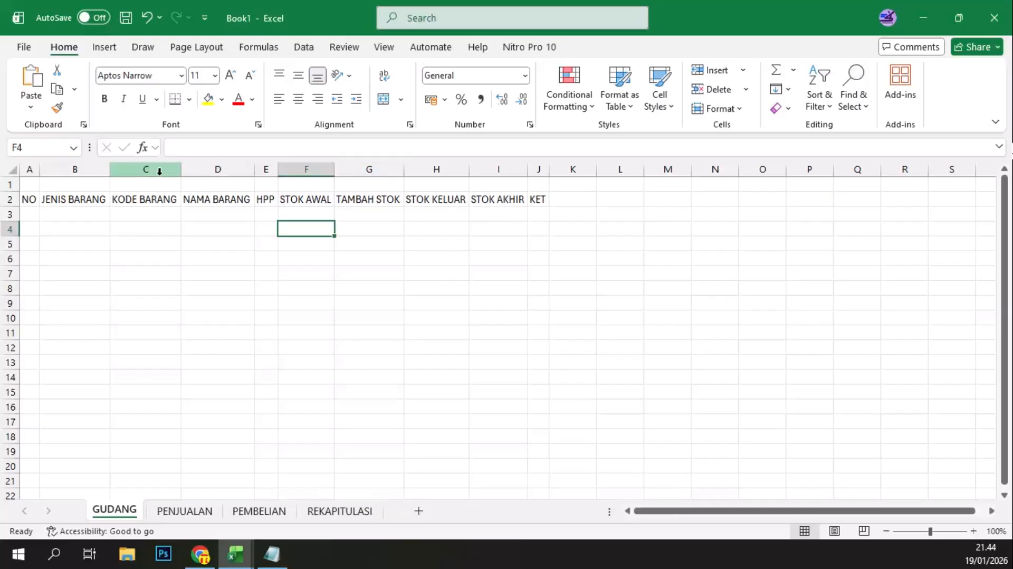
# Step: Number the rows in the NO column from 1 to 19, filling the series down from A3 to A21
pyautogui.click(25, 212)
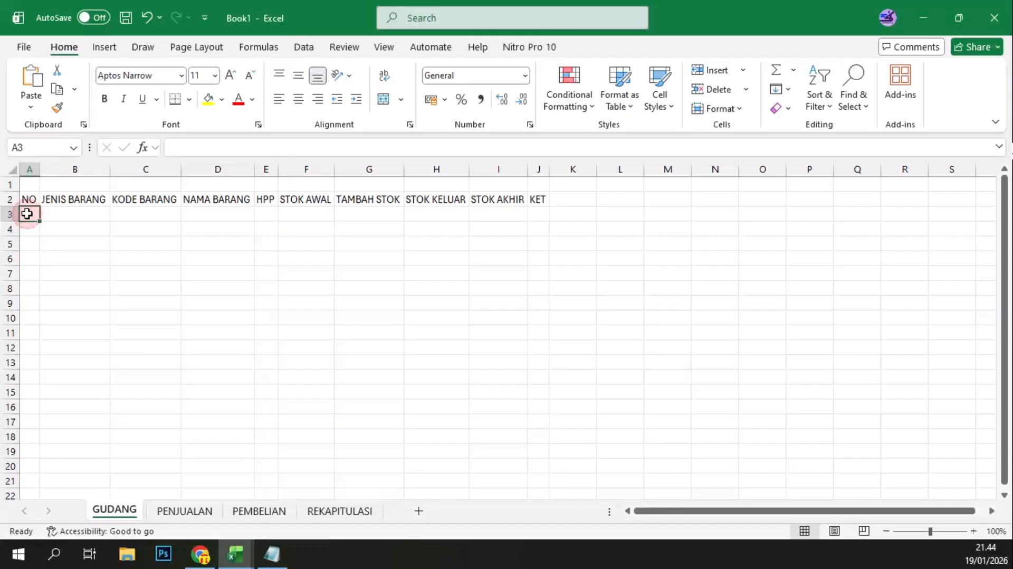
pyautogui.write('1')
pyautogui.press('Return')
pyautogui.write('2')
pyautogui.press('Return')
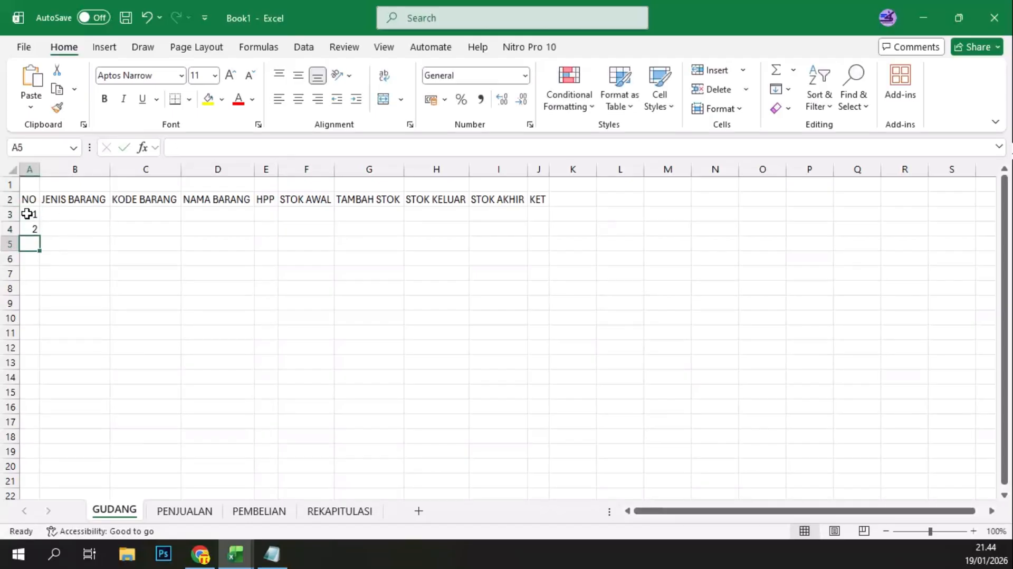
pyautogui.moveTo(27, 213); pyautogui.dragTo(43, 455)
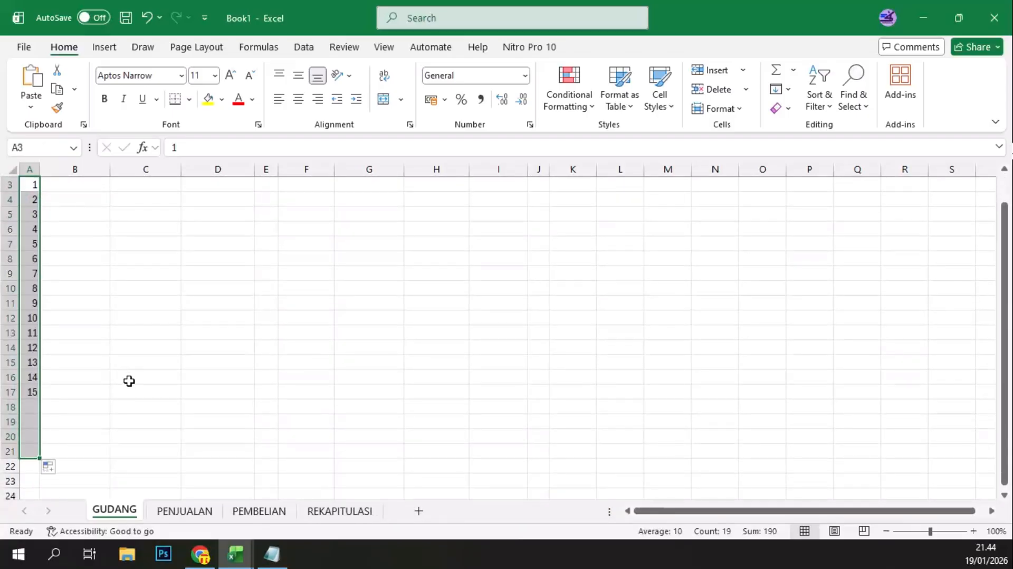
pyautogui.scroll(1, 128, 380)
pyautogui.scroll(1, 128, 381)
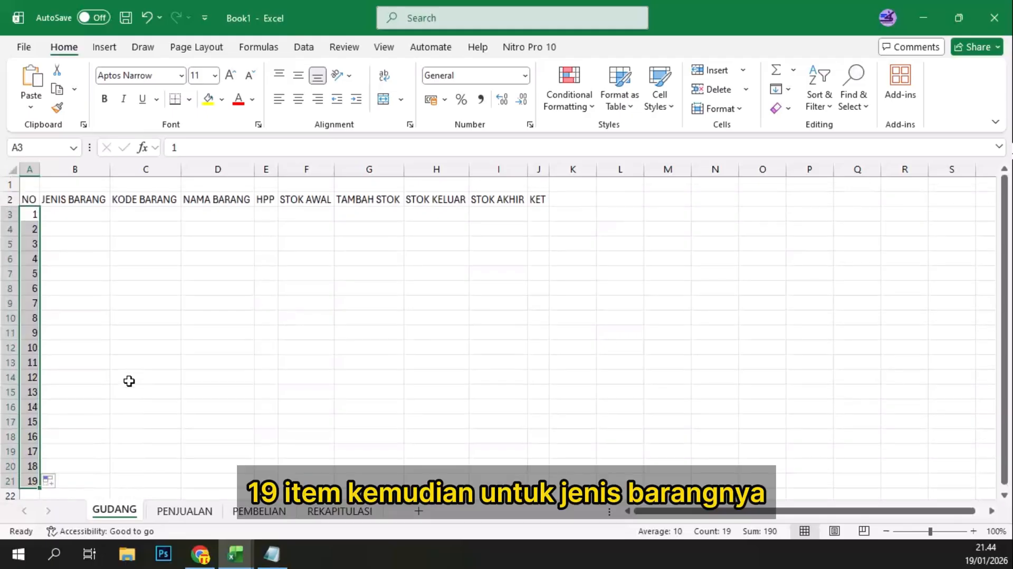
pyautogui.click(81, 212)
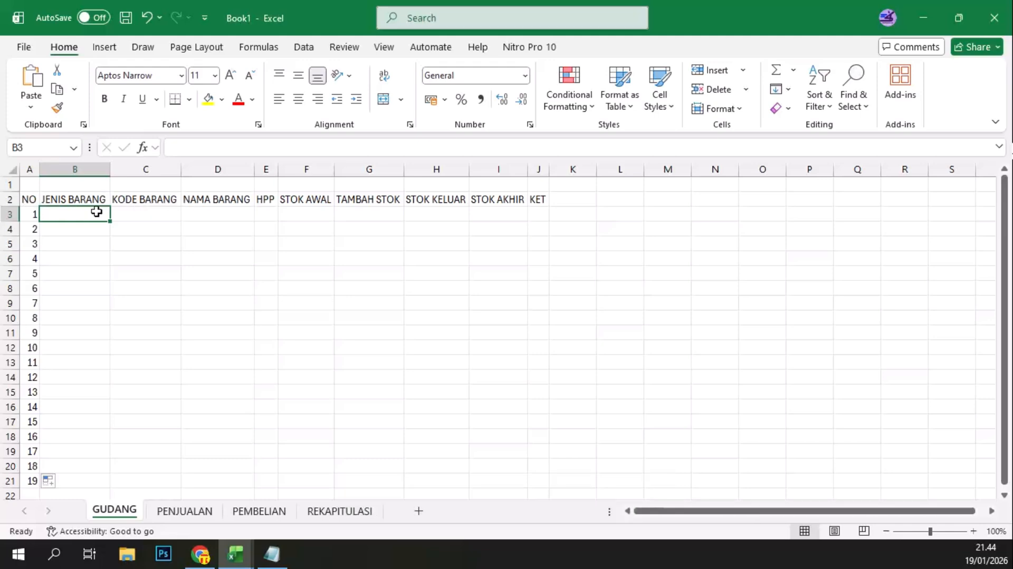
# Step: Name the whole table range A2:J21, including the header row, as Gudang
pyautogui.moveTo(26, 199); pyautogui.dragTo(527, 471)
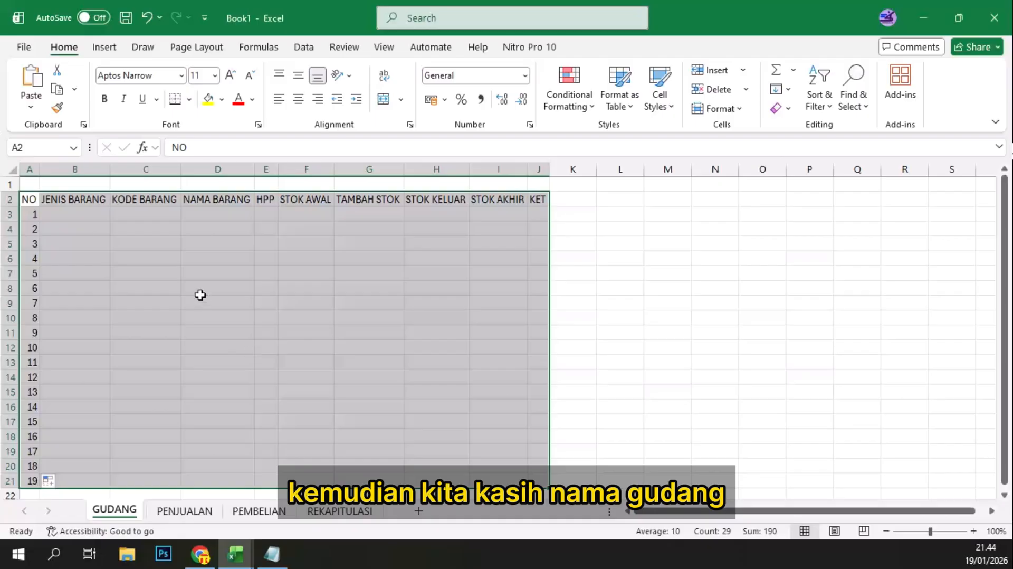
pyautogui.click(35, 147)
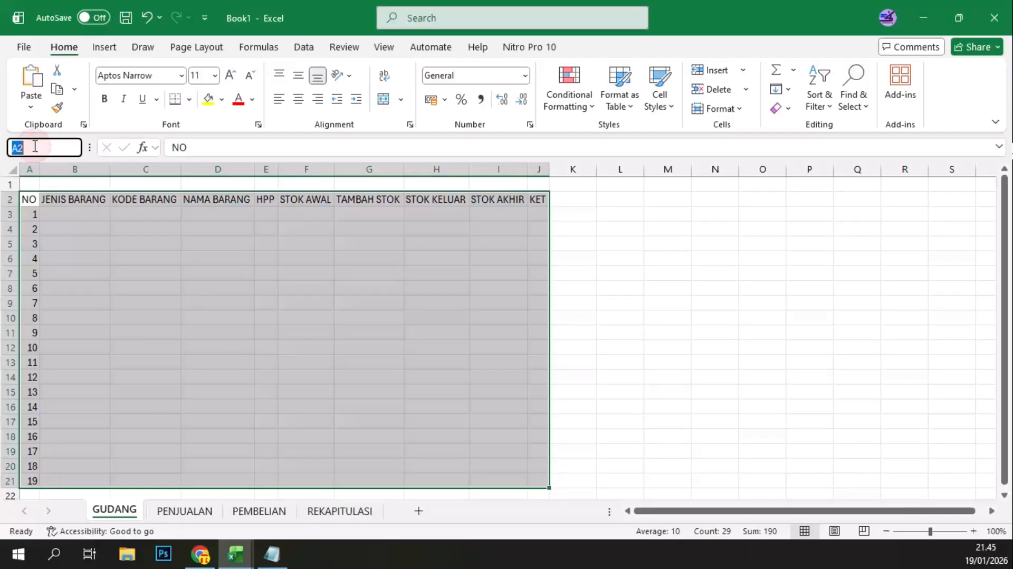
pyautogui.write('gUDAN')
pyautogui.press('BackSpace')
pyautogui.press('BackSpace')
pyautogui.press('BackSpace')
pyautogui.press('BackSpace')
pyautogui.press('BackSpace')
pyautogui.write('Gudang')
pyautogui.press('Return')
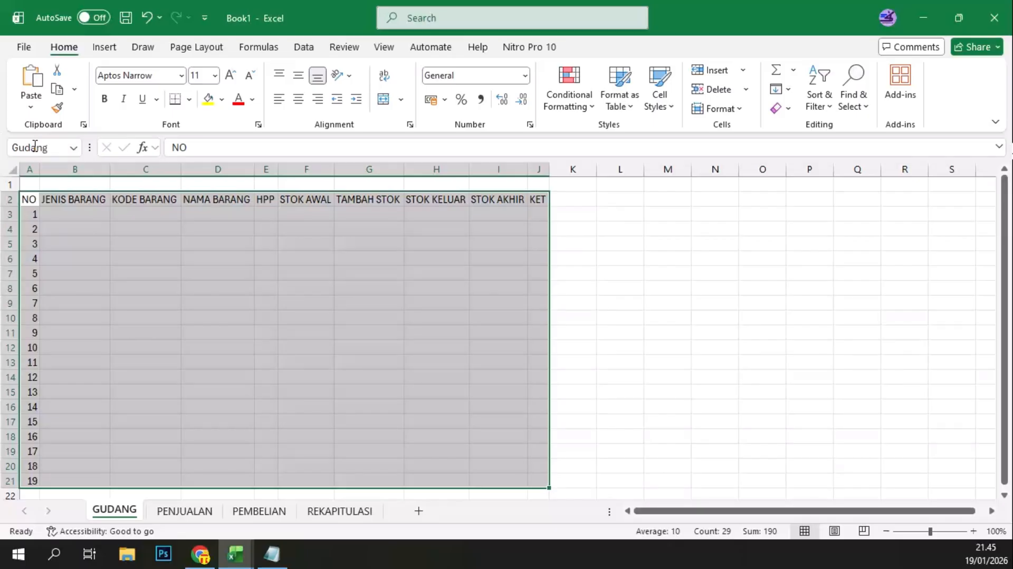
pyautogui.click(196, 264)
pyautogui.click(102, 242)
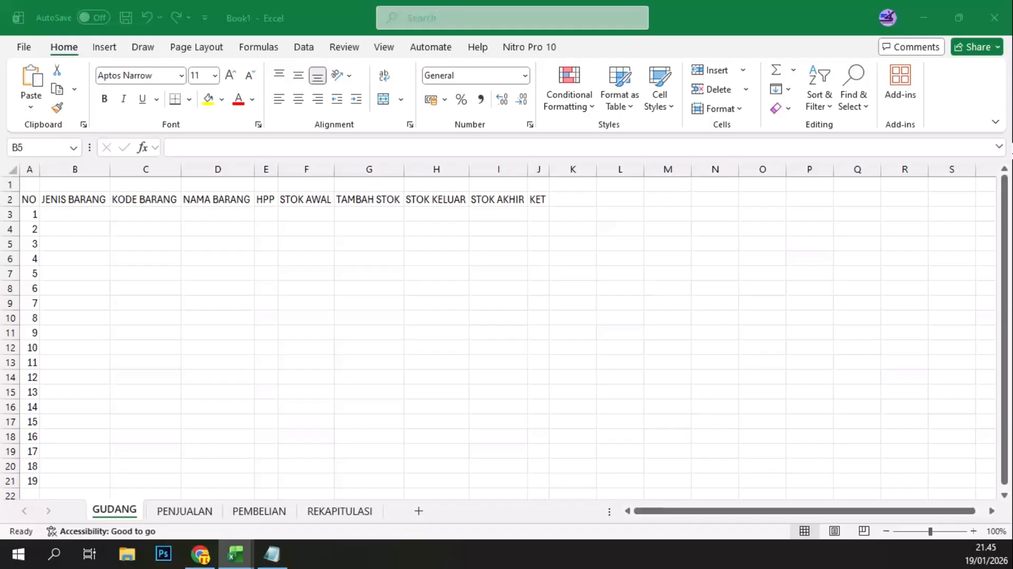
# Step: On the PENJUALAN sheet, enter the column header NO in A2
pyautogui.click(186, 512)
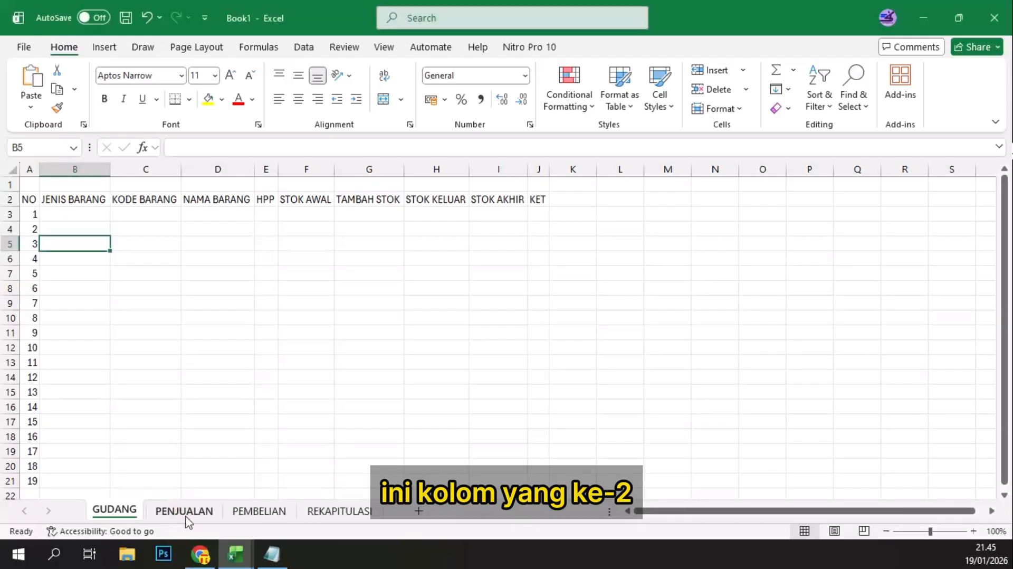
pyautogui.click(187, 511)
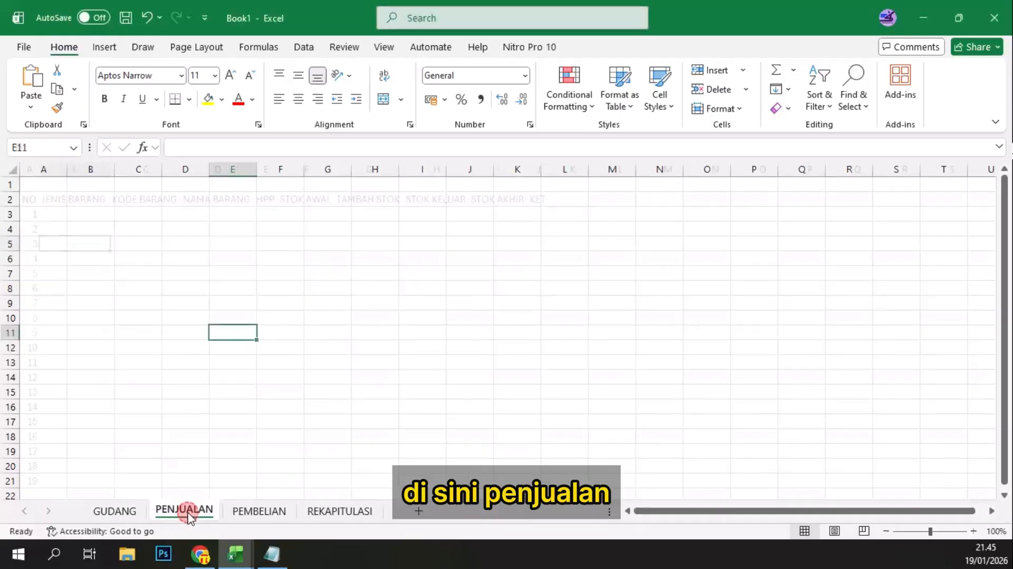
pyautogui.click(56, 198)
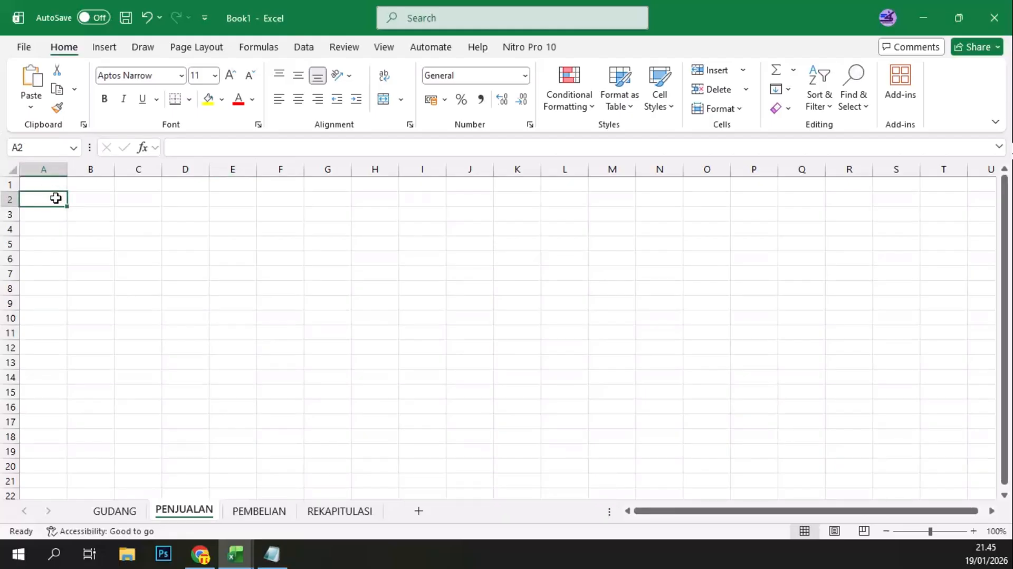
pyautogui.write('n')
pyautogui.press('BackSpace')
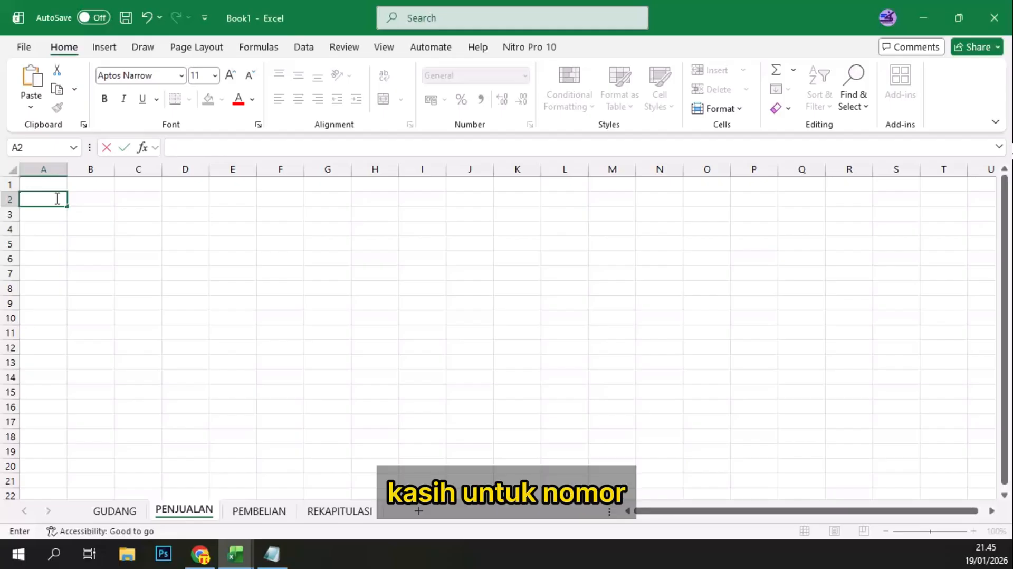
pyautogui.write('NO')
pyautogui.press('Tab')
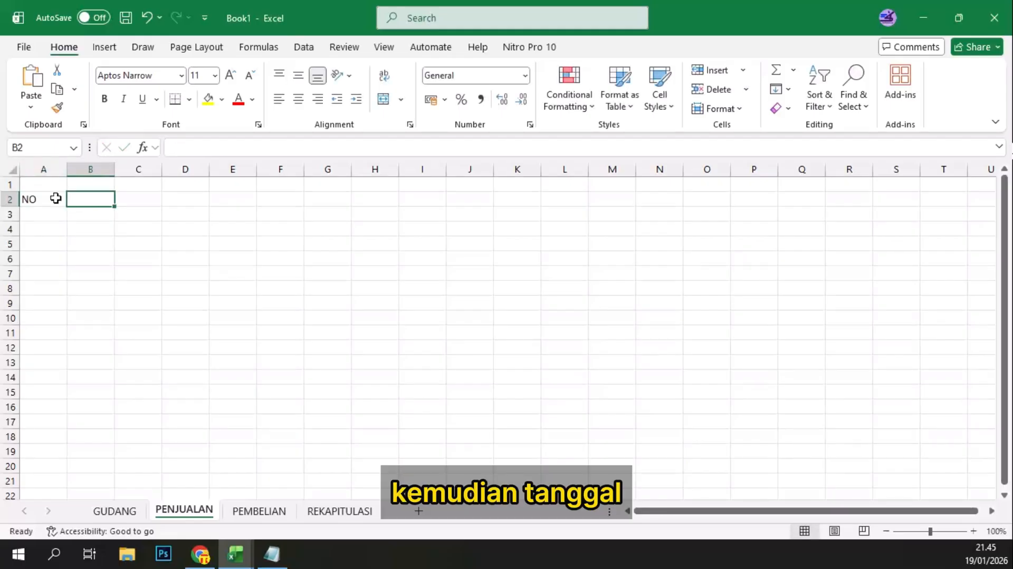
# Step: Enter the column headers TANGGAL, KODE BARANG and NAMA BARANG in cells B2 to D2
pyautogui.write('TANGG')
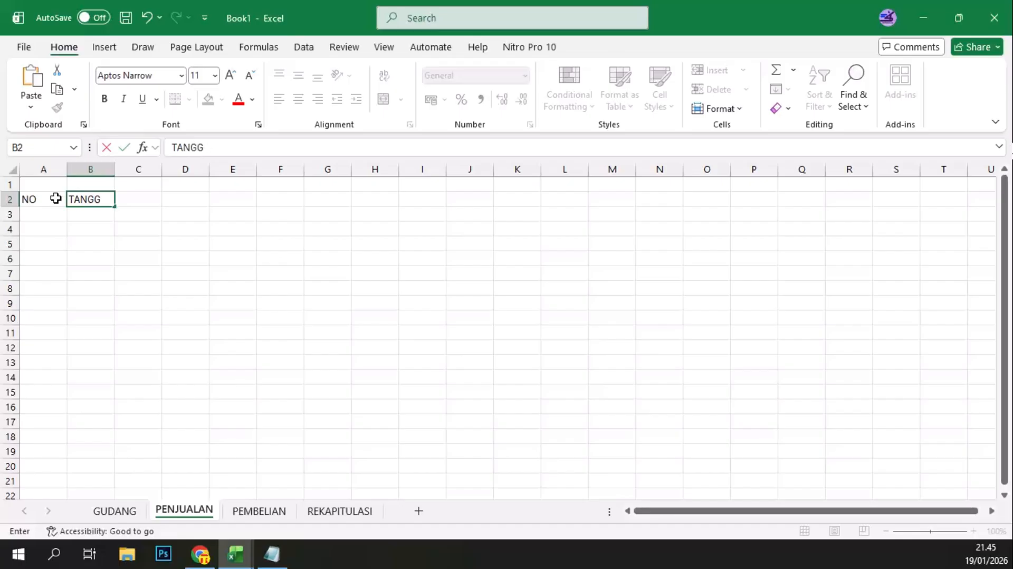
pyautogui.write('AL')
pyautogui.press('Tab')
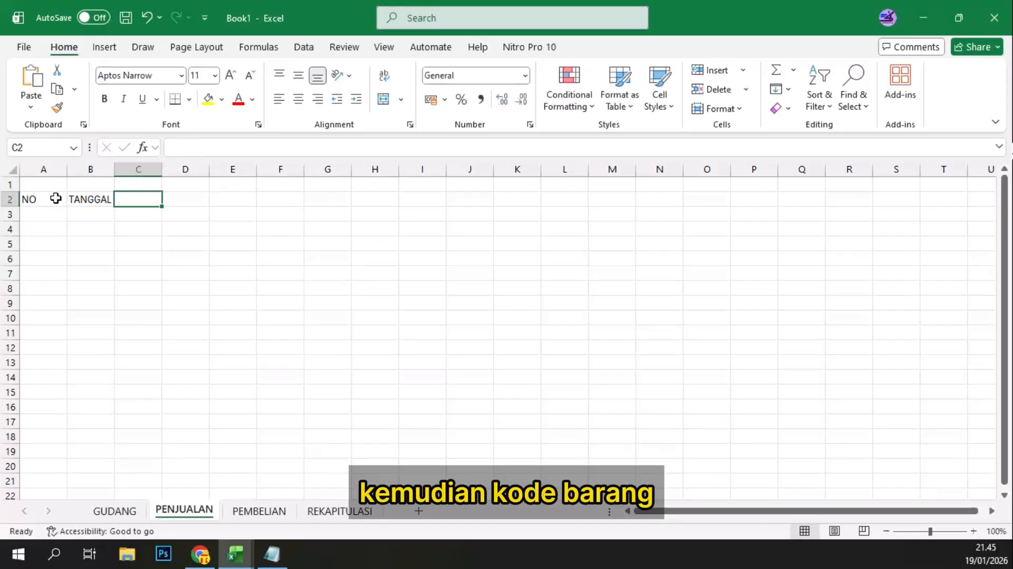
pyautogui.write('KODE B')
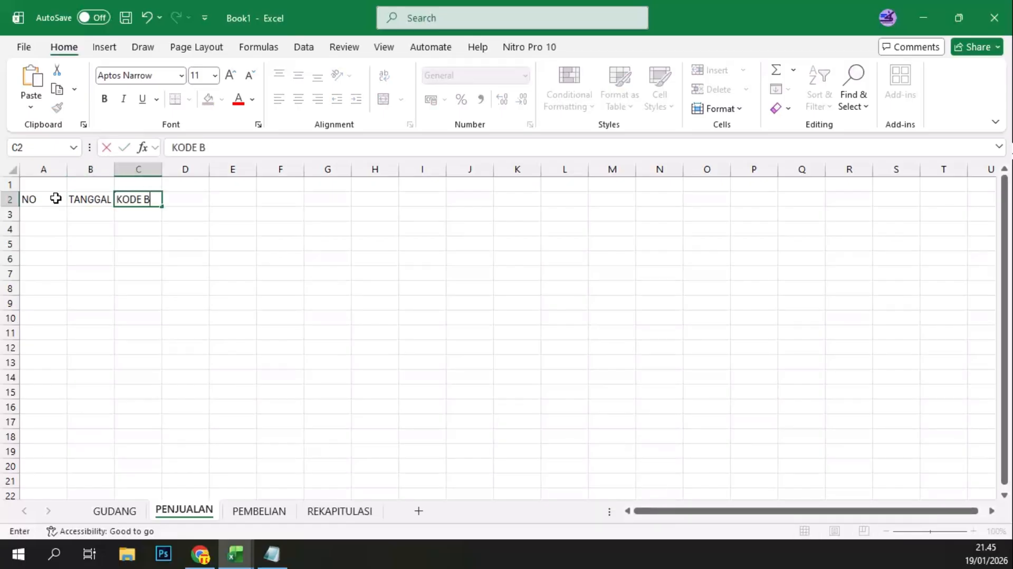
pyautogui.write('ARAN')
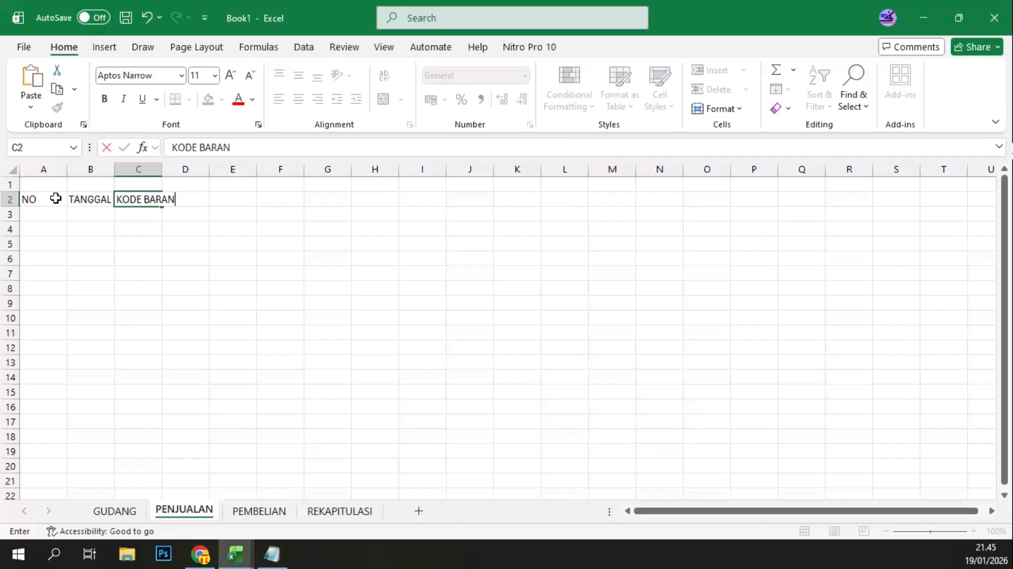
pyautogui.write('G')
pyautogui.press('Tab')
pyautogui.write('NAM')
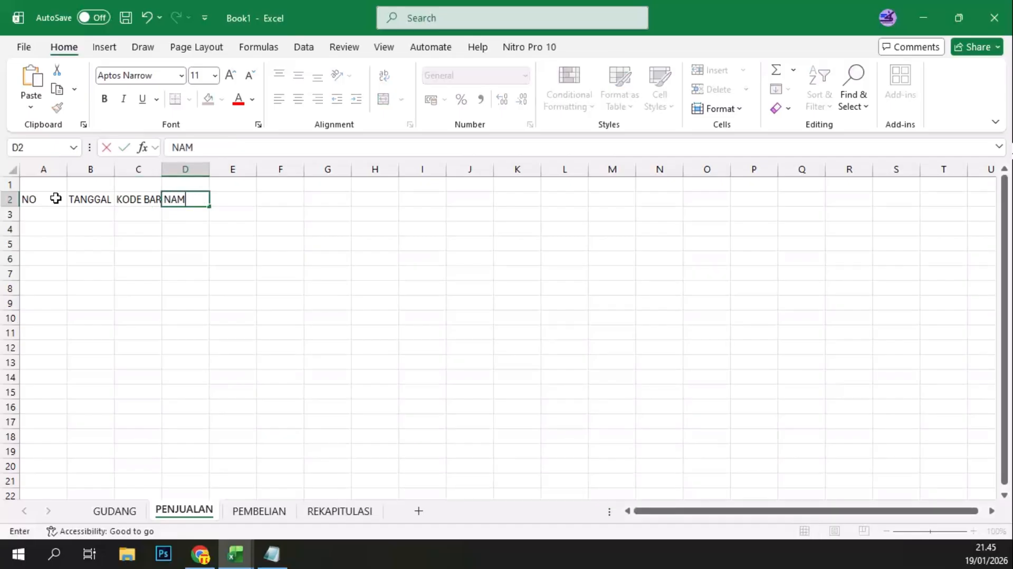
pyautogui.write('A BARANG')
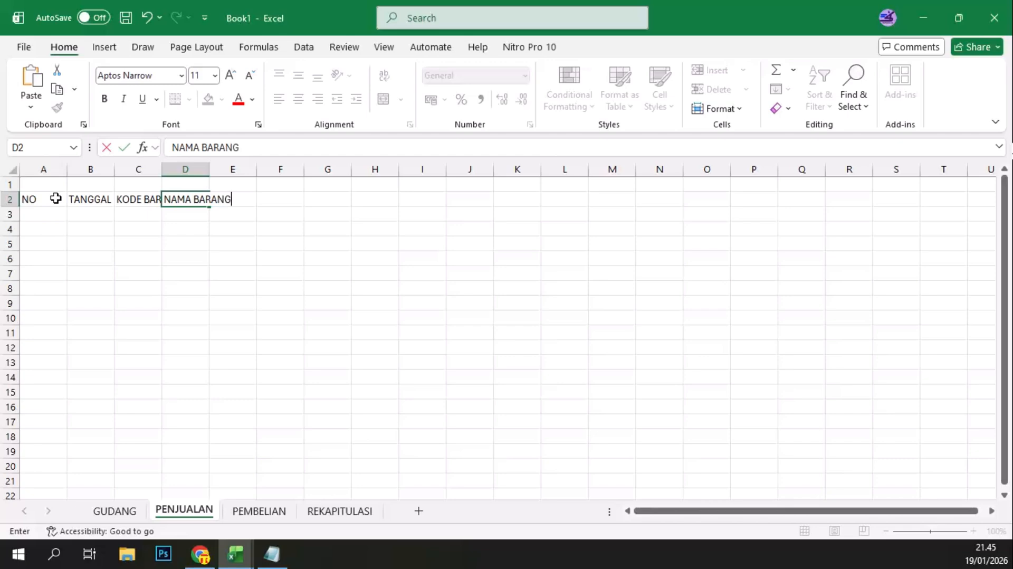
pyautogui.press('Tab')
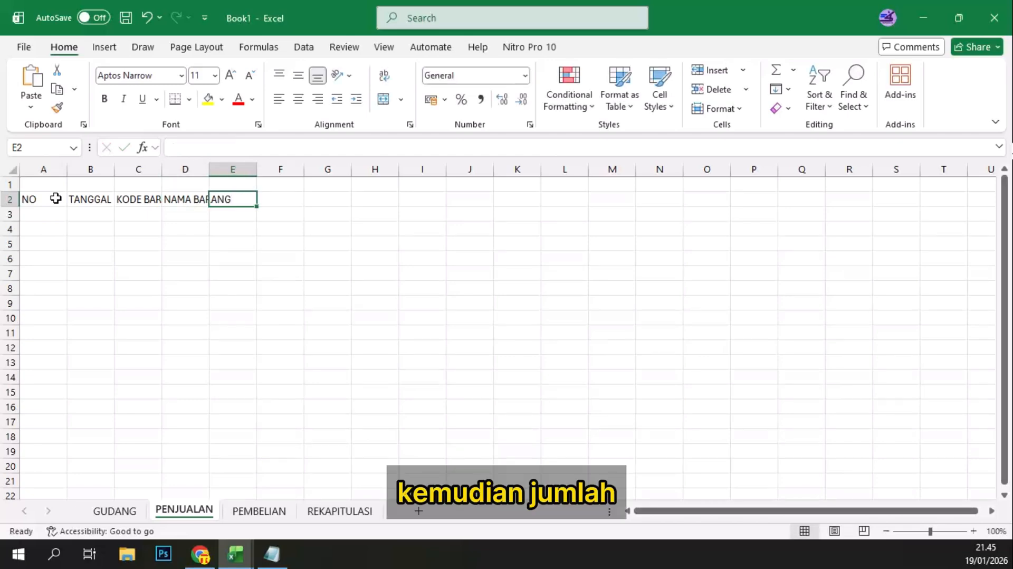
# Step: Continue the header row with JML, JENIS, HPP and TOTAL HPP in cells E2 to H2
pyautogui.write('JML')
pyautogui.press('Tab')
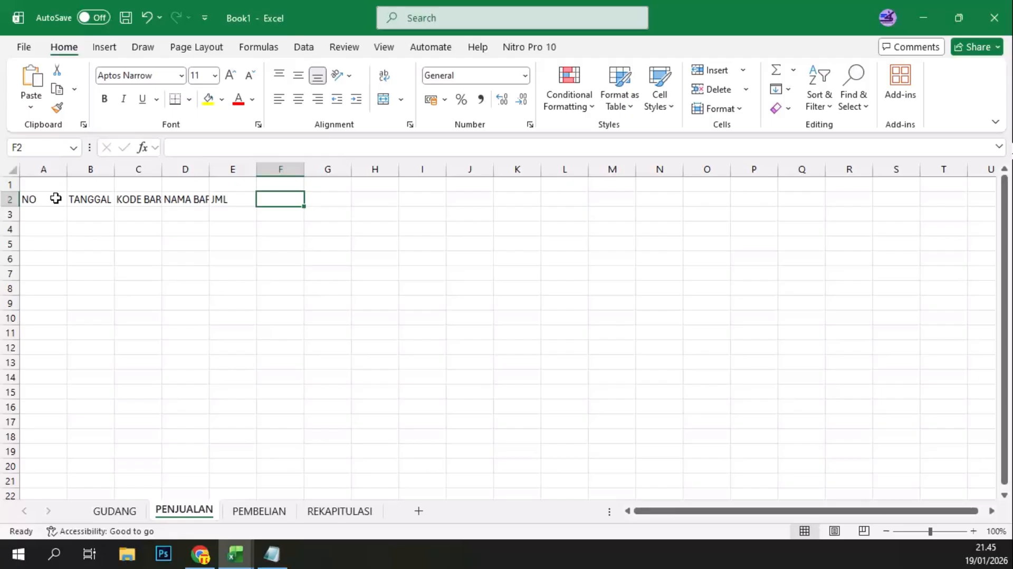
pyautogui.write('JENIS')
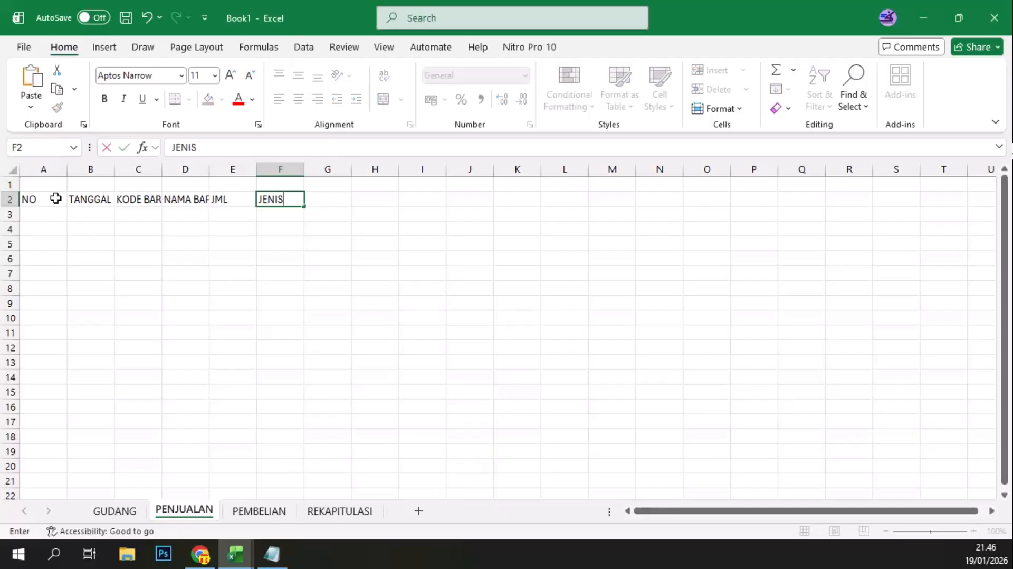
pyautogui.press('Tab')
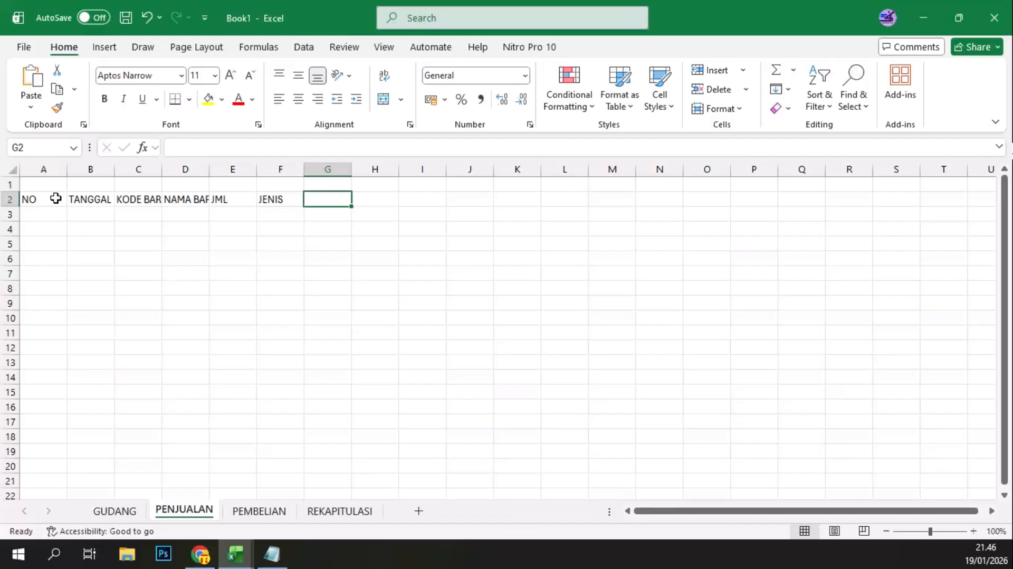
pyautogui.write('HPP')
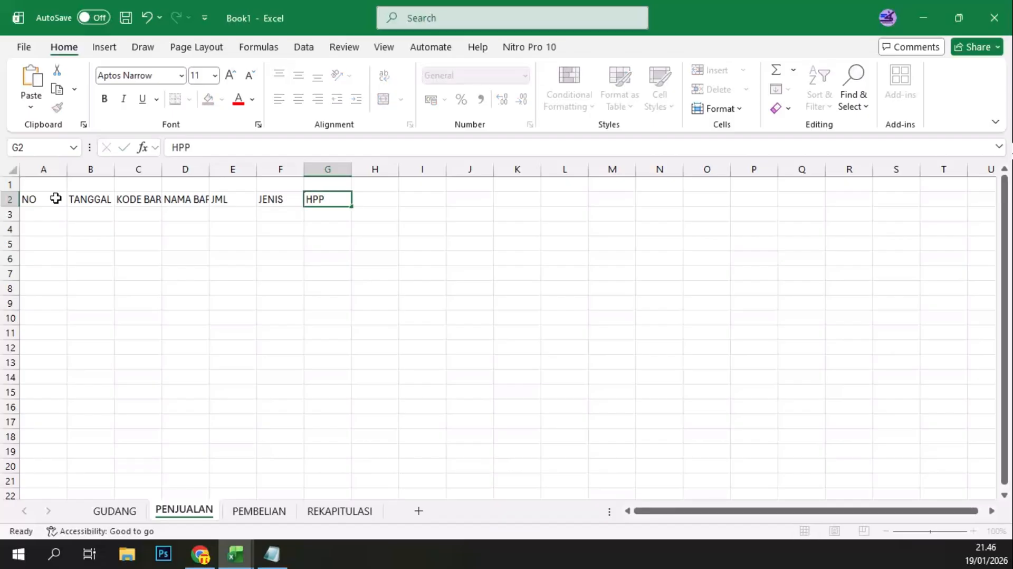
pyautogui.press('Tab')
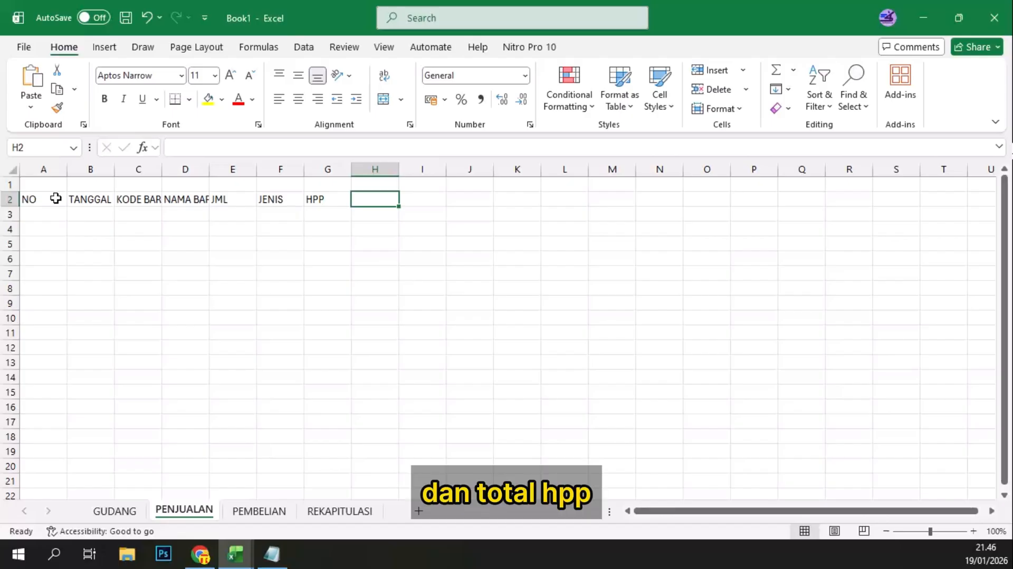
pyautogui.write('TOTA')
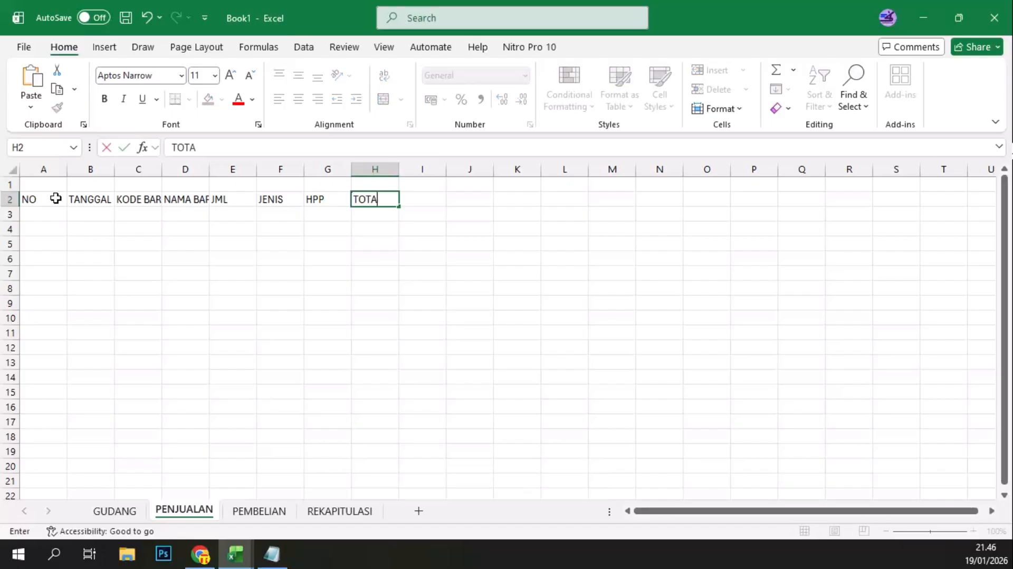
pyautogui.write('L HPP')
pyautogui.press('Tab')
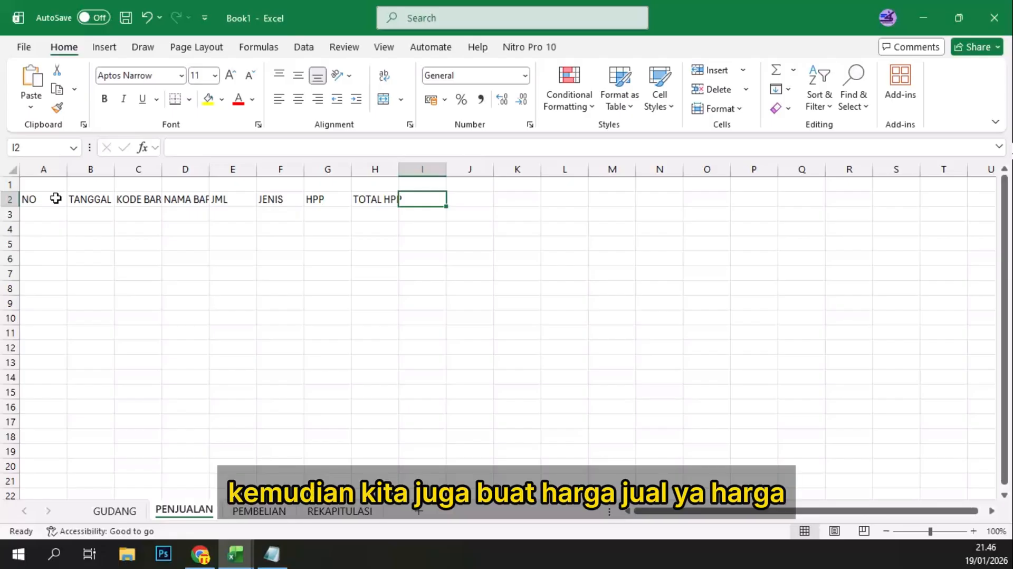
# Step: Add the selling price headers HARGA JUAL in I2 and TOTAL in J2
pyautogui.write('HAR')
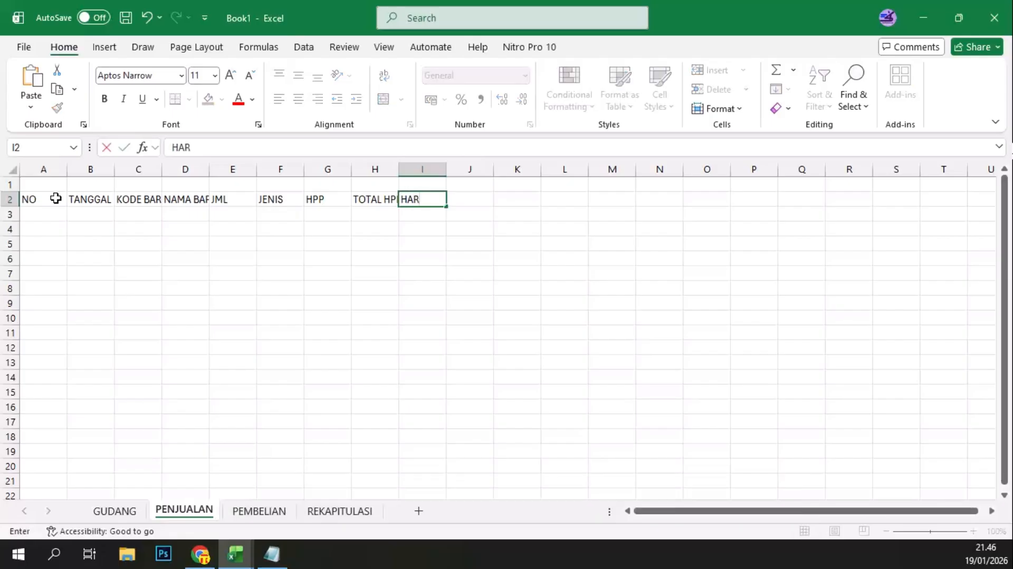
pyautogui.write('GA J')
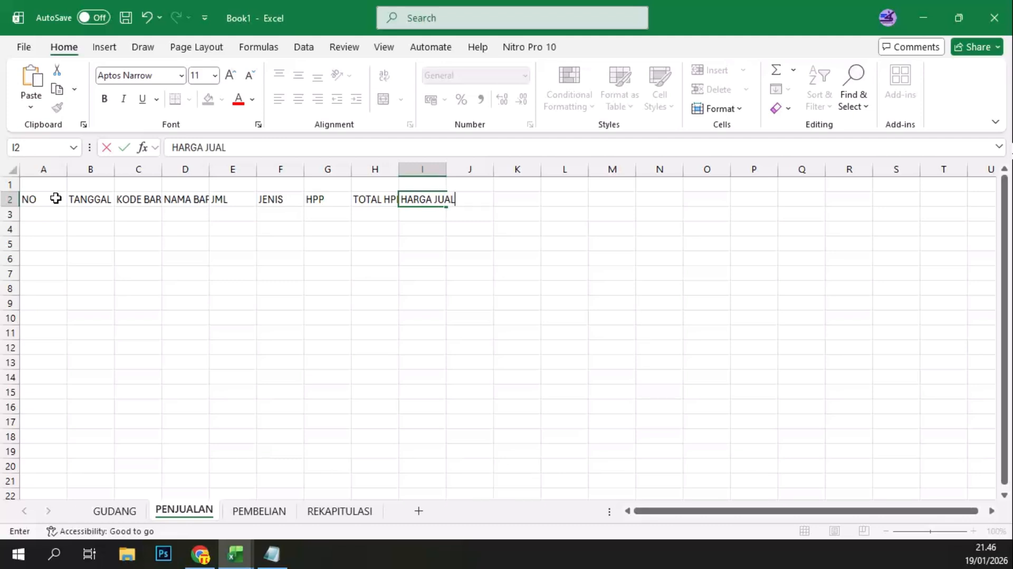
pyautogui.write('UAL')
pyautogui.press('Tab')
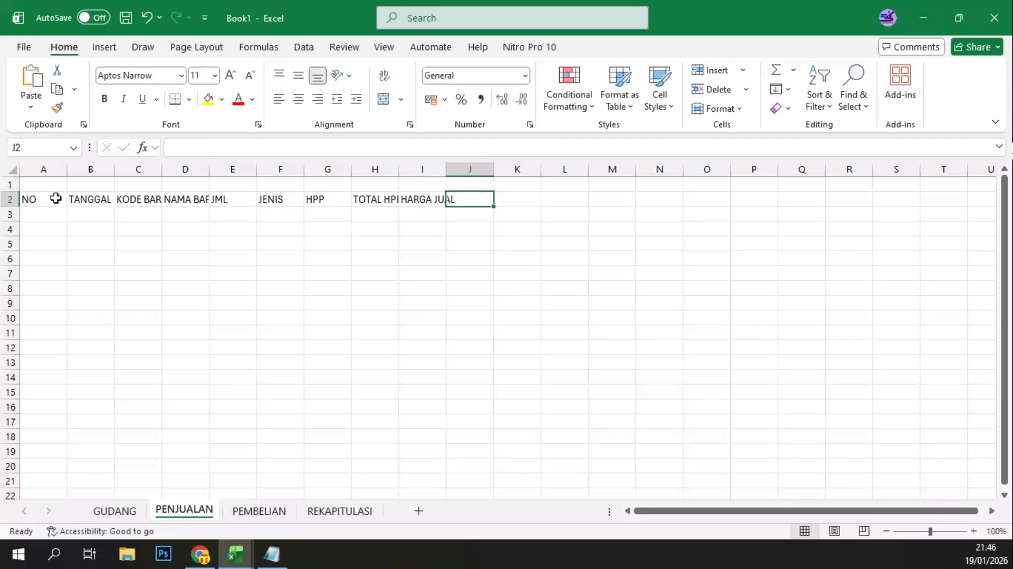
pyautogui.write('TOTAL')
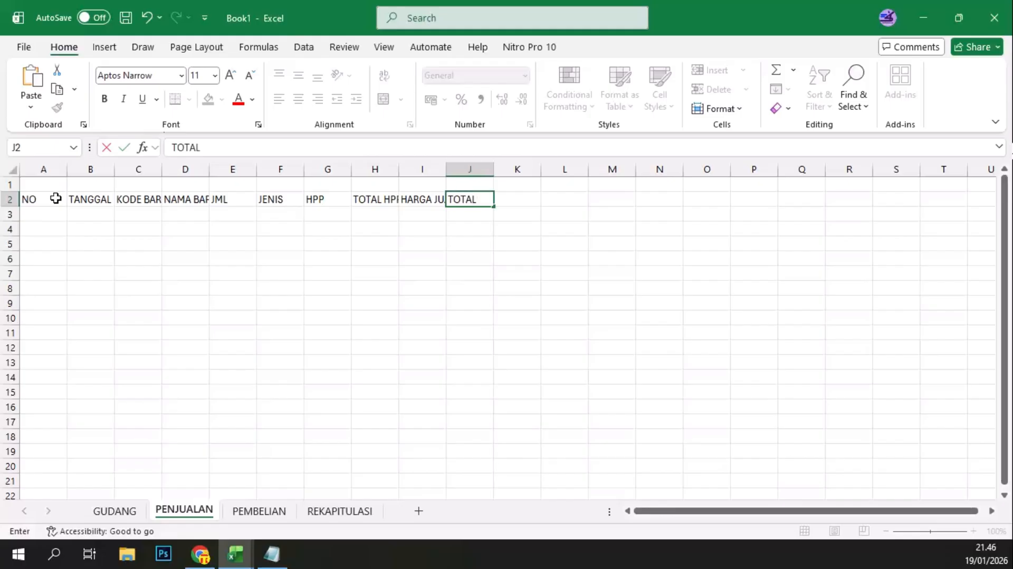
pyautogui.press('Tab')
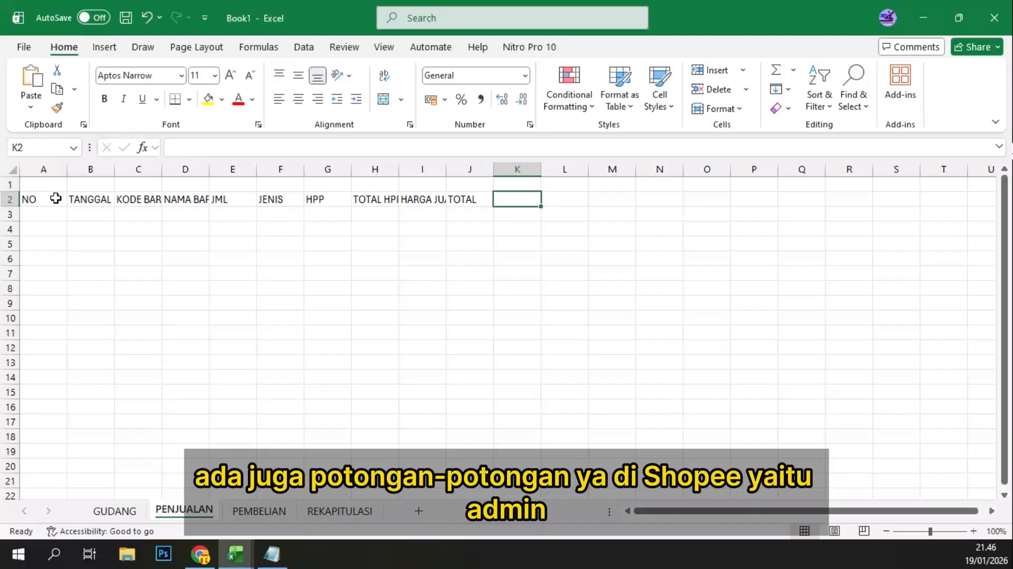
# Step: Add the Shopee deduction headers ADMIN in K2 and DISKON in L2
pyautogui.write('ADMI')
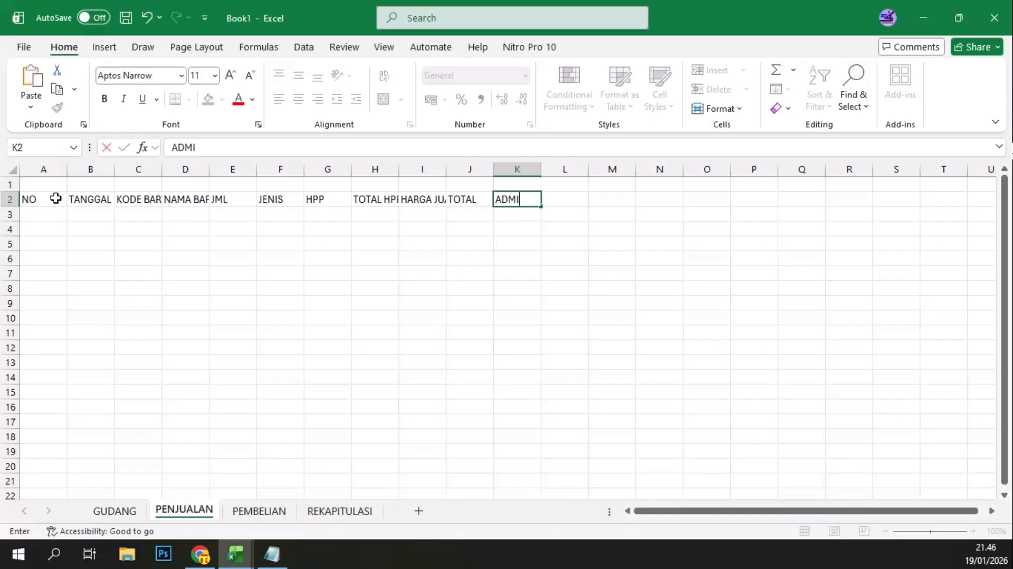
pyautogui.write('N')
pyautogui.press('Tab')
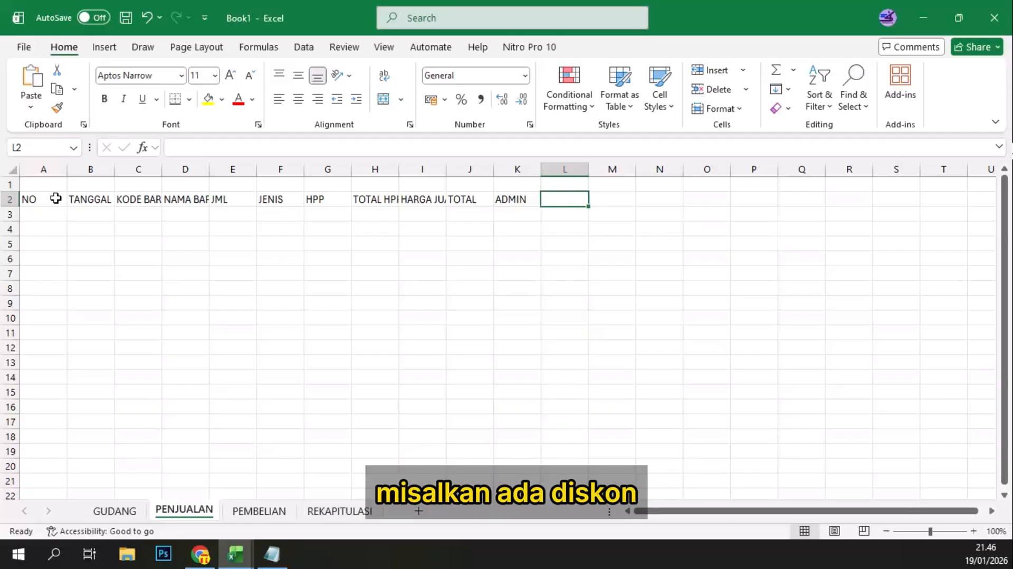
pyautogui.write('DIS')
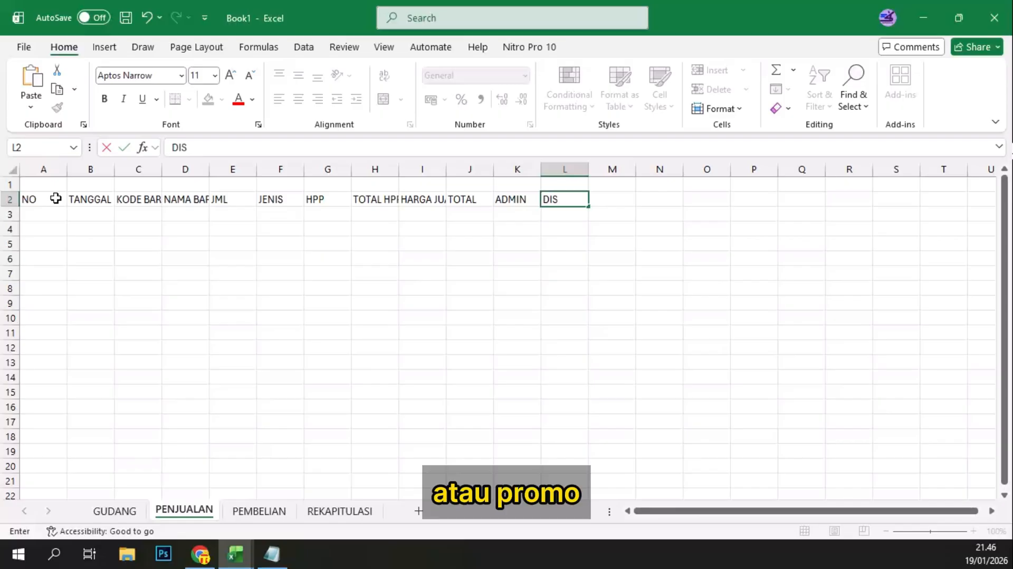
pyautogui.write('KON')
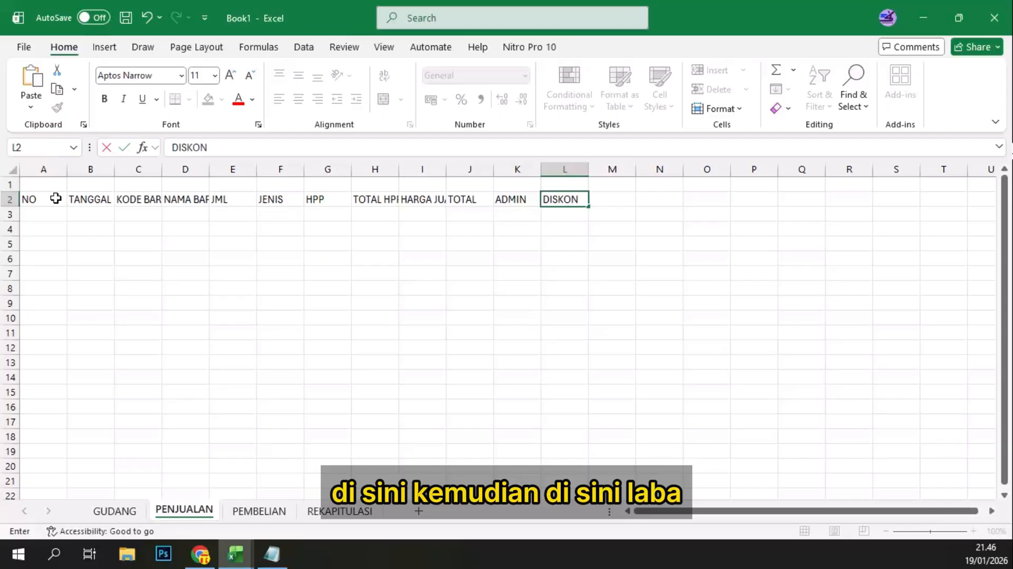
pyautogui.press('Tab')
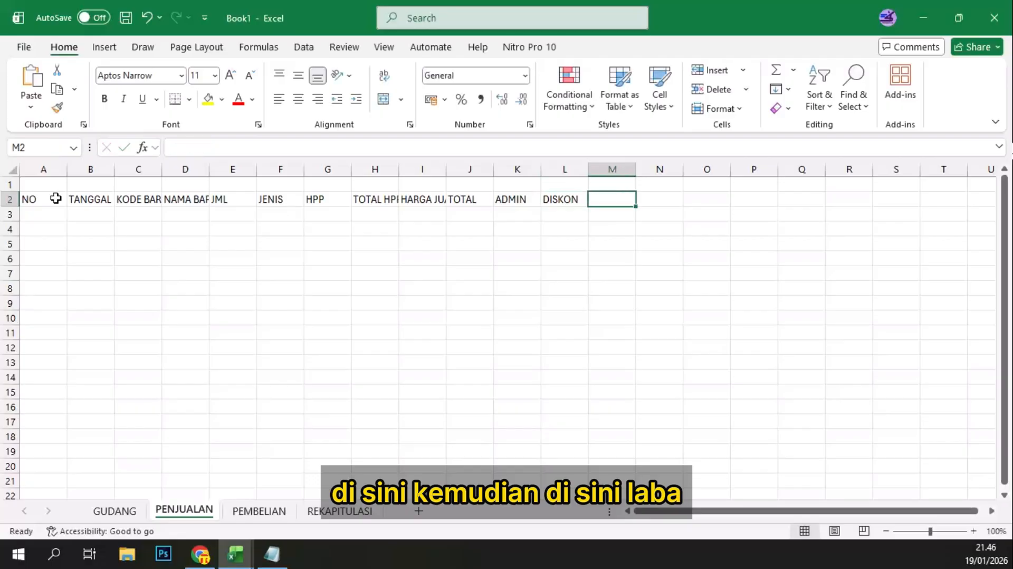
# Step: Complete the header row with LABA, TOTAL PENJUALAN and % LABA in cells M2 to O2
pyautogui.write('LABA')
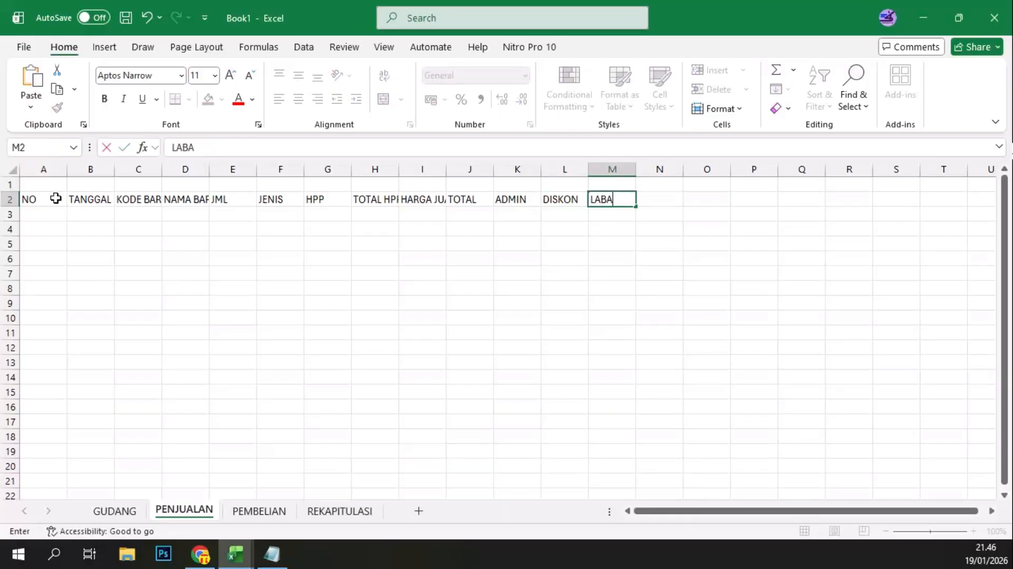
pyautogui.press('Tab')
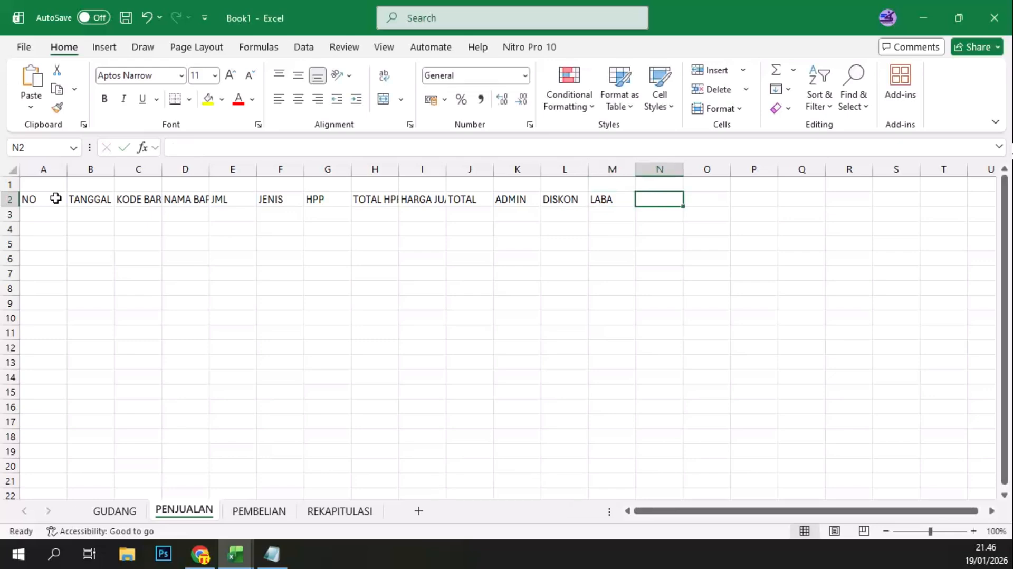
pyautogui.write('T')
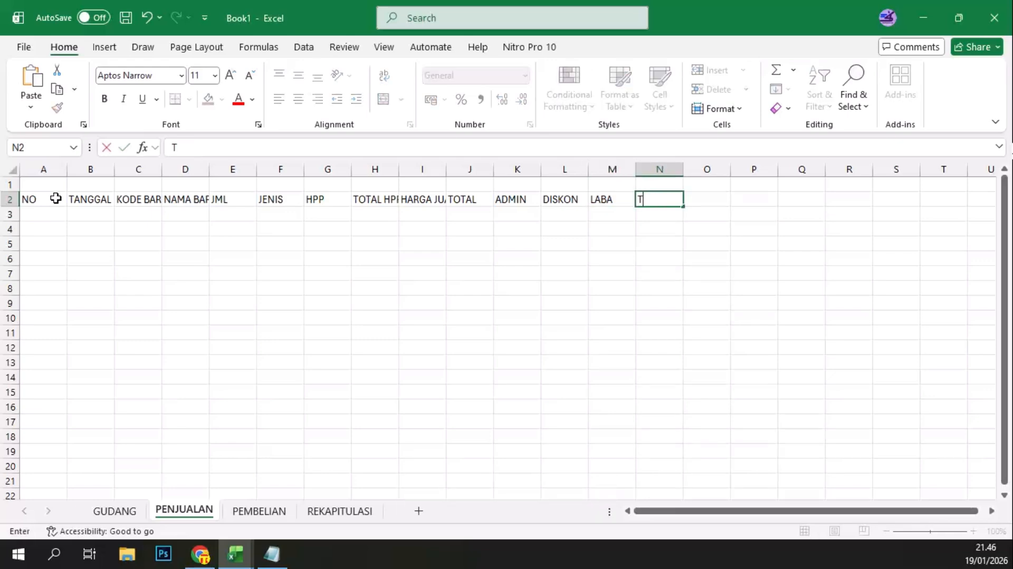
pyautogui.write('OTAL PEN')
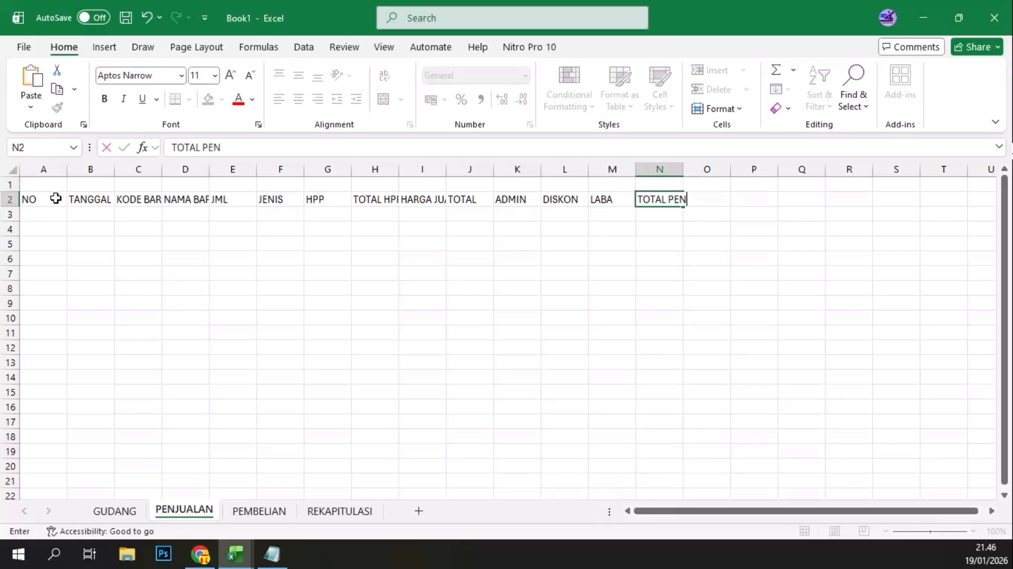
pyautogui.write('JUALAN')
pyautogui.press('Tab')
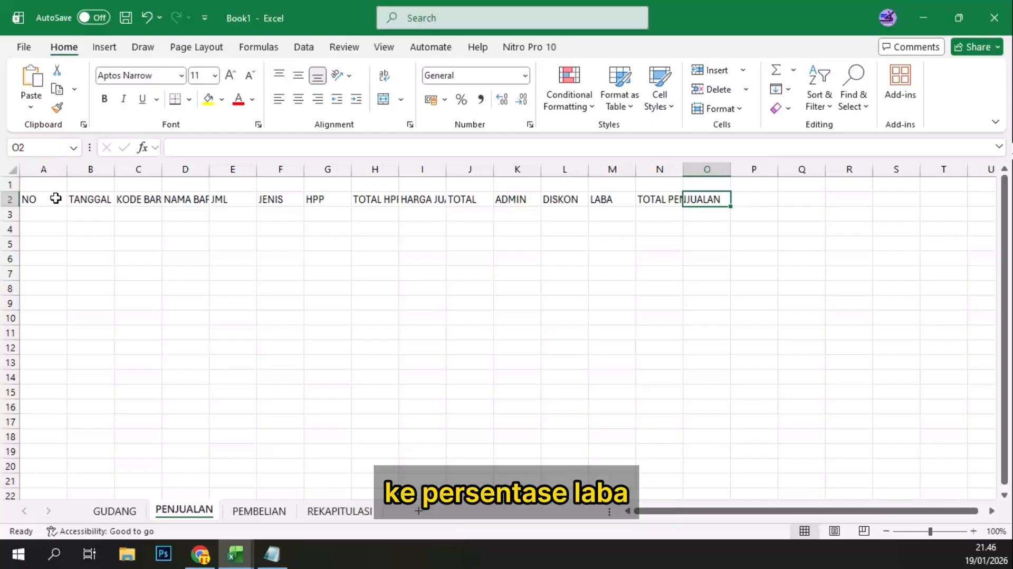
pyautogui.write('%')
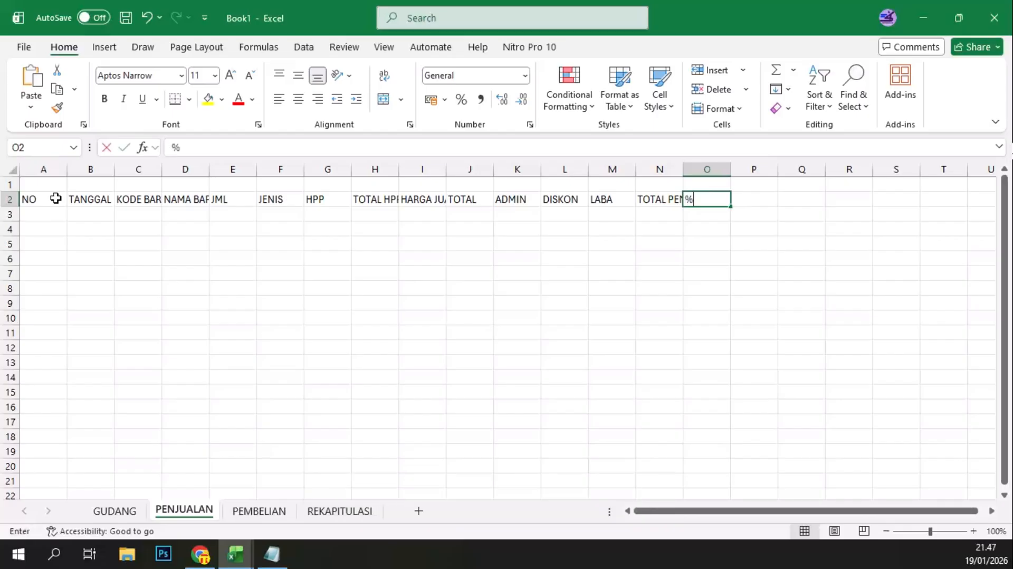
pyautogui.write(' LABA')
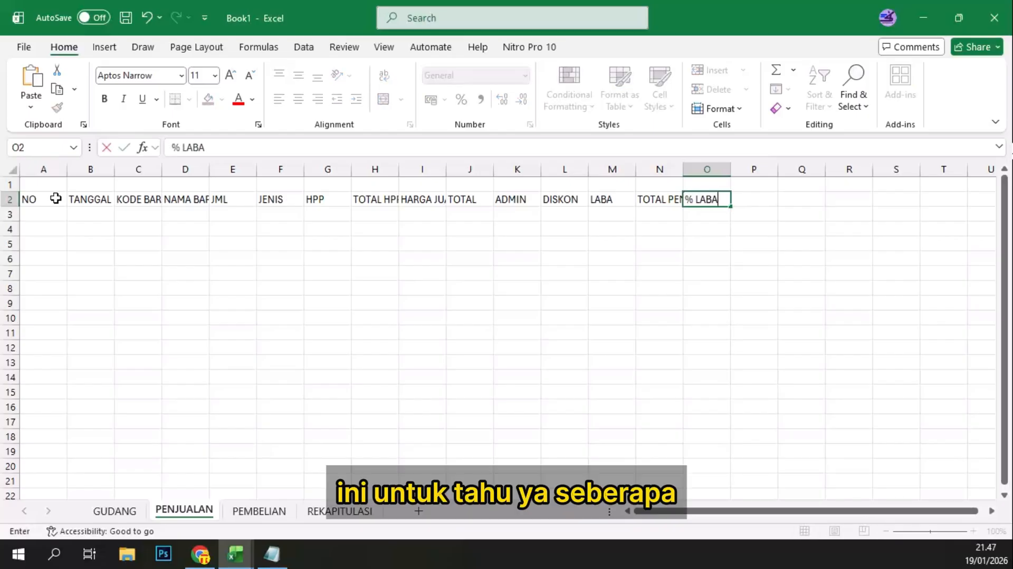
pyautogui.hotkey('ctrl', 'Return')
pyautogui.press('Return')
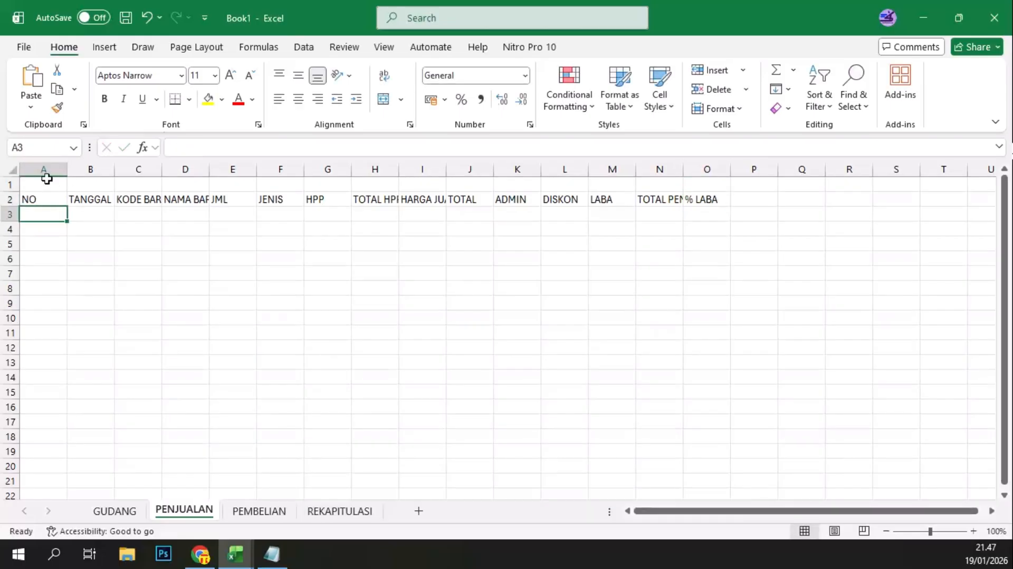
# Step: Autofit the widths of columns A through O on the PENJUALAN sheet to their header text
pyautogui.moveTo(43, 169); pyautogui.dragTo(715, 196)
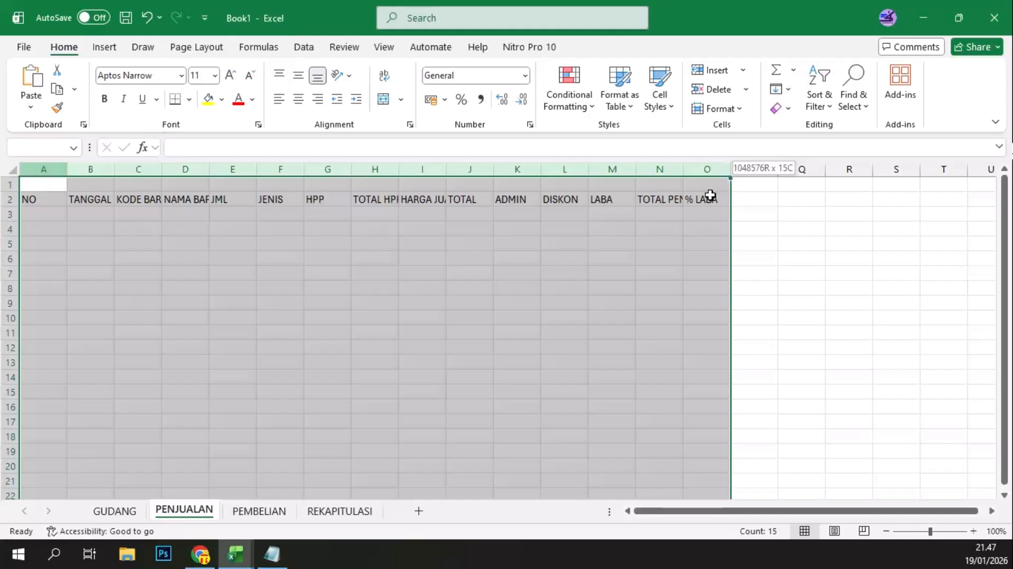
pyautogui.doubleClick(730, 169)
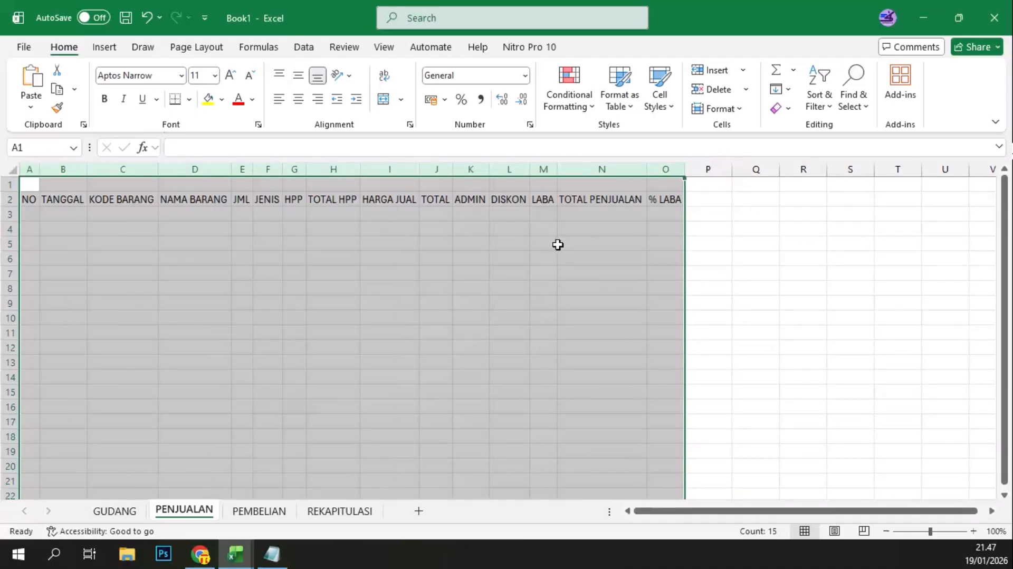
pyautogui.click(502, 257)
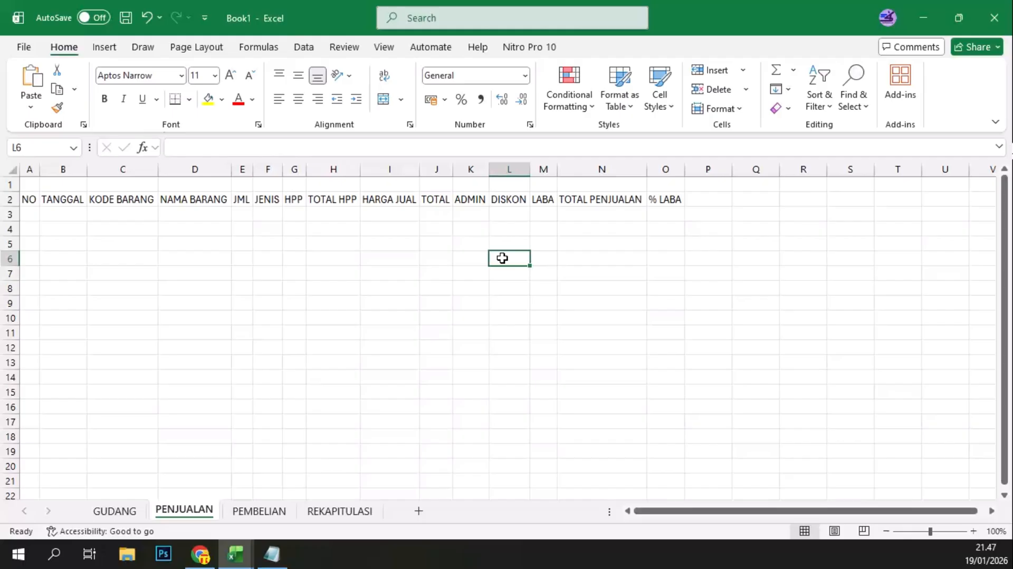
# Step: Number the rows in the NO column from 1 to 19 in cells A3 to A21
pyautogui.click(29, 200)
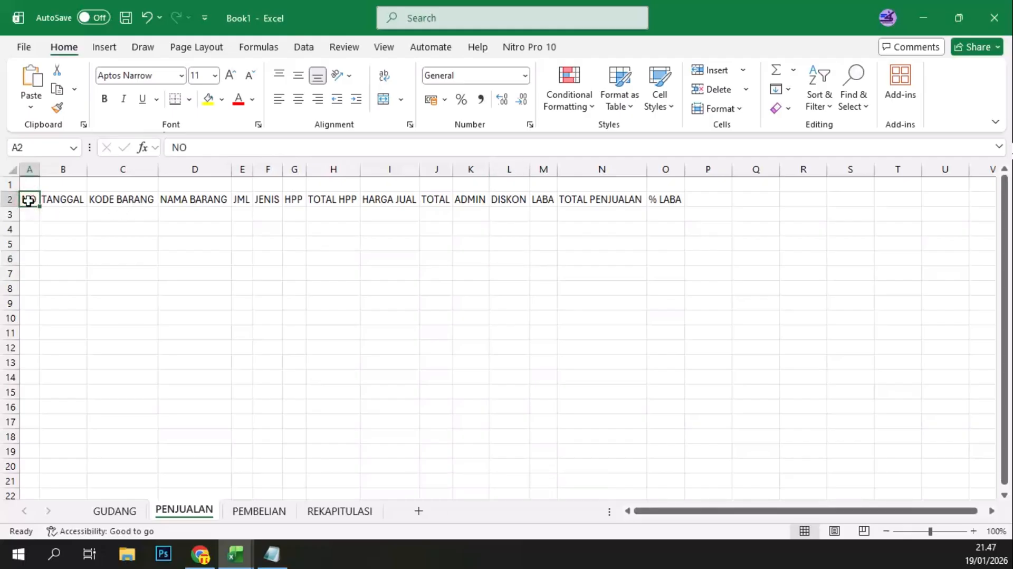
pyautogui.click(31, 217)
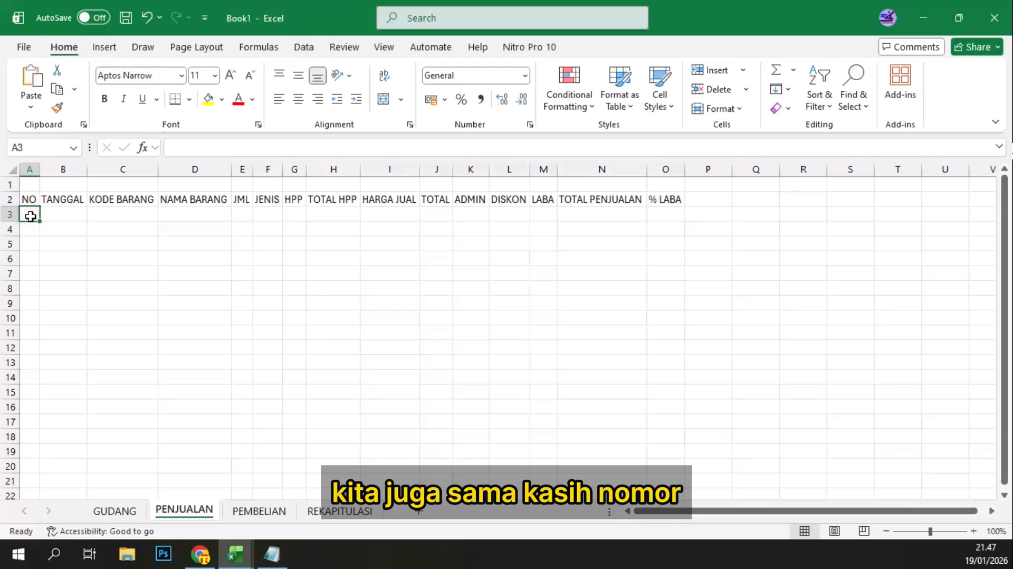
pyautogui.write('1')
pyautogui.press('Return')
pyautogui.write('2')
pyautogui.press('Return')
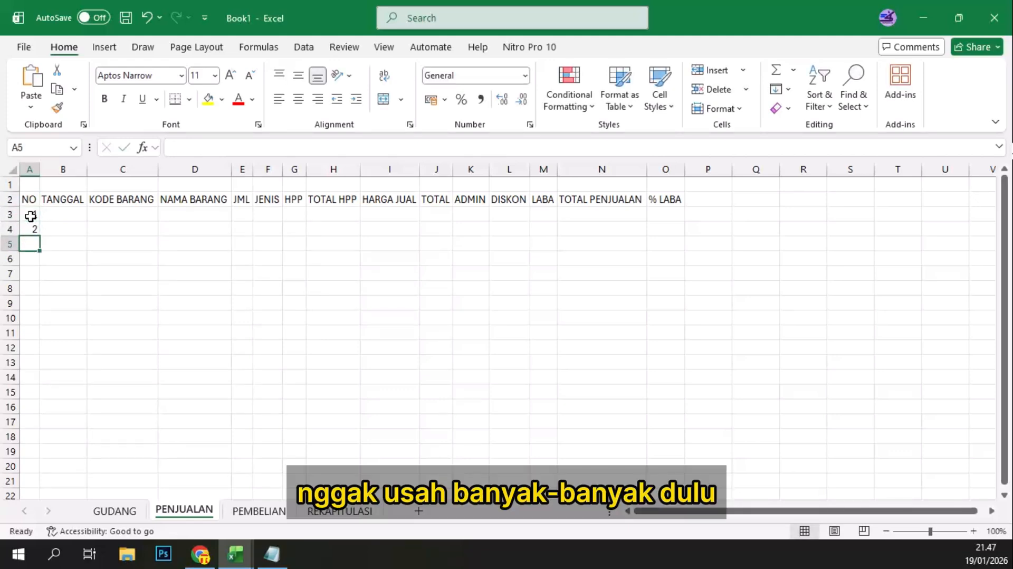
pyautogui.moveTo(34, 214); pyautogui.dragTo(35, 485)
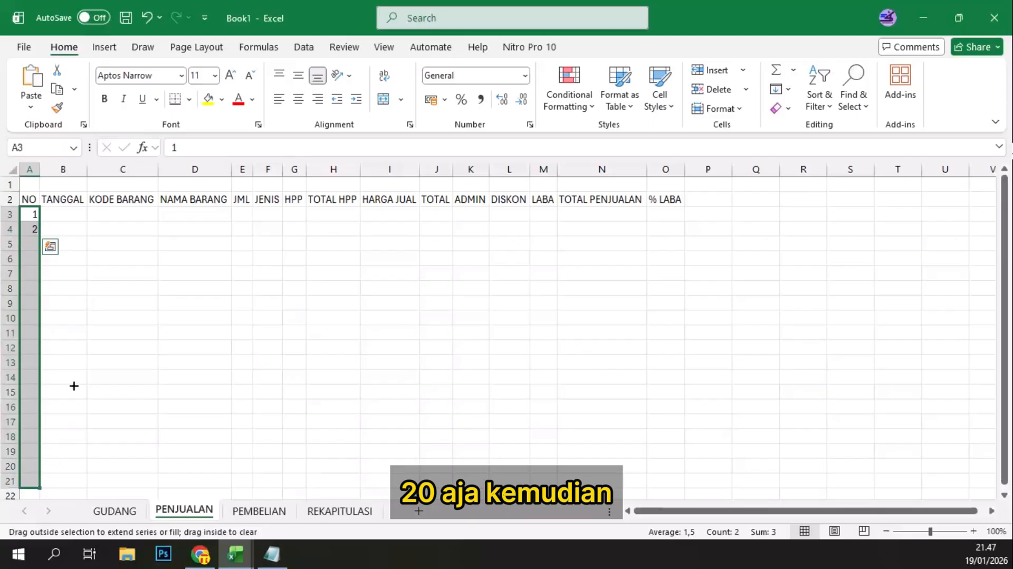
# Step: Format the TANGGAL cells B3 to B21 as Short Date
pyautogui.click(74, 243)
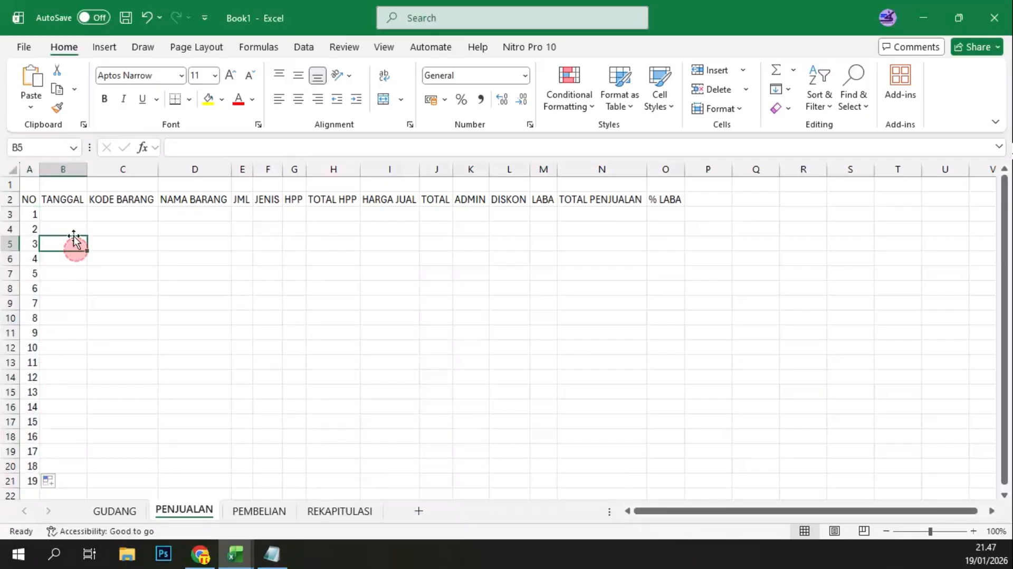
pyautogui.click(73, 214)
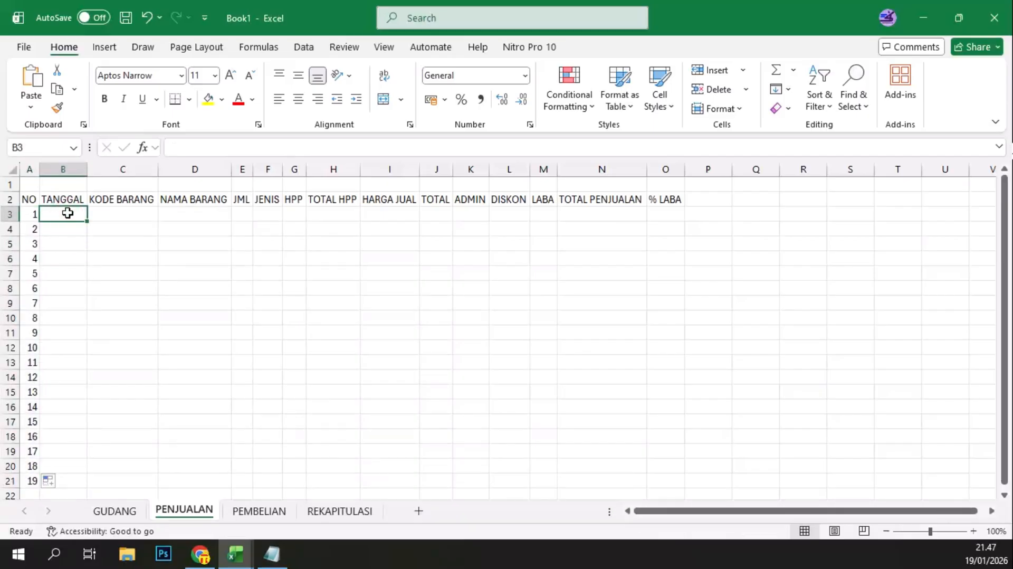
pyautogui.keyDown('shift'); pyautogui.click(57, 478); pyautogui.keyUp('shift')
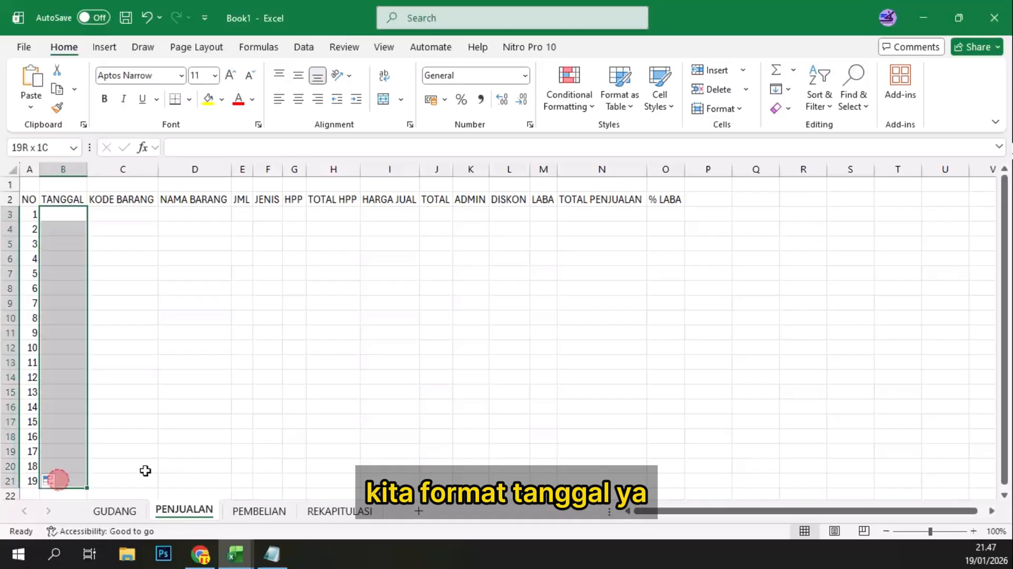
pyautogui.click(524, 74)
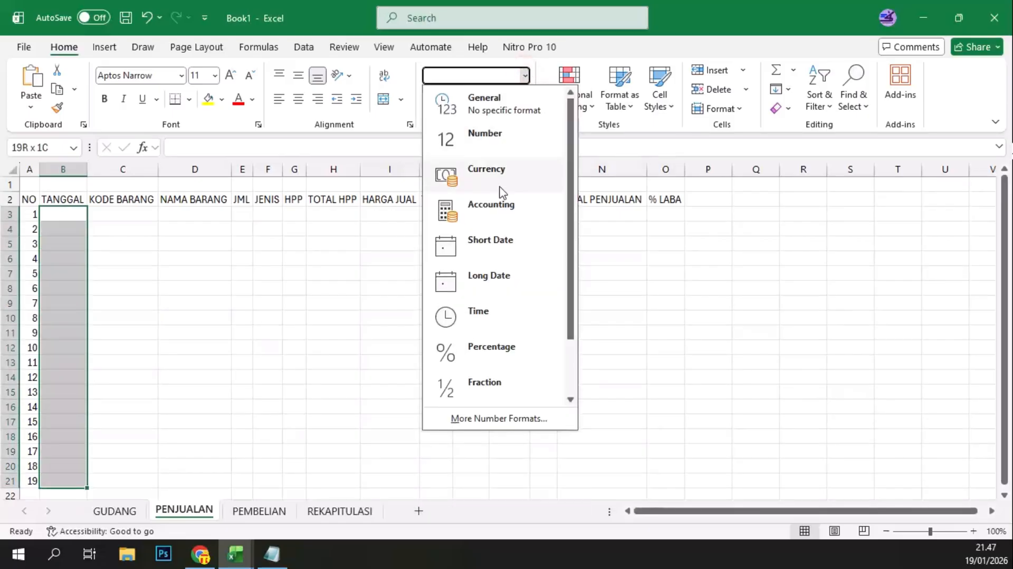
pyautogui.click(503, 248)
pyautogui.click(137, 242)
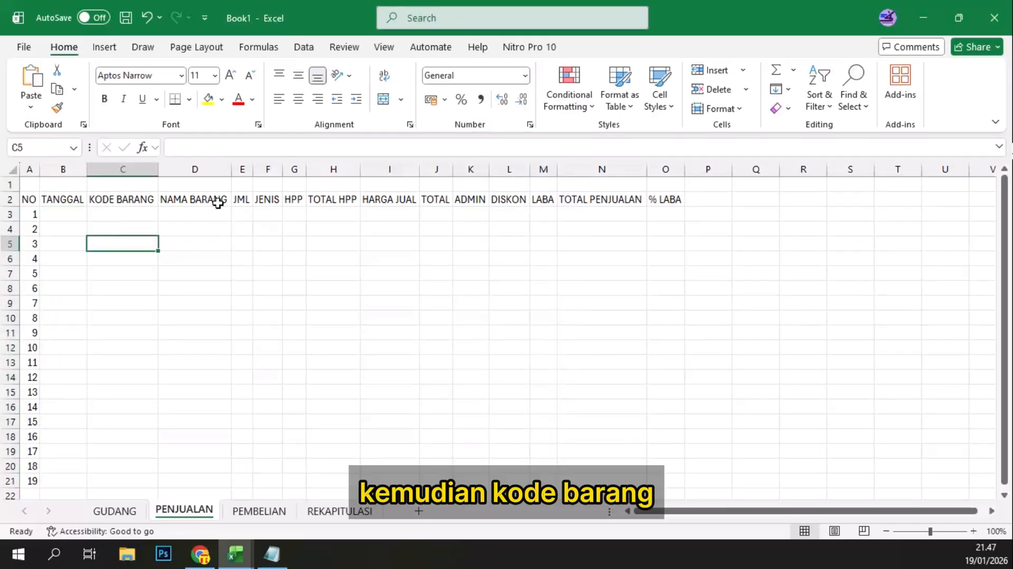
pyautogui.click(131, 211)
pyautogui.click(199, 210)
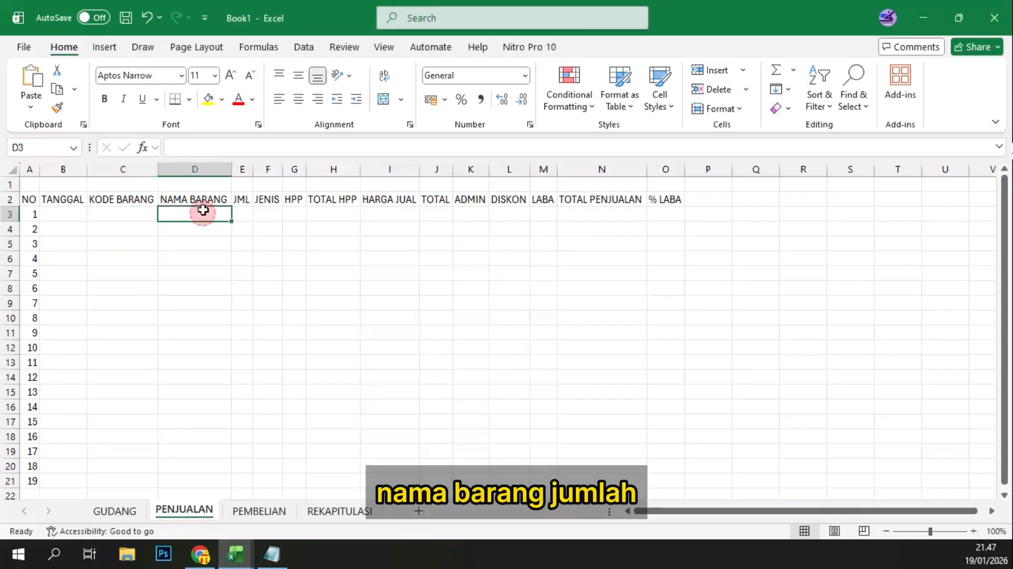
pyautogui.click(242, 202)
pyautogui.click(267, 216)
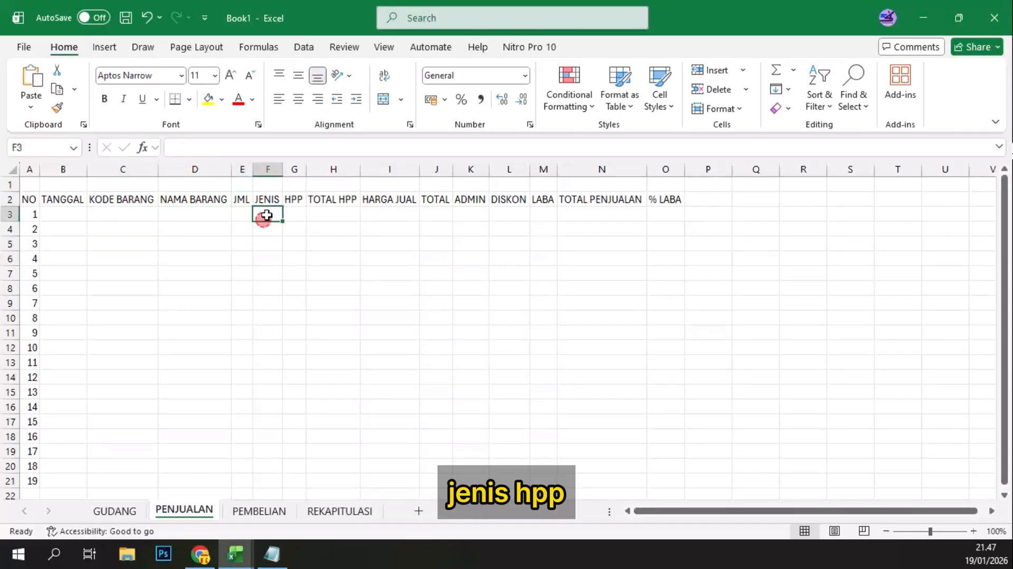
pyautogui.click(303, 212)
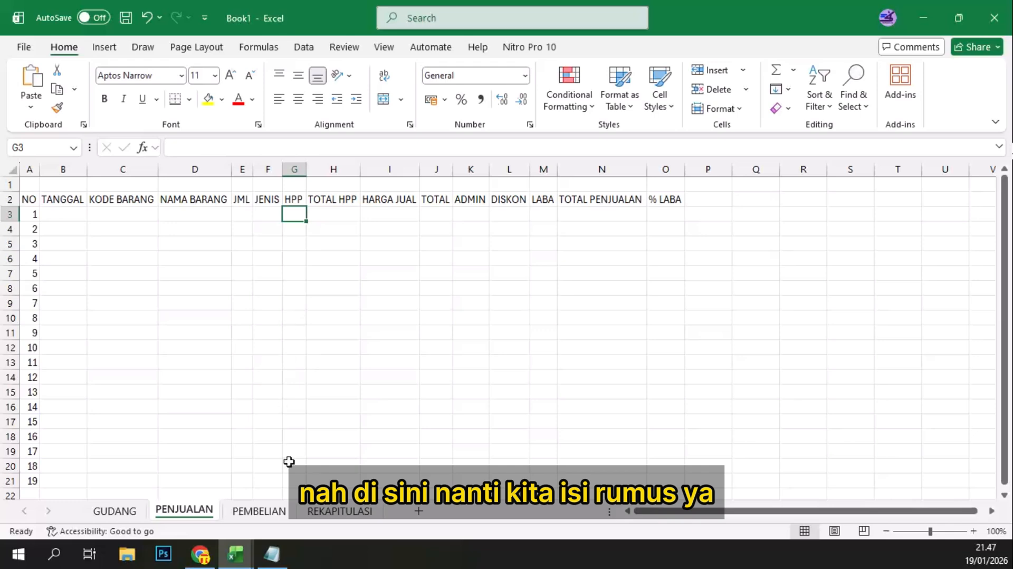
pyautogui.keyDown('shift'); pyautogui.click(293, 484); pyautogui.keyUp('shift')
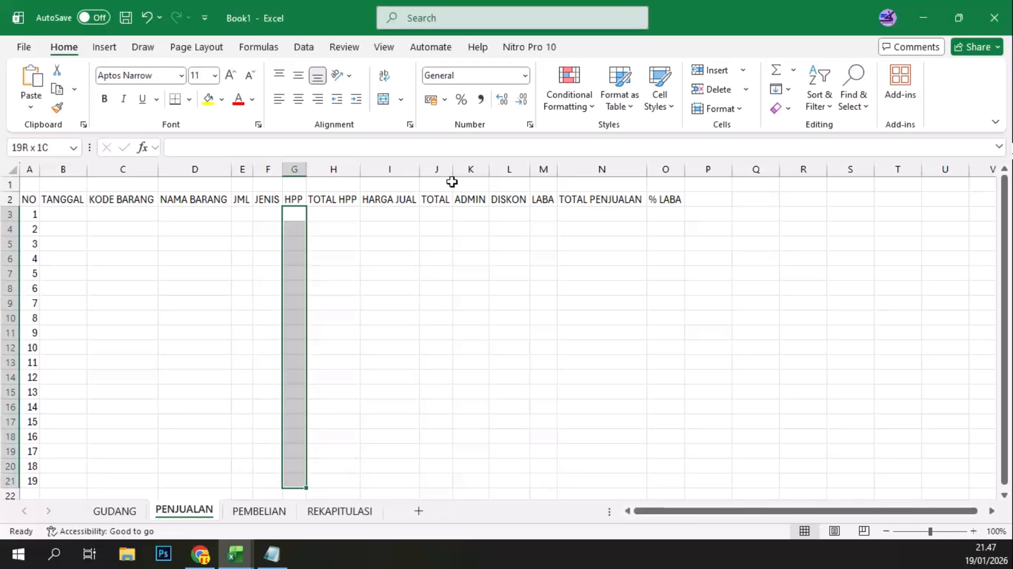
pyautogui.click(528, 76)
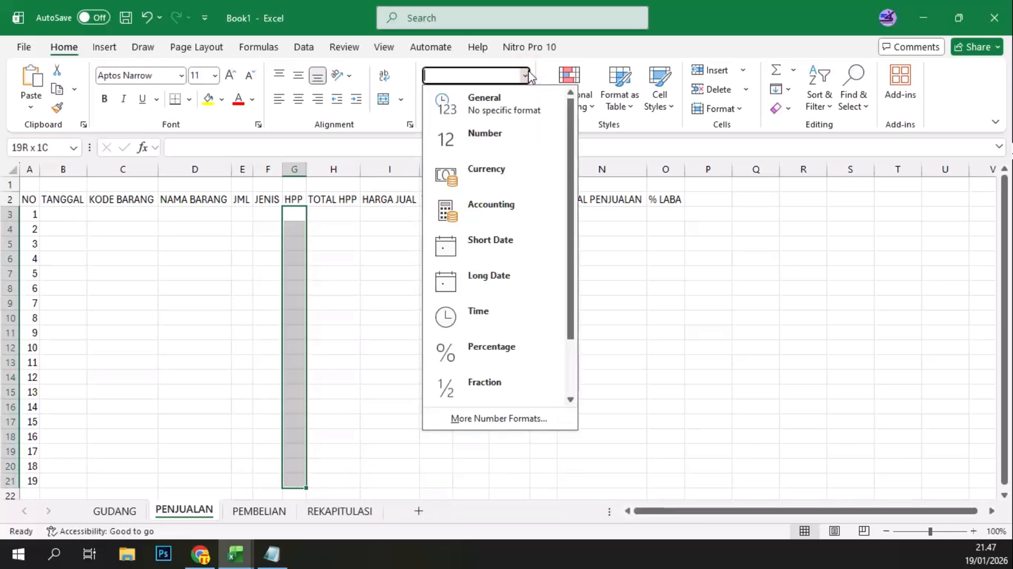
pyautogui.press('Escape')
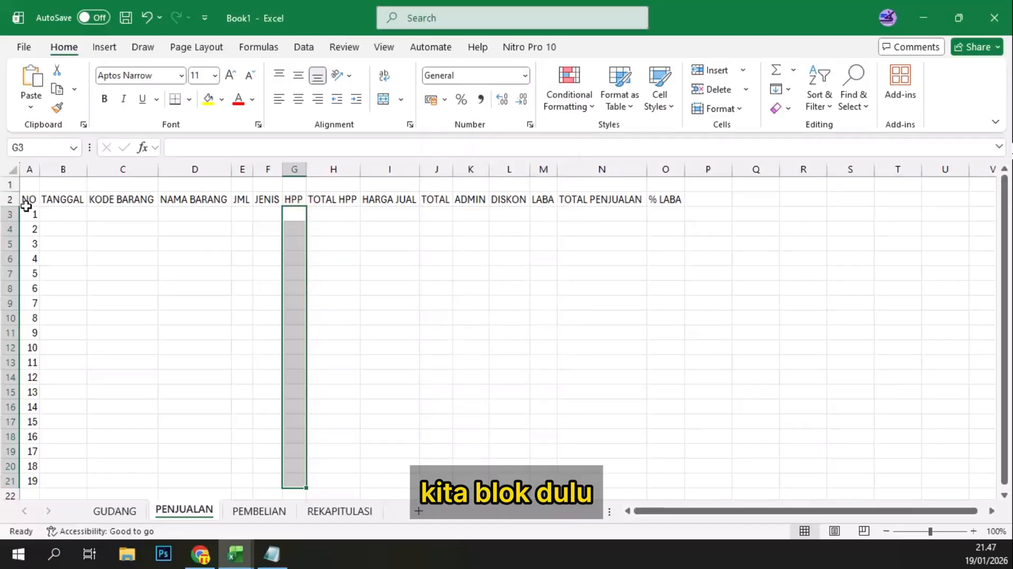
# Step: Define the name Penjualan for the whole sales table range A2:O21
pyautogui.click(27, 200)
pyautogui.moveTo(115, 262); pyautogui.dragTo(681, 477)
pyautogui.click(46, 148)
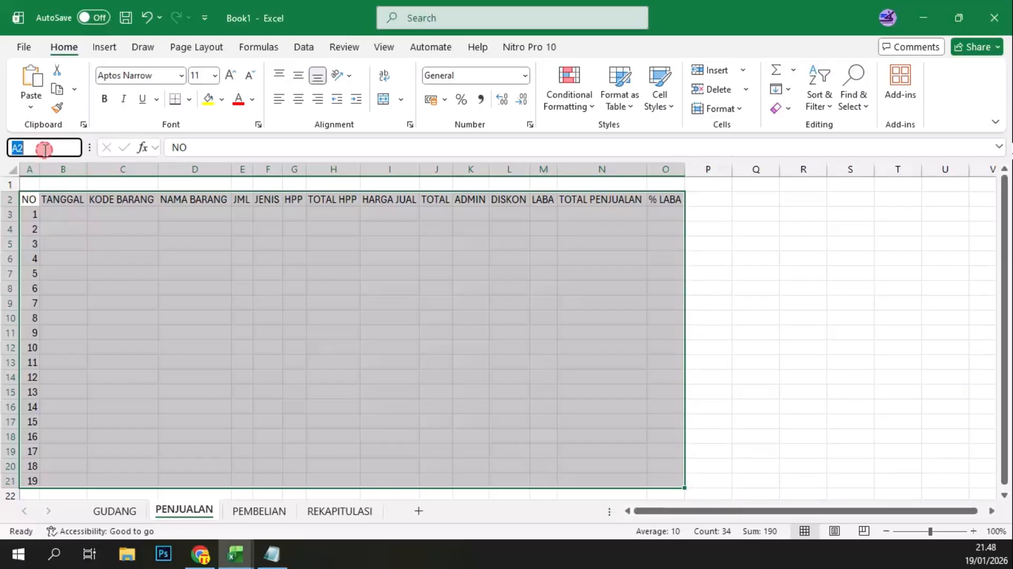
pyautogui.write('pENJUALAN')
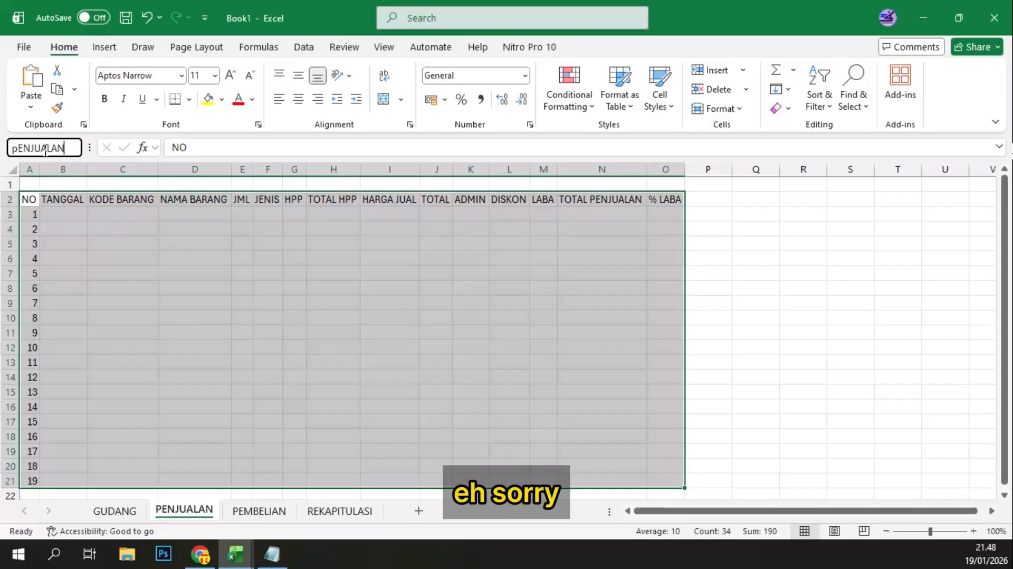
pyautogui.press('BackSpace')
pyautogui.press('BackSpace')
pyautogui.press('BackSpace')
pyautogui.press('BackSpace')
pyautogui.press('BackSpace')
pyautogui.press('BackSpace')
pyautogui.press('BackSpace')
pyautogui.press('BackSpace')
pyautogui.press('BackSpace')
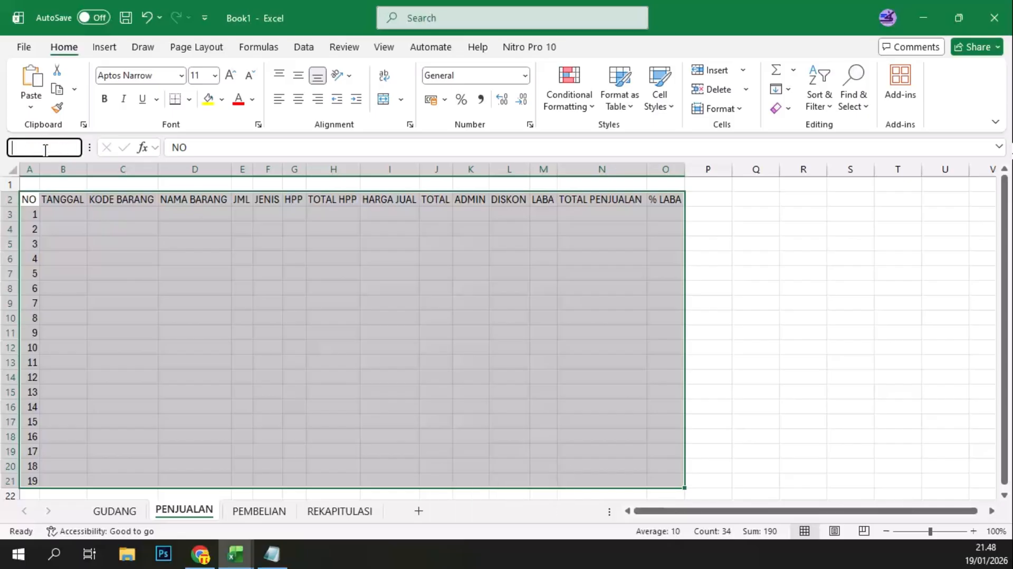
pyautogui.write('Penjualan')
pyautogui.press('Return')
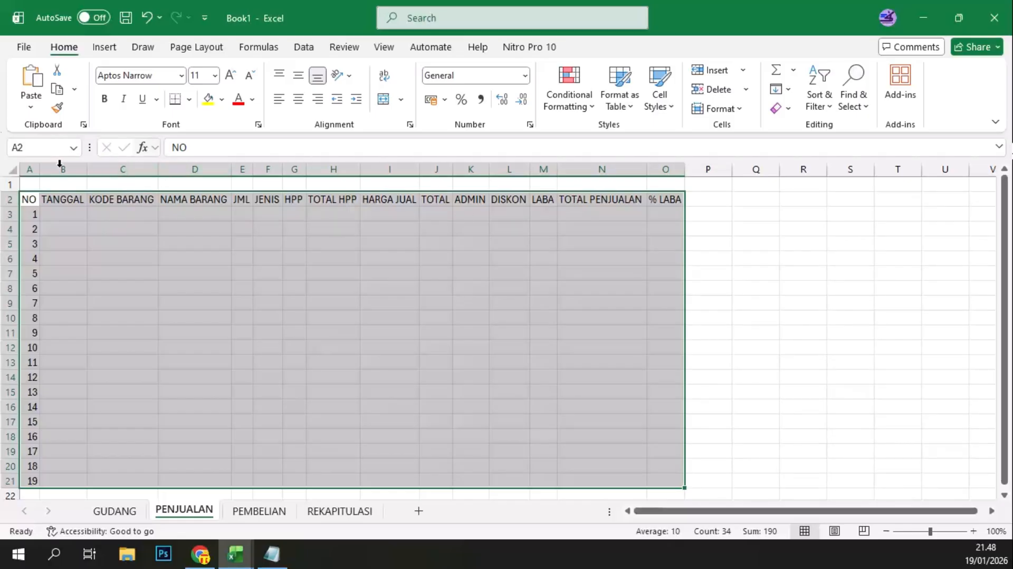
pyautogui.click(37, 150)
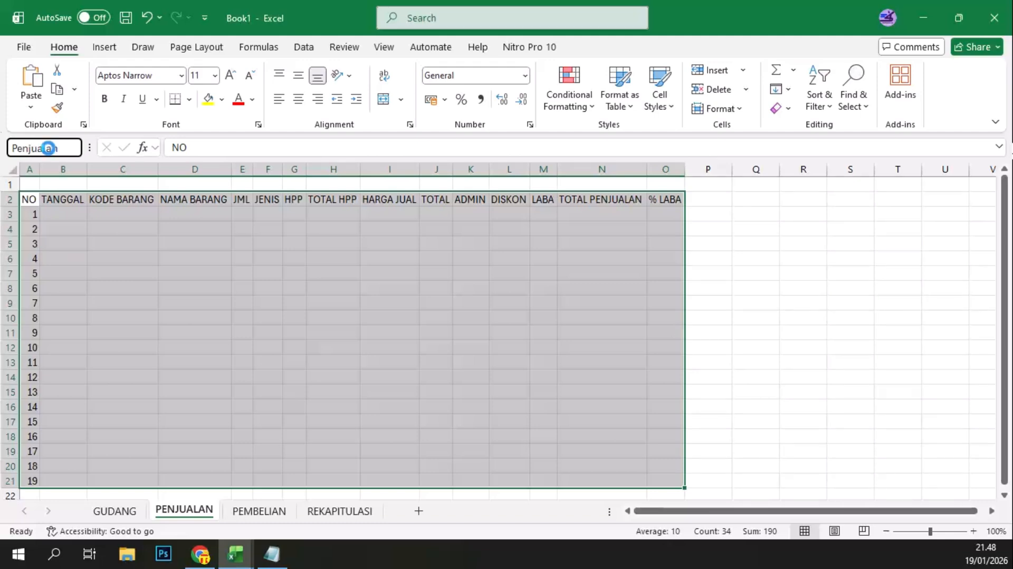
pyautogui.write('Penjualan')
pyautogui.press('Return')
pyautogui.click(108, 244)
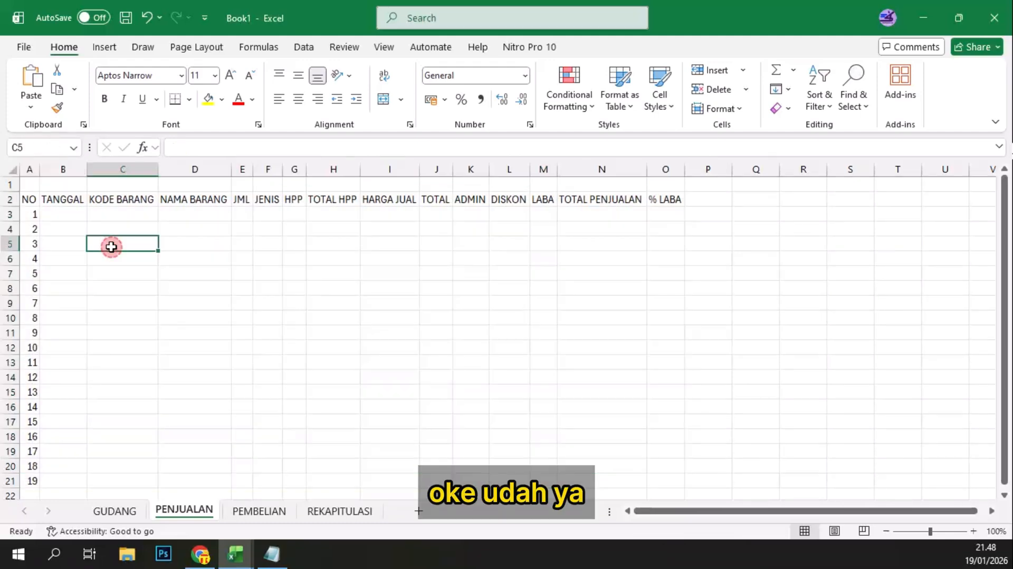
pyautogui.click(48, 203)
pyautogui.click(128, 227)
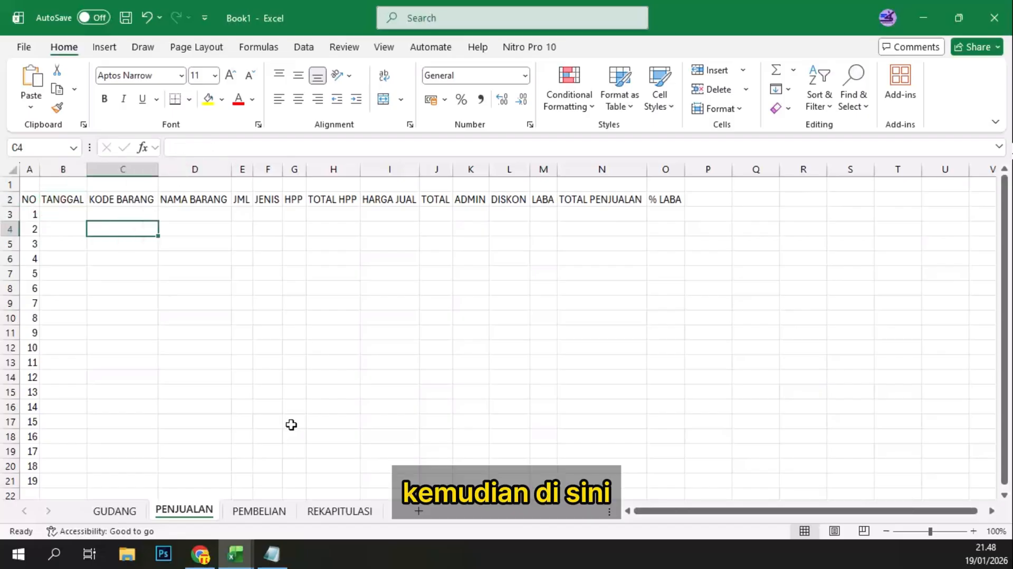
# Step: On the PEMBELIAN sheet, enter the headers NO in A2 and TANGGAL PEMBELIAN in B2
pyautogui.click(274, 512)
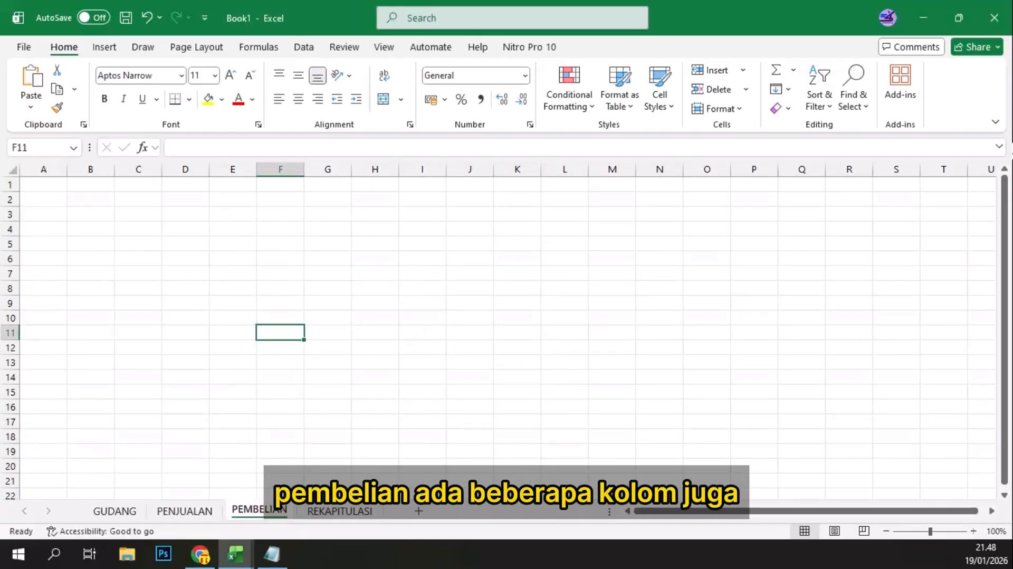
pyautogui.click(1012, 150)
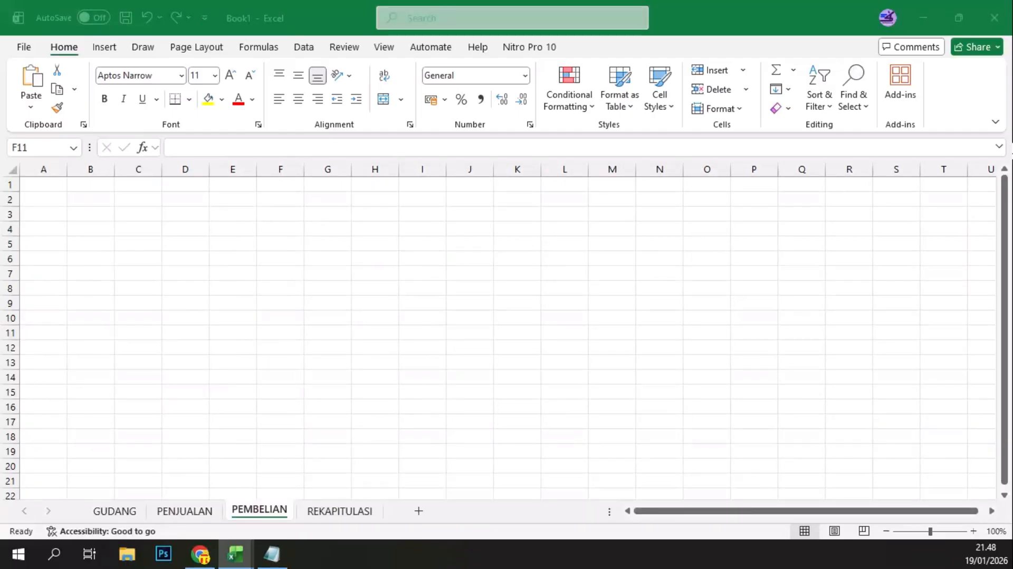
pyautogui.click(41, 226)
pyautogui.click(42, 203)
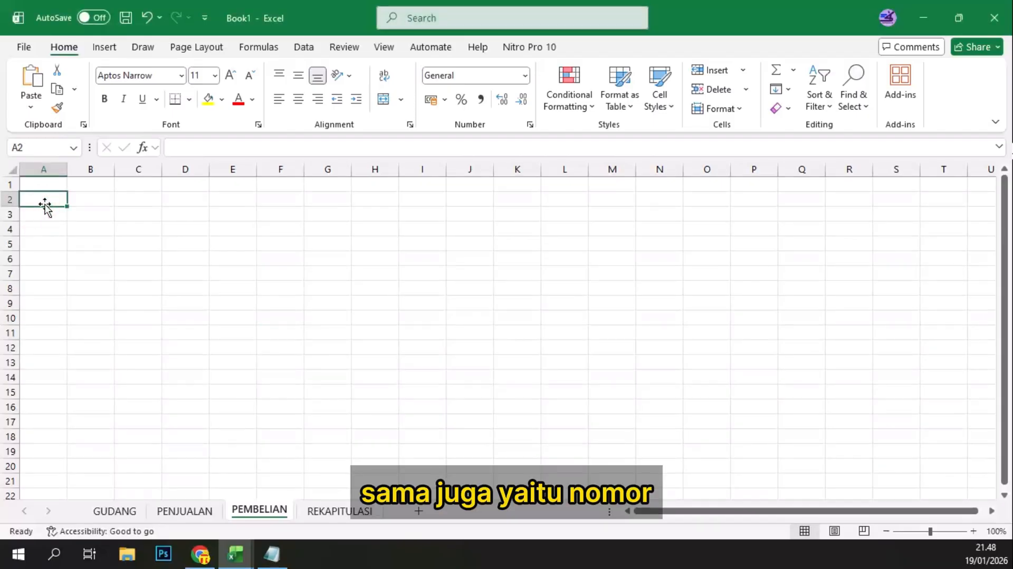
pyautogui.write('NO')
pyautogui.press('Tab')
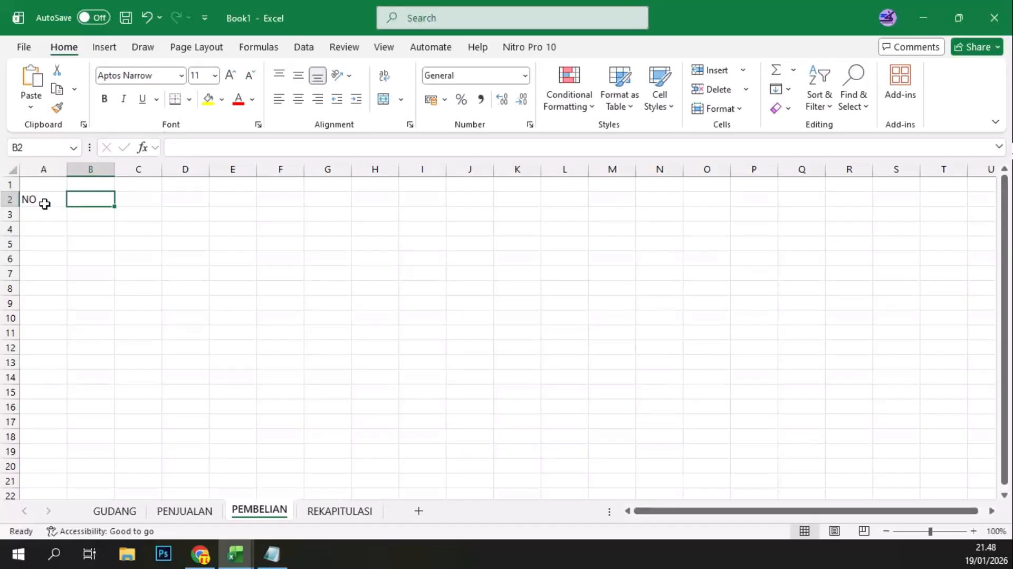
pyautogui.write('TANG')
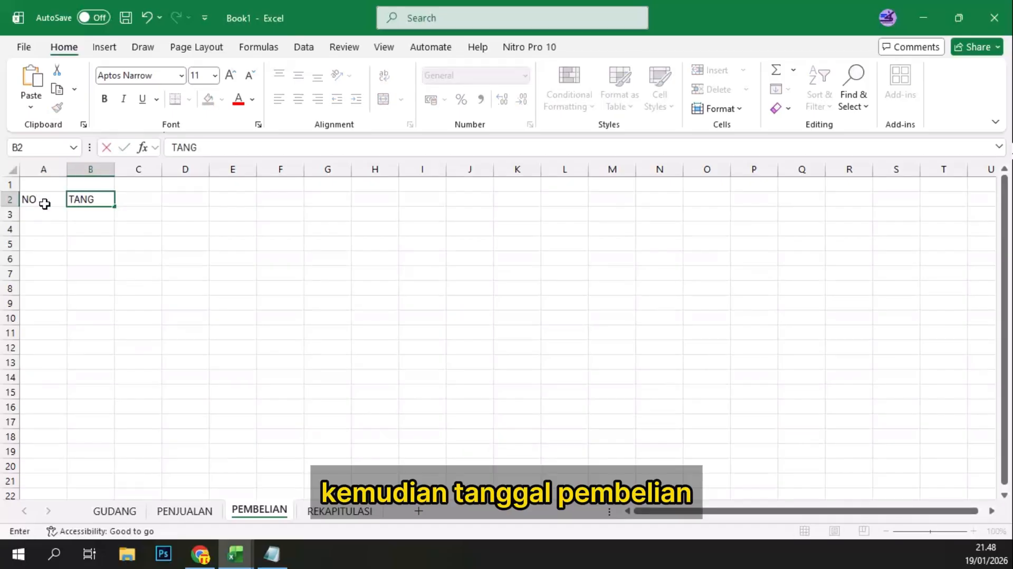
pyautogui.write('GAL PEMB')
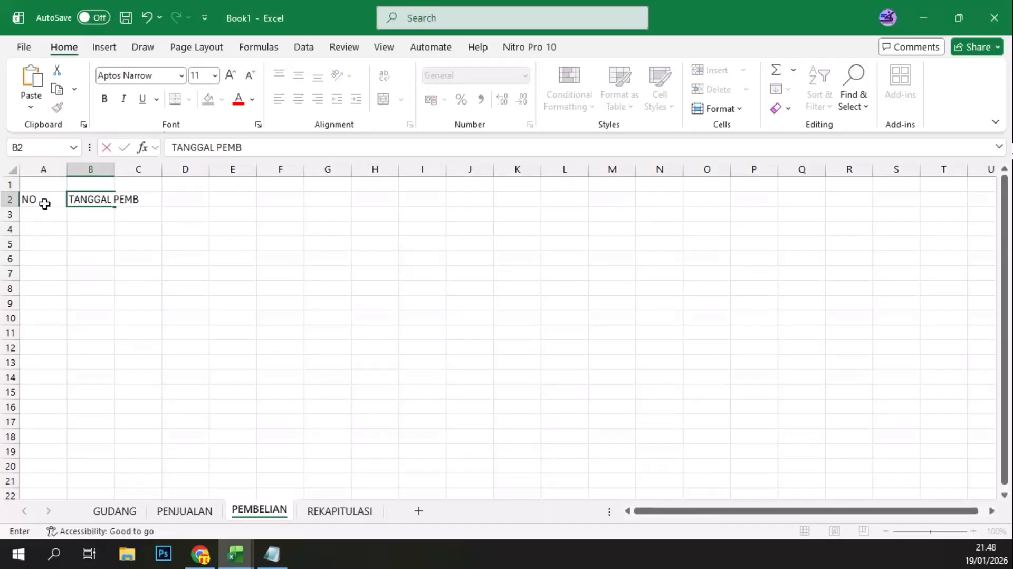
pyautogui.write('ELIAN')
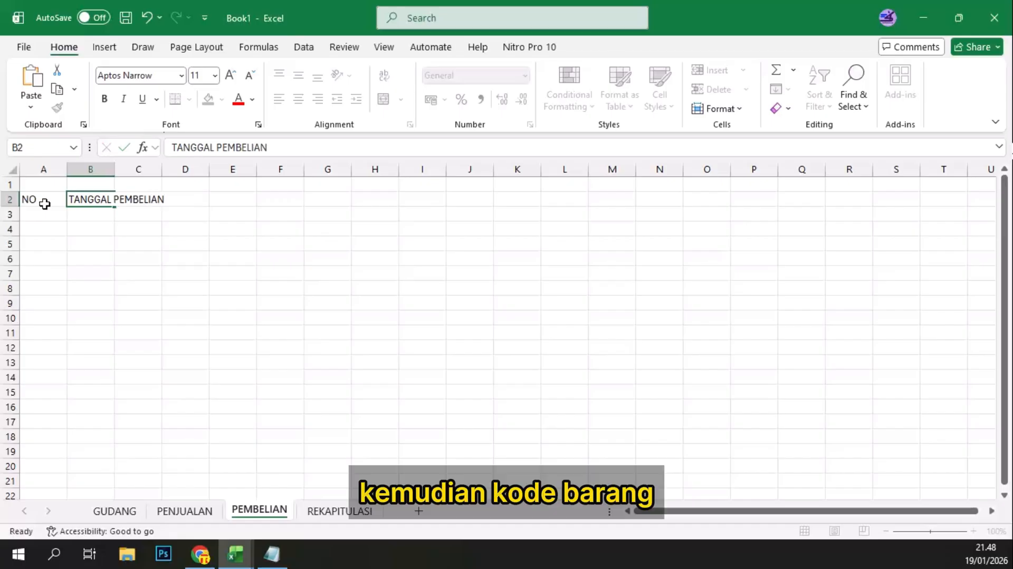
pyautogui.press('Tab')
# Step: Add the item headers KODE BARANG in C2 and NAMA BARANG in D2
pyautogui.write('KODE BARA')
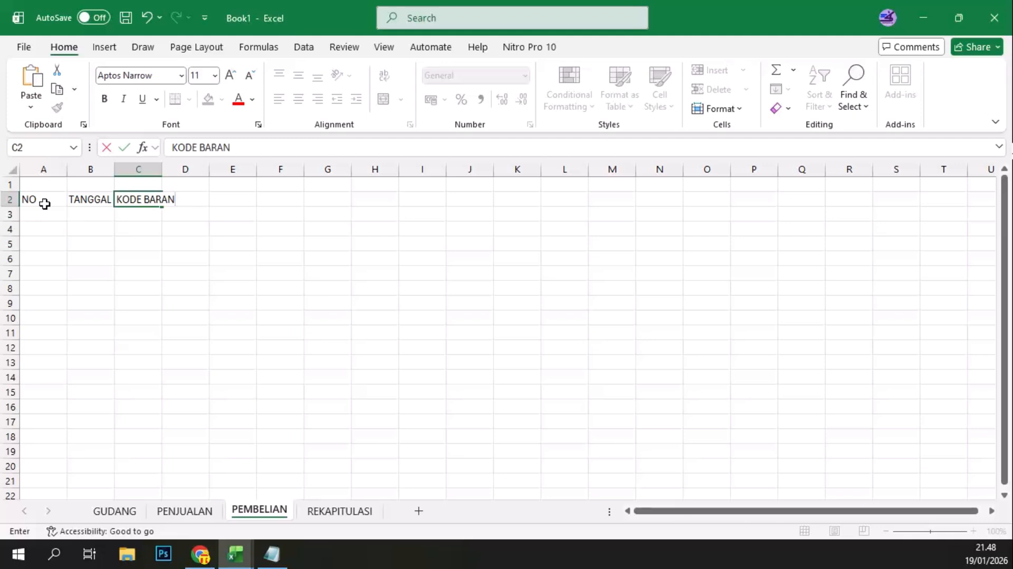
pyautogui.press('Tab')
pyautogui.write('N')
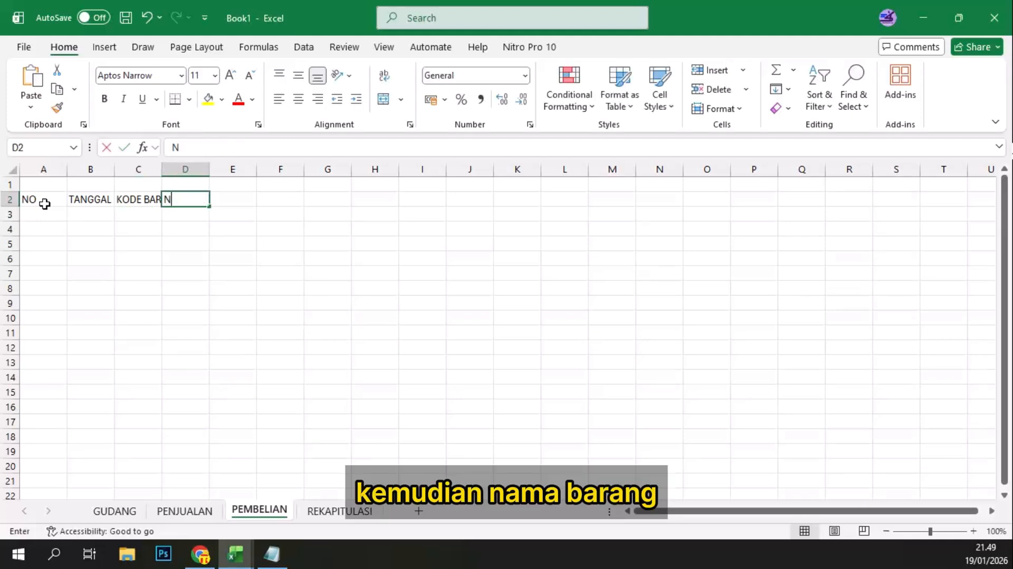
pyautogui.write('AMA BARANG')
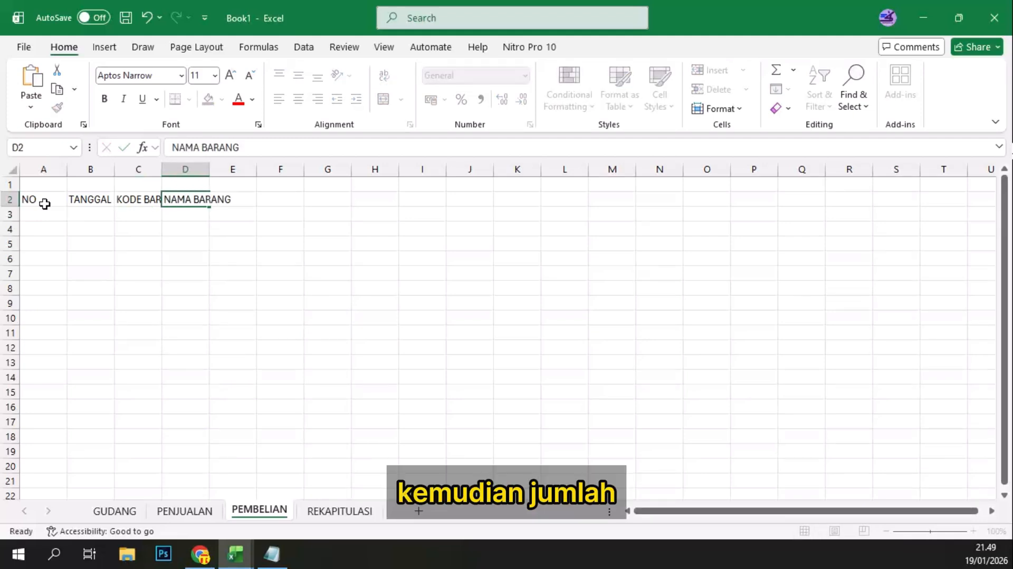
pyautogui.press('Tab')
# Step: Add the quantity headers JUMLAH in E2 and SATUAN in F2 on the PEMBELIAN sheet
pyautogui.write('J')
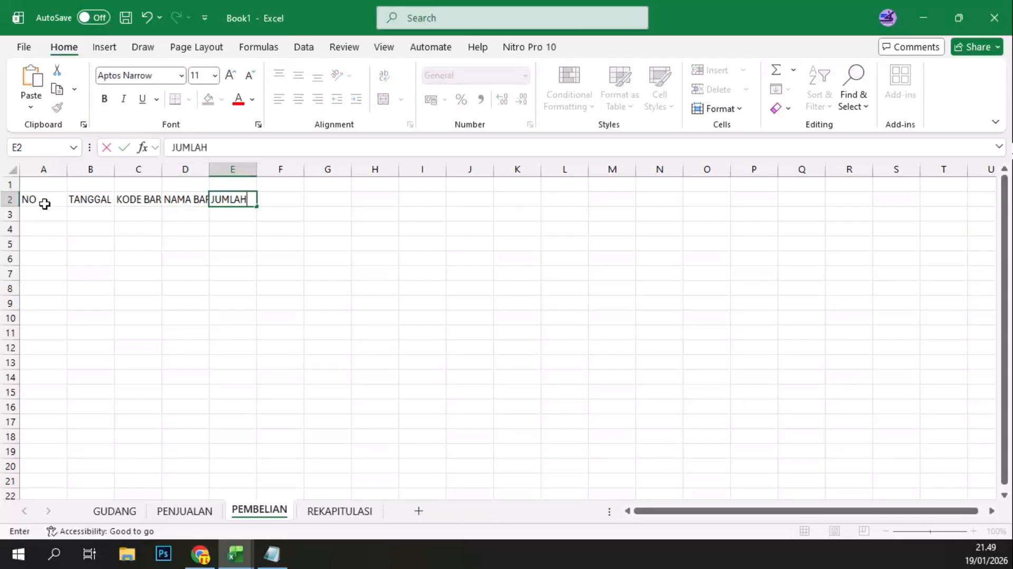
pyautogui.write('UMLAH')
pyautogui.press('Tab')
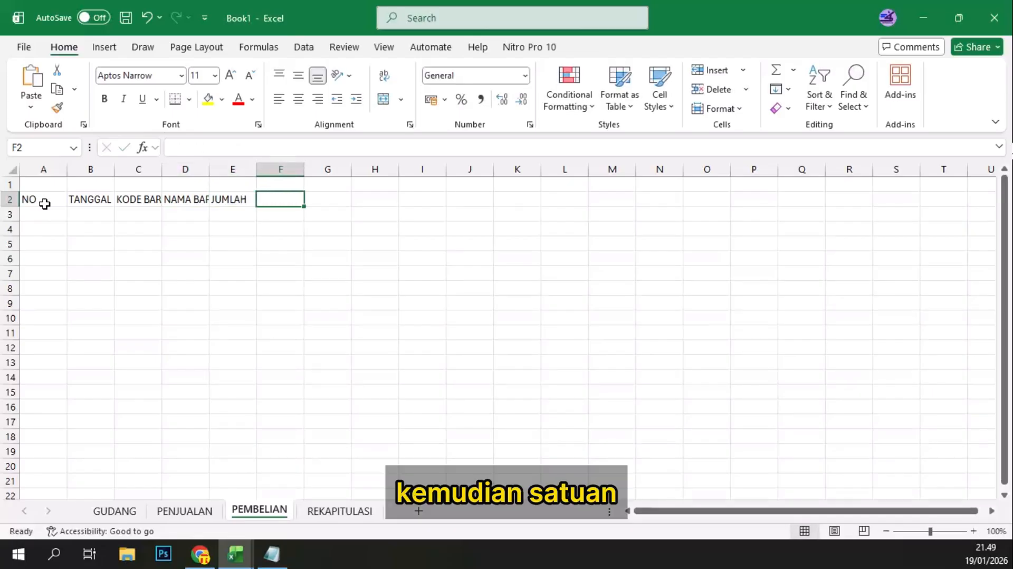
pyautogui.write('SATUAN')
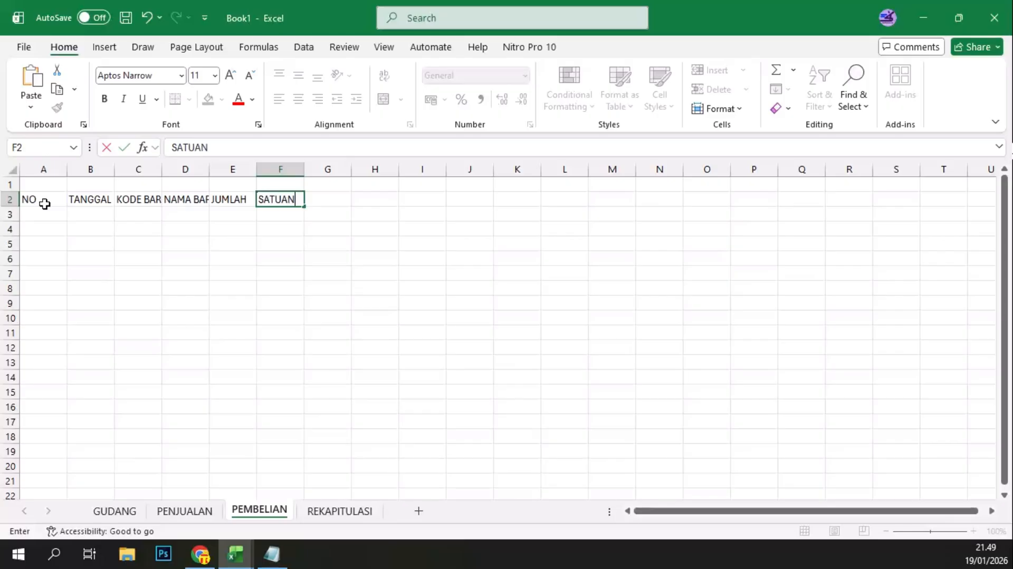
pyautogui.press('Tab')
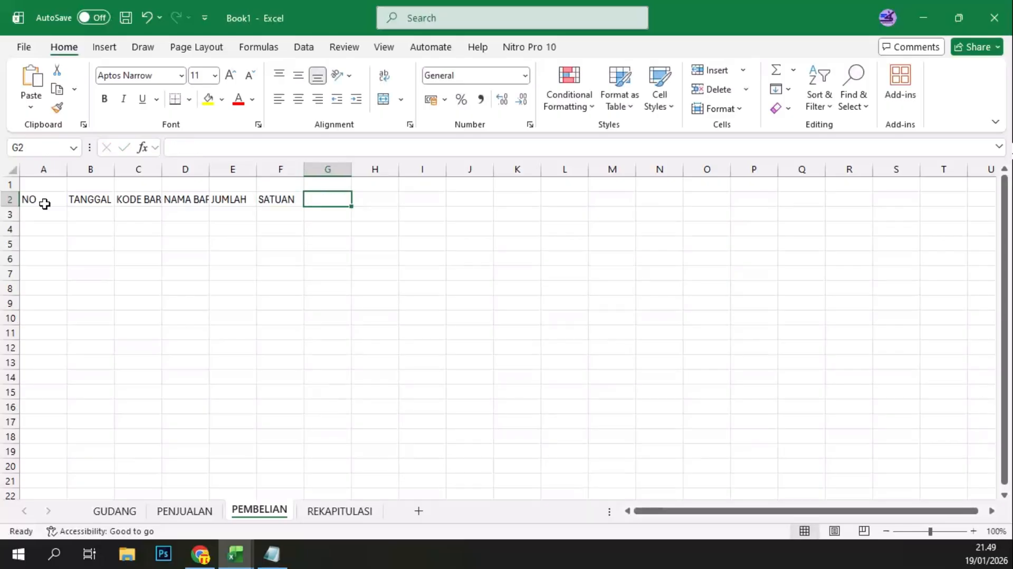
# Step: Complete the header row with HARGA in G2, TOTAL in H2 and KET in I2
pyautogui.write('HARGA')
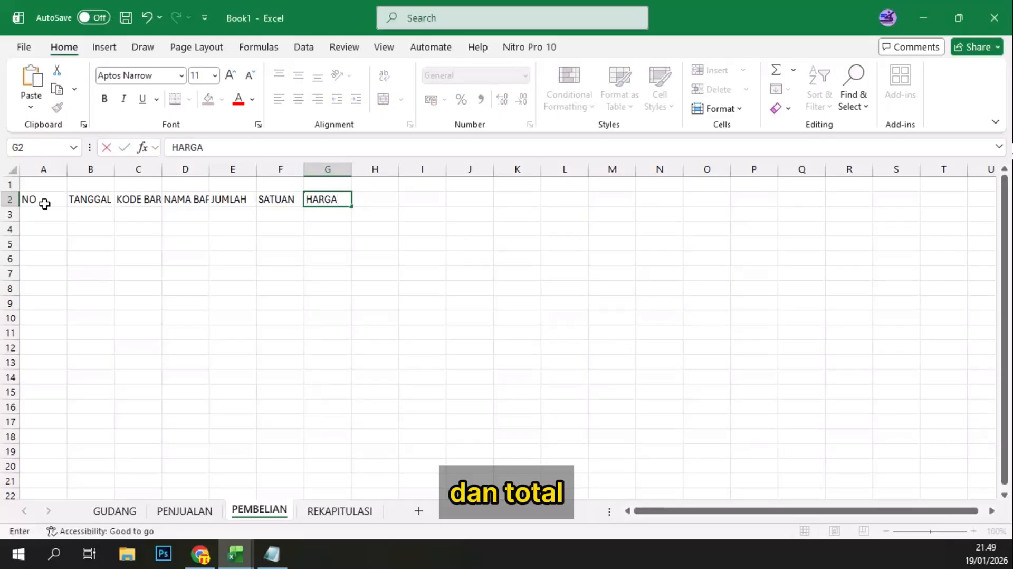
pyautogui.press('Tab')
pyautogui.write('T')
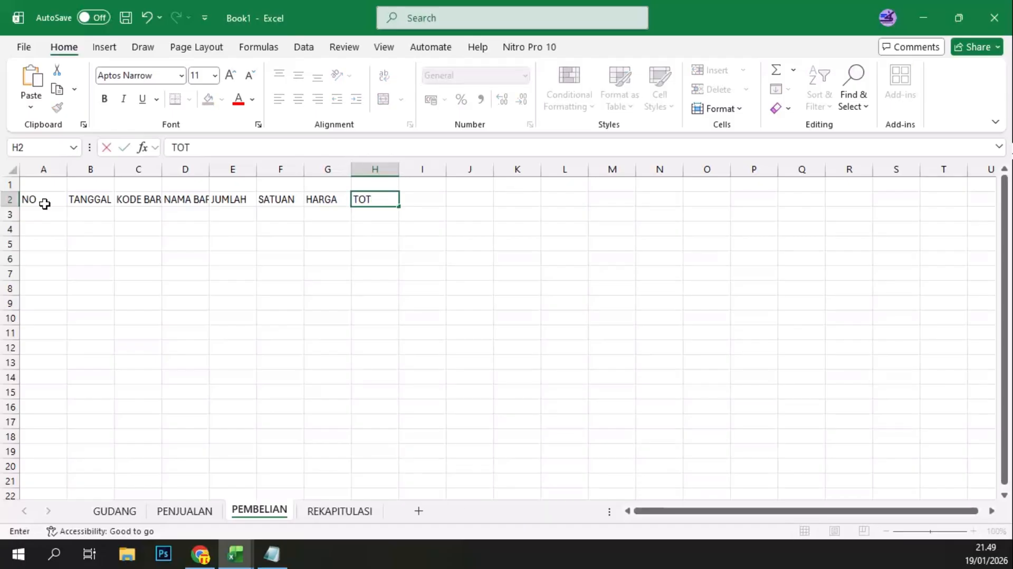
pyautogui.press('Tab')
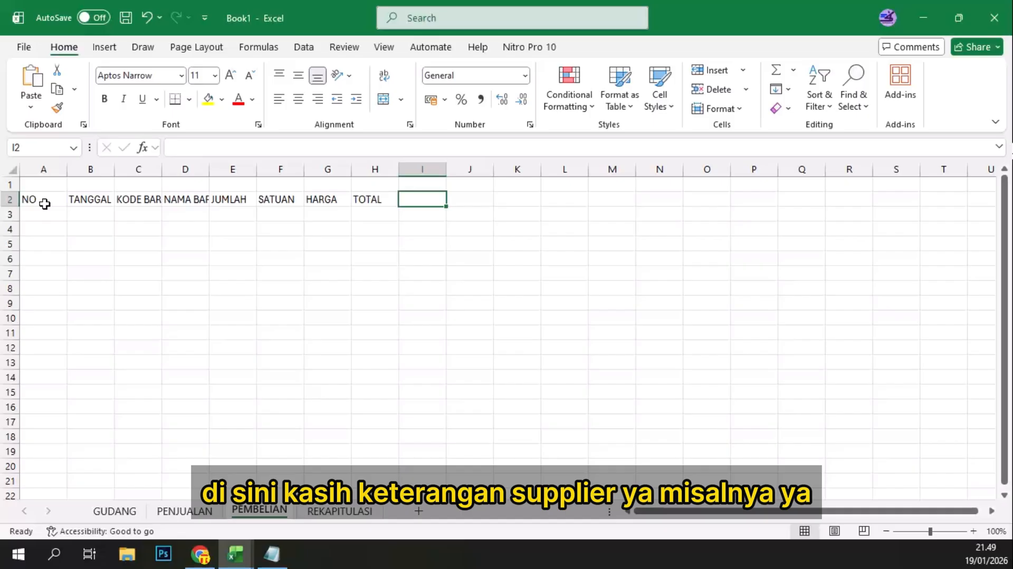
pyautogui.write('KET')
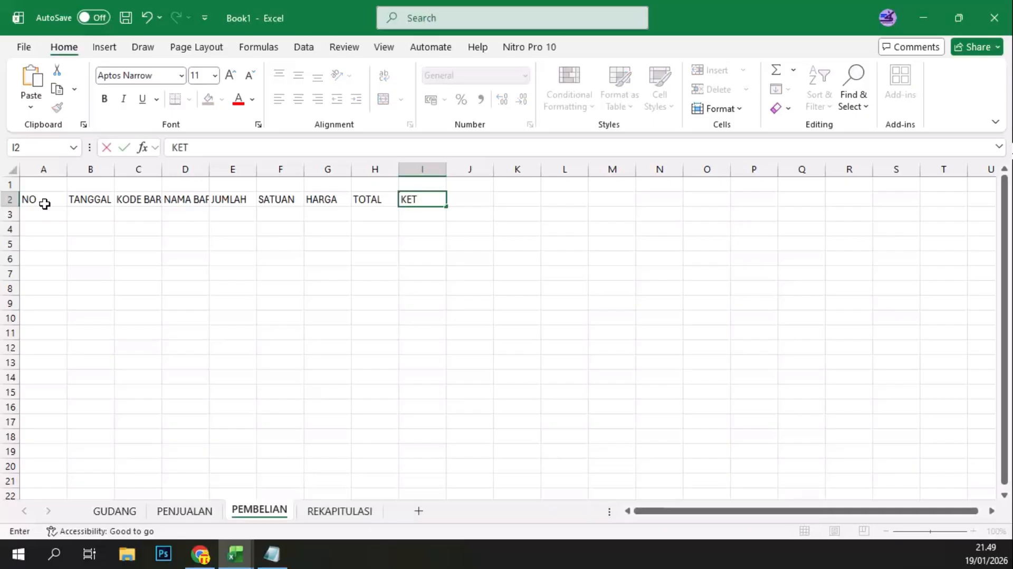
# Step: Number the purchase rows from 1 to 19 in A3 to A21 by filling the series down from 1 and 2
pyautogui.click(44, 208)
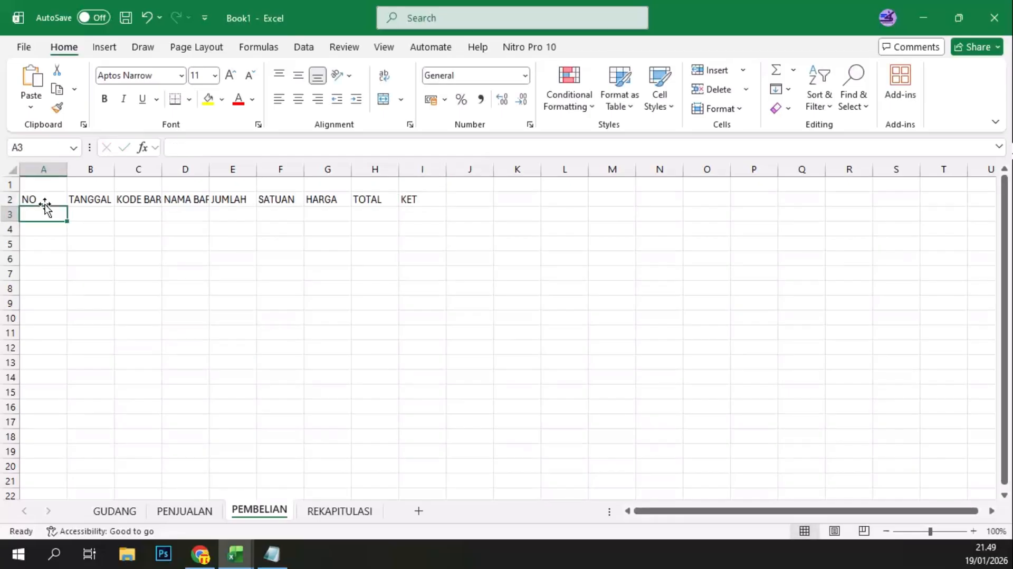
pyautogui.write('1')
pyautogui.press('Return')
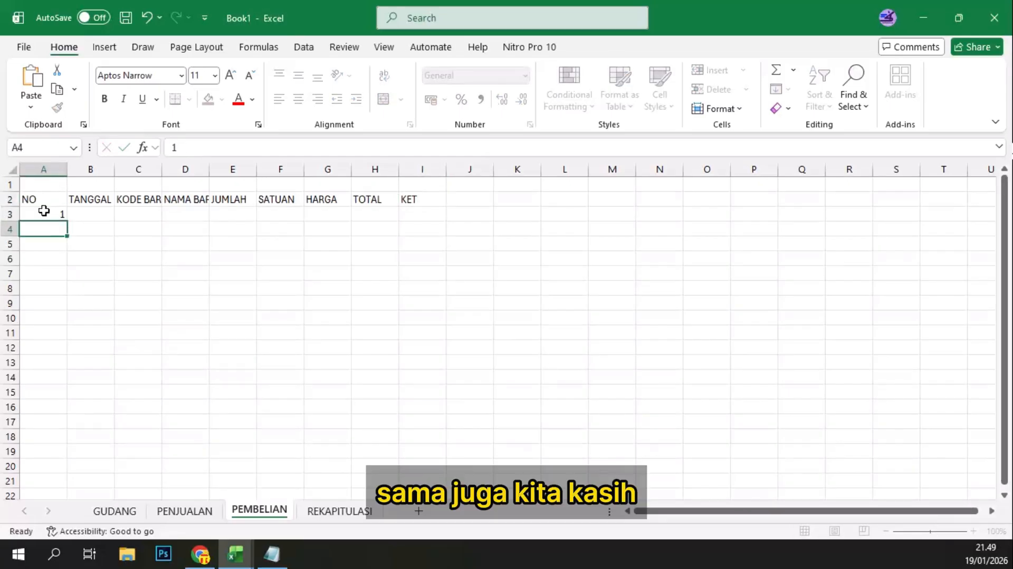
pyautogui.write('2')
pyautogui.press('Return')
pyautogui.moveTo(46, 214); pyautogui.dragTo(75, 483)
pyautogui.click(101, 242)
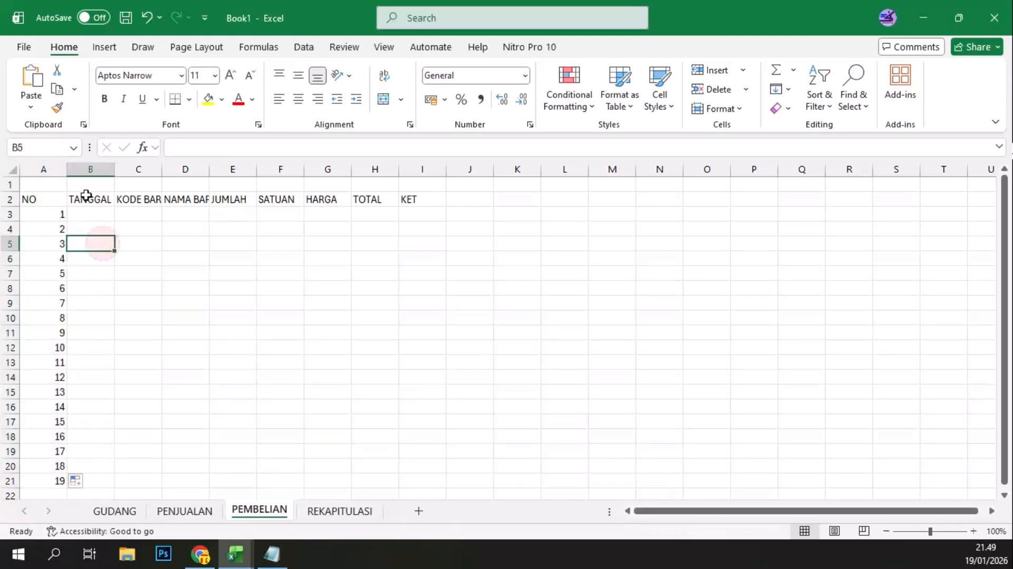
# Step: Autofit the widths of columns A to I to their contents
pyautogui.doubleClick(66, 169)
pyautogui.moveTo(57, 176); pyautogui.dragTo(420, 166)
pyautogui.doubleClick(420, 166)
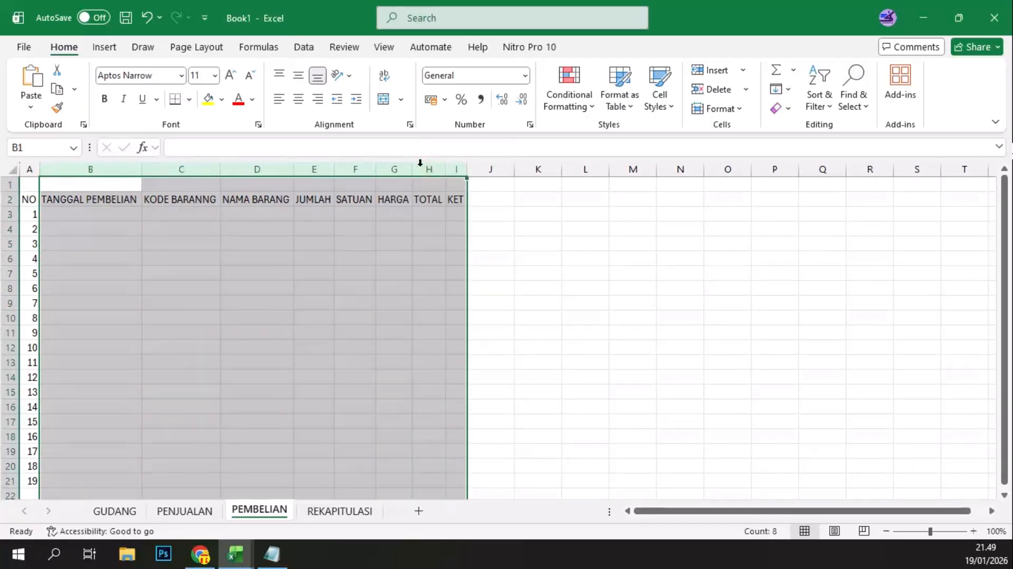
pyautogui.click(306, 225)
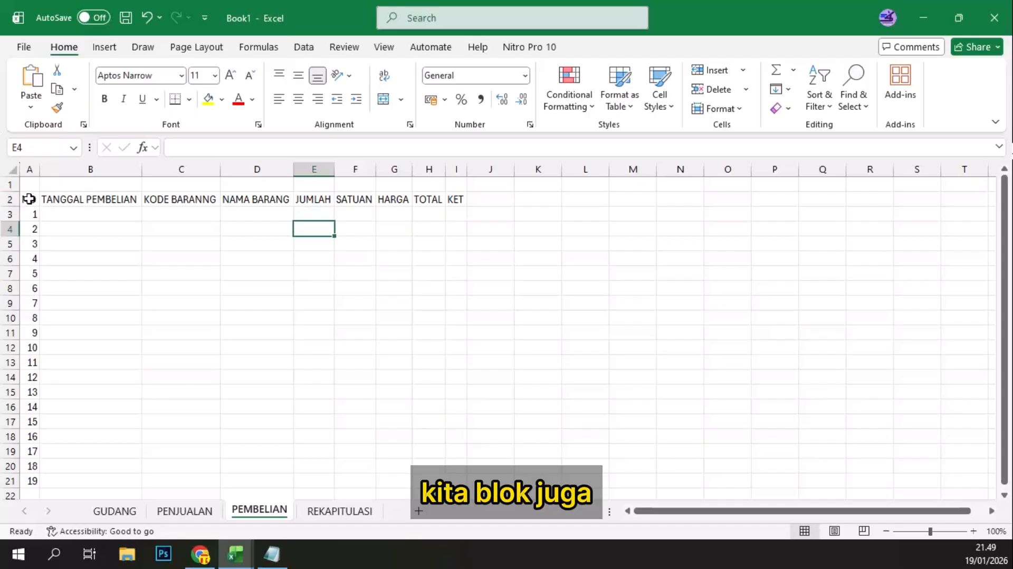
# Step: Define the name Pembelian for the purchase table range A2:I21 and reselect the range to check it
pyautogui.moveTo(29, 200); pyautogui.dragTo(451, 474)
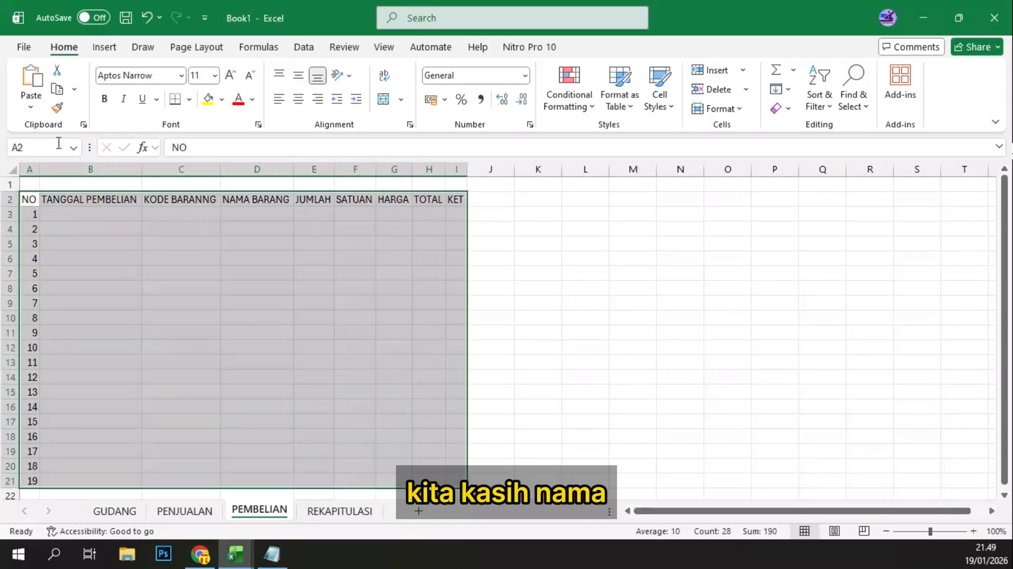
pyautogui.click(35, 146)
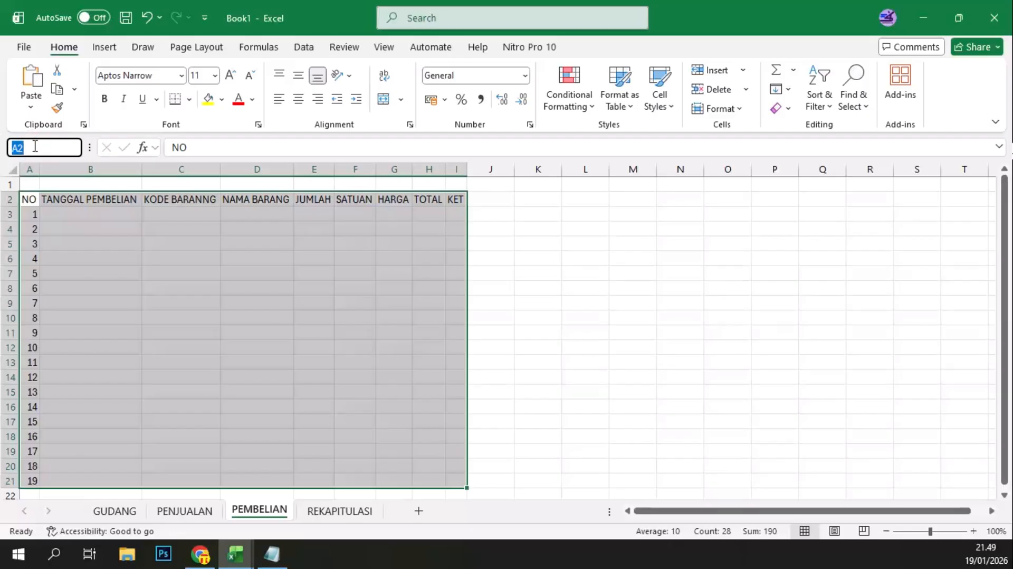
pyautogui.write('Pembelian')
pyautogui.press('Return')
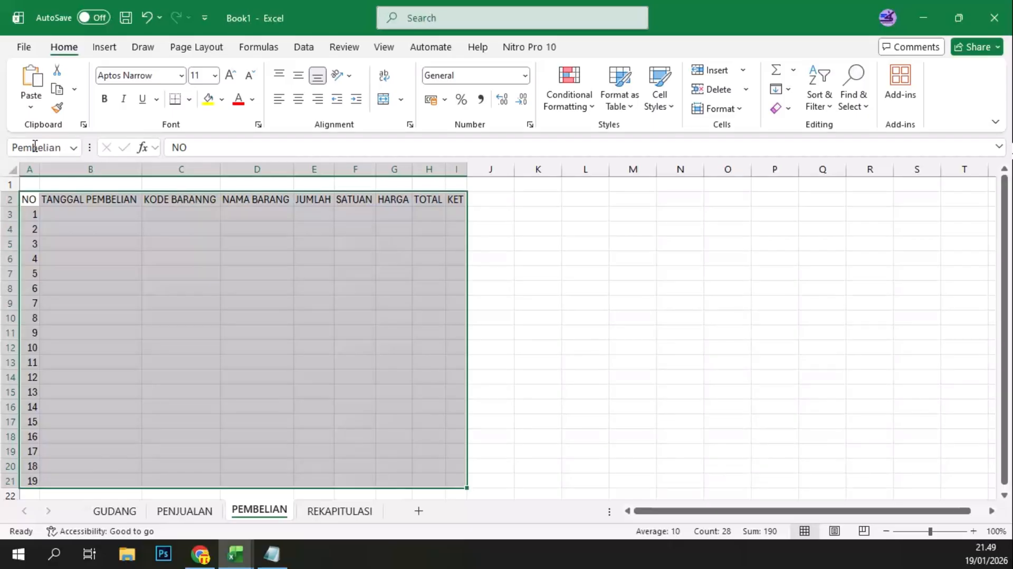
pyautogui.click(88, 211)
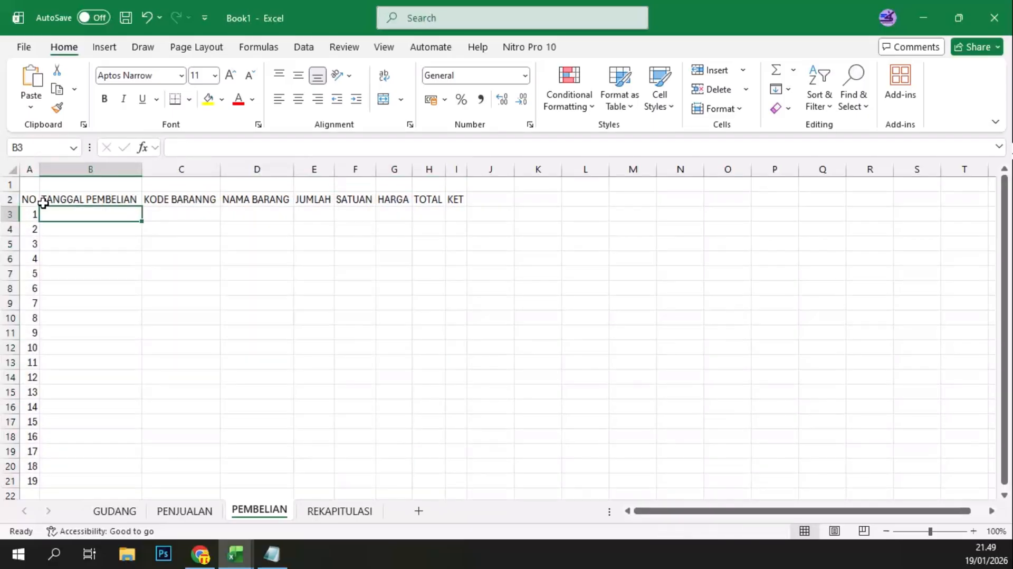
pyautogui.moveTo(36, 200); pyautogui.dragTo(452, 476)
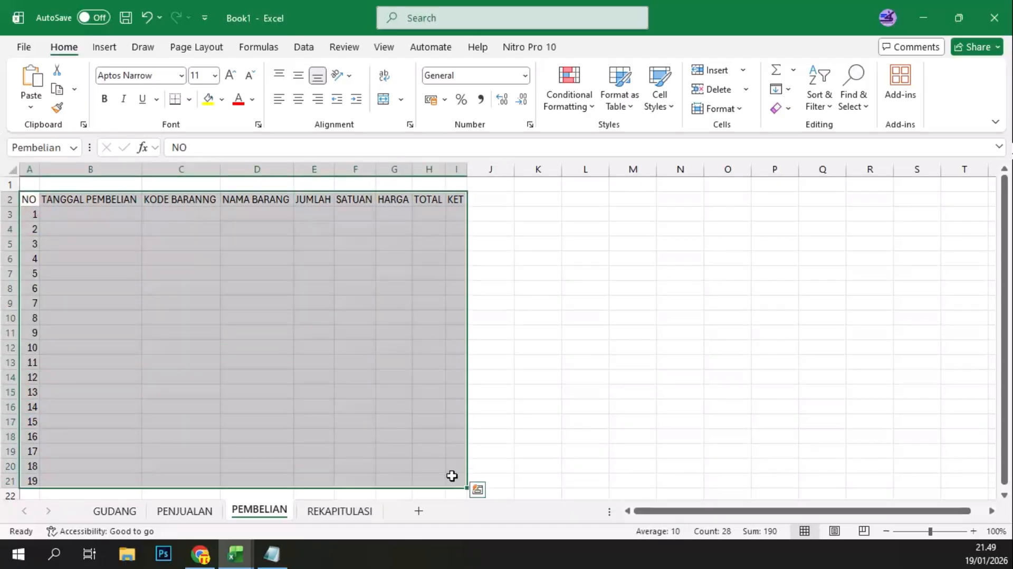
pyautogui.click(400, 379)
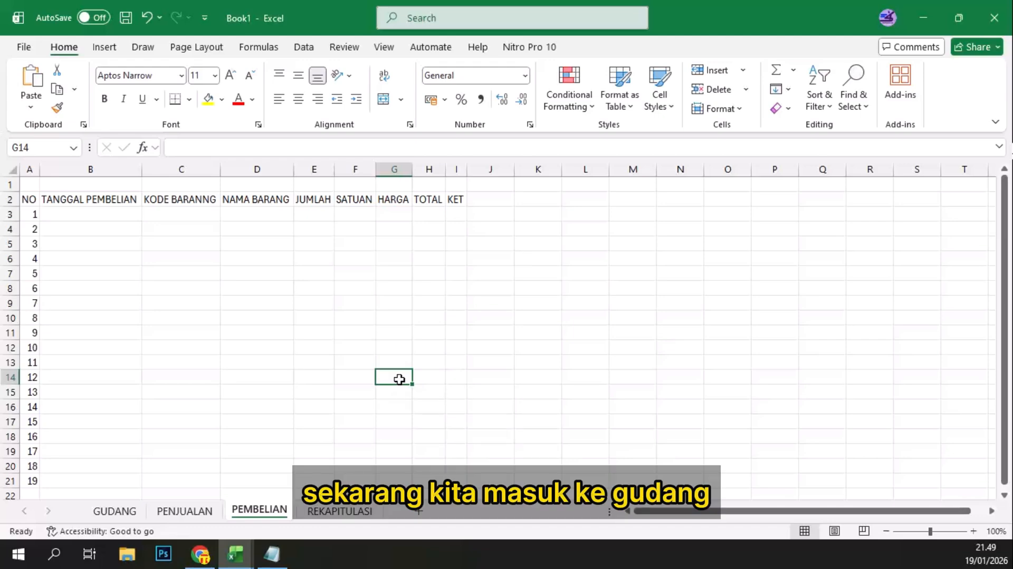
# Step: On the GUDANG sheet, enter the item type Susu Formula in B3 and fill it down to B10
pyautogui.click(127, 510)
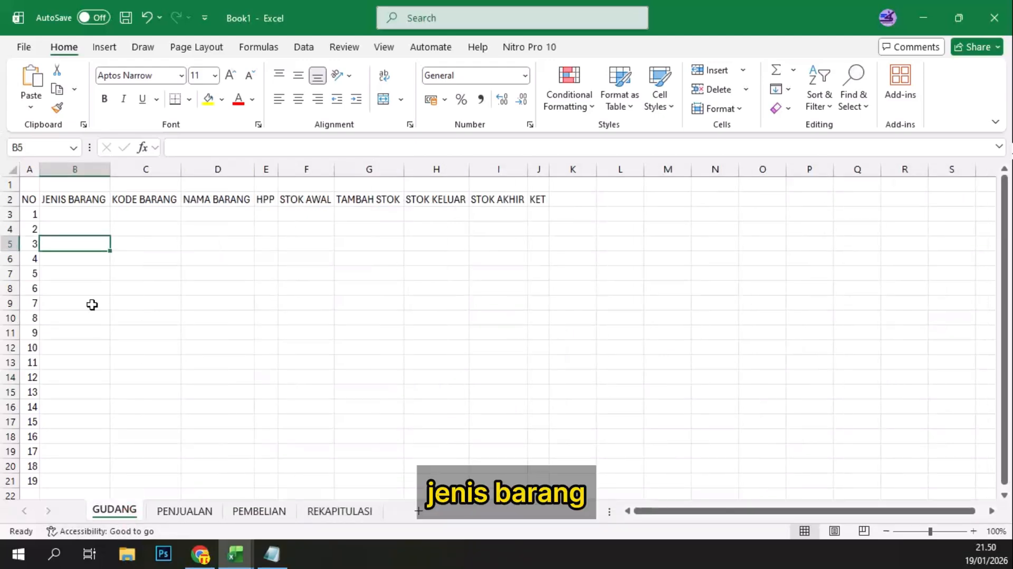
pyautogui.click(88, 216)
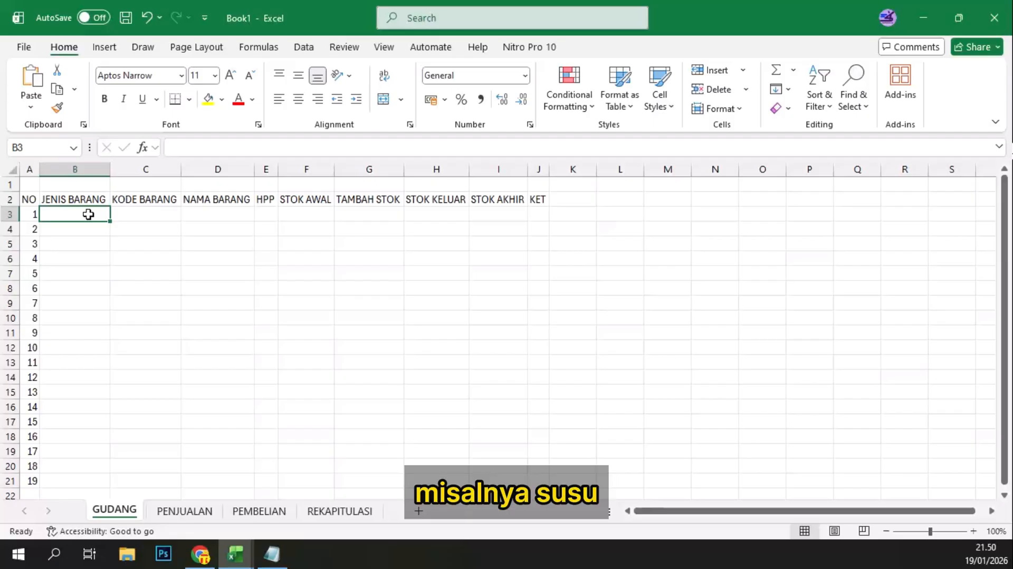
pyautogui.write('Su')
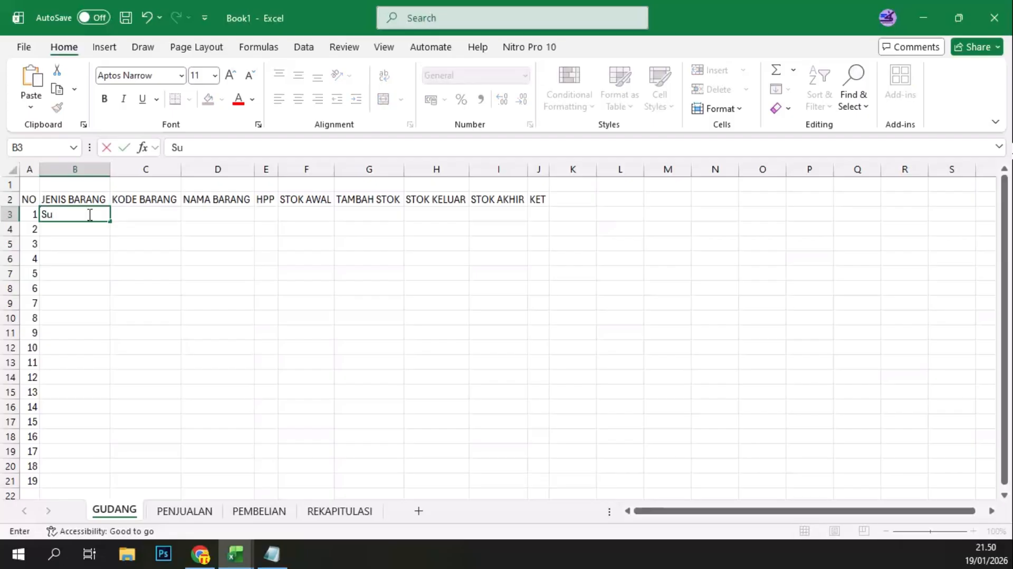
pyautogui.write('su Formula')
pyautogui.hotkey('ctrl', 'Return')
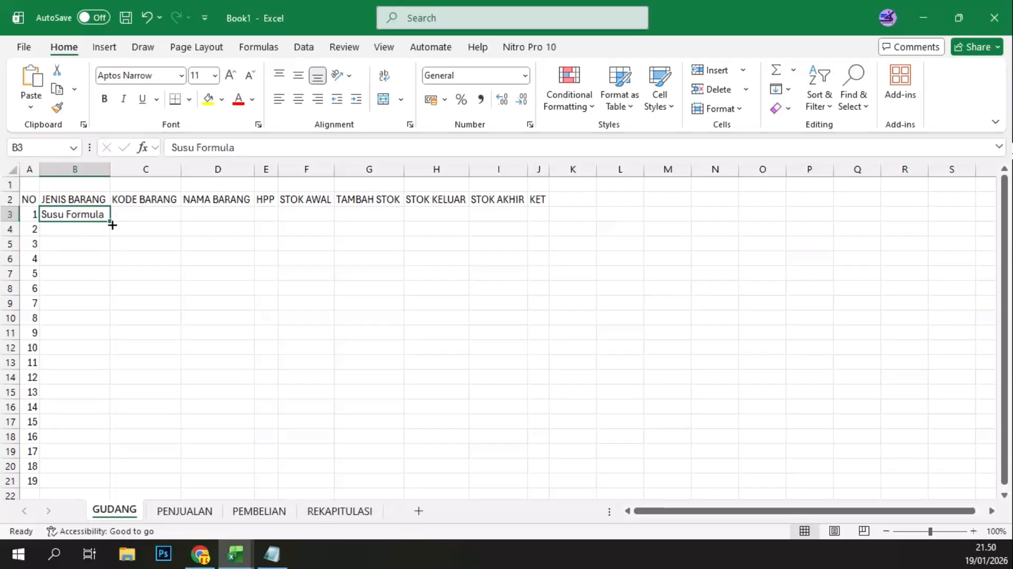
pyautogui.moveTo(111, 221); pyautogui.dragTo(83, 329)
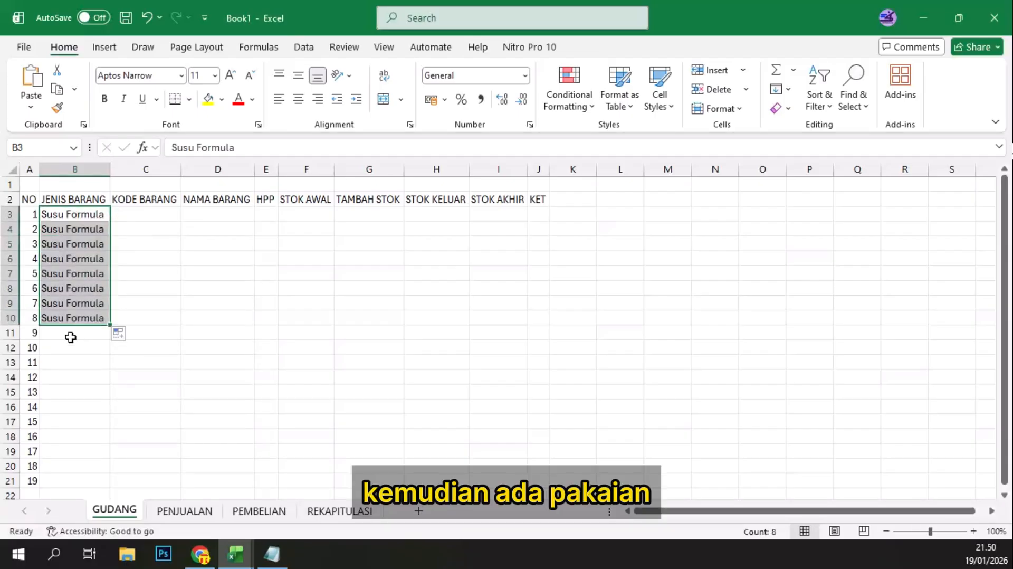
# Step: Enter the item type Pakaian in B11 and fill it down to B21
pyautogui.click(71, 334)
pyautogui.write('paki')
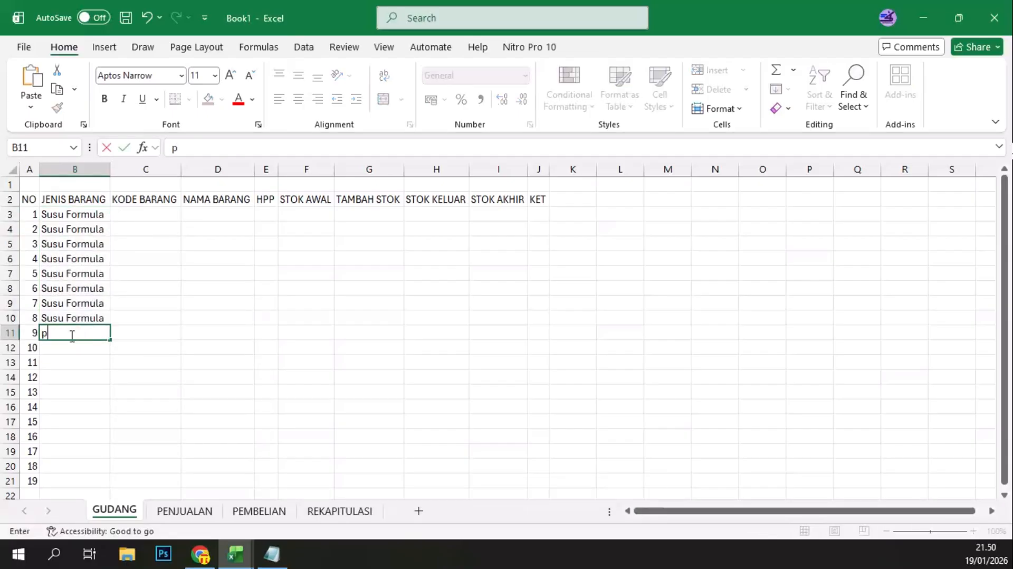
pyautogui.press('BackSpace')
pyautogui.press('BackSpace')
pyautogui.press('BackSpace')
pyautogui.write('aki')
pyautogui.write('a')
pyautogui.write('u')
pyautogui.press('BackSpace')
pyautogui.write('ian')
pyautogui.press('Return')
pyautogui.click(70, 334)
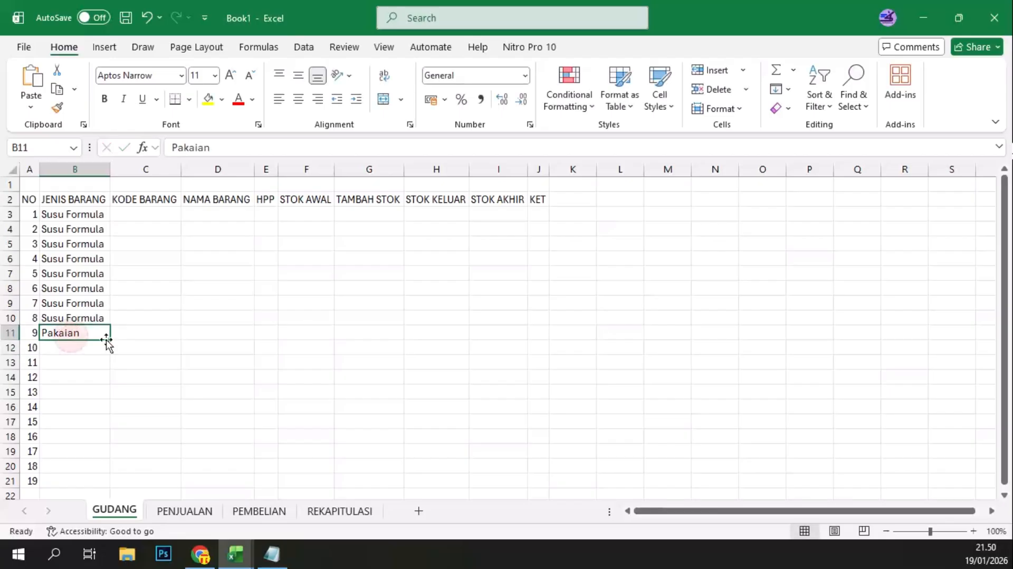
pyautogui.moveTo(110, 340); pyautogui.dragTo(111, 485)
pyautogui.click(96, 437)
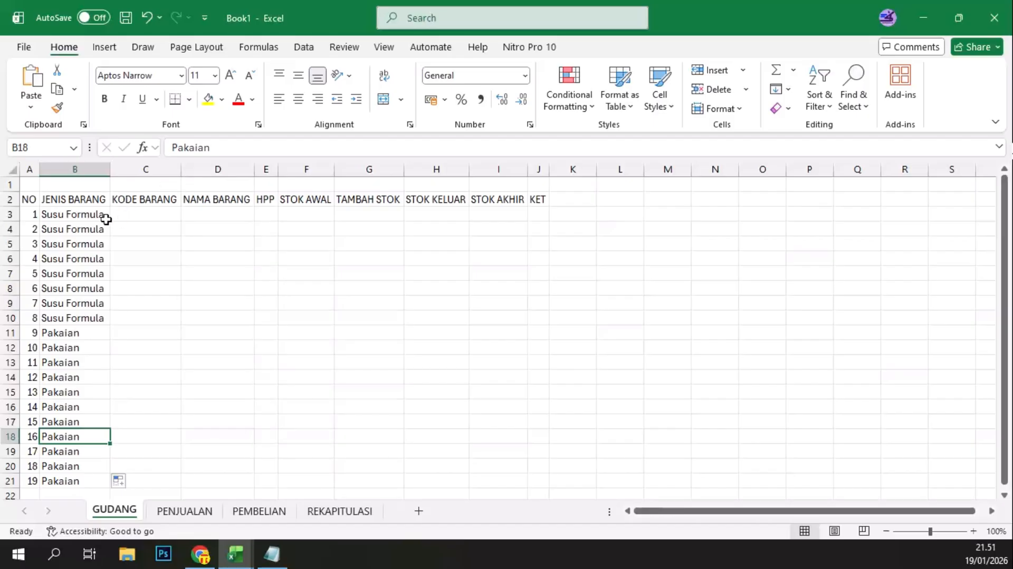
# Step: Move the JENIS BARANG column with its entries between the KODE BARANG and NAMA BARANG columns
pyautogui.click(89, 216)
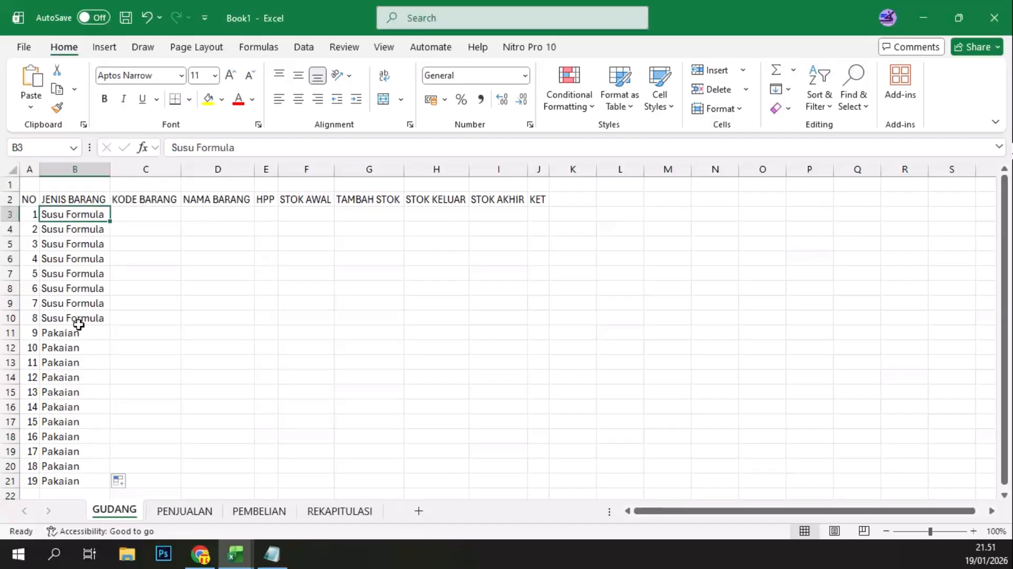
pyautogui.keyDown('shift'); pyautogui.click(68, 480); pyautogui.keyUp('shift')
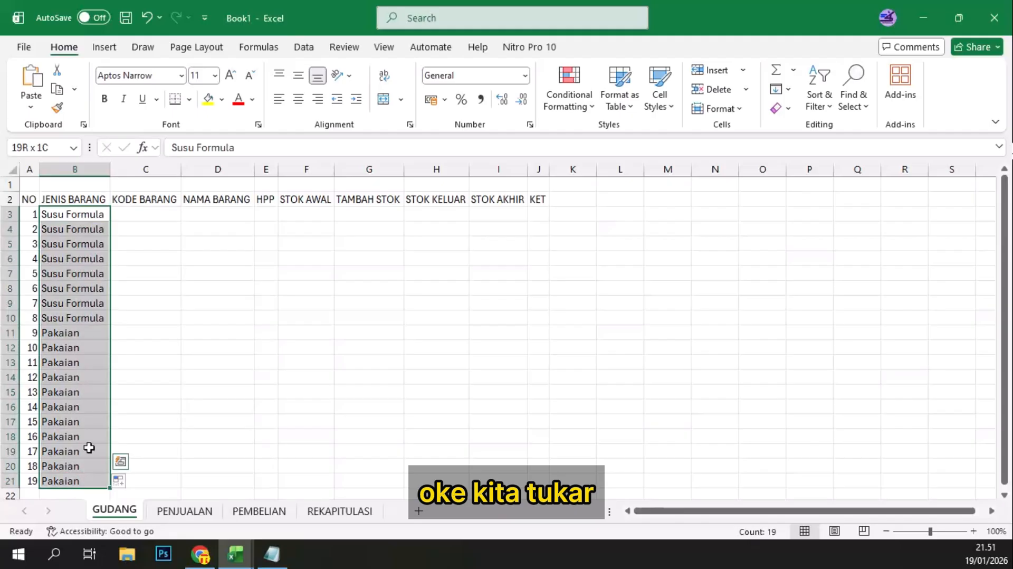
pyautogui.click(76, 169)
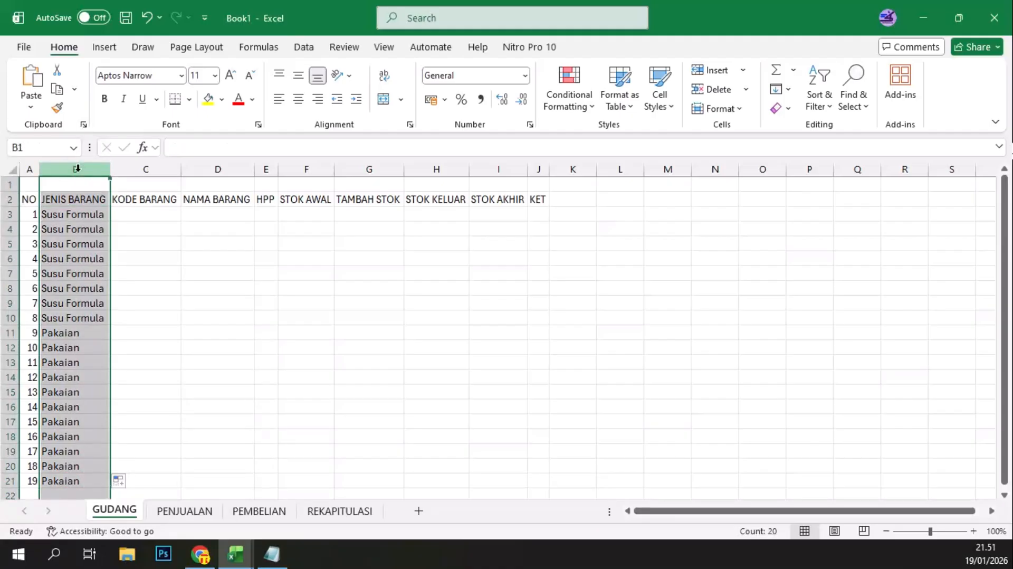
pyautogui.hotkey('ctrl', 'c')
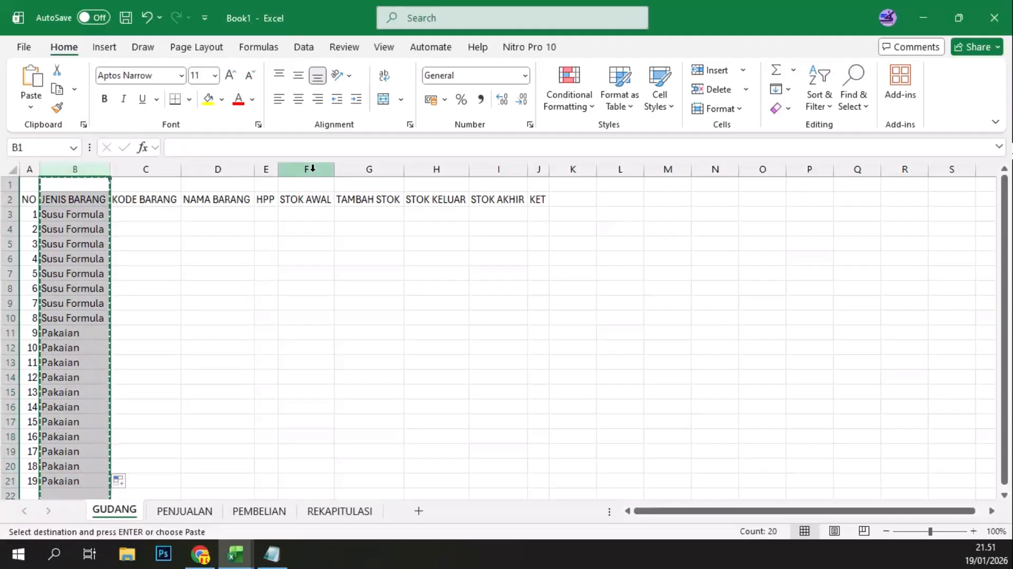
pyautogui.click(264, 168)
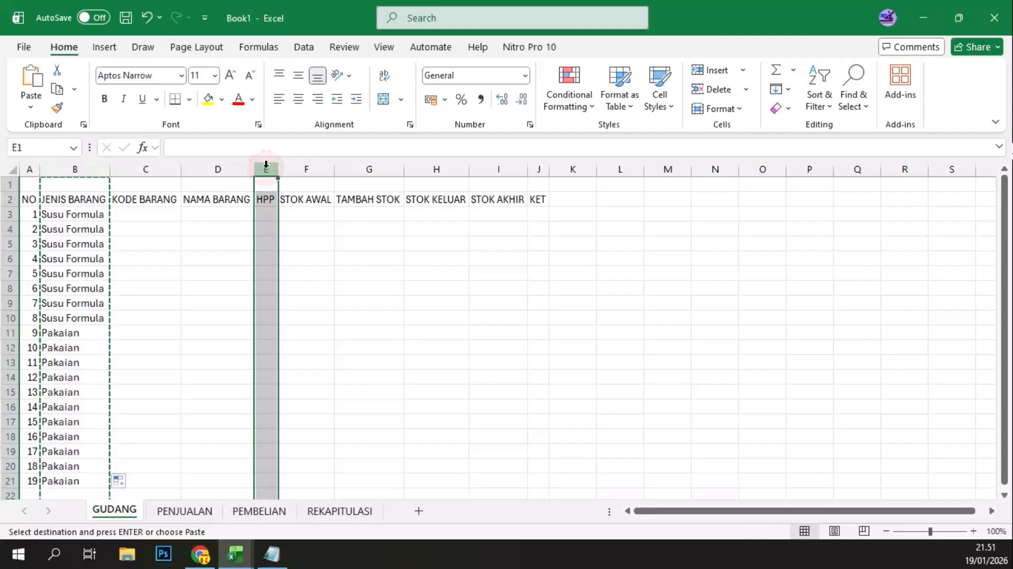
pyautogui.click(216, 167)
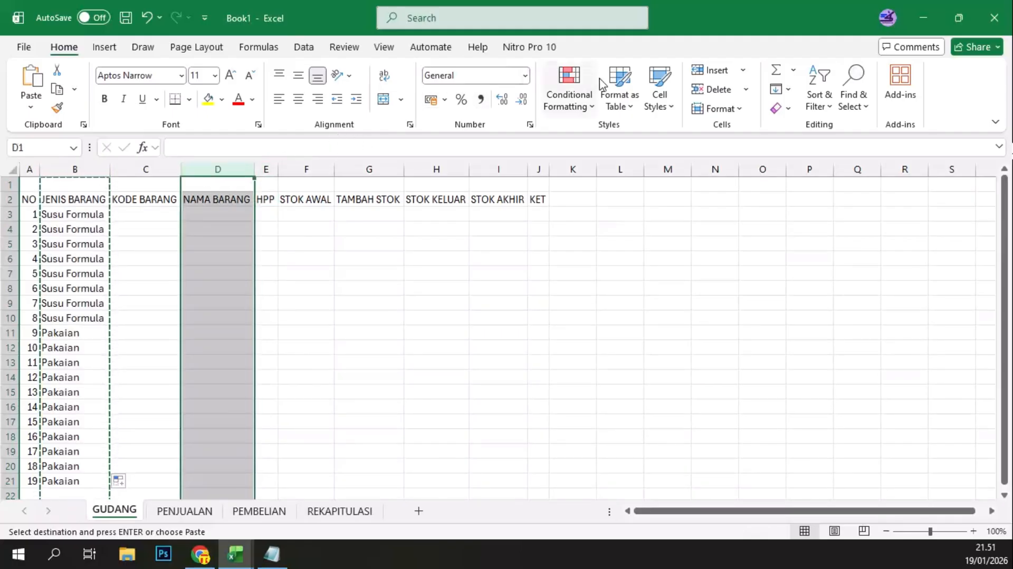
pyautogui.click(719, 72)
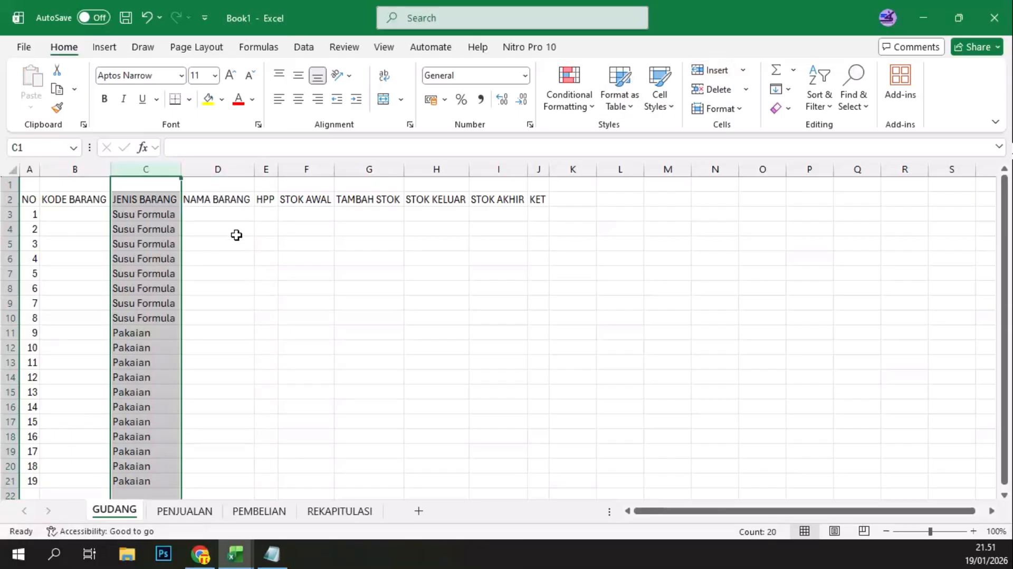
pyautogui.click(197, 241)
pyautogui.click(68, 211)
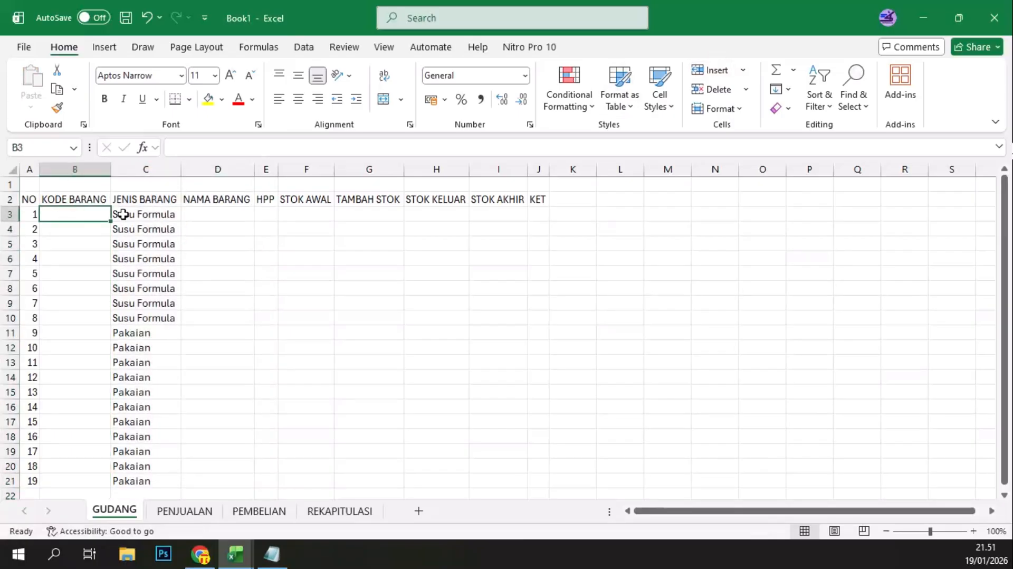
# Step: Enter the item name Susu SGM 0 - 6 1 kg in D3 under NAMA BARANG
pyautogui.click(212, 213)
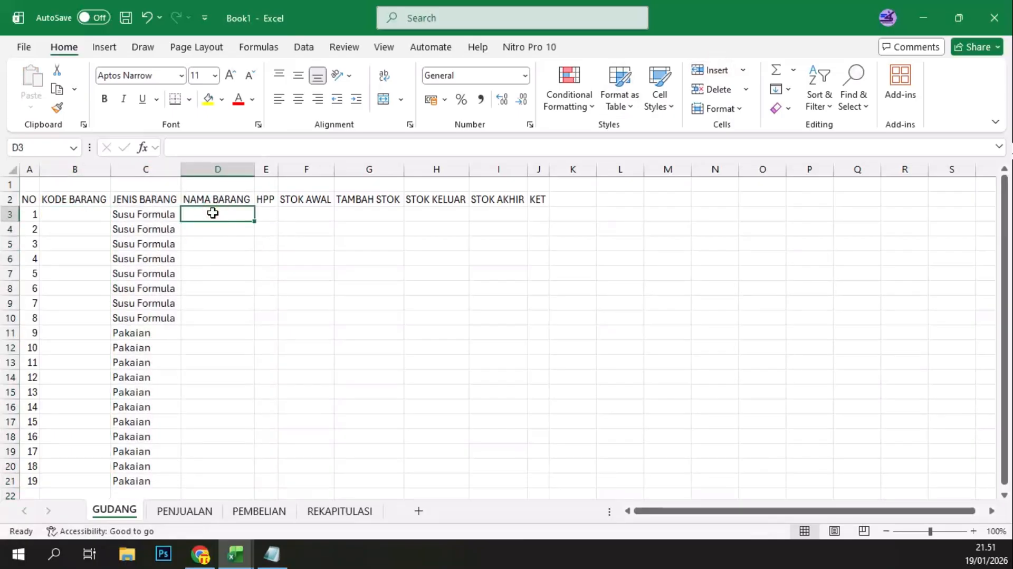
pyautogui.write('Susu')
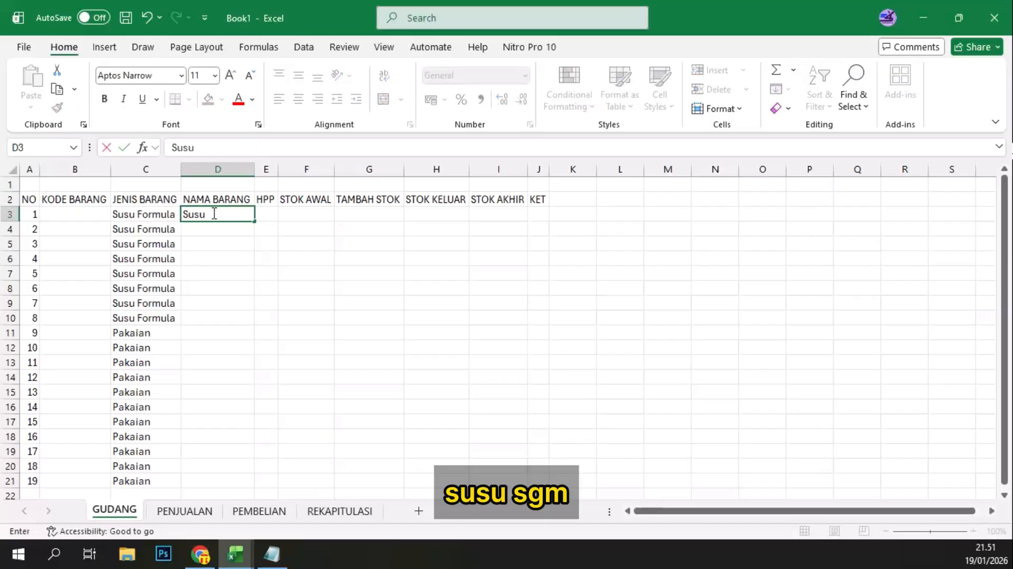
pyautogui.write(' SGM 0')
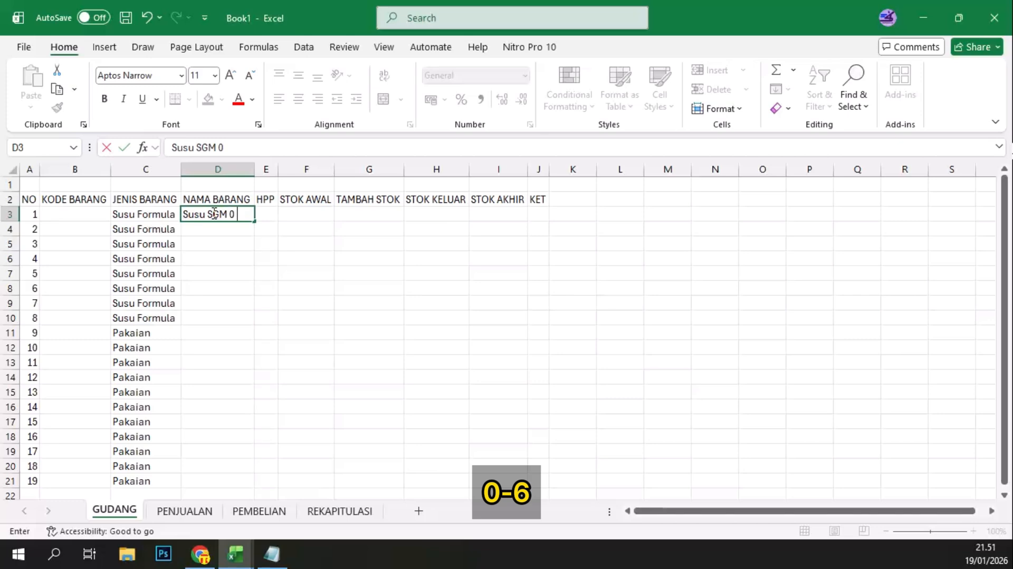
pyautogui.write(' - 6')
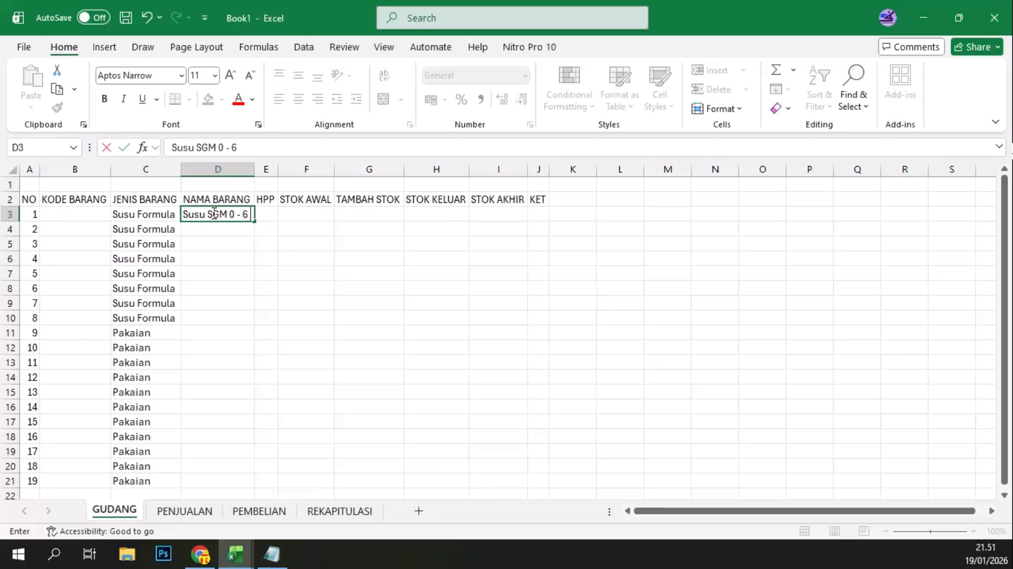
pyautogui.write(' 1 k')
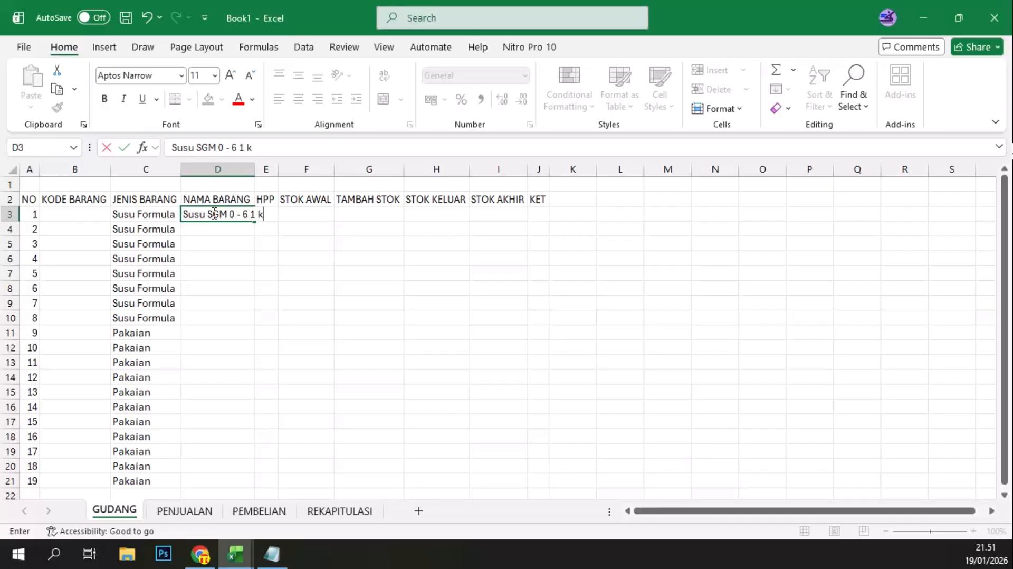
pyautogui.write('g')
pyautogui.press('Return')
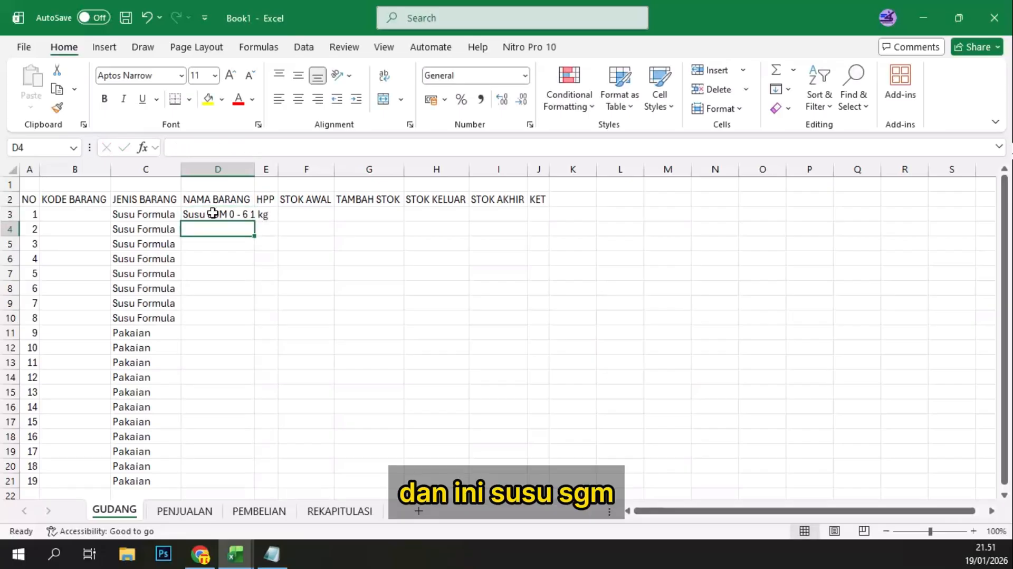
# Step: Enter the item name Susu SGM 6 - 12 1 kg in D4
pyautogui.write('Susu ')
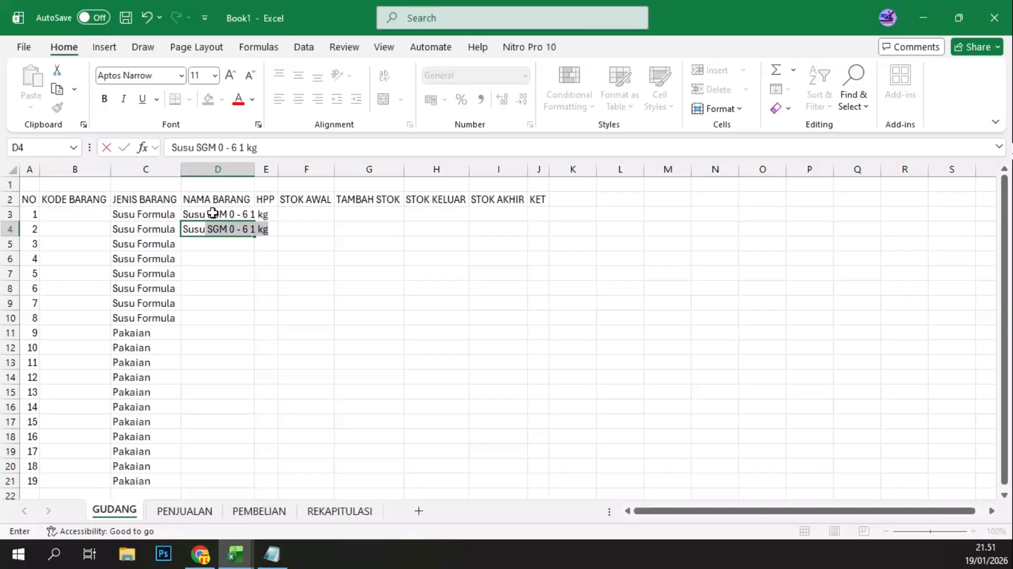
pyautogui.write('SGM ')
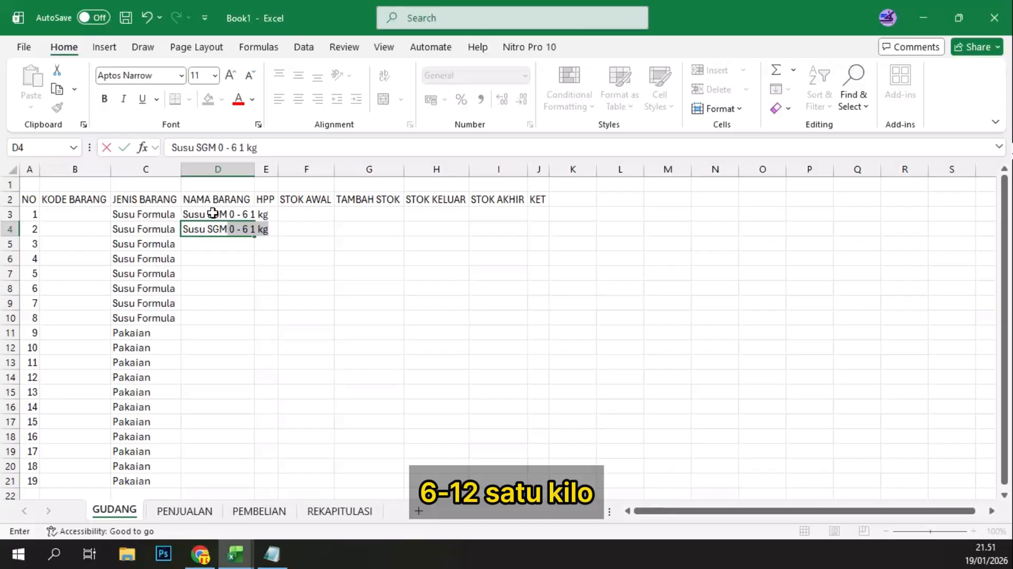
pyautogui.write('6 -')
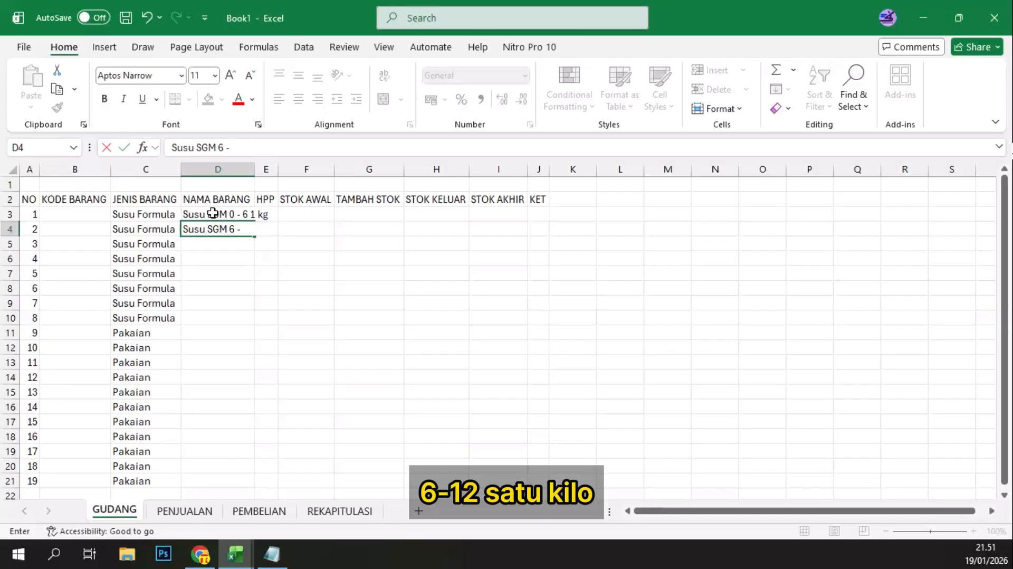
pyautogui.write(' 12 1')
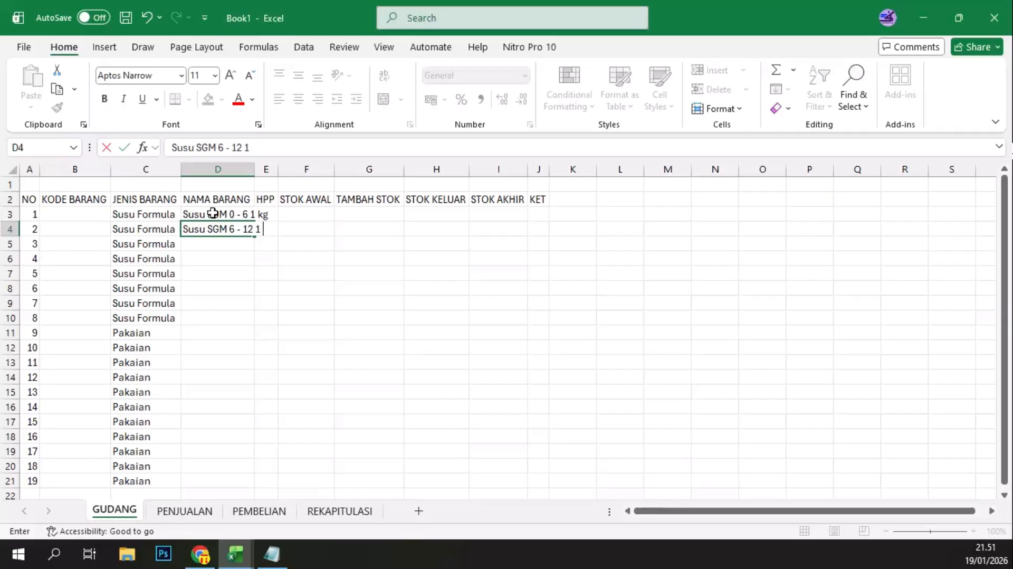
pyautogui.write(' kg')
pyautogui.press('Return')
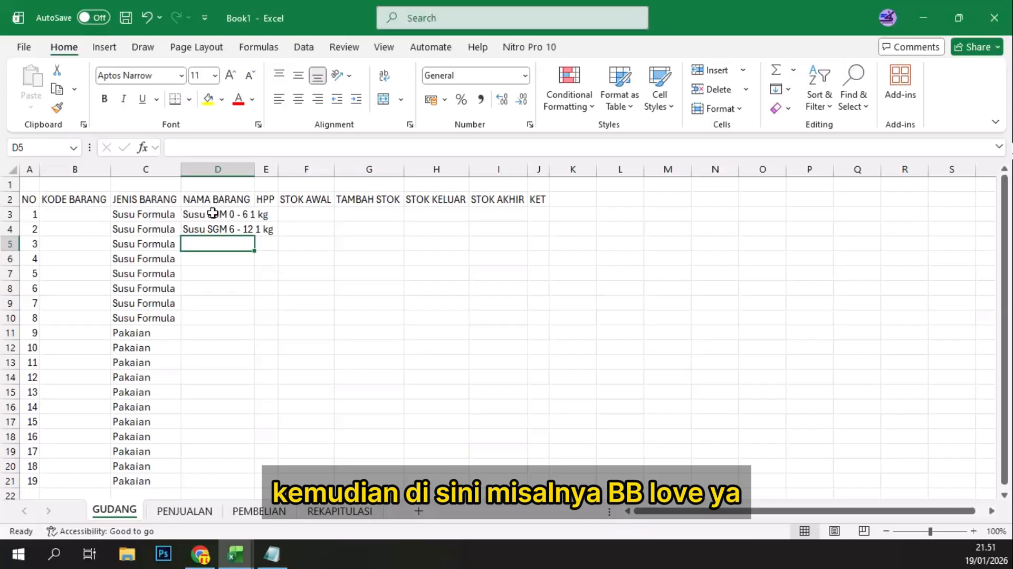
# Step: Enter the item name Bebelove 1 175 gr in D5
pyautogui.write('Bebe')
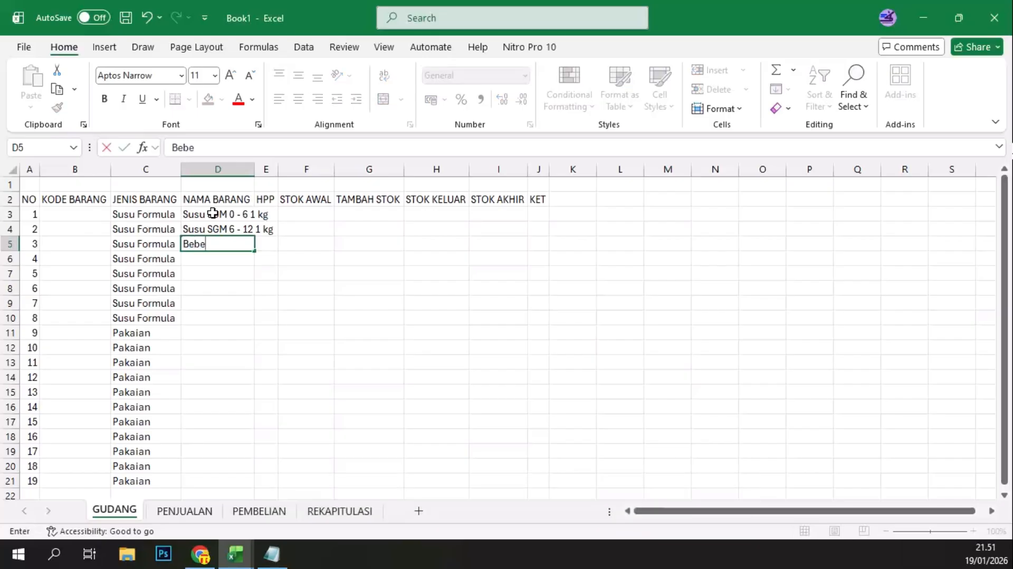
pyautogui.write('love 1')
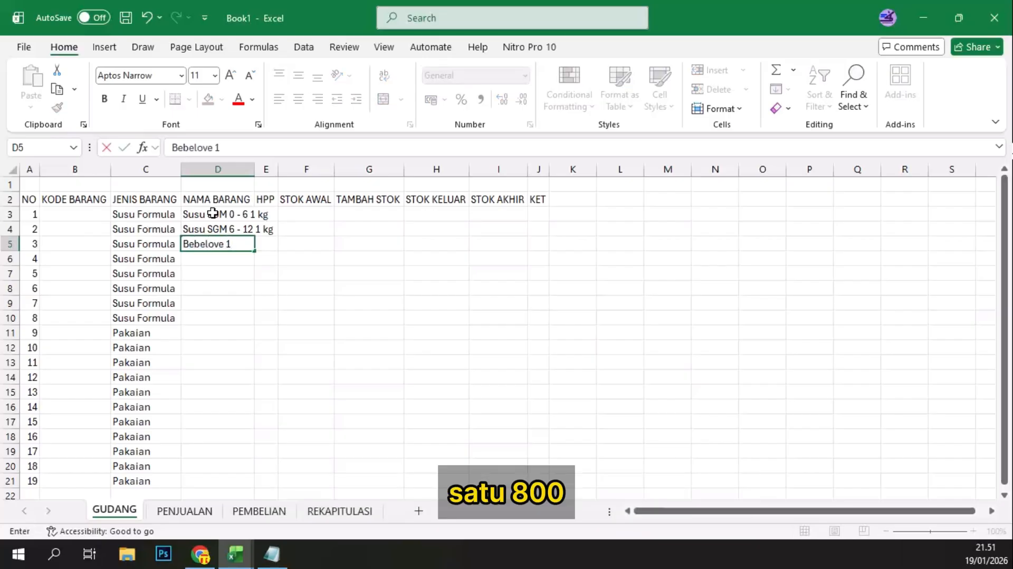
pyautogui.write(' 900')
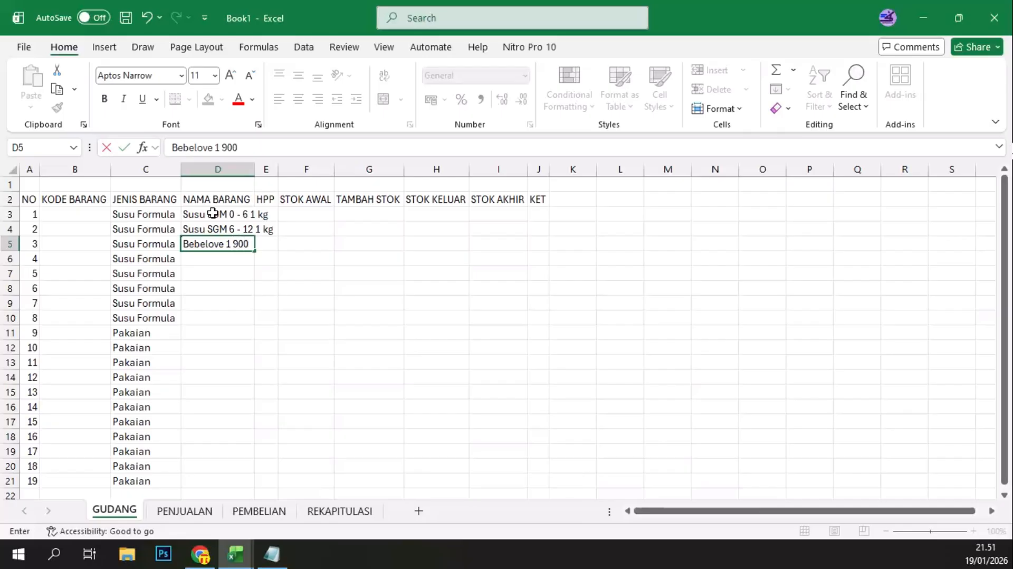
pyautogui.press('BackSpace')
pyautogui.press('BackSpace')
pyautogui.press('BackSpace')
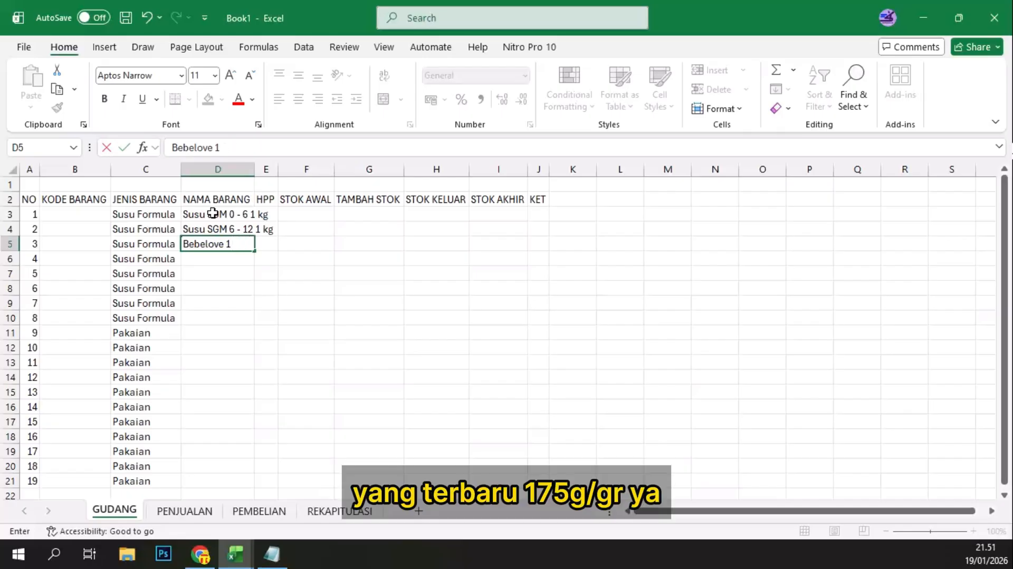
pyautogui.write('175 gr')
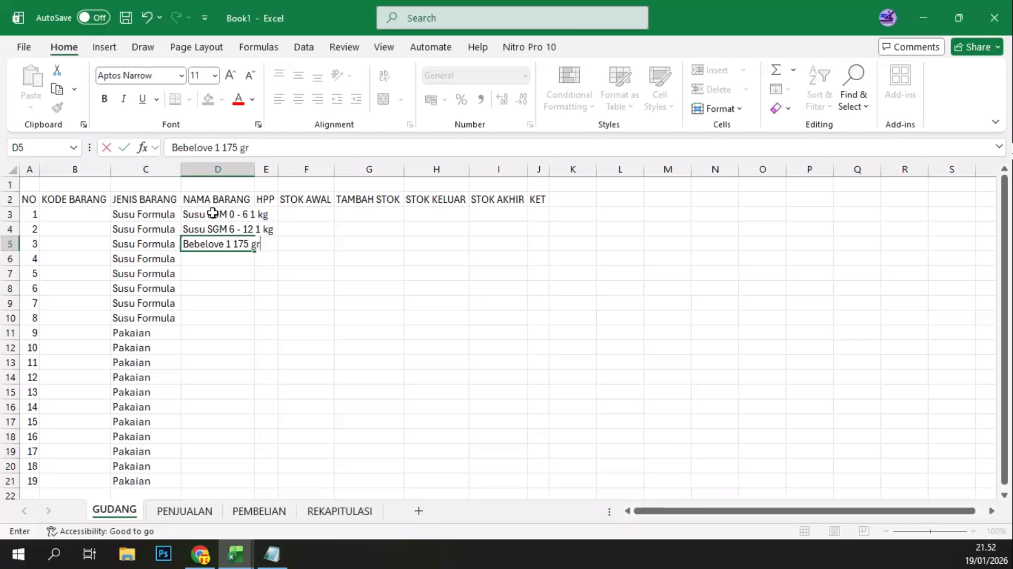
pyautogui.press('Return')
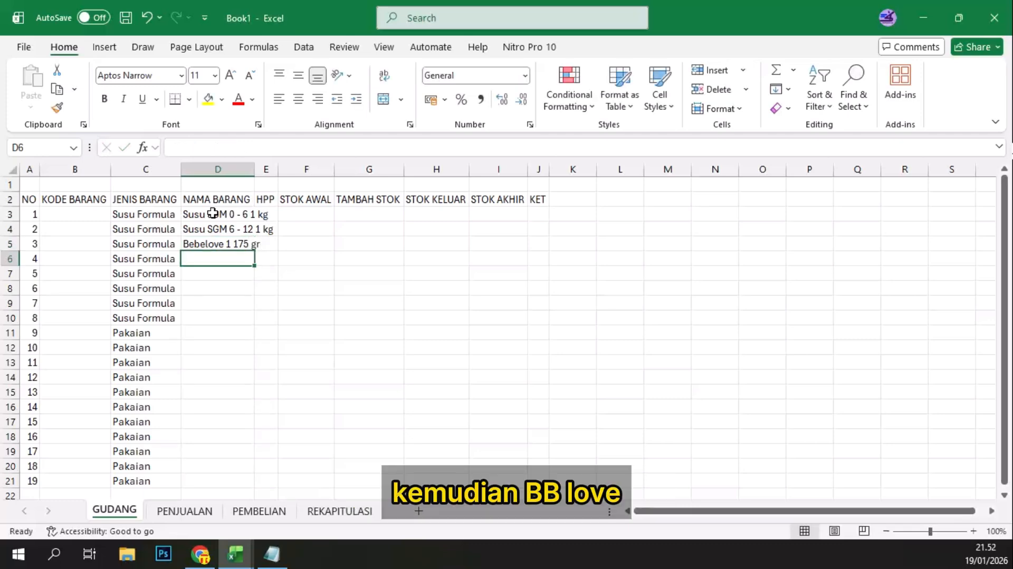
# Step: Enter the item name Bebelove 2 175 gr in D6
pyautogui.write('Bebelove ')
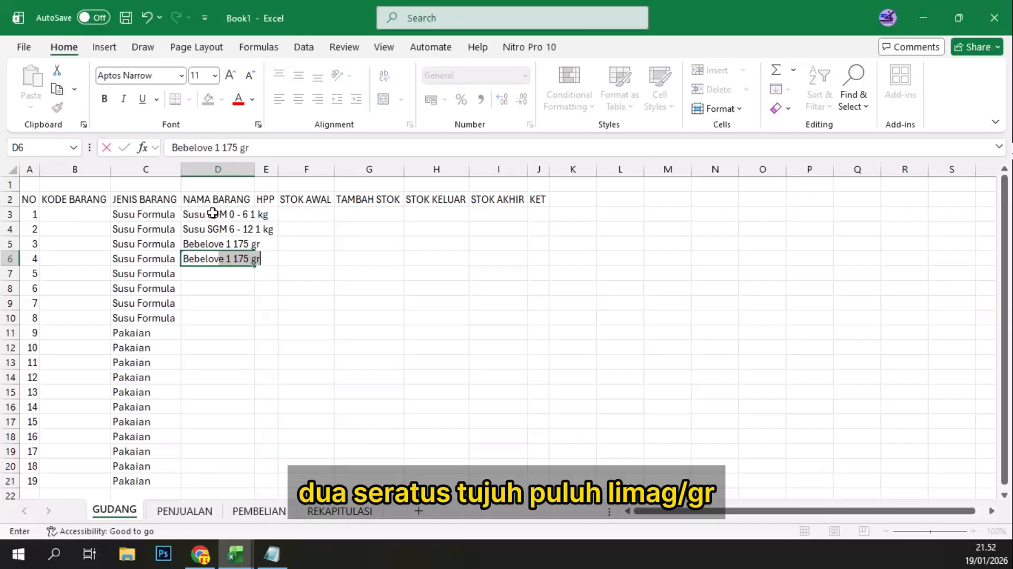
pyautogui.write('2 1')
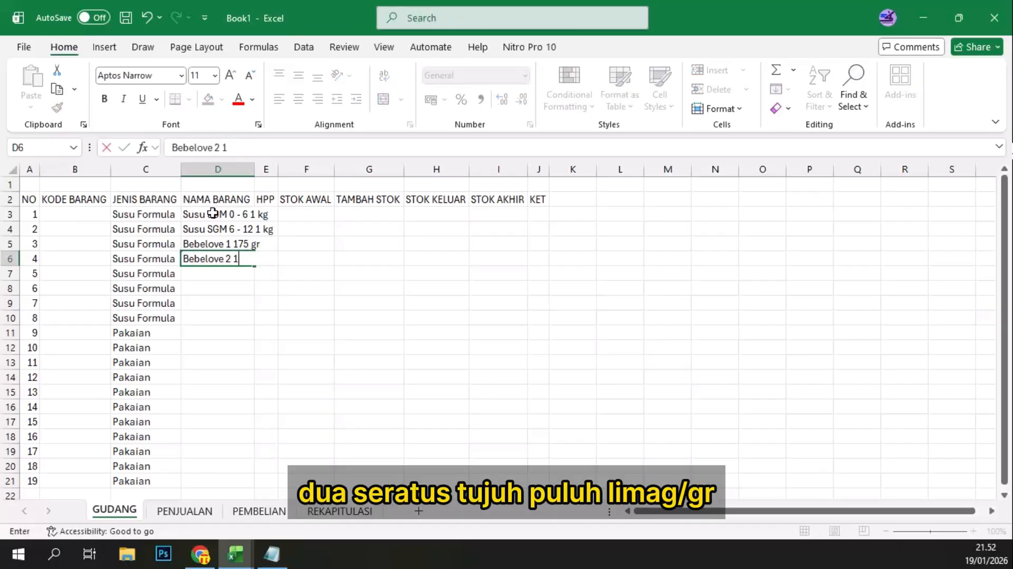
pyautogui.write('75 gr')
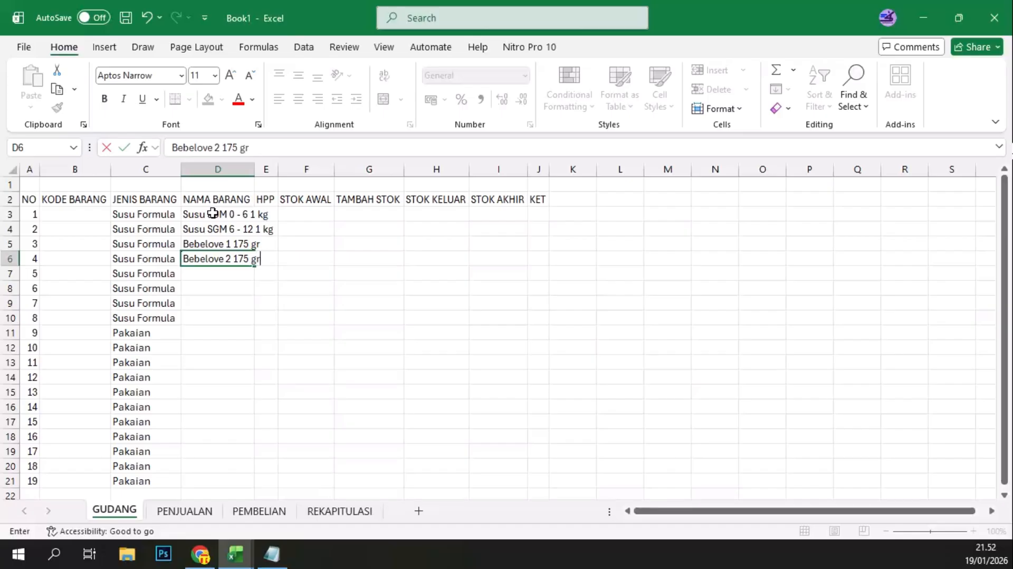
pyautogui.press('Return')
pyautogui.press('Return')
pyautogui.press('Return')
pyautogui.press('Return')
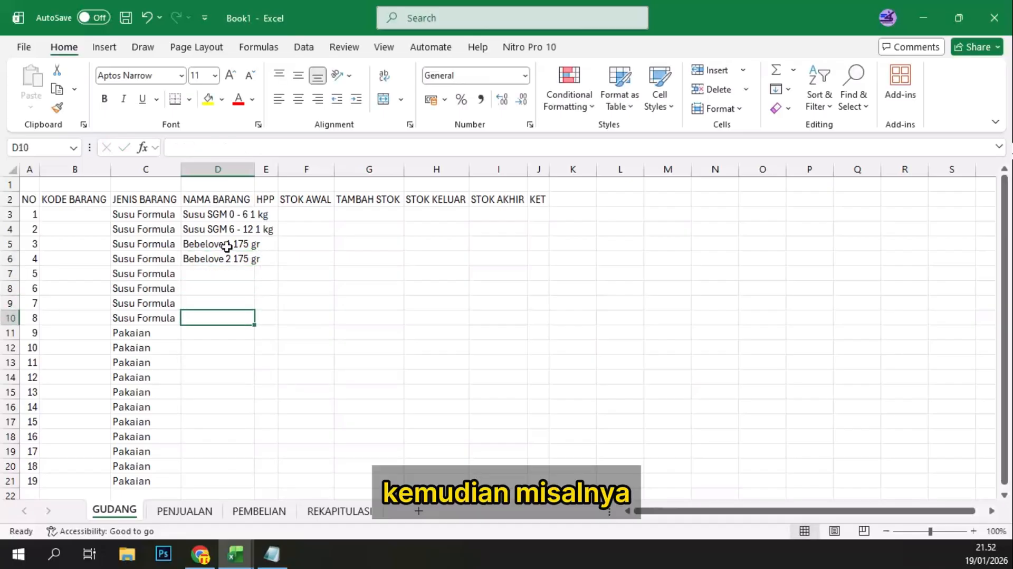
# Step: Enter the item name Morinaga Chilgo 0 - 6 400 gr in D7
pyautogui.click(224, 276)
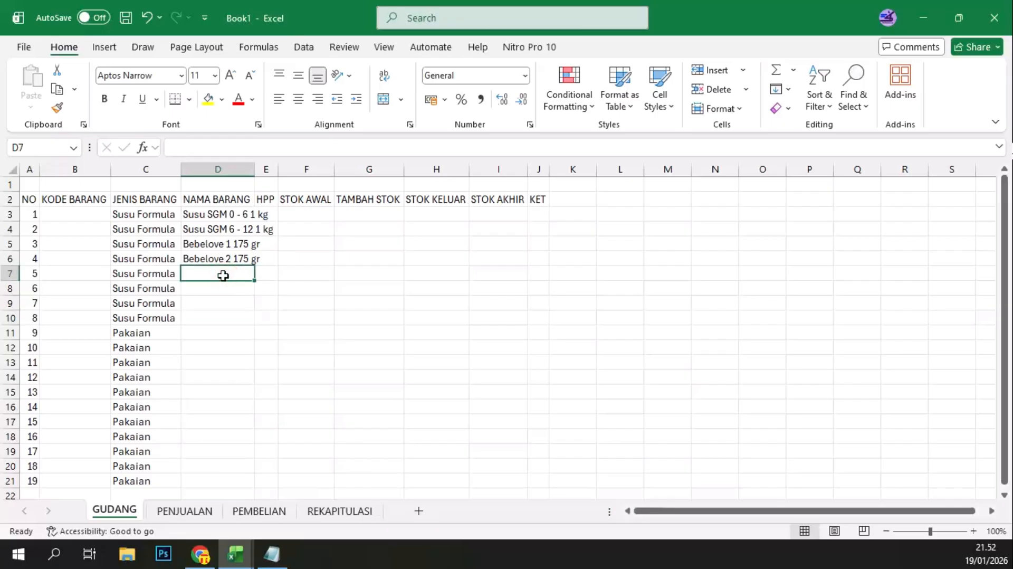
pyautogui.write('Morina')
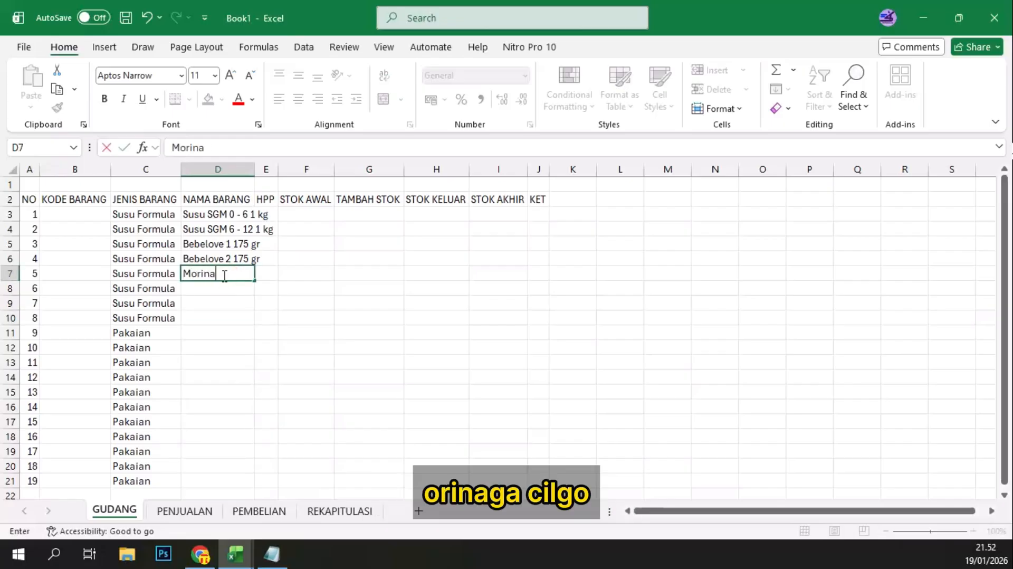
pyautogui.write('ga CHilgo')
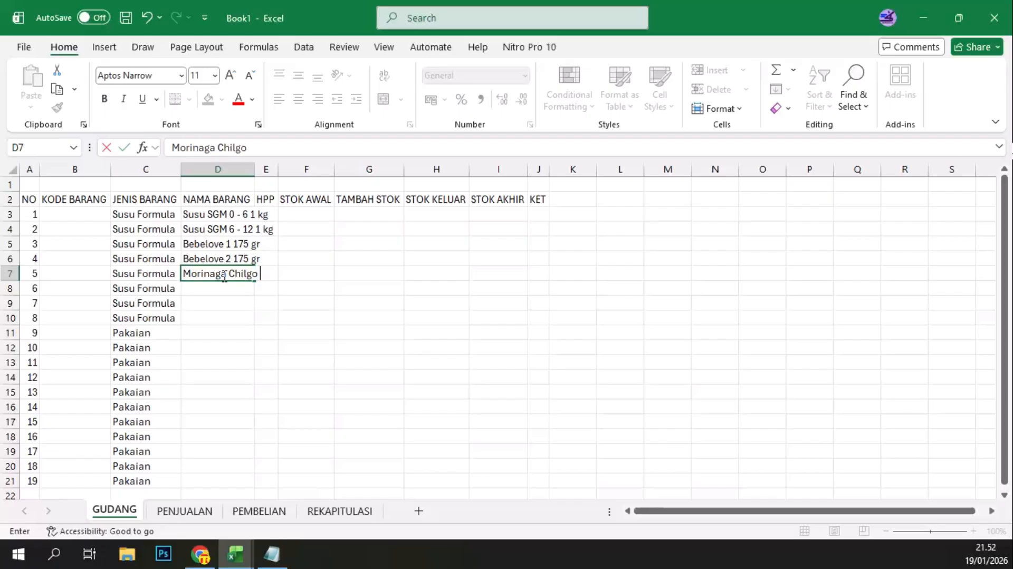
pyautogui.write(' 0 - 6 400 g')
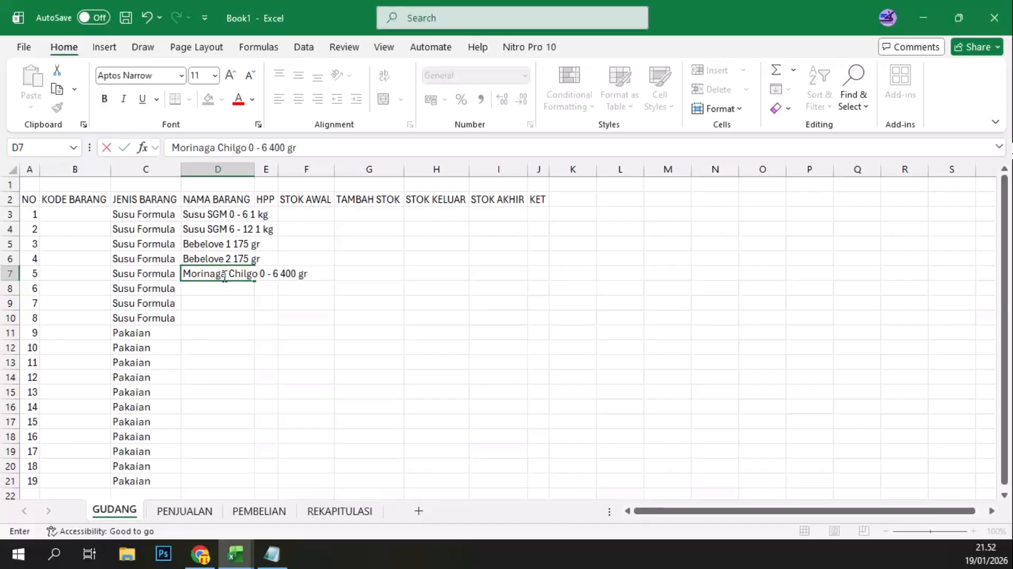
pyautogui.write('r')
pyautogui.press('Return')
# Step: Enter the item name Morinaga Chilgo 6 -12 400gr in D8, including the gr unit at the end
pyautogui.write('Moir')
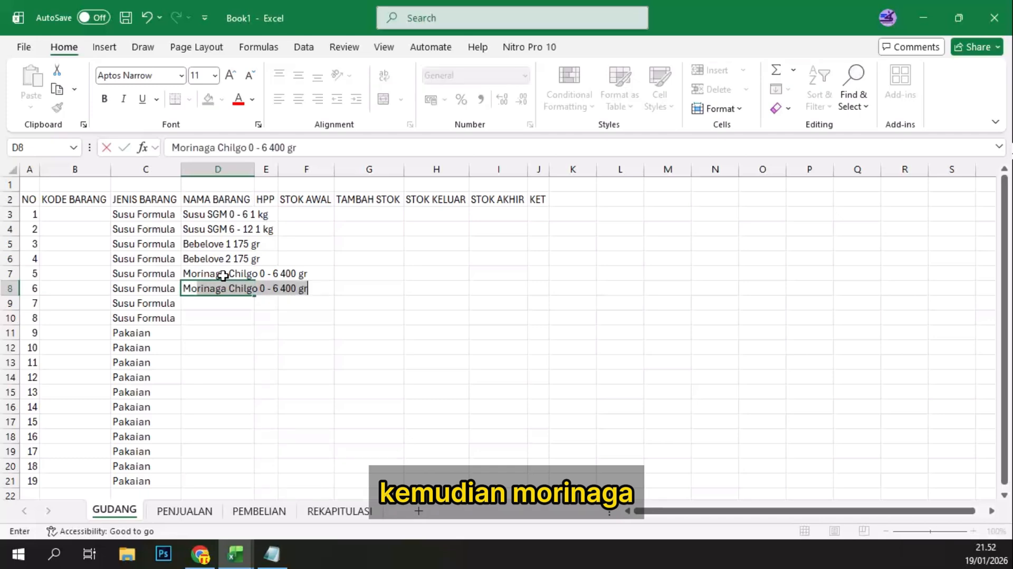
pyautogui.write('rinaga ')
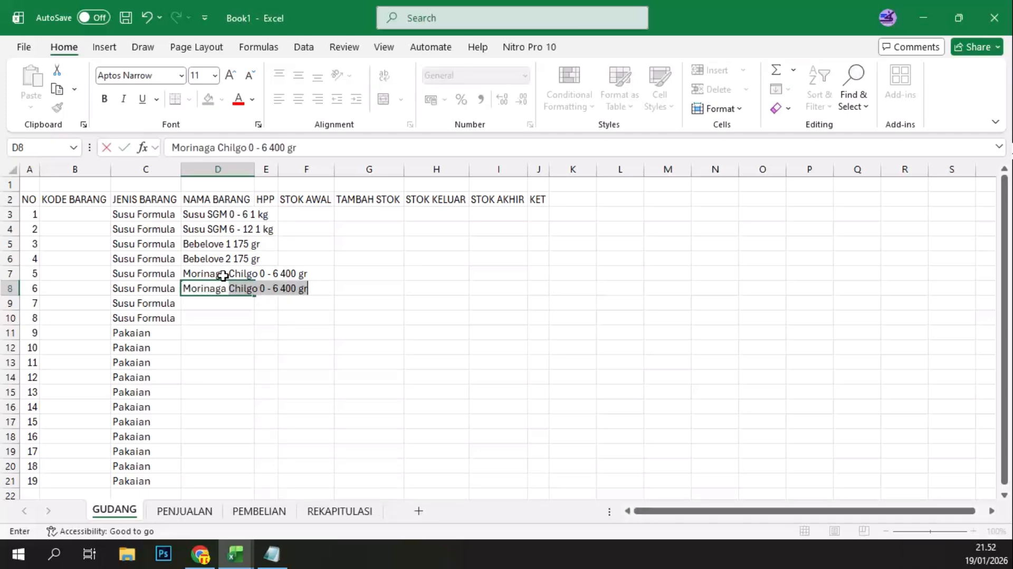
pyautogui.write('Chilgo')
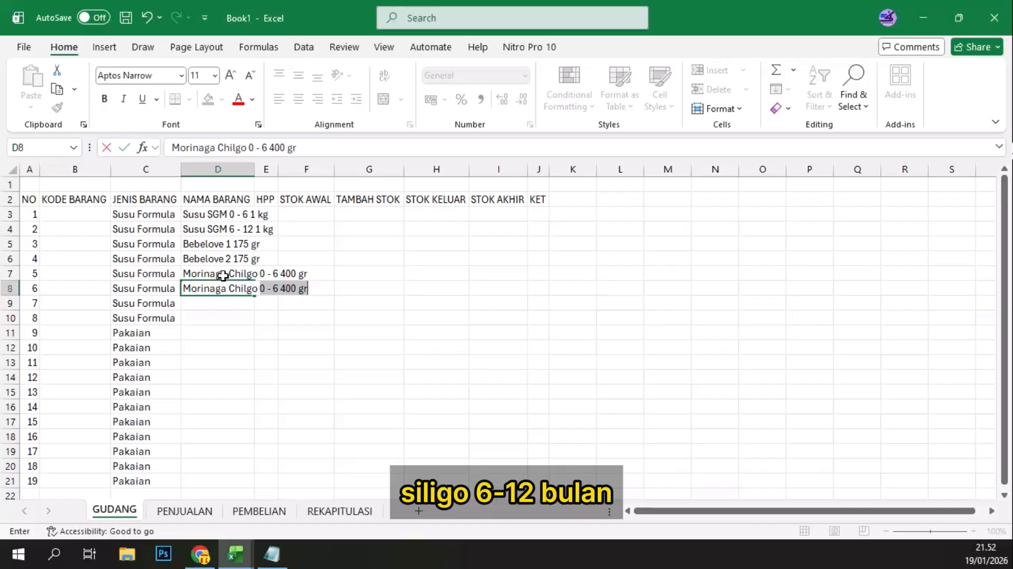
pyautogui.write(' 6 -12')
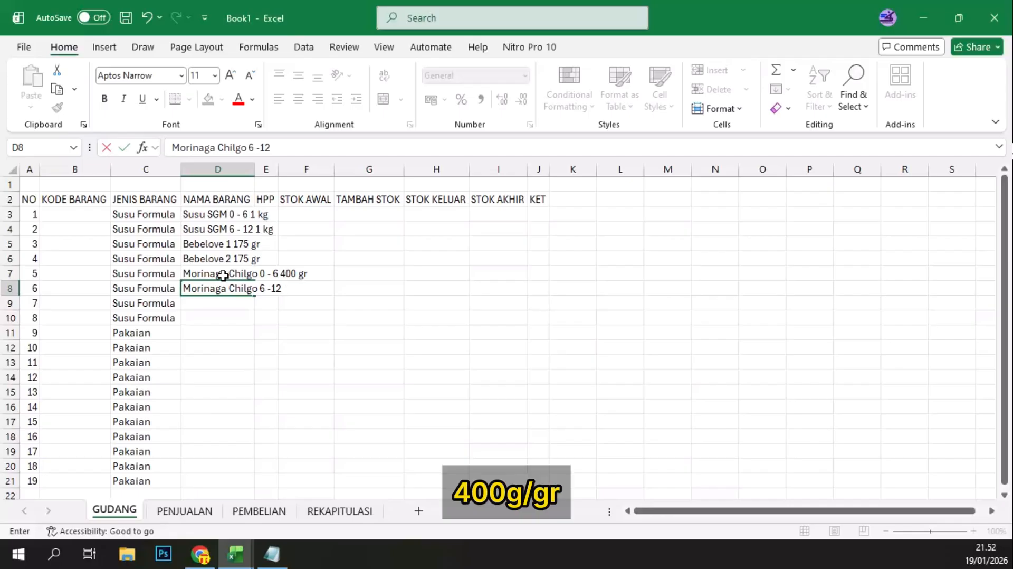
pyautogui.write(' 400')
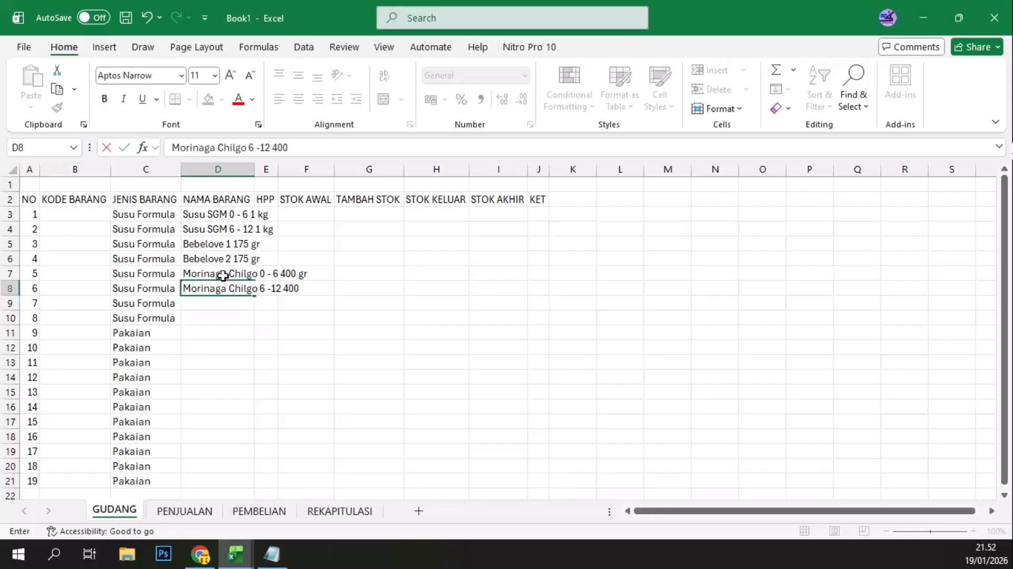
pyautogui.press('Return')
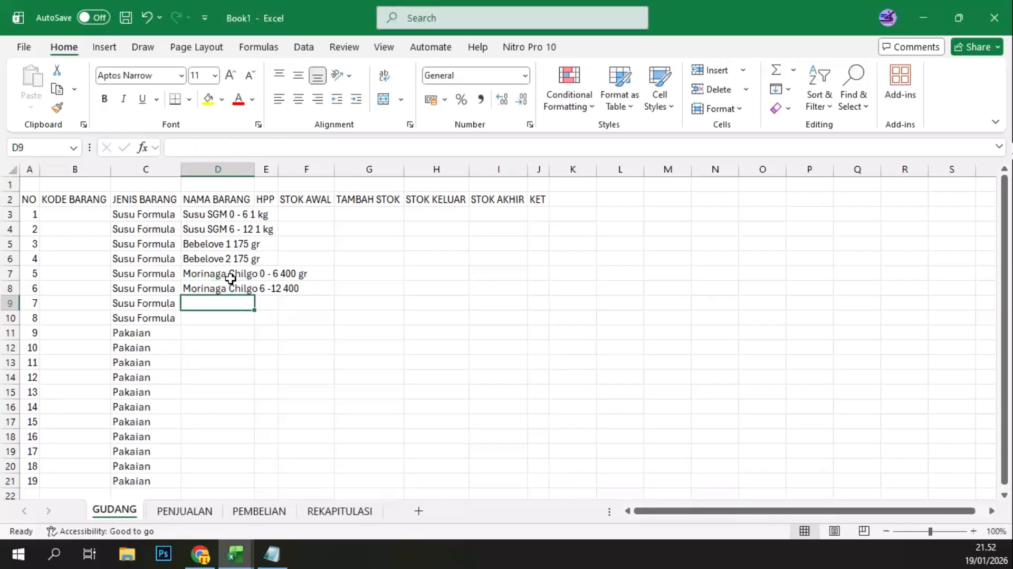
pyautogui.click(219, 289)
pyautogui.click(322, 150)
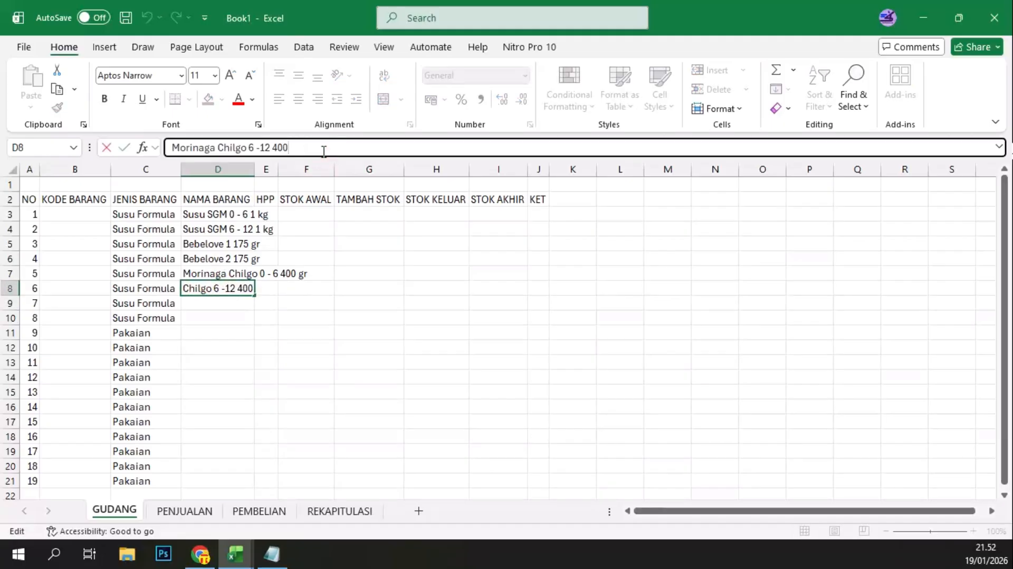
pyautogui.write('gr')
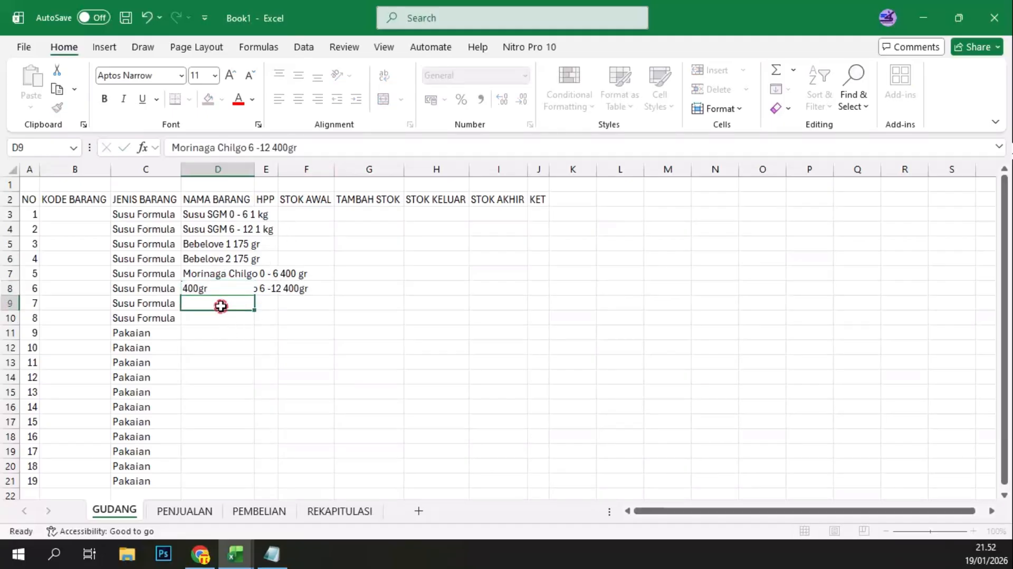
# Step: Enter the item name Vidoran 0 - 6 925 gr in D9
pyautogui.click(220, 302)
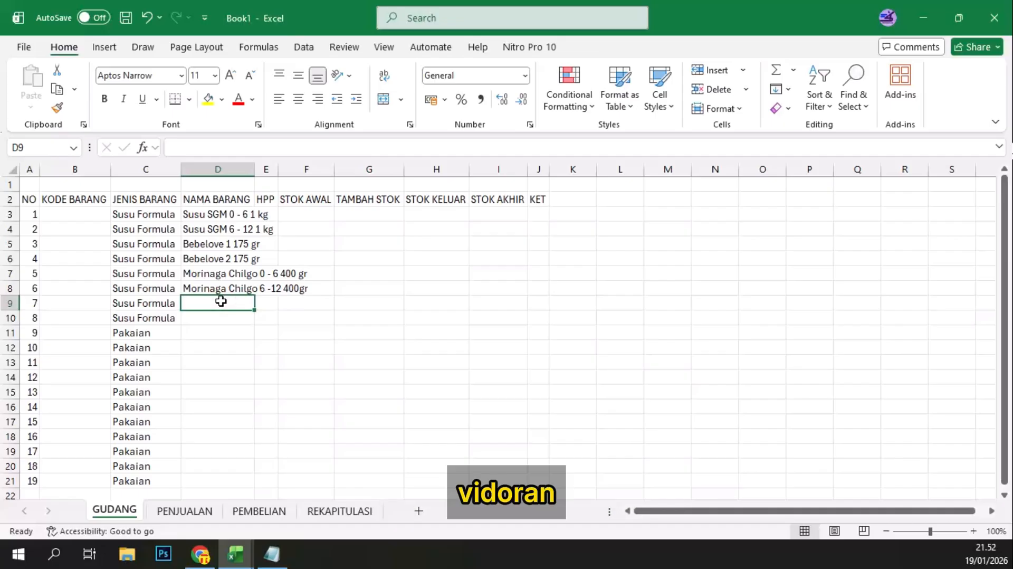
pyautogui.write('Vidoran')
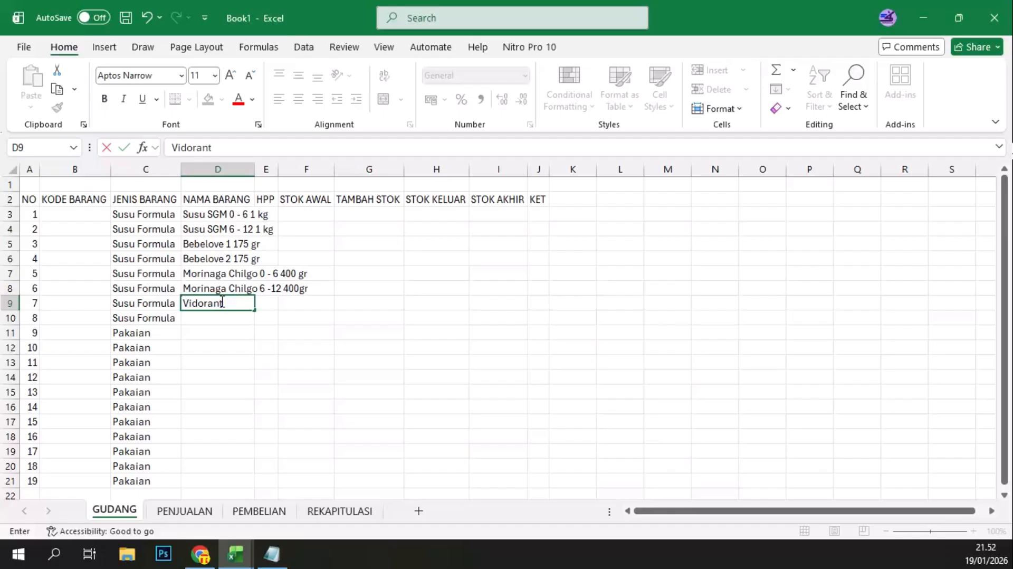
pyautogui.write(' 0')
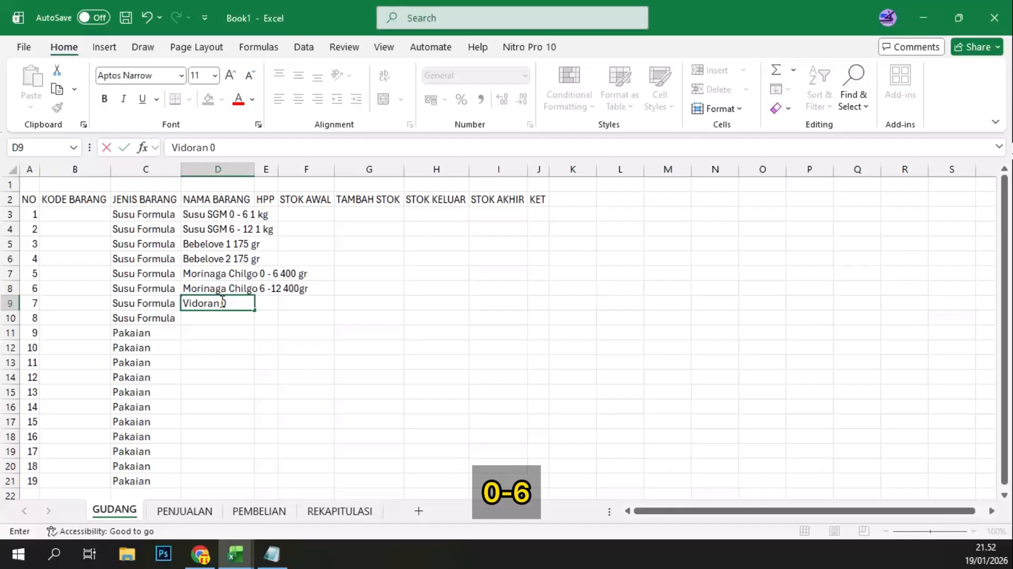
pyautogui.write(' - 6')
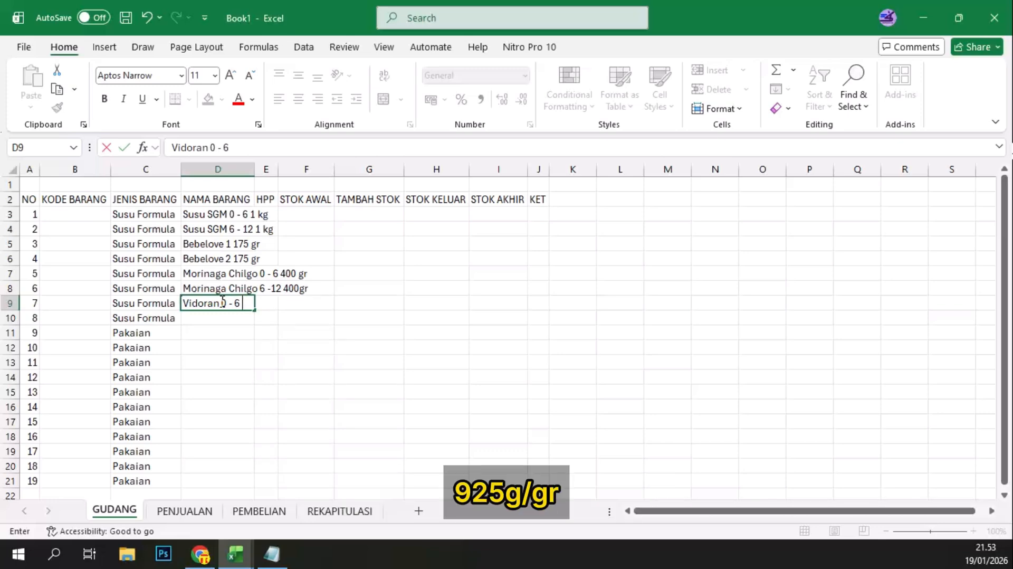
pyautogui.write(' 925 gr')
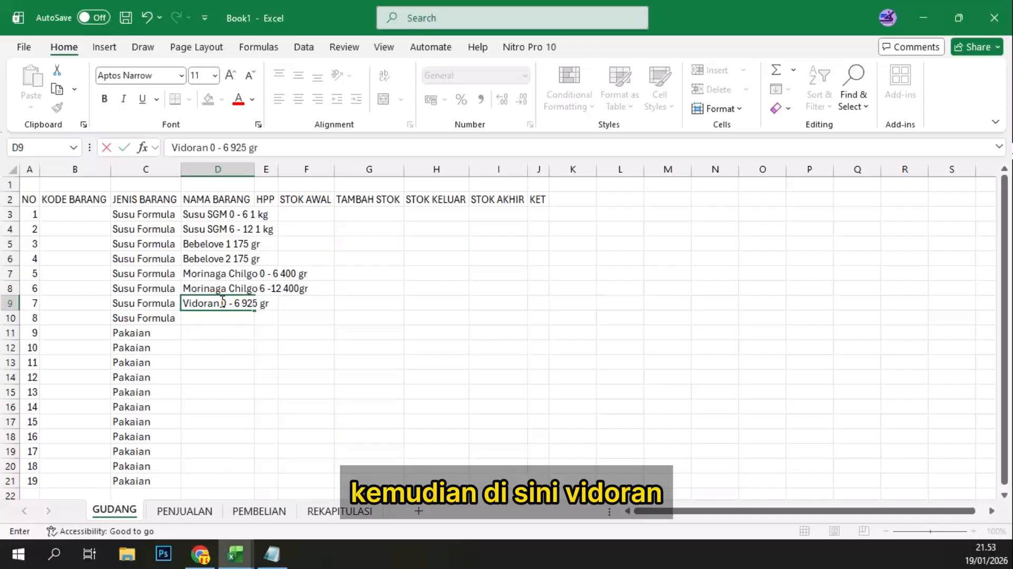
pyautogui.press('Return')
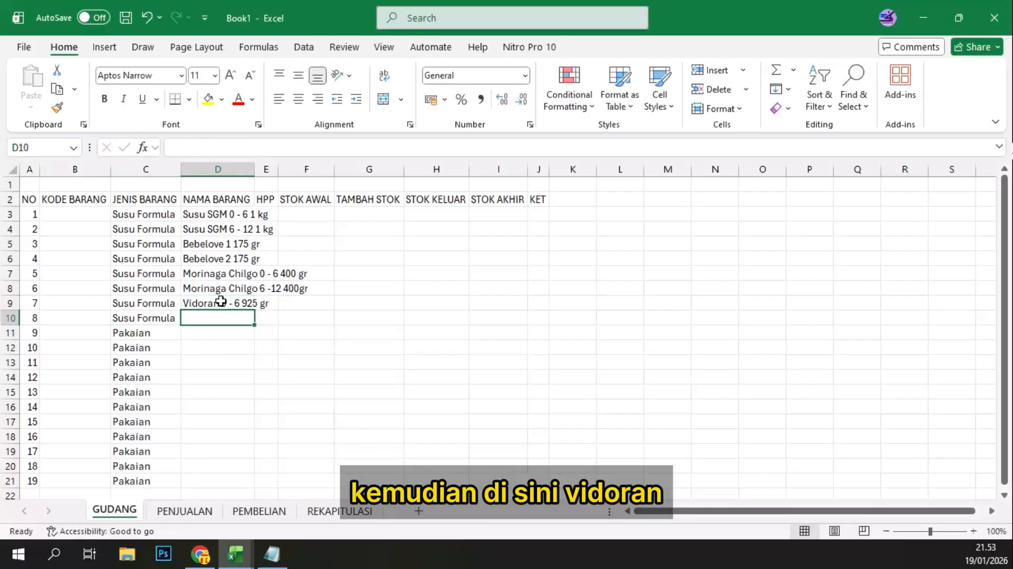
# Step: Enter the item name Vidoran 6 -12 925 gr in D10
pyautogui.write('Vidoran ')
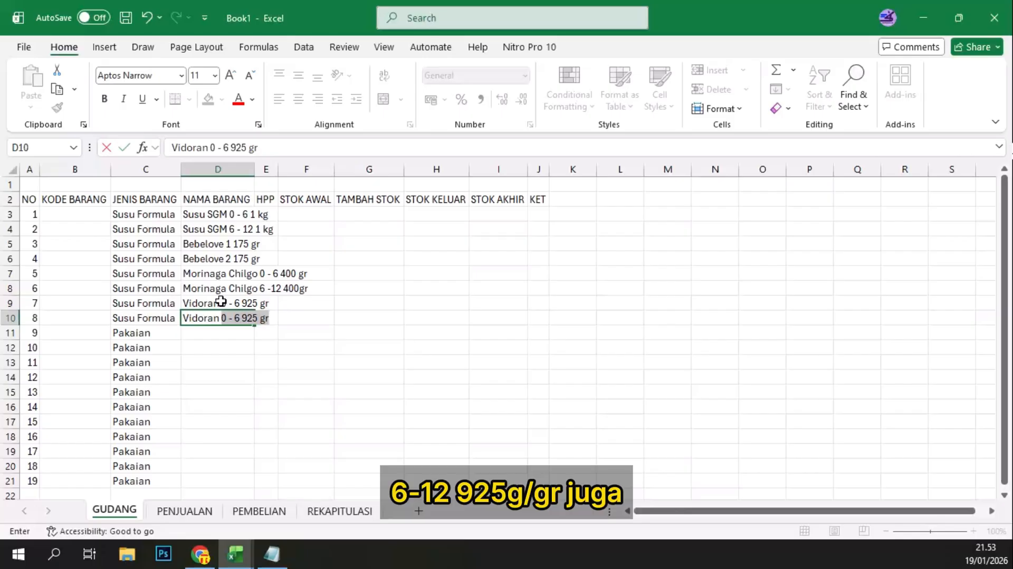
pyautogui.write('6 -12')
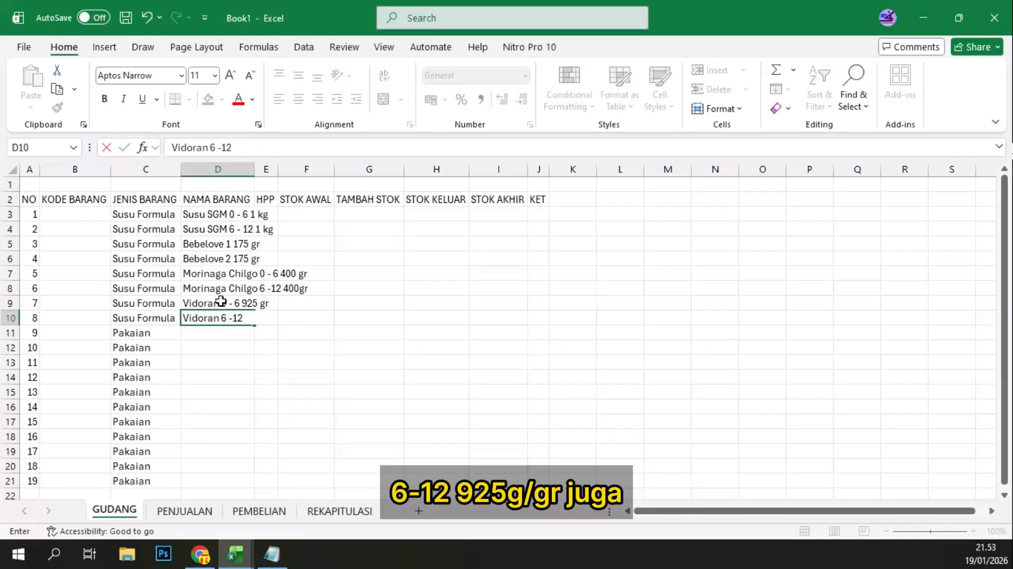
pyautogui.write(' 925 gr')
pyautogui.press('Return')
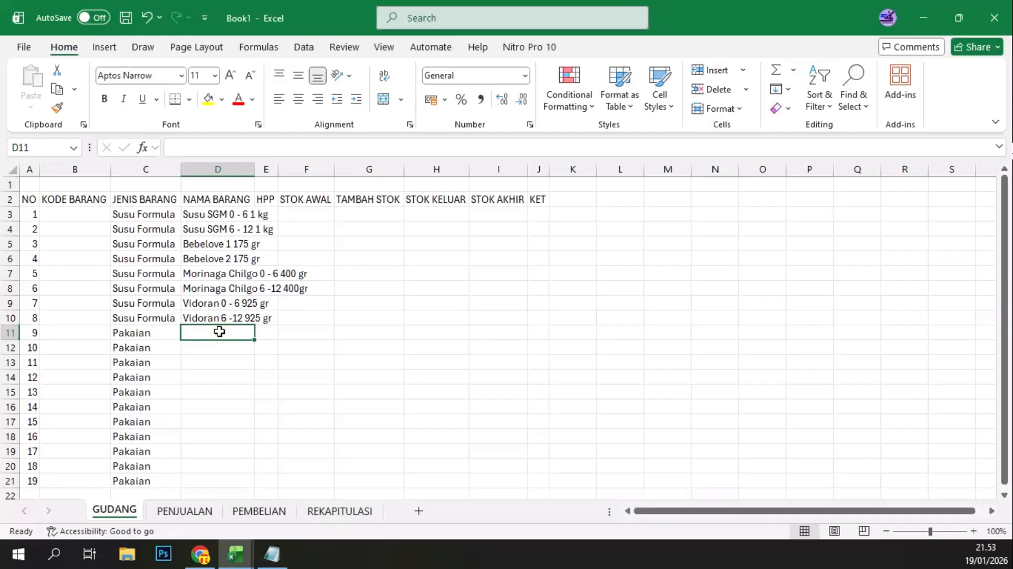
# Step: Enter the item name Atasan Kemaja Putih Embos in D11 for the first Pakaian row
pyautogui.write('Atasan K')
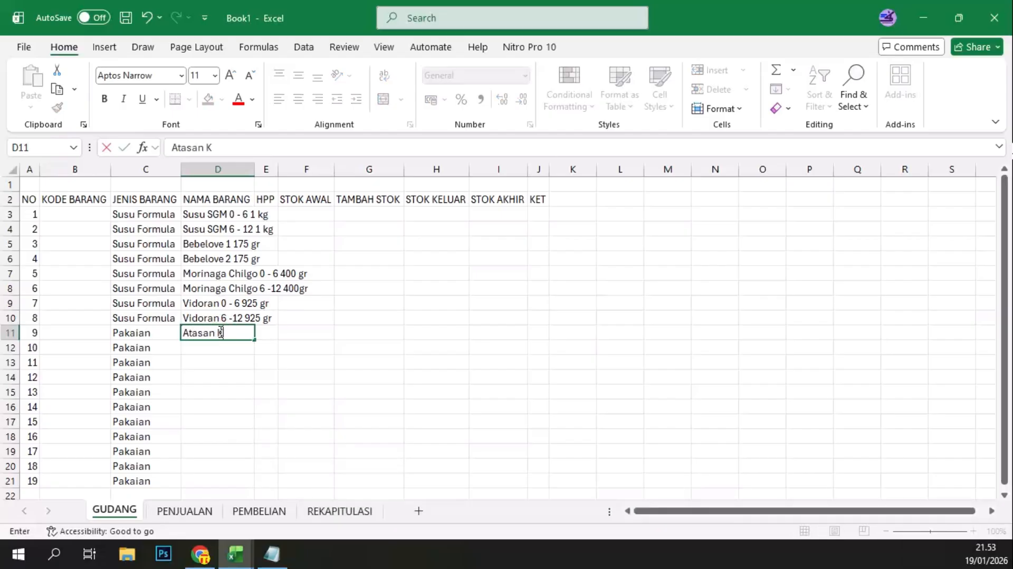
pyautogui.write('emaja Pu')
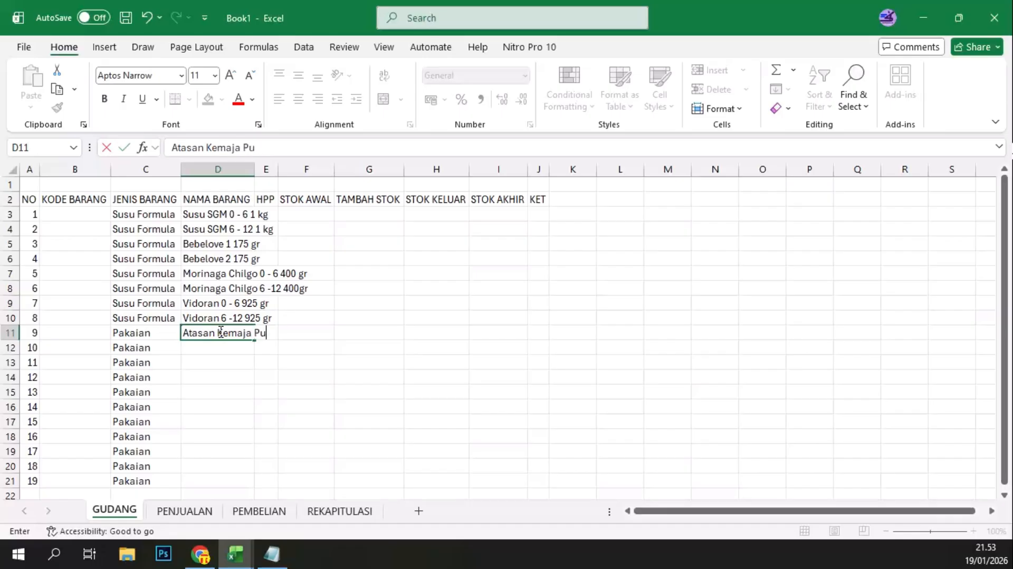
pyautogui.write('tih')
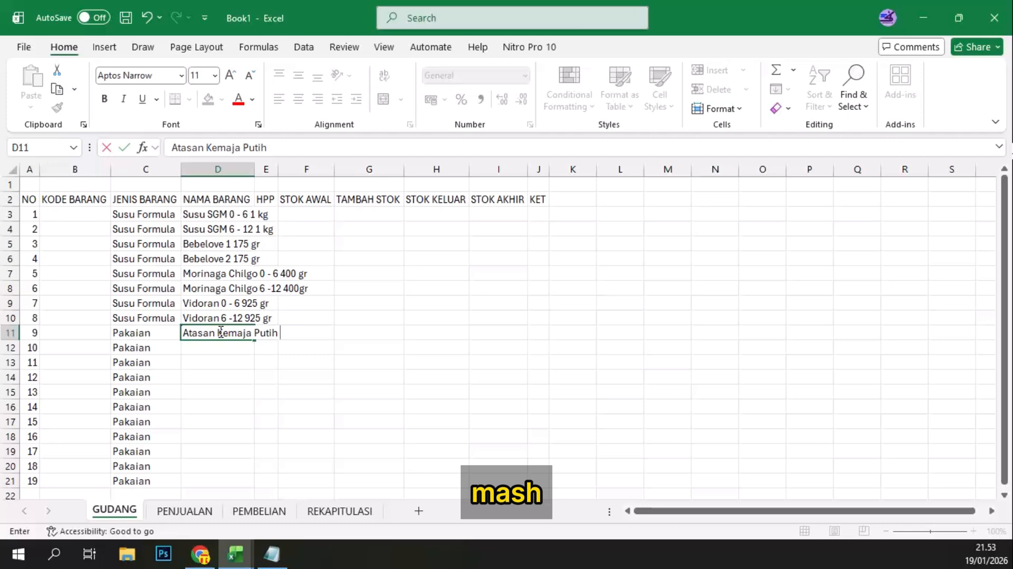
pyautogui.write(' Embos')
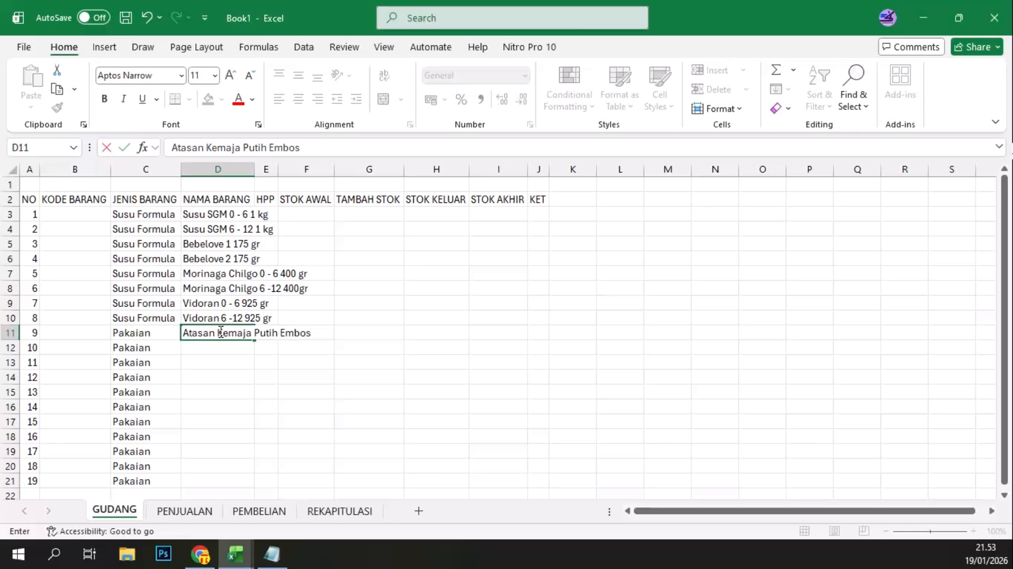
pyautogui.press('Return')
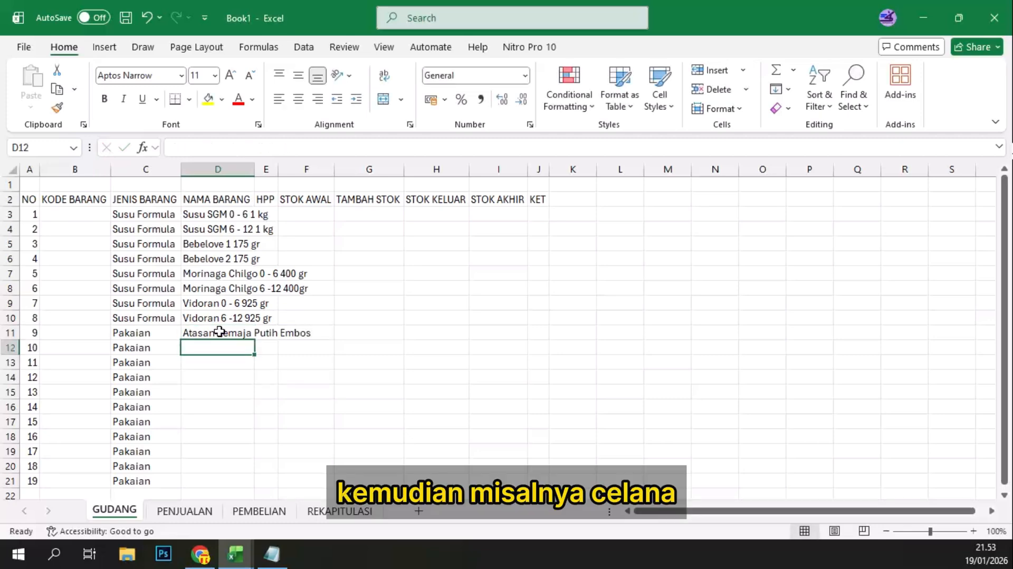
# Step: Enter the item names Celana Panjang Chinos in D12 and Celana Pendek Chinos in D13
pyautogui.write('Cela')
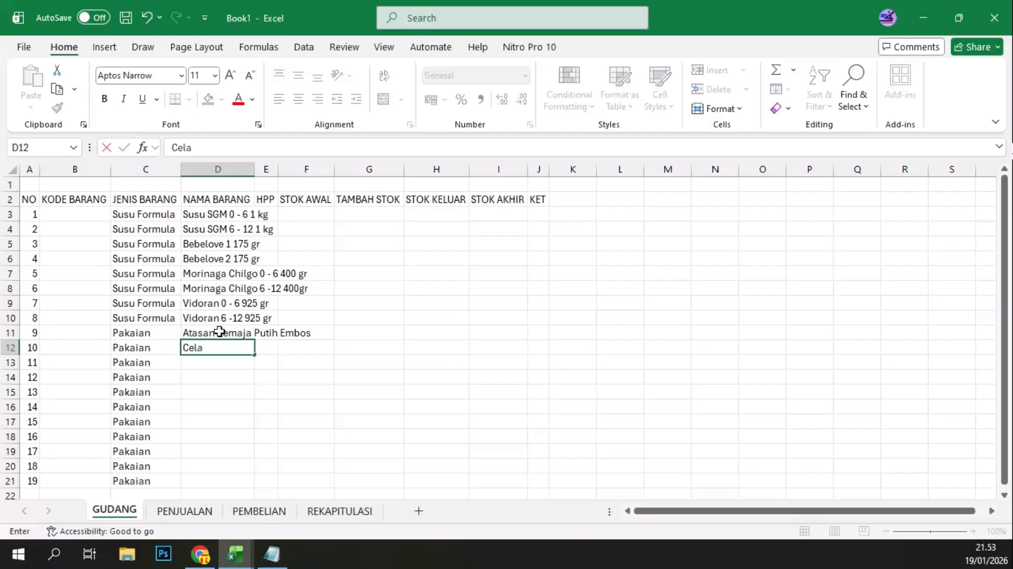
pyautogui.write('na Panjang Chinos')
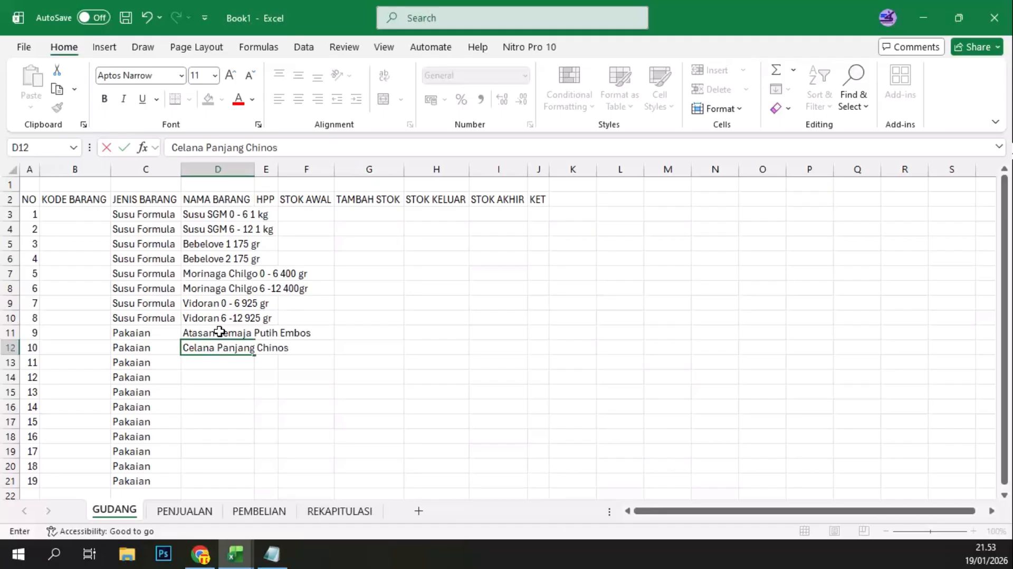
pyautogui.press('Return')
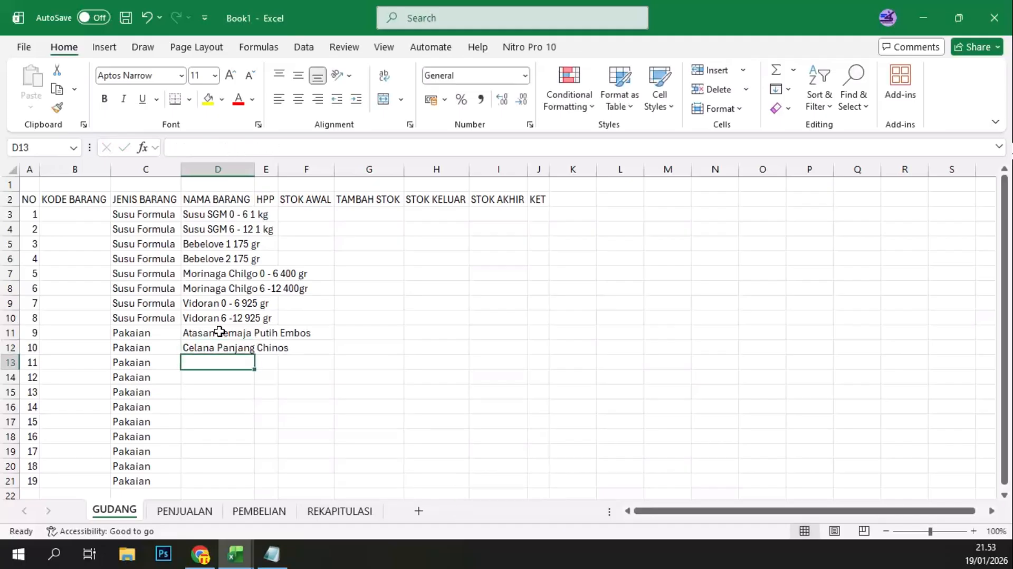
pyautogui.write('Celana Pend')
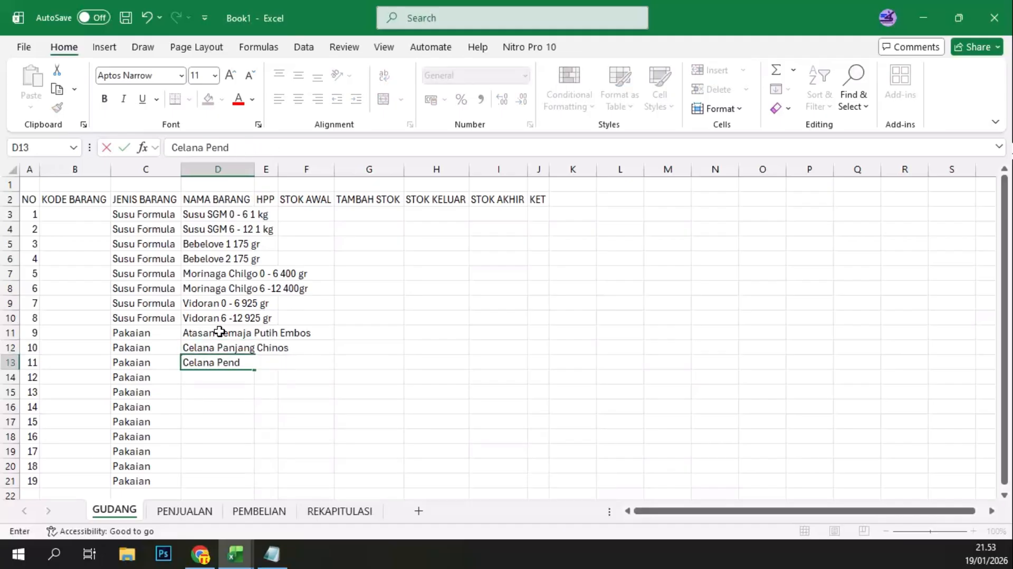
pyautogui.write('ek Chinos')
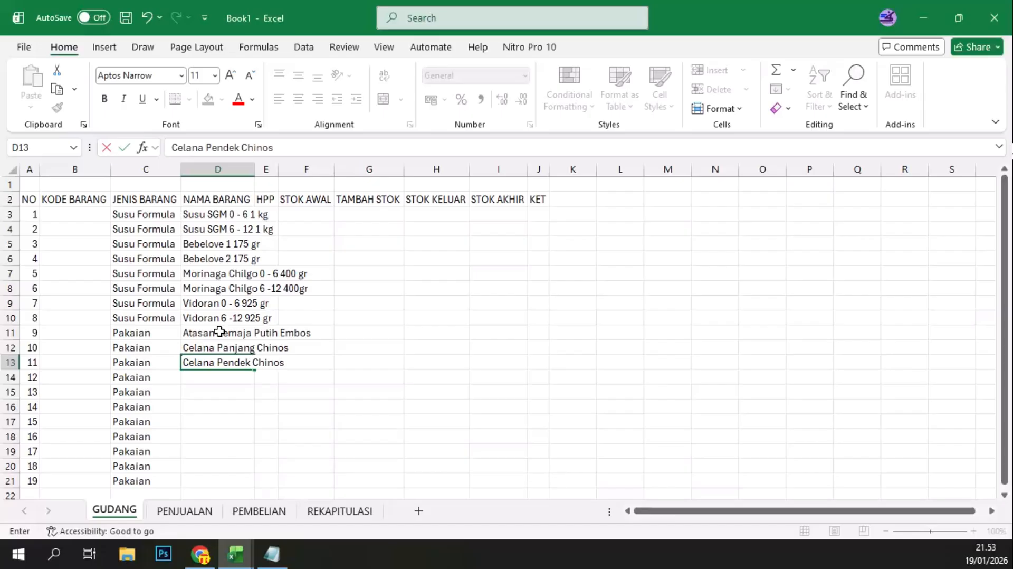
pyautogui.press('Return')
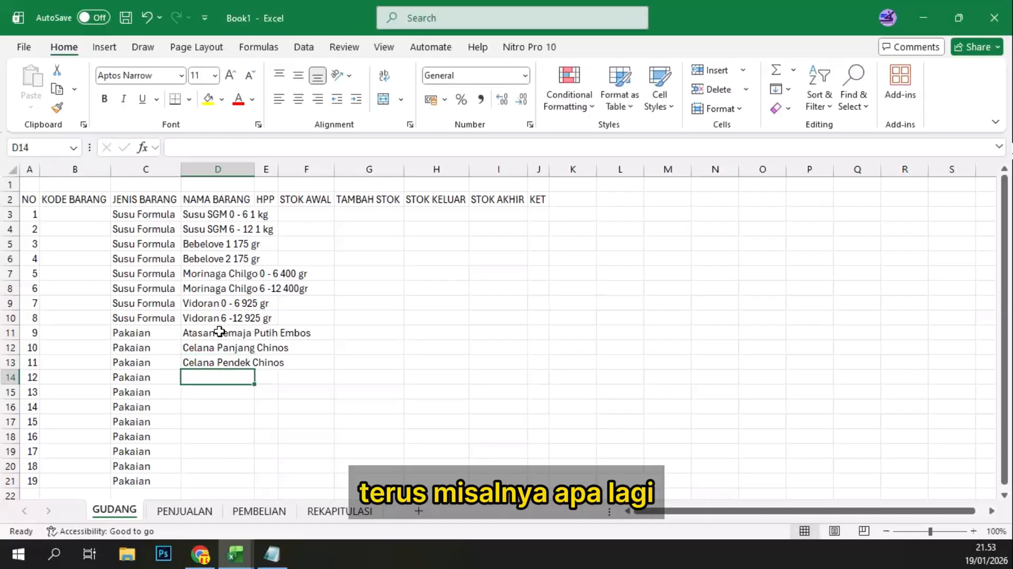
# Step: Enter the item name Celana Training in D14
pyautogui.write('C')
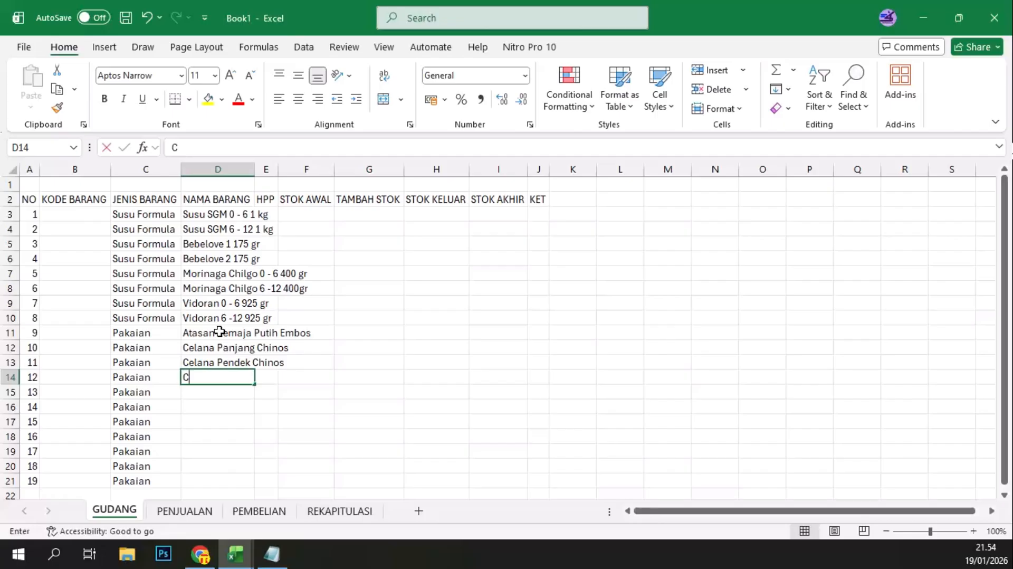
pyautogui.write('elana ')
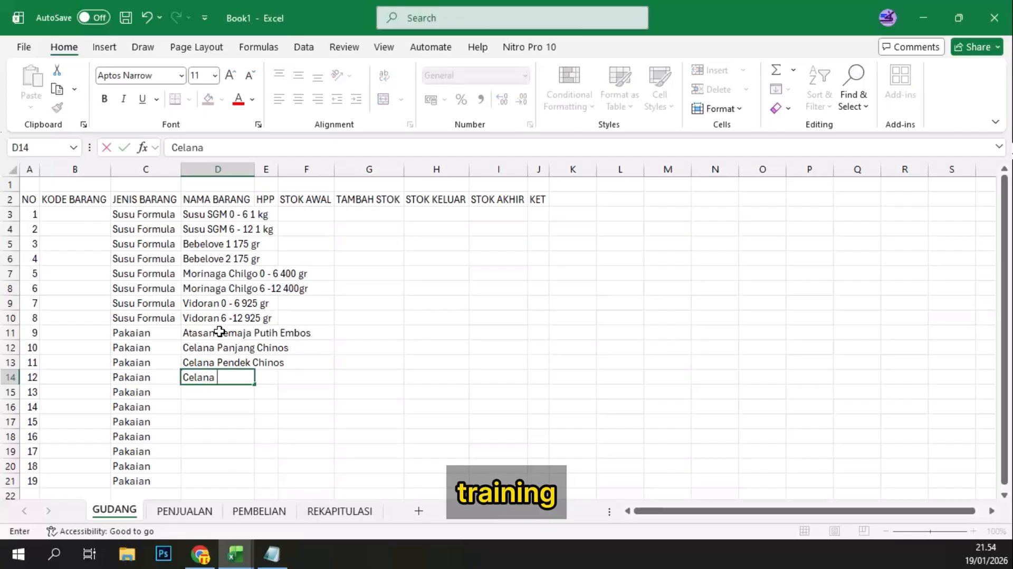
pyautogui.write('Training')
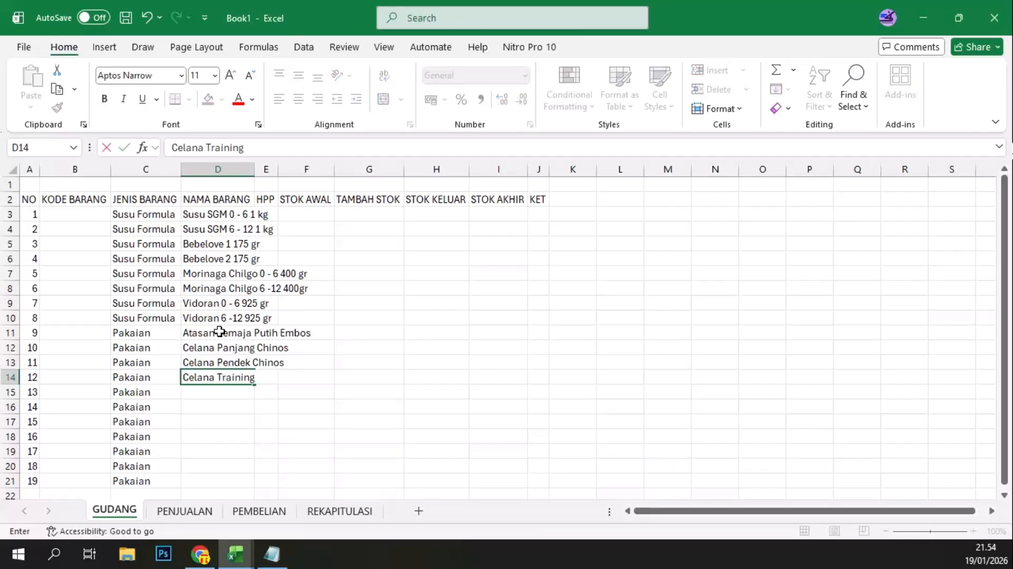
pyautogui.press('Tab')
pyautogui.press('Return')
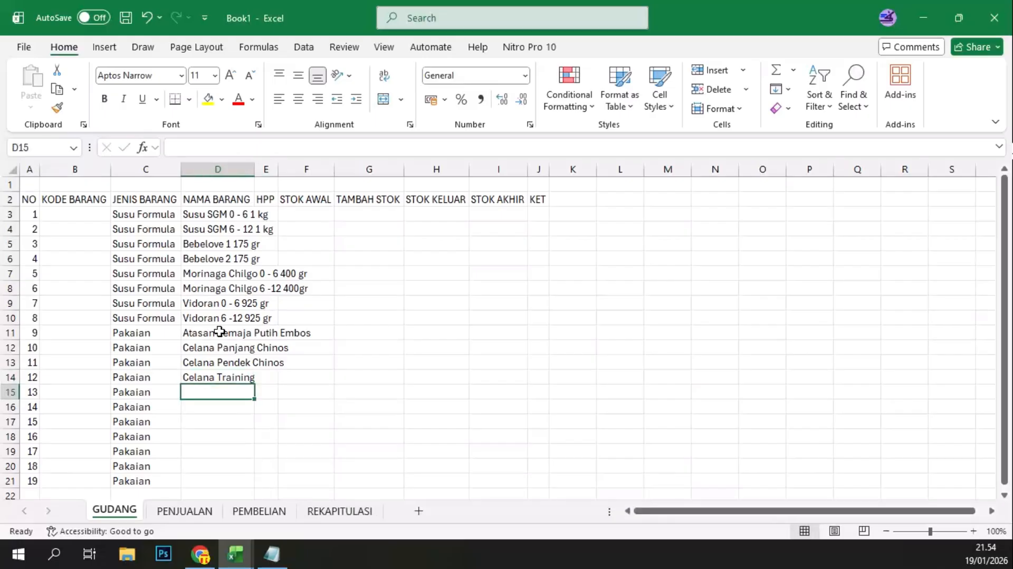
# Step: Enter the item name Setelan Anak Motif A in D15
pyautogui.write('Setel')
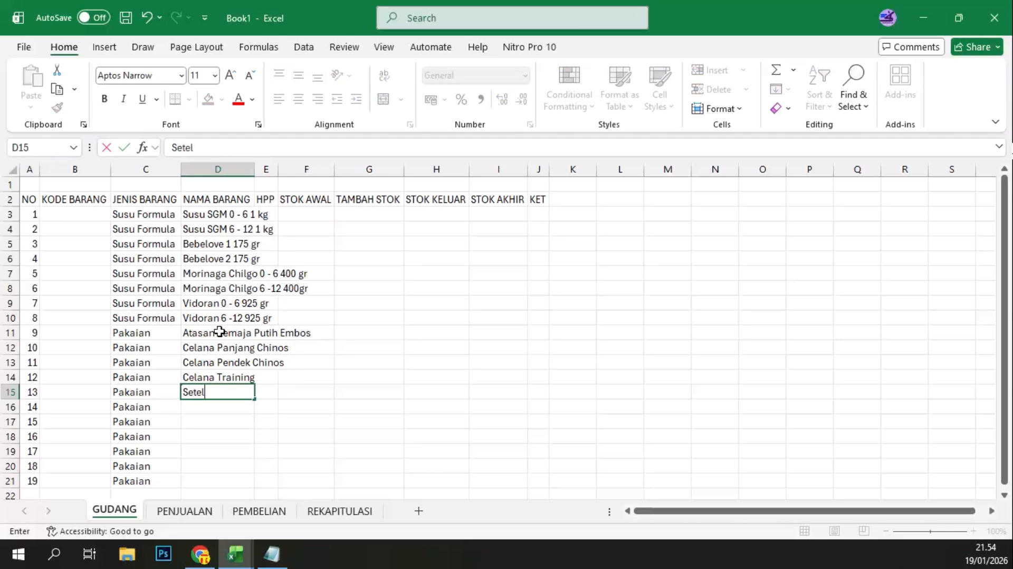
pyautogui.write('an Anak Moti')
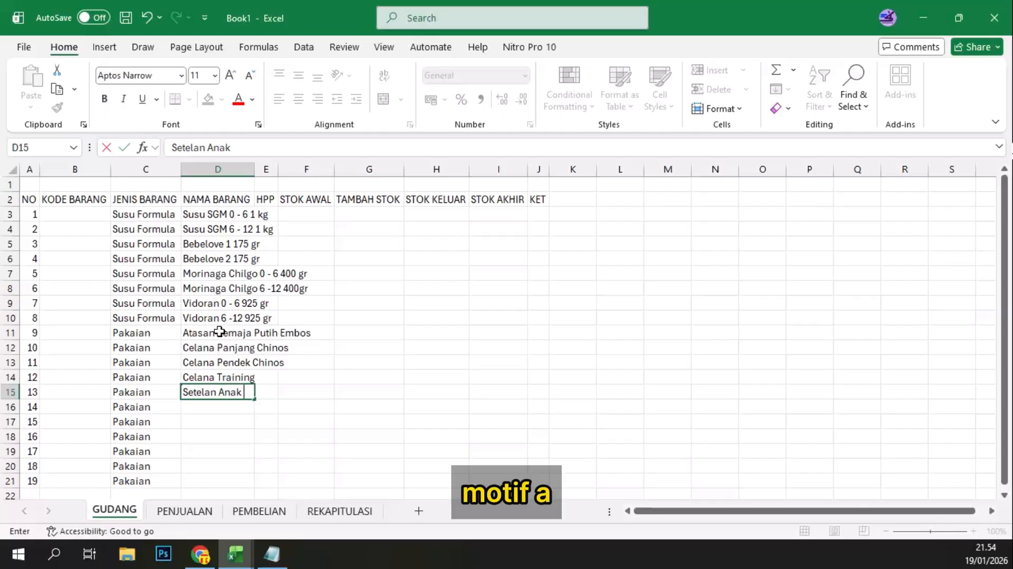
pyautogui.write('f A')
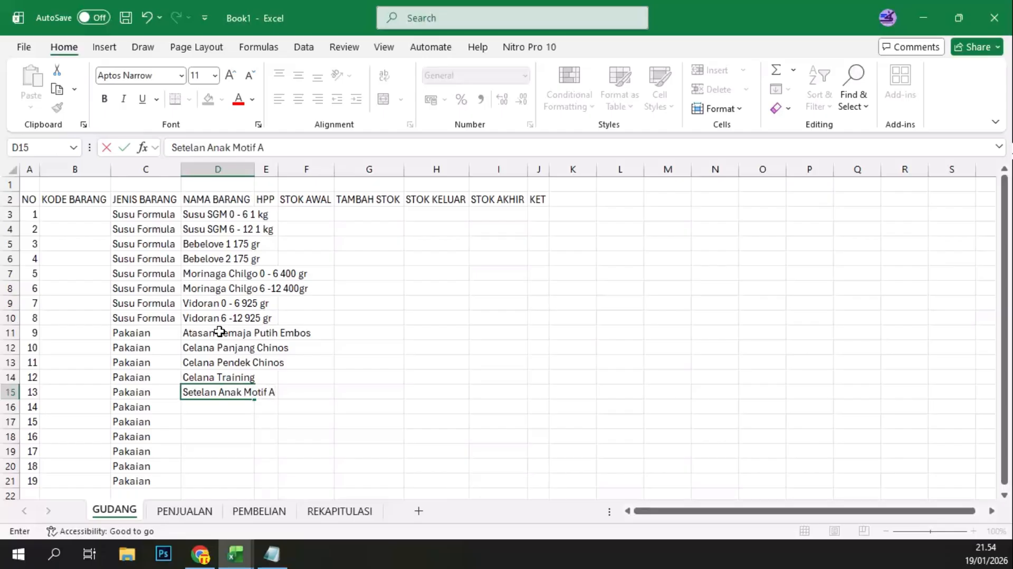
pyautogui.press('Return')
# Step: Enter the item name Setelan Dewasa Motif B in D16
pyautogui.write('Sete')
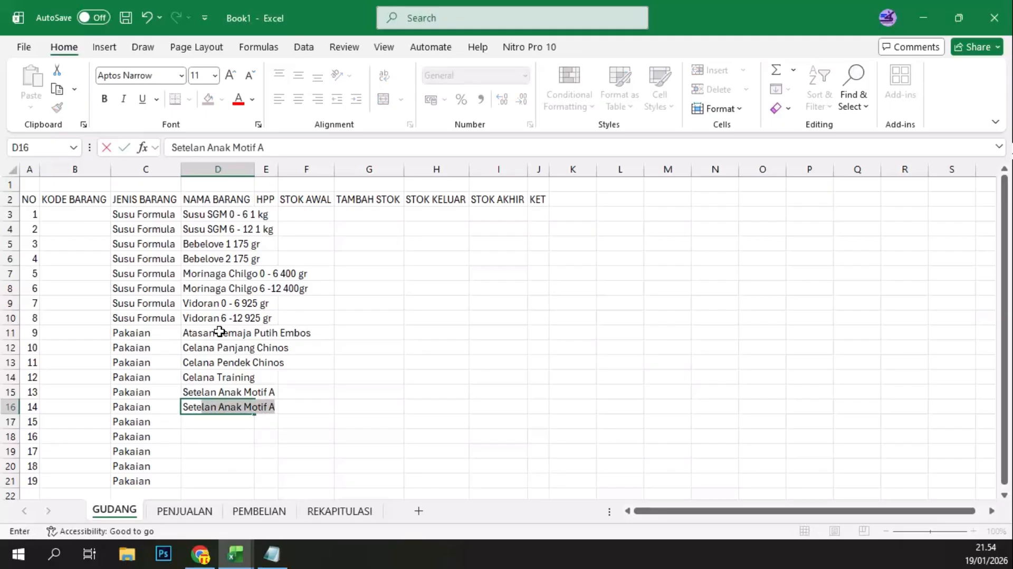
pyautogui.write('lan Dewas')
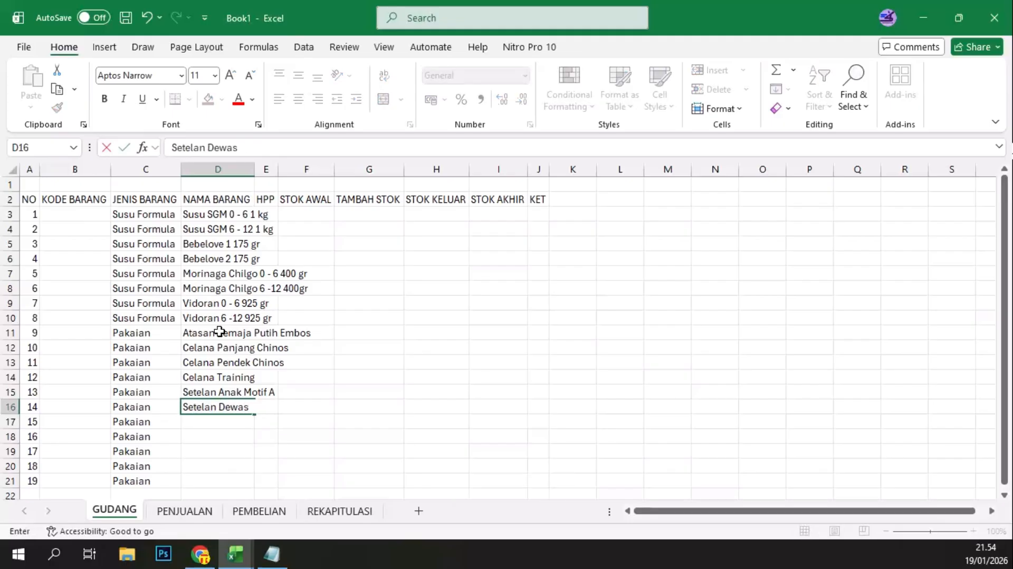
pyautogui.write('a')
pyautogui.write(' Mo')
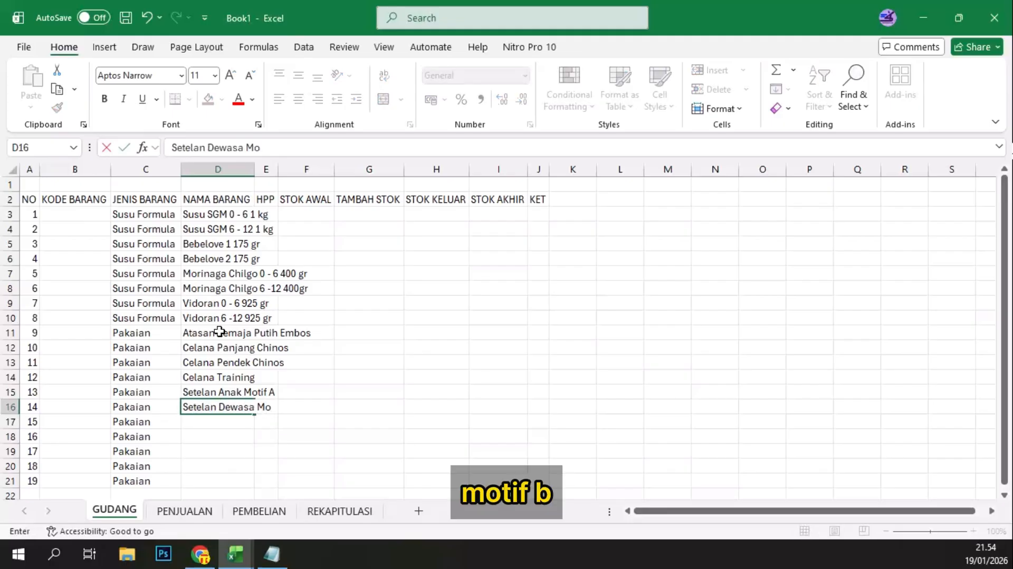
pyautogui.write('tif B')
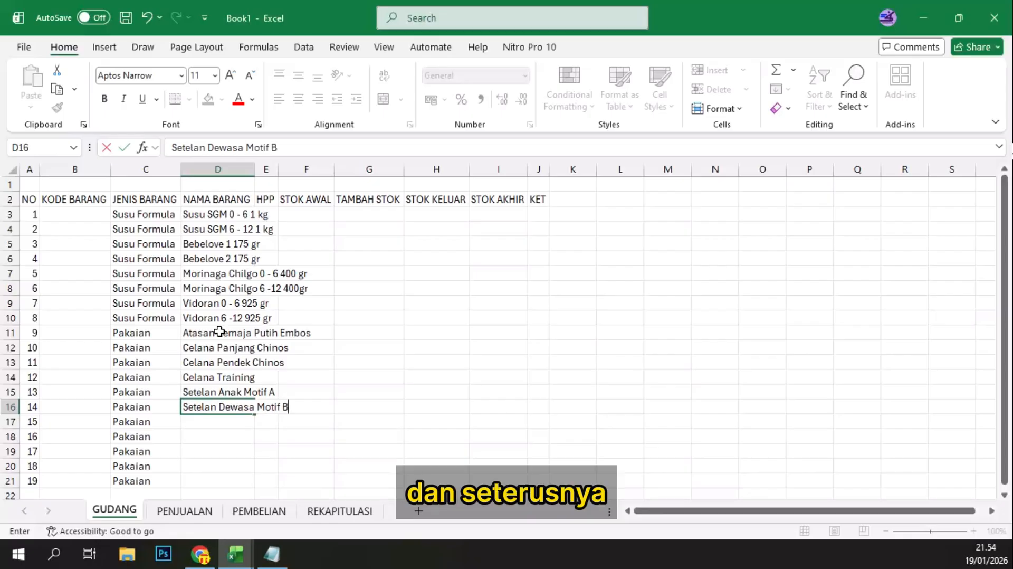
pyautogui.press('Return')
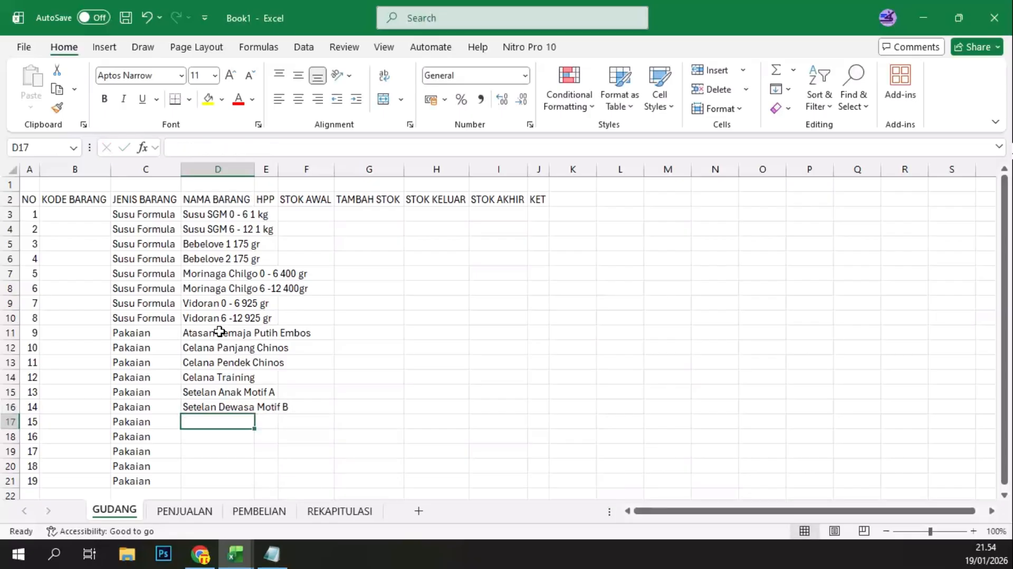
# Step: Fit the NAMA BARANG column to its item names and widen the HPP column slightly beyond the width of the JENIS BARANG column
pyautogui.doubleClick(255, 168)
pyautogui.click(335, 213)
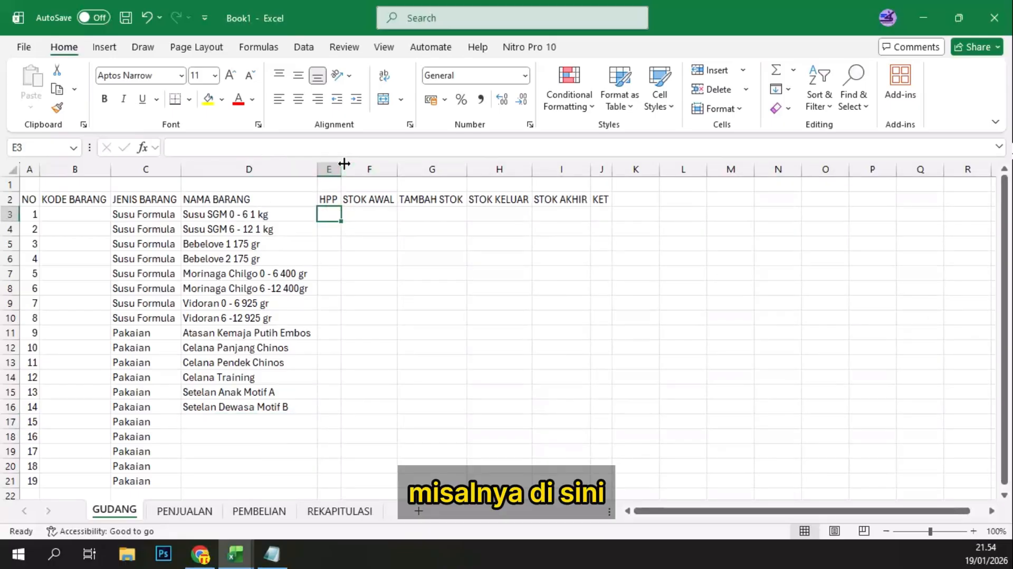
pyautogui.moveTo(341, 166); pyautogui.dragTo(406, 167)
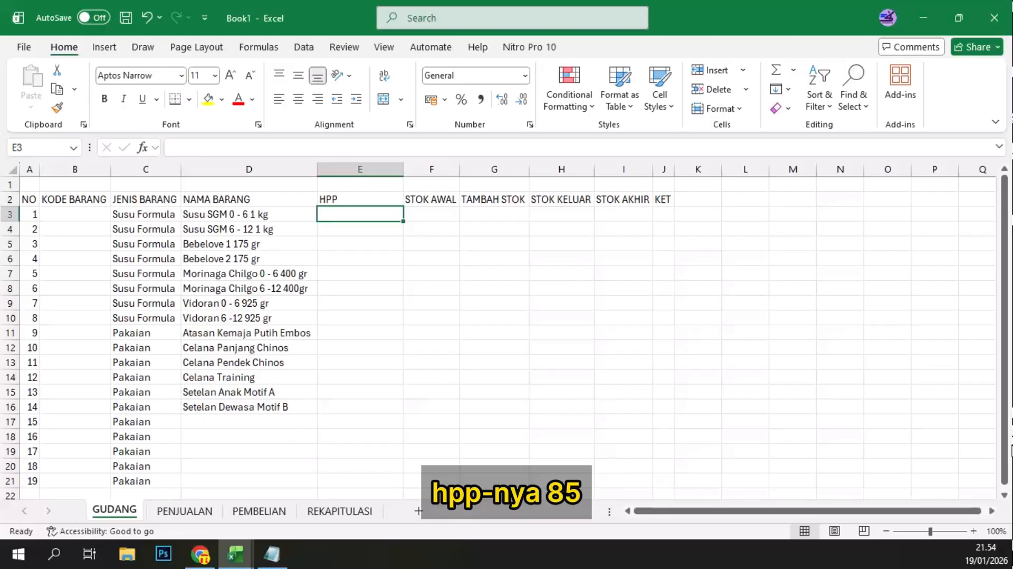
# Step: Enter an HPP of 85000 for both Susu SGM items in E3 and E4
pyautogui.write('85')
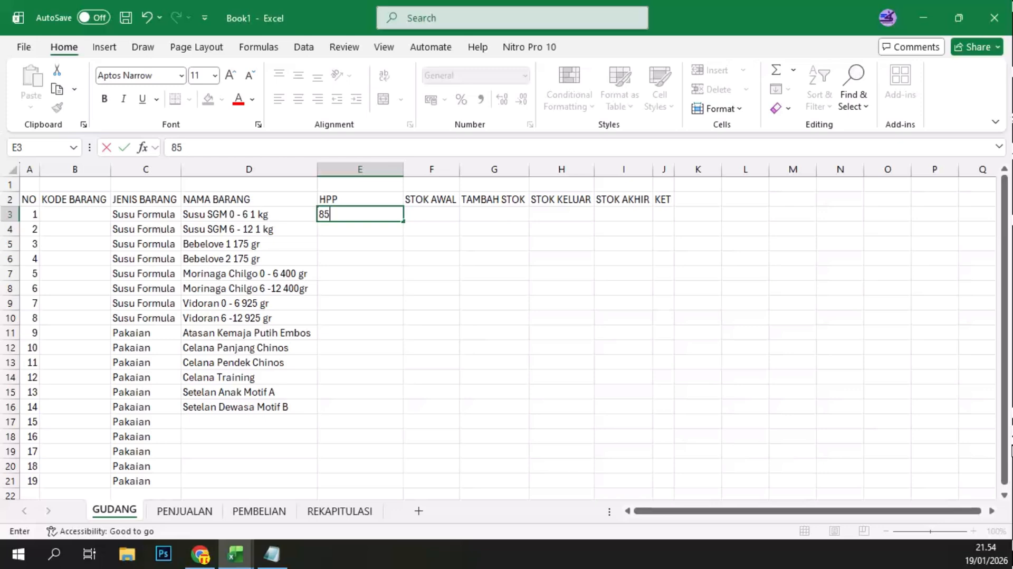
pyautogui.write('000')
pyautogui.press('Return')
pyautogui.write('850')
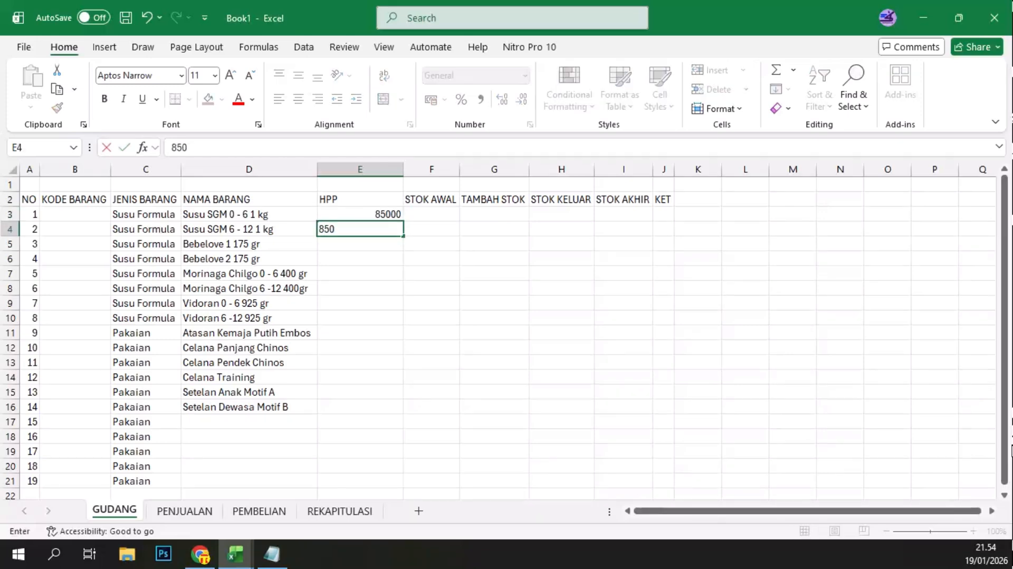
pyautogui.write('00')
pyautogui.press('Return')
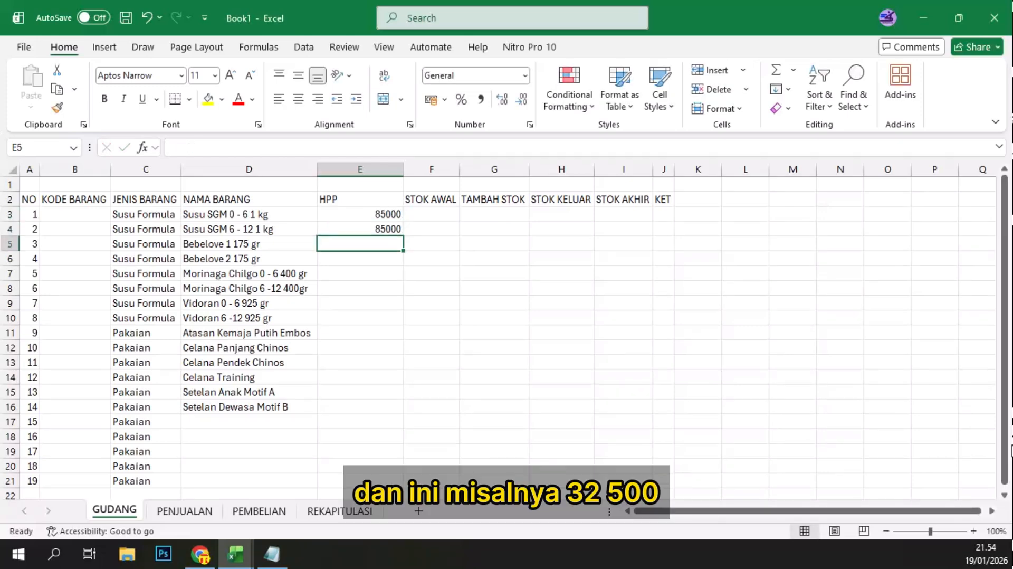
# Step: Enter an HPP of 32500 for both Bebelove items in E5 and E6
pyautogui.write('32500')
pyautogui.press('Return')
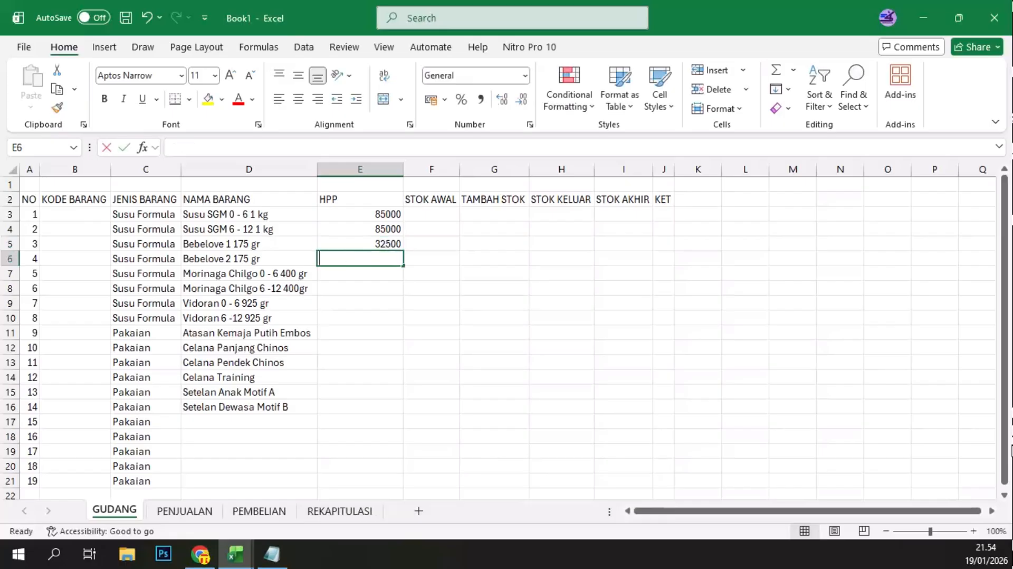
pyautogui.write('32500')
pyautogui.press('Return')
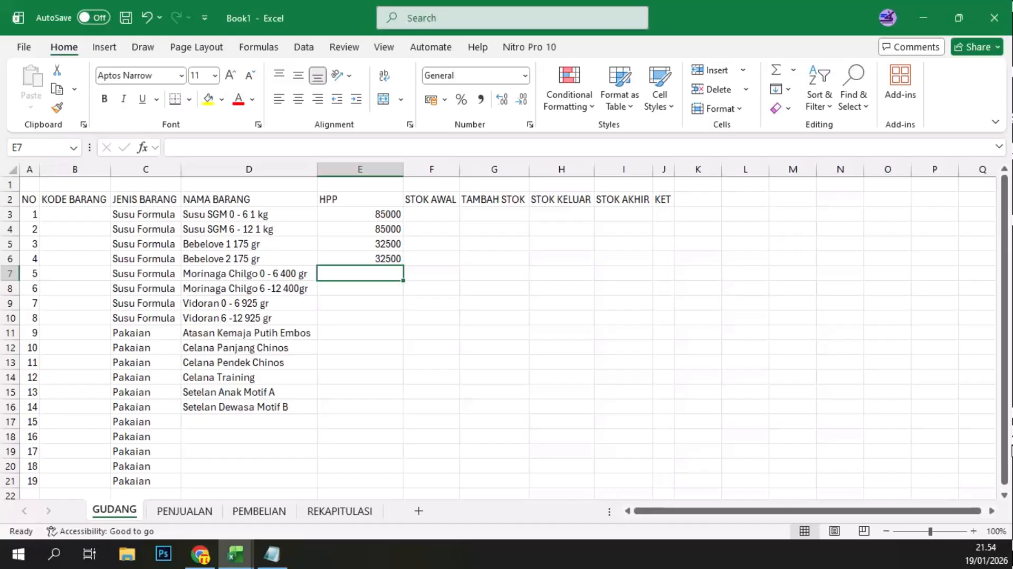
# Step: Enter an HPP of 65000 for both Morinaga Chilgo items in E7 and E8
pyautogui.write('65')
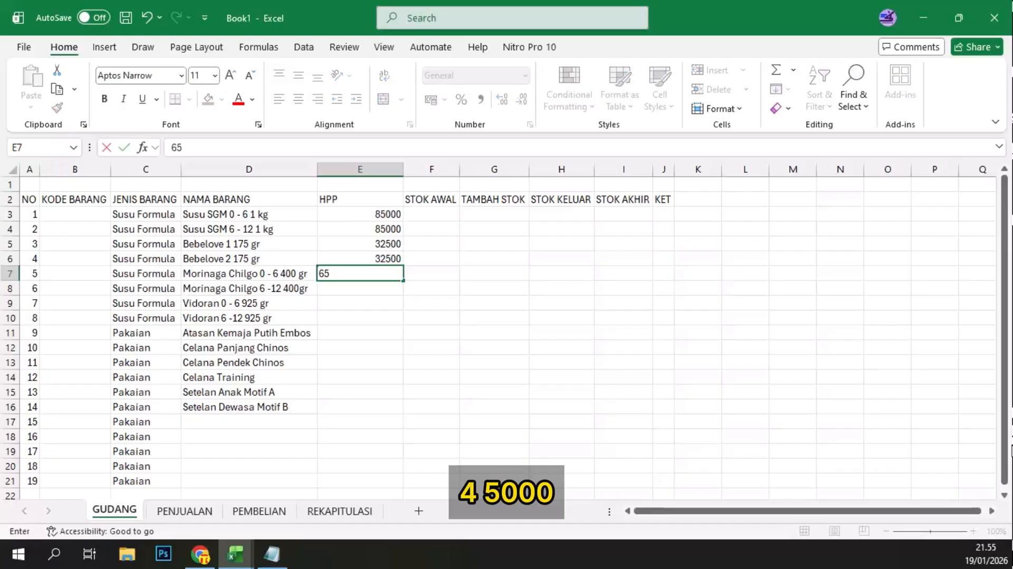
pyautogui.write('000')
pyautogui.press('Return')
pyautogui.write('650')
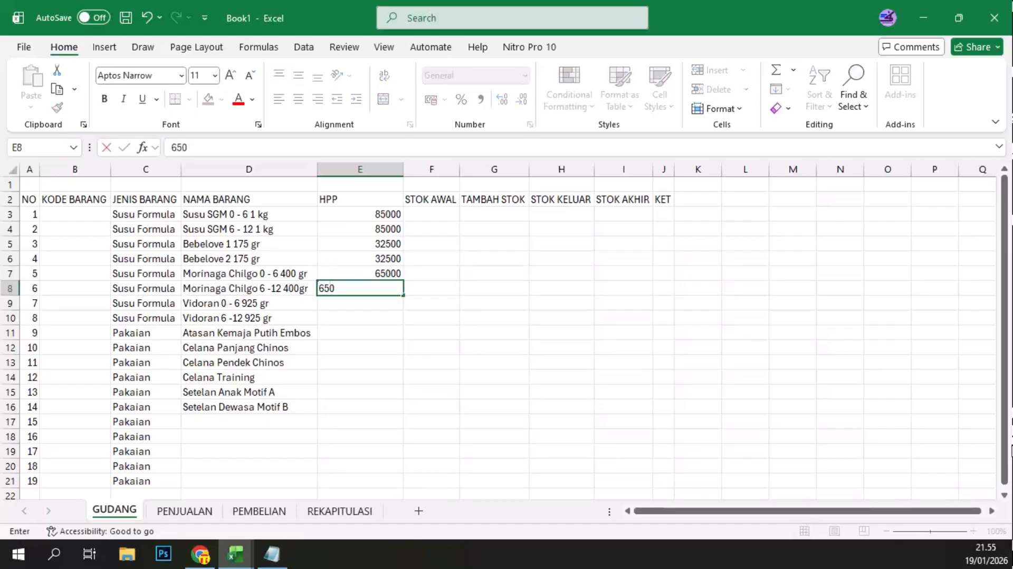
pyautogui.write('00')
pyautogui.press('Return')
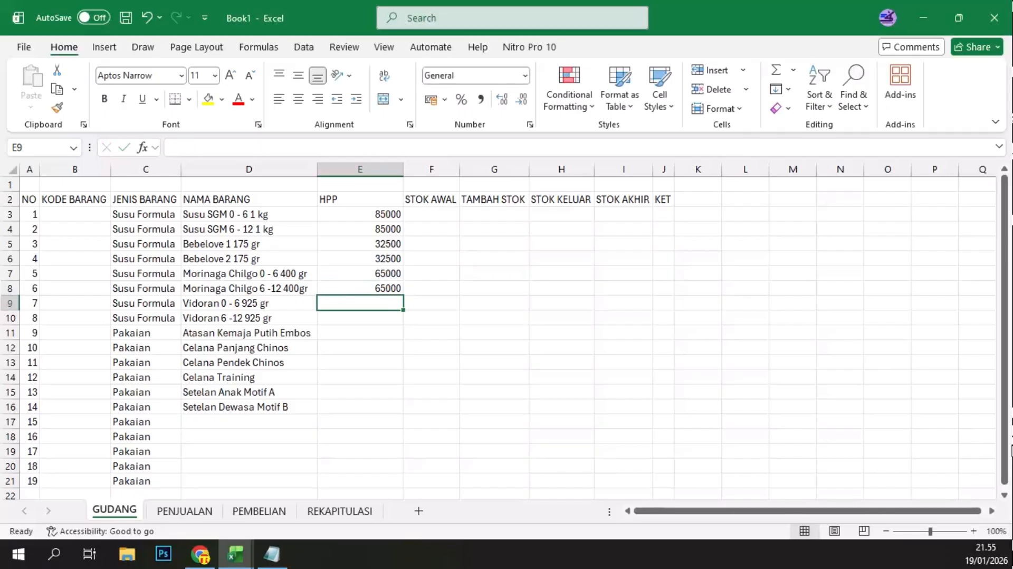
# Step: Enter an HPP of 65000 for both Vidoran items in E9 and E10
pyautogui.write('7')
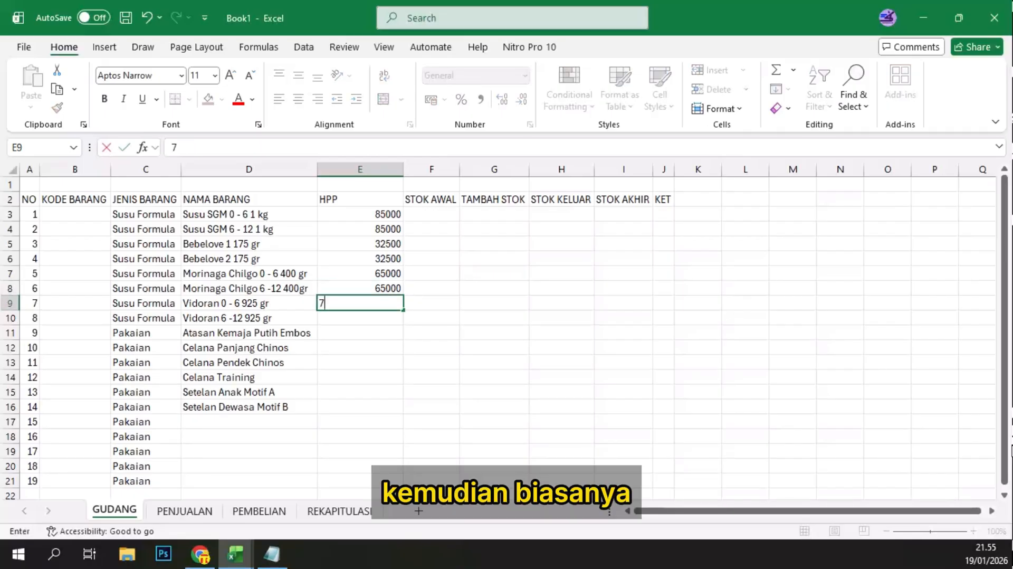
pyautogui.press('BackSpace')
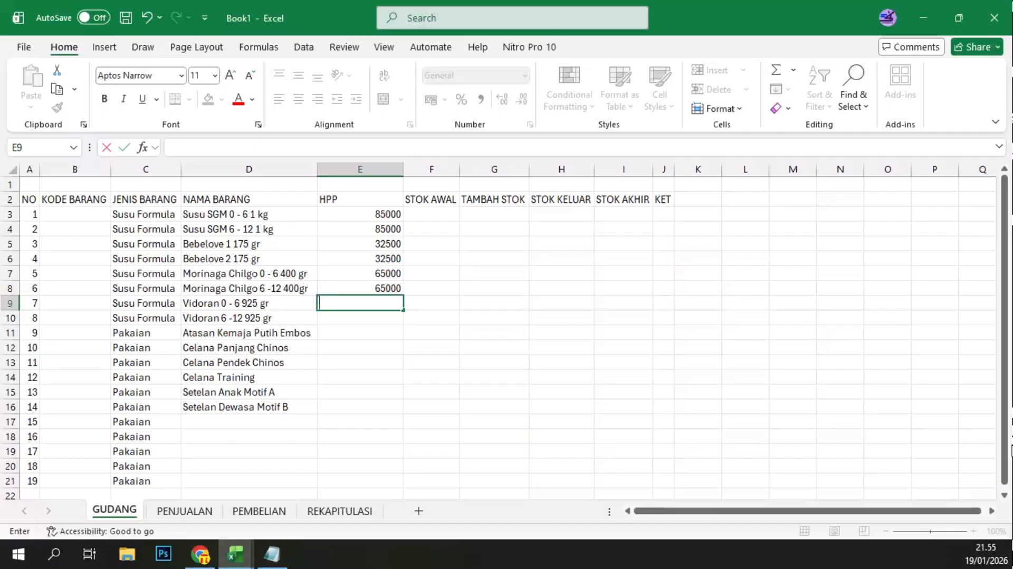
pyautogui.write('65000')
pyautogui.press('Return')
pyautogui.write('65000')
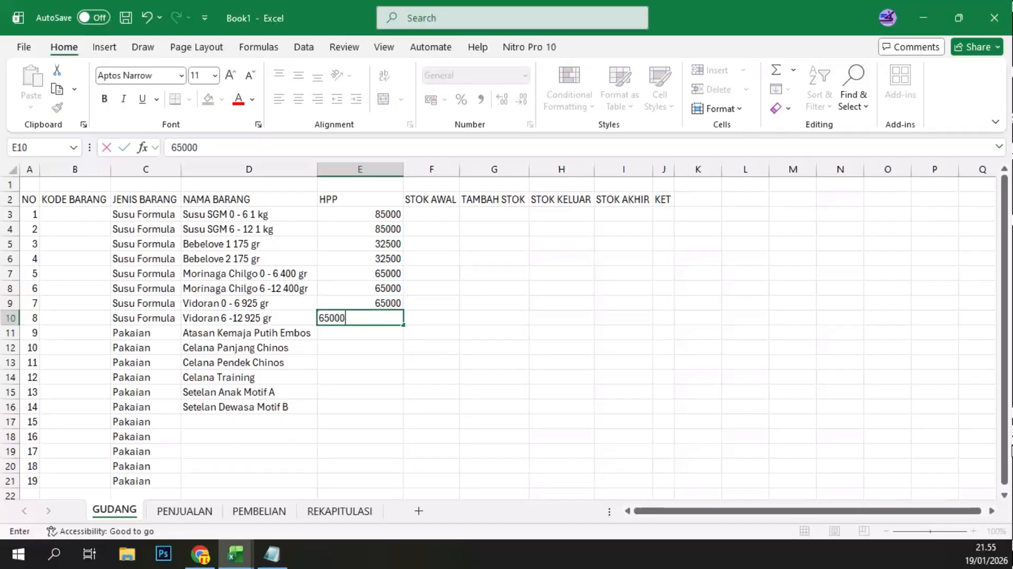
pyautogui.press('Return')
# Step: Enter the HPP 150000 for Atasan Kemaja Putih Embos in E11 and 95000 for Celana Panjang Chinos in E12
pyautogui.write('15')
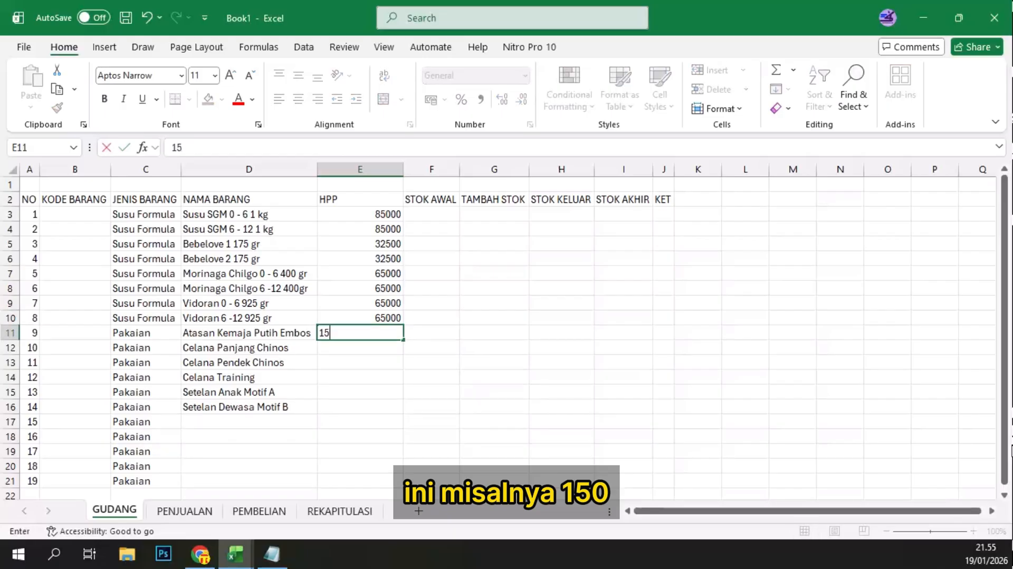
pyautogui.write('000')
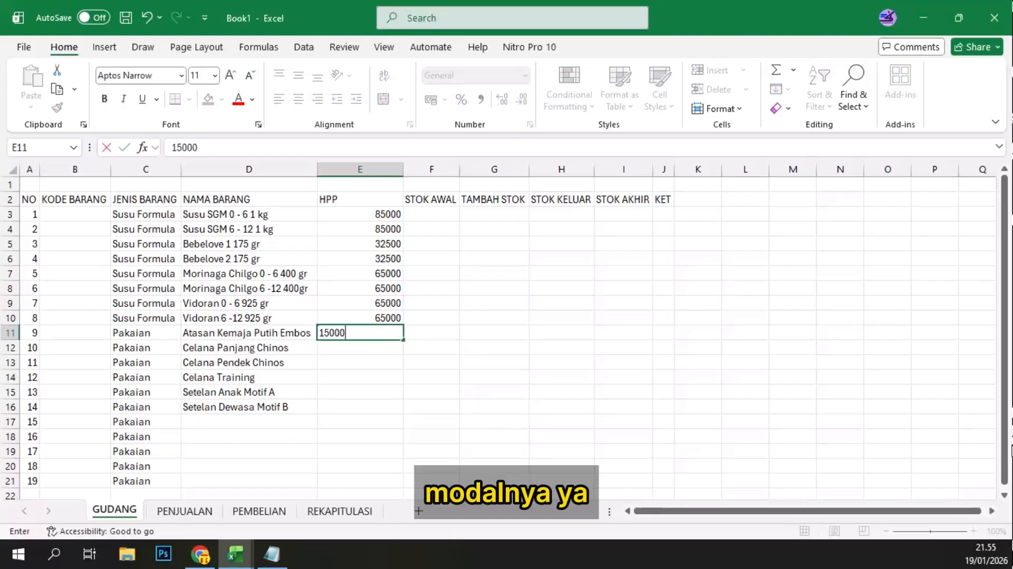
pyautogui.write('0')
pyautogui.press('Return')
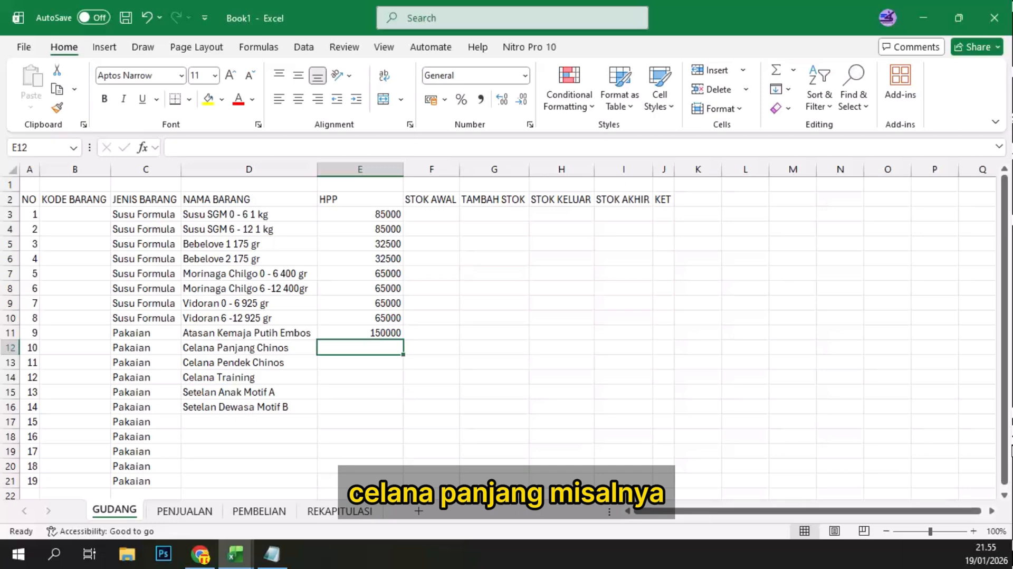
pyautogui.write('95000')
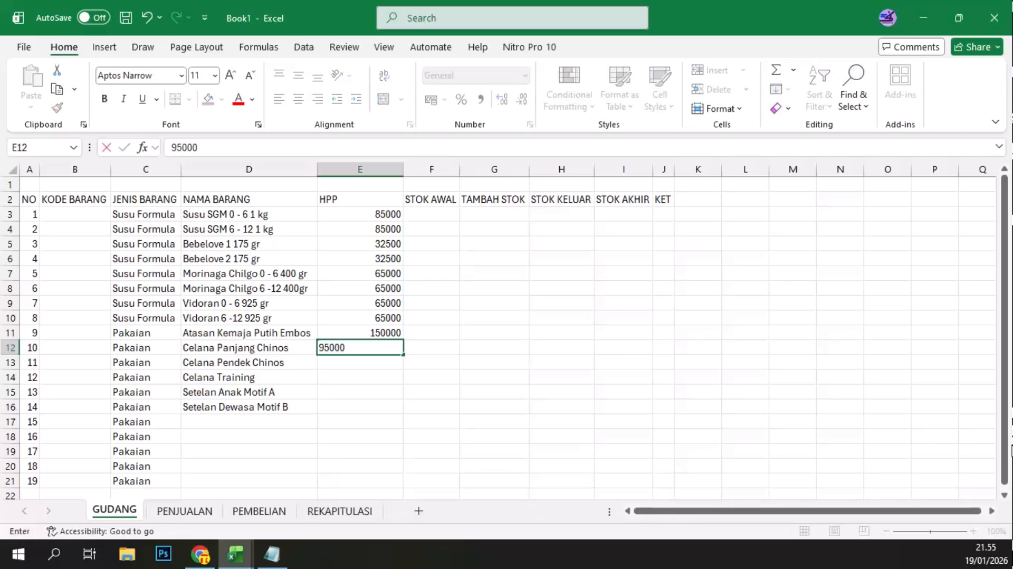
pyautogui.press('Return')
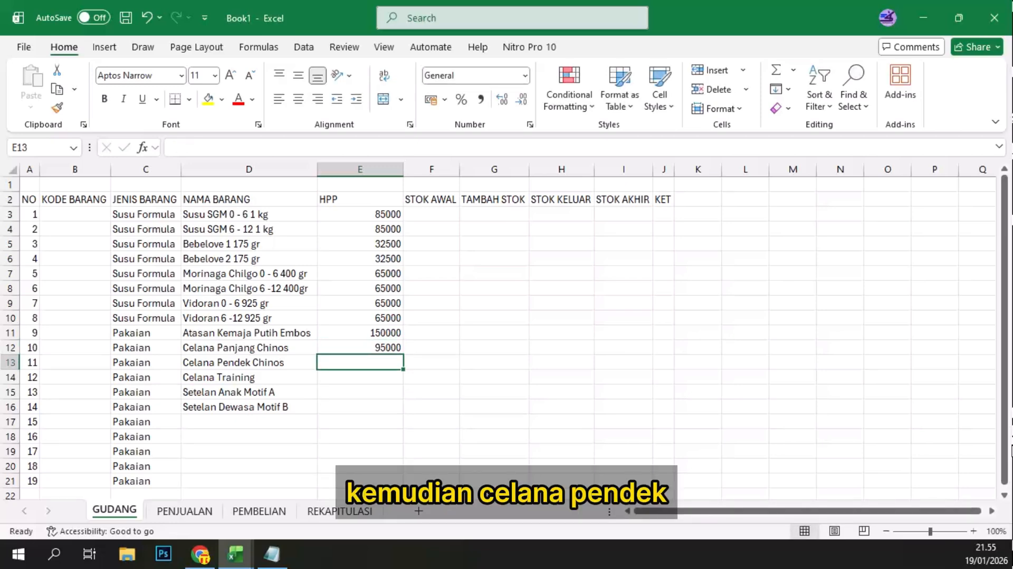
# Step: Enter the HPP 50000 for Celana Pendek Chinos in E13 and 35000 for Celana Training in E14
pyautogui.write('50000')
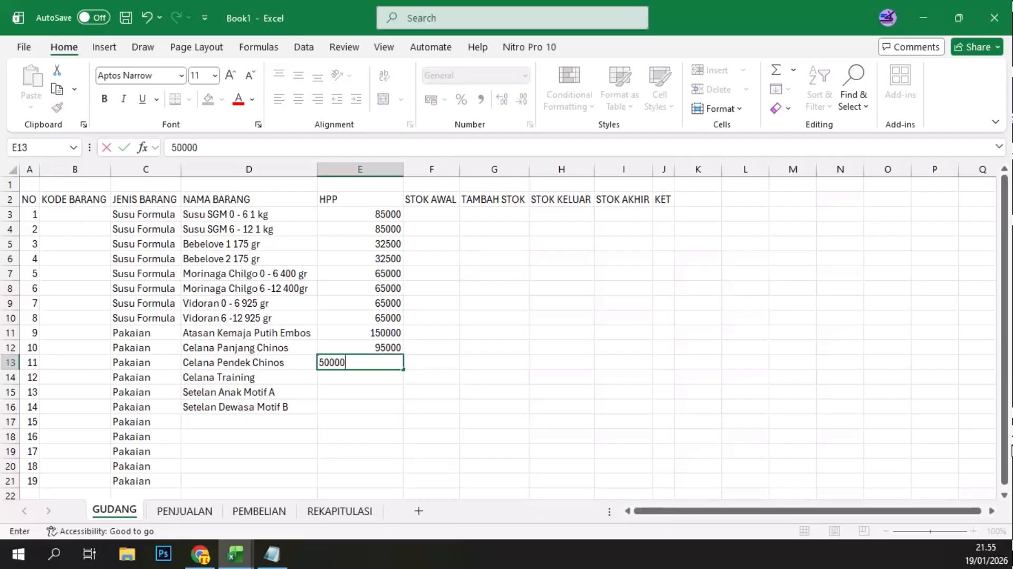
pyautogui.press('Return')
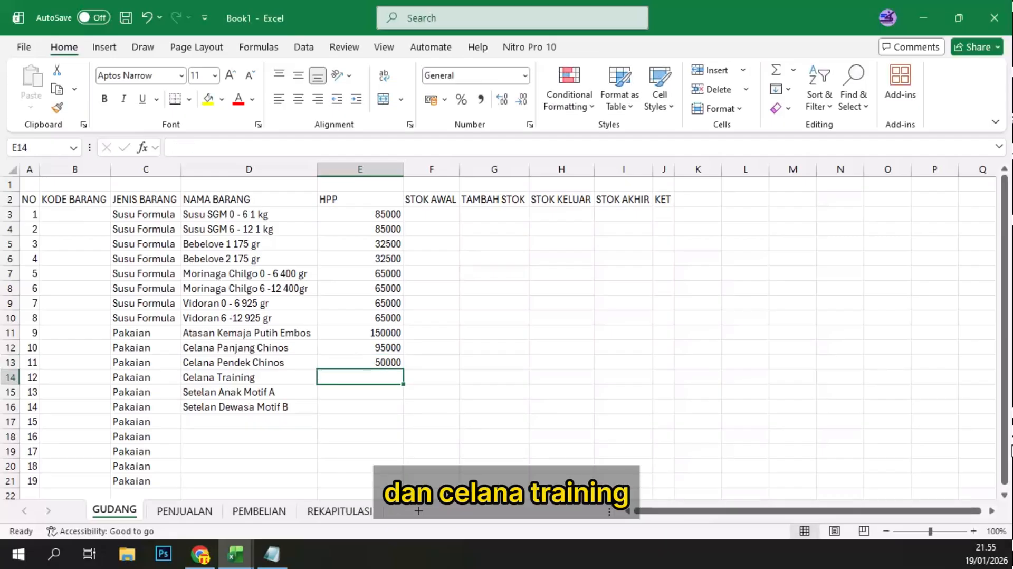
pyautogui.write('350')
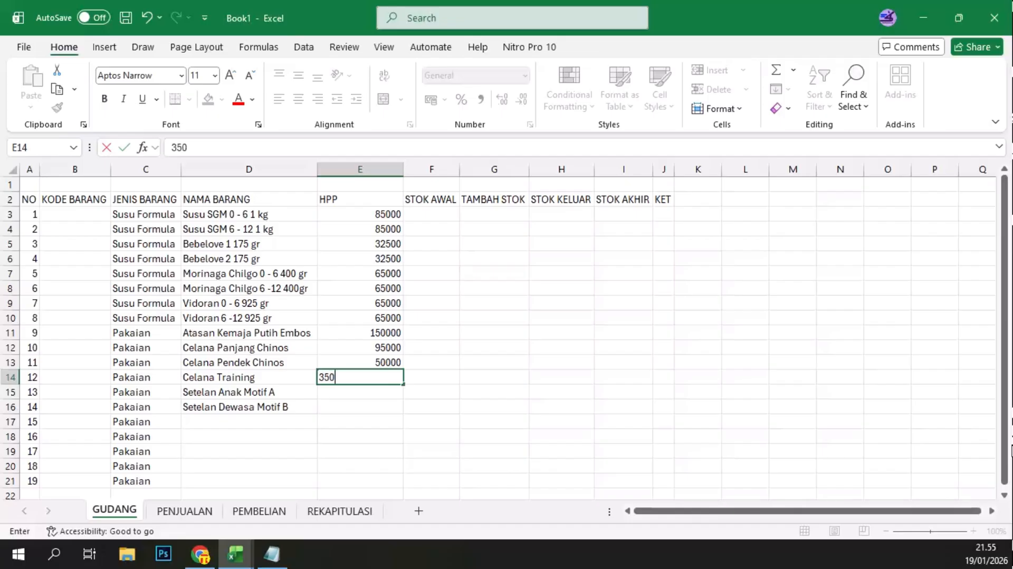
pyautogui.write('00')
pyautogui.press('Return')
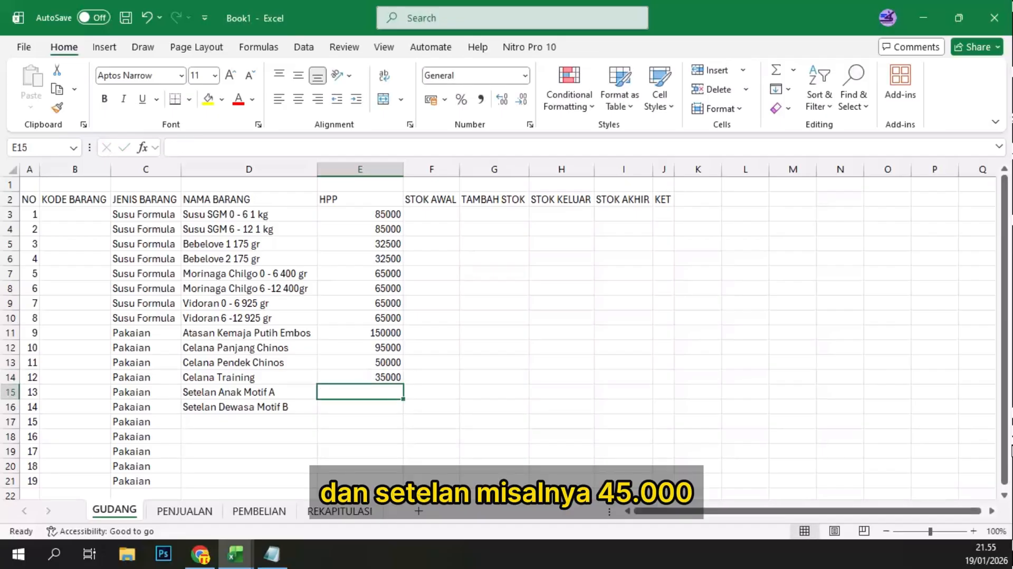
# Step: Enter the HPP 45000 for Setelan Anak Motif A in E15 and 95000 for Setelan Dewasa Motif B in E16
pyautogui.write('45000')
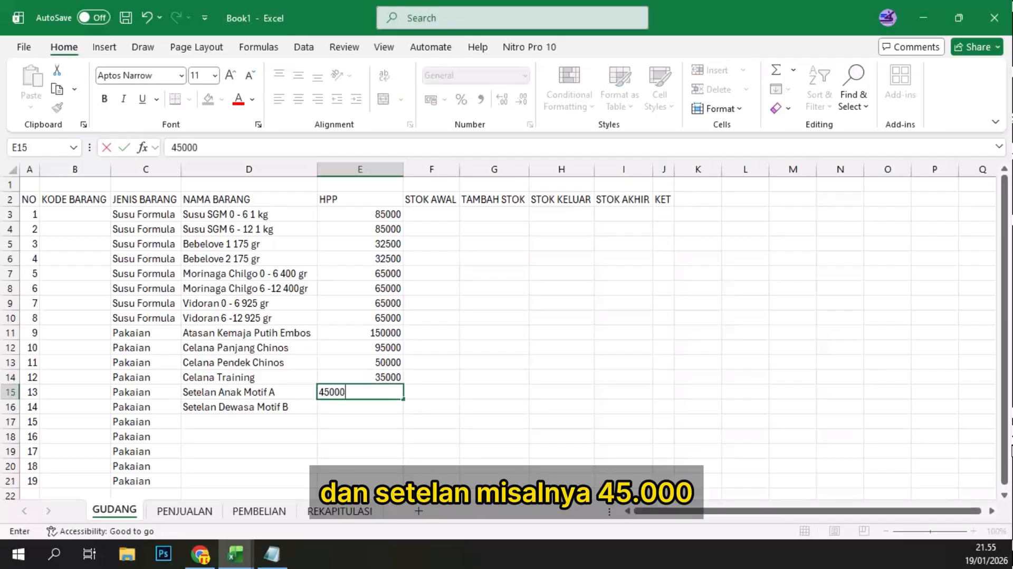
pyautogui.press('Return')
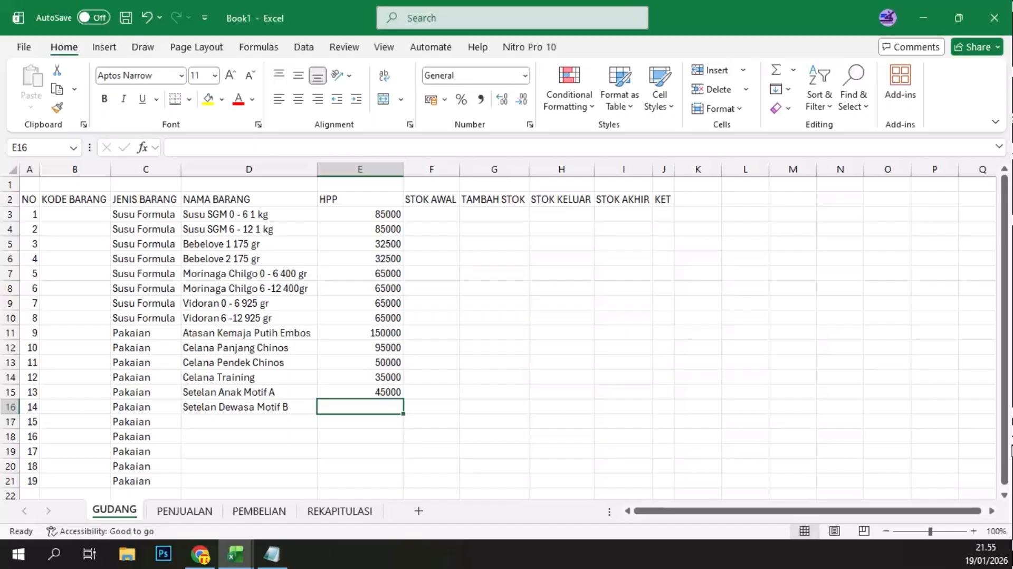
pyautogui.write('95000')
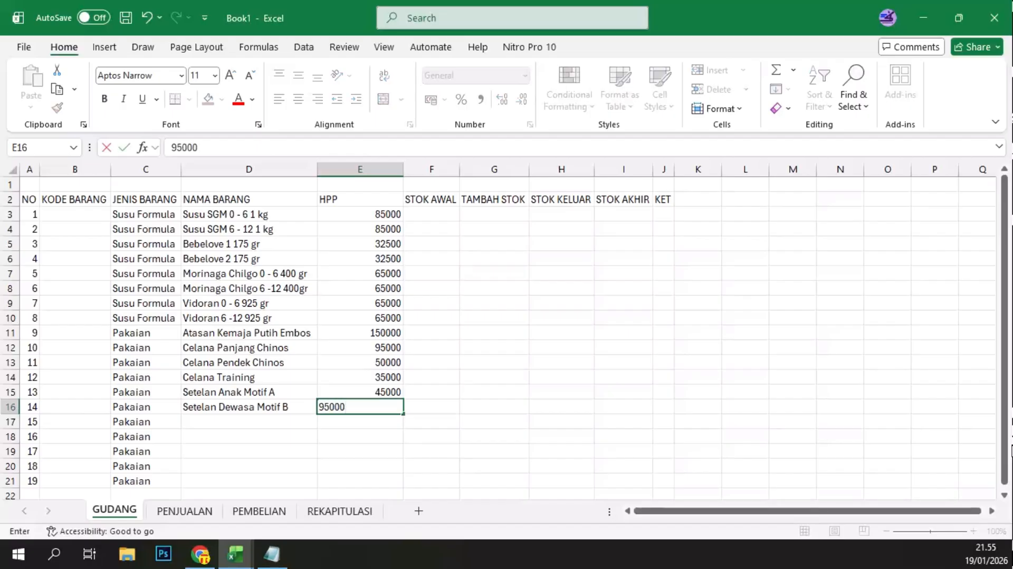
pyautogui.press('Return')
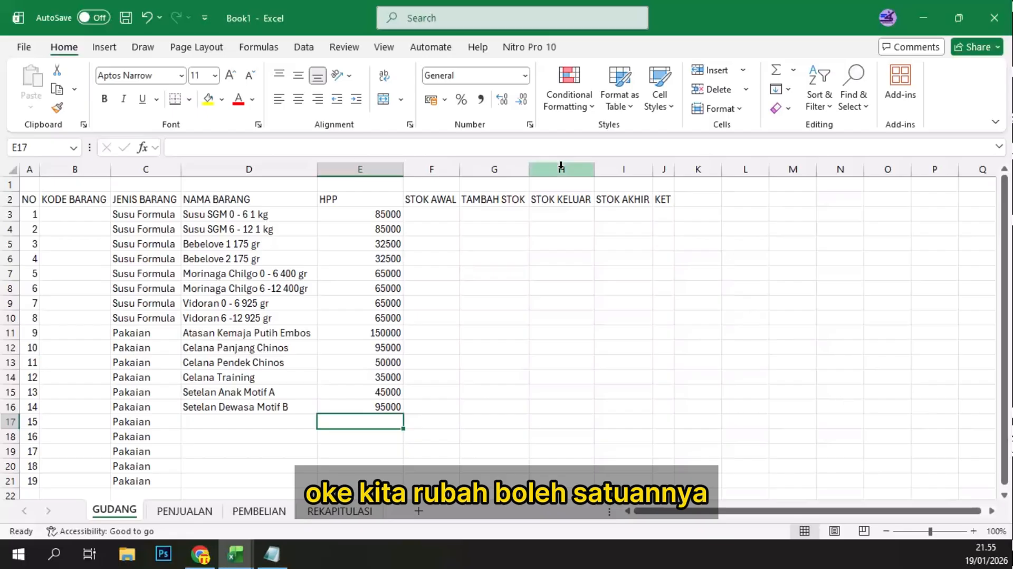
# Step: Apply the Accounting number format to the whole HPP column E
pyautogui.click(359, 169)
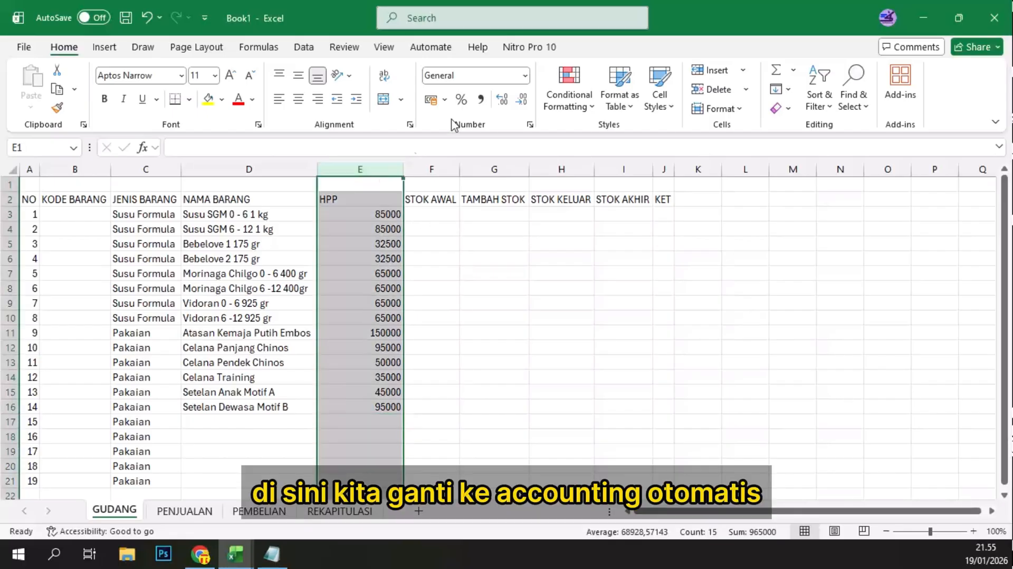
pyautogui.click(526, 78)
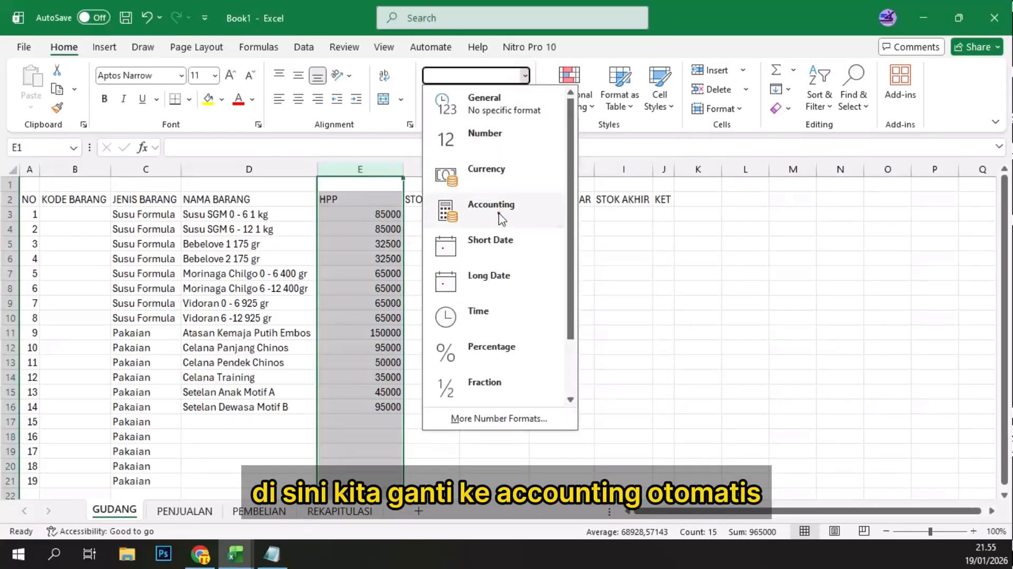
pyautogui.click(530, 216)
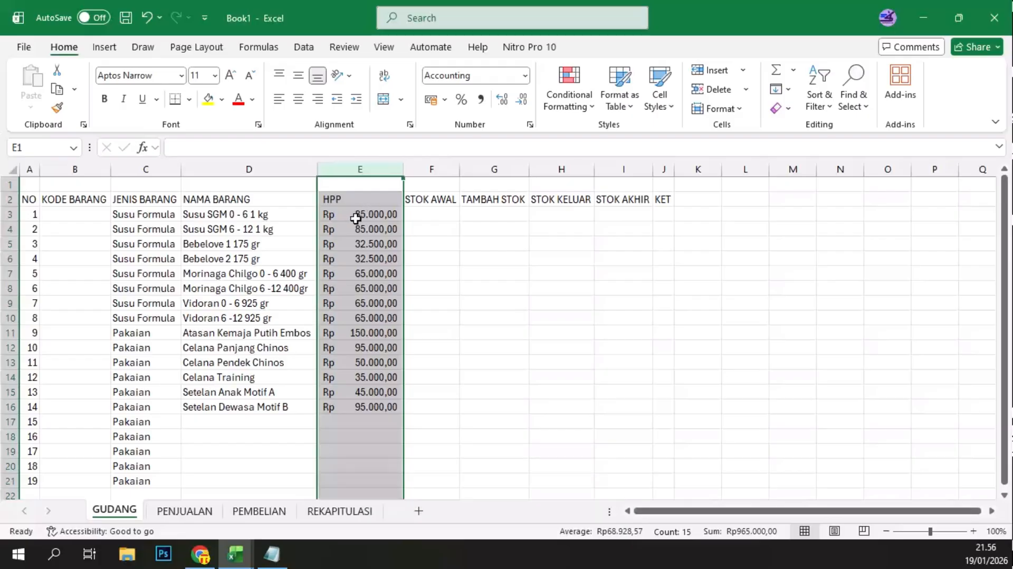
# Step: Enter 0 as STOK AWAL in F3 and fill it down to F16
pyautogui.click(432, 214)
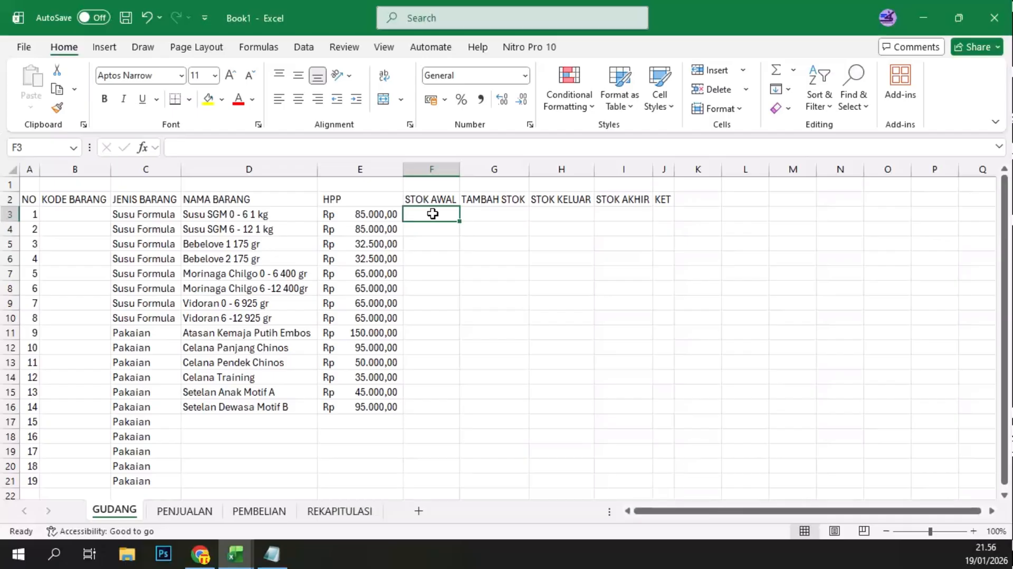
pyautogui.write('0')
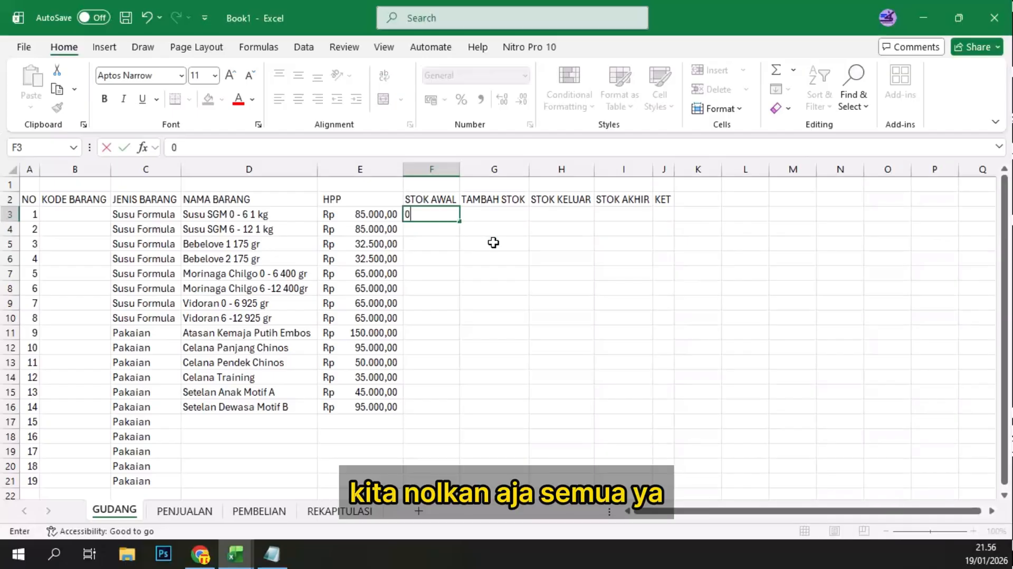
pyautogui.press('Return')
pyautogui.click(455, 214)
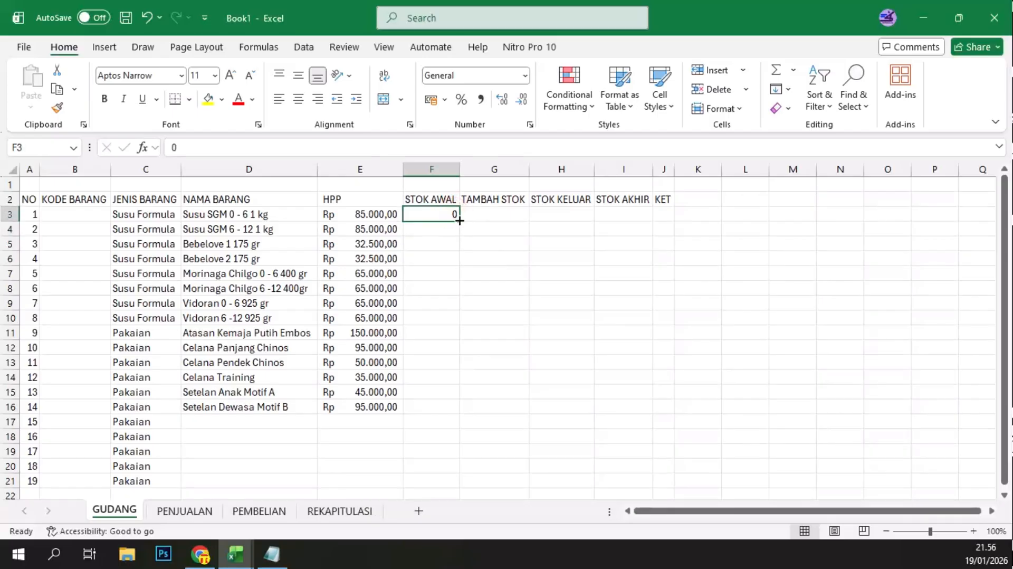
pyautogui.moveTo(459, 220); pyautogui.dragTo(448, 414)
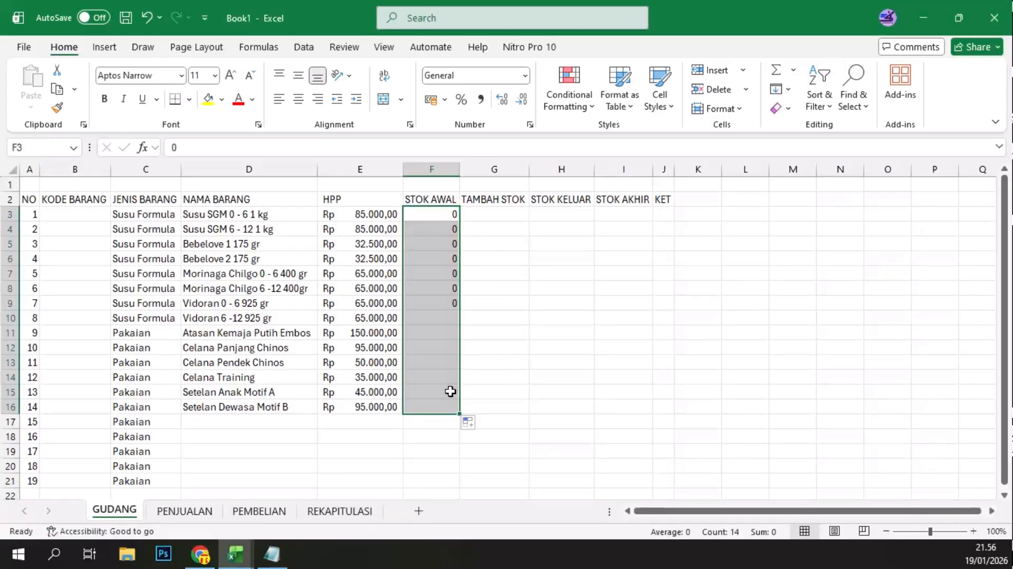
# Step: Enter the TAMBAH STOK formula =SUMIF(Pembelian;B3;PEMBELIAN!E3:E21) in G3, using the named range Pembelian and the JUMLAH cells
pyautogui.click(495, 214)
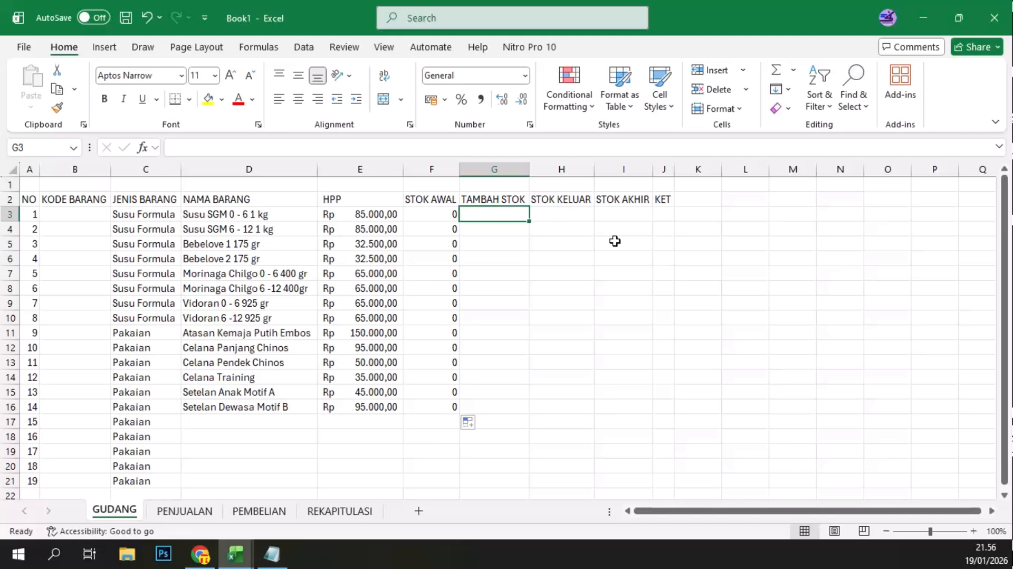
pyautogui.write('=')
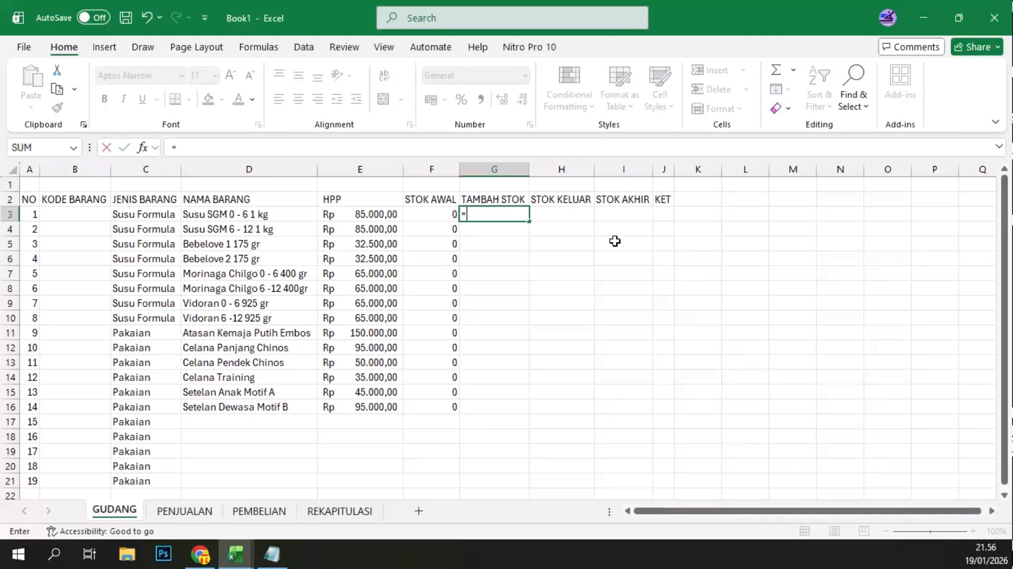
pyautogui.write('sumif')
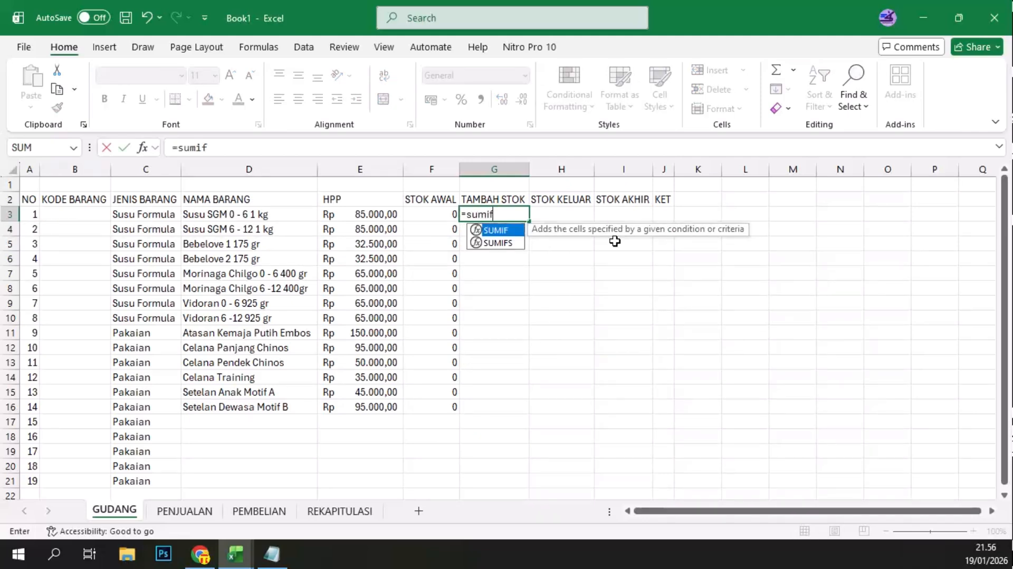
pyautogui.write('(')
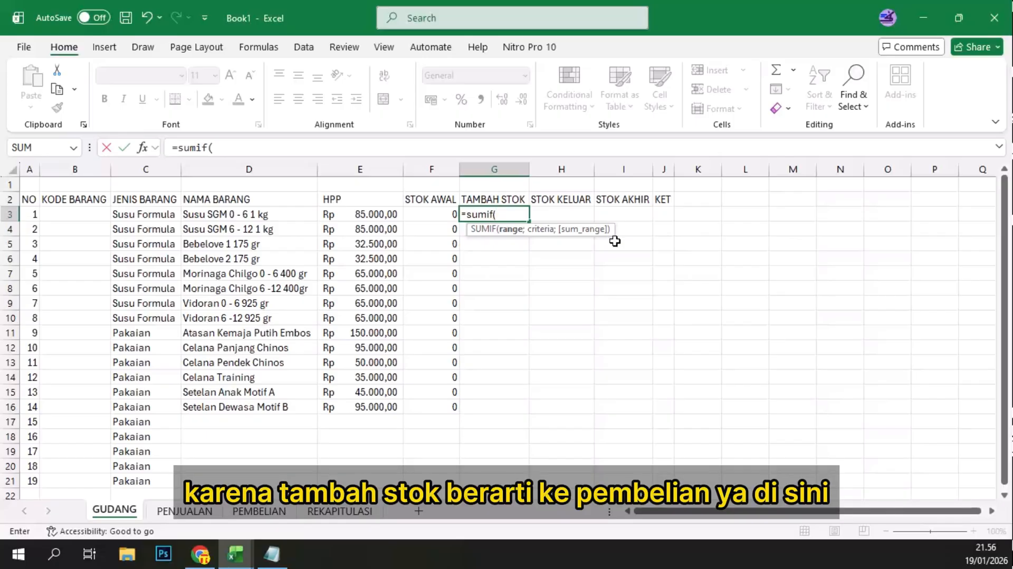
pyautogui.write('Pe')
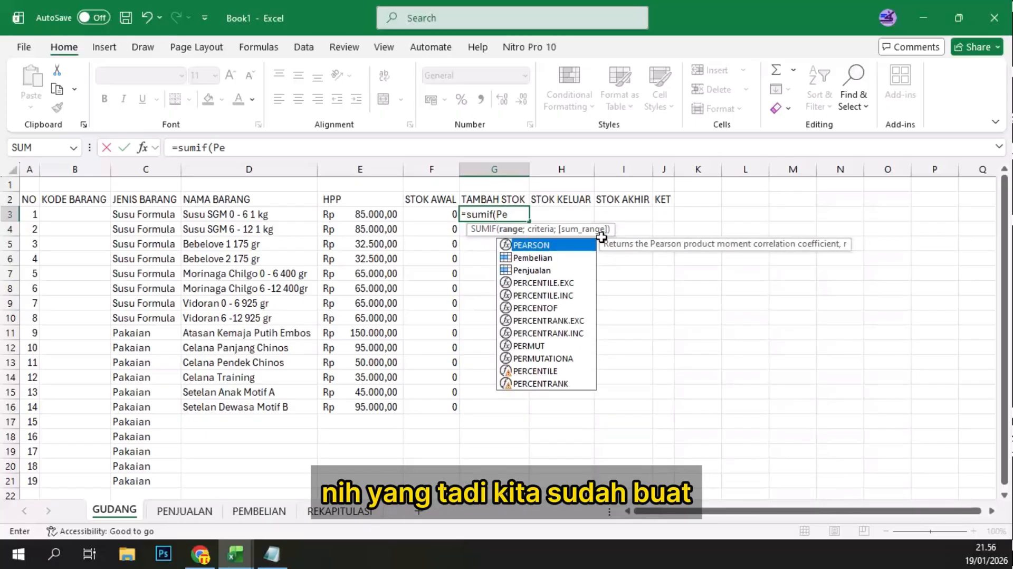
pyautogui.doubleClick(530, 258)
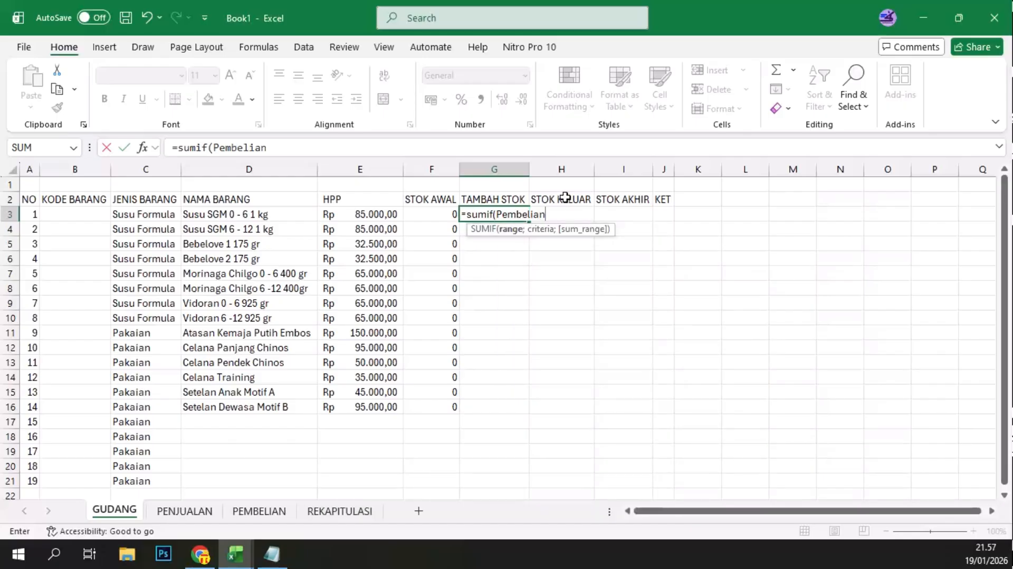
pyautogui.write(';')
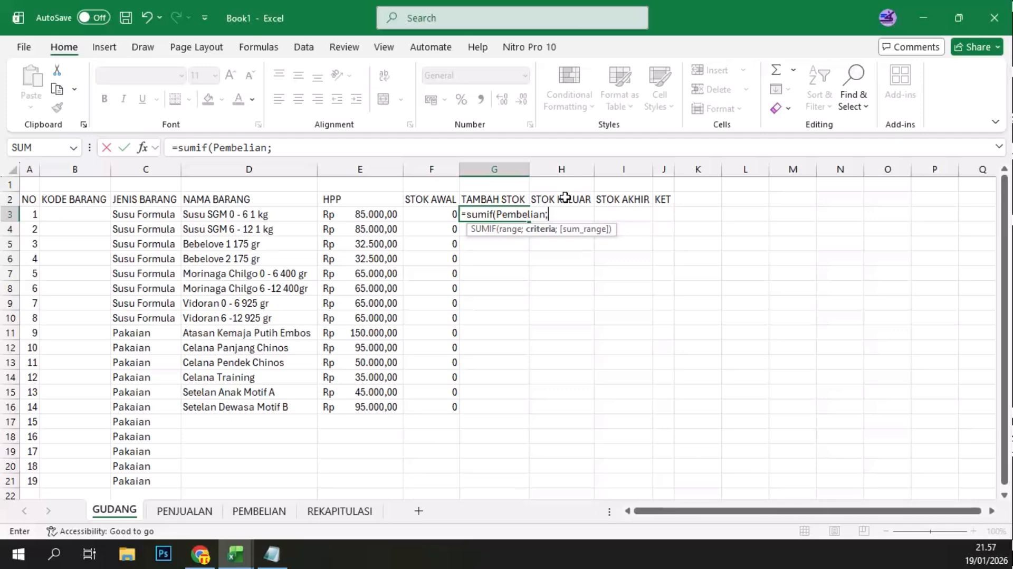
pyautogui.click(67, 216)
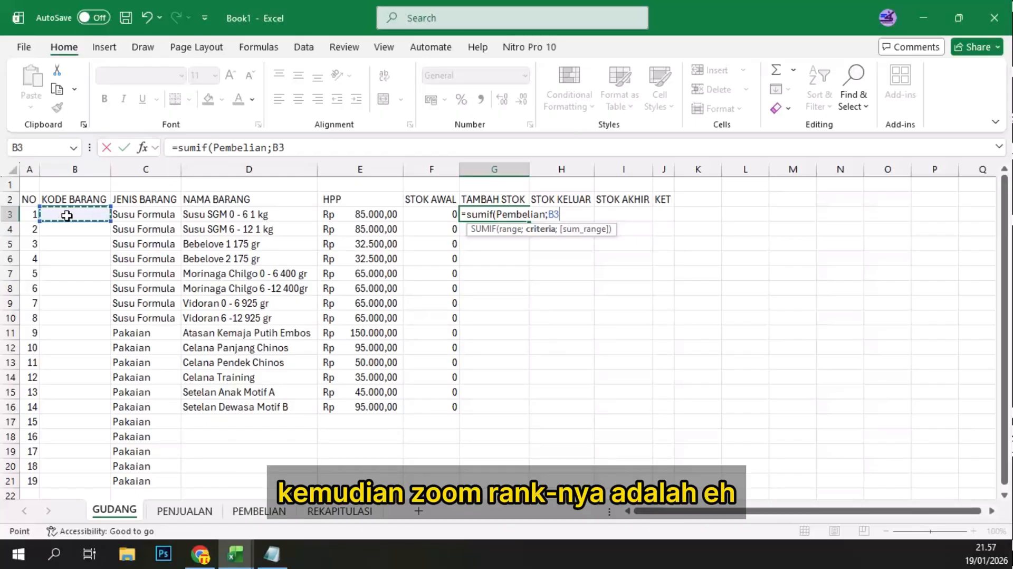
pyautogui.write(';')
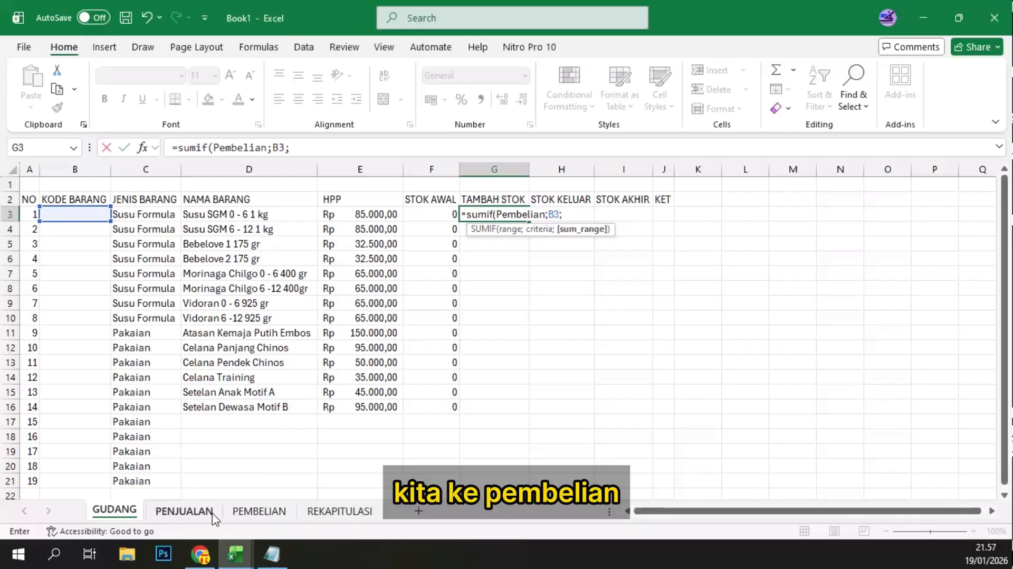
pyautogui.click(257, 511)
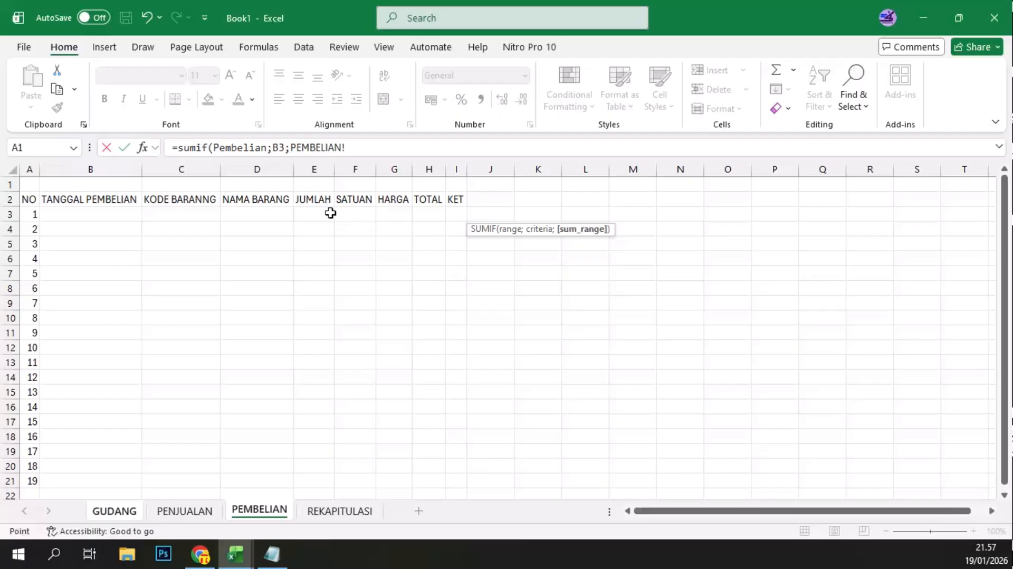
pyautogui.click(321, 213)
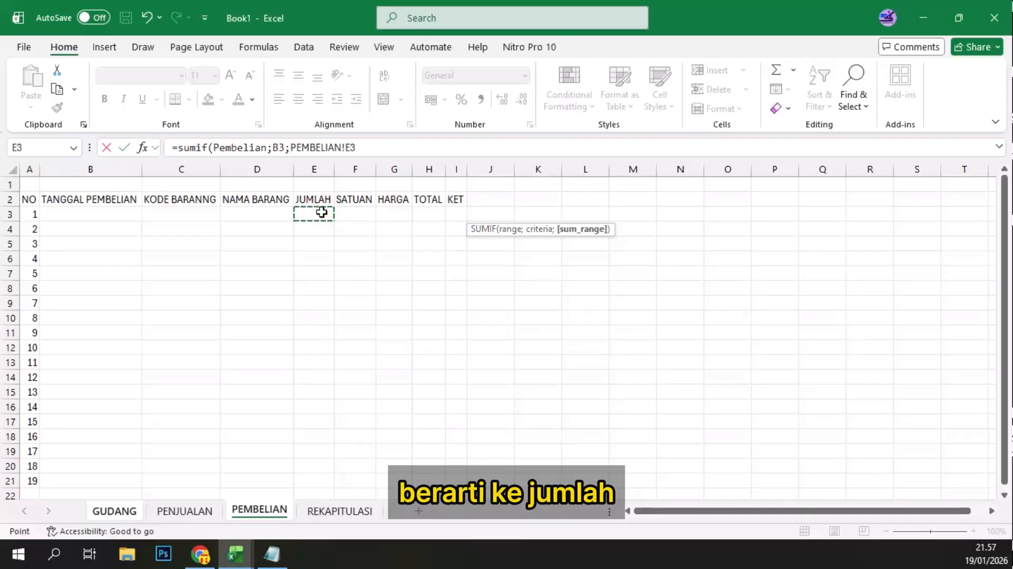
pyautogui.keyDown('shift'); pyautogui.click(323, 482); pyautogui.keyUp('shift')
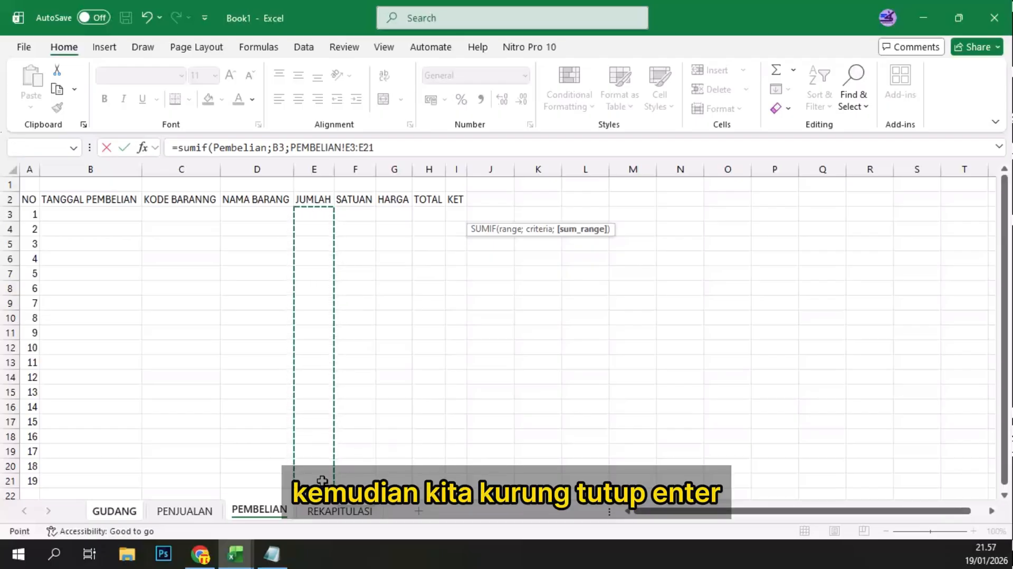
pyautogui.write(')')
pyautogui.press('Return')
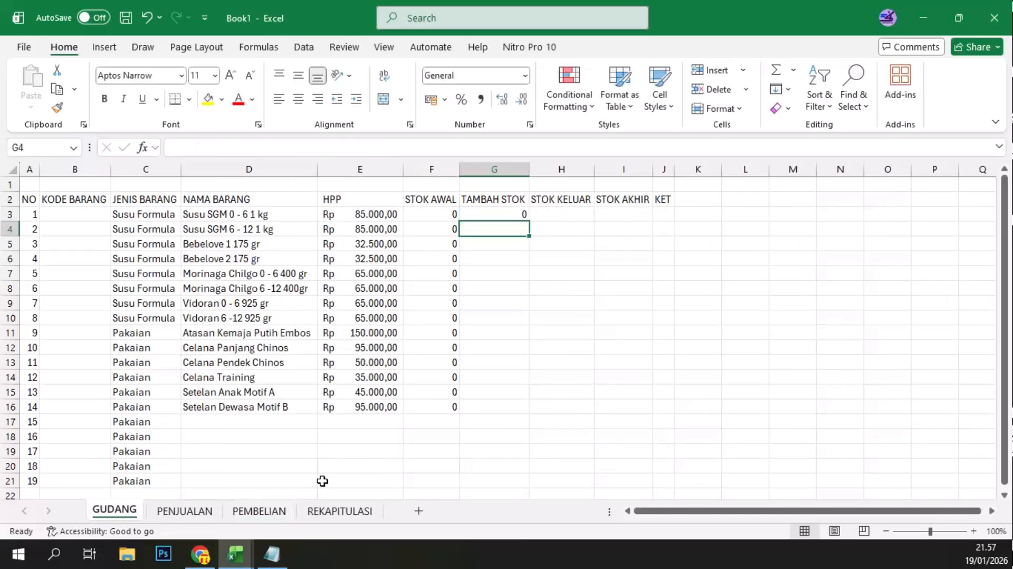
# Step: Fill the TAMBAH STOK formula from G3 down to G16 and check the references in the copied formulas
pyautogui.click(503, 210)
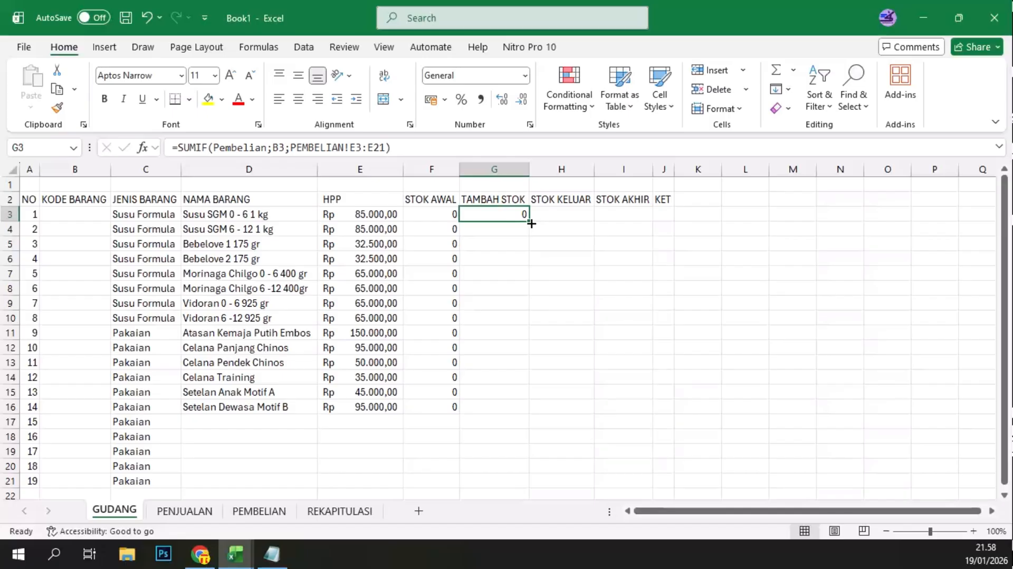
pyautogui.moveTo(531, 224); pyautogui.dragTo(523, 410)
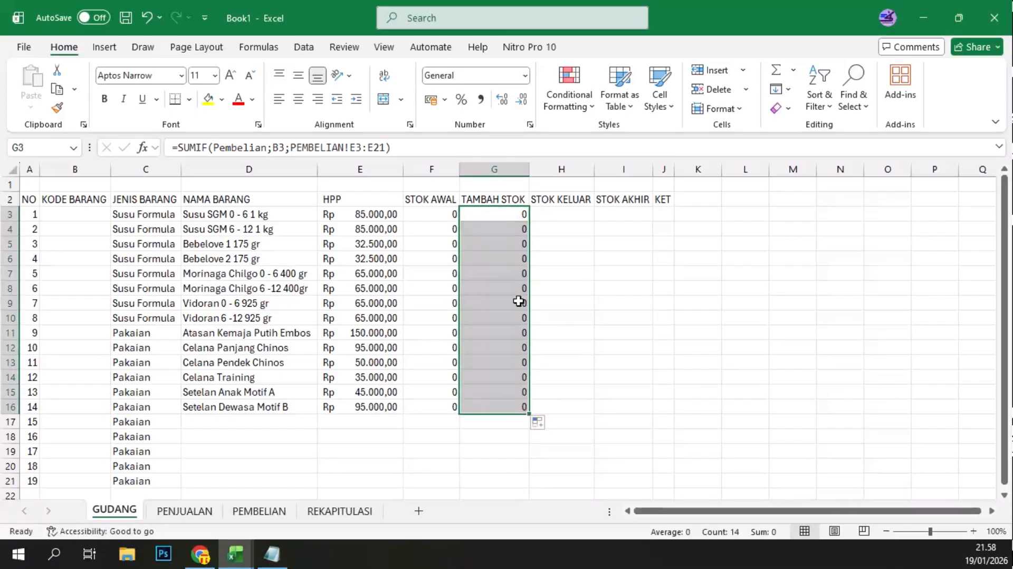
pyautogui.click(489, 218)
pyautogui.click(506, 244)
pyautogui.click(509, 290)
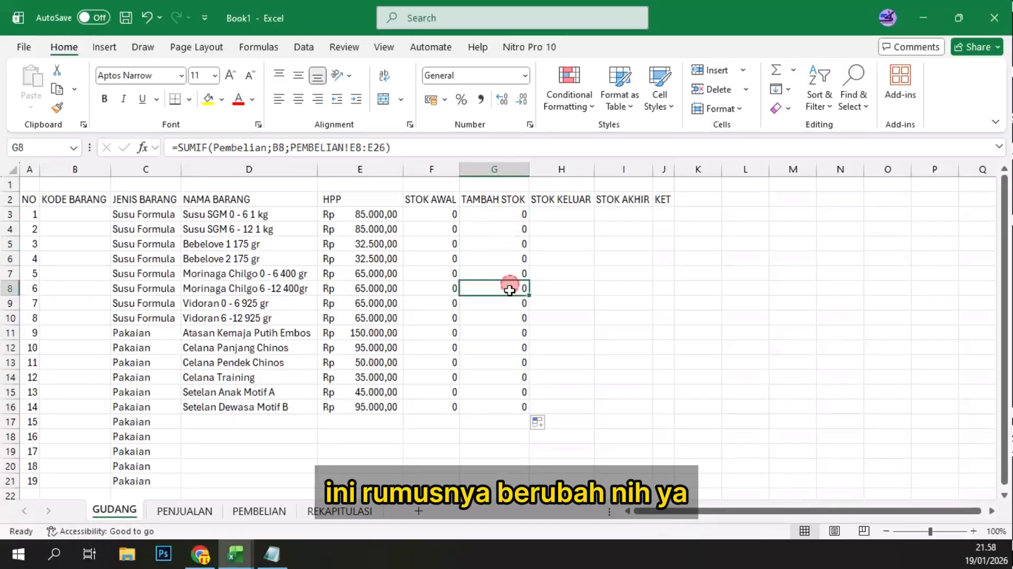
pyautogui.click(500, 211)
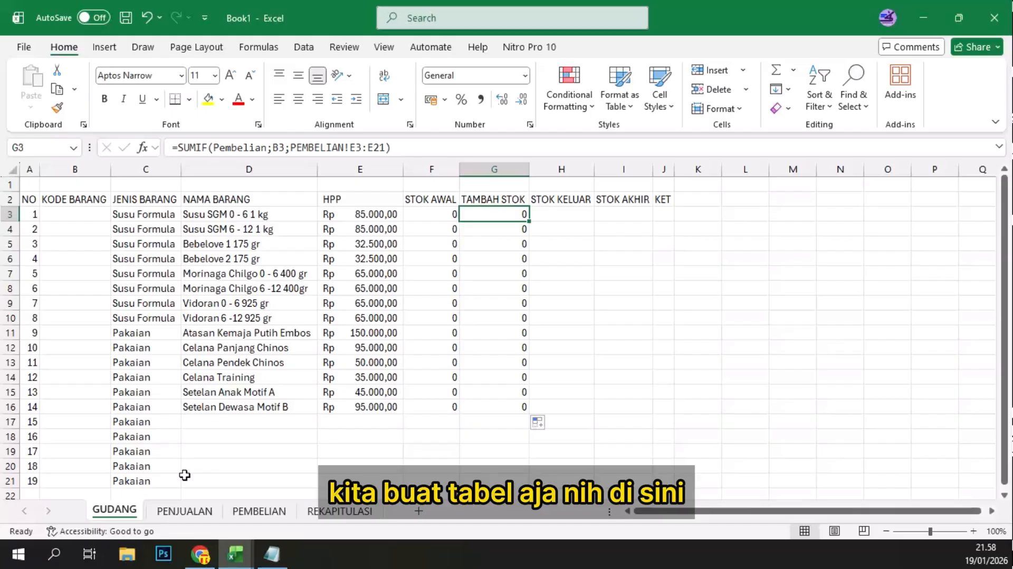
# Step: Convert the range A2:O21 on the PENJUALAN sheet into a table with headers
pyautogui.click(184, 511)
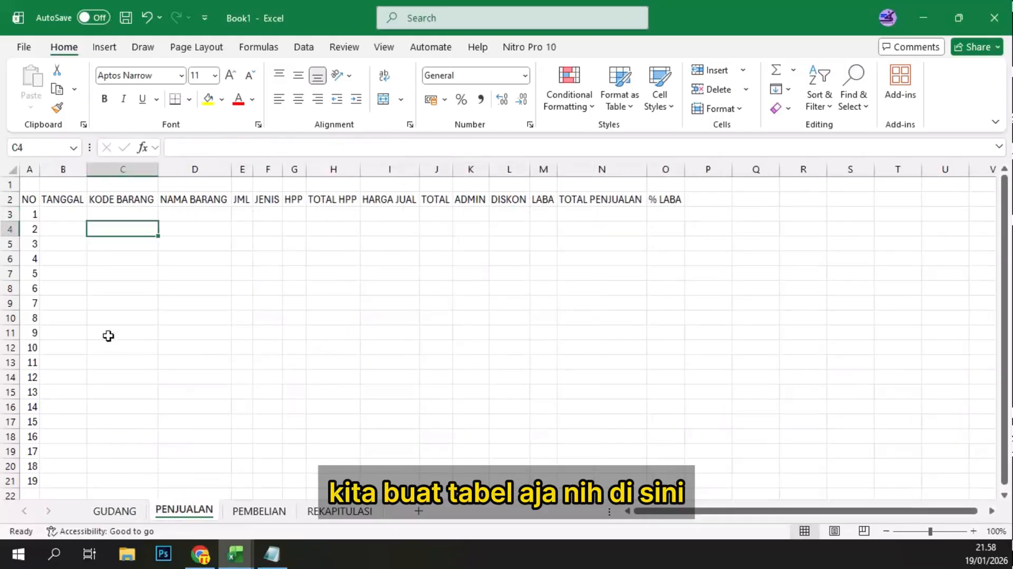
pyautogui.click(34, 199)
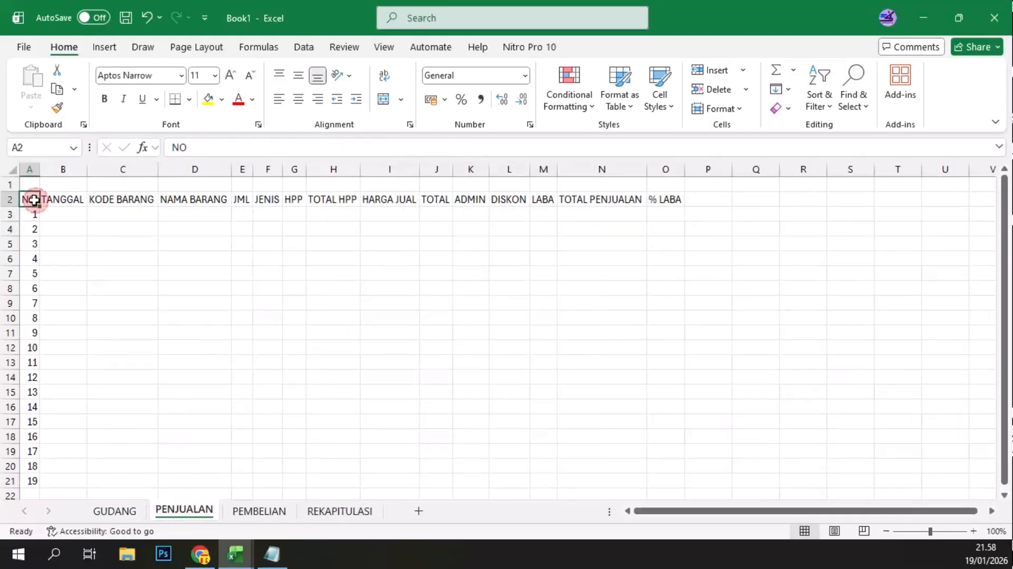
pyautogui.keyDown('shift'); pyautogui.click(657, 476); pyautogui.keyUp('shift')
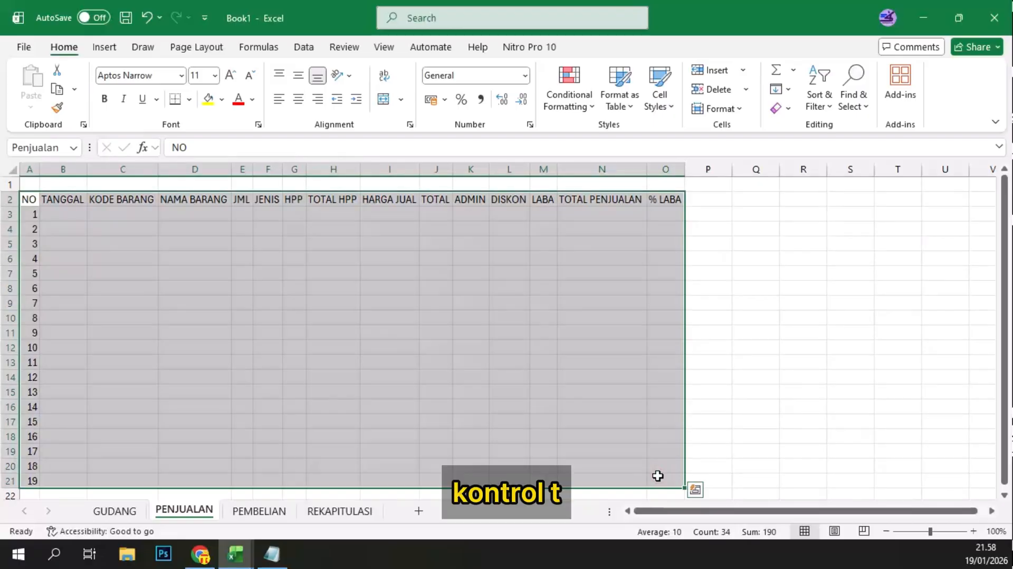
pyautogui.hotkey('ctrl', 't')
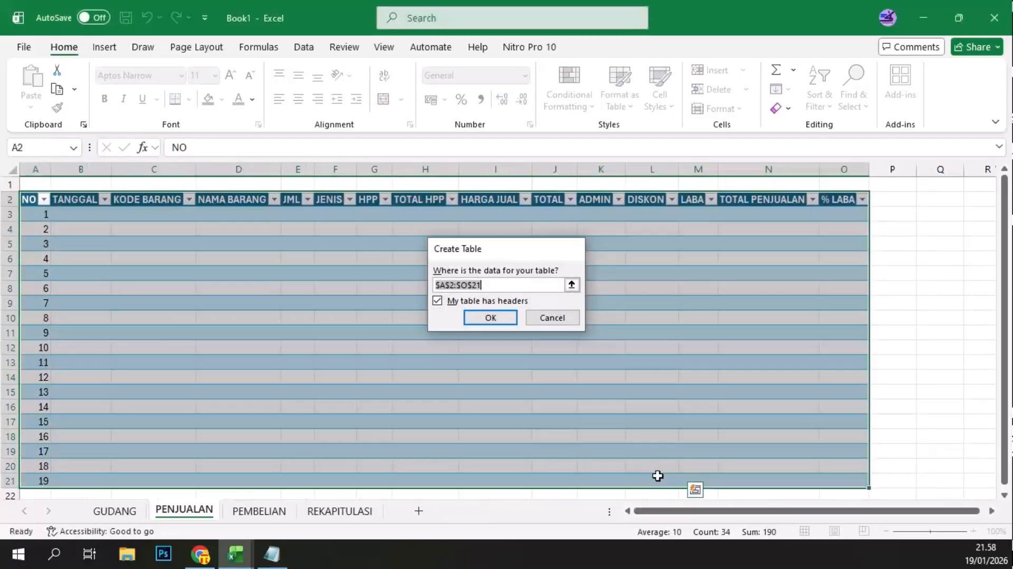
pyautogui.press('Return')
# Step: Convert the range A2:I21 on the PEMBELIAN sheet into a table with headers
pyautogui.click(279, 509)
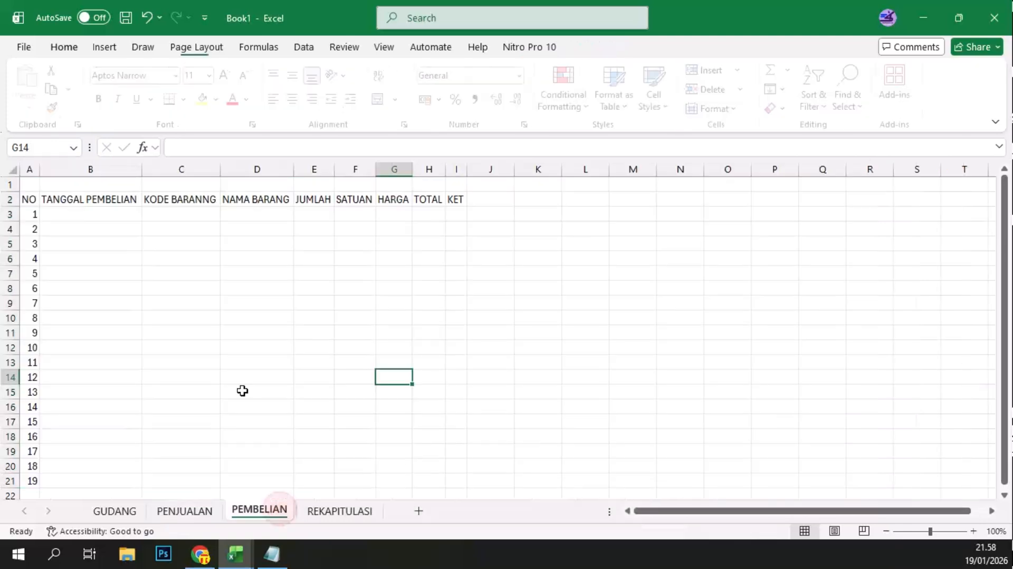
pyautogui.click(16, 199)
pyautogui.click(30, 202)
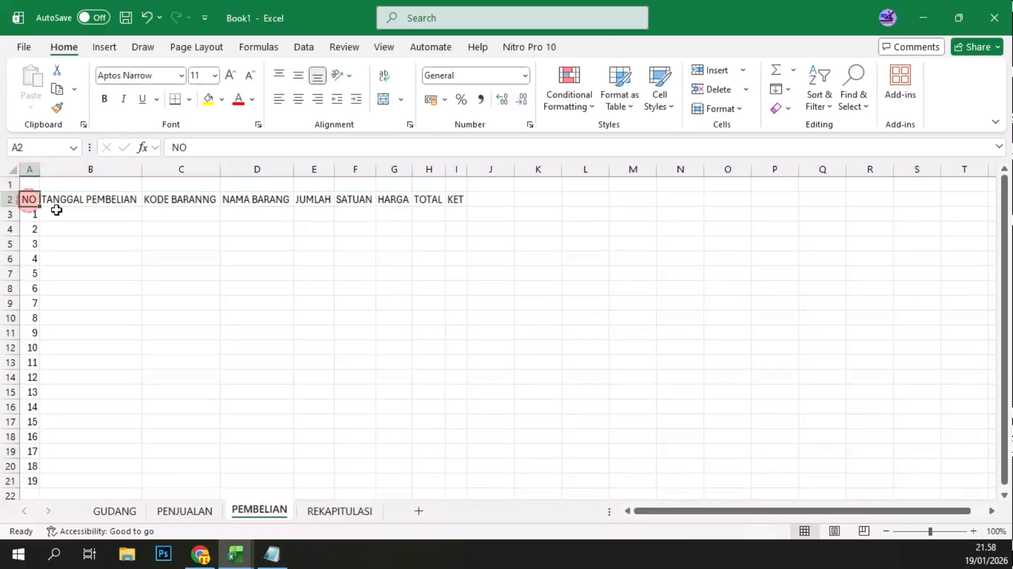
pyautogui.keyDown('shift'); pyautogui.click(457, 478); pyautogui.keyUp('shift')
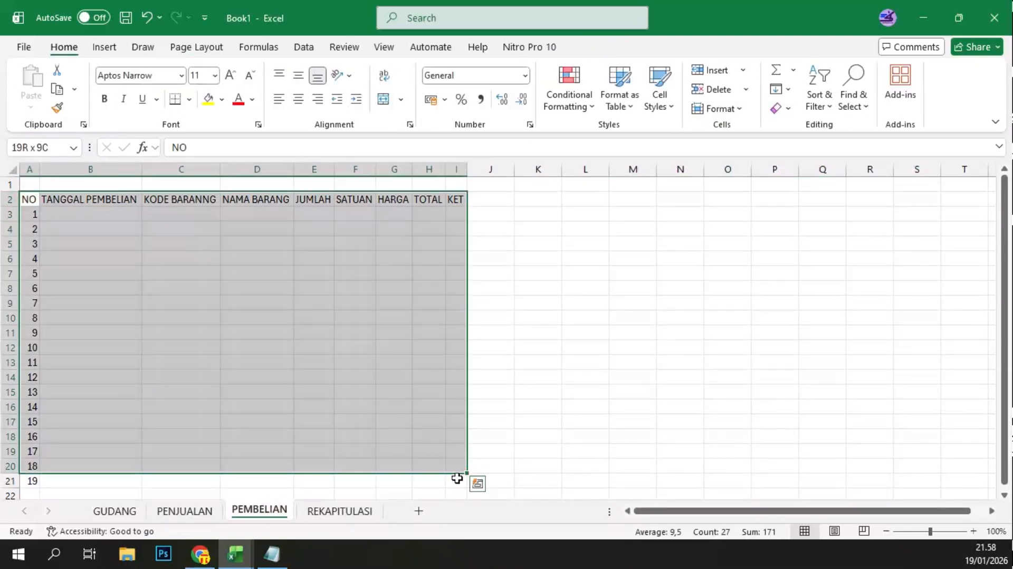
pyautogui.hotkey('ctrl', 't')
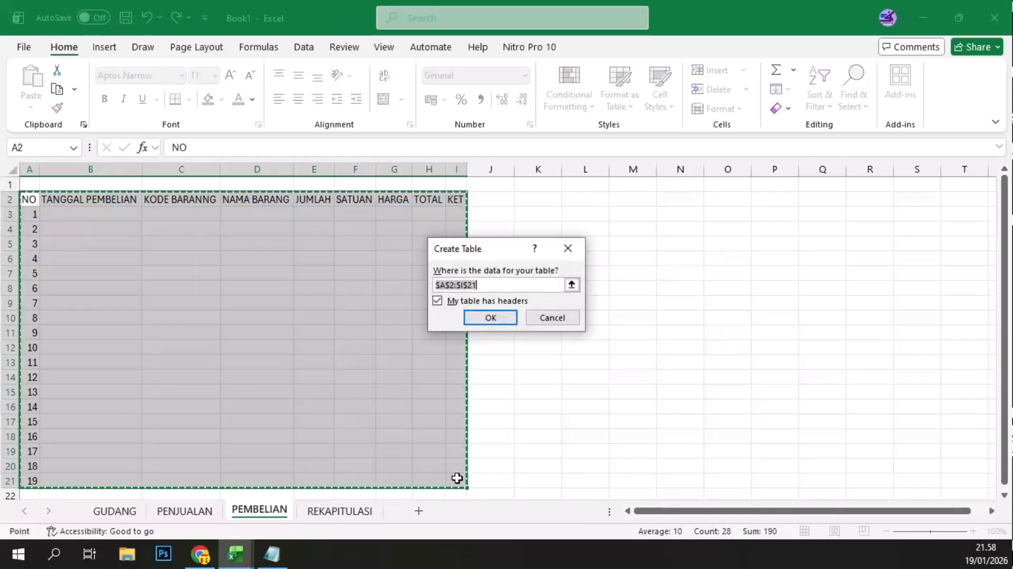
pyautogui.press('Return')
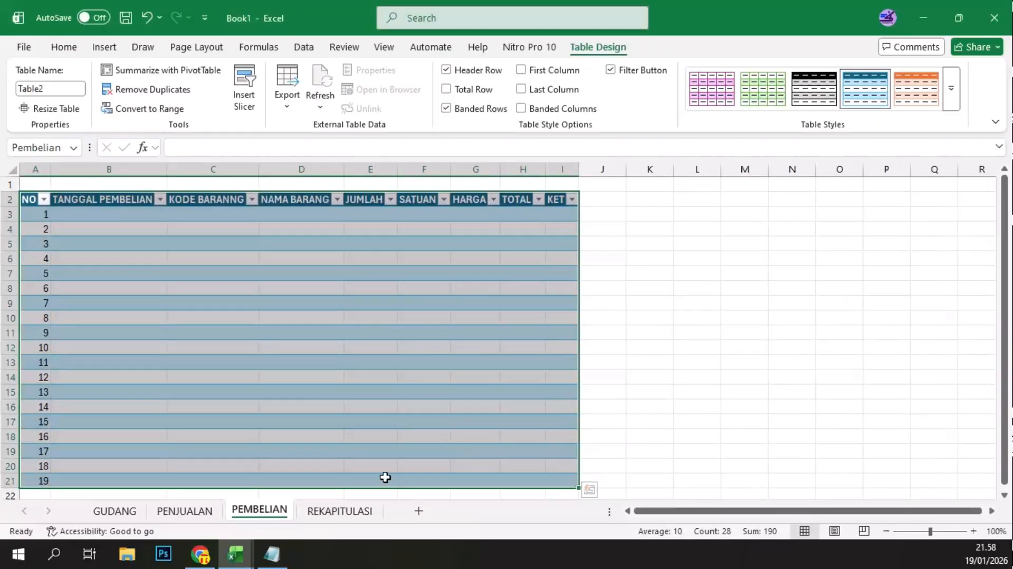
# Step: Convert the range A2:J21 on the GUDANG sheet into a table with headers
pyautogui.click(193, 514)
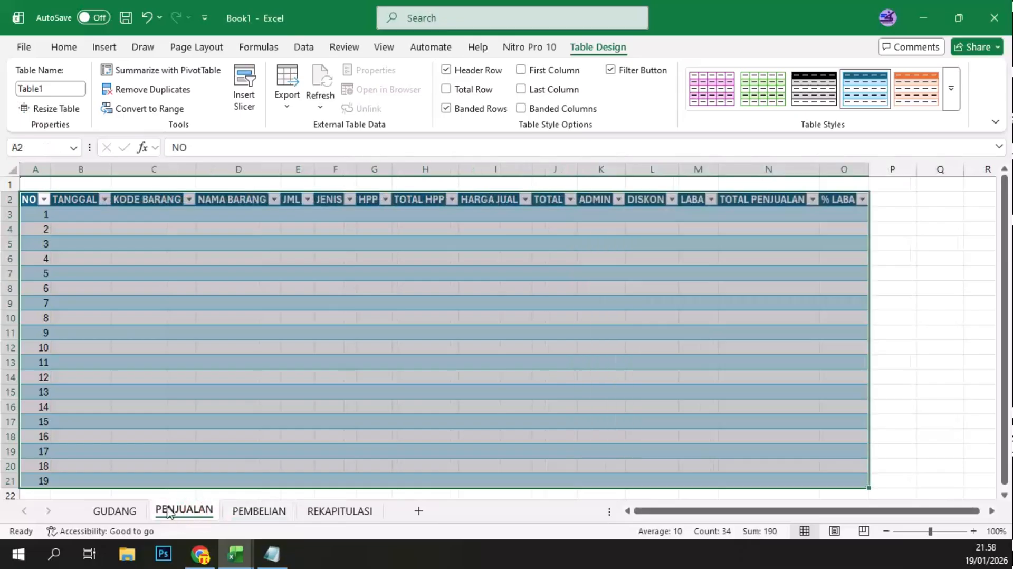
pyautogui.click(115, 516)
pyautogui.click(30, 200)
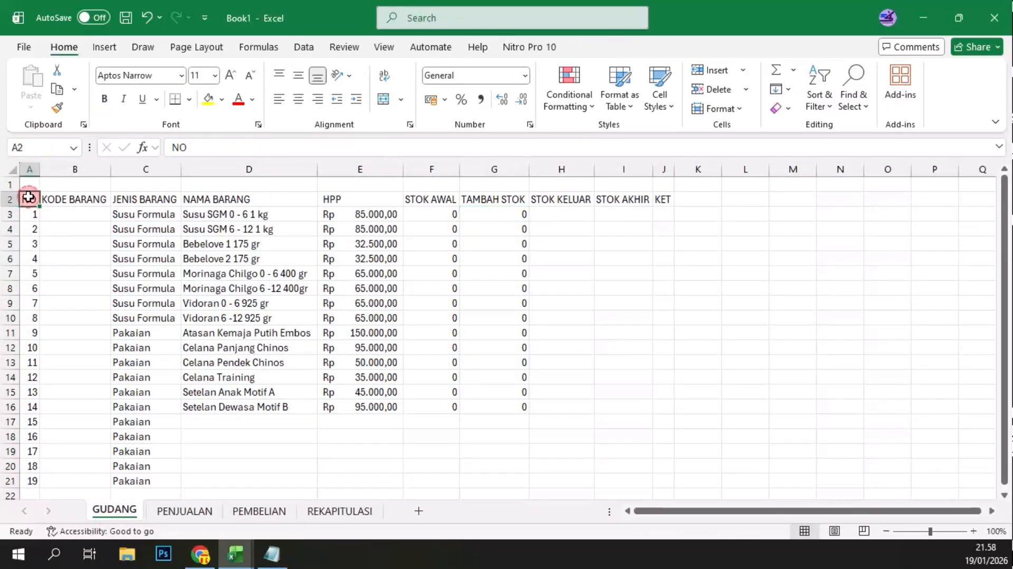
pyautogui.keyDown('shift'); pyautogui.click(627, 477); pyautogui.keyUp('shift')
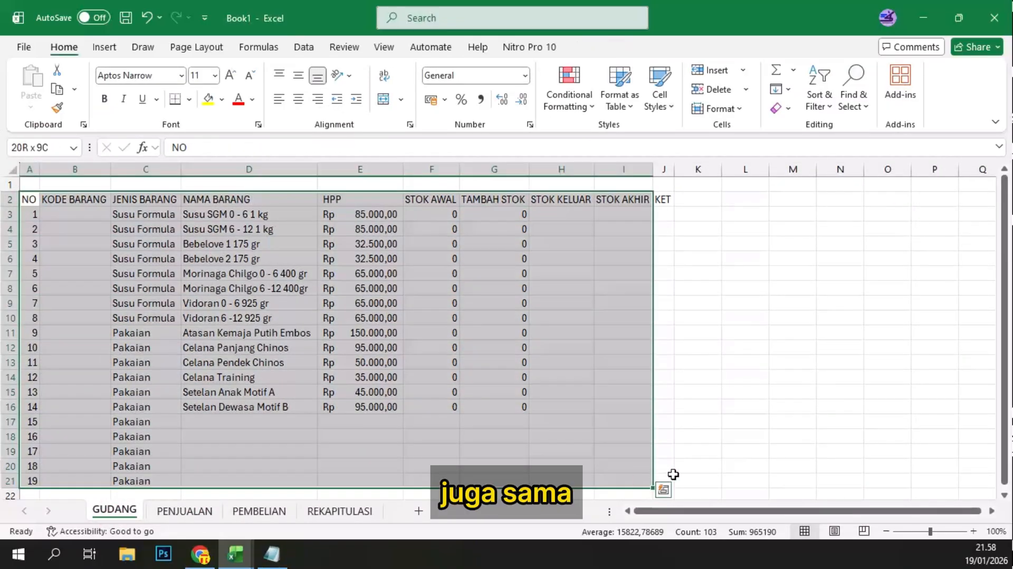
pyautogui.keyDown('shift'); pyautogui.click(664, 476); pyautogui.keyUp('shift')
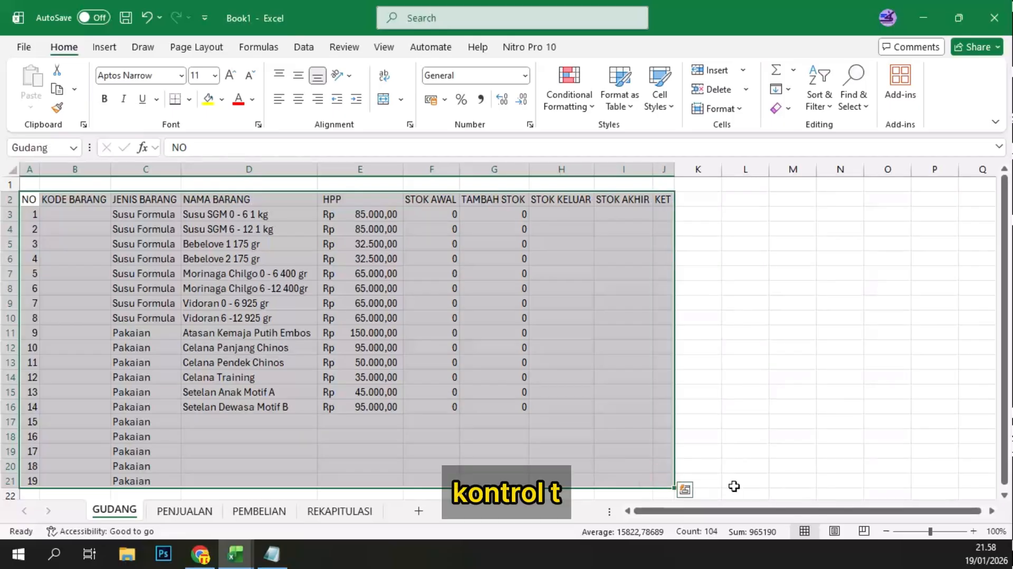
pyautogui.hotkey('ctrl', 't')
pyautogui.press('Return')
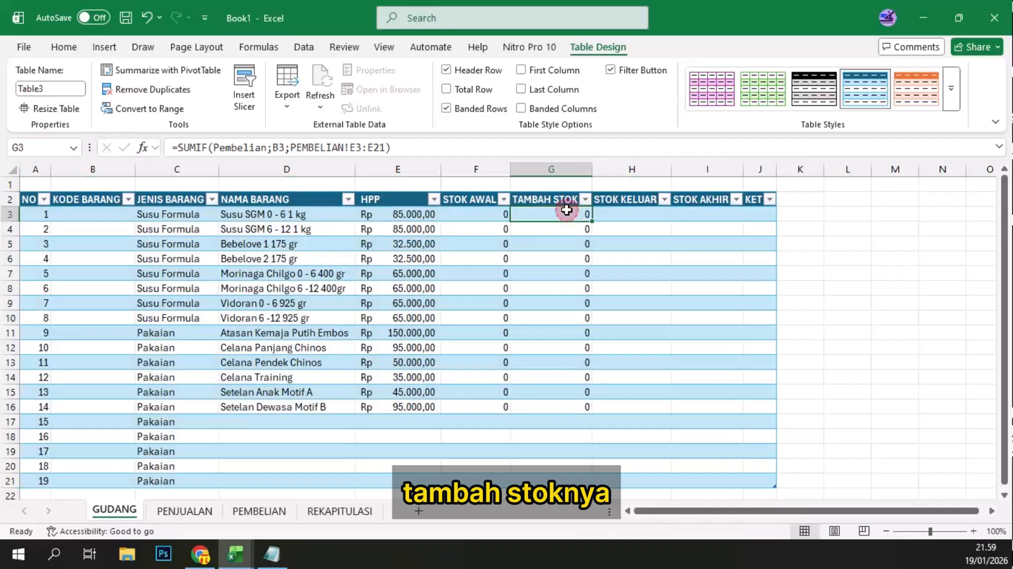
# Step: Strip the TAMBAH STOK formula in G3 back to =SUMIF(Pembelian;), removing its criteria and sum range
pyautogui.click(551, 214)
pyautogui.click(353, 147)
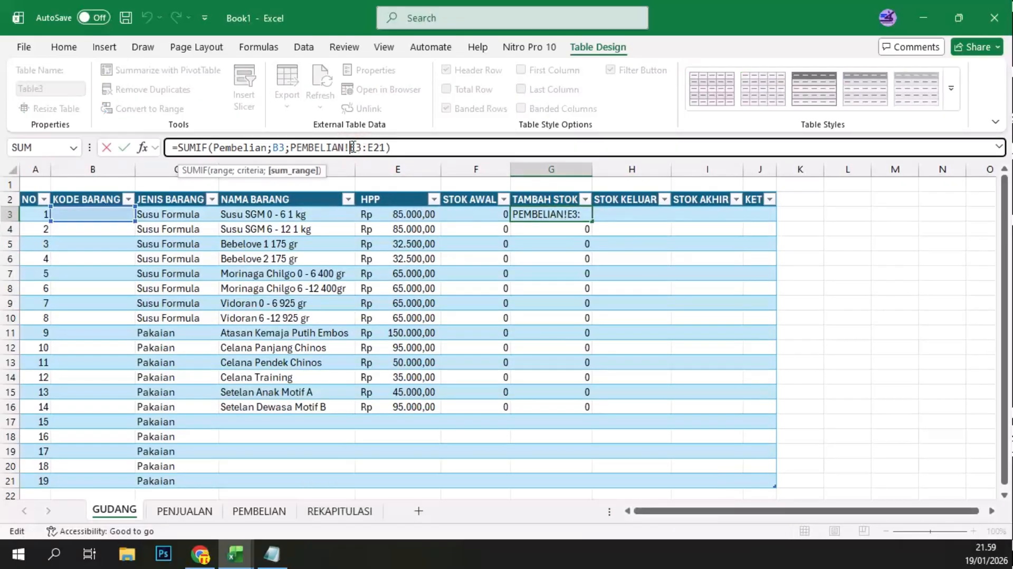
pyautogui.click(351, 146)
pyautogui.press('Delete')
pyautogui.press('Delete')
pyautogui.press('Delete')
pyautogui.write('juml')
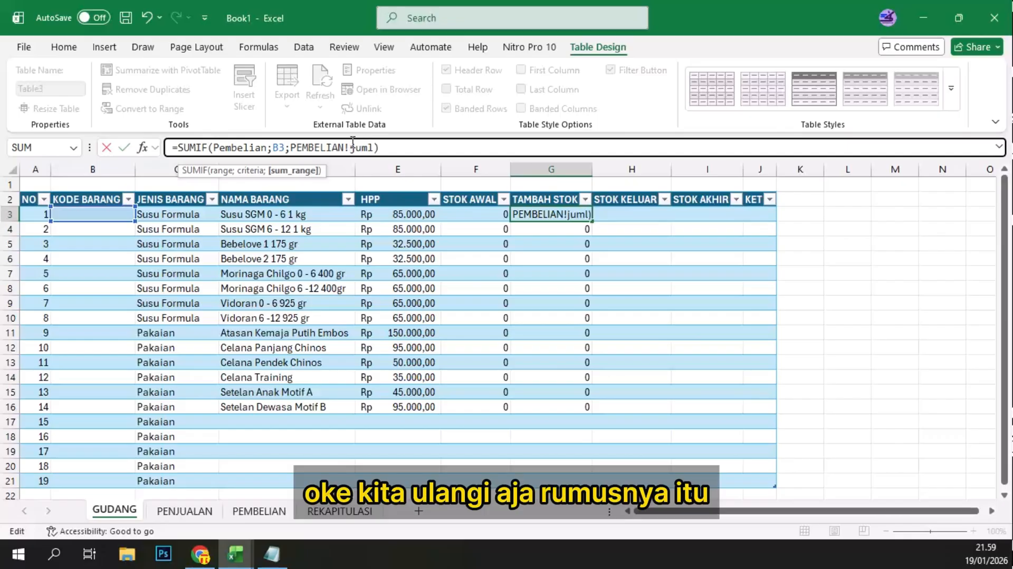
pyautogui.press('BackSpace')
pyautogui.press('BackSpace')
pyautogui.press('BackSpace')
pyautogui.press('BackSpace')
pyautogui.press('BackSpace')
pyautogui.press('BackSpace')
pyautogui.press('BackSpace')
pyautogui.press('BackSpace')
pyautogui.press('BackSpace')
pyautogui.press('BackSpace')
pyautogui.press('BackSpace')
pyautogui.press('BackSpace')
pyautogui.press('BackSpace')
pyautogui.press('BackSpace')
pyautogui.press('BackSpace')
pyautogui.press('BackSpace')
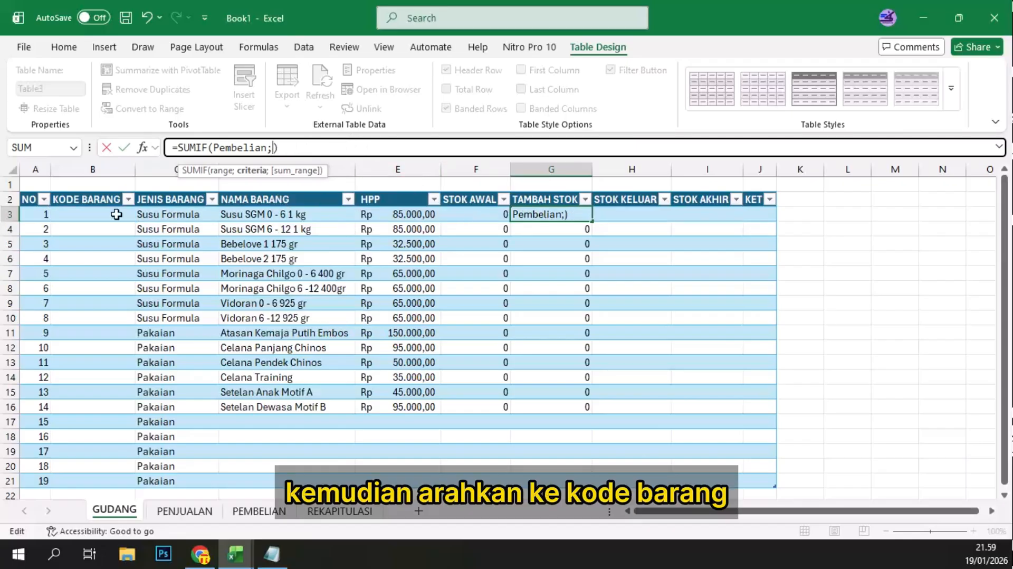
# Step: Complete the G3 formula with [@[KODE BARANG]] as criteria and the PEMBELIAN table's JUMLAH column, Table2[JUMLAH], as sum range
pyautogui.click(83, 214)
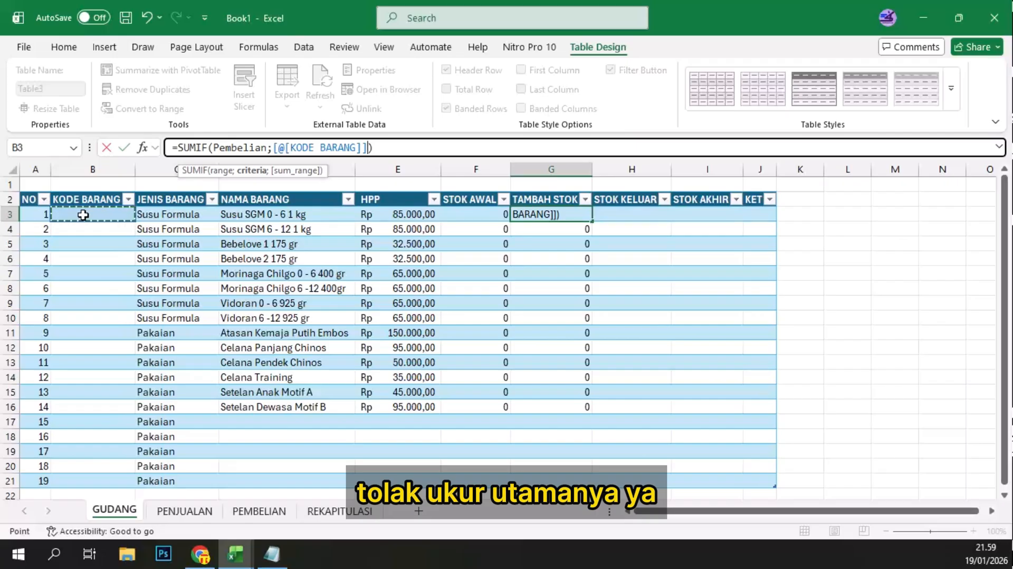
pyautogui.write(';')
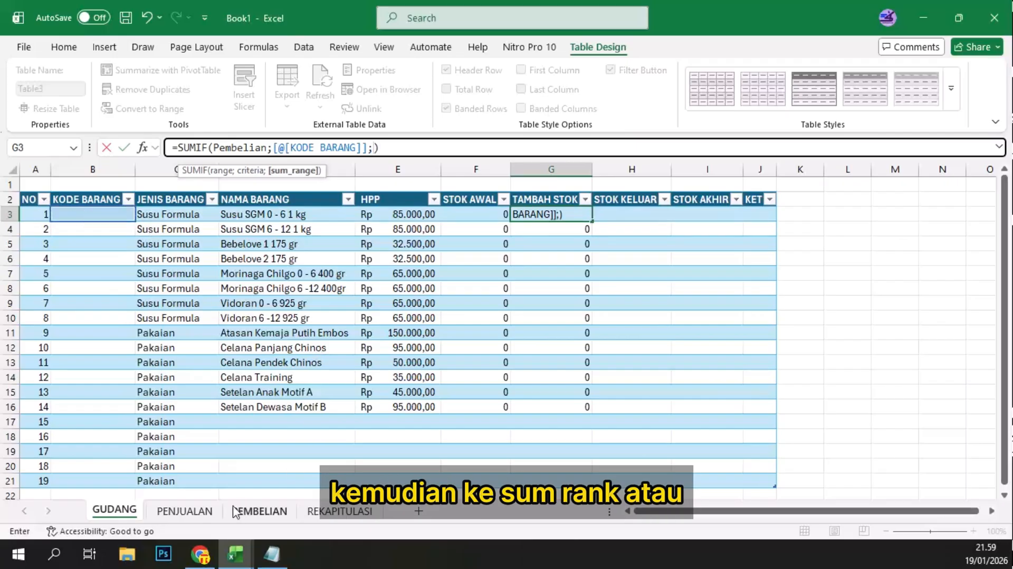
pyautogui.click(279, 510)
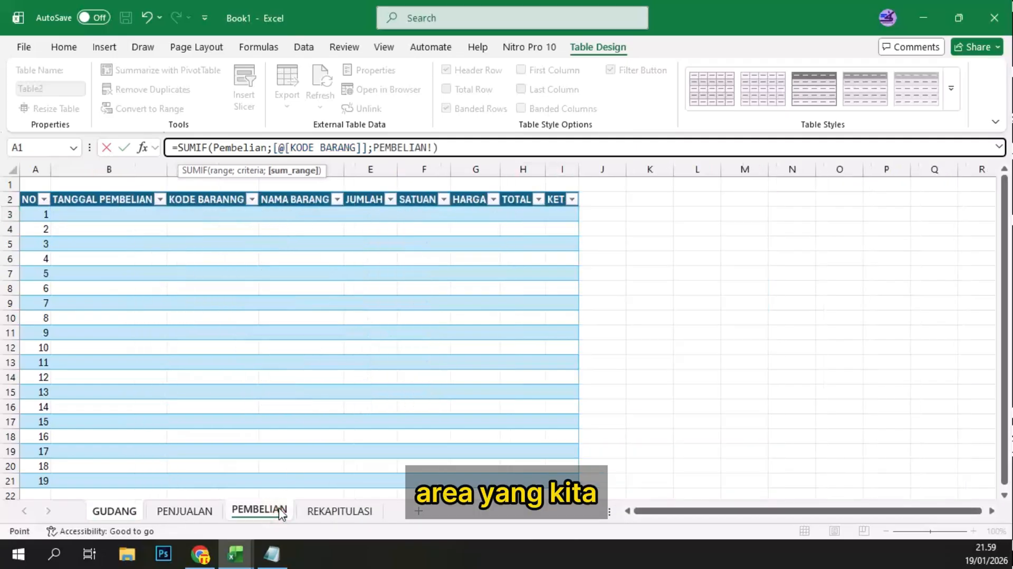
pyautogui.click(373, 211)
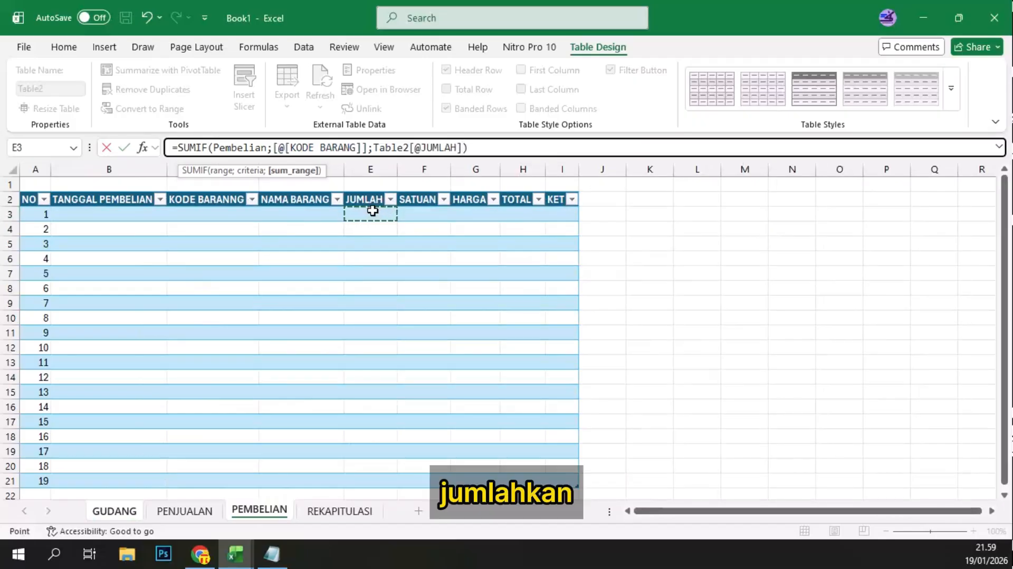
pyautogui.moveTo(372, 478); pyautogui.dragTo(373, 474)
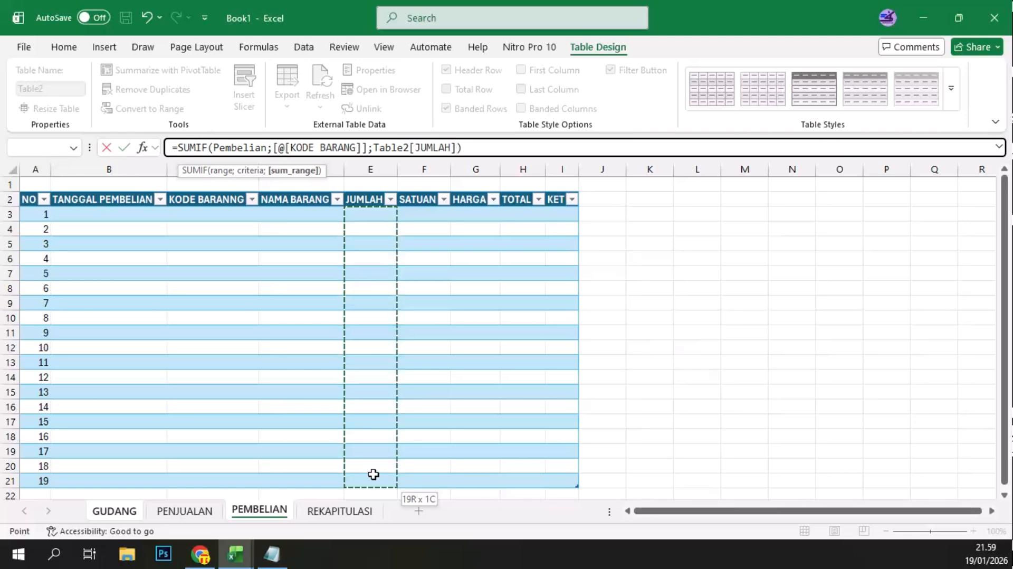
pyautogui.press('Return')
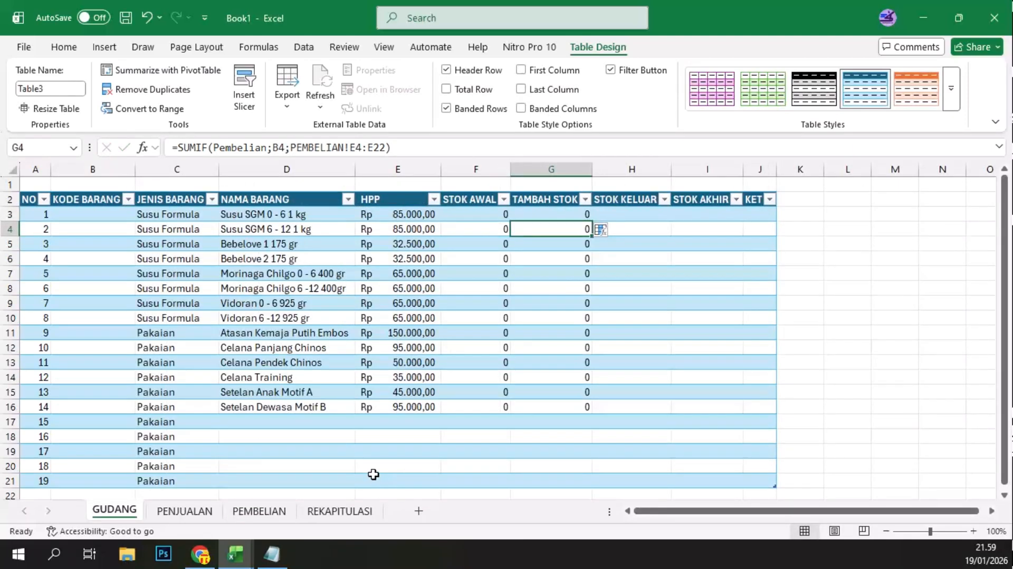
# Step: Fill the rebuilt TAMBAH STOK formula from G3 down to G21 and check a copied formula
pyautogui.click(547, 217)
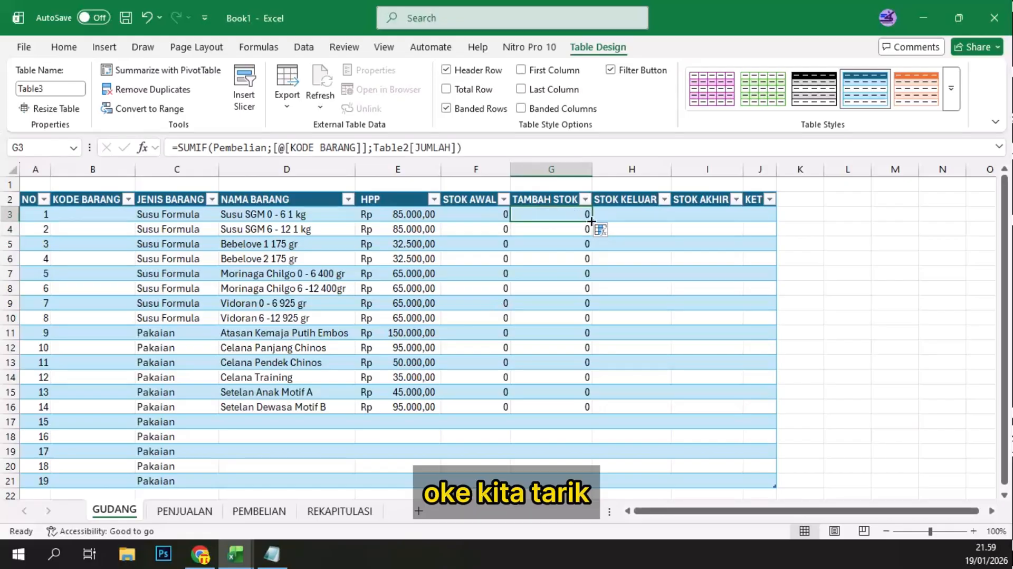
pyautogui.moveTo(591, 221); pyautogui.dragTo(600, 487)
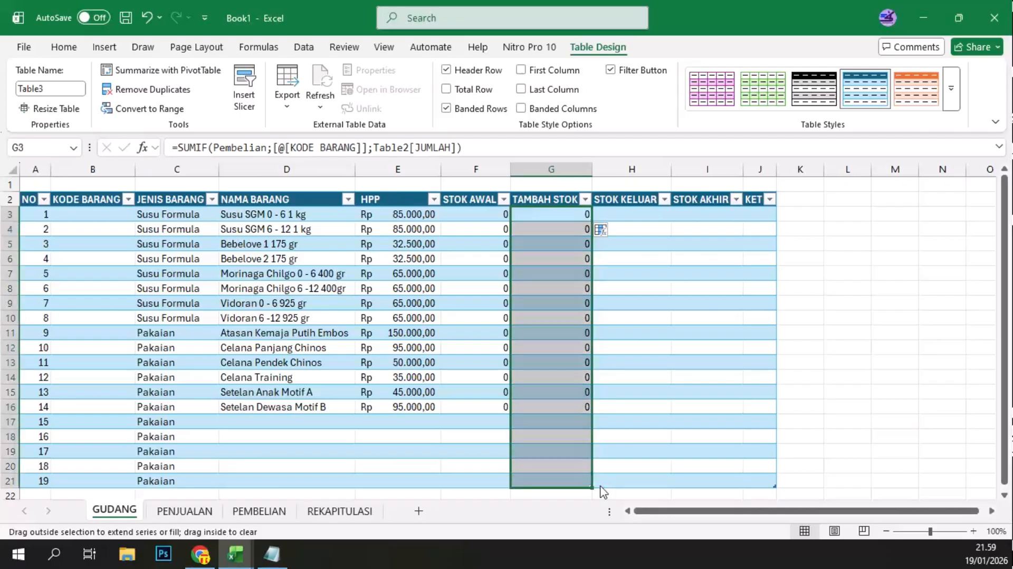
pyautogui.click(565, 330)
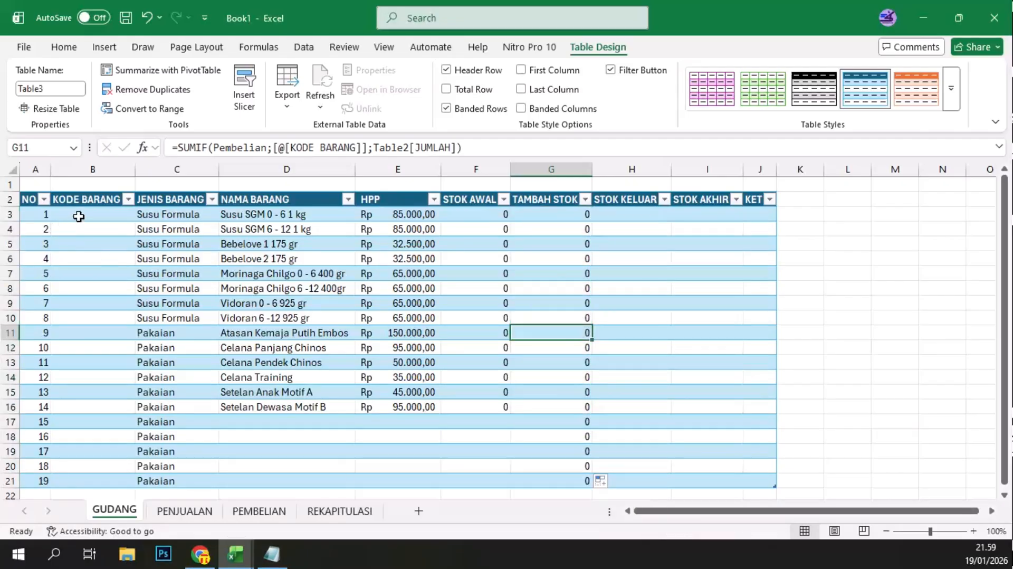
# Step: Enter item code SF 01 in B3 and fill the series down to SF 08 for the Susu Formula rows
pyautogui.click(78, 216)
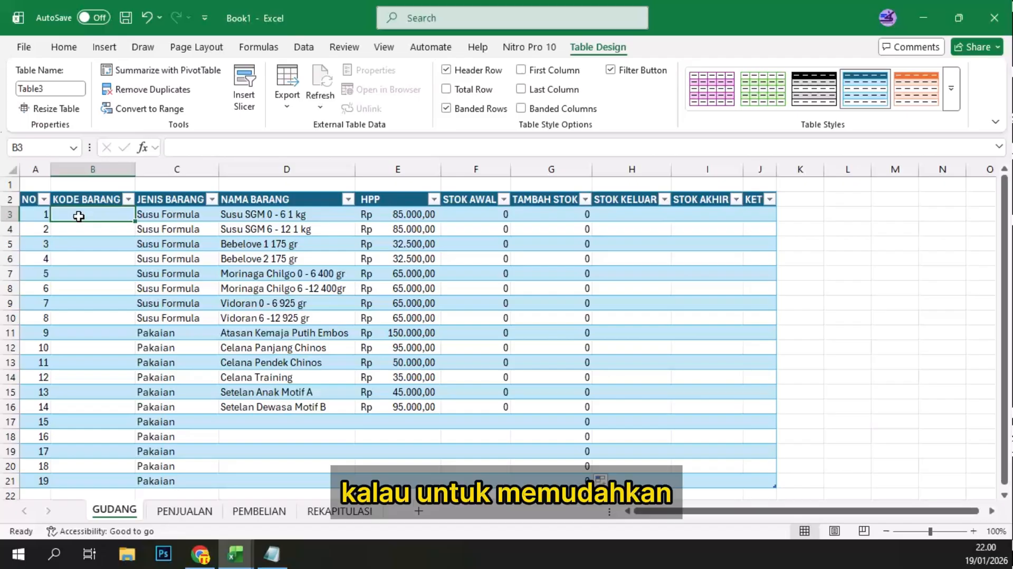
pyautogui.write('SF 01')
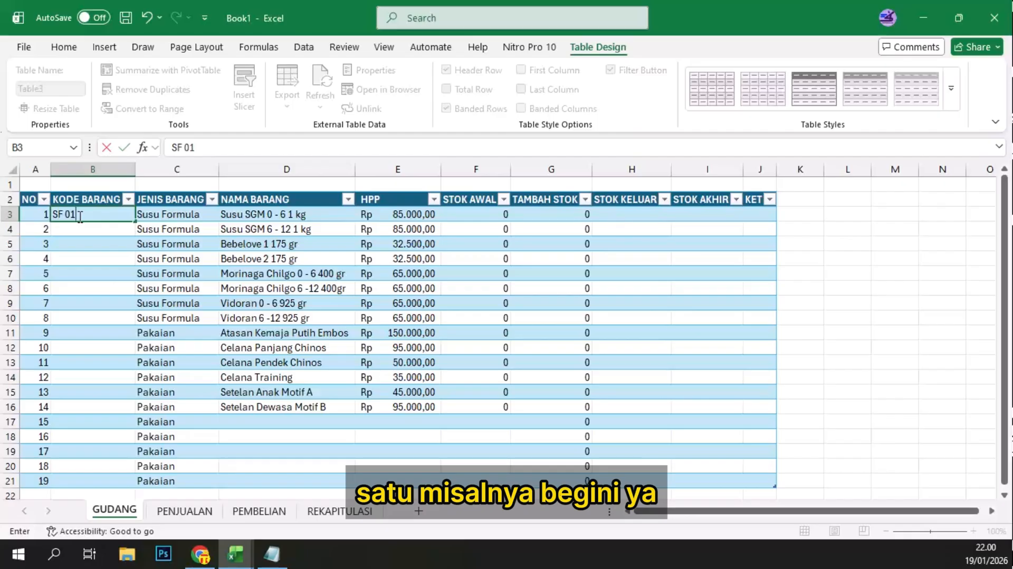
pyautogui.press('Return')
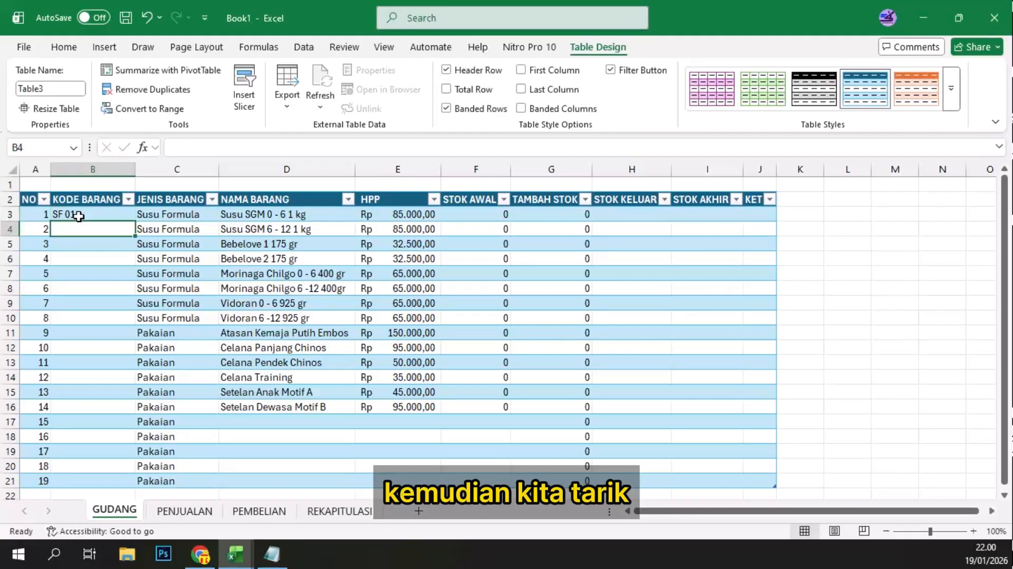
pyautogui.click(79, 216)
pyautogui.moveTo(136, 221); pyautogui.dragTo(131, 313)
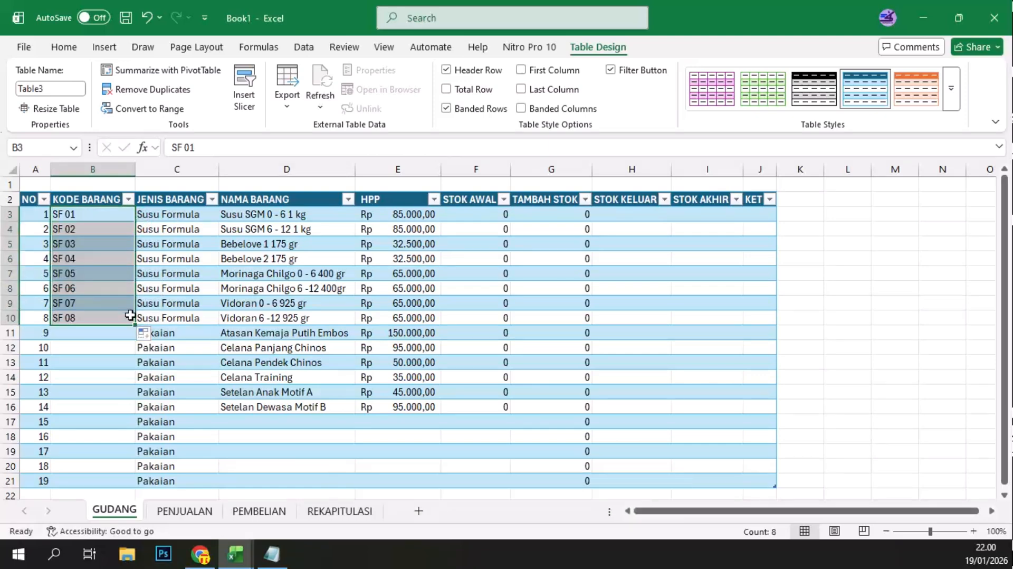
# Step: Enter item code PK 01 in B11 and fill the series down to PK 11 for the Pakaian rows
pyautogui.click(77, 334)
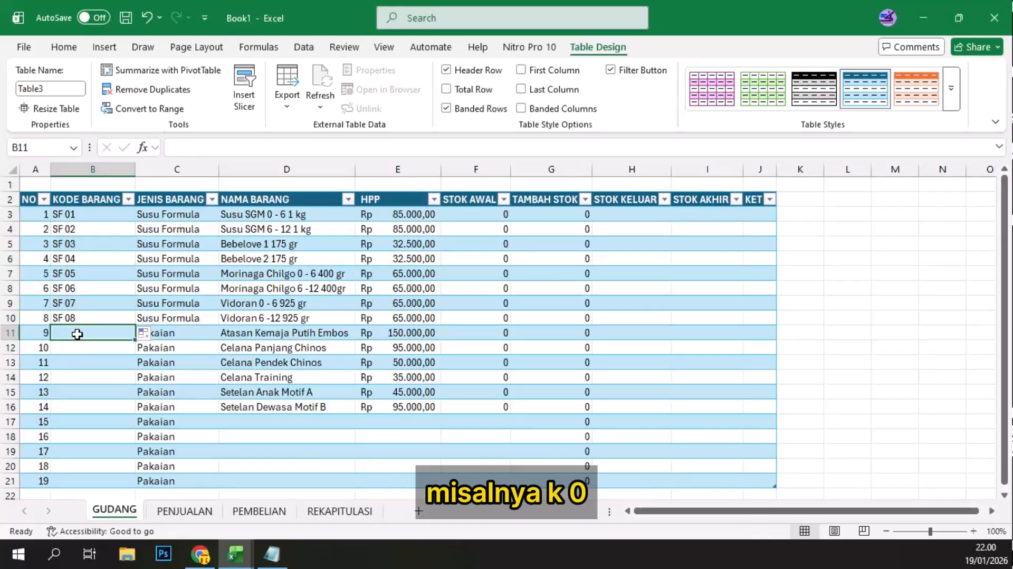
pyautogui.write('PK 01')
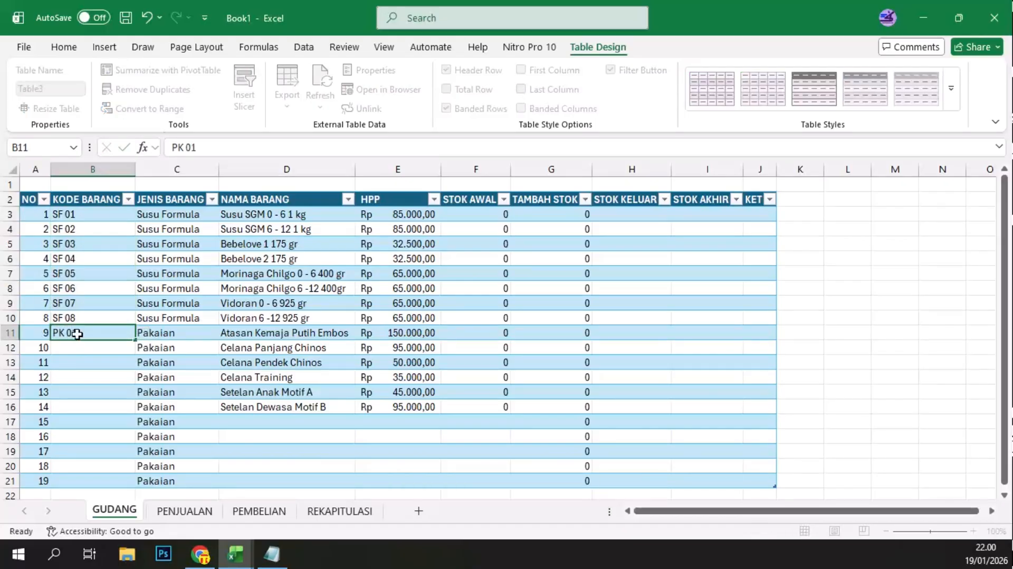
pyautogui.press('Return')
pyautogui.click(77, 334)
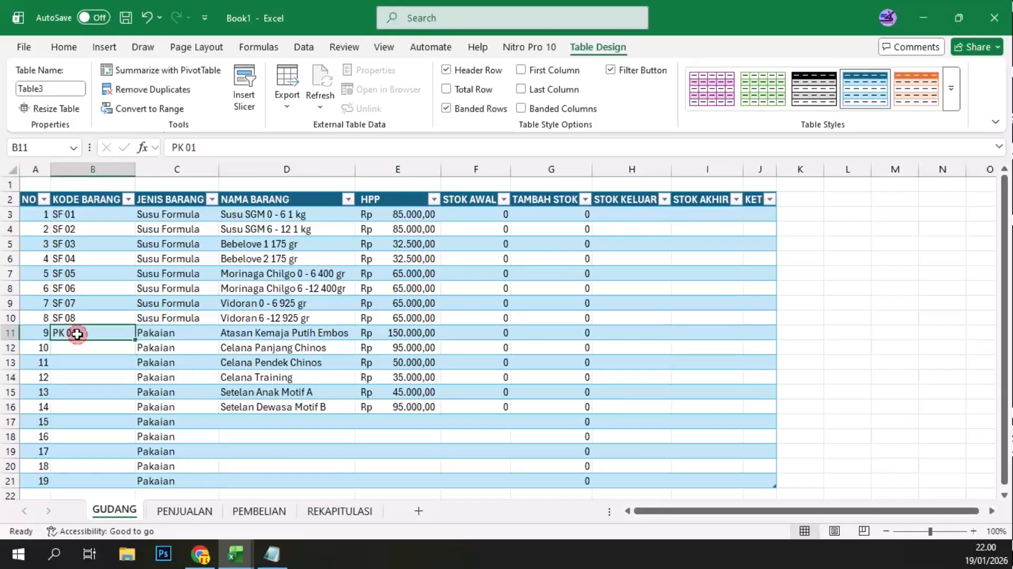
pyautogui.moveTo(142, 342); pyautogui.dragTo(138, 485)
pyautogui.click(249, 378)
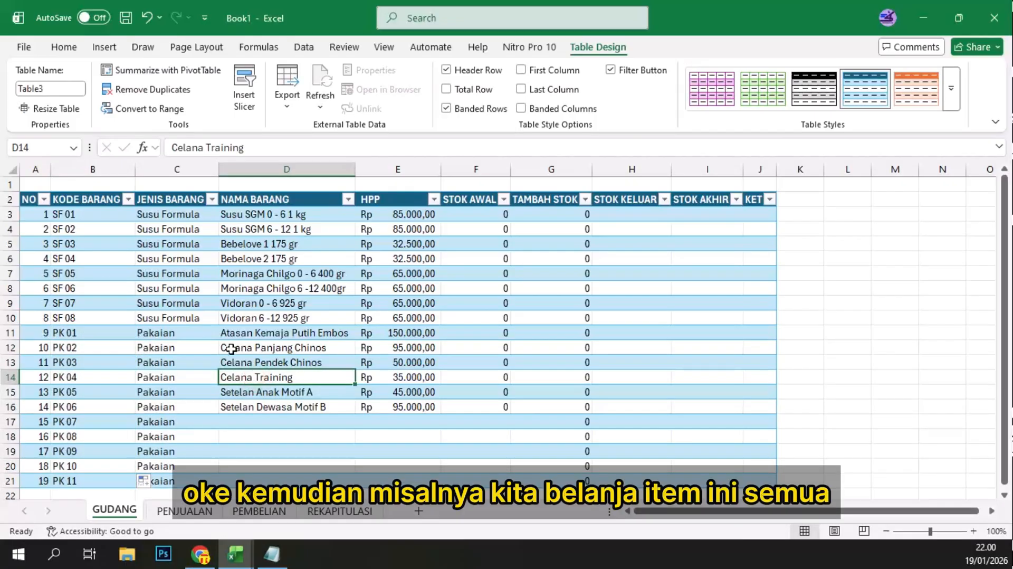
# Step: Copy the item data in B3:E16 on GUDANG and paste it as values only at C3 on the PEMBELIAN sheet
pyautogui.moveTo(77, 213); pyautogui.dragTo(421, 409)
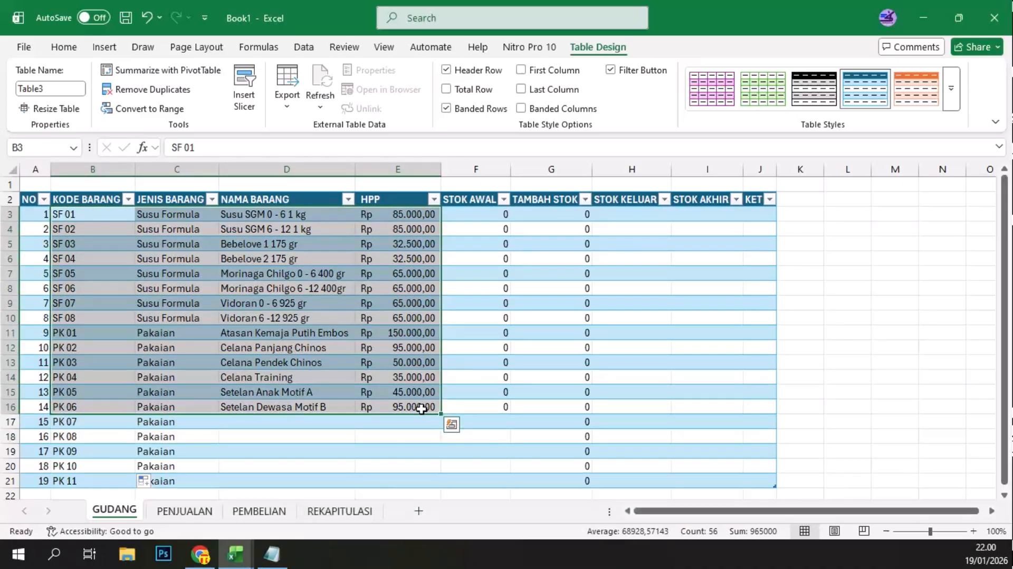
pyautogui.hotkey('ctrl', 'c')
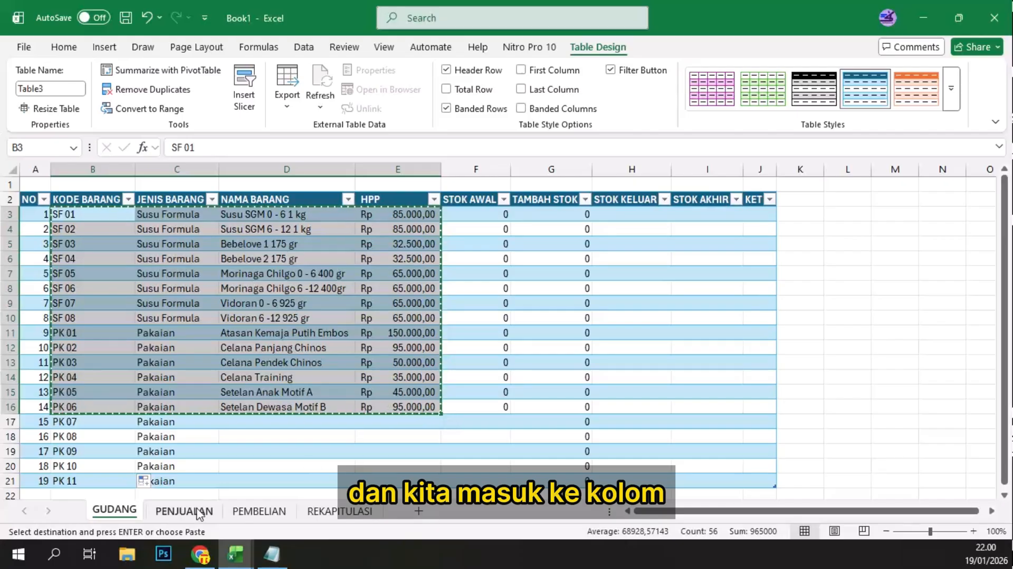
pyautogui.click(259, 510)
pyautogui.click(81, 214)
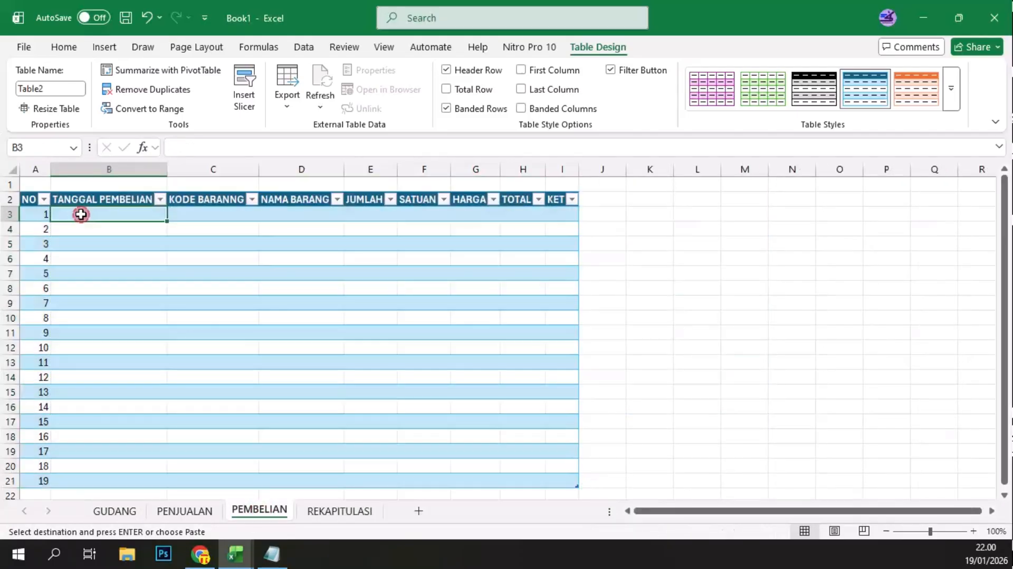
pyautogui.click(216, 215)
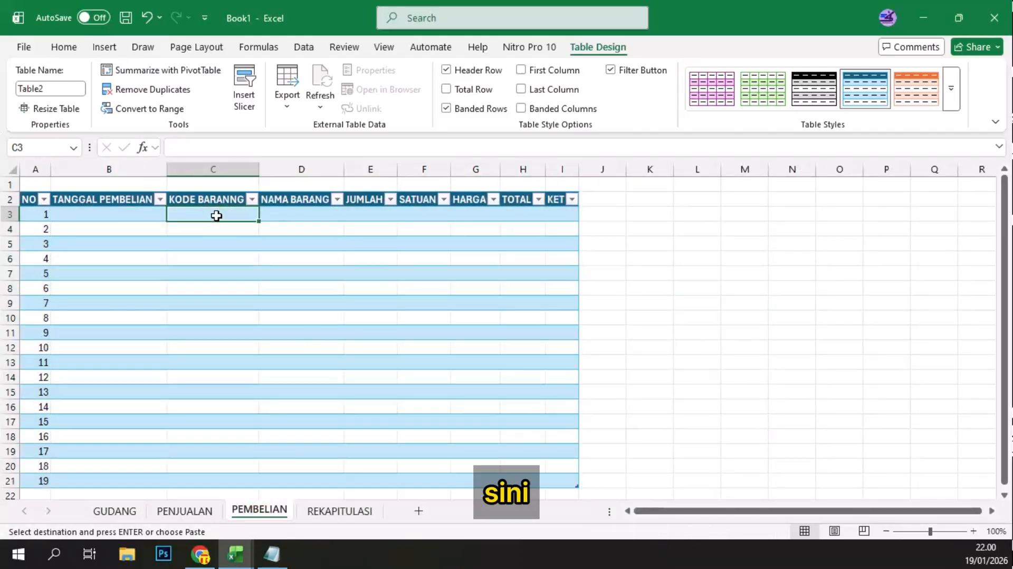
pyautogui.hotkey('ctrl', 'alt', 'v')
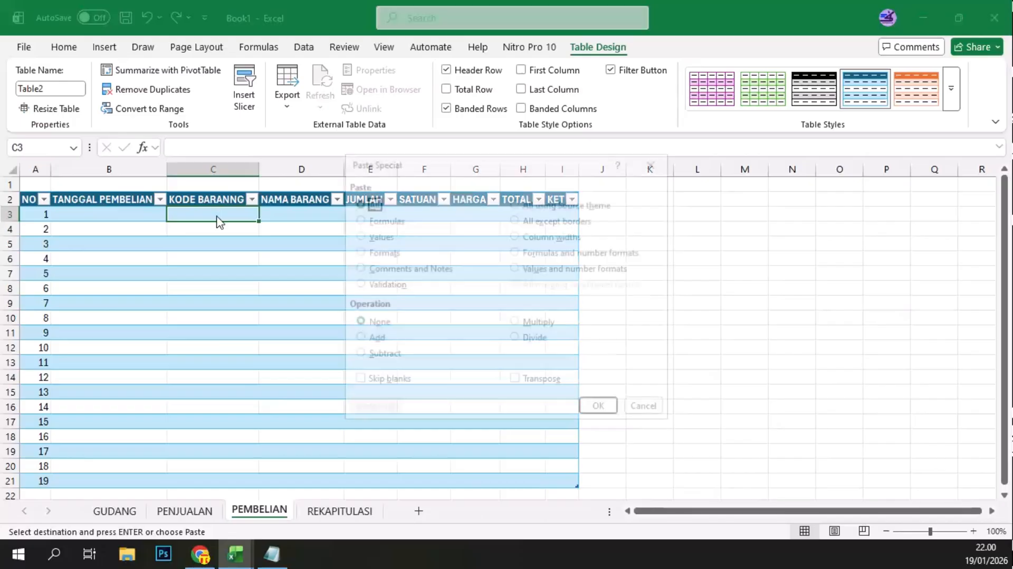
pyautogui.press('Down')
pyautogui.press('Down')
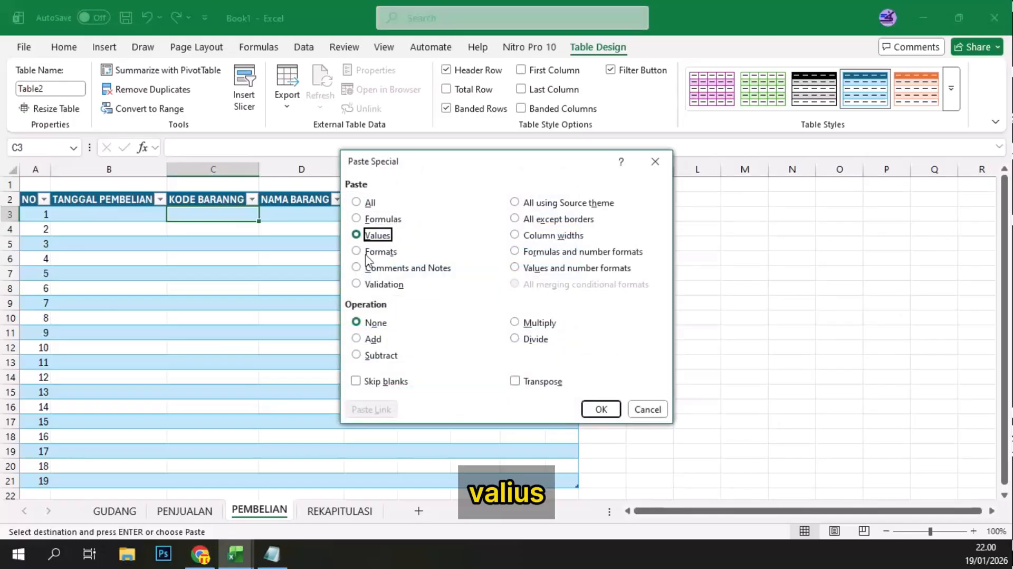
pyautogui.click(600, 409)
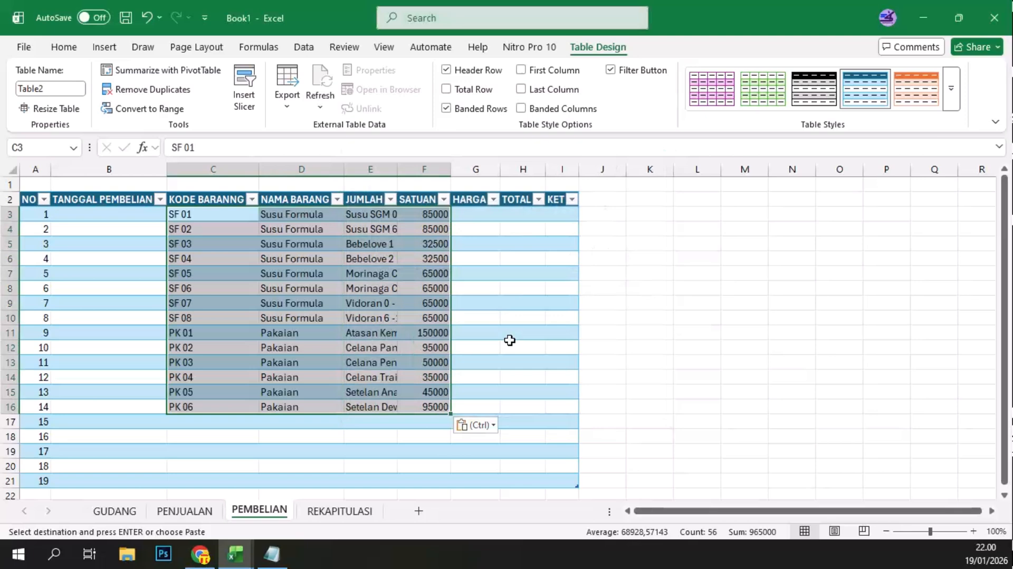
pyautogui.click(340, 288)
# Step: Enter 19/01/2026 as the first TANGGAL PEMBELIAN in B3 and format the cell as Short Date
pyautogui.click(104, 215)
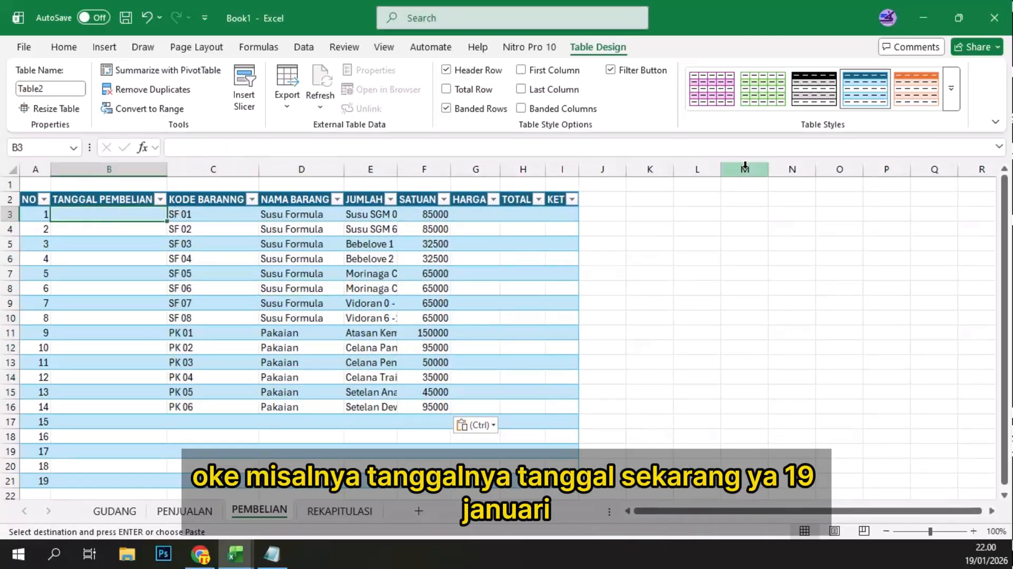
pyautogui.write('19/1')
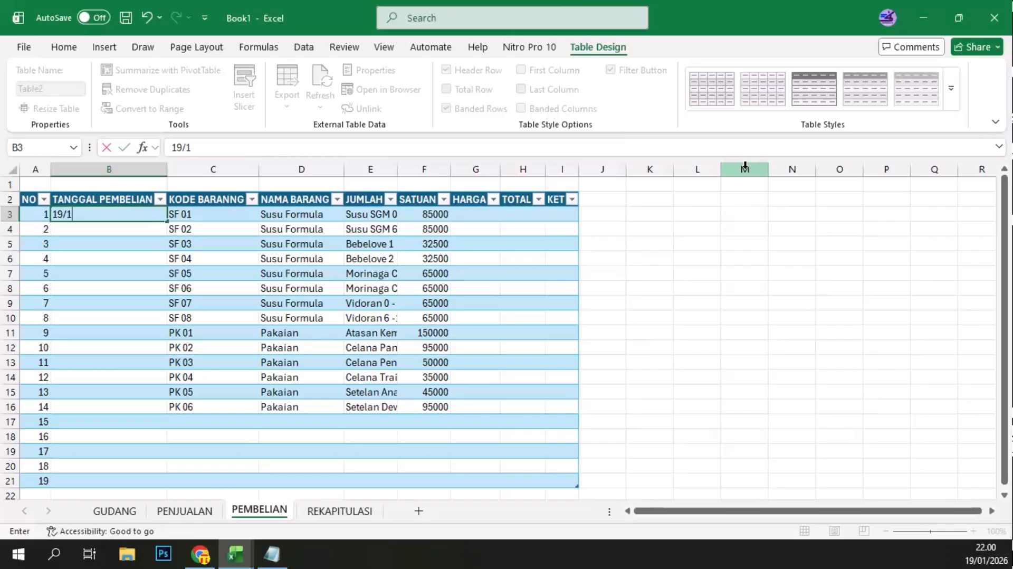
pyautogui.press('Return')
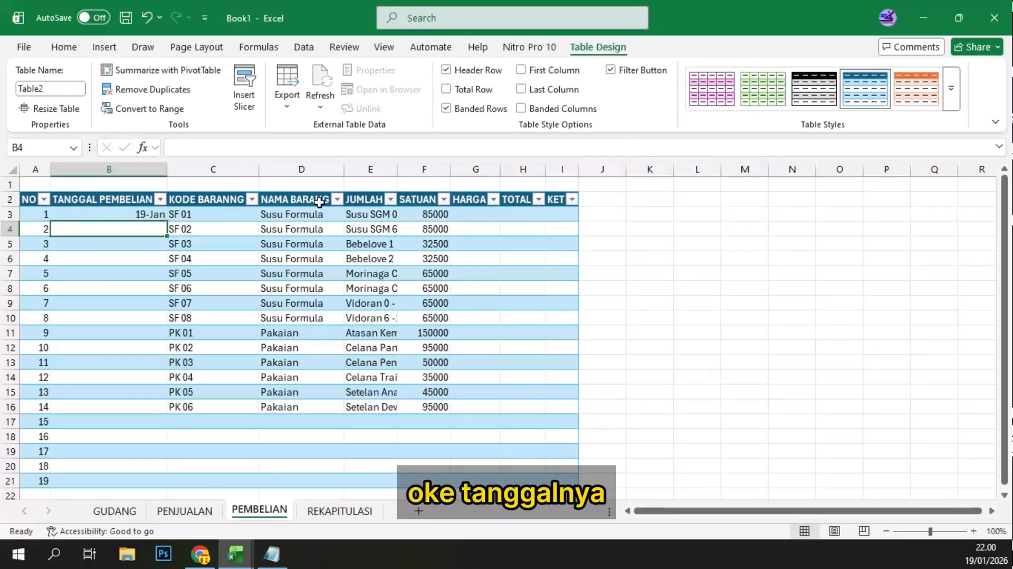
pyautogui.click(109, 217)
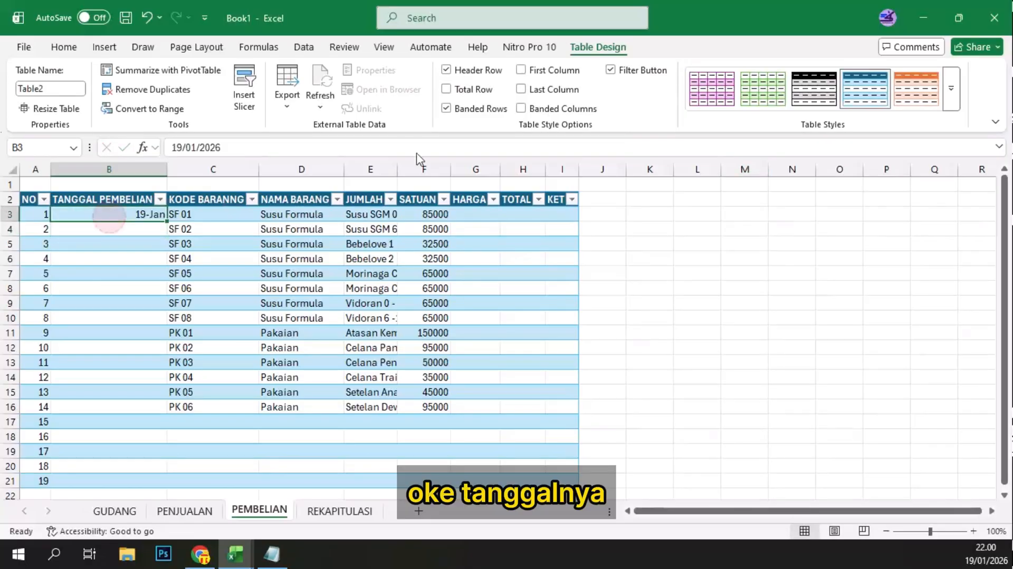
pyautogui.click(37, 48)
pyautogui.press('Escape')
pyautogui.click(58, 49)
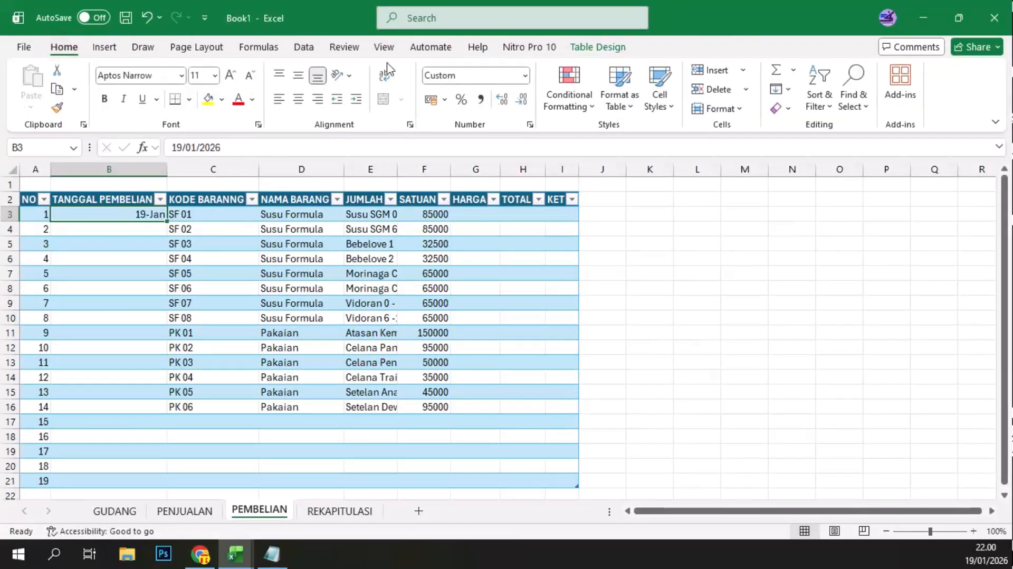
pyautogui.click(525, 76)
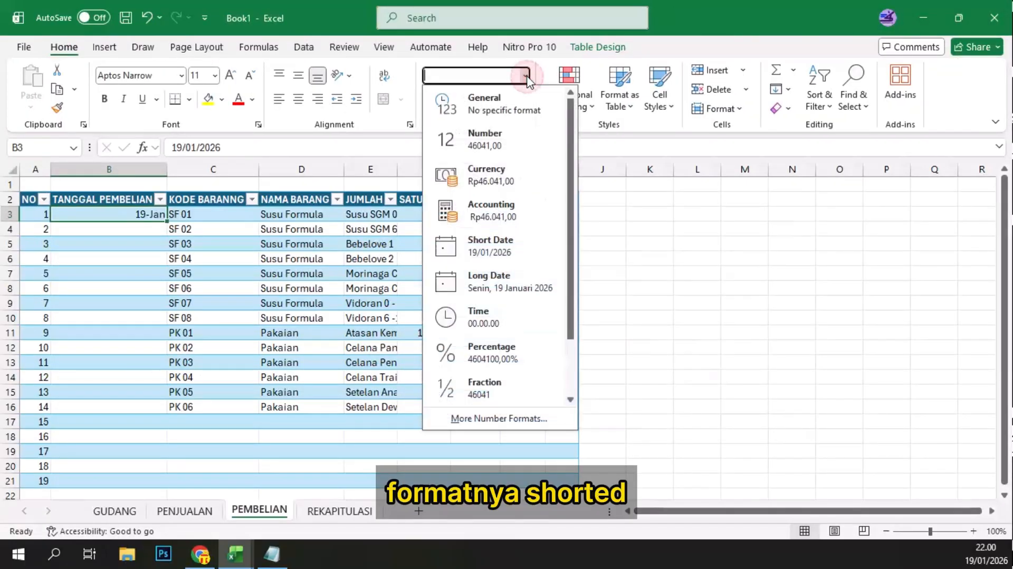
pyautogui.click(503, 246)
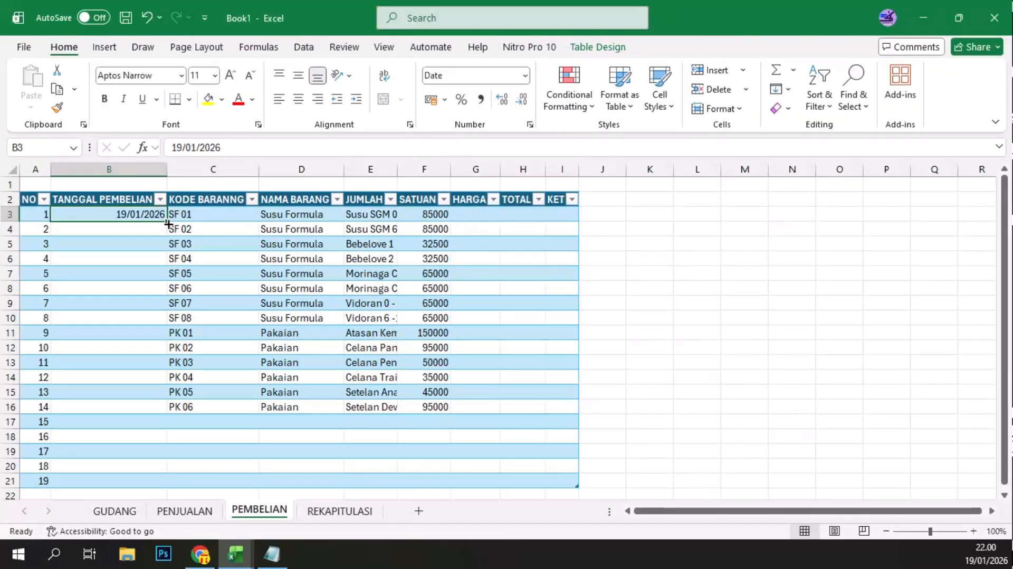
# Step: Fill the purchase date in B3 down to B16 so every listed item has the same TANGGAL PEMBELIAN
pyautogui.moveTo(167, 225)
pyautogui.mouseDown()
pyautogui.moveTo(174, 417)
pyautogui.moveTo(182, 325)
pyautogui.moveTo(168, 221)
pyautogui.mouseUp()
pyautogui.keyDown('shift'); pyautogui.click(150, 406); pyautogui.keyUp('shift')
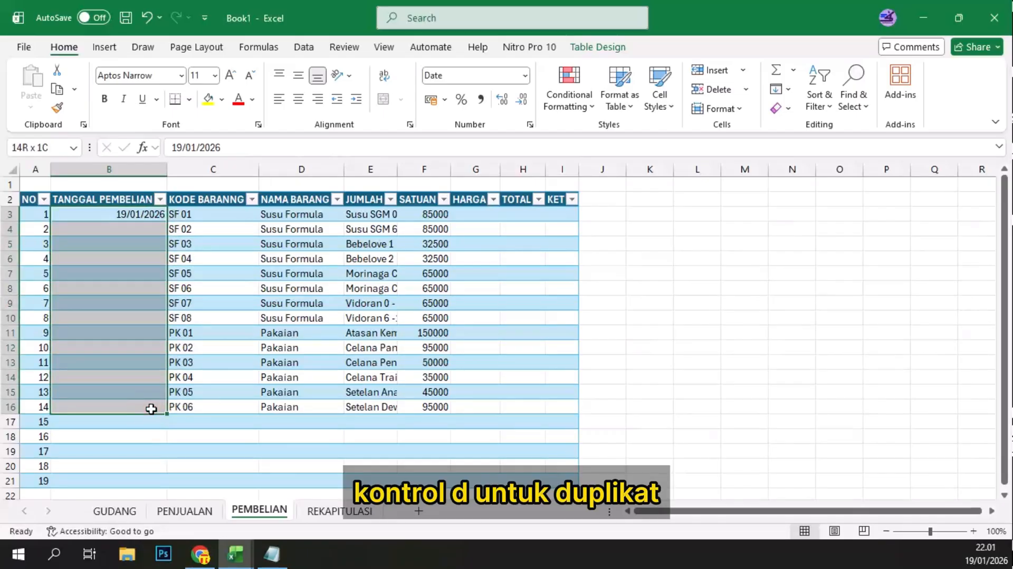
pyautogui.hotkey('ctrl', 'd')
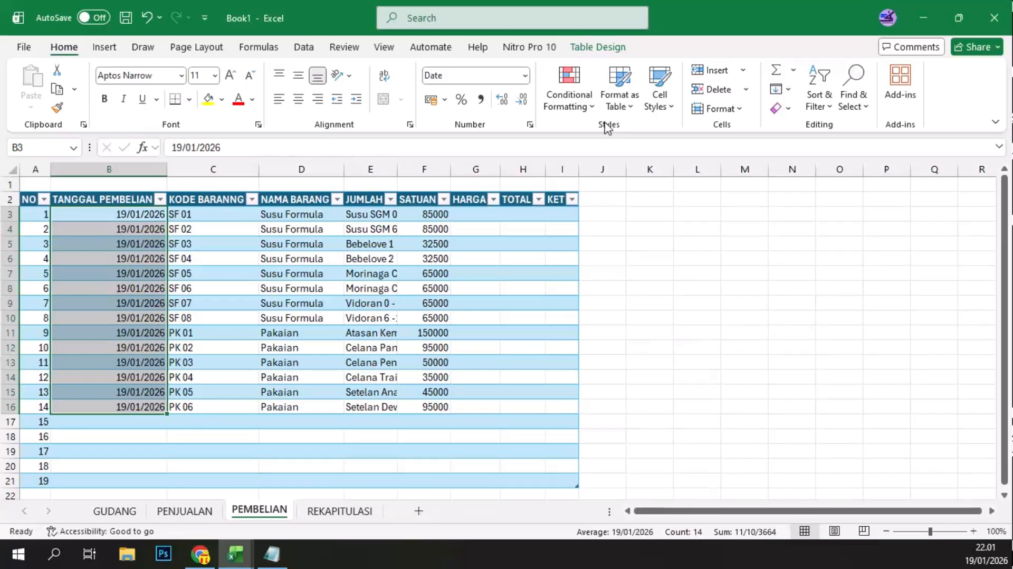
# Step: Format the dates in B3:B16 with the long date type showing weekday, day, month name and year (*Rabu, 14 Maret 2012)
pyautogui.click(529, 125)
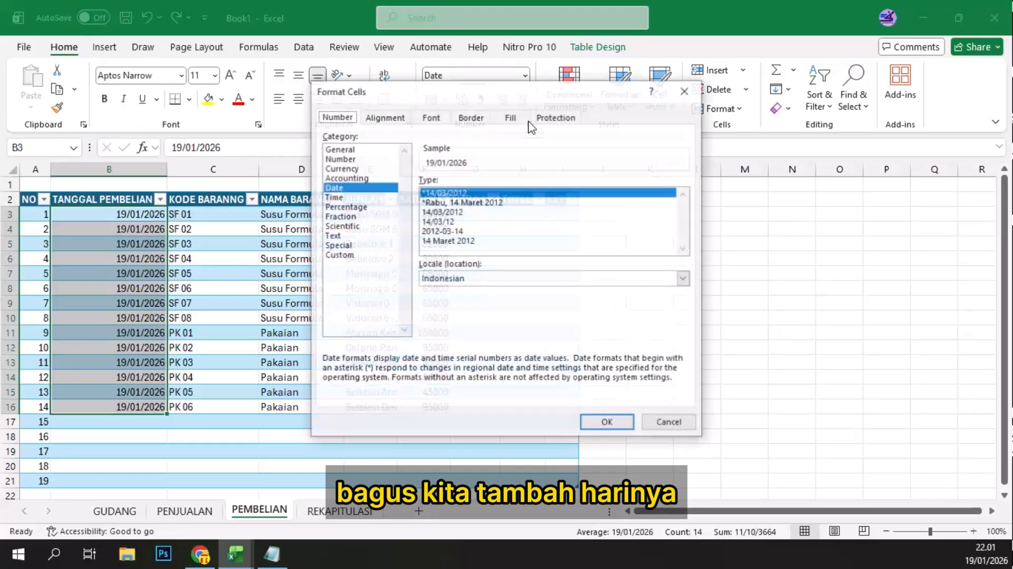
pyautogui.click(452, 202)
pyautogui.click(608, 423)
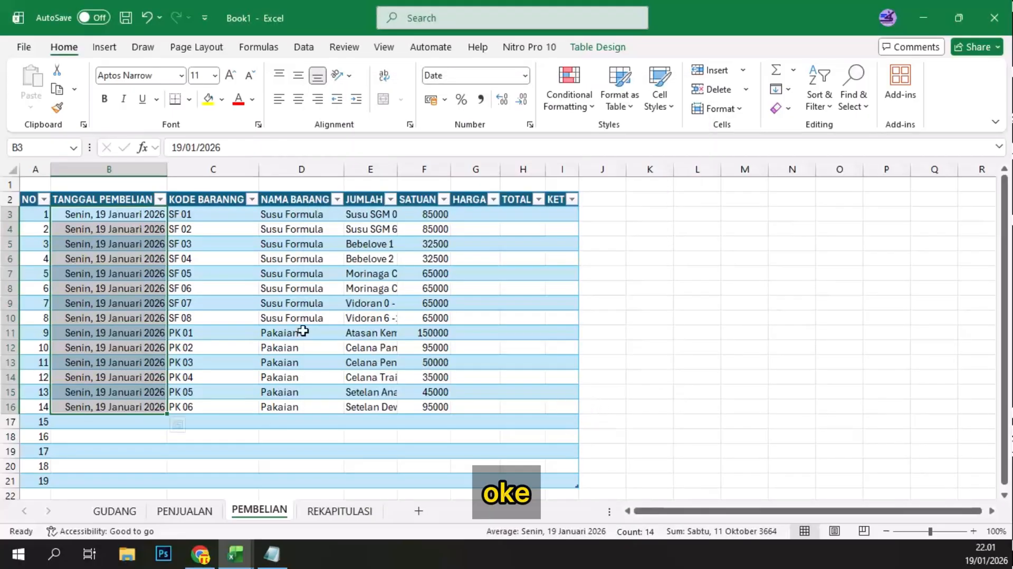
pyautogui.click(247, 299)
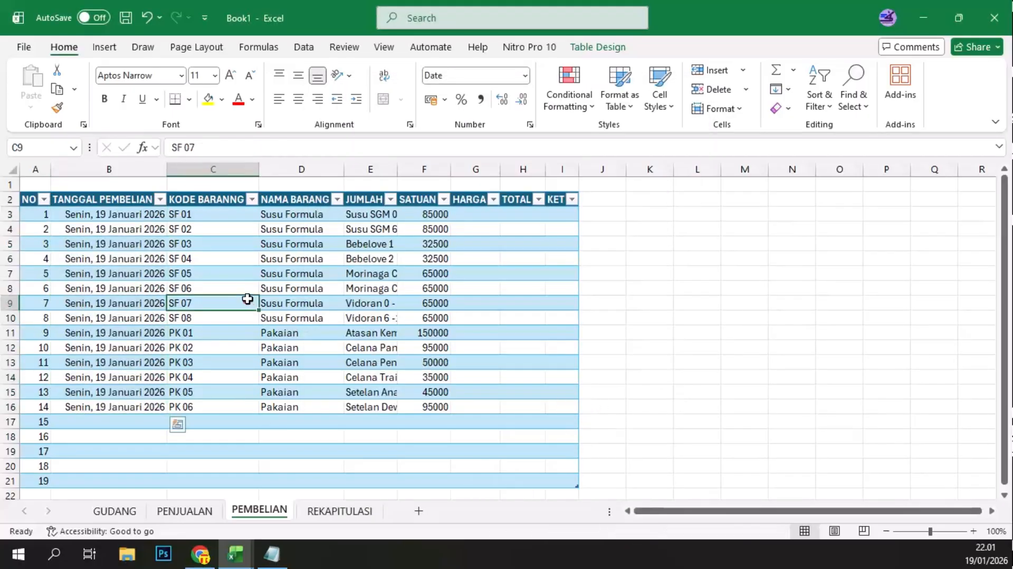
pyautogui.click(226, 230)
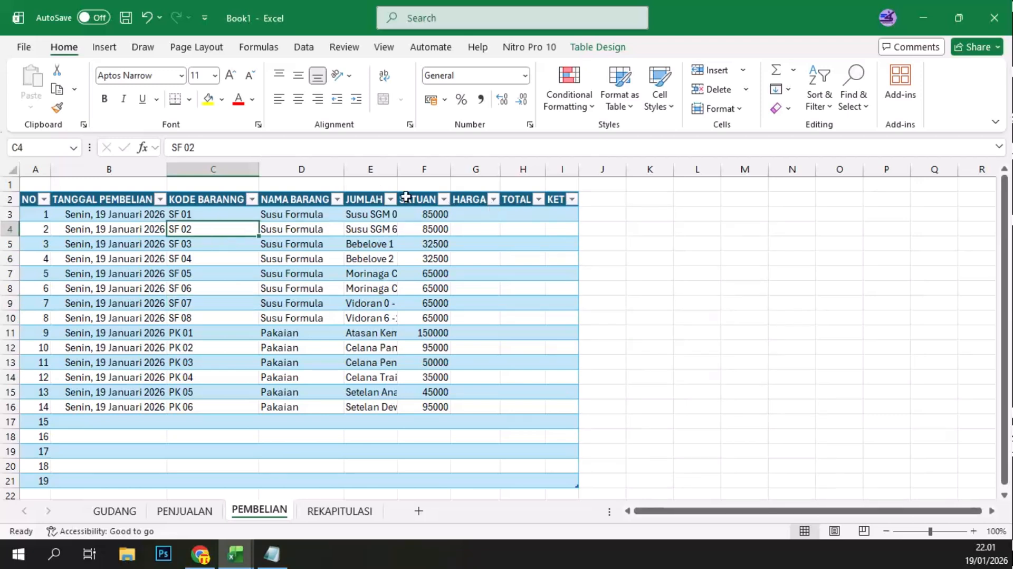
# Step: Copy the product names in E3:E16 over the NAMA BARANG cells from D3 and clear them from the JUMLAH column
pyautogui.click(369, 214)
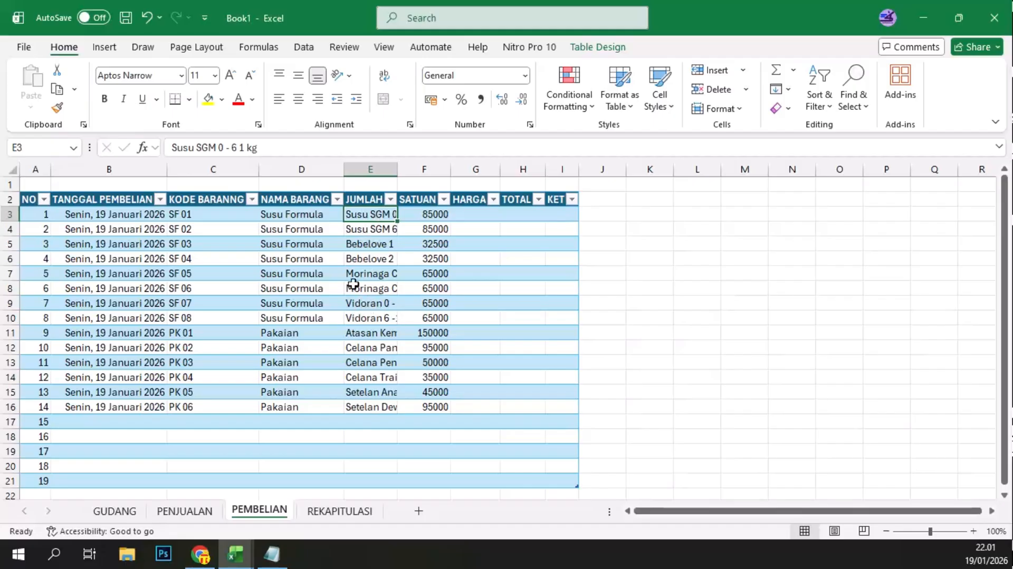
pyautogui.keyDown('shift'); pyautogui.click(365, 407); pyautogui.keyUp('shift')
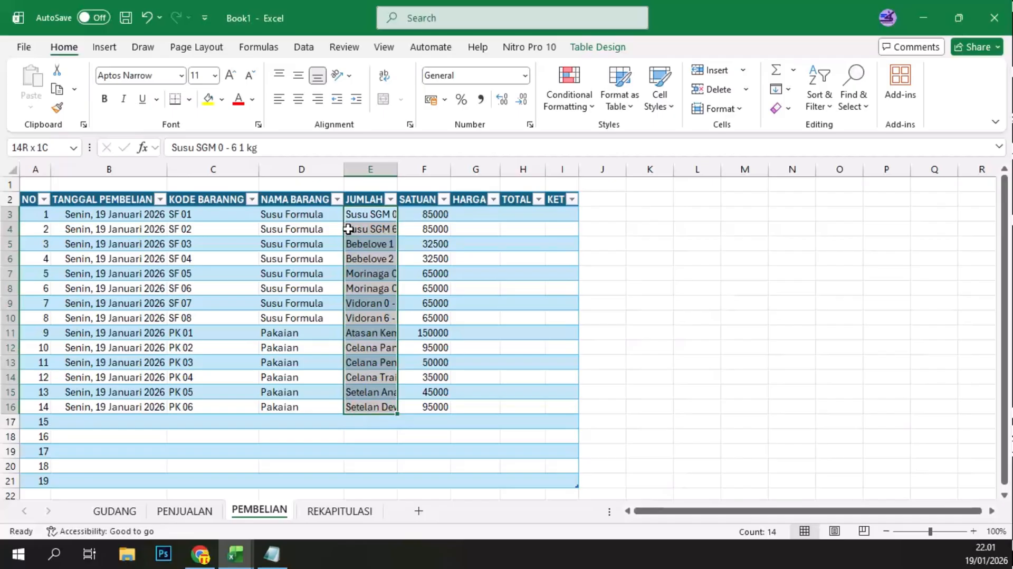
pyautogui.hotkey('ctrl', 'c')
pyautogui.click(297, 215)
pyautogui.hotkey('ctrl', 'v')
pyautogui.press('Escape')
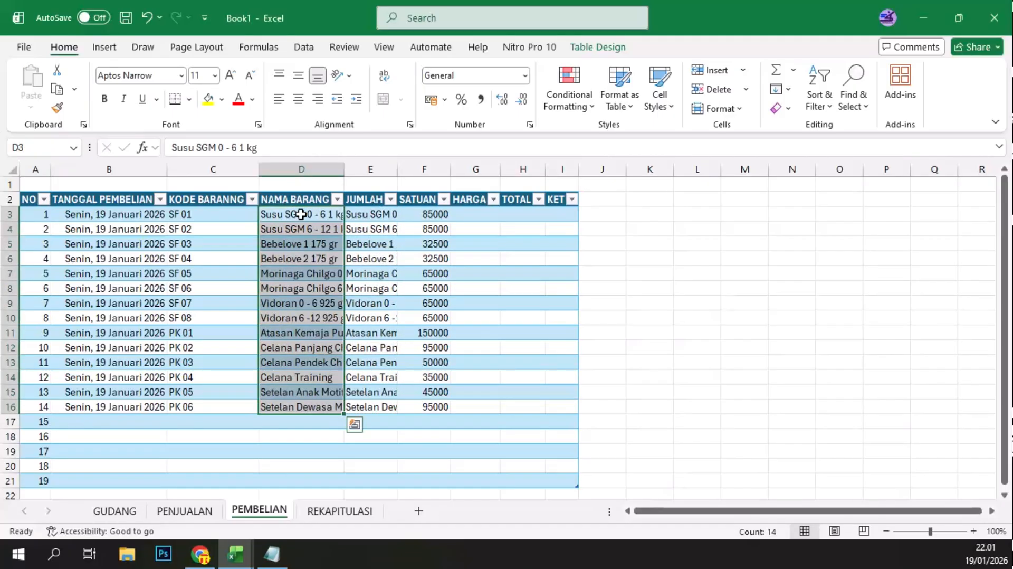
pyautogui.moveTo(363, 216); pyautogui.dragTo(376, 413)
pyautogui.press('Delete')
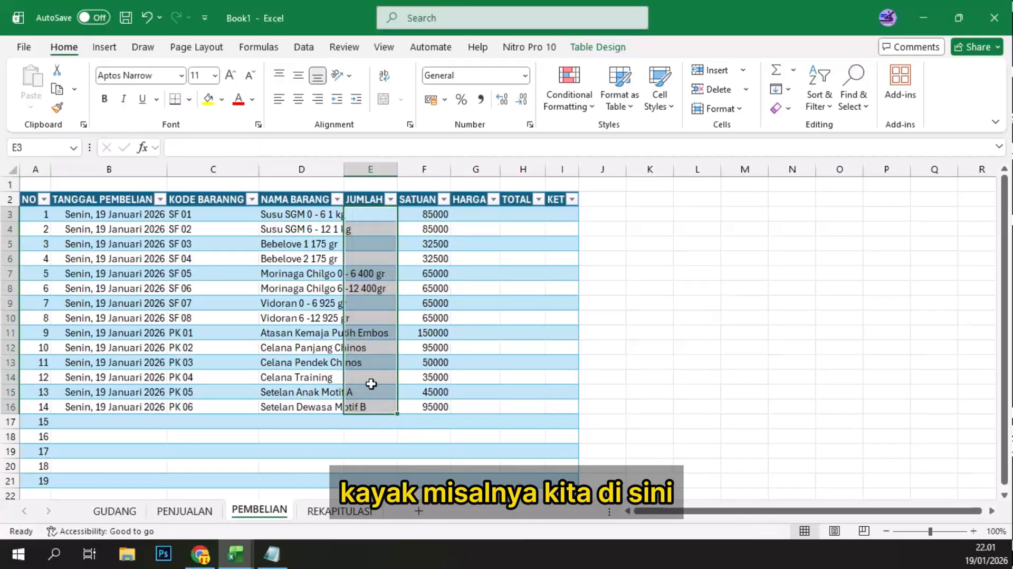
# Step: Fit the widths of the KODE BARANNG and NAMA BARANG columns to their contents
pyautogui.click(366, 215)
pyautogui.doubleClick(344, 169)
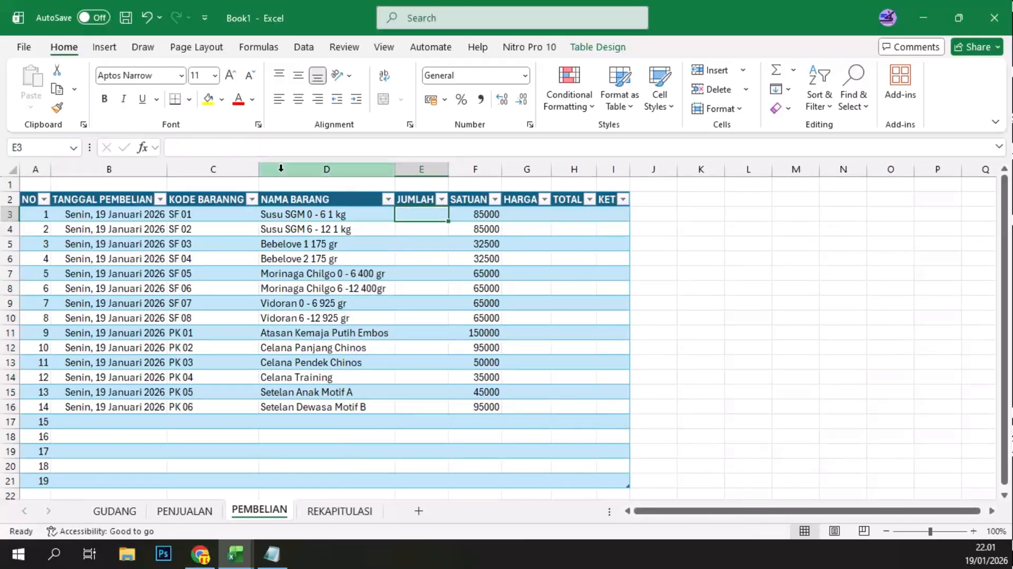
pyautogui.doubleClick(261, 165)
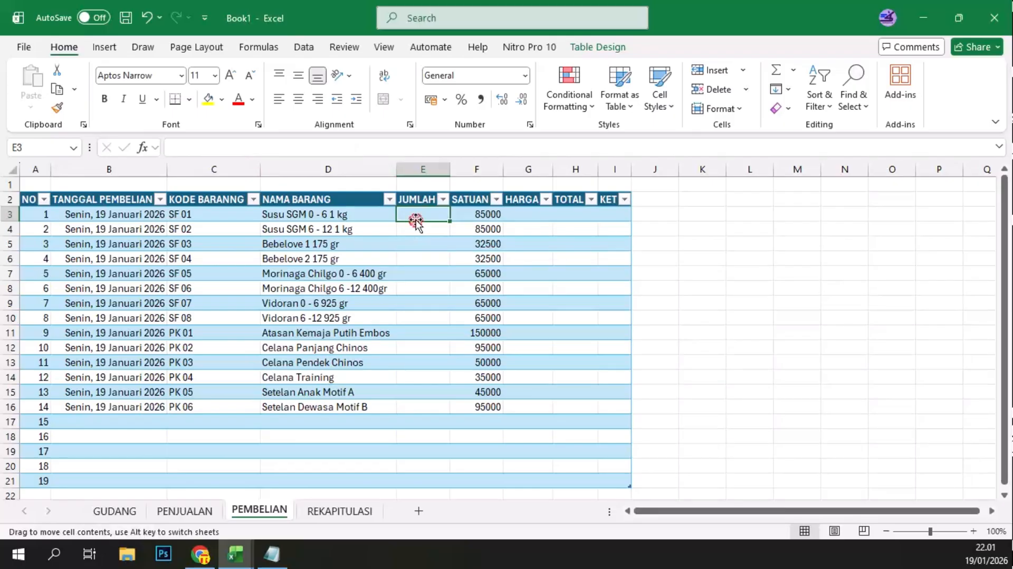
# Step: Enter the JUMLAH quantities 10, 12, 6, 6, 6, 12, 12 and 14 for items SF 01 to SF 08 in E3:E10
pyautogui.write('10')
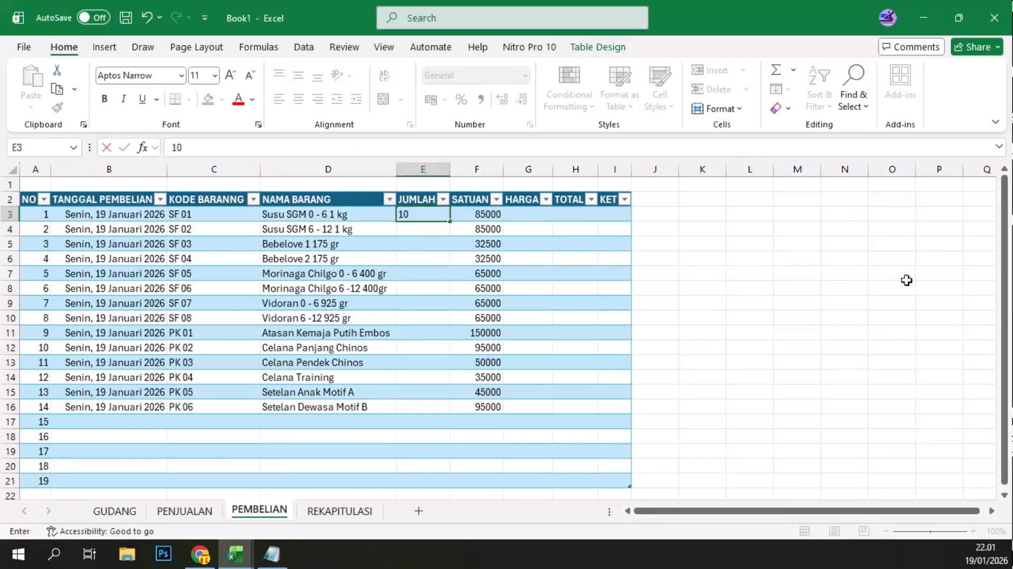
pyautogui.press('Return')
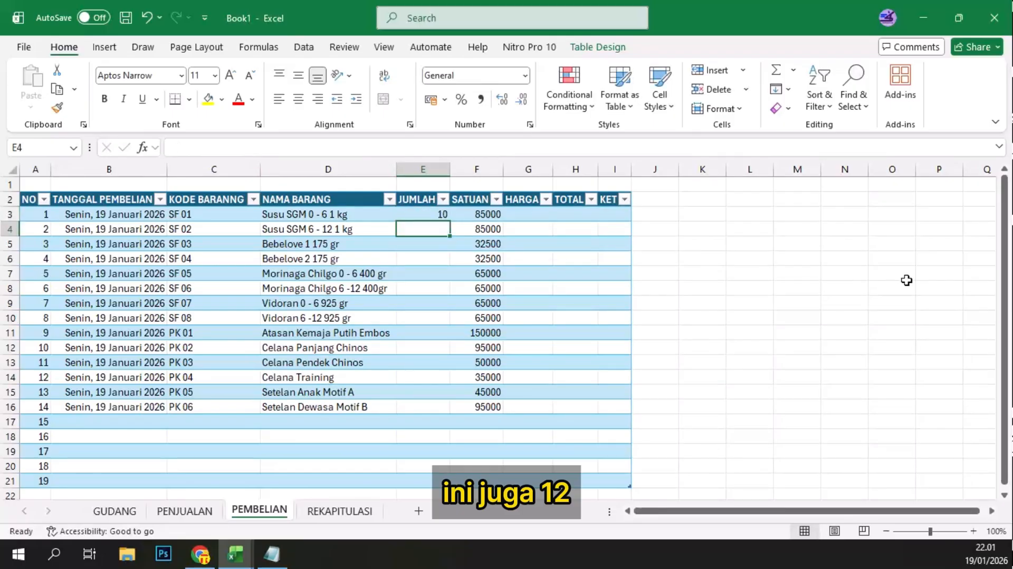
pyautogui.write('12')
pyautogui.press('Return')
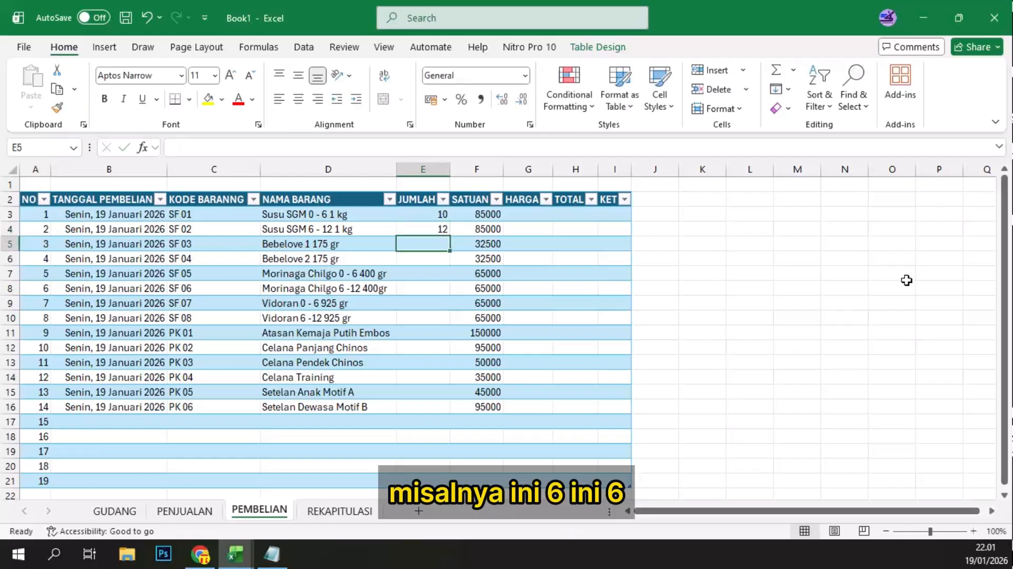
pyautogui.write('6')
pyautogui.press('Return')
pyautogui.write('6')
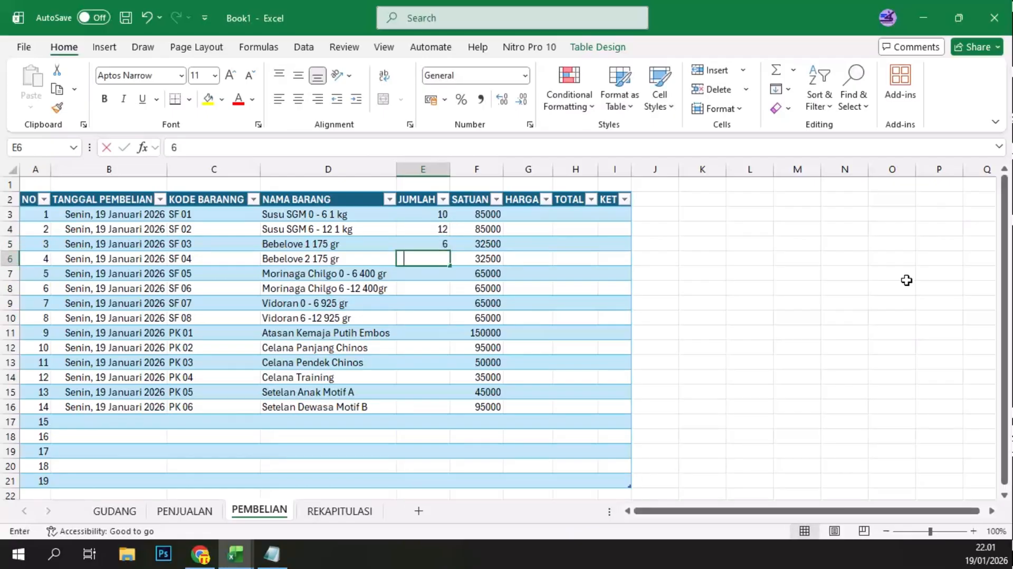
pyautogui.press('Return')
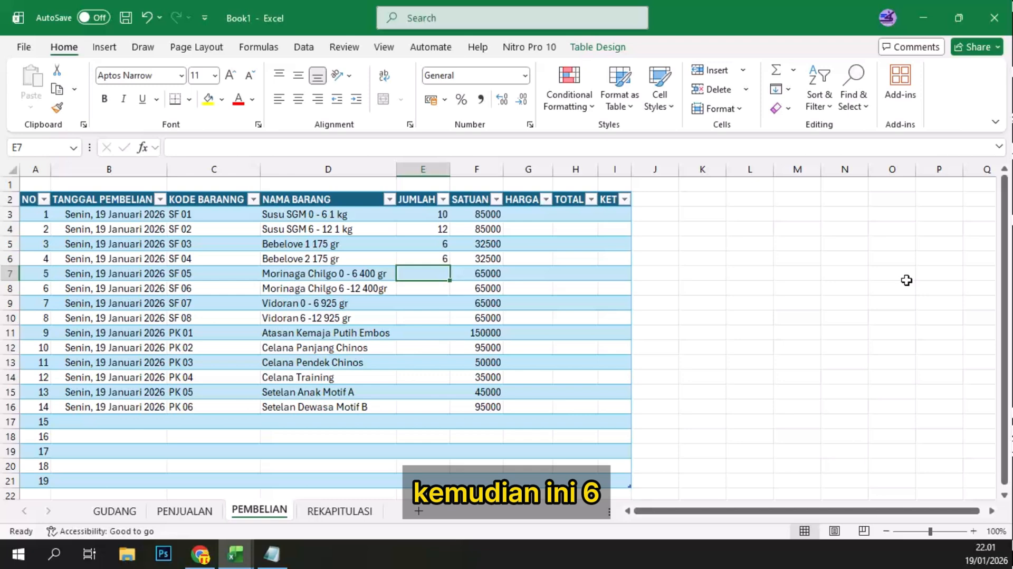
pyautogui.write('6')
pyautogui.press('Return')
pyautogui.write('12')
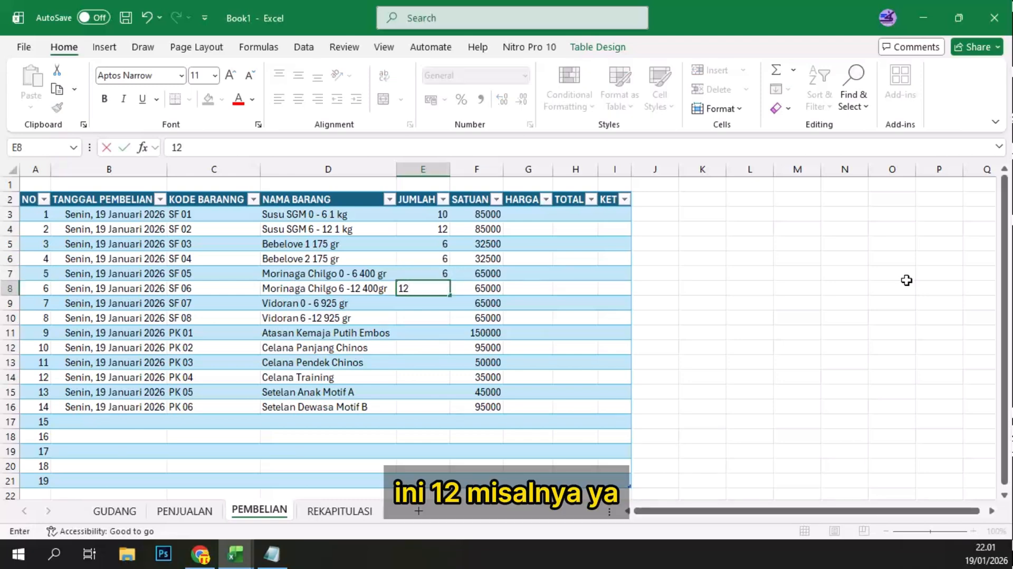
pyautogui.press('Return')
pyautogui.write('12')
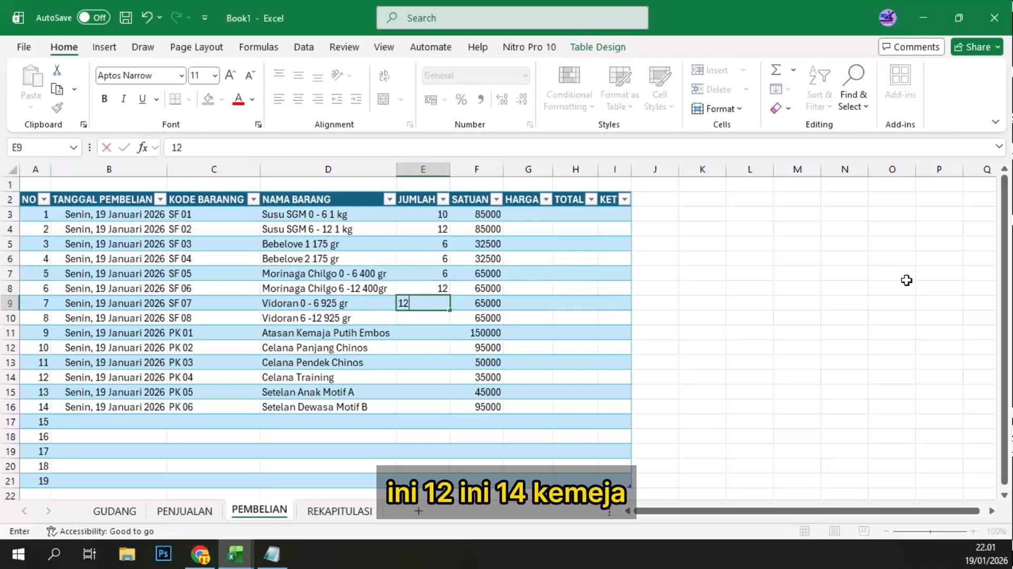
pyautogui.press('Return')
pyautogui.write('14')
pyautogui.press('Return')
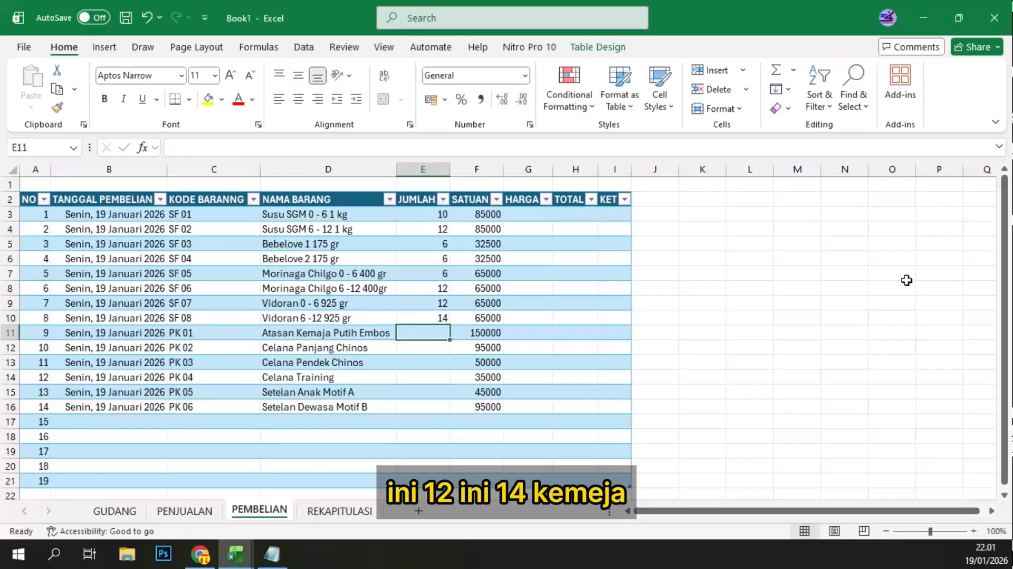
# Step: Enter the JUMLAH quantities 20, 20, 20, 12, 10 and 10 for items PK 01 to PK 06 in E11:E16
pyautogui.write('20')
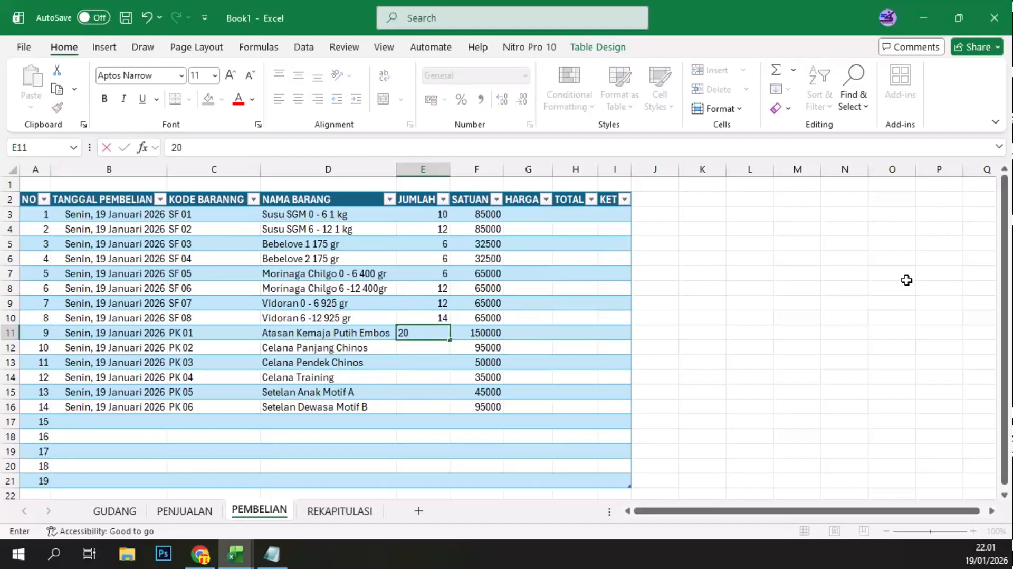
pyautogui.press('Return')
pyautogui.write('20')
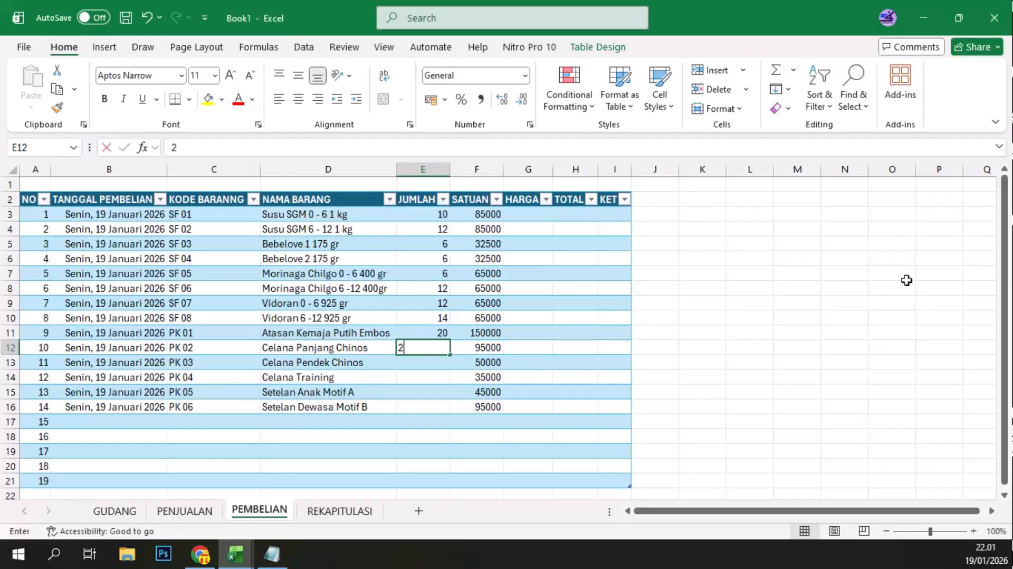
pyautogui.press('Return')
pyautogui.write('20')
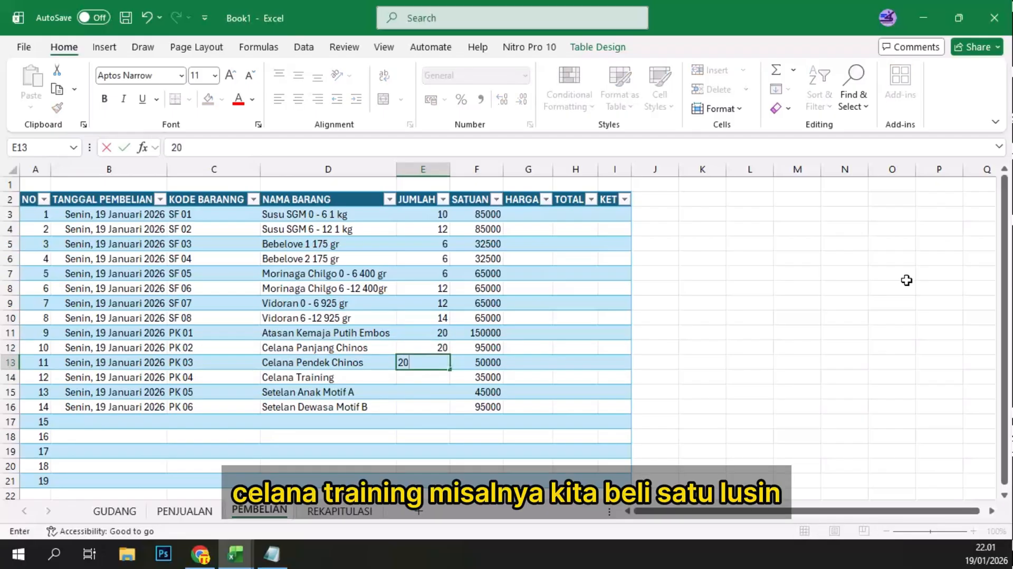
pyautogui.press('Return')
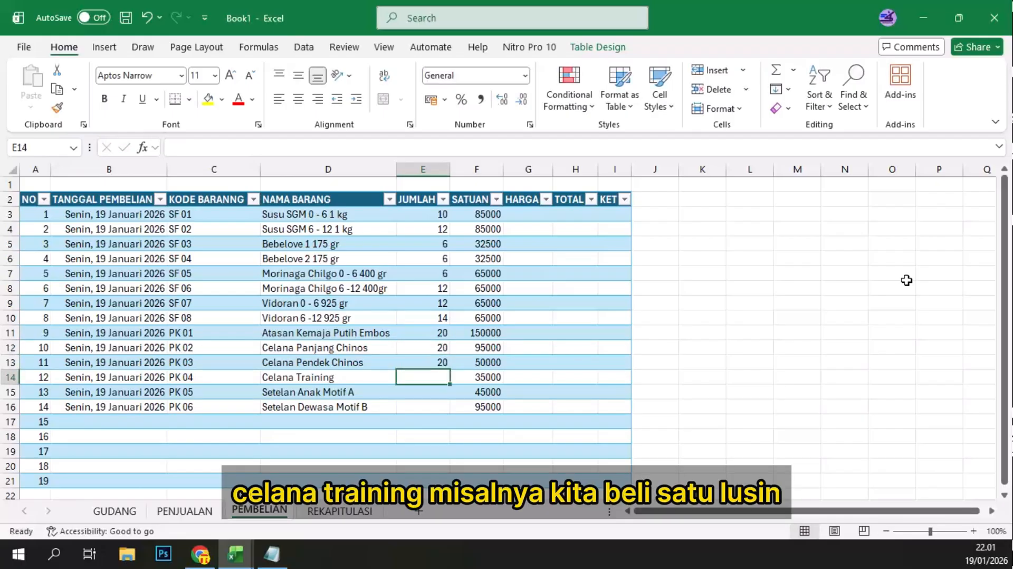
pyautogui.write('12')
pyautogui.press('Return')
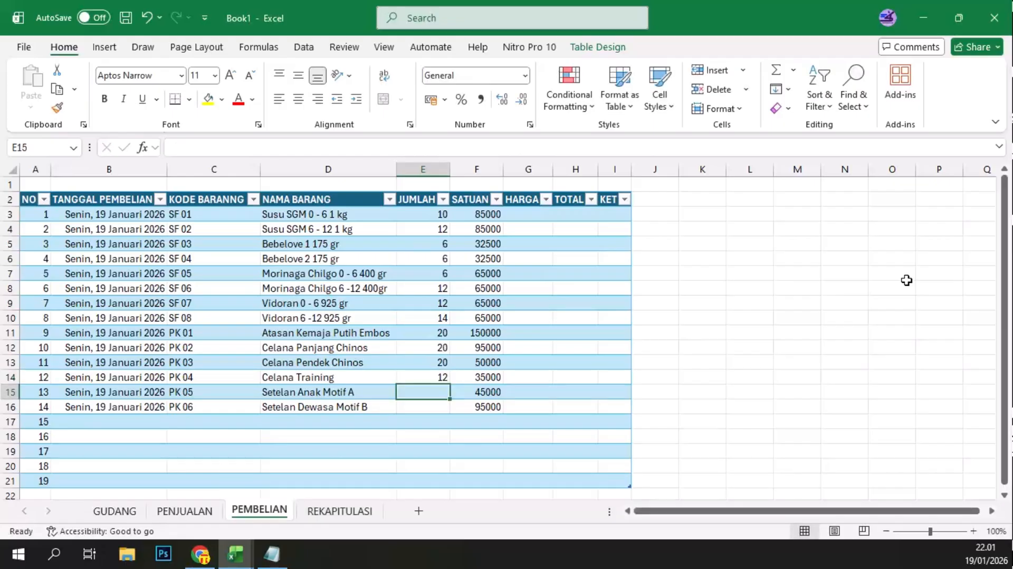
pyautogui.write('10')
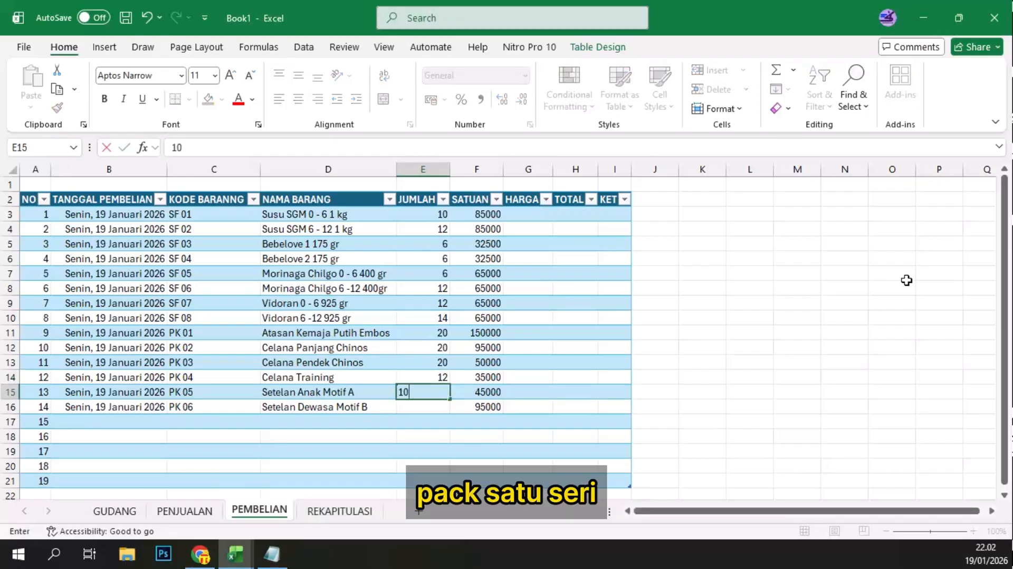
pyautogui.press('Return')
pyautogui.write('10')
pyautogui.press('Return')
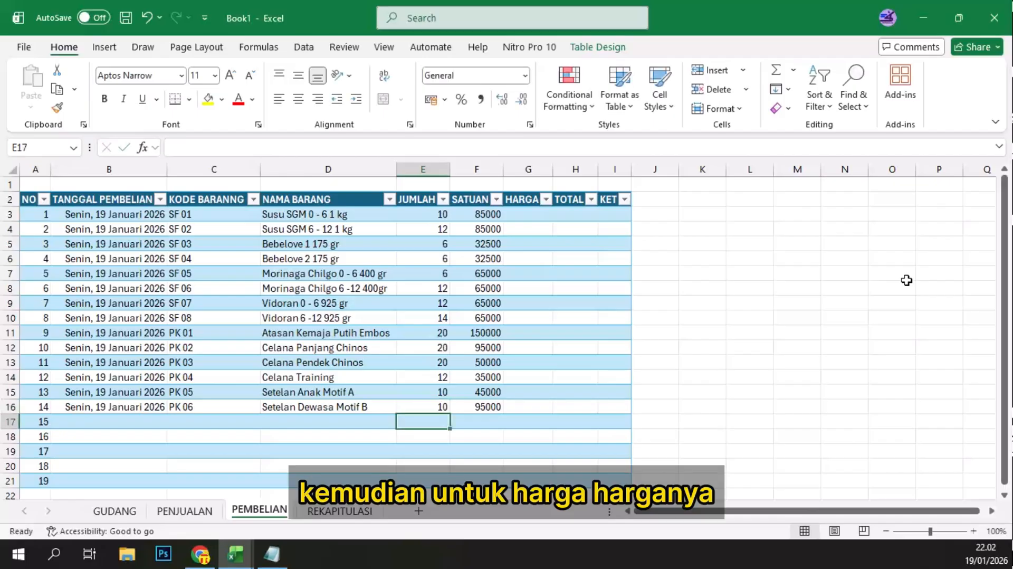
# Step: Clear the misplaced prices from the SATUAN column in F3:F16
pyautogui.moveTo(488, 208); pyautogui.dragTo(489, 407)
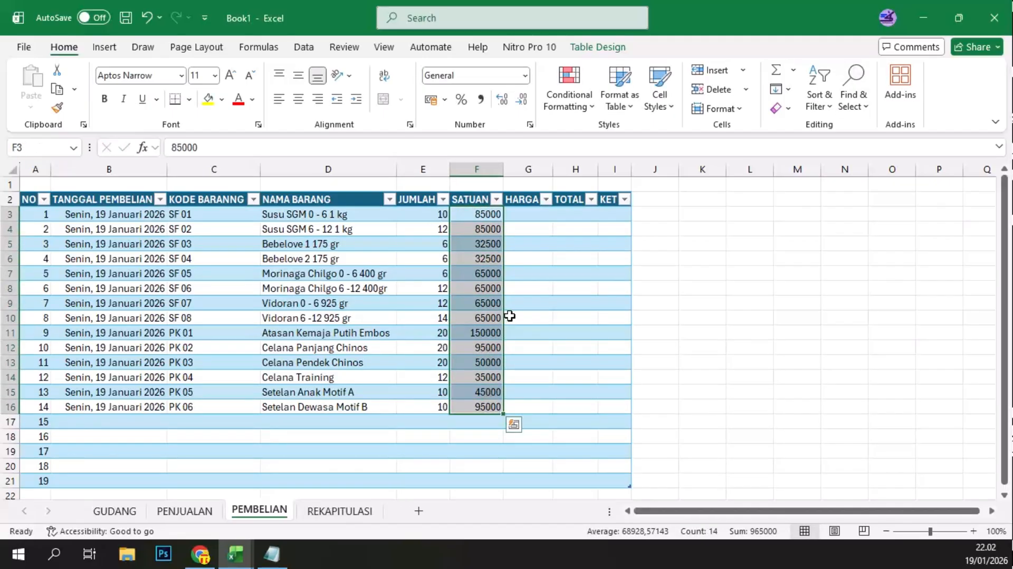
pyautogui.hotkey('ctrl', 'c')
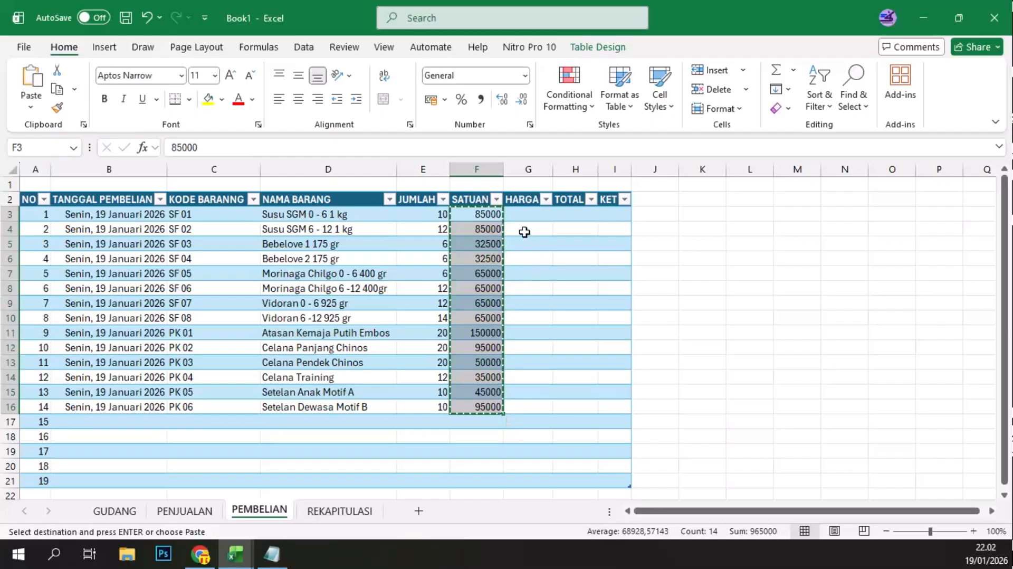
pyautogui.click(488, 214)
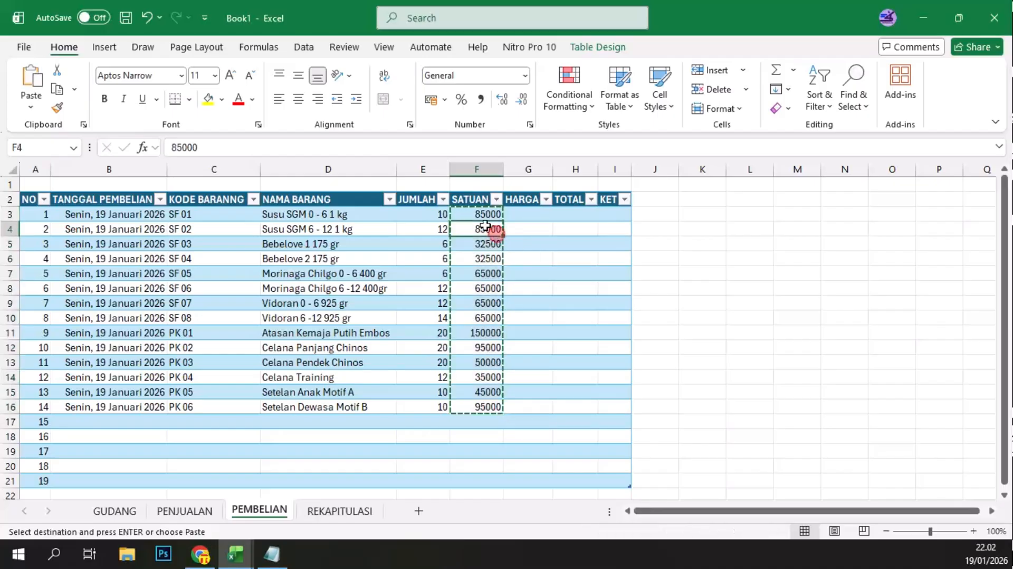
pyautogui.keyDown('shift'); pyautogui.click(491, 400); pyautogui.keyUp('shift')
pyautogui.press('Return')
pyautogui.click(526, 256)
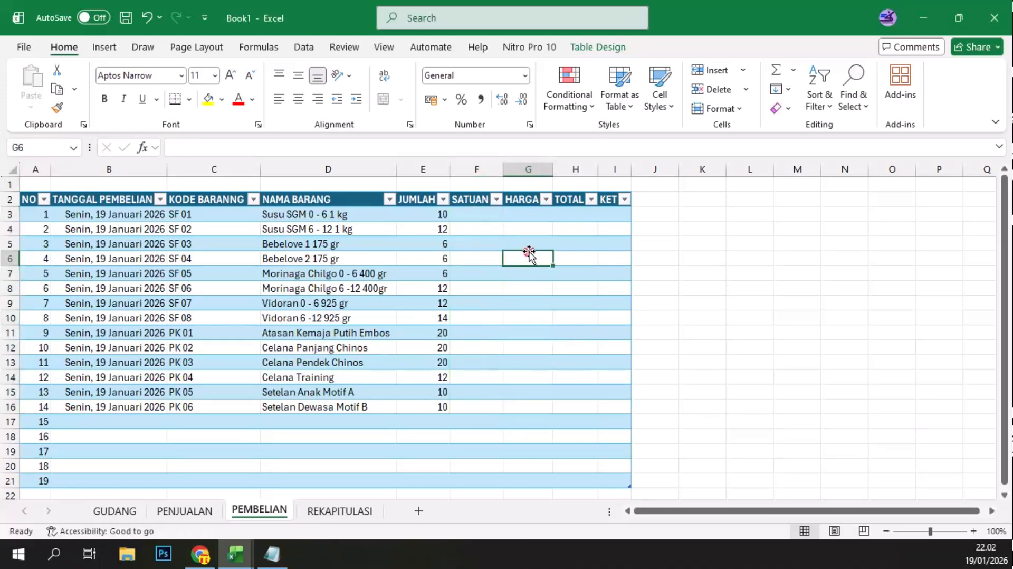
# Step: Fill the HARGA column from G3 with a VLOOKUP of KODE BARANNG in GUDANG's KODE BARANG to HPP columns, returning column 4 with match type 0
pyautogui.click(527, 216)
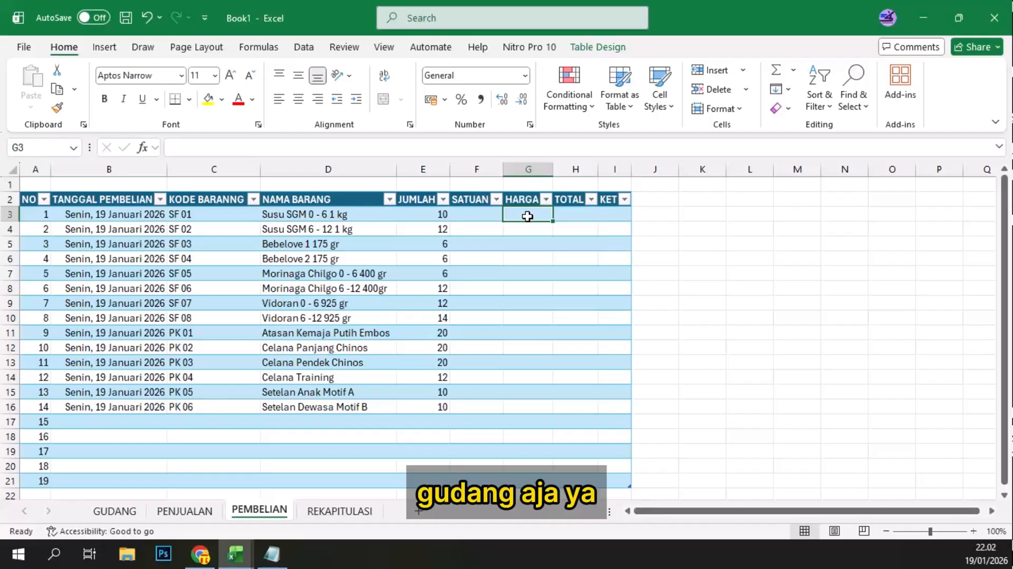
pyautogui.write('=')
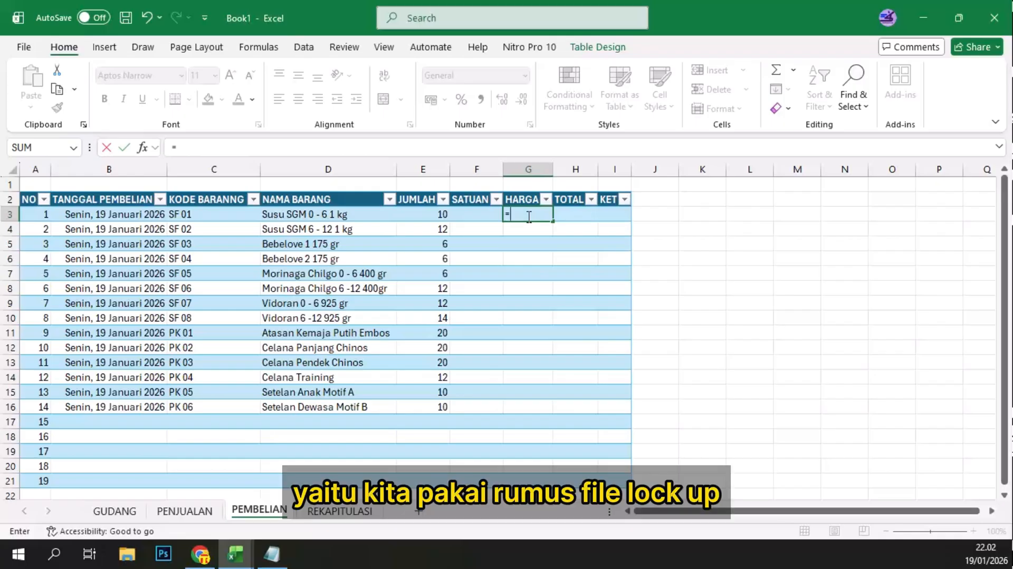
pyautogui.write('VLOOKUP(')
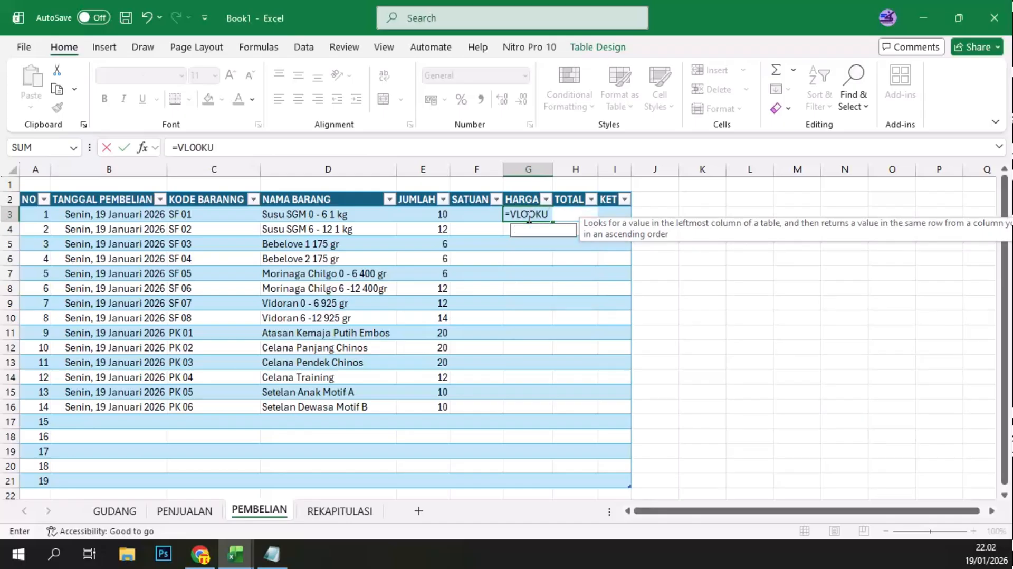
pyautogui.click(211, 214)
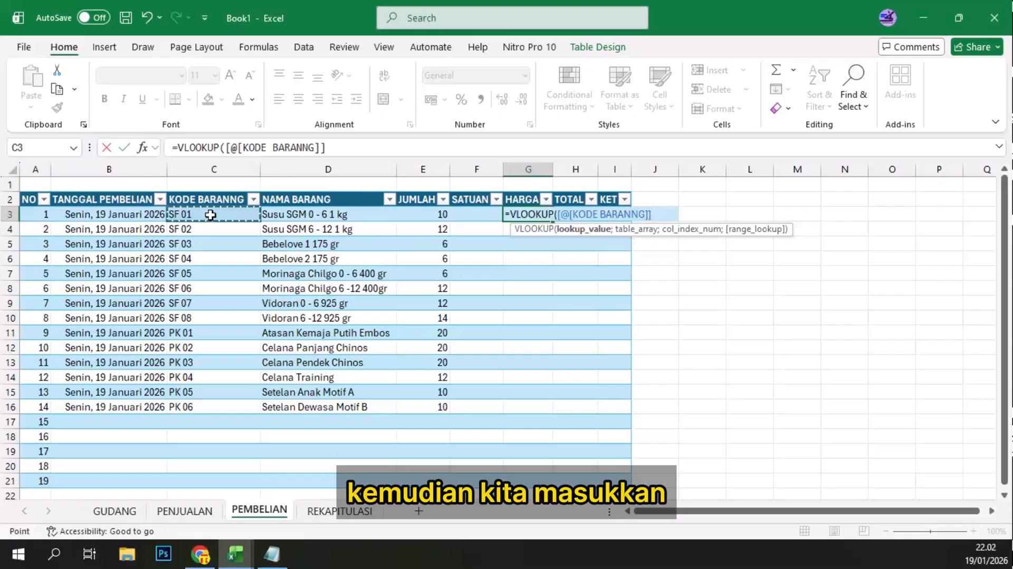
pyautogui.write(';')
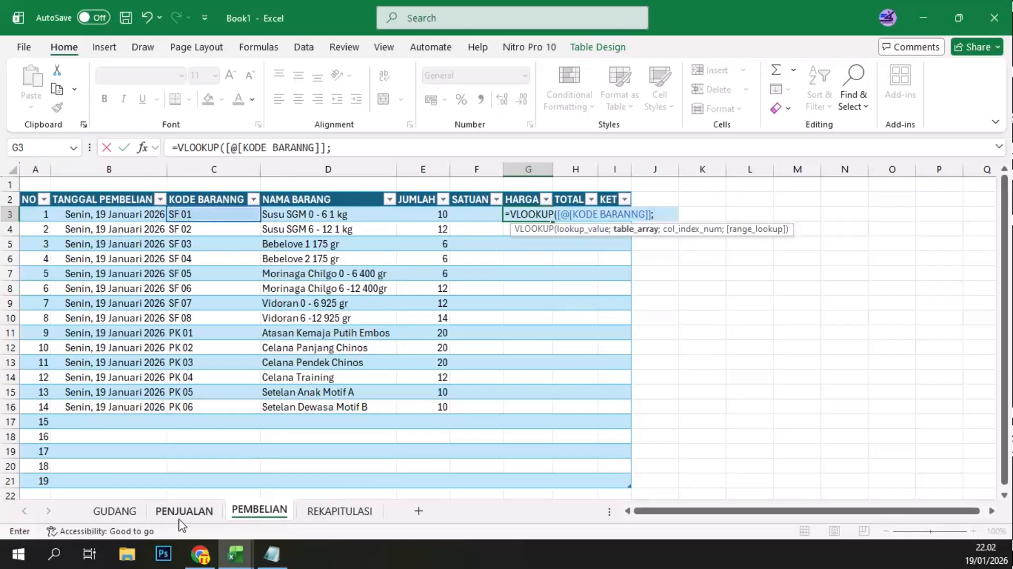
pyautogui.click(132, 510)
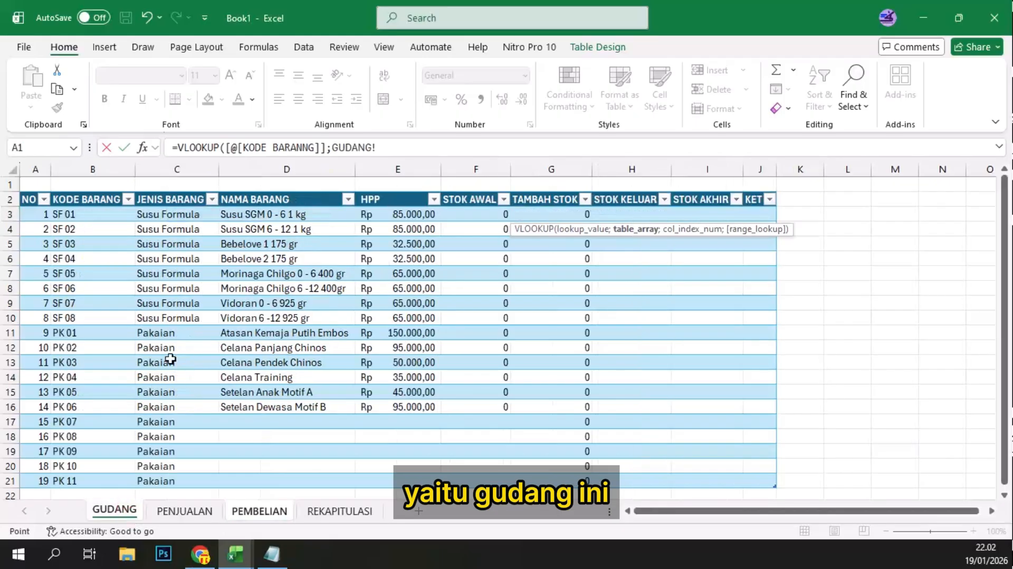
pyautogui.click(59, 214)
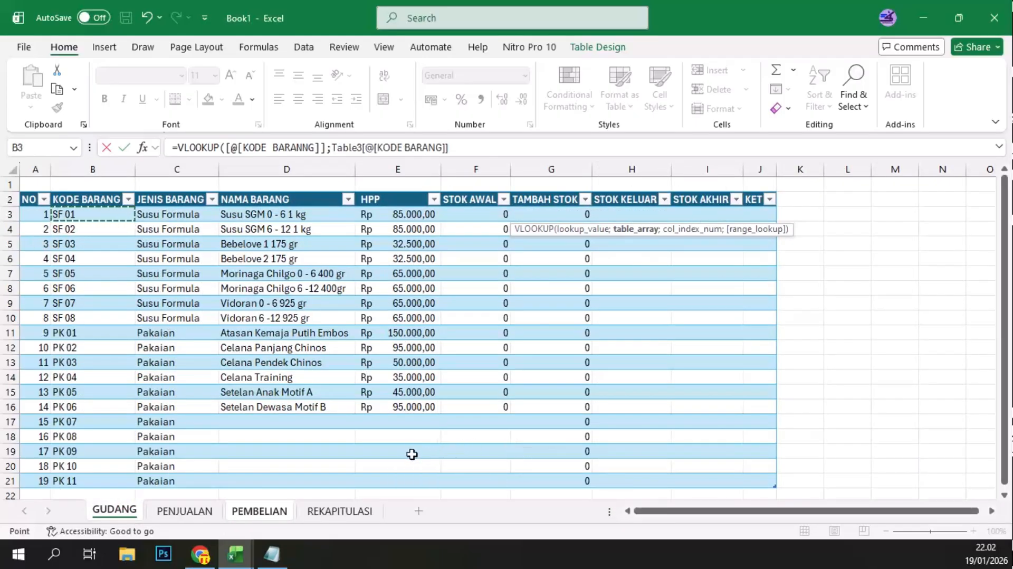
pyautogui.scroll(-1, 403, 454)
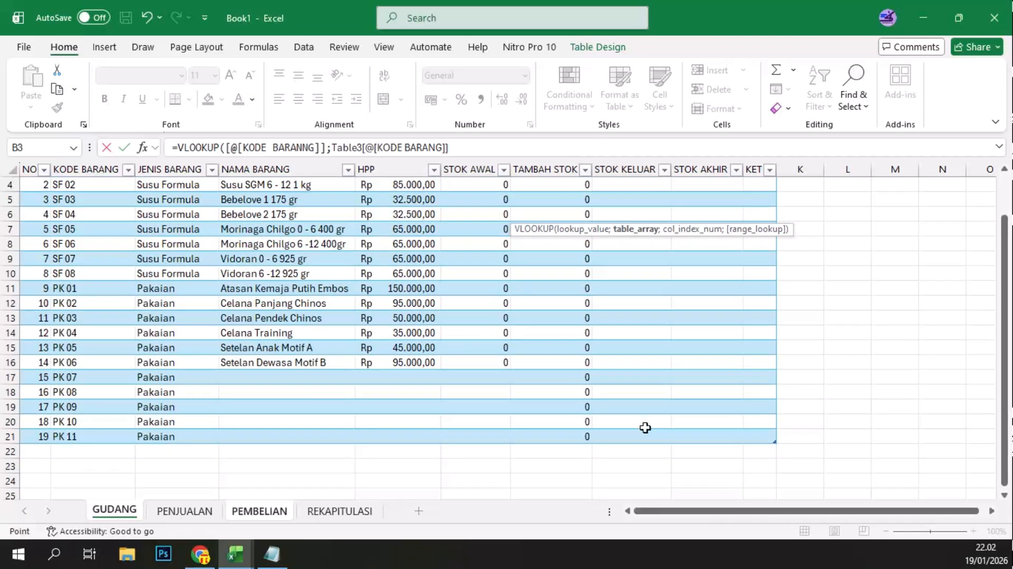
pyautogui.keyDown('shift'); pyautogui.click(411, 430); pyautogui.keyUp('shift')
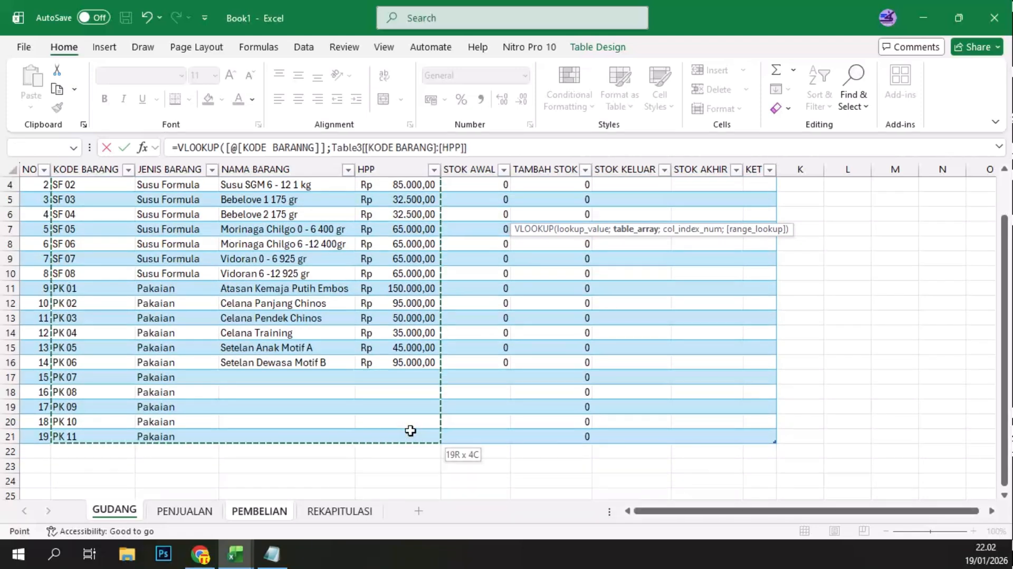
pyautogui.write(';')
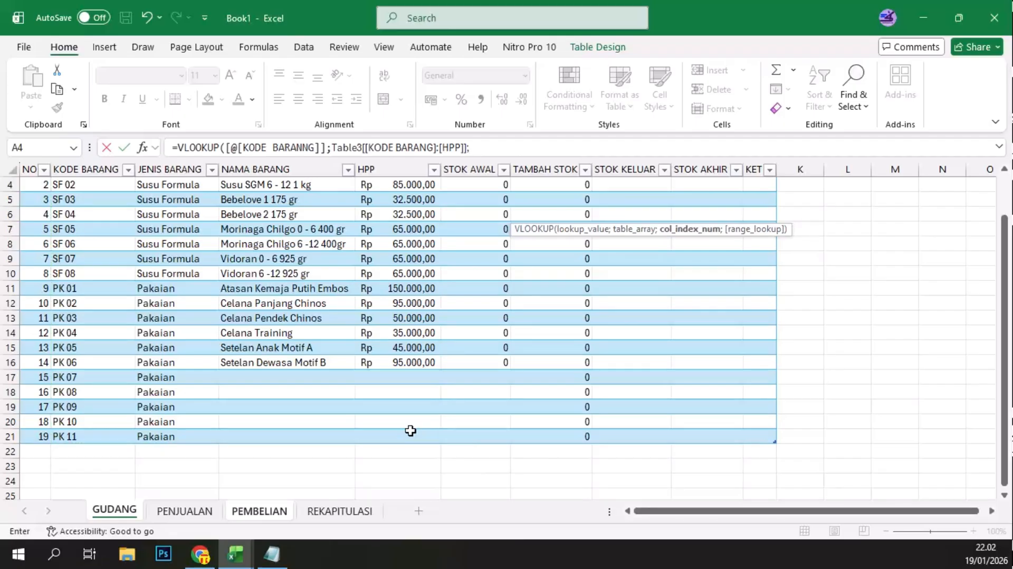
pyautogui.scroll(1, 410, 430)
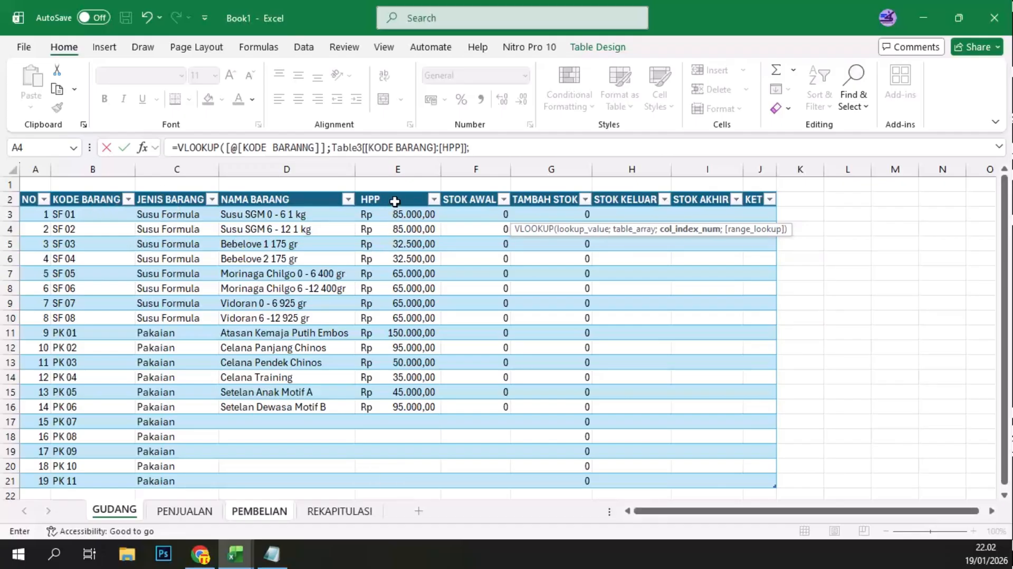
pyautogui.write(';')
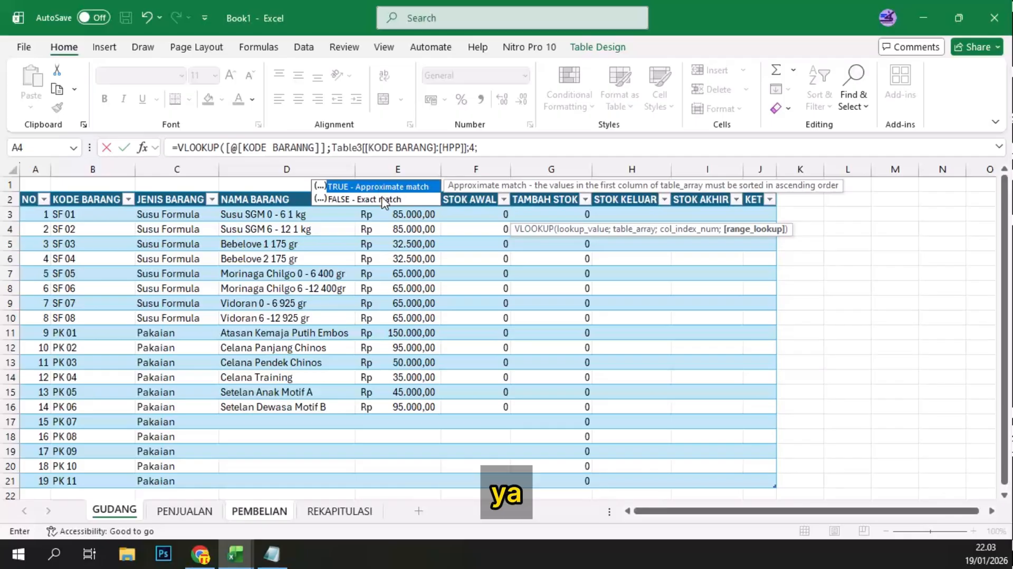
pyautogui.write('0)')
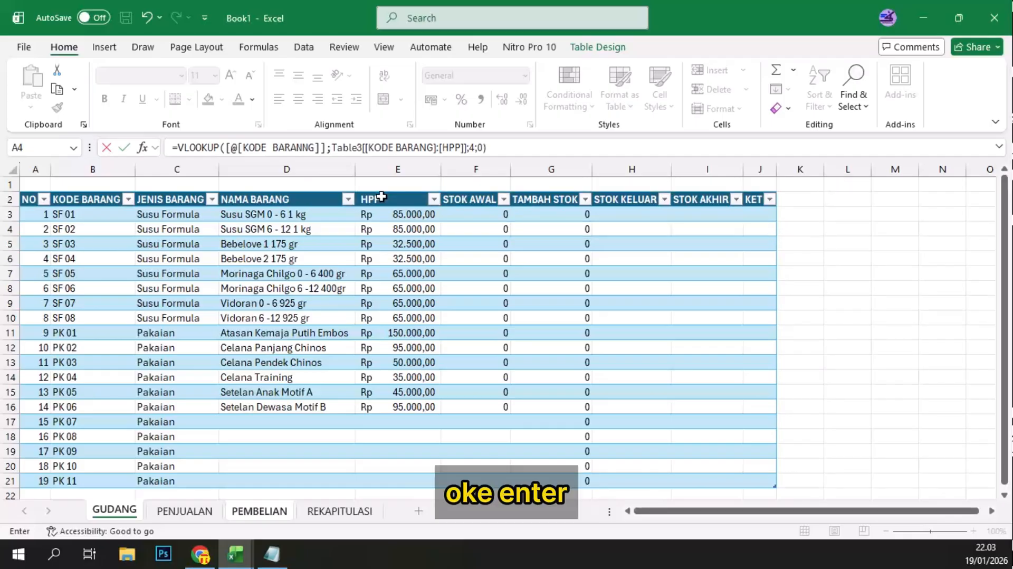
pyautogui.press('Return')
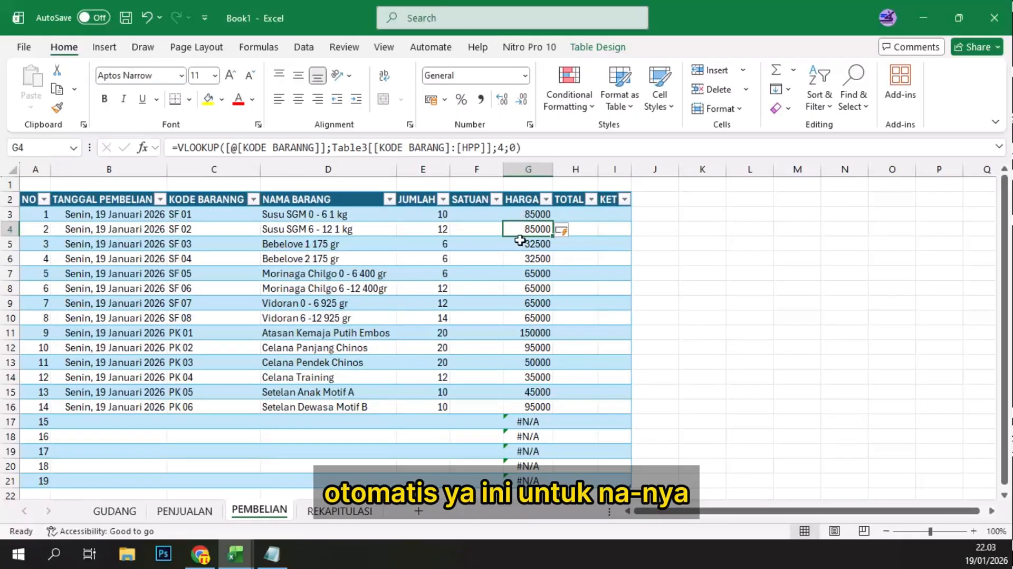
# Step: Wrap the HARGA lookup formula in G3 with IFNA, using 0 as the value for unmatched rows
pyautogui.click(530, 423)
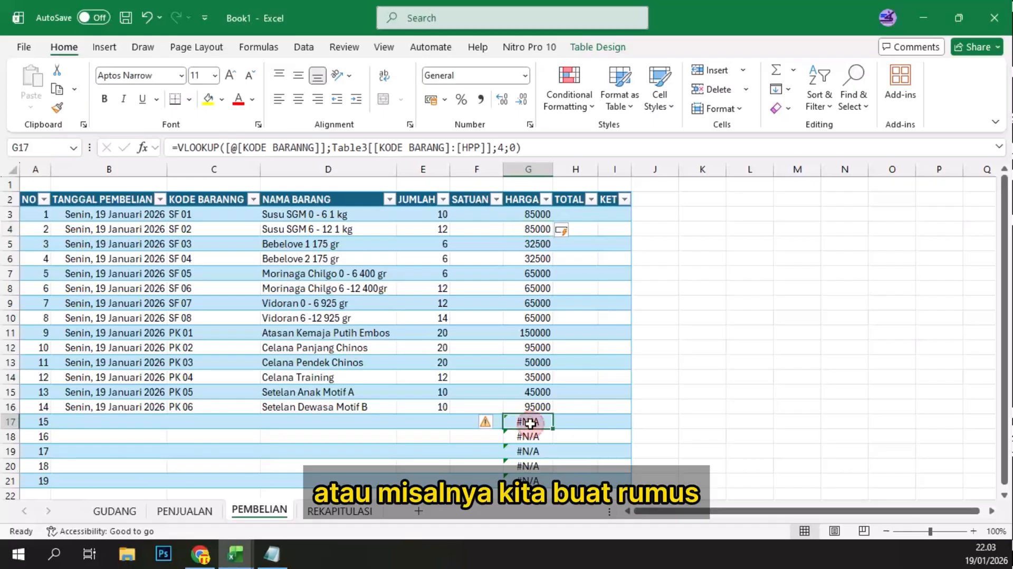
pyautogui.click(536, 211)
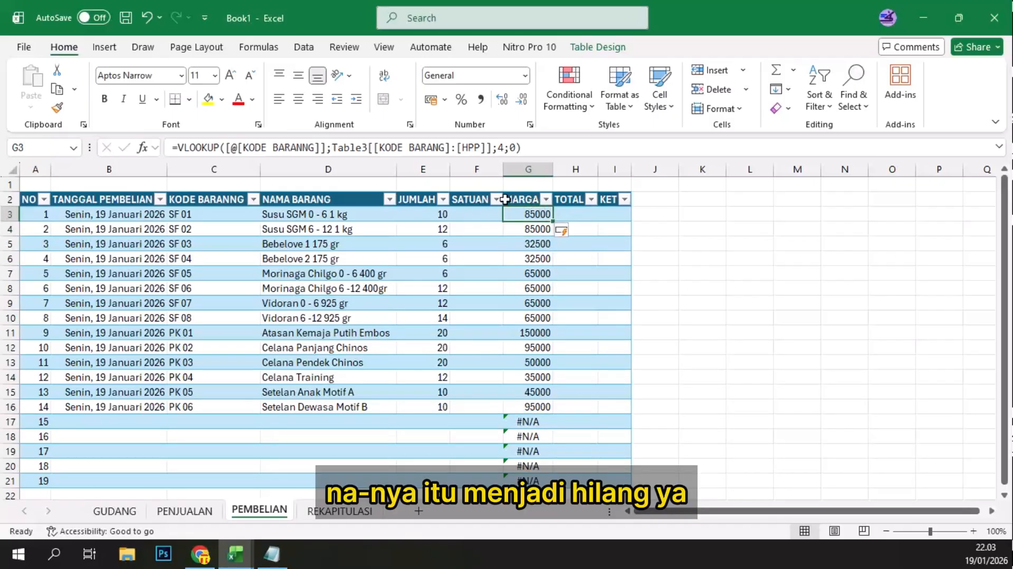
pyautogui.click(526, 422)
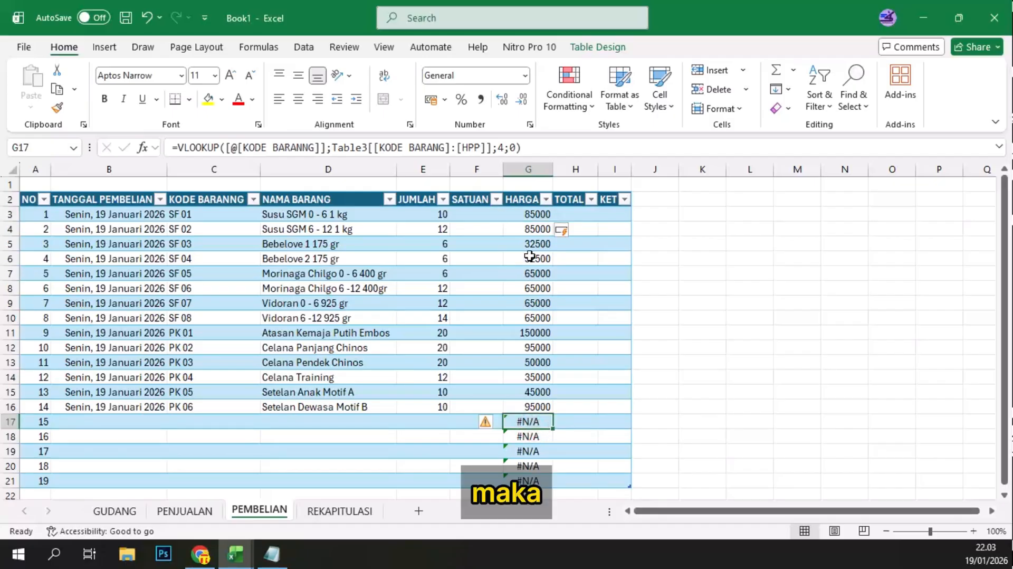
pyautogui.click(528, 214)
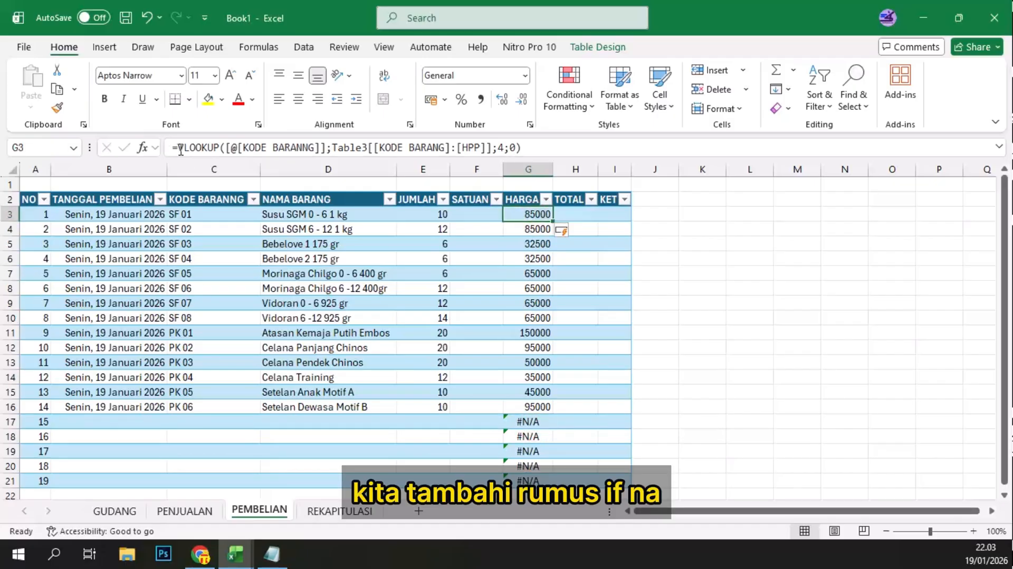
pyautogui.click(180, 150)
pyautogui.write('IFNA')
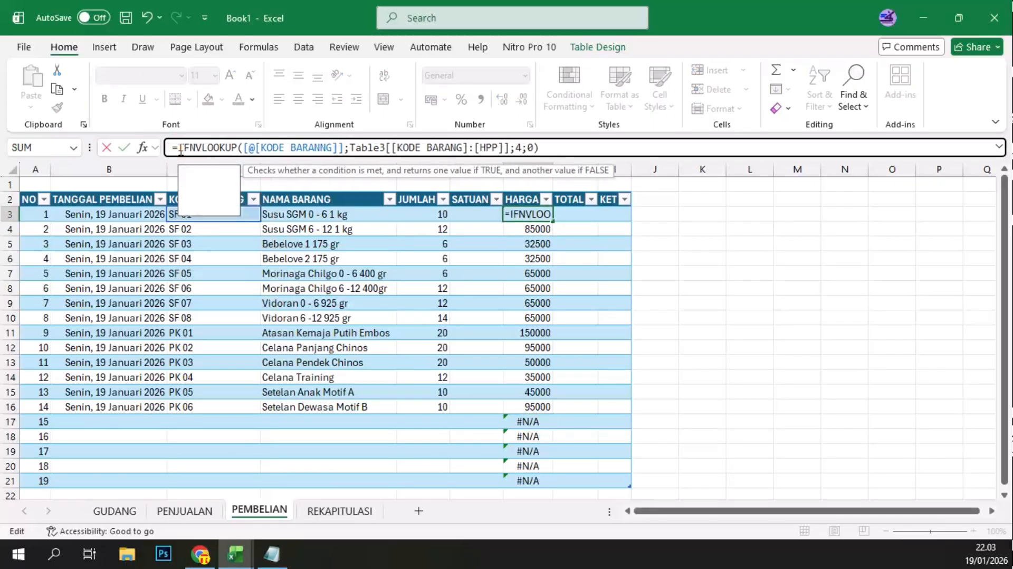
pyautogui.write('(')
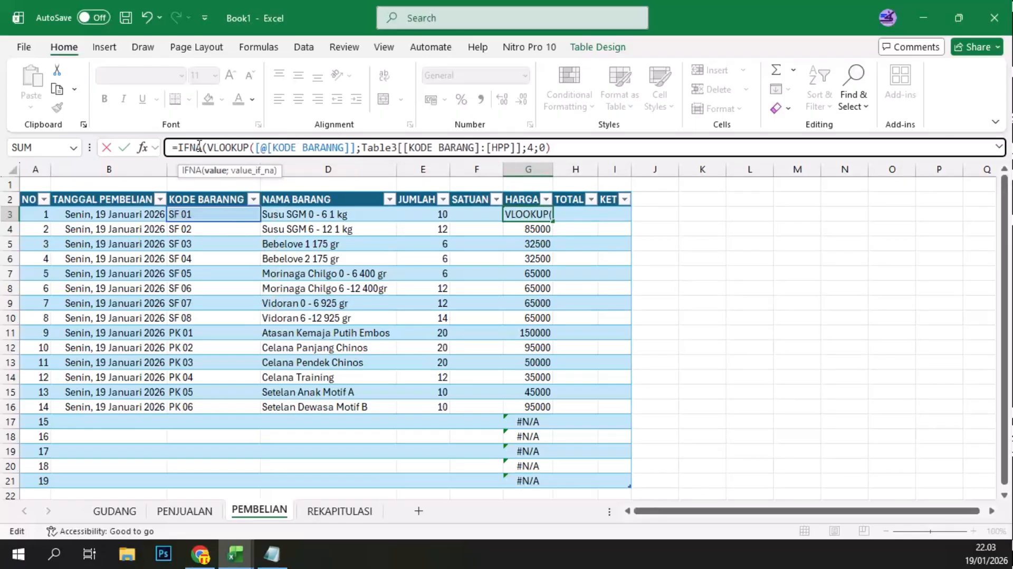
pyautogui.click(570, 147)
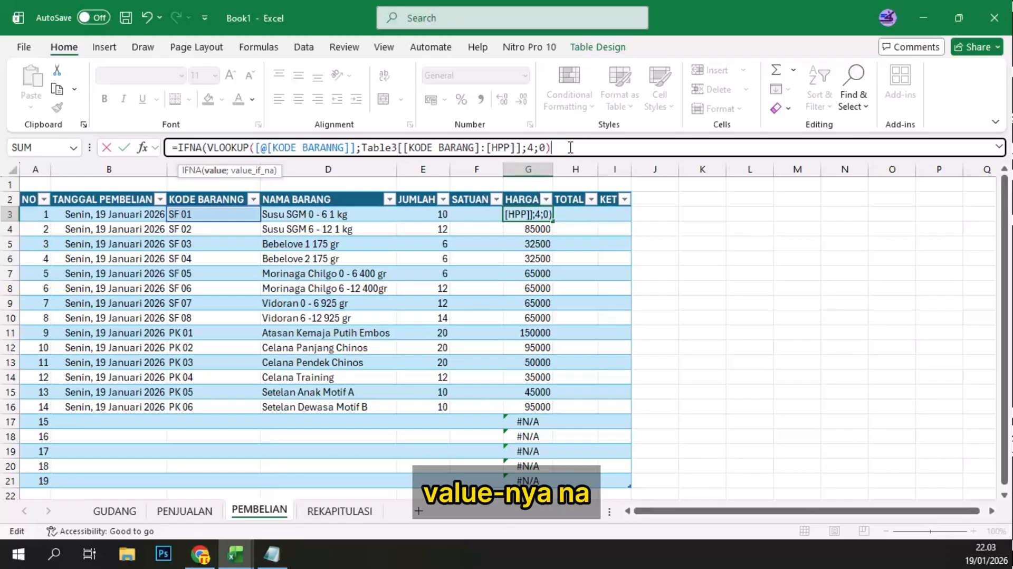
pyautogui.write(';')
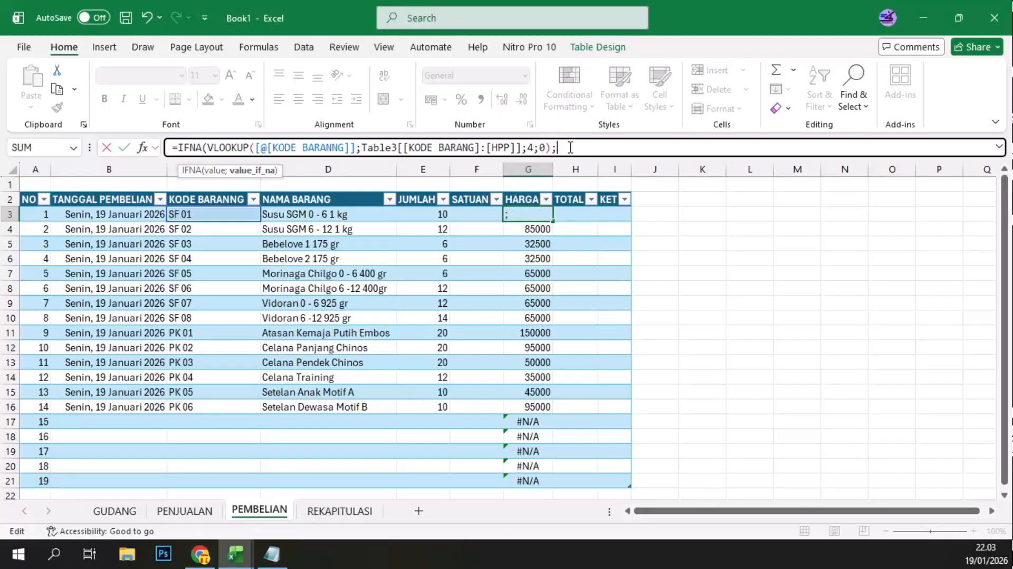
pyautogui.write('0')
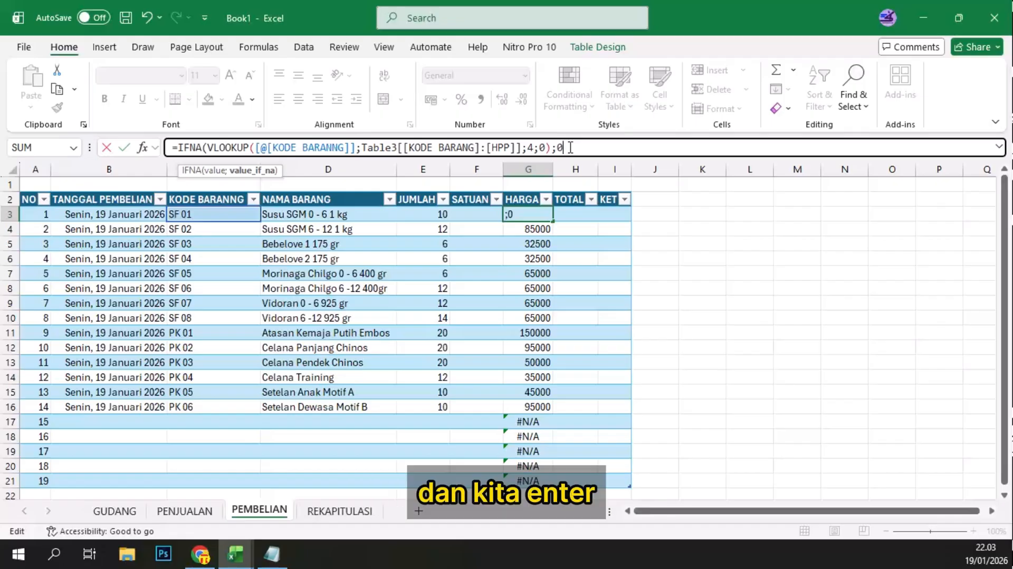
pyautogui.press('Return')
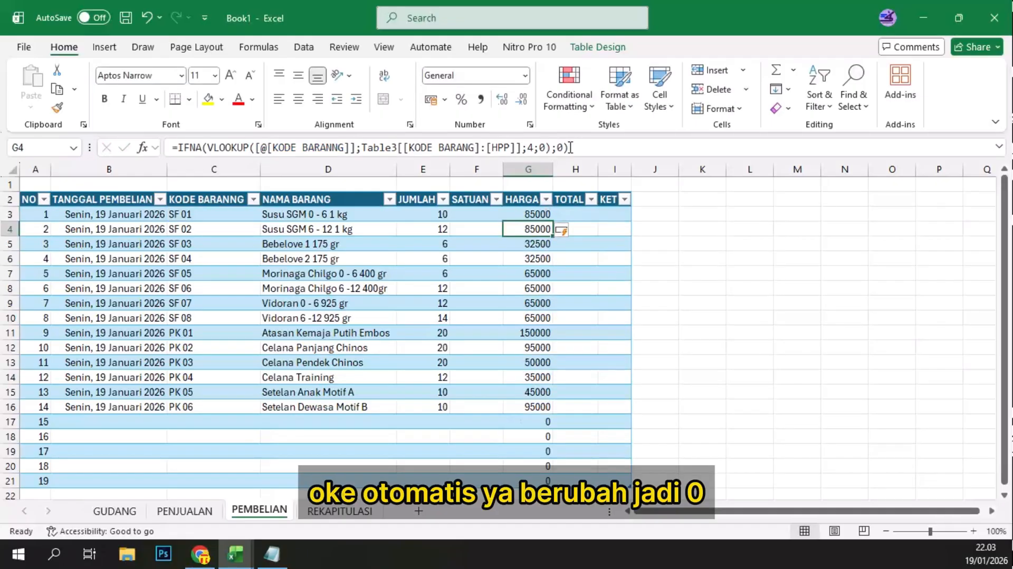
# Step: Format the HARGA prices in G3:G21 as Accounting and widen the column to fit the rupiah amounts
pyautogui.scroll(-2, 530, 385)
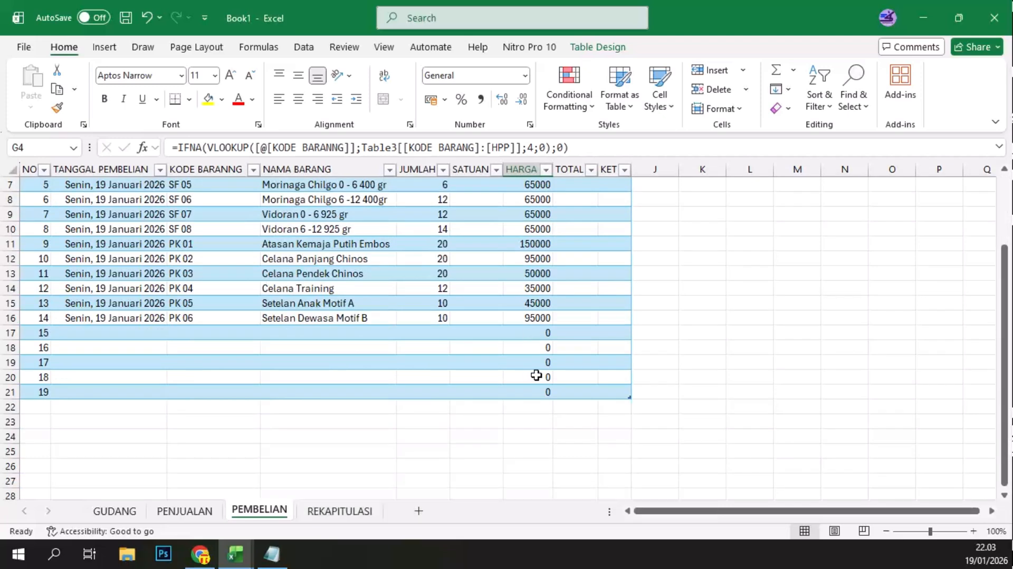
pyautogui.scroll(2, 536, 375)
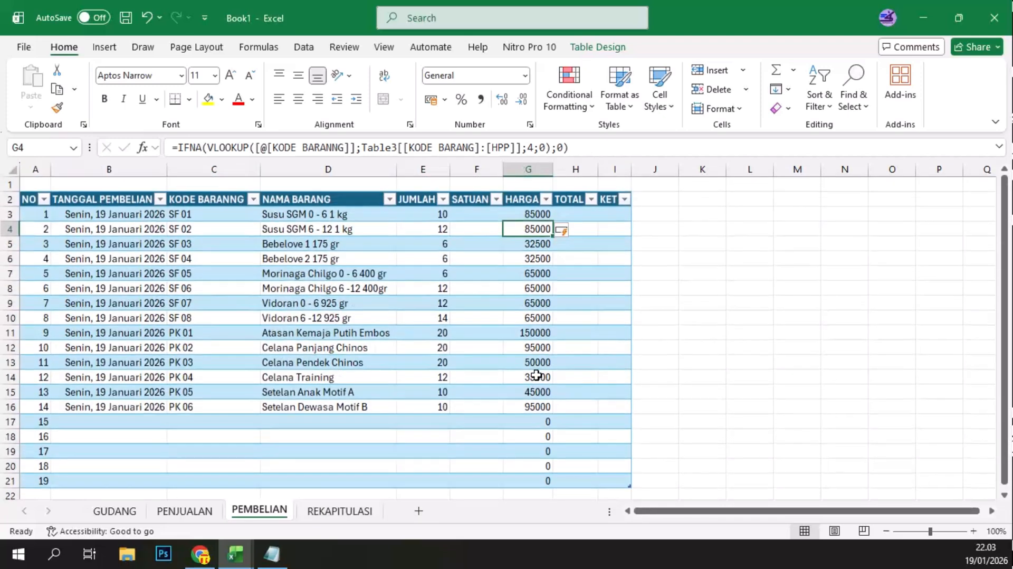
pyautogui.click(521, 214)
pyautogui.moveTo(521, 277); pyautogui.dragTo(528, 408)
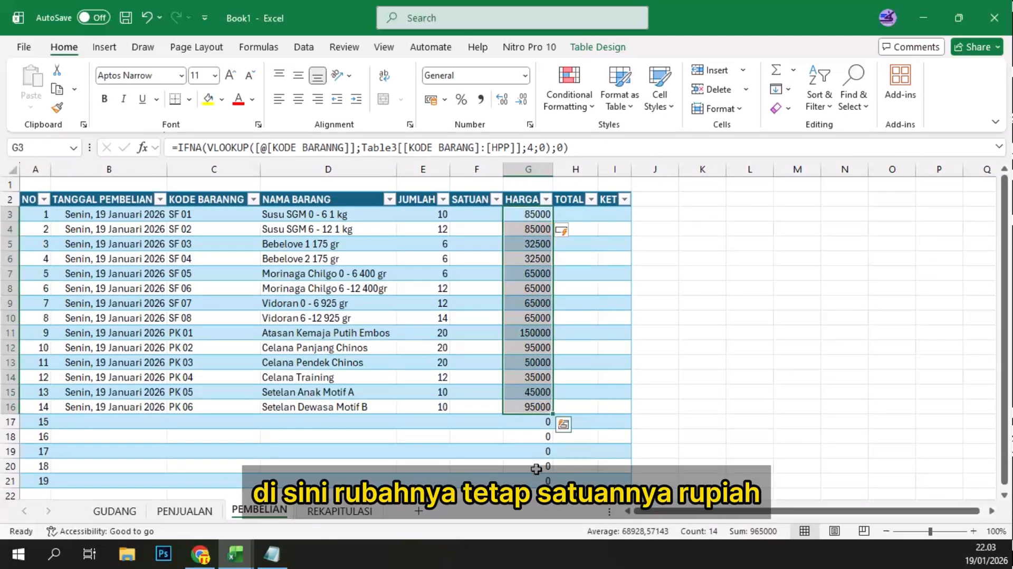
pyautogui.scroll(-1, 536, 468)
pyautogui.keyDown('shift'); pyautogui.click(531, 439); pyautogui.keyUp('shift')
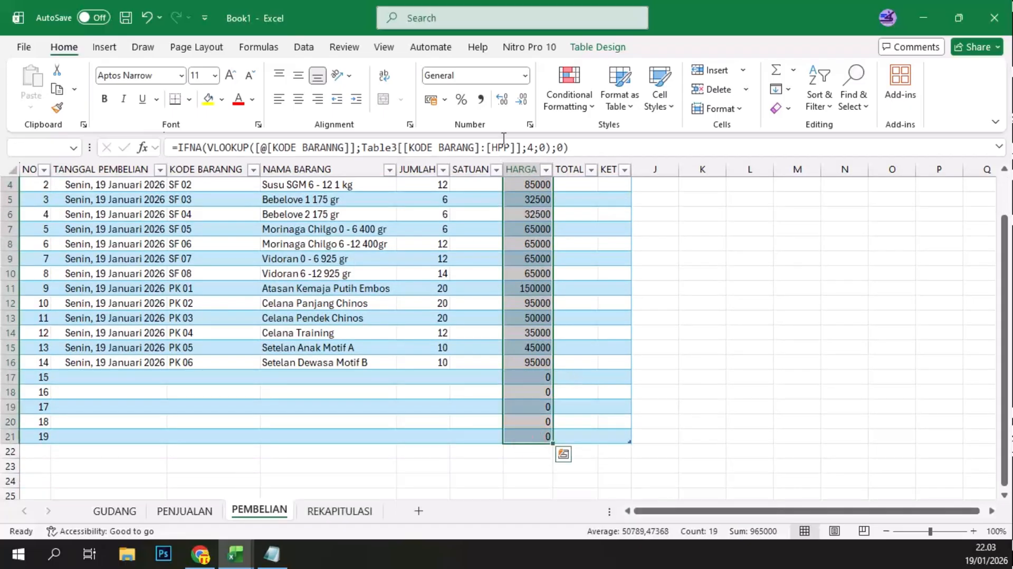
pyautogui.click(525, 80)
pyautogui.click(496, 209)
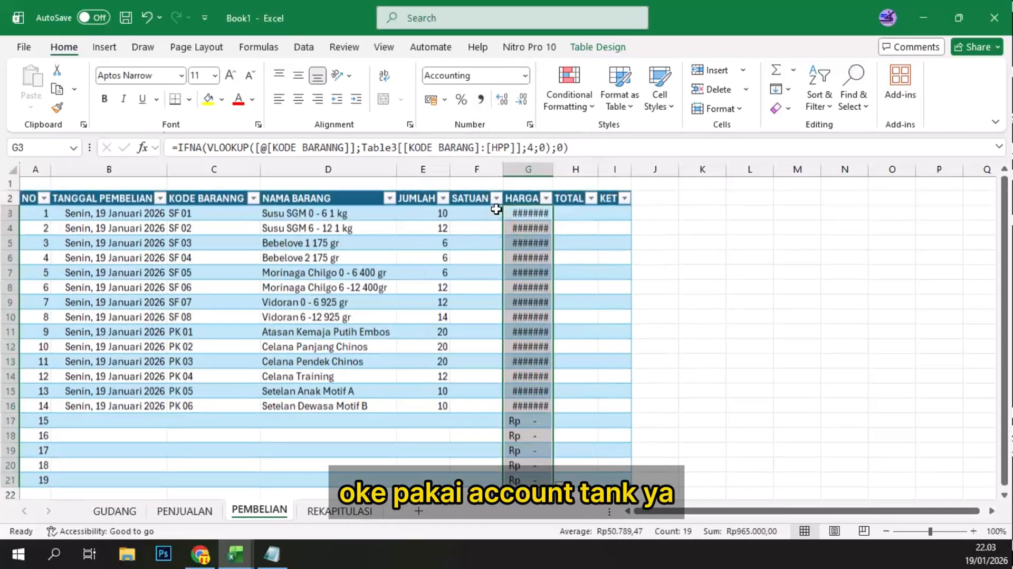
pyautogui.moveTo(553, 169); pyautogui.dragTo(574, 213)
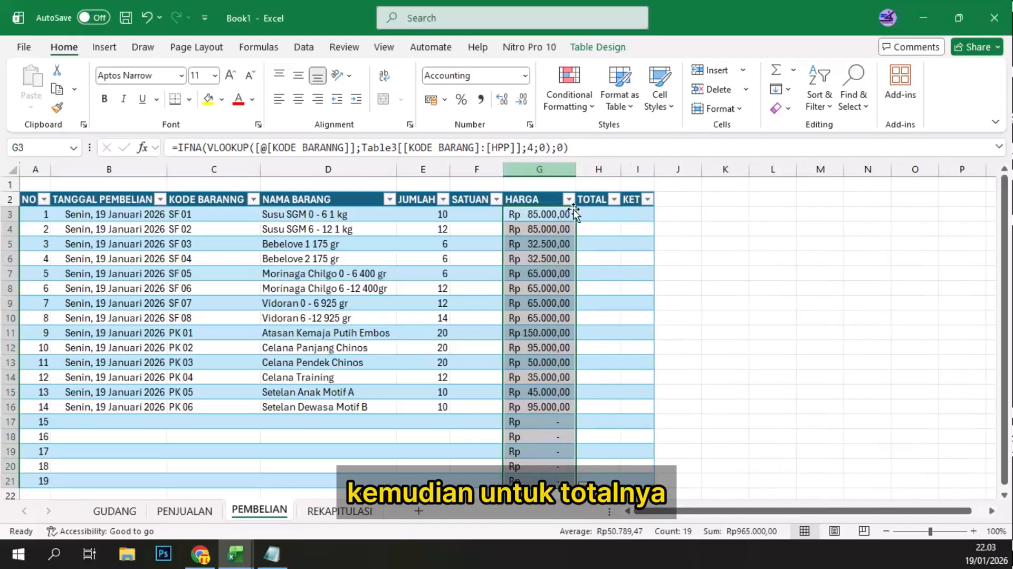
pyautogui.click(594, 215)
pyautogui.write('=')
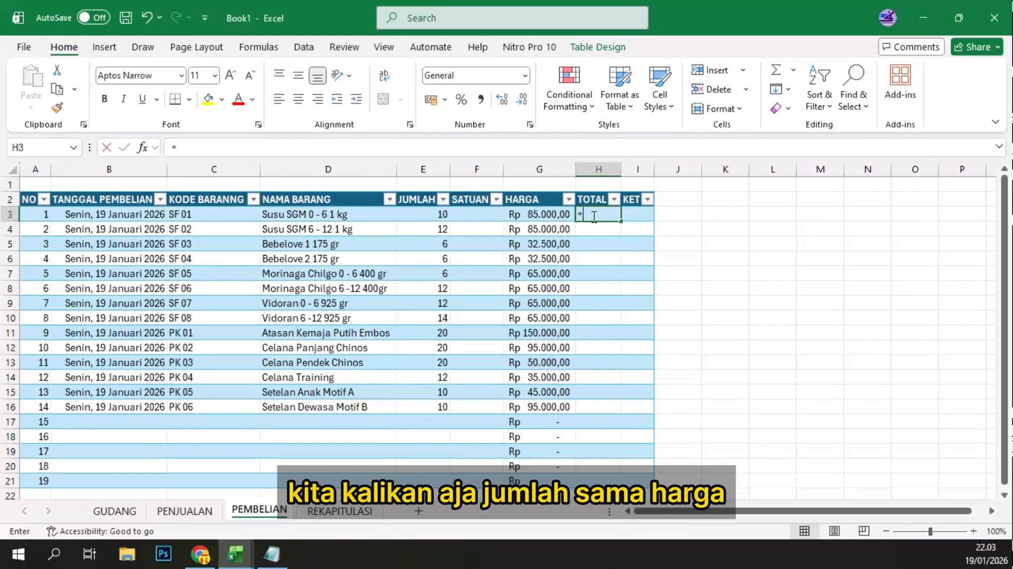
pyautogui.click(434, 216)
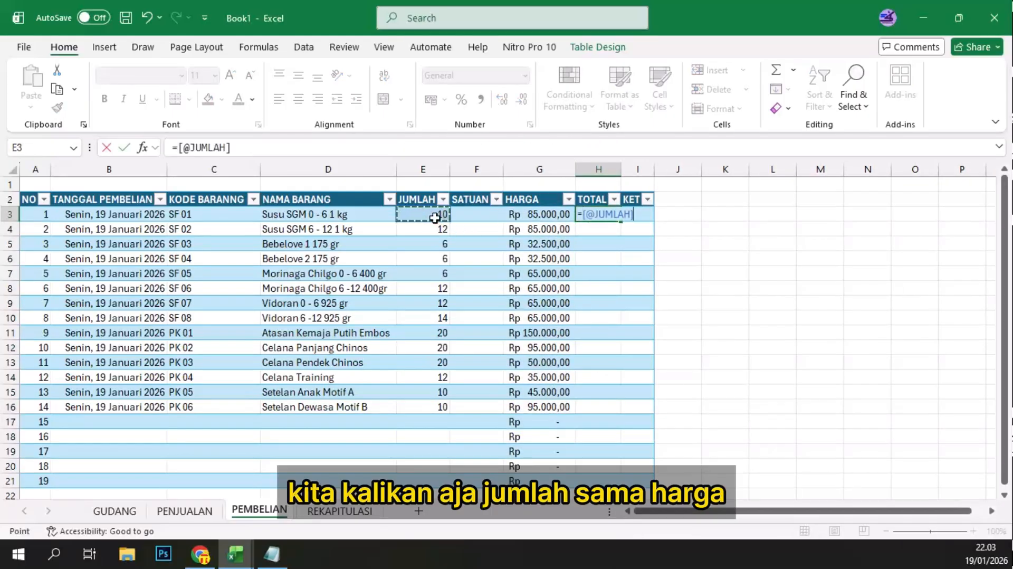
pyautogui.write('*')
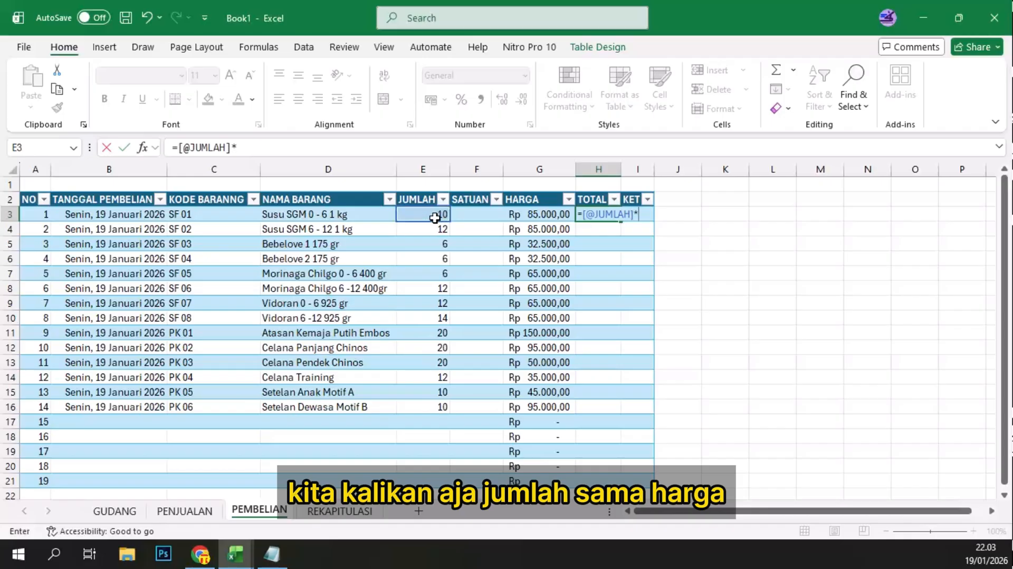
pyautogui.click(530, 214)
pyautogui.press('Return')
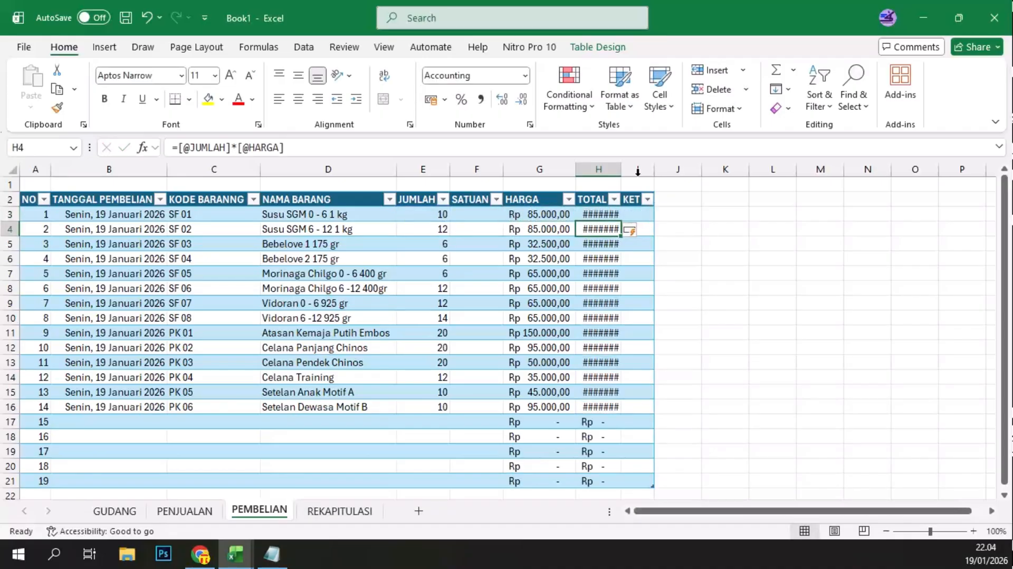
pyautogui.doubleClick(621, 169)
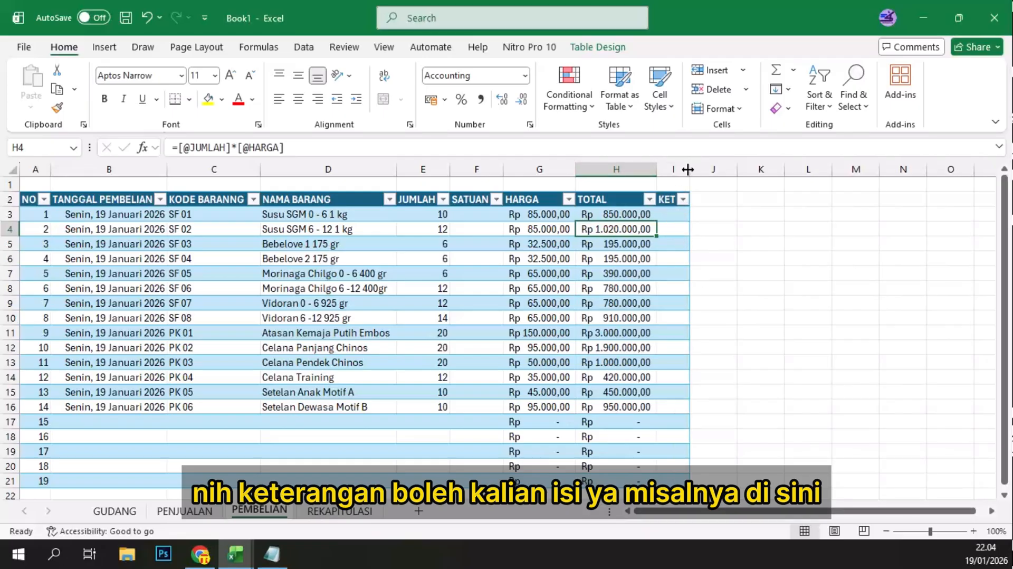
pyautogui.click(683, 199)
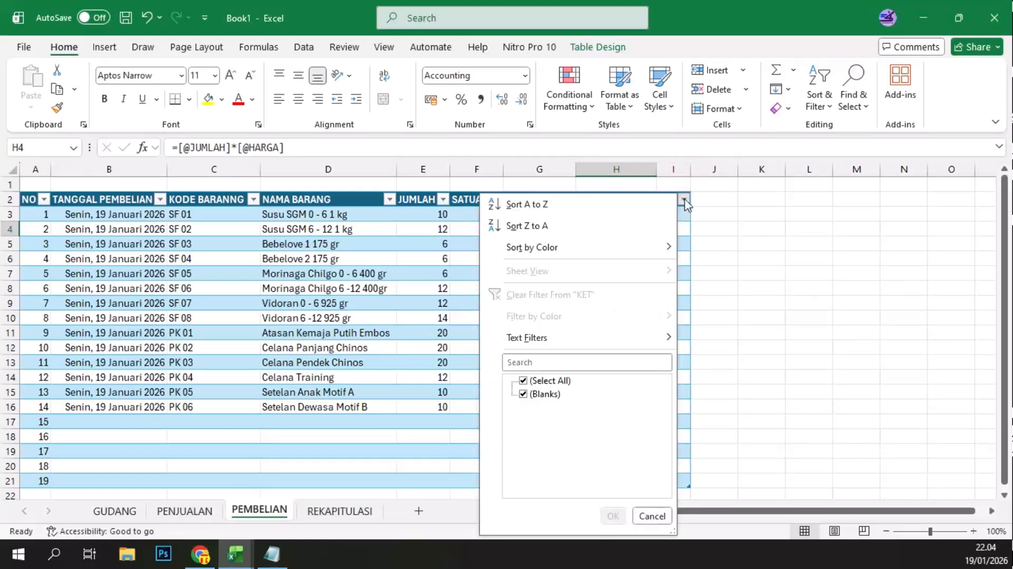
pyautogui.click(685, 201)
pyautogui.click(663, 216)
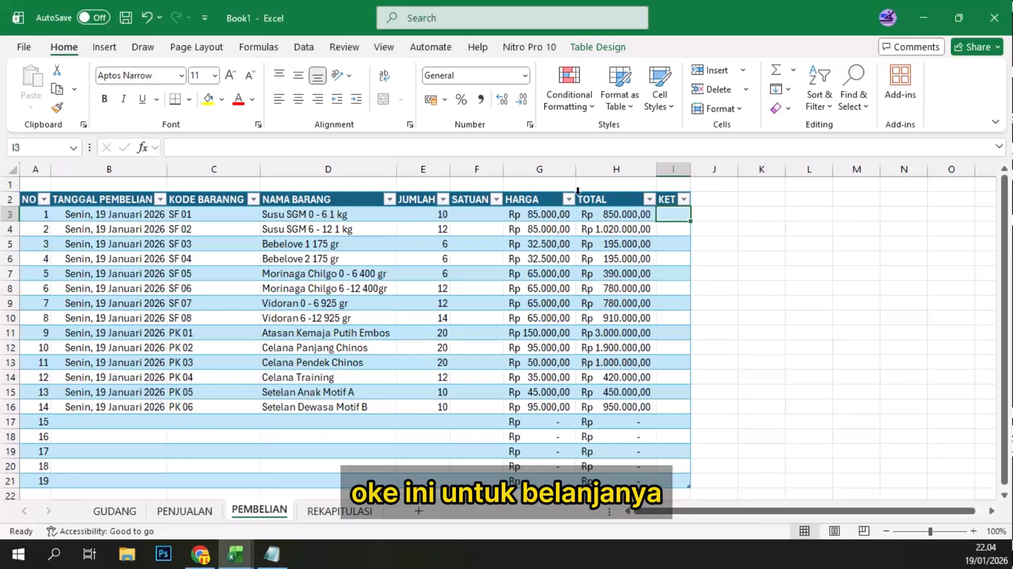
# Step: Re-enter the TAMBAH STOK formula in GUDANG cell G3 as a SUMIF with PEMBELIAN's KODE BARANNG column as the range
pyautogui.click(120, 511)
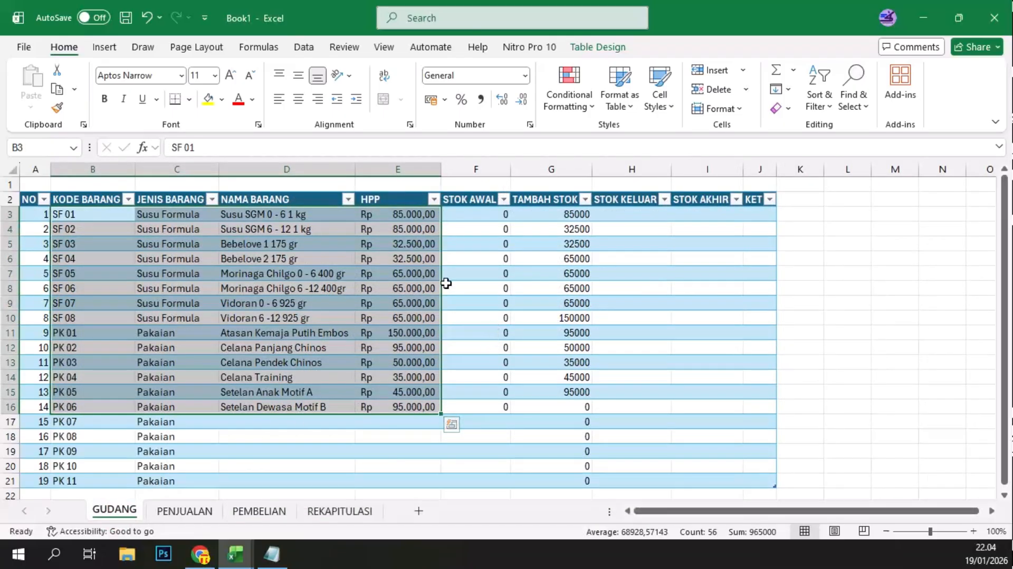
pyautogui.click(547, 215)
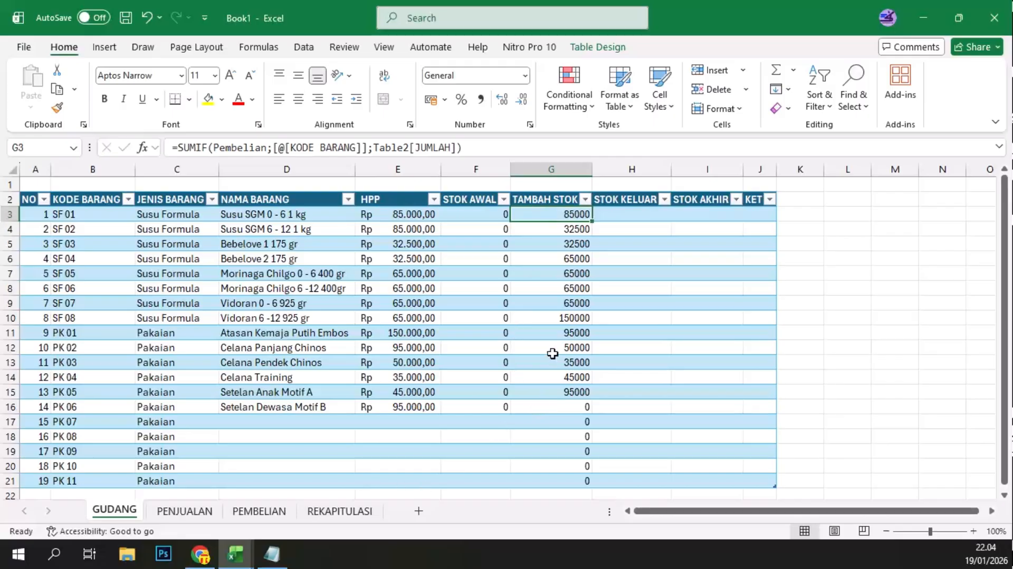
pyautogui.scroll(-1, 552, 420)
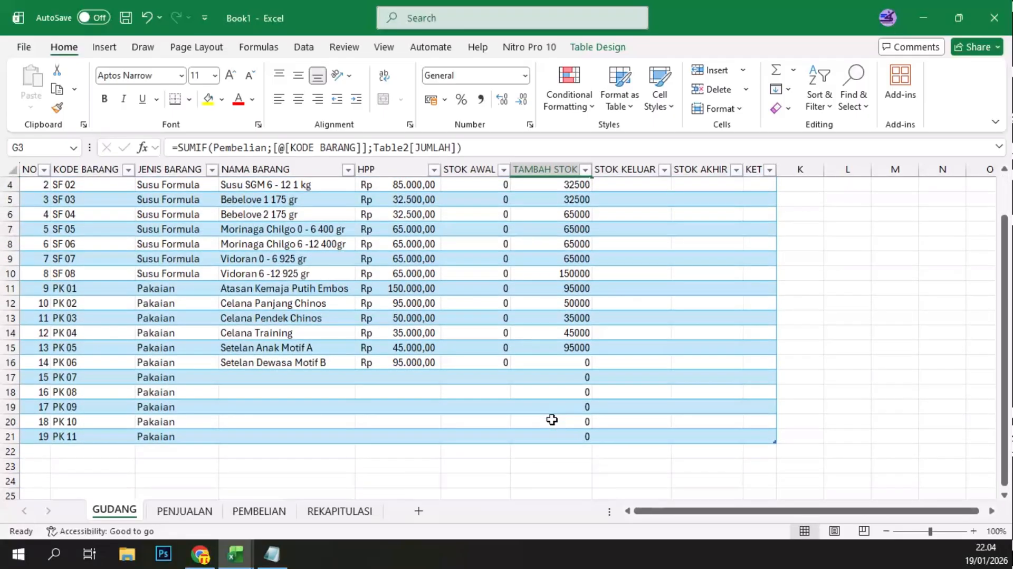
pyautogui.scroll(1, 552, 419)
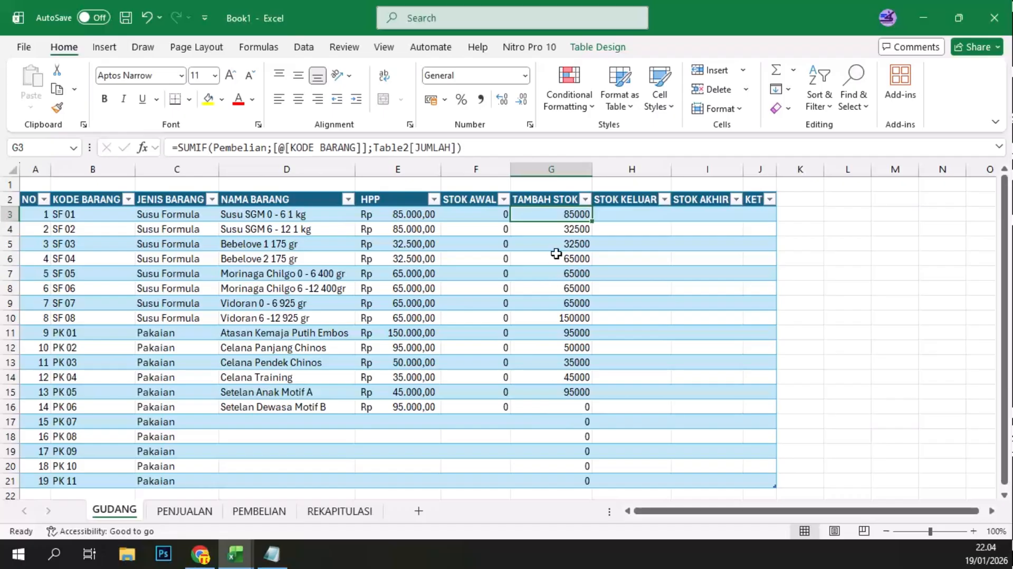
pyautogui.click(566, 210)
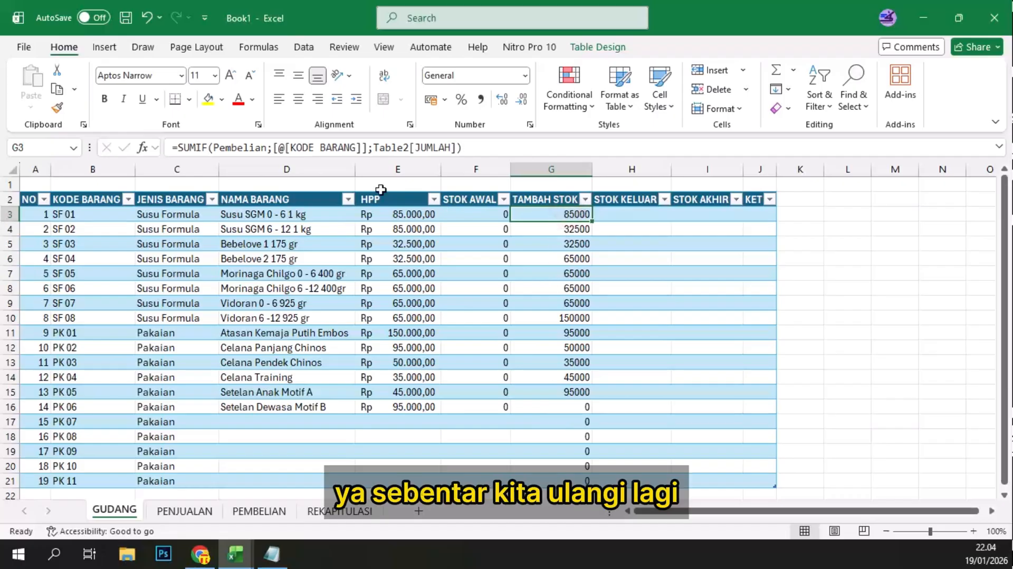
pyautogui.write('=')
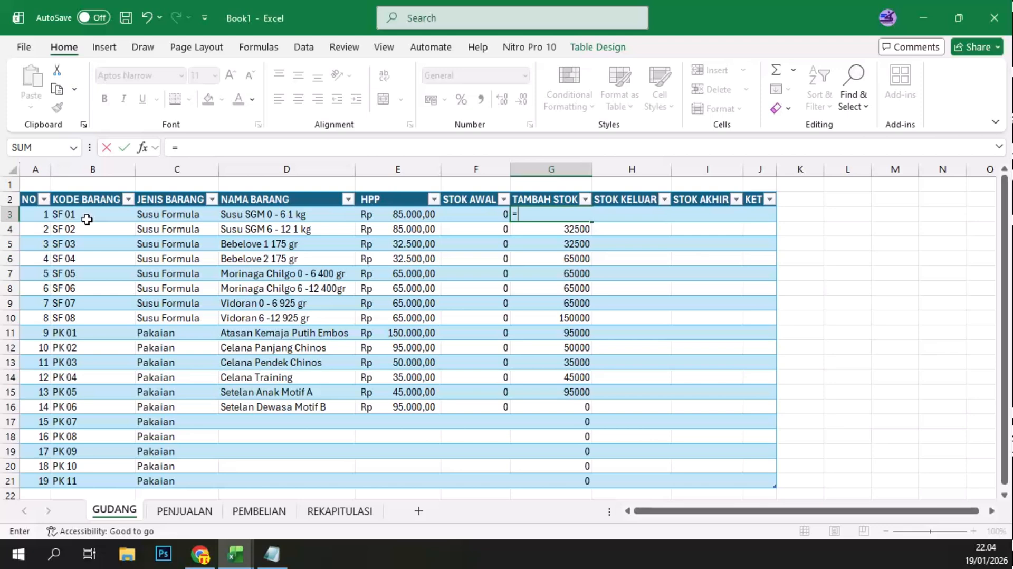
pyautogui.write('SUM')
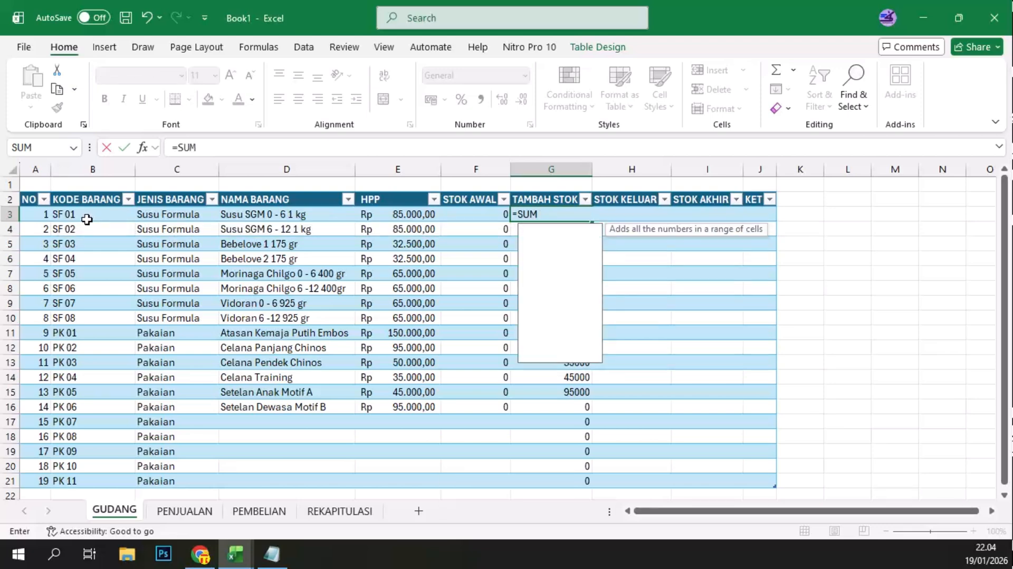
pyautogui.write('IF(')
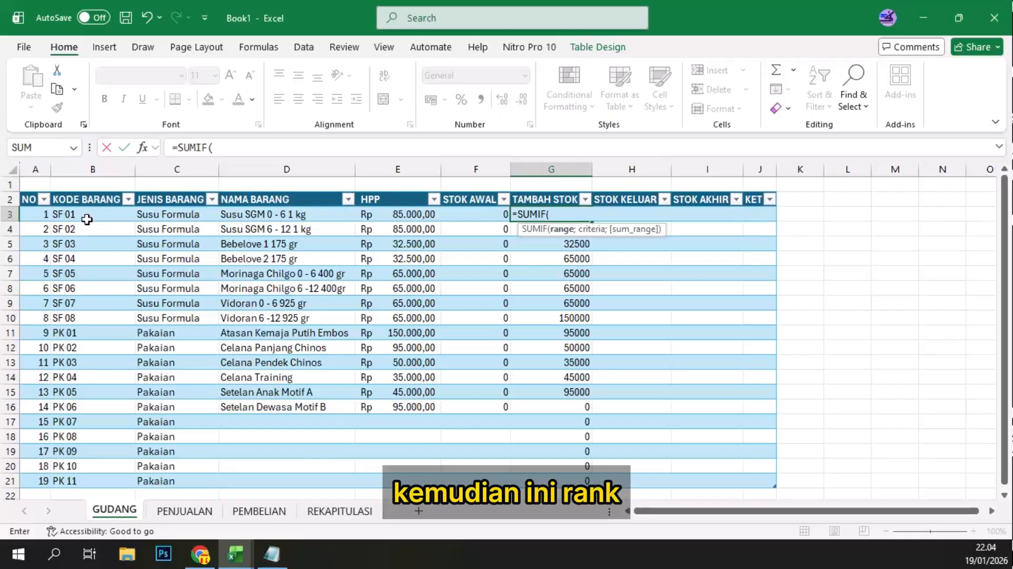
pyautogui.click(87, 219)
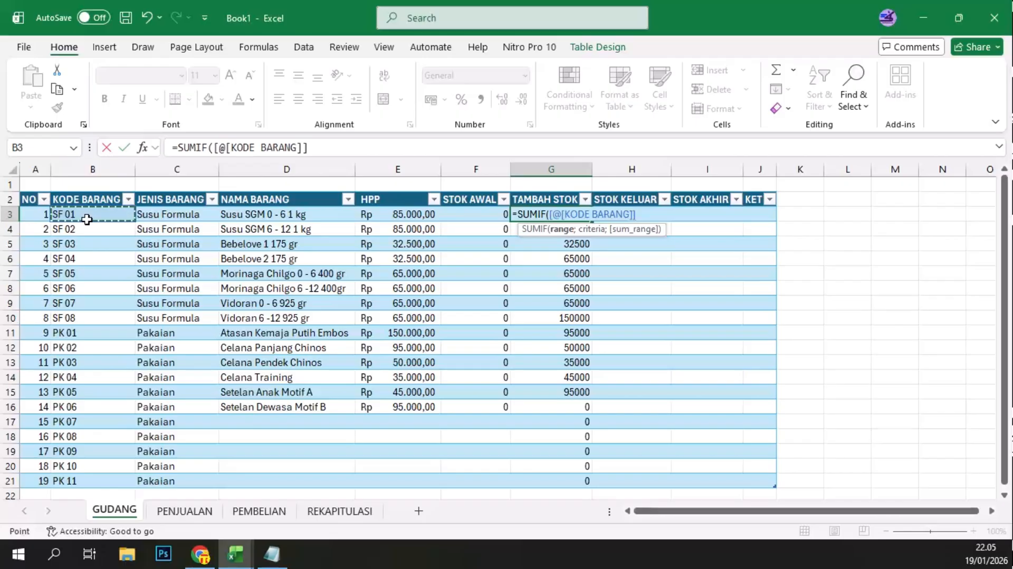
pyautogui.keyDown('shift'); pyautogui.click(98, 480); pyautogui.keyUp('shift')
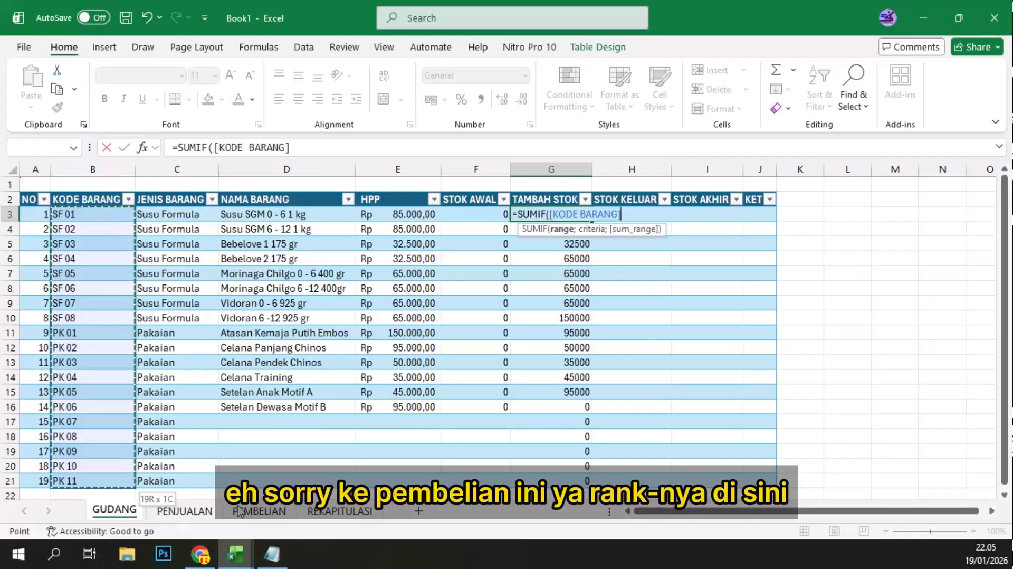
pyautogui.click(259, 510)
pyautogui.click(187, 217)
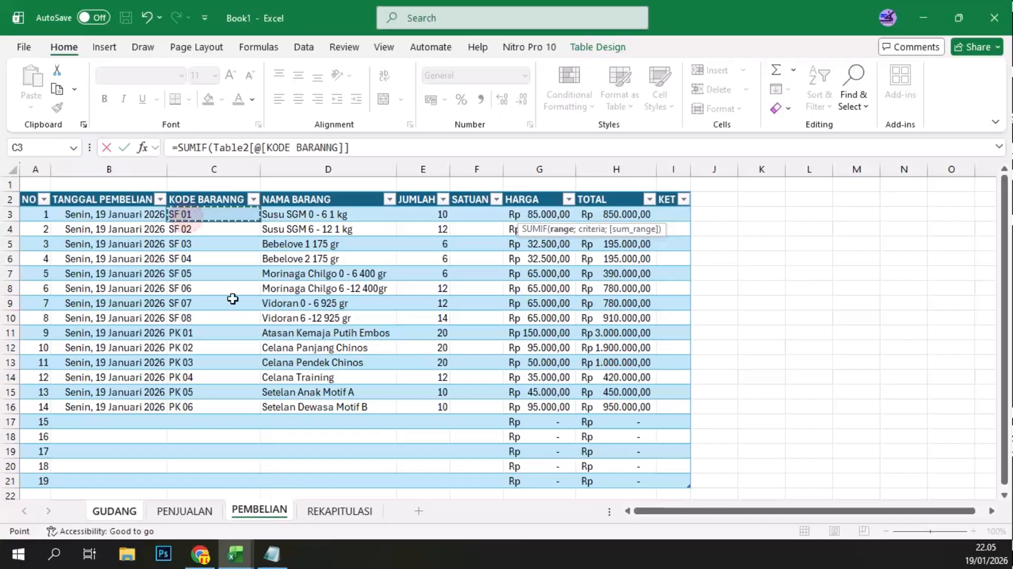
pyautogui.moveTo(187, 216); pyautogui.dragTo(217, 484)
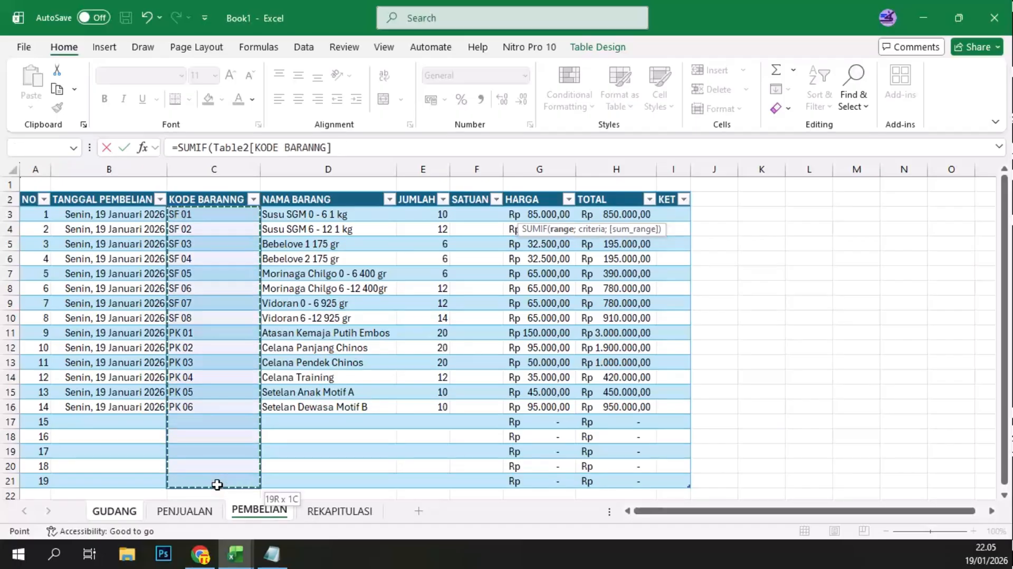
# Step: Complete the TAMBAH STOK SUMIF with GUDANG's [@[KODE BARANG]] as the criteria and PEMBELIAN's JUMLAH column as the sum range
pyautogui.write(';')
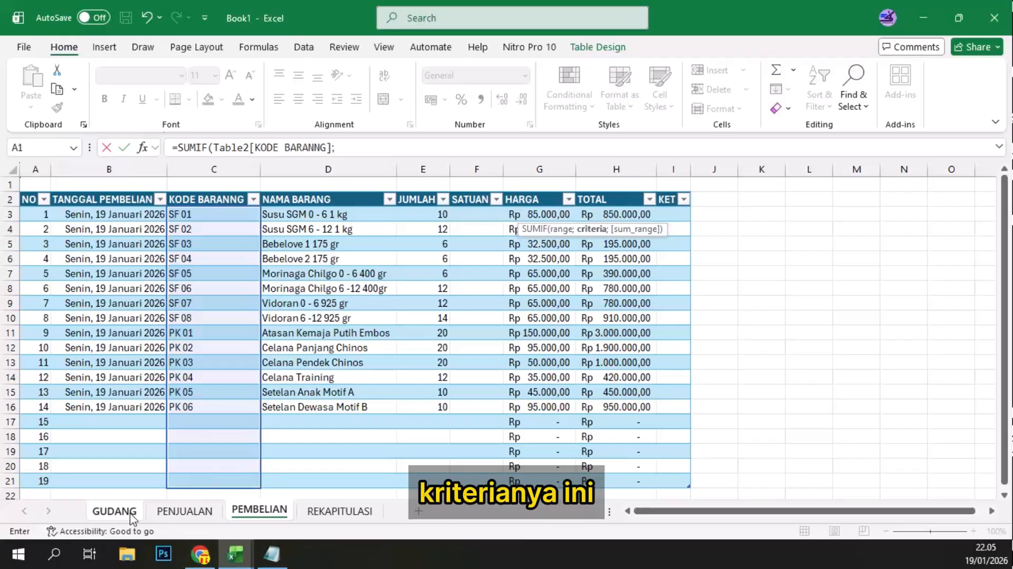
pyautogui.click(114, 511)
pyautogui.click(87, 217)
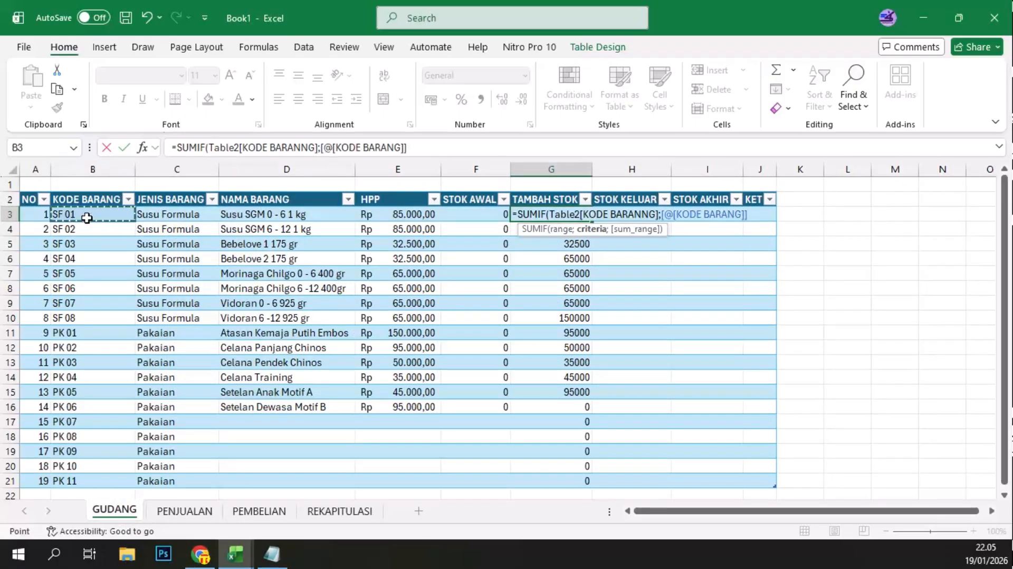
pyautogui.write(';')
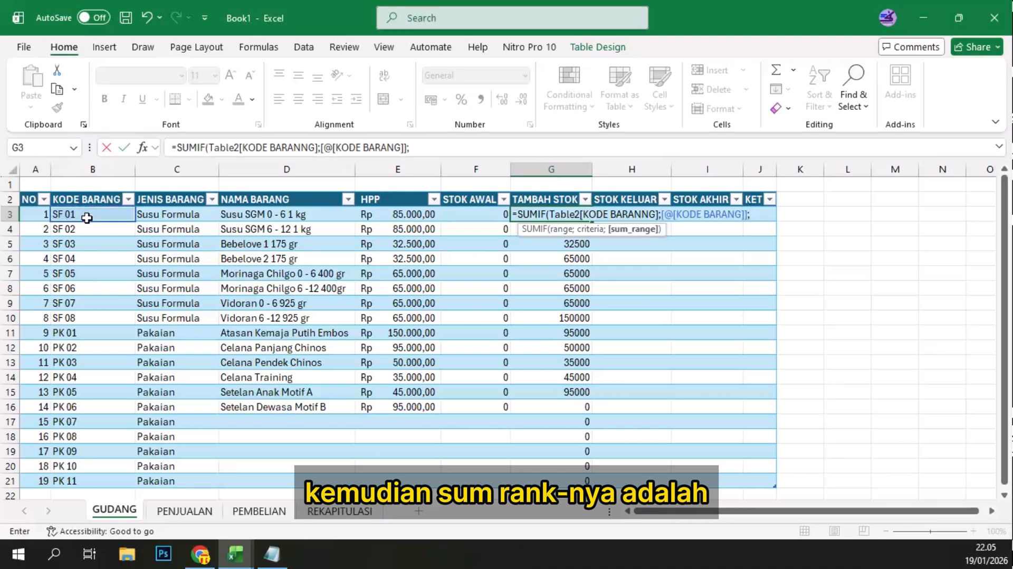
pyautogui.click(259, 510)
pyautogui.click(415, 213)
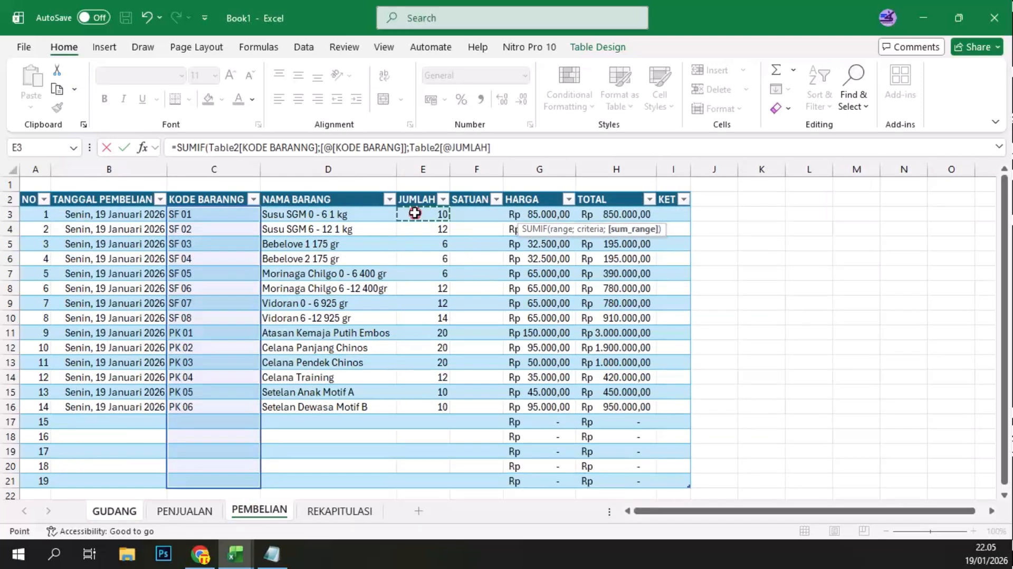
pyautogui.moveTo(415, 214); pyautogui.dragTo(560, 460)
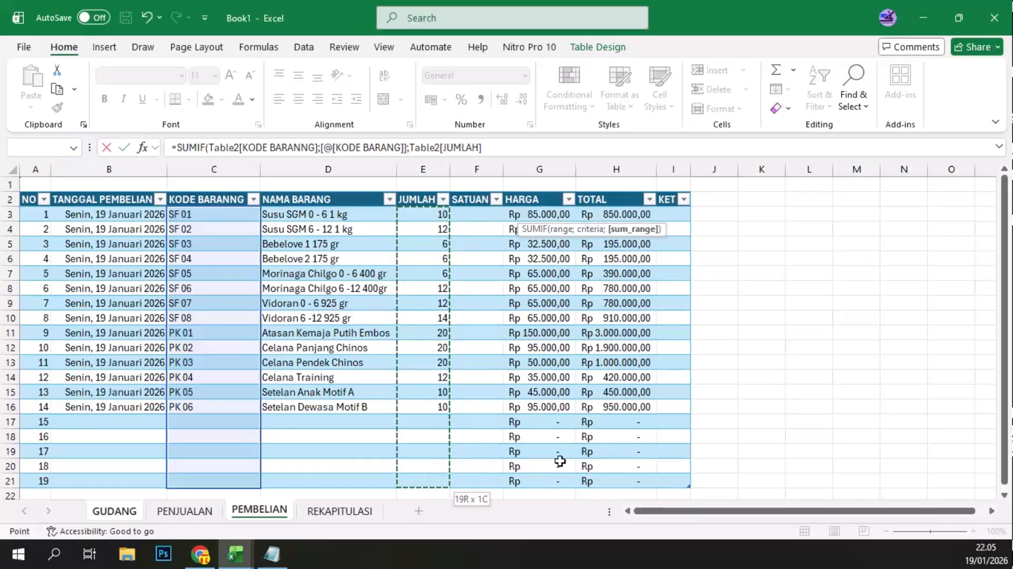
pyautogui.press('Return')
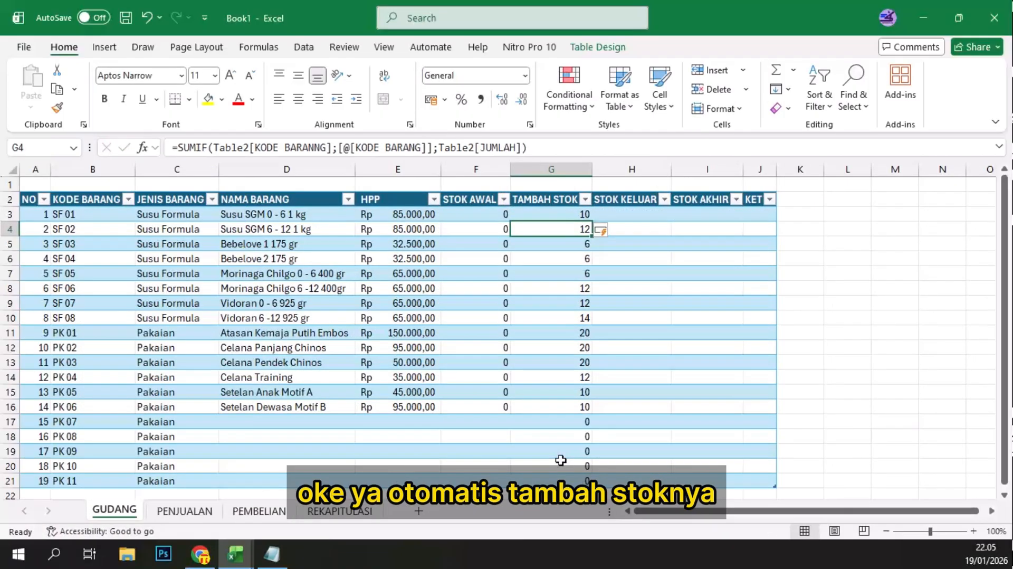
# Step: Compare the JUMLAH quantities in PEMBELIAN with the TAMBAH STOK values in GUDANG
pyautogui.click(248, 510)
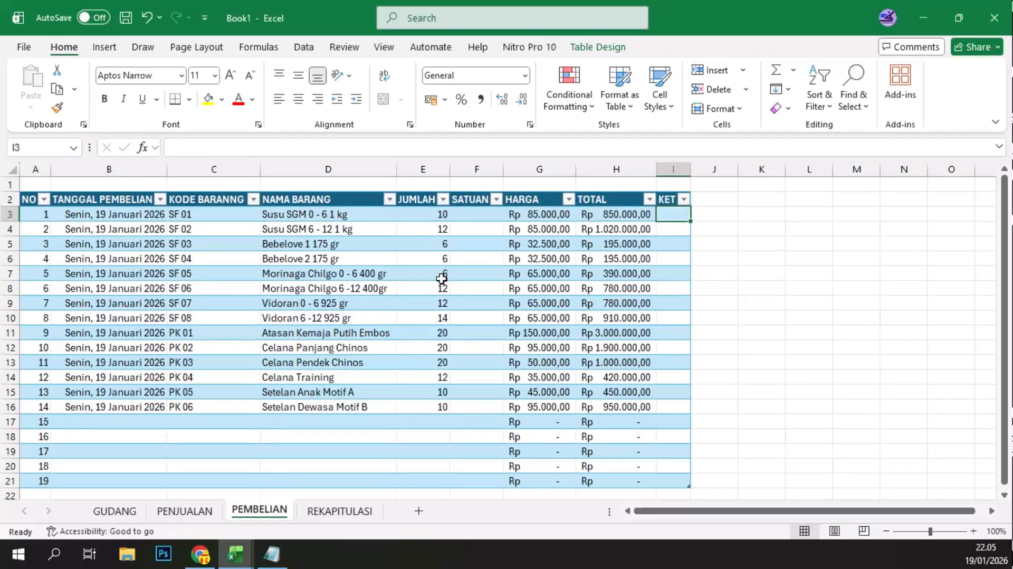
pyautogui.click(476, 215)
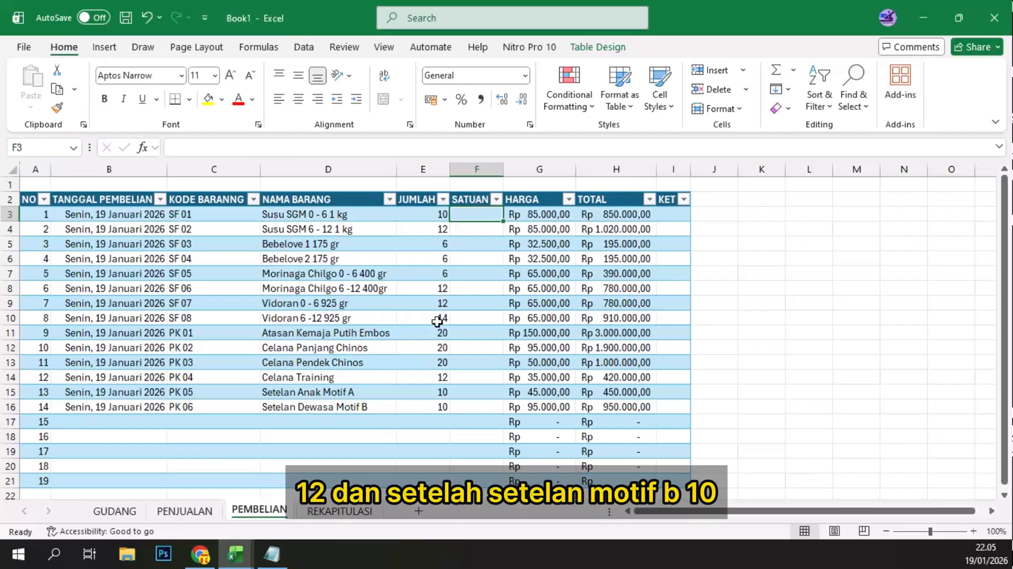
pyautogui.click(438, 408)
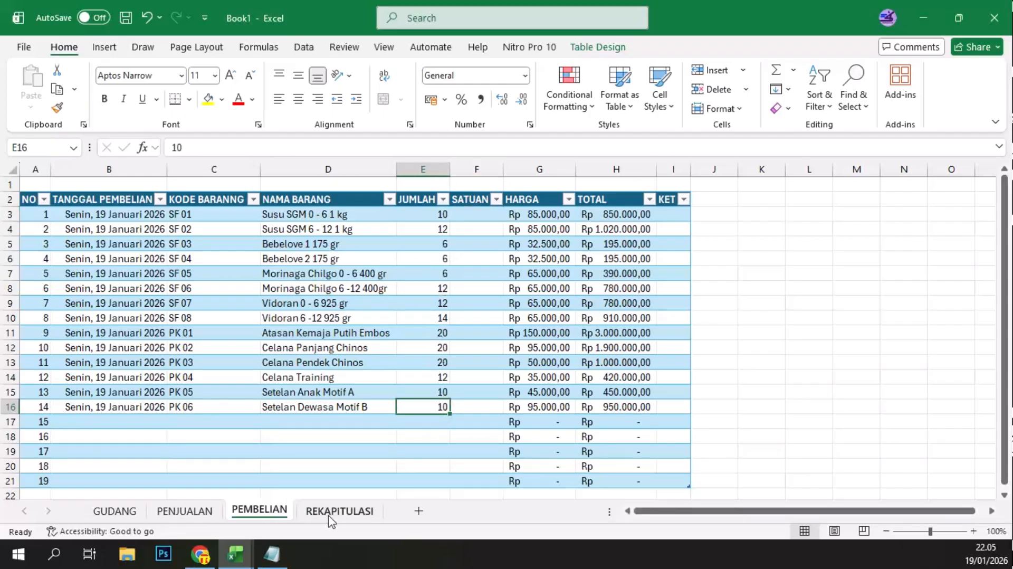
pyautogui.click(128, 513)
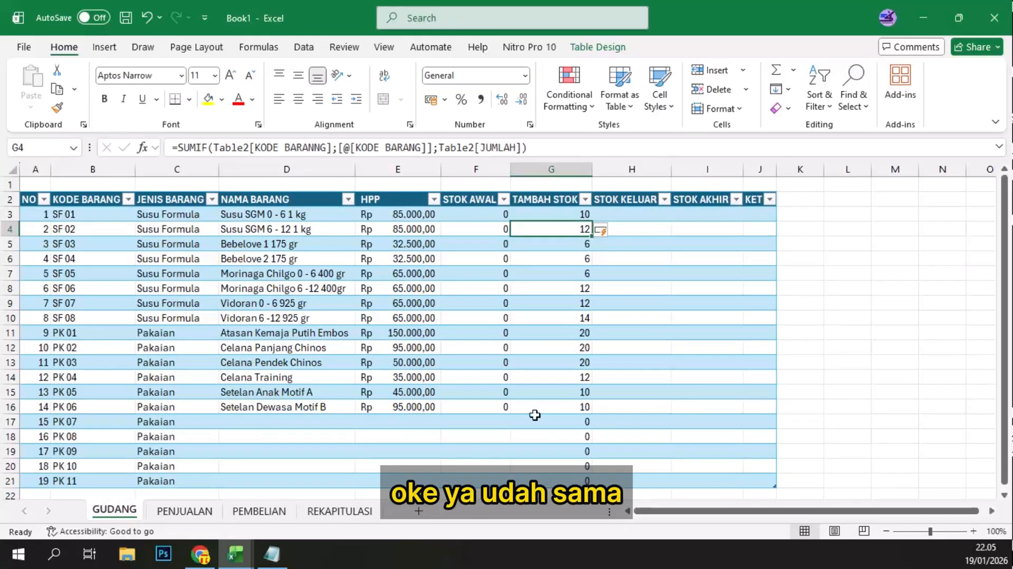
pyautogui.click(581, 408)
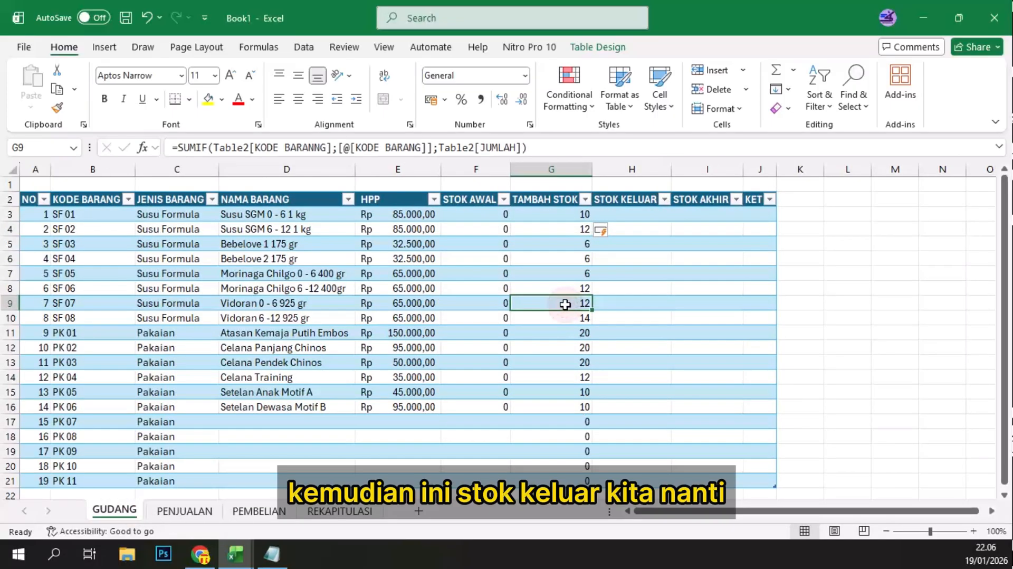
# Step: Start the STOK KELUAR formula in GUDANG cell H3 as a SUMIF with PENJUALAN's KODE BARANG column as the range
pyautogui.click(630, 214)
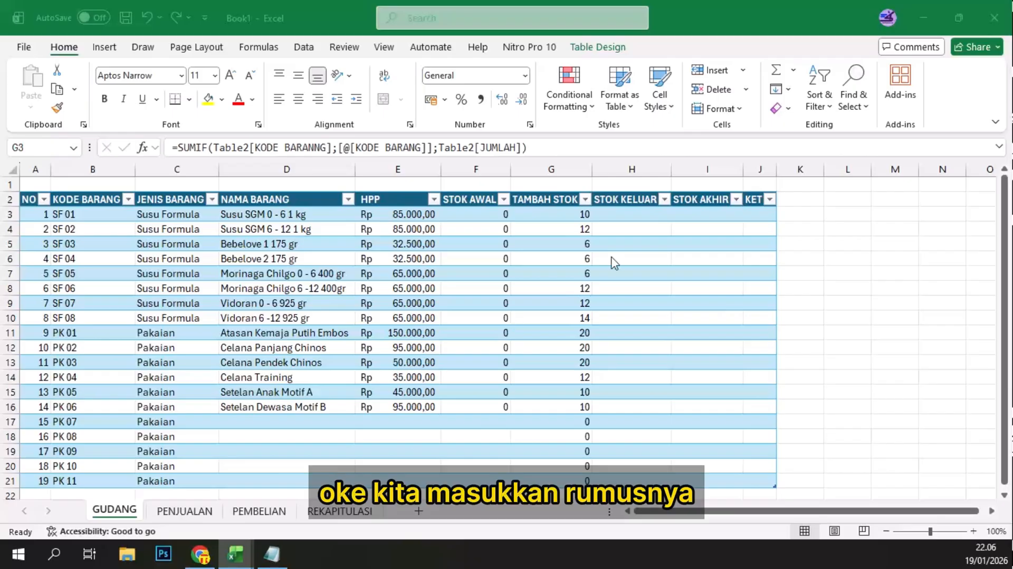
pyautogui.click(632, 227)
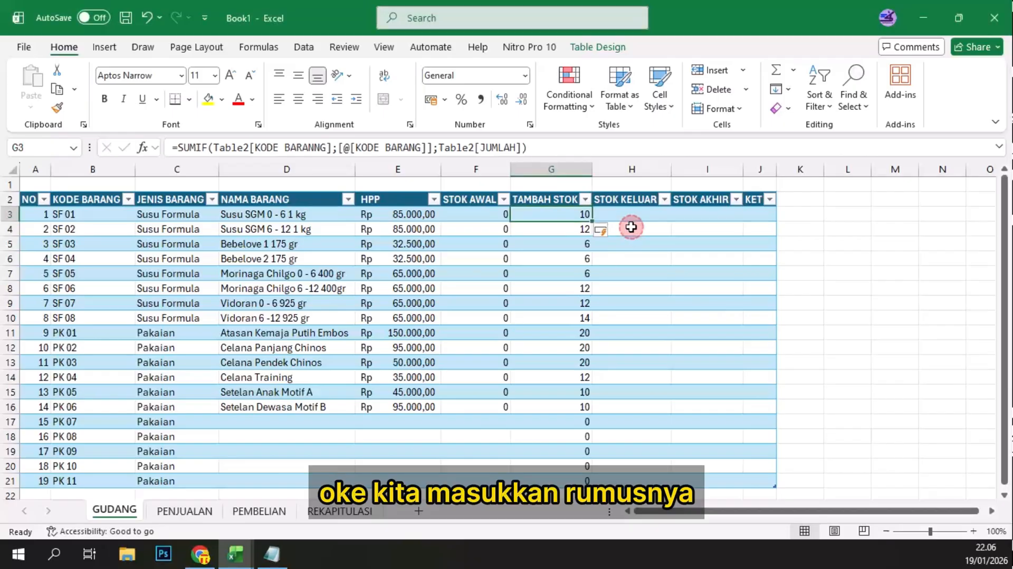
pyautogui.click(631, 205)
pyautogui.hotkey('ctrl', 'shift', 'Down')
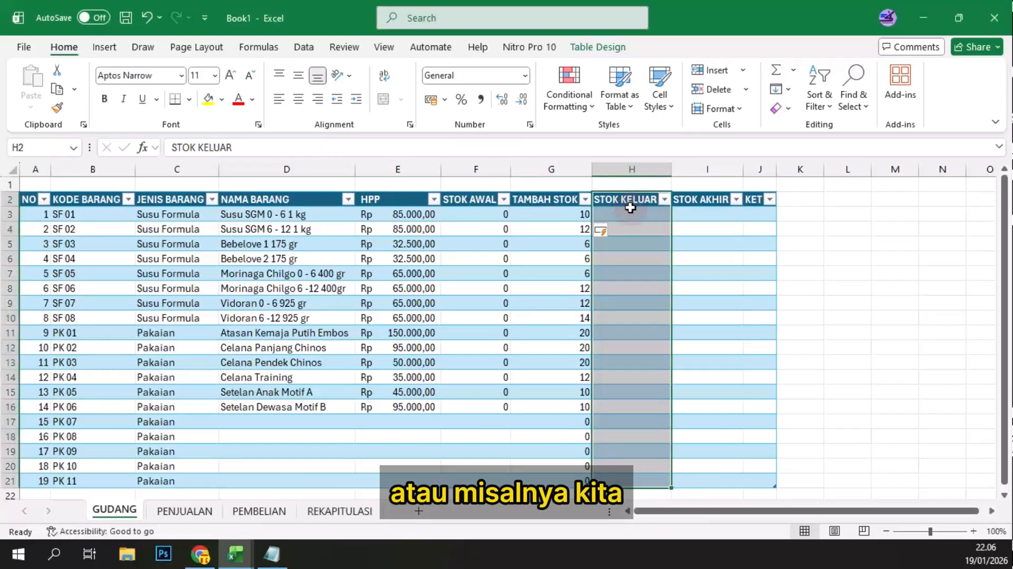
pyautogui.click(274, 242)
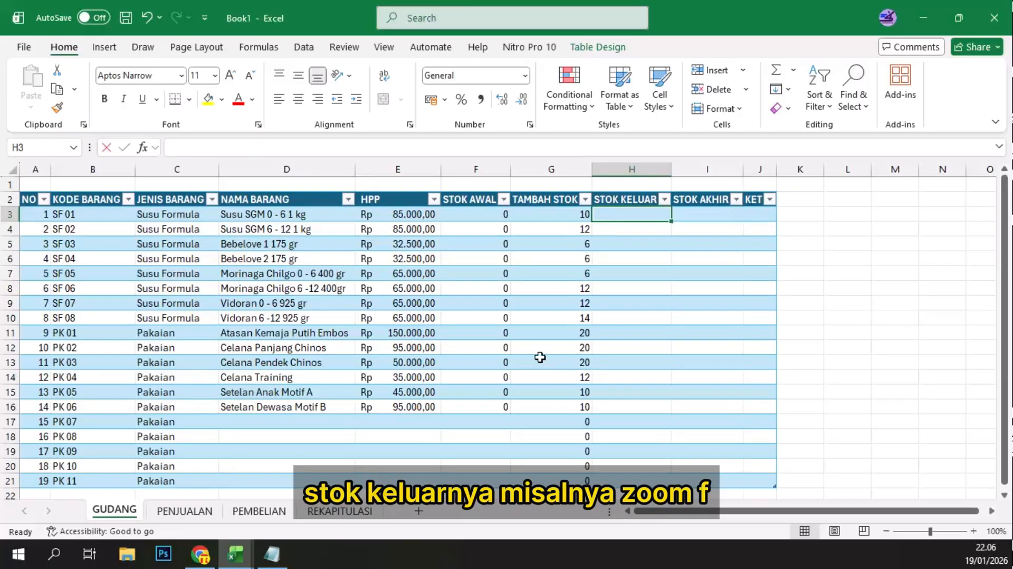
pyautogui.write('=SUMIF')
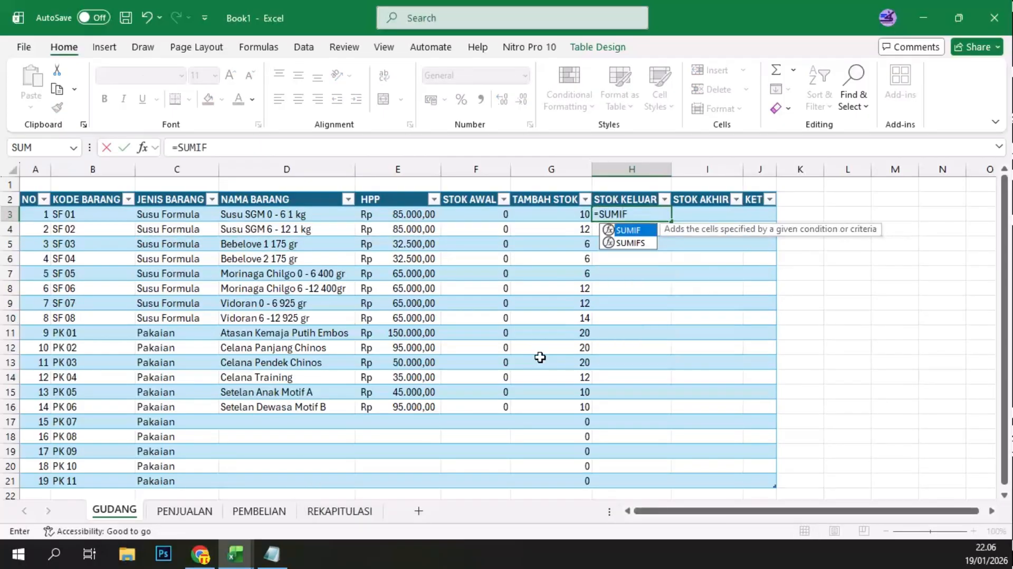
pyautogui.write('(')
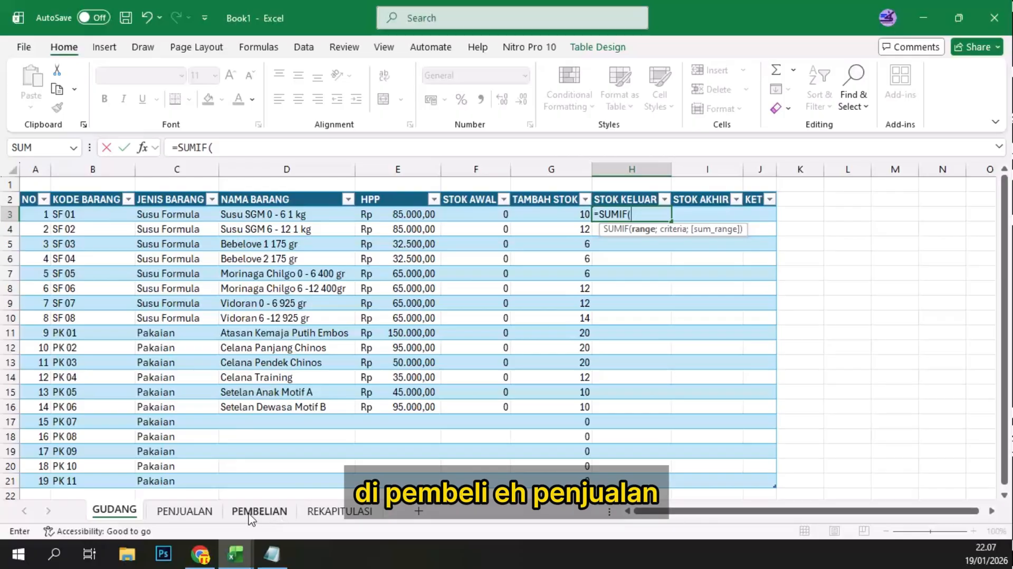
pyautogui.click(196, 512)
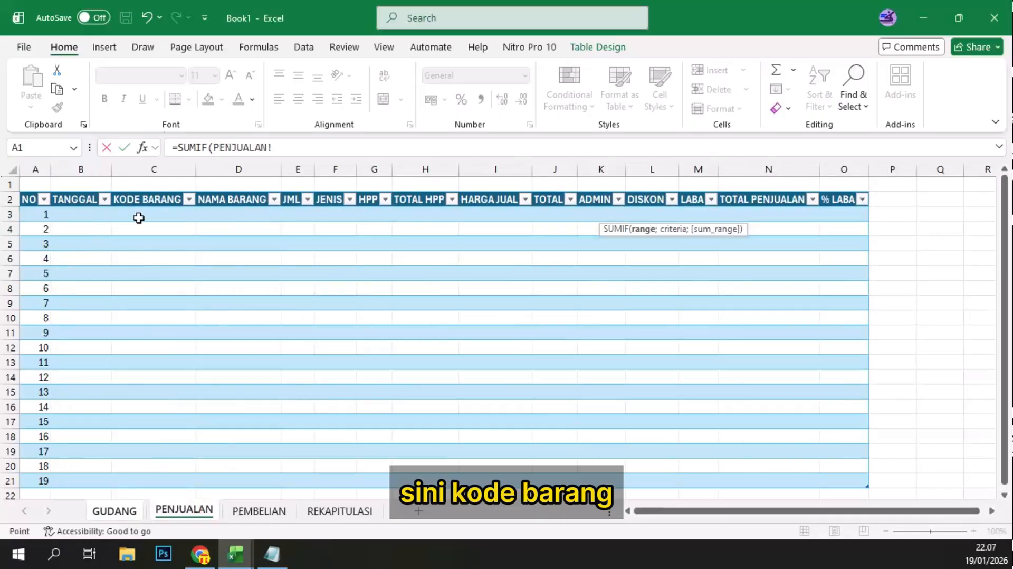
pyautogui.moveTo(163, 211); pyautogui.dragTo(144, 479)
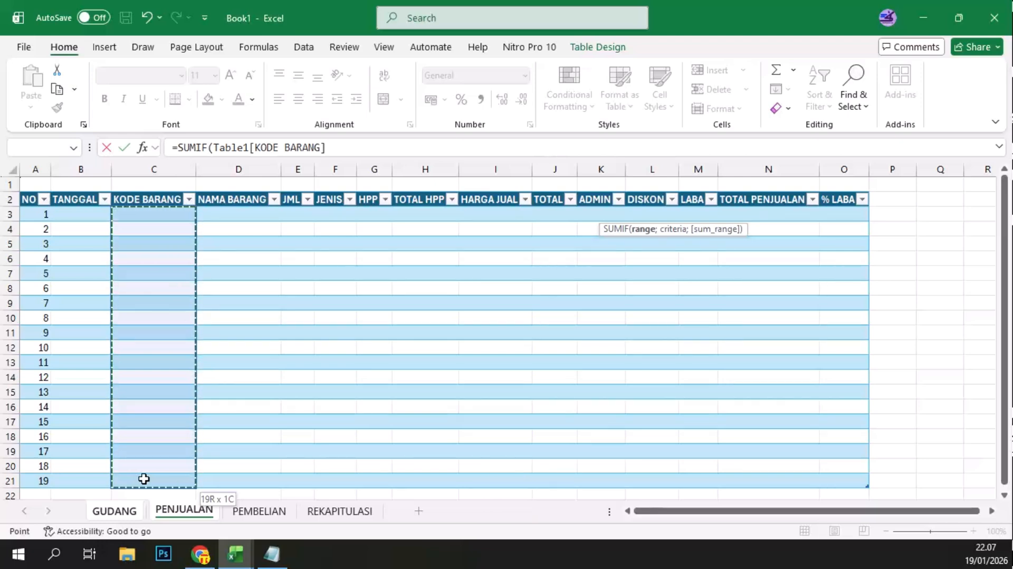
pyautogui.write(';')
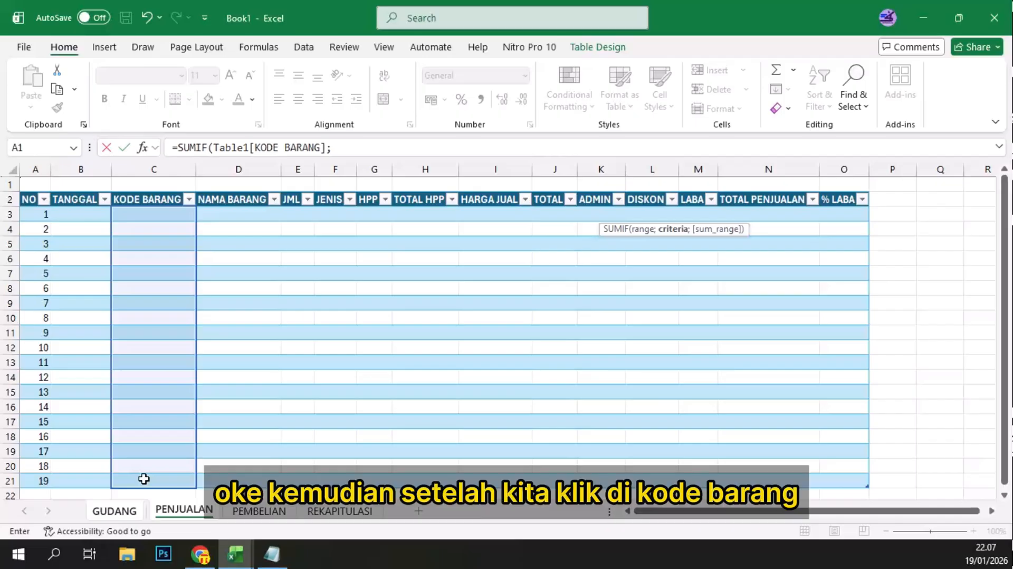
# Step: Complete the STOK KELUAR SUMIF with GUDANG's [@[KODE BARANG]] as the criteria and PENJUALAN's JML column as the sum range
pyautogui.click(343, 142)
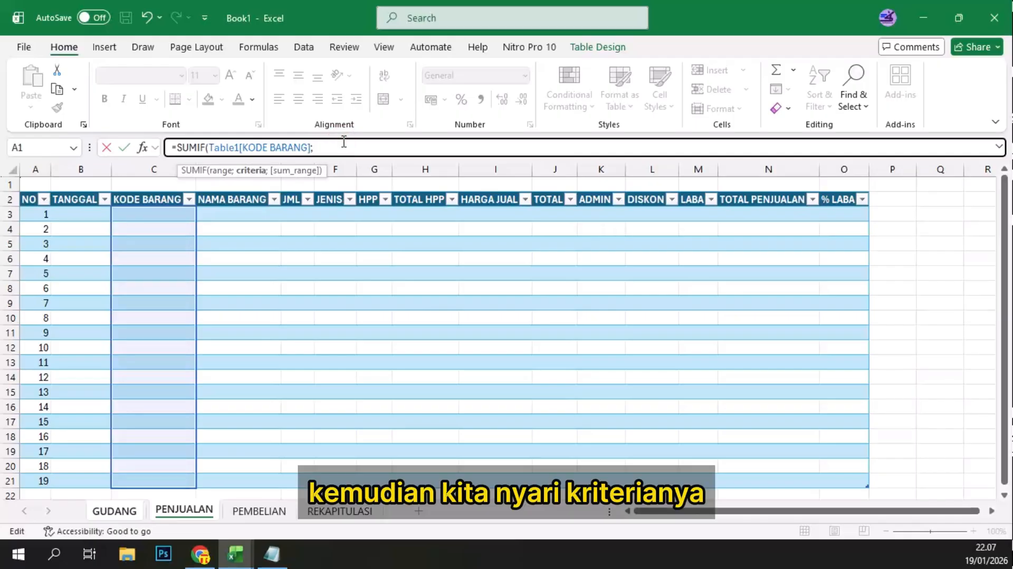
pyautogui.click(120, 511)
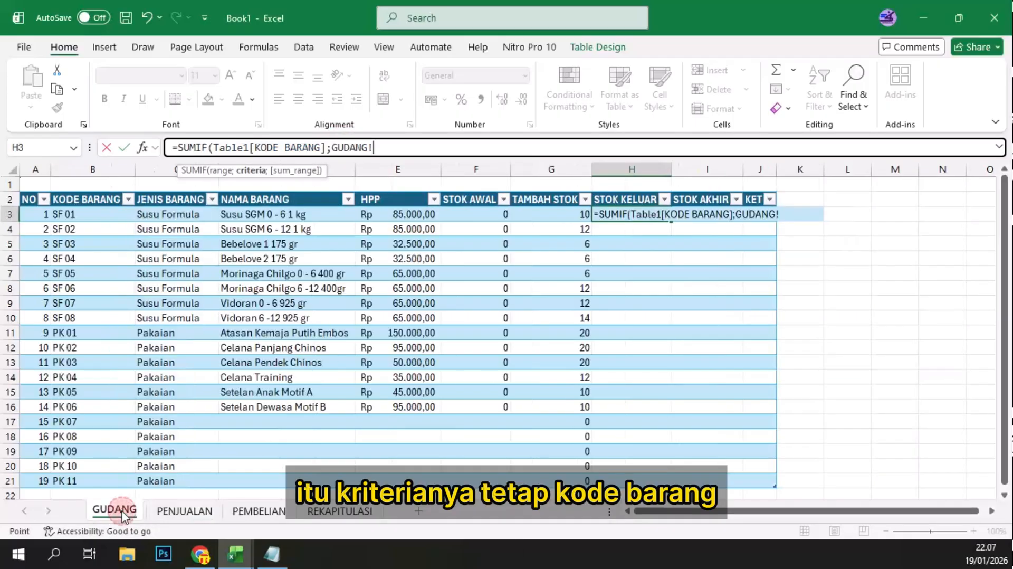
pyautogui.click(87, 214)
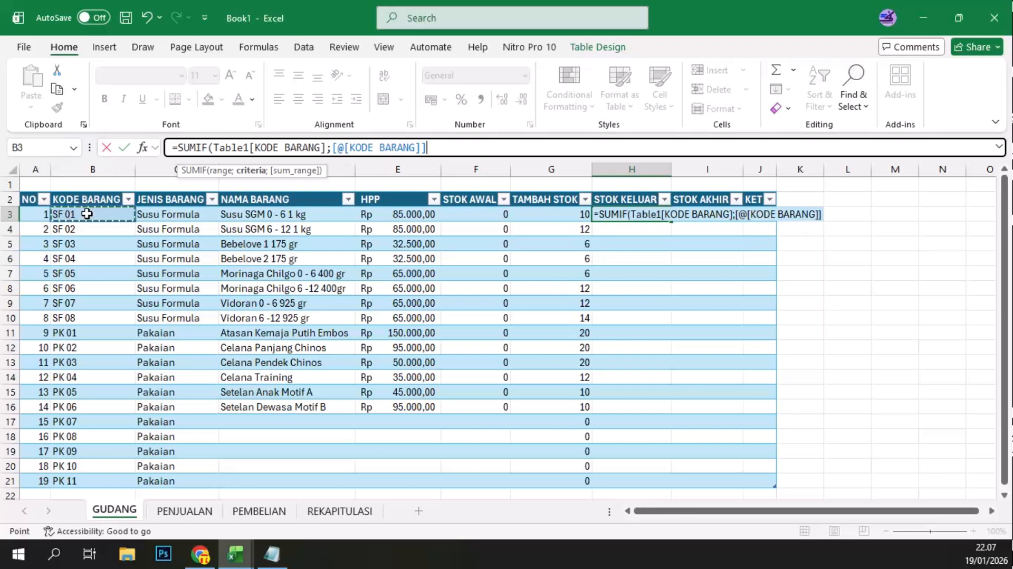
pyautogui.write(';')
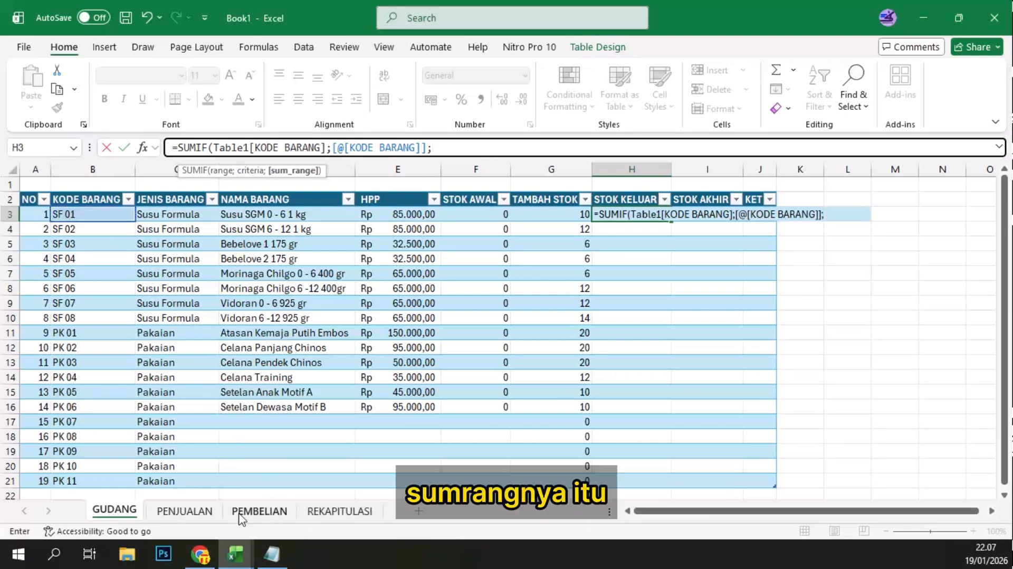
pyautogui.click(184, 510)
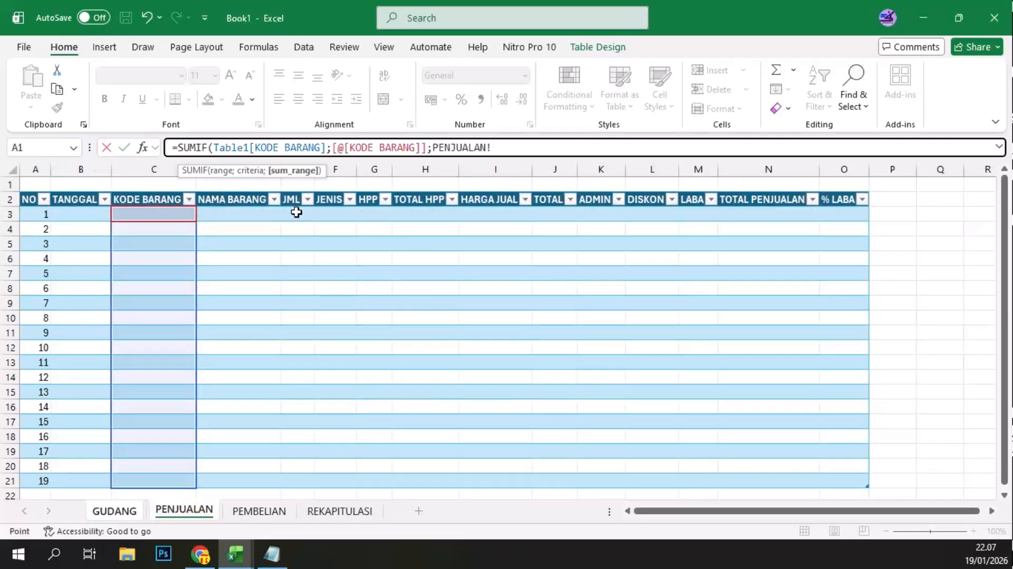
pyautogui.click(297, 212)
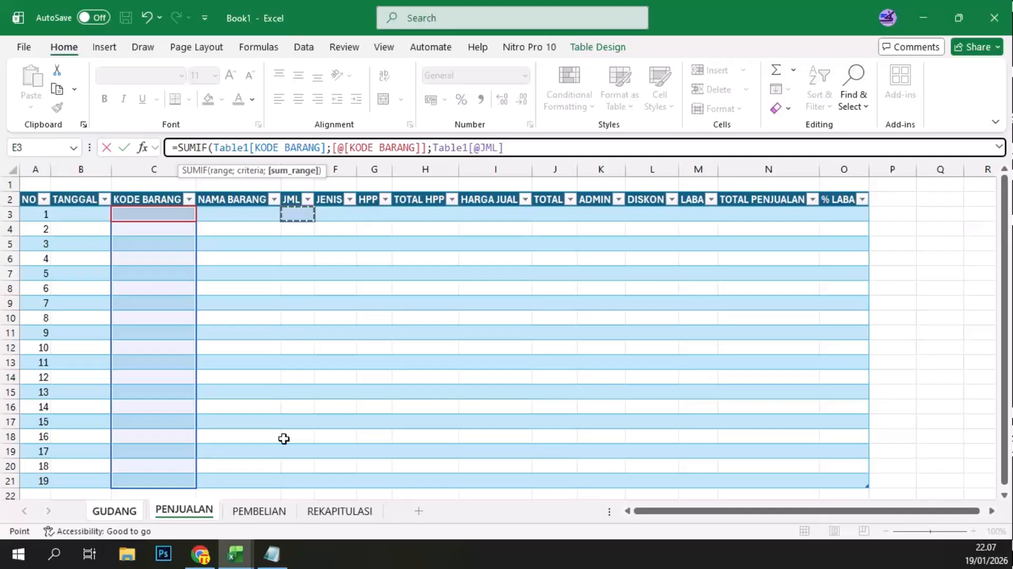
pyautogui.keyDown('shift'); pyautogui.click(291, 480); pyautogui.keyUp('shift')
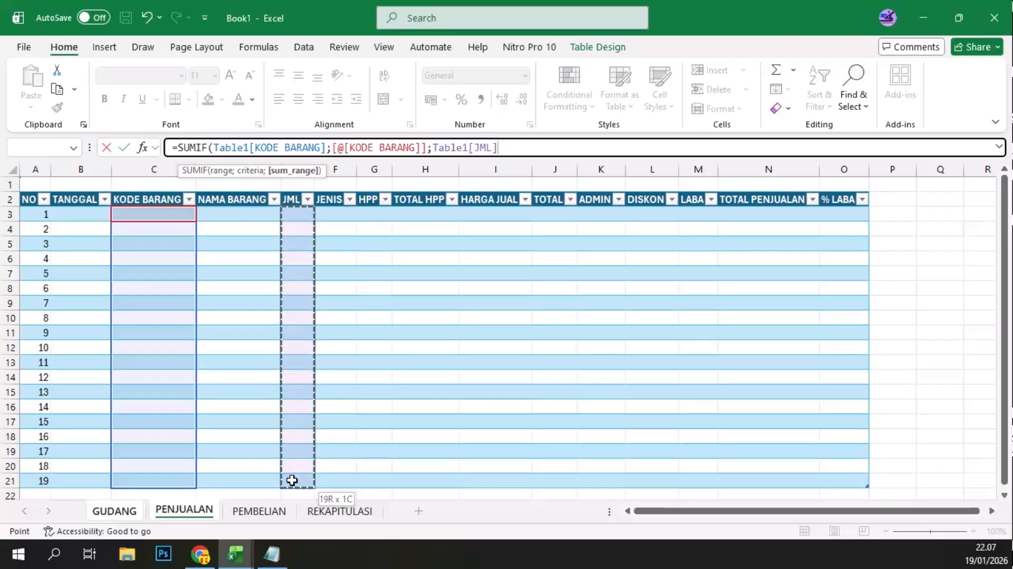
pyautogui.press('Return')
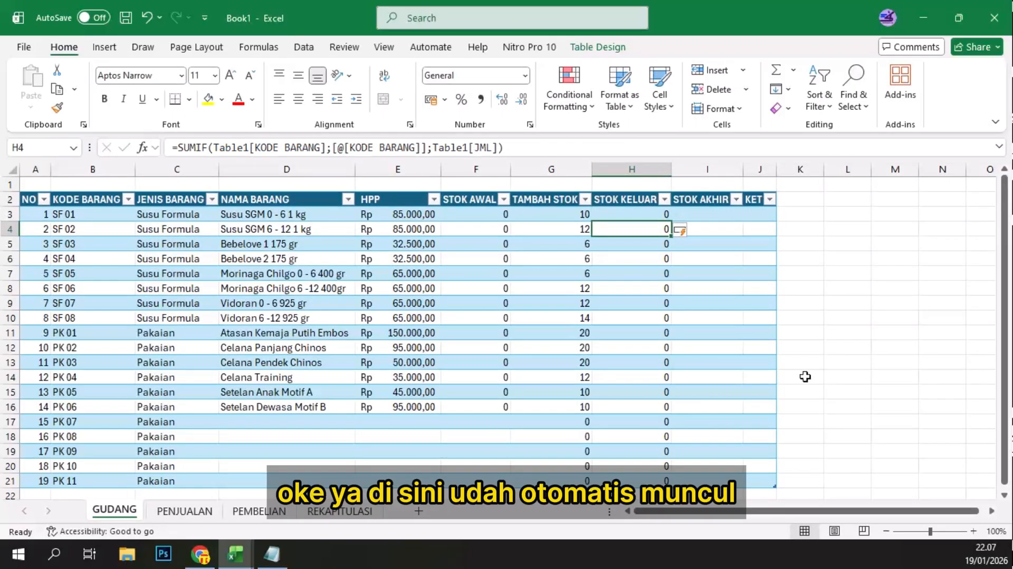
# Step: Fill GUDANG's STOK AKHIR column from I3 with the formula =[@[STOK AWAL]]+[@[TAMBAH STOK]]-[@[STOK KELUAR]]
pyautogui.scroll(-1, 633, 337)
pyautogui.scroll(1, 652, 343)
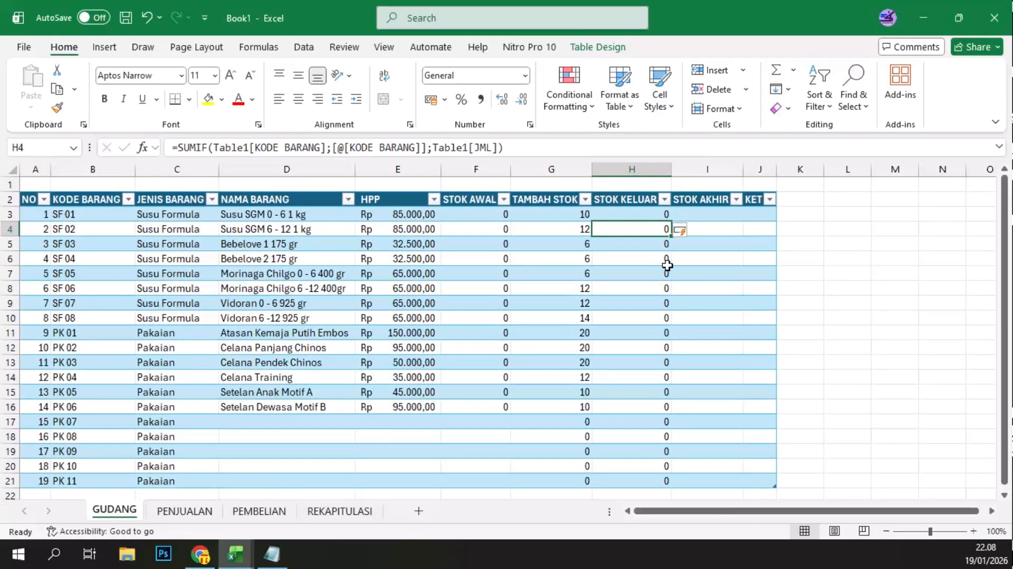
pyautogui.click(710, 217)
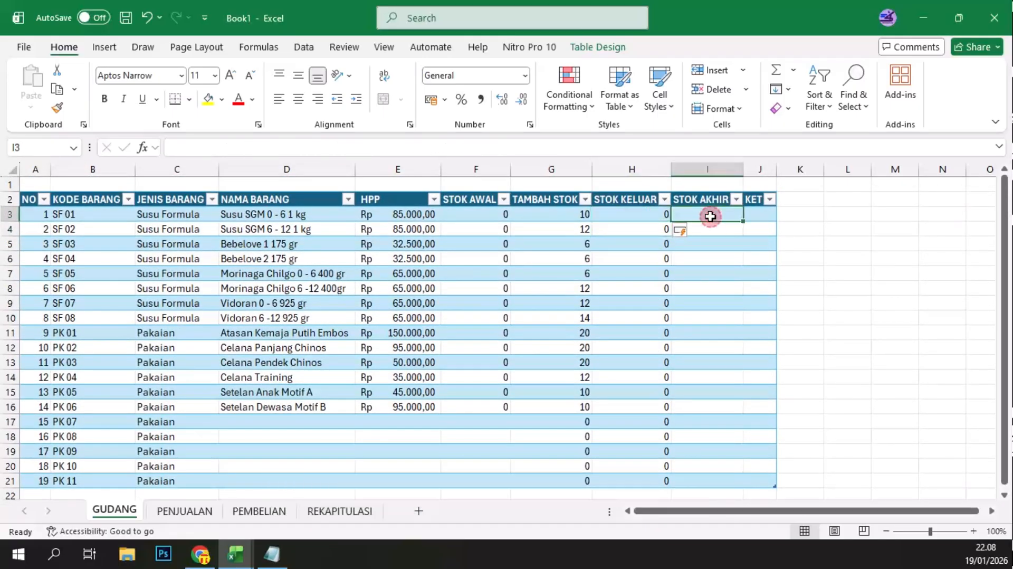
pyautogui.write('=')
pyautogui.click(468, 216)
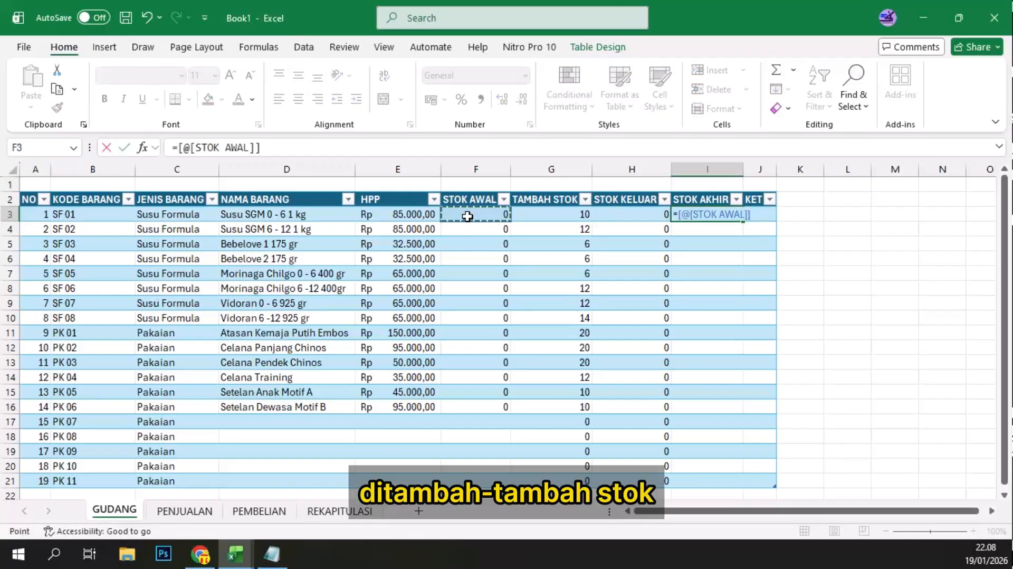
pyautogui.write('+')
pyautogui.click(559, 215)
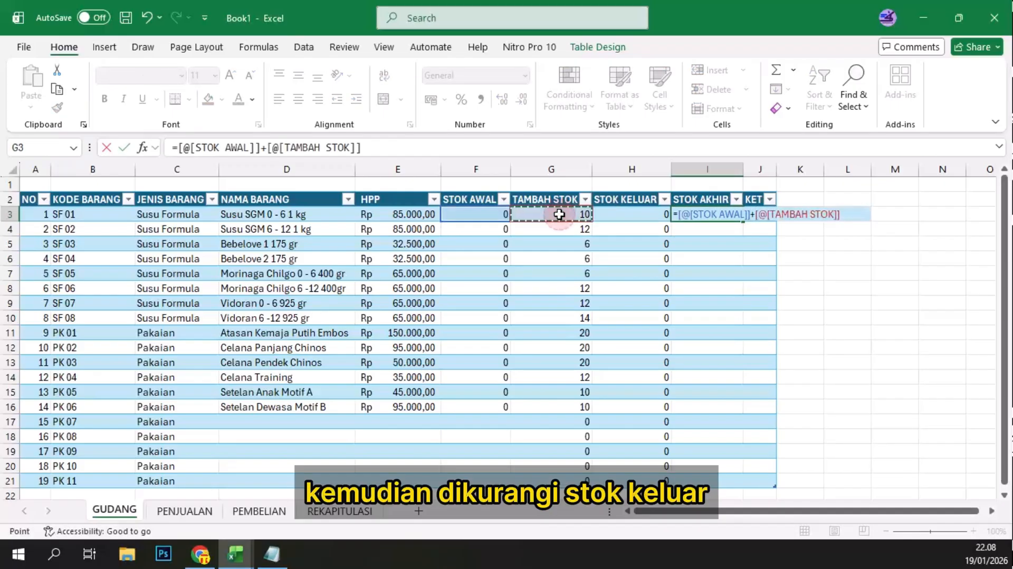
pyautogui.write('-')
pyautogui.click(643, 213)
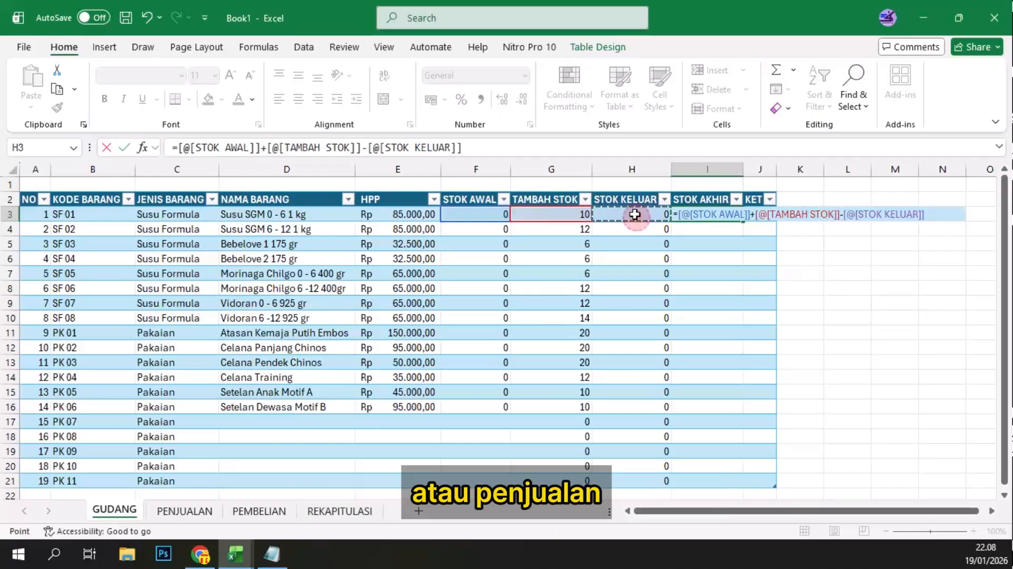
pyautogui.press('Return')
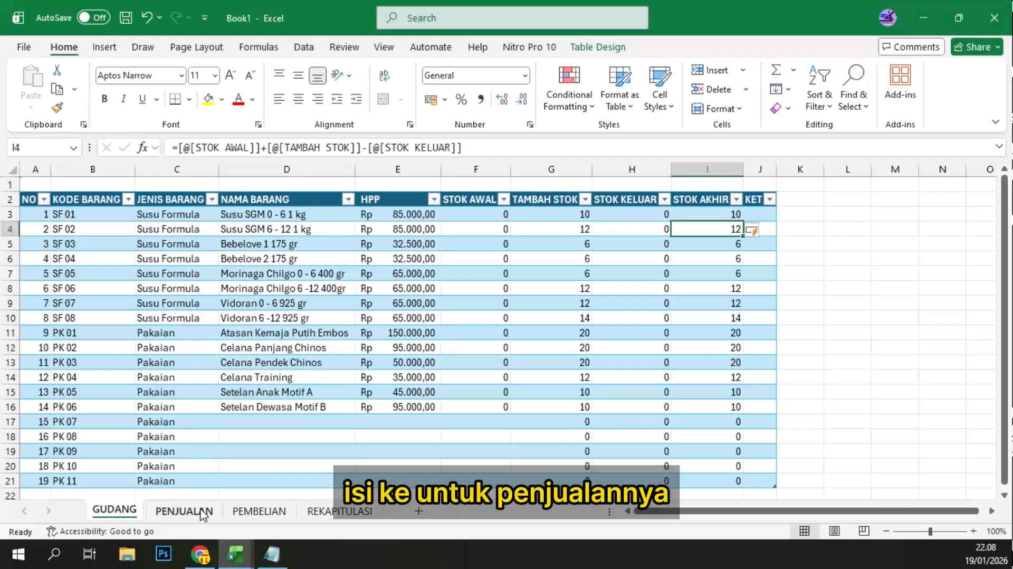
# Step: Enter the date 19/01/2026 in PENJUALAN's TANGGAL cells B3 and B4 and fill it down to B21
pyautogui.click(184, 511)
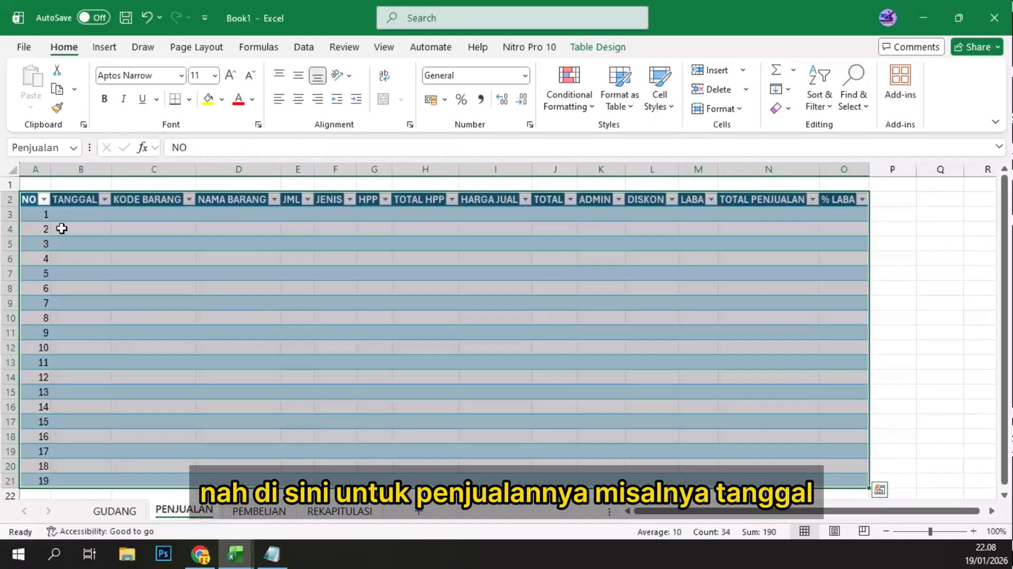
pyautogui.click(78, 213)
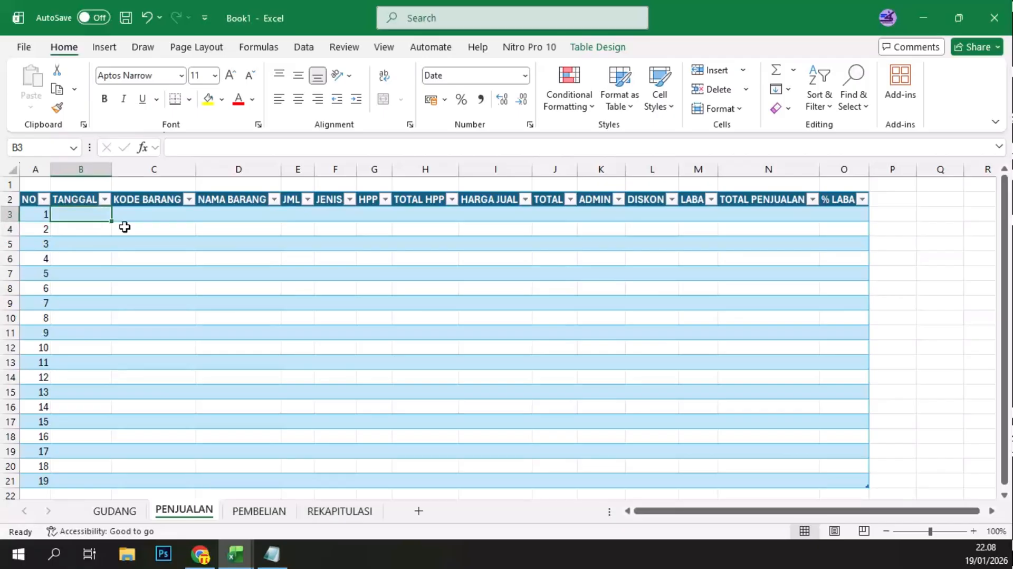
pyautogui.write('19')
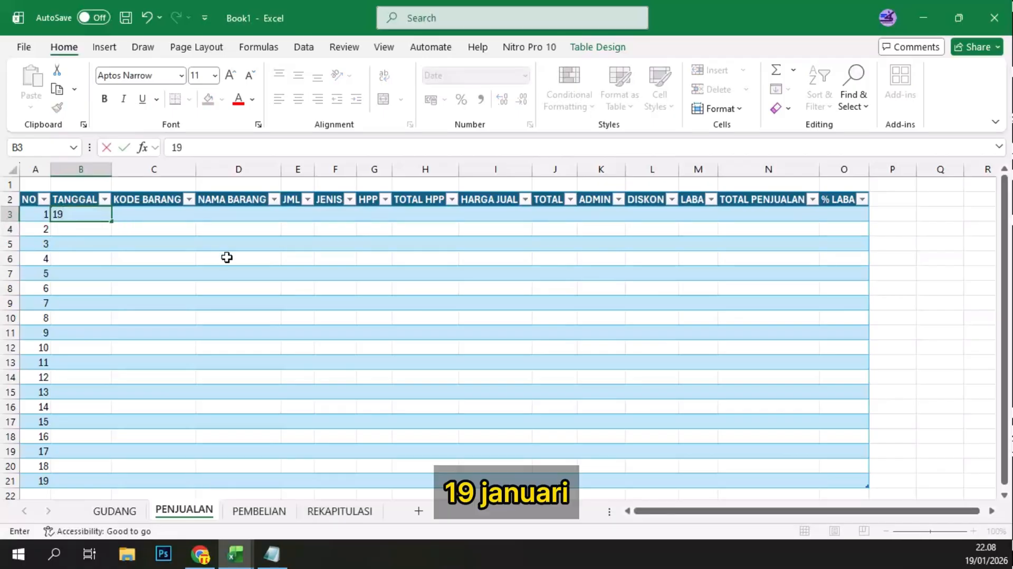
pyautogui.write('/01')
pyautogui.press('Return')
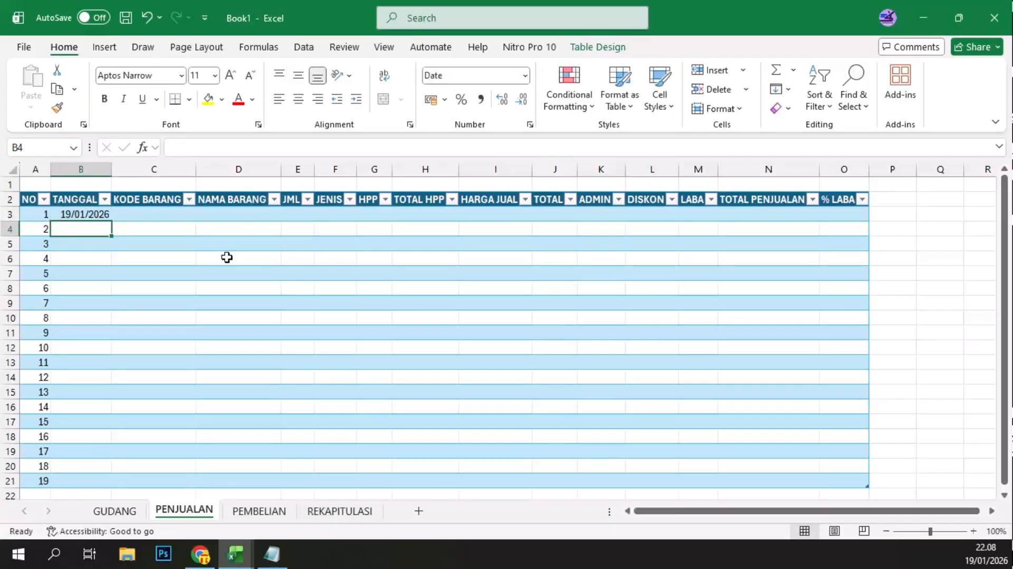
pyautogui.write('19')
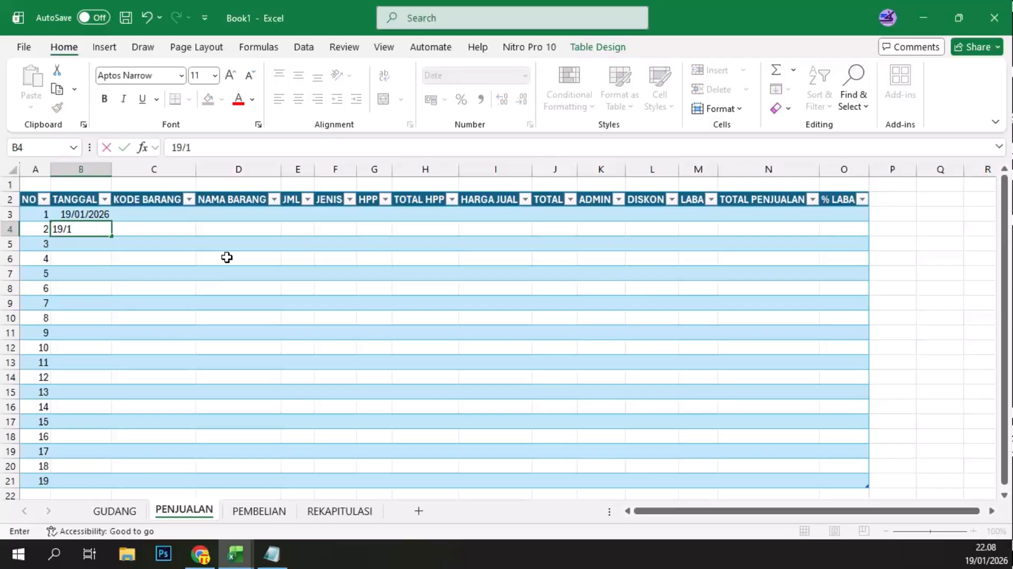
pyautogui.write('/01')
pyautogui.press('Return')
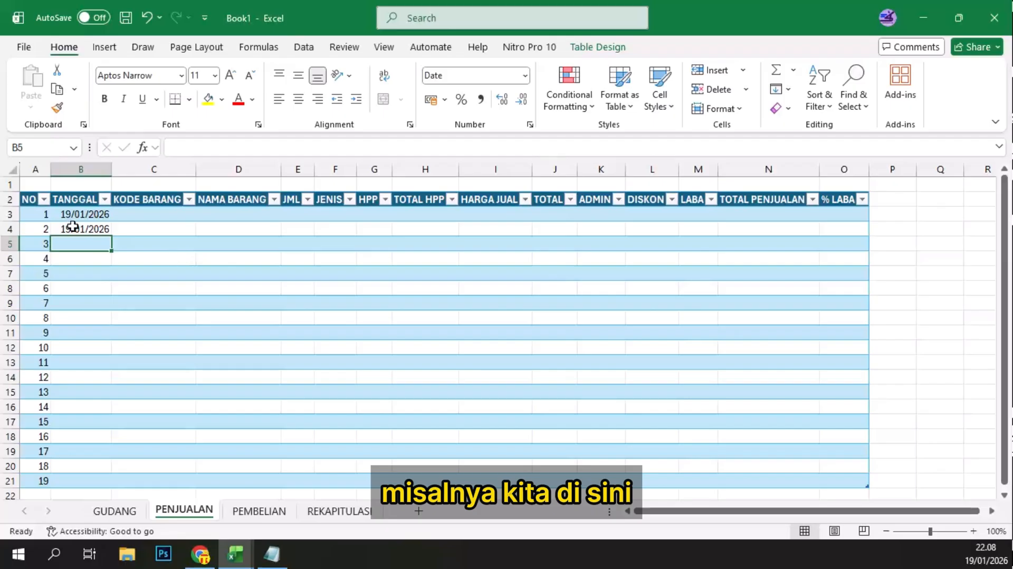
pyautogui.click(73, 227)
pyautogui.keyDown('shift'); pyautogui.click(80, 474); pyautogui.keyUp('shift')
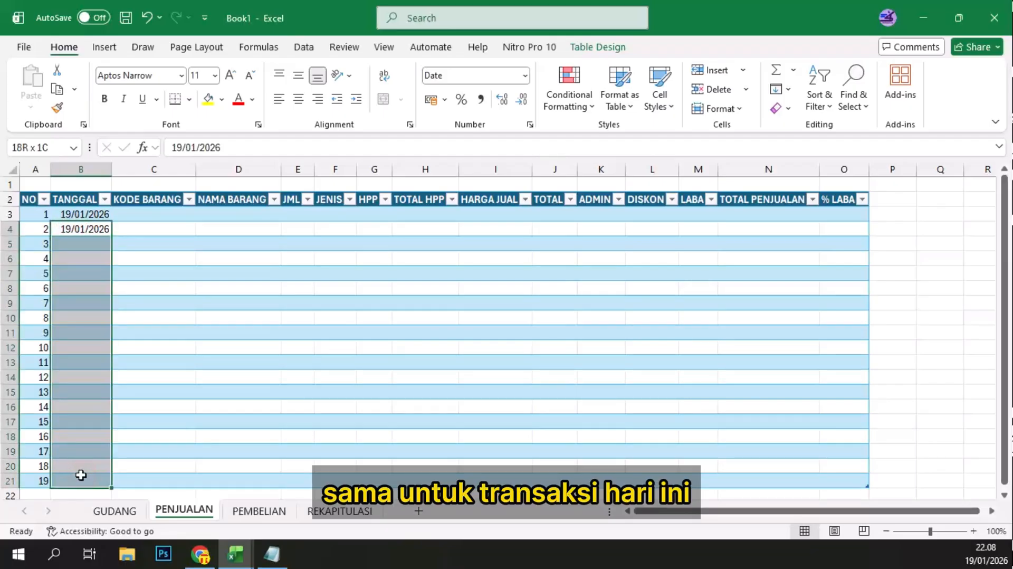
pyautogui.hotkey('ctrl', 'd')
# Step: Apply list-type data validation to PENJUALAN's KODE BARANG cells C3 to C21
pyautogui.click(163, 236)
pyautogui.click(164, 216)
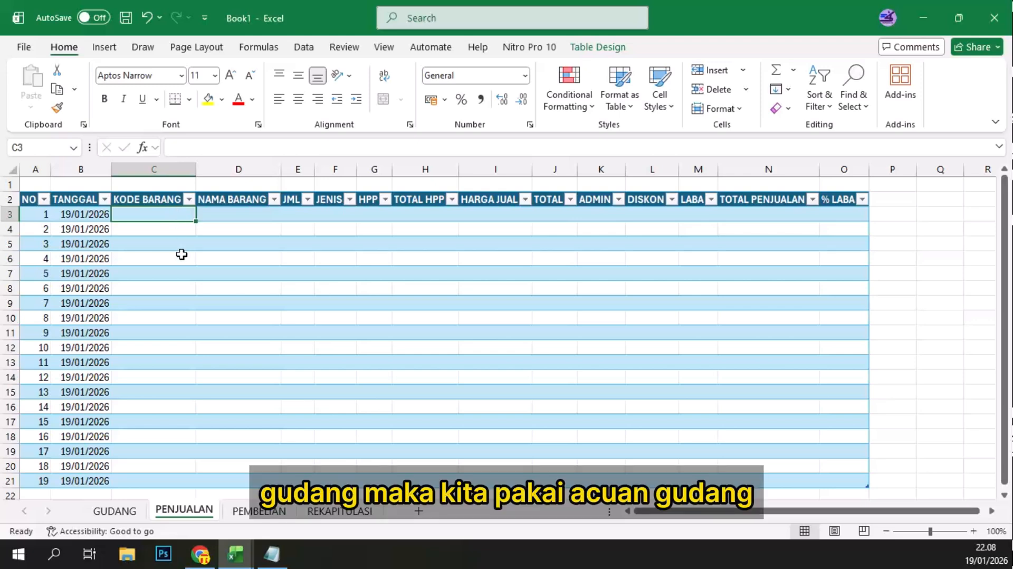
pyautogui.keyDown('shift'); pyautogui.click(154, 476); pyautogui.keyUp('shift')
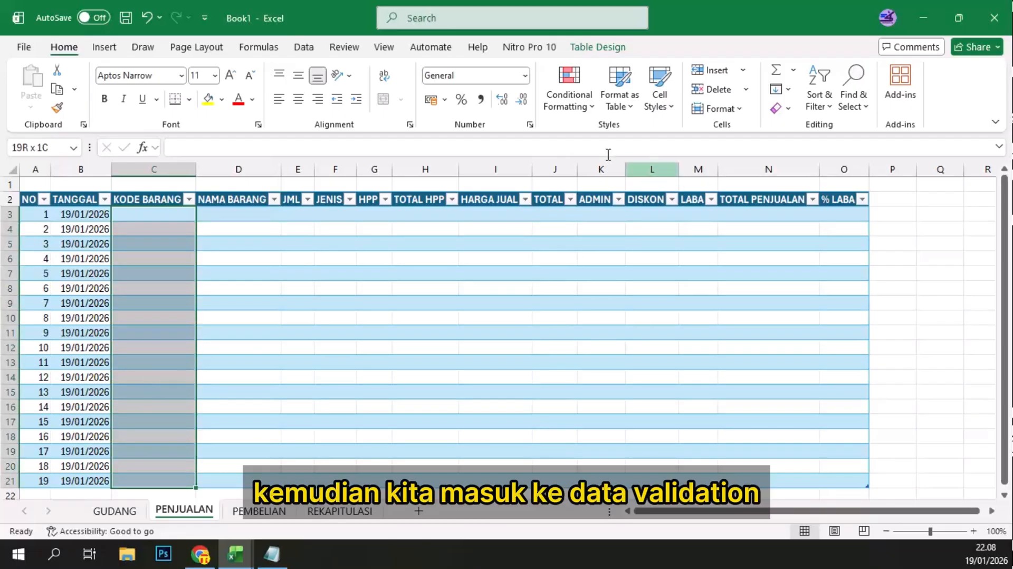
pyautogui.click(299, 49)
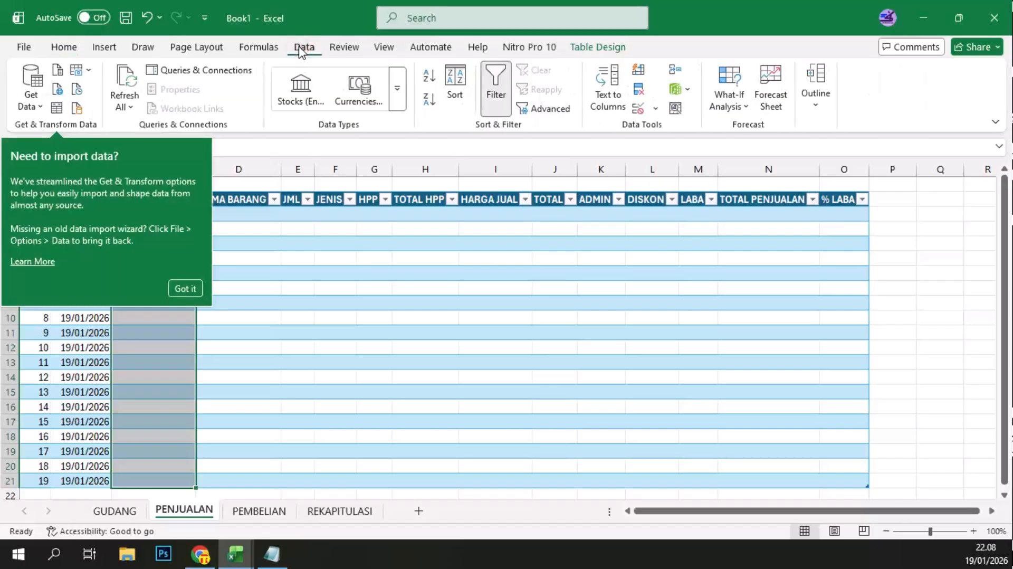
pyautogui.click(655, 109)
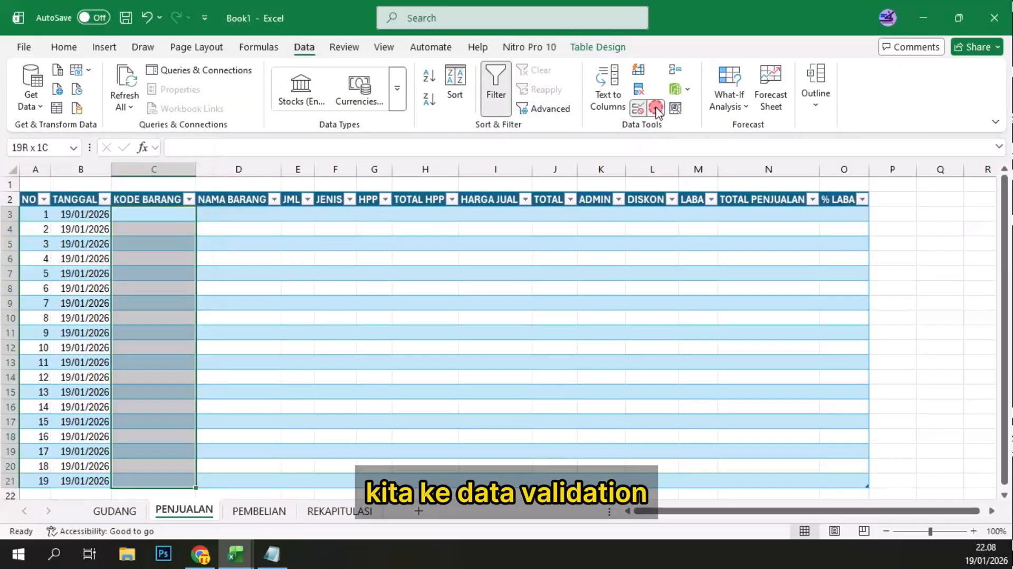
pyautogui.click(675, 129)
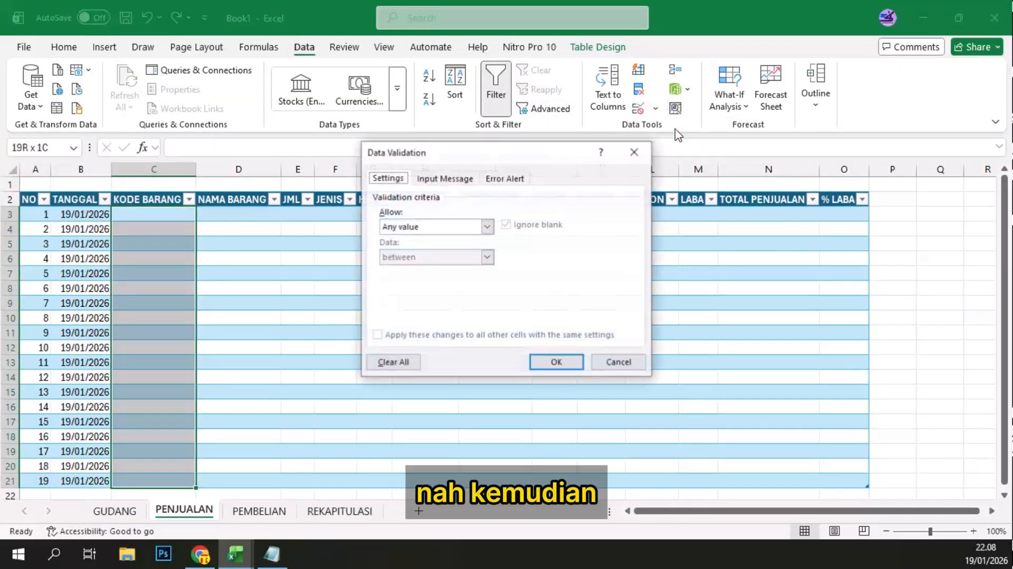
pyautogui.click(425, 226)
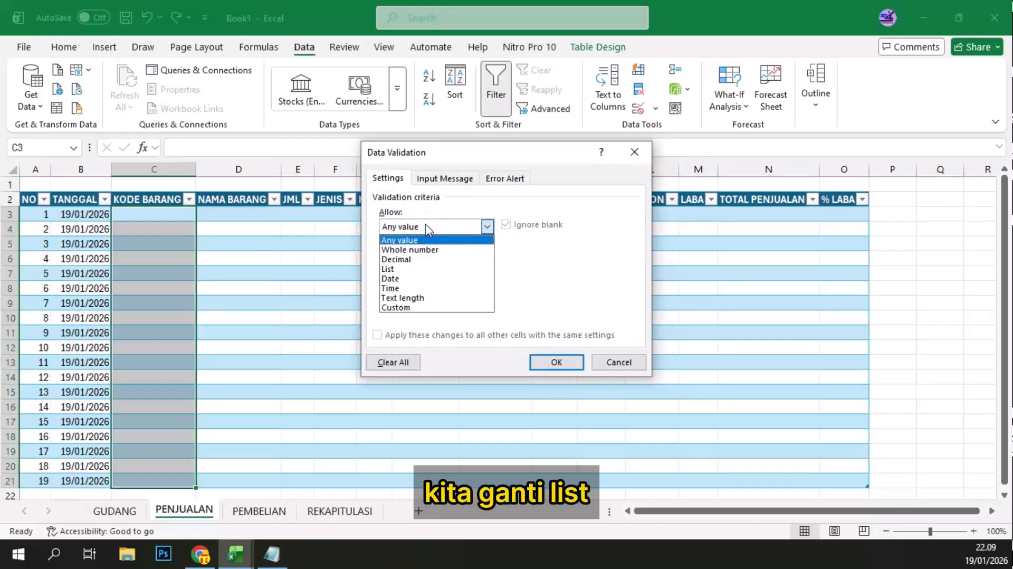
pyautogui.click(410, 269)
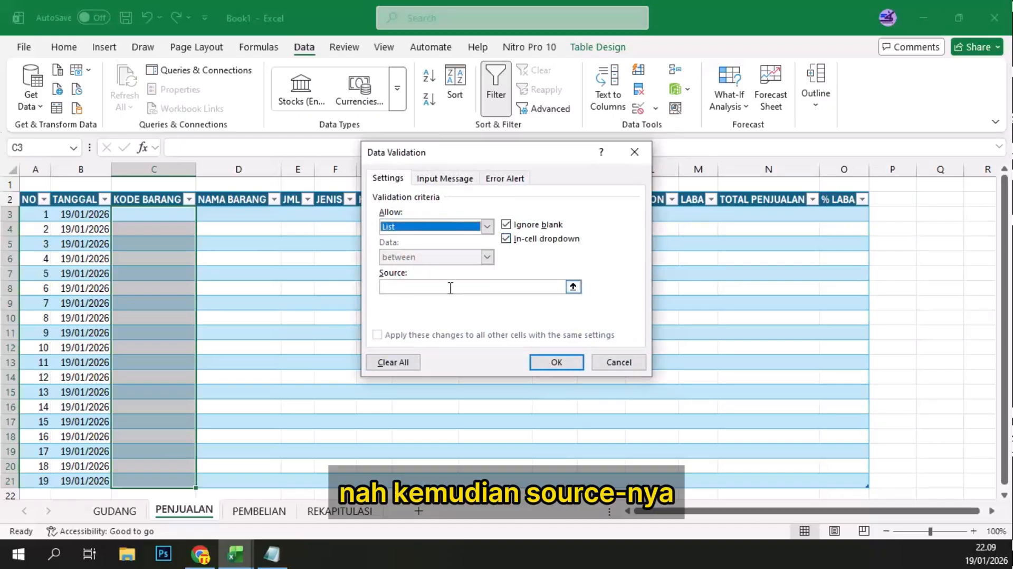
# Step: Set the validation list's source to the GUDANG item codes, =GUDANG!$B$3:$B$21, and apply the rule
pyautogui.click(573, 286)
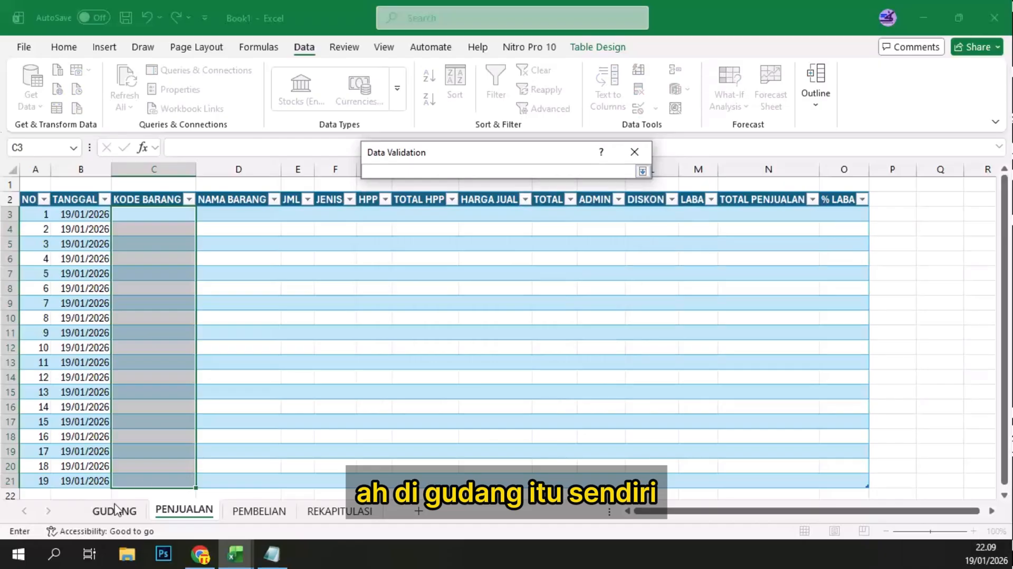
pyautogui.click(115, 510)
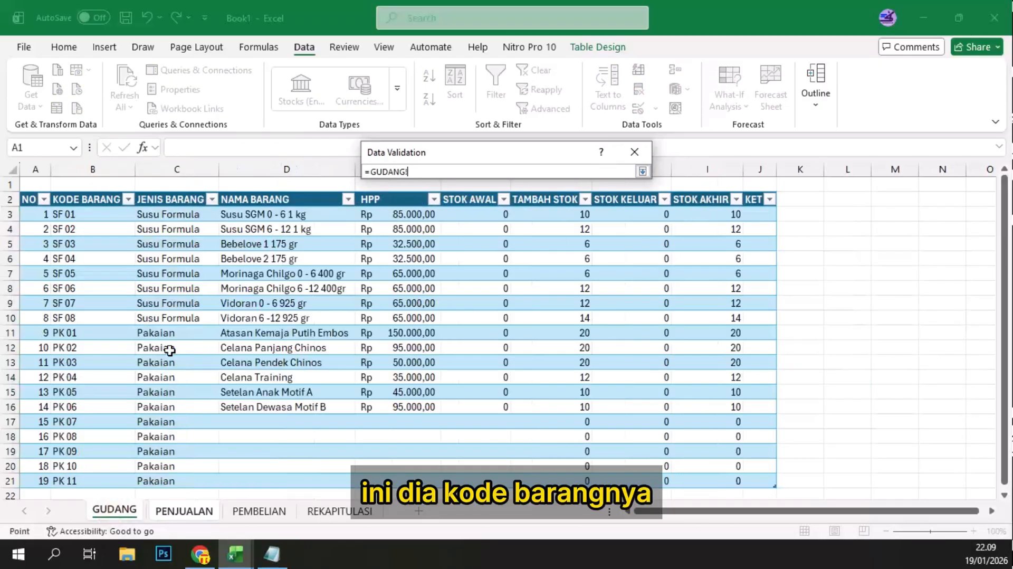
pyautogui.click(86, 212)
pyautogui.moveTo(86, 212); pyautogui.dragTo(102, 393)
pyautogui.press('Return')
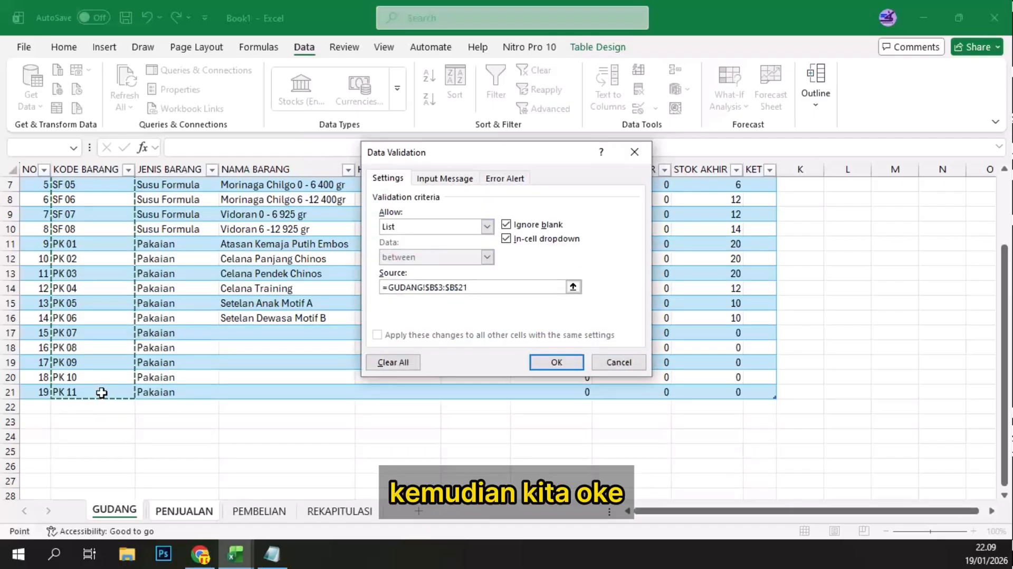
pyautogui.click(556, 362)
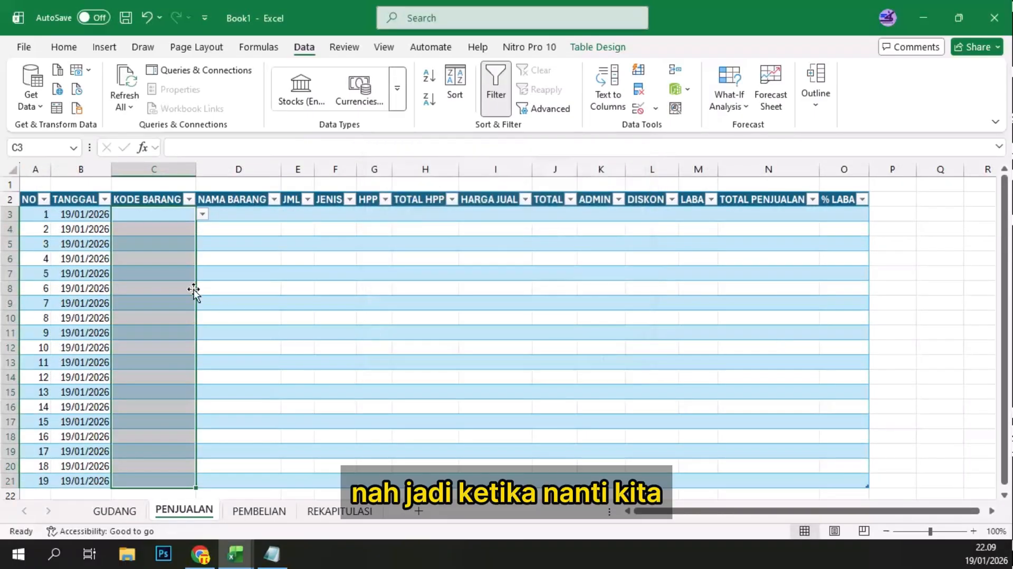
# Step: Enter the item code SF 02 in PENJUALAN cell C3 from its validation list
pyautogui.click(168, 271)
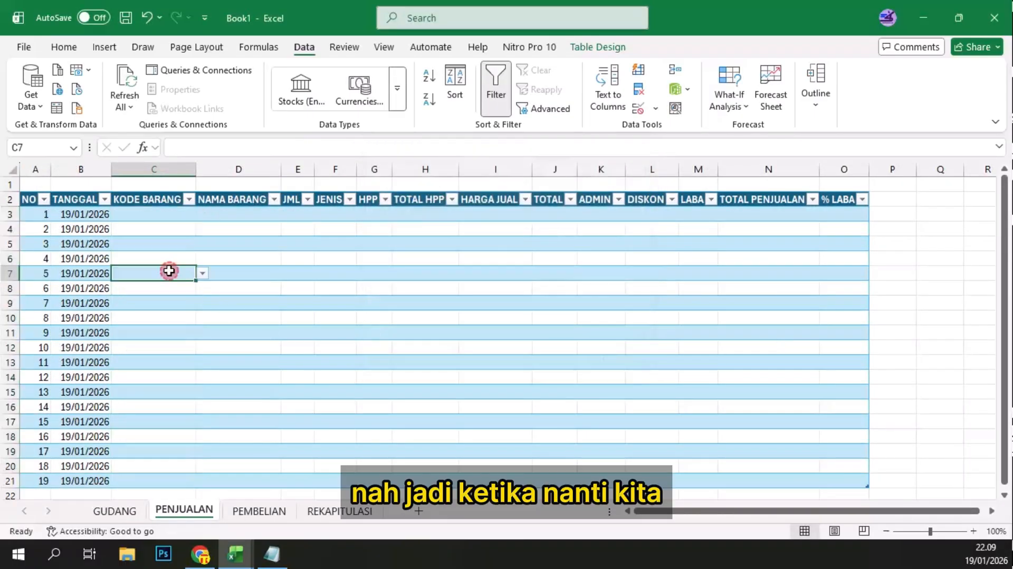
pyautogui.click(154, 212)
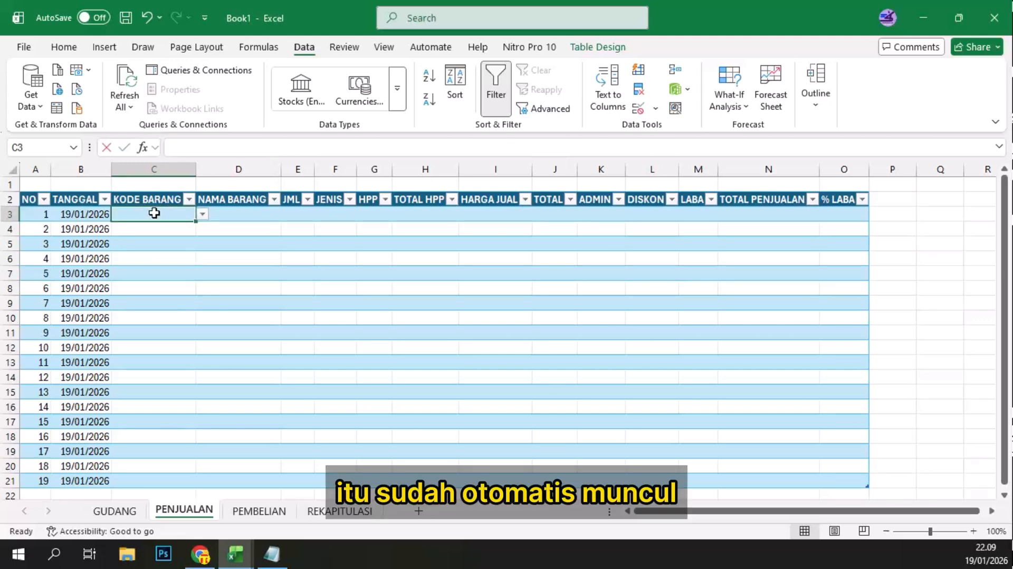
pyautogui.write('S')
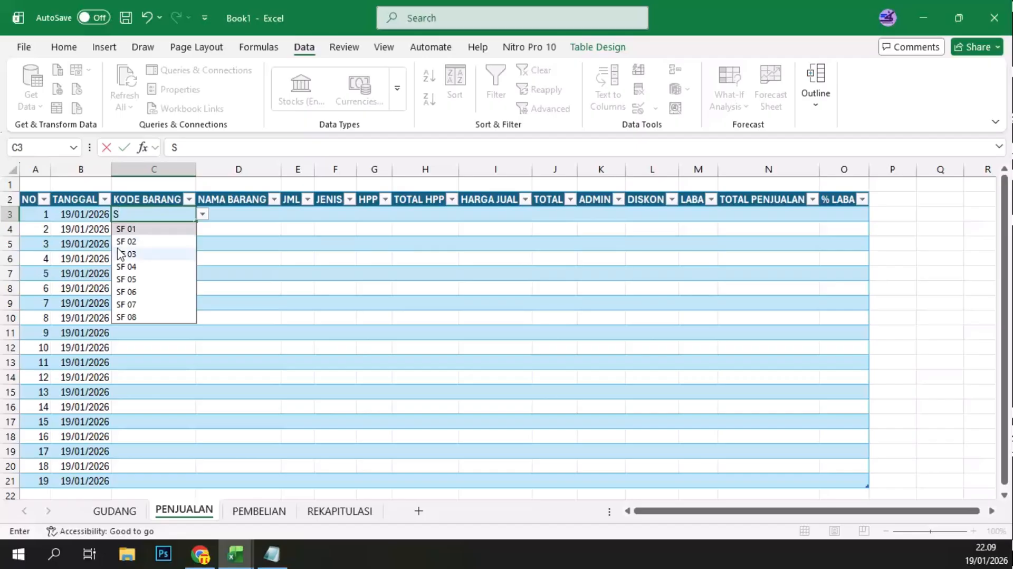
pyautogui.click(141, 241)
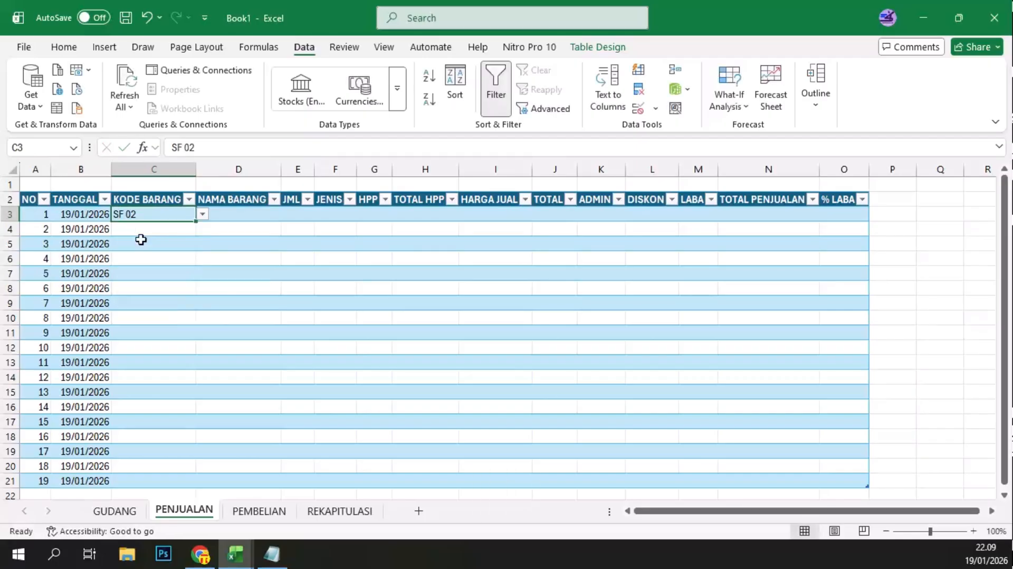
# Step: Start a VLOOKUP formula in PENJUALAN's NAMA BARANG cell D3 with [@[KODE BARANG]] as the lookup value
pyautogui.click(227, 219)
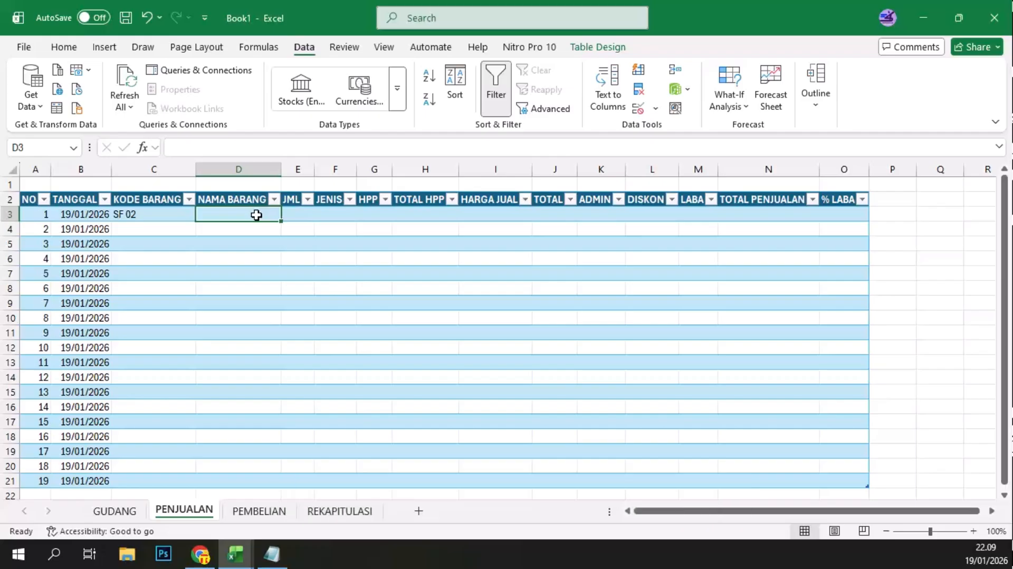
pyautogui.write('=VLO')
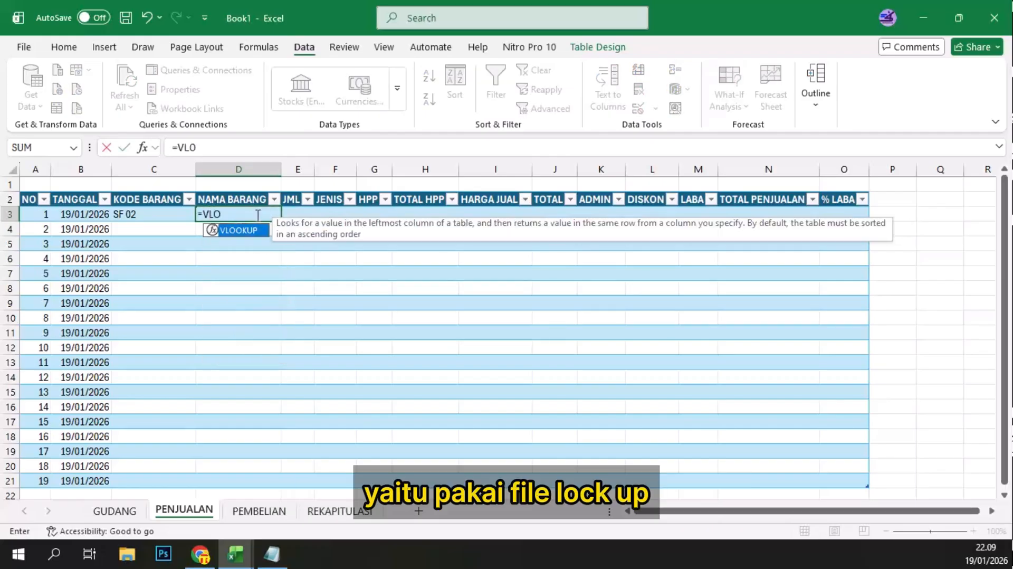
pyautogui.write('OKUP')
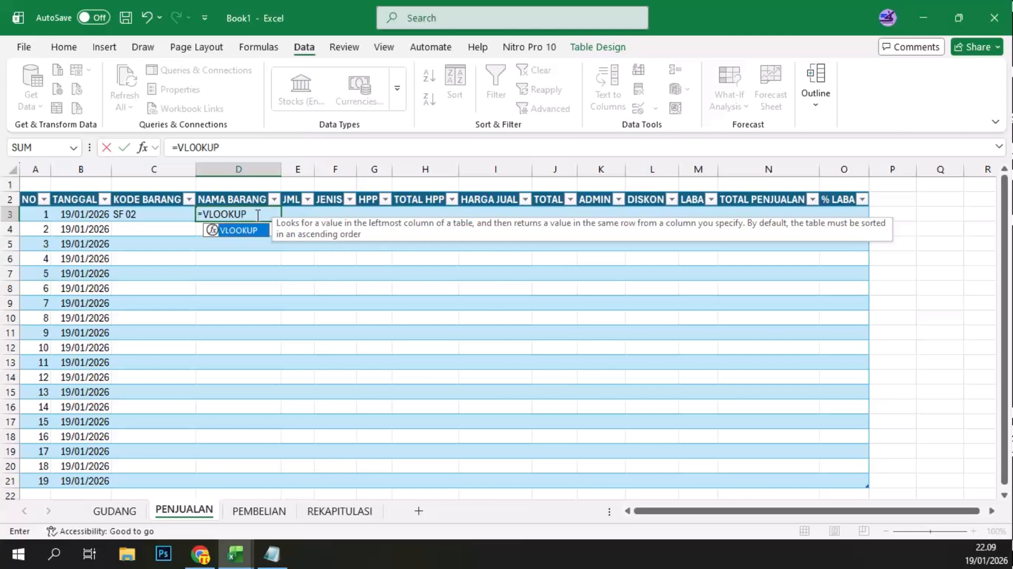
pyautogui.write('(')
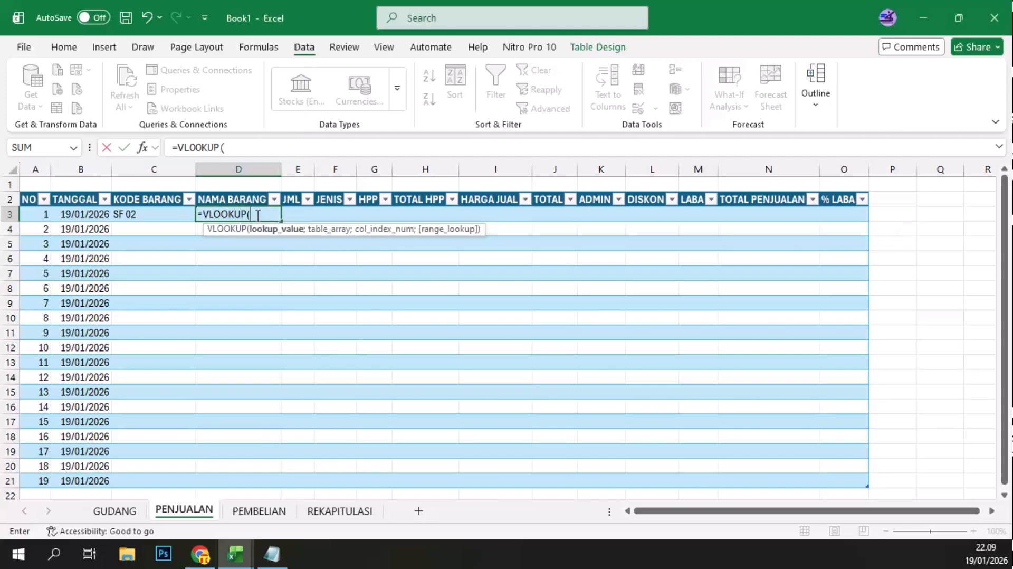
pyautogui.click(140, 214)
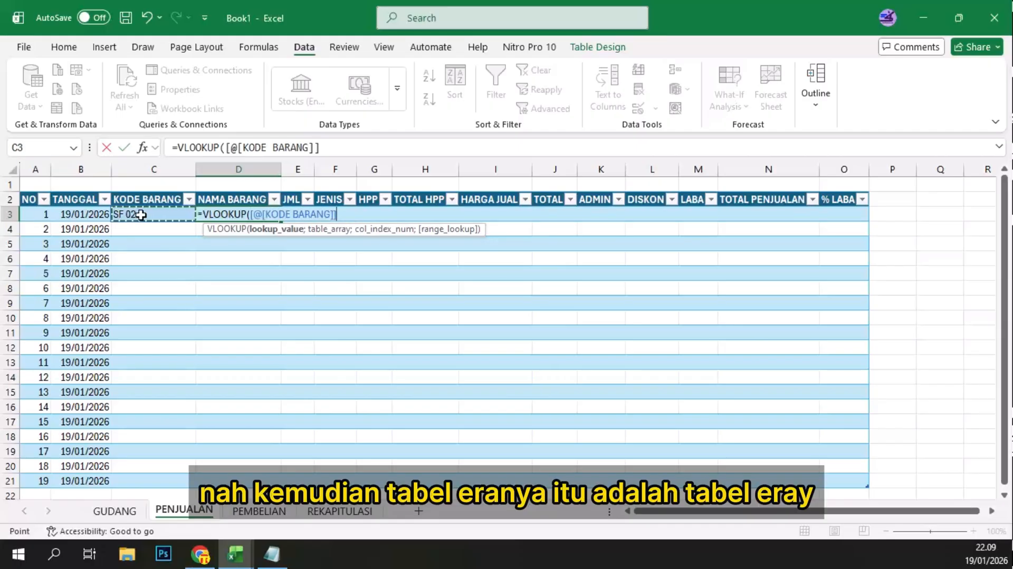
# Step: Set the VLOOKUP's table array to GUDANG's KODE BARANG through HPP columns, rows 3 to 21
pyautogui.write(';')
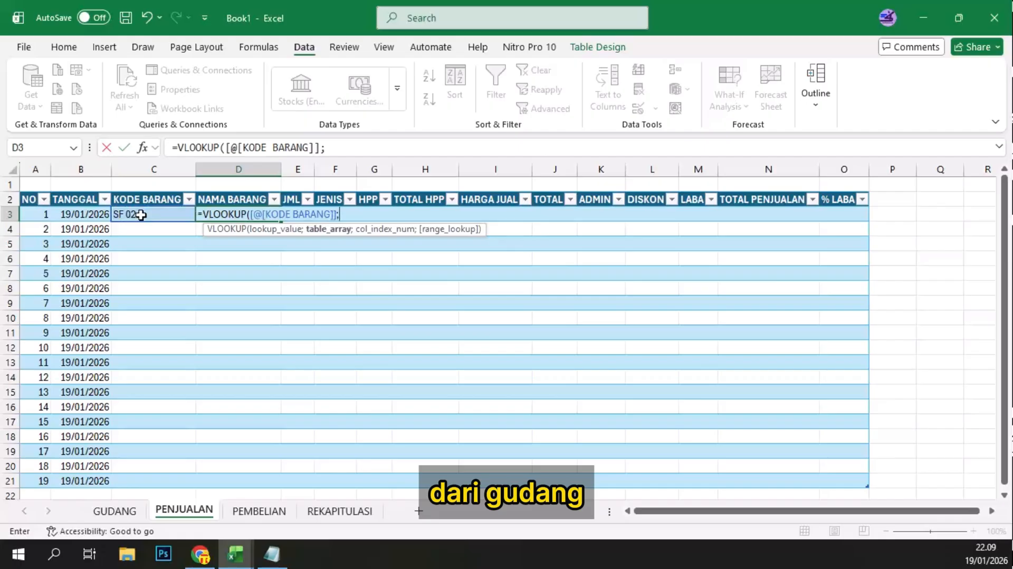
pyautogui.click(131, 511)
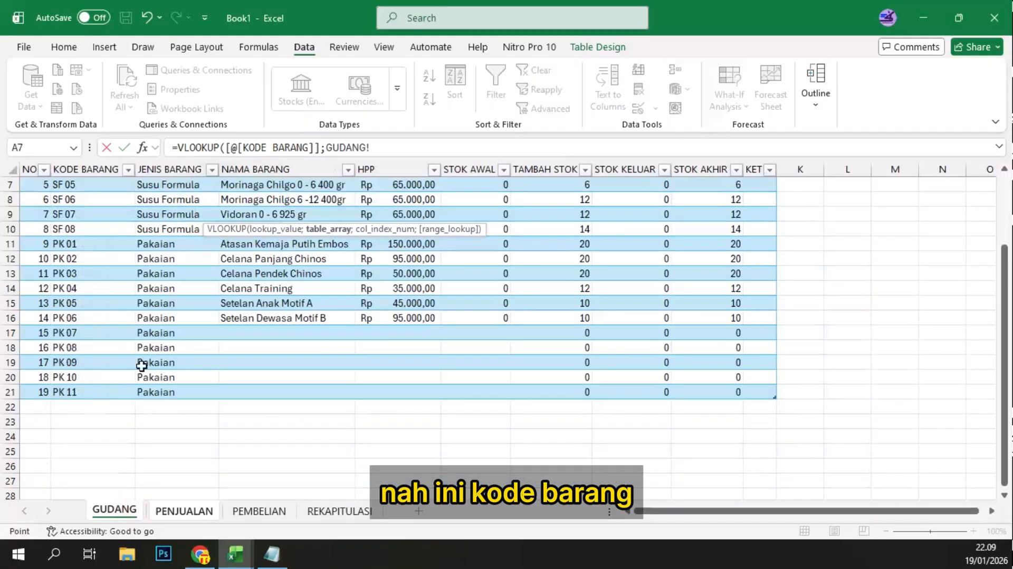
pyautogui.click(91, 212)
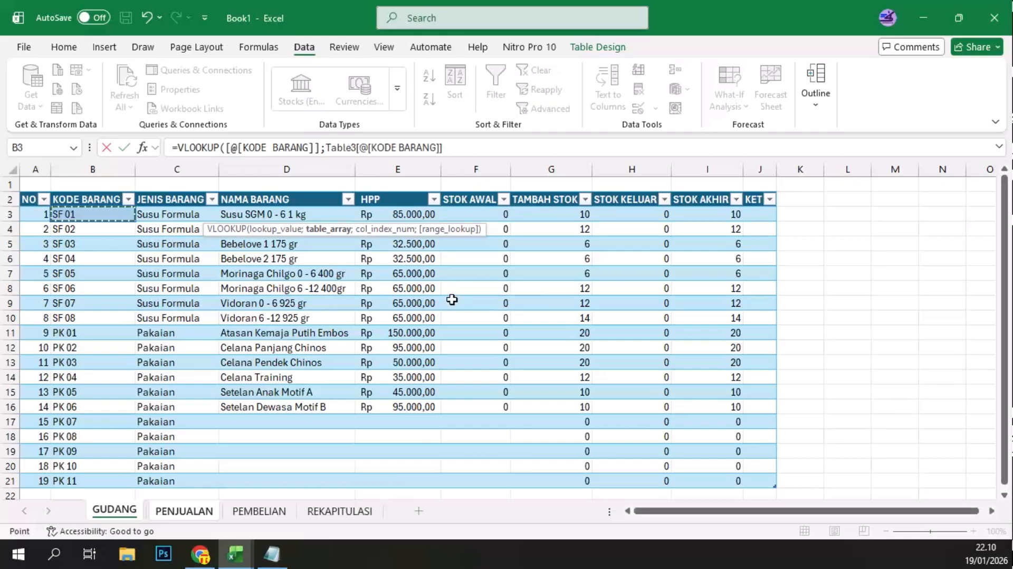
pyautogui.scroll(-1, 425, 467)
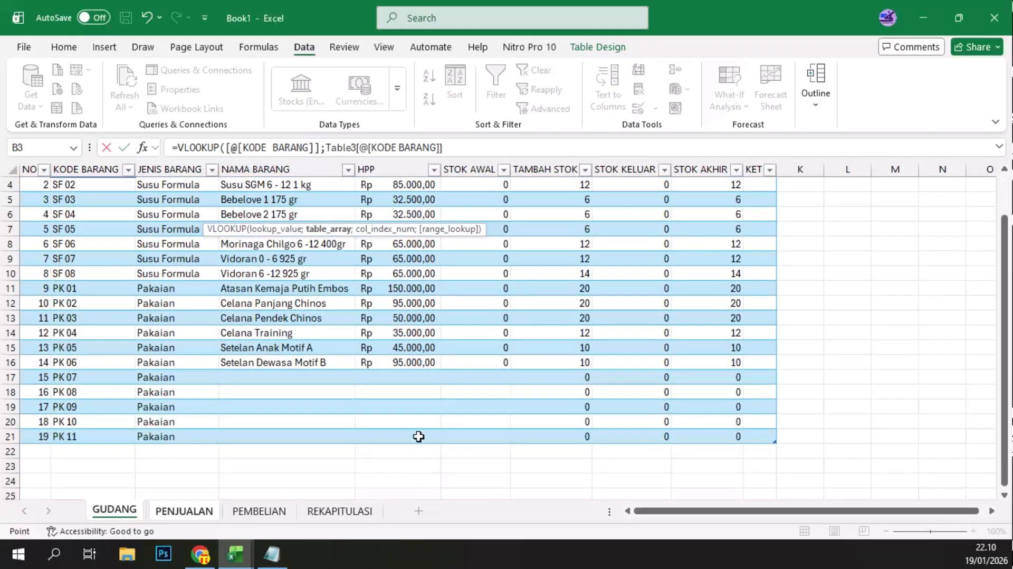
pyautogui.keyDown('shift'); pyautogui.click(418, 434); pyautogui.keyUp('shift')
pyautogui.write(';')
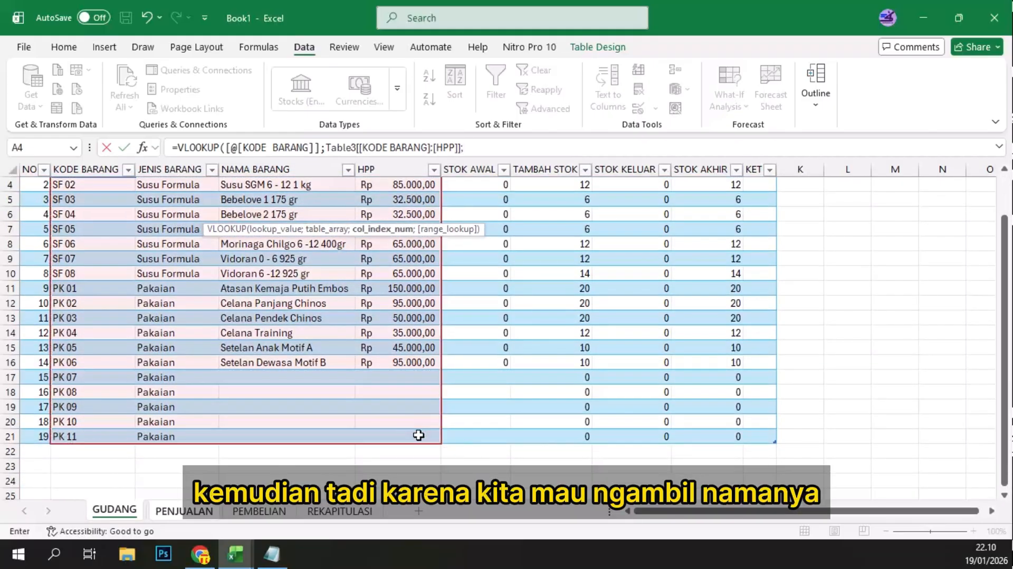
# Step: Complete the NAMA BARANG VLOOKUP with column index 3 and range lookup 0
pyautogui.scroll(1, 418, 435)
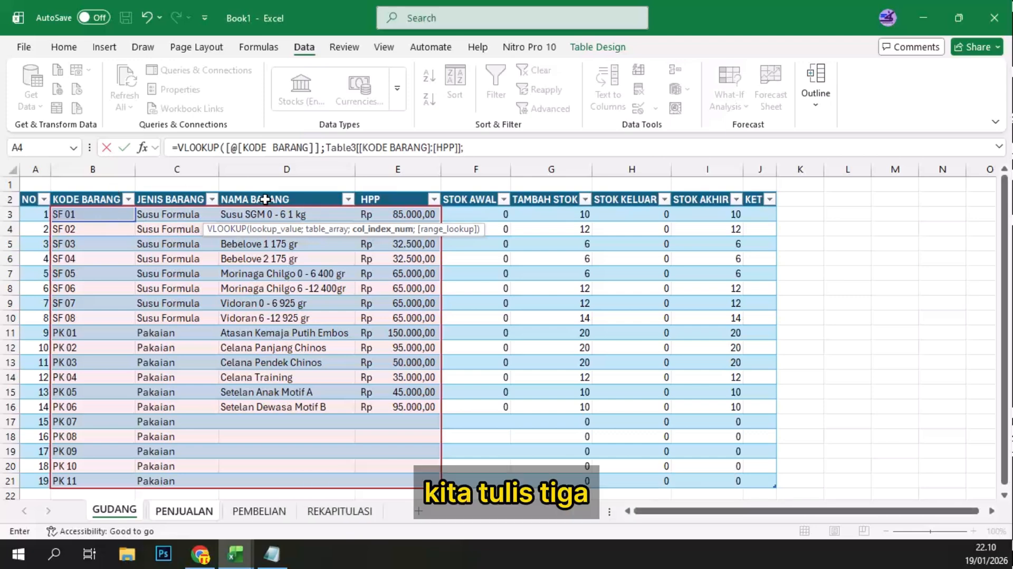
pyautogui.write('3')
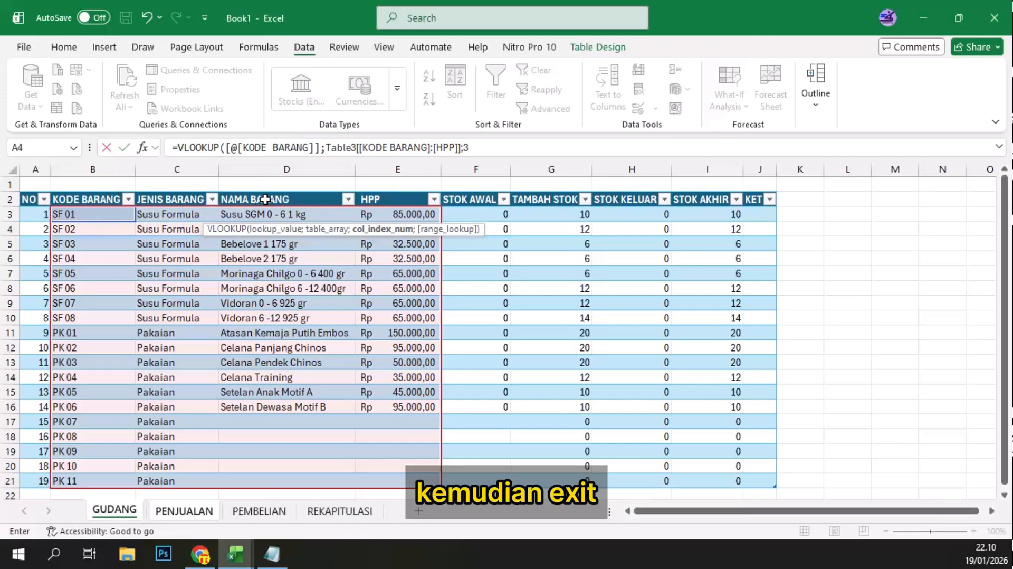
pyautogui.write(';0)')
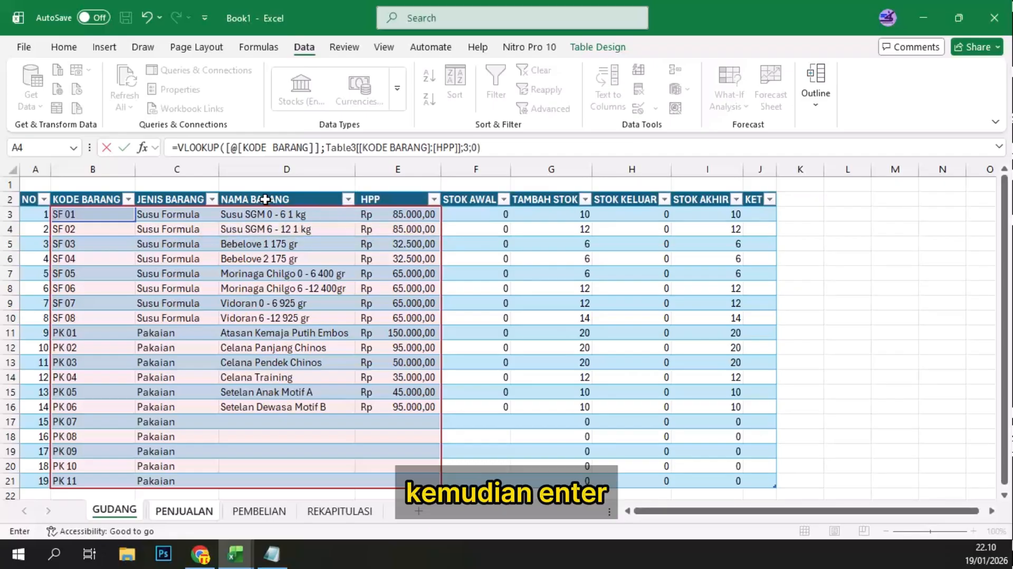
pyautogui.press('Return')
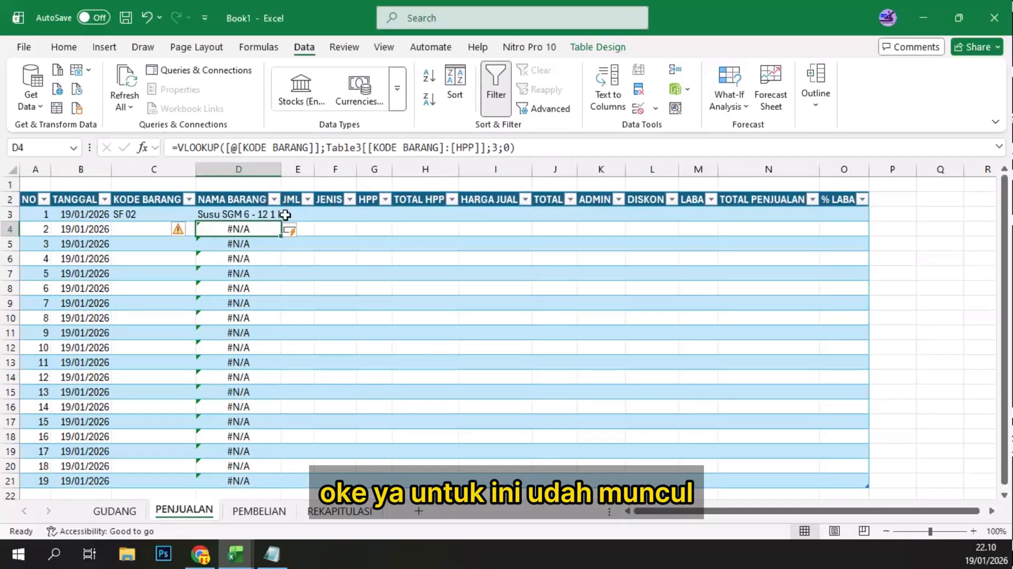
# Step: Wrap the VLOOKUP in PENJUALAN's NAMA BARANG cell D3 with an opening IFNA function
pyautogui.click(237, 215)
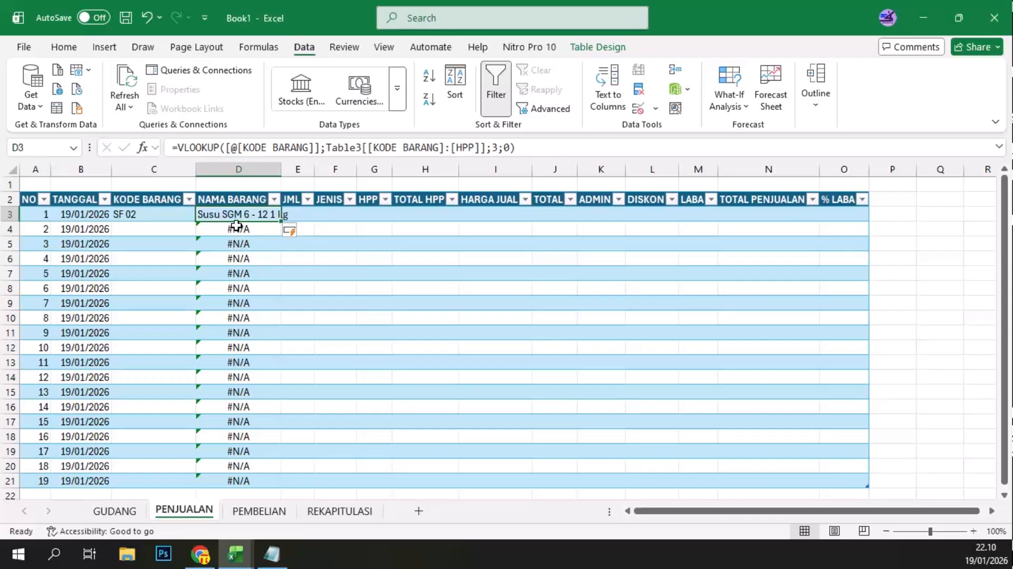
pyautogui.scroll(-3, 254, 347)
pyautogui.scroll(3, 255, 347)
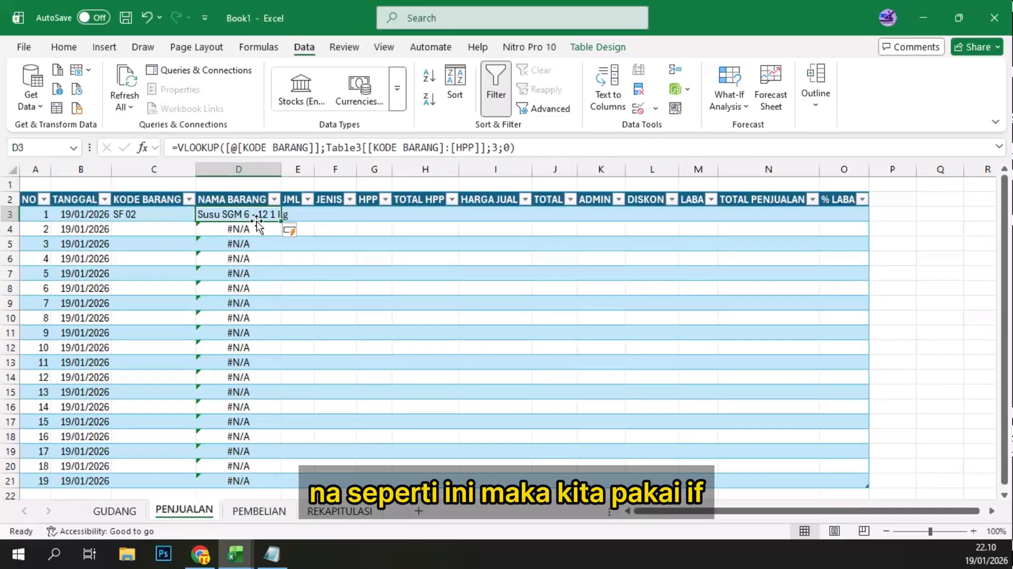
pyautogui.click(182, 146)
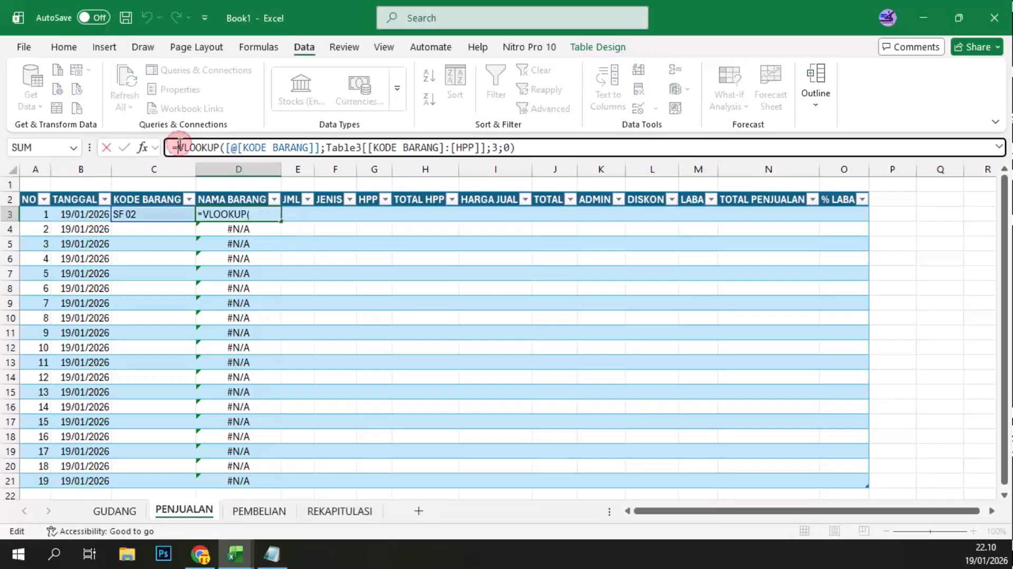
pyautogui.write('IDNA(')
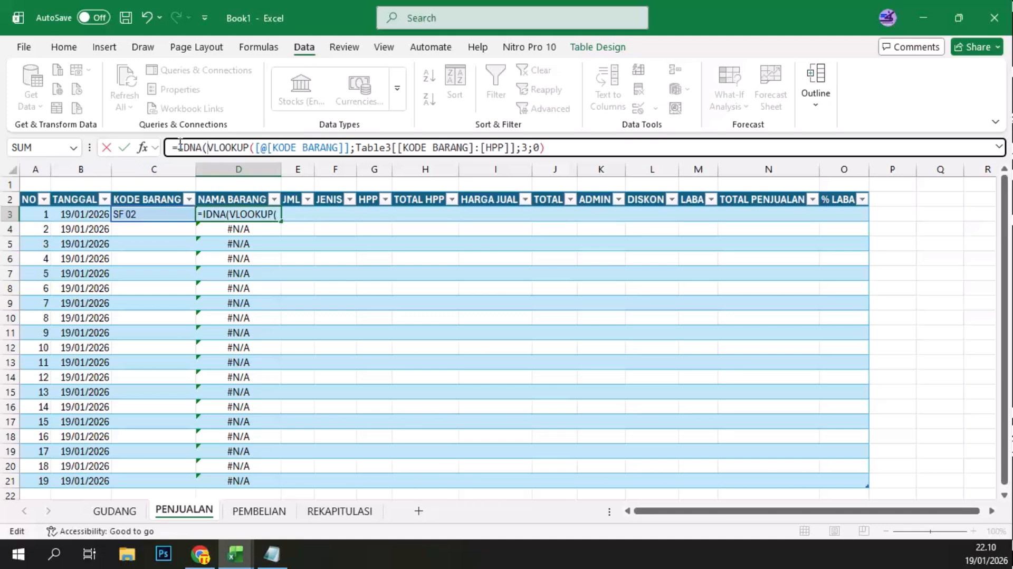
pyautogui.press('BackSpace')
pyautogui.press('BackSpace')
pyautogui.press('BackSpace')
pyautogui.press('BackSpace')
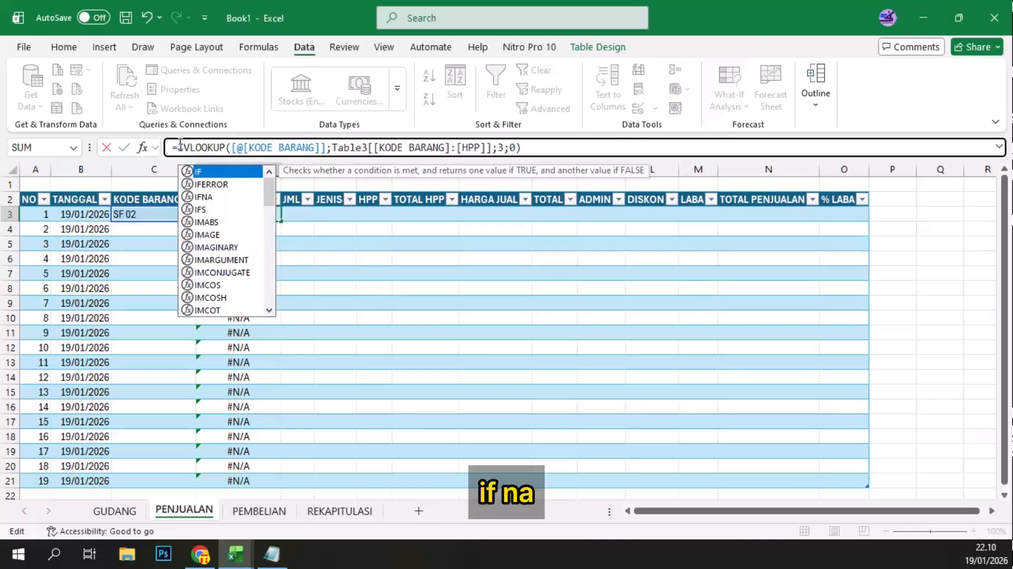
pyautogui.write('FNA')
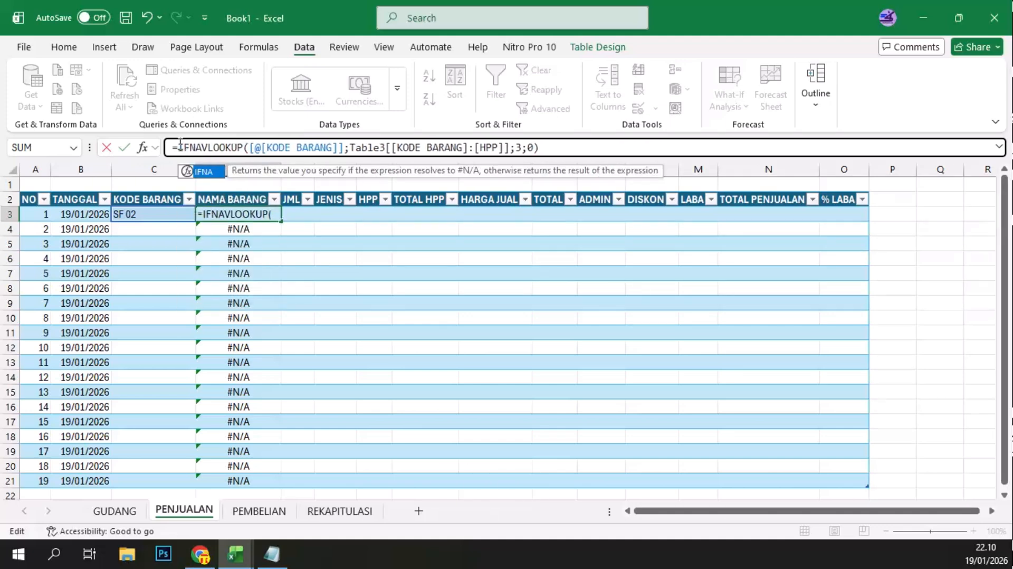
pyautogui.write('(')
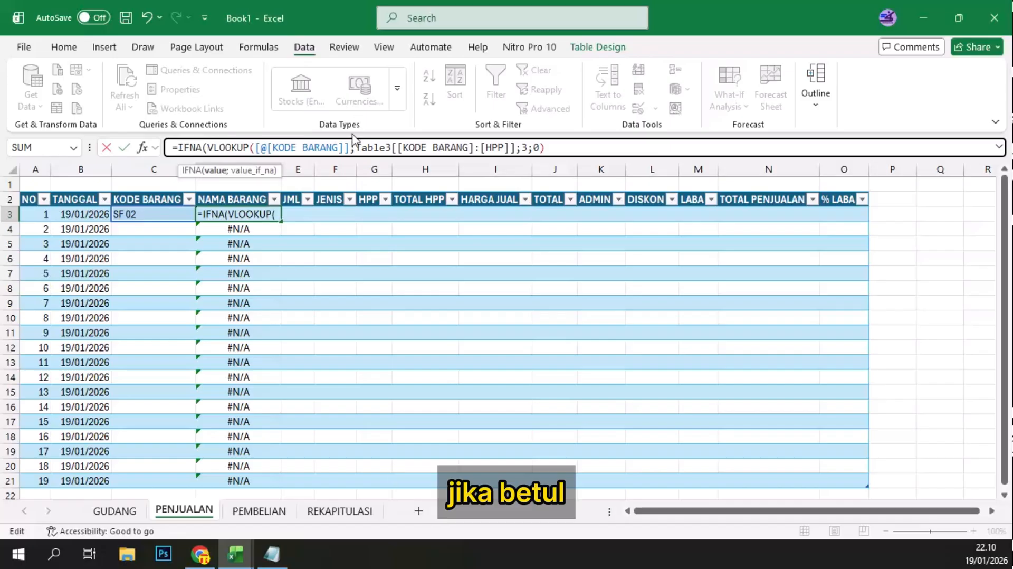
# Step: Complete the NAMA BARANG IFNA formula with 0 as the value for #N/A results
pyautogui.click(548, 149)
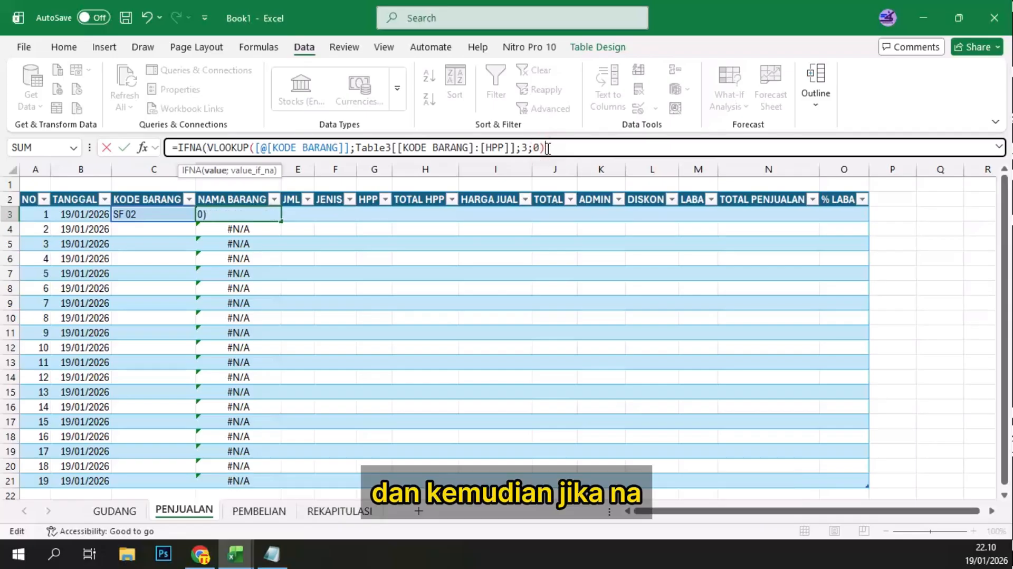
pyautogui.write(';')
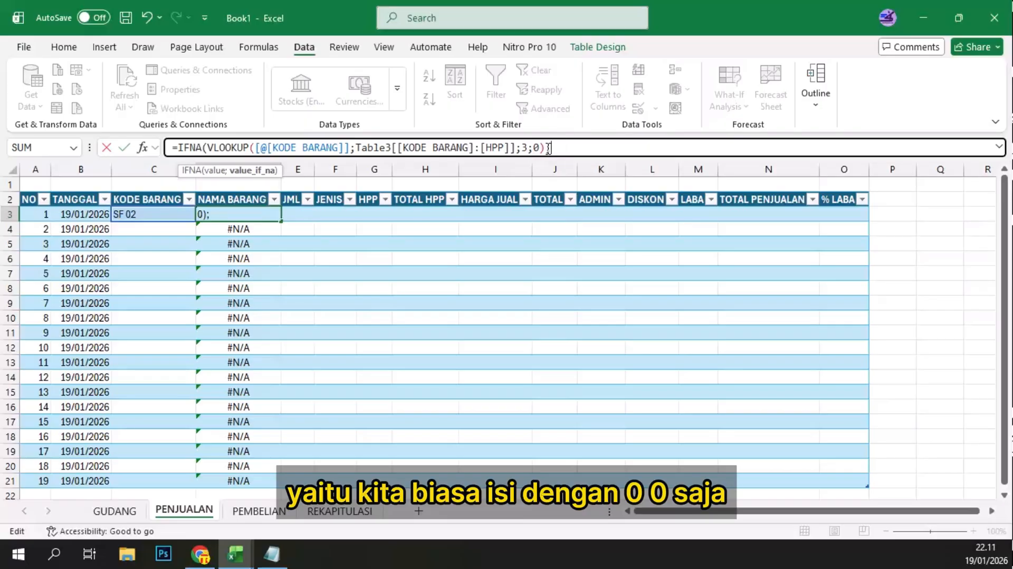
pyautogui.write('0')
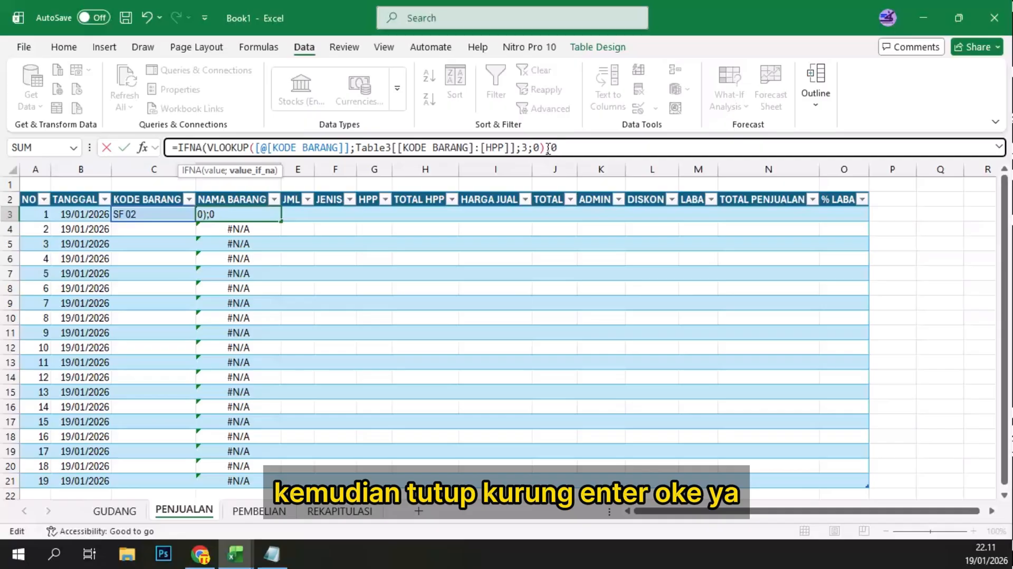
pyautogui.write(')')
pyautogui.press('Return')
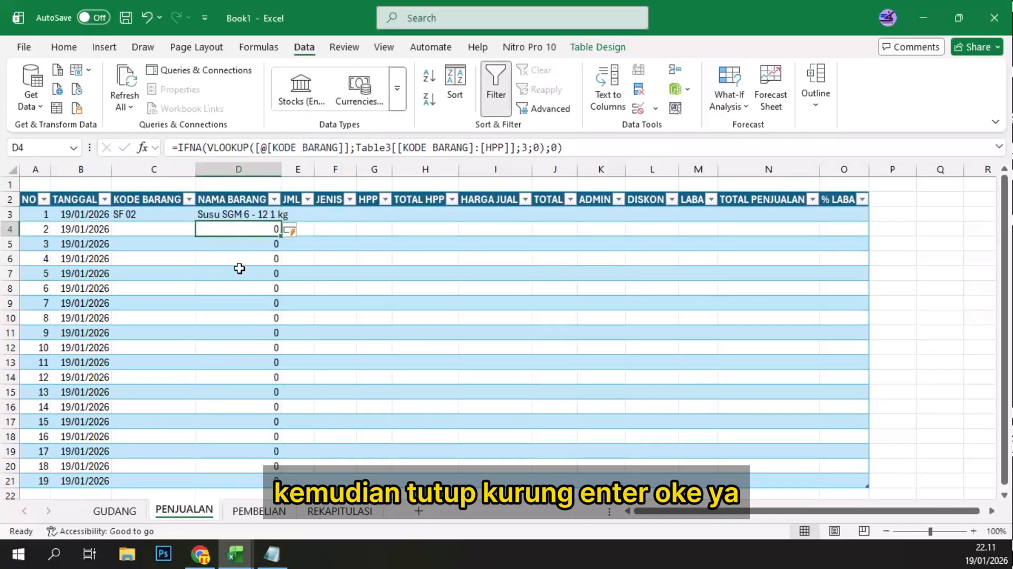
# Step: Start an IFNA-wrapped VLOOKUP formula in PENJUALAN's JENIS cell F3 with [@[KODE BARANG]] as the lookup value
pyautogui.click(306, 215)
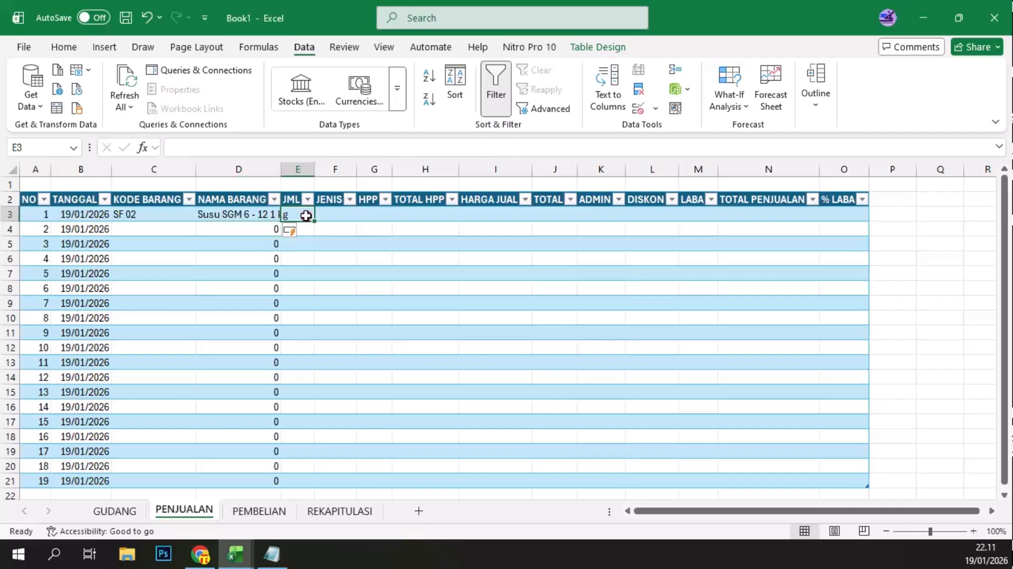
pyautogui.click(335, 216)
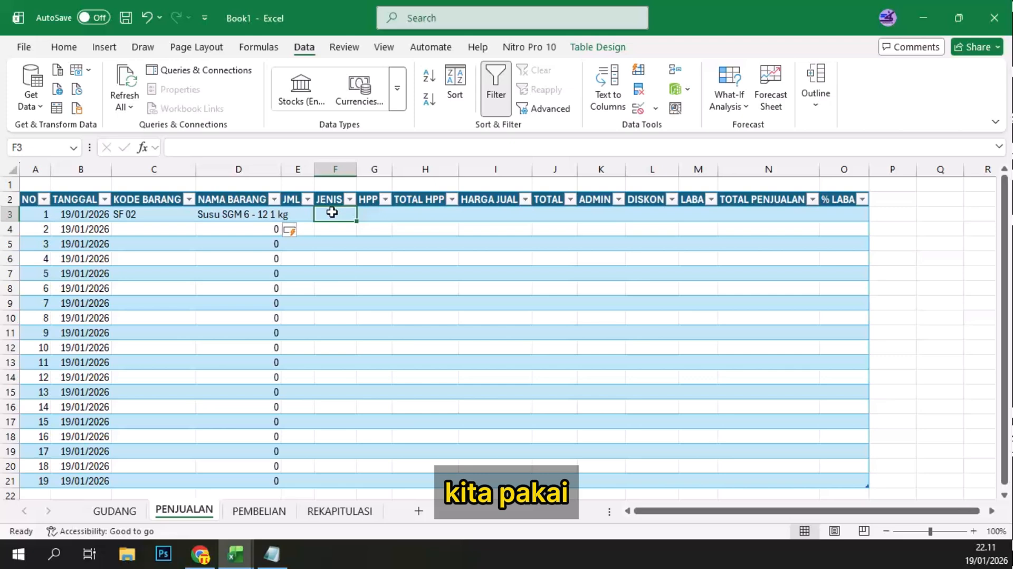
pyautogui.write('=')
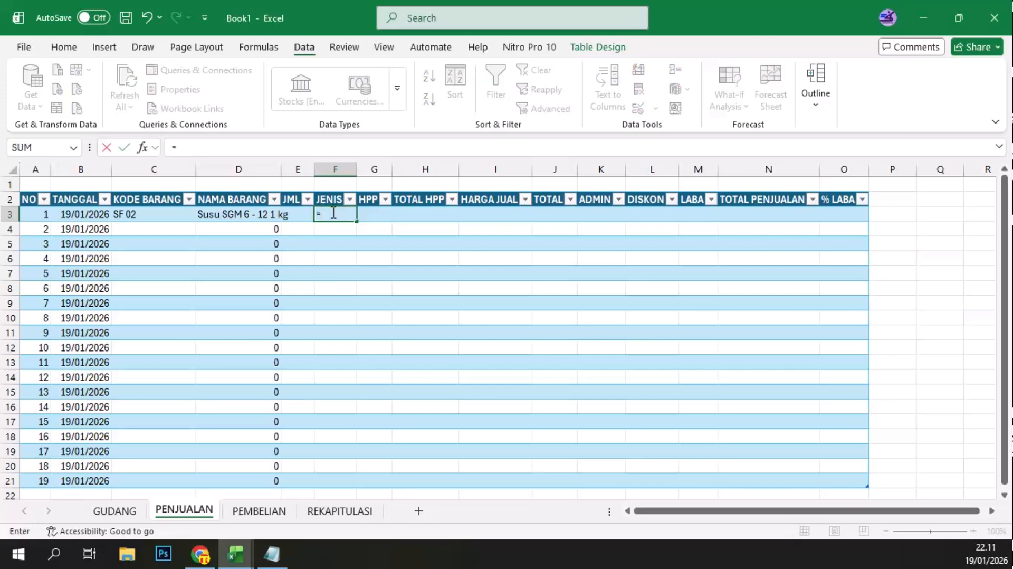
pyautogui.write('IFN')
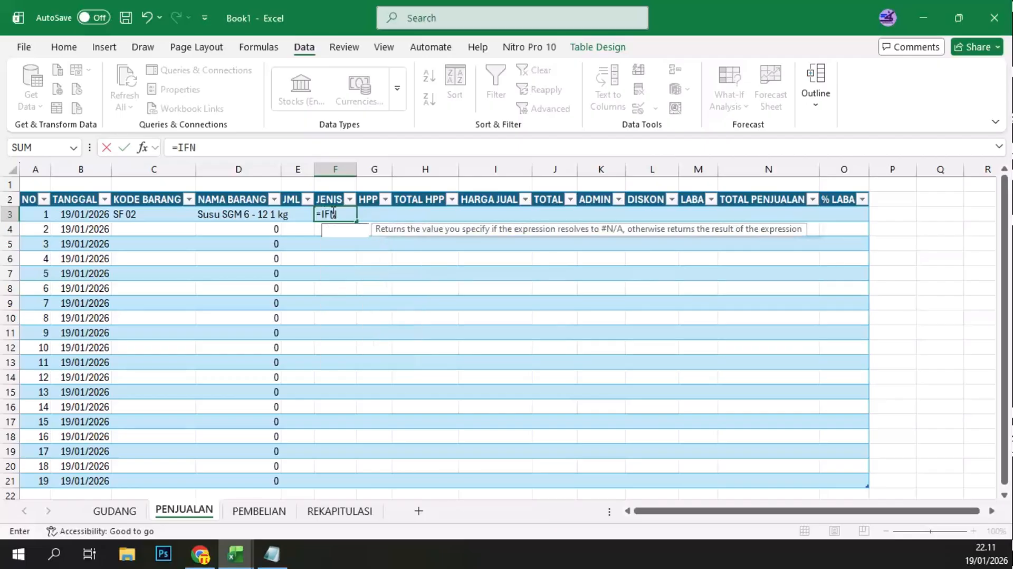
pyautogui.write('A(V')
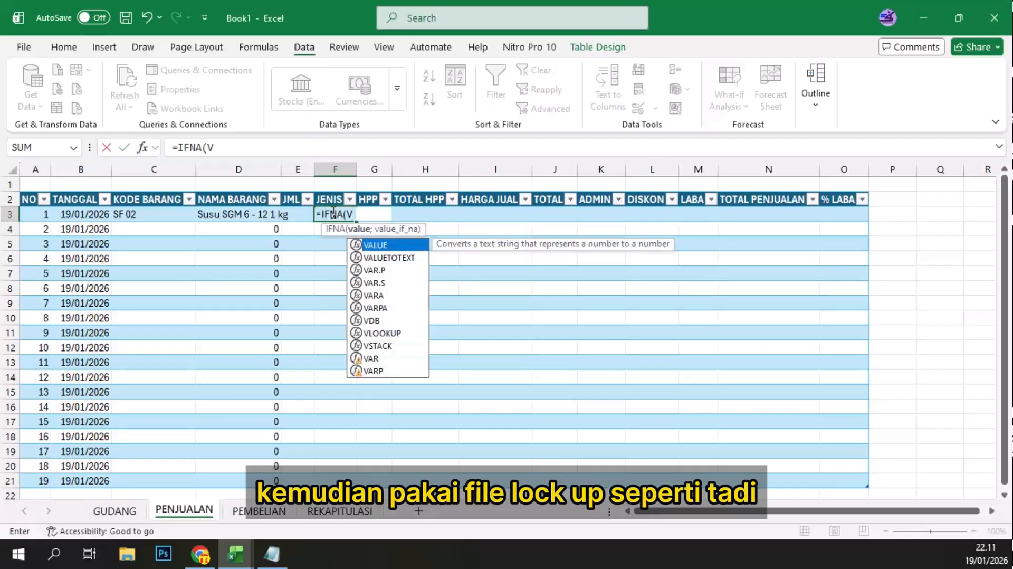
pyautogui.write('LOOK')
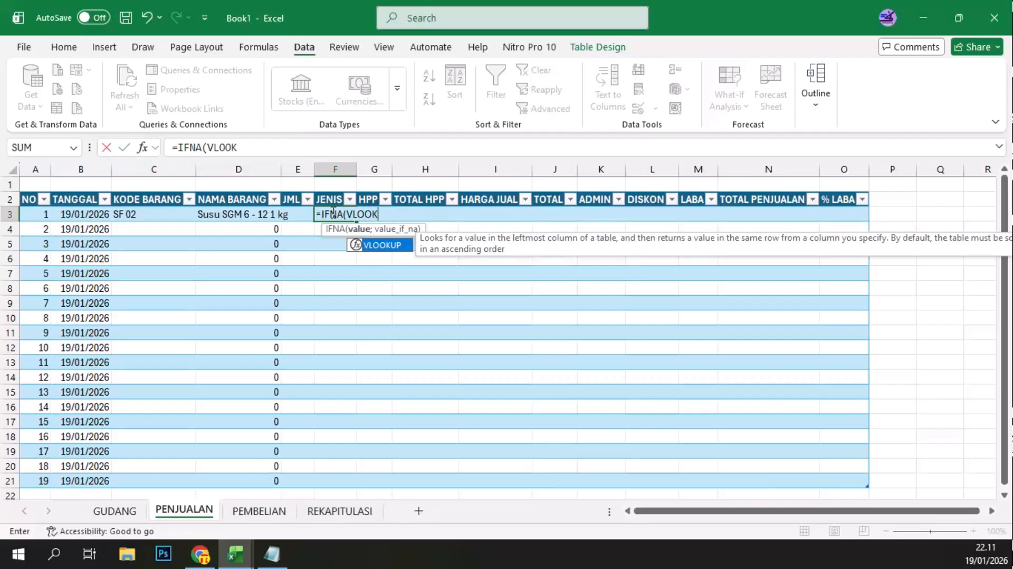
pyautogui.write('UP(')
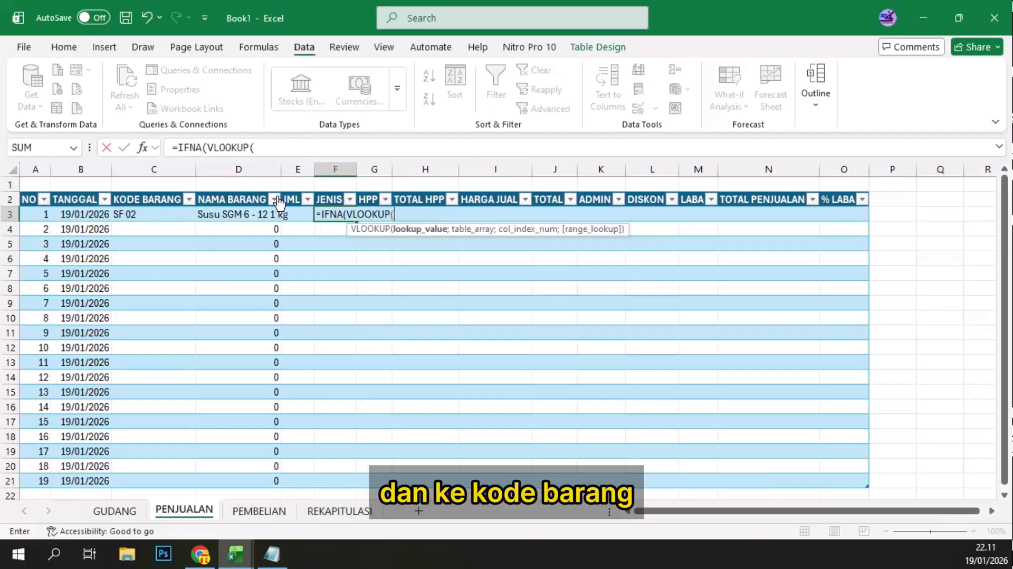
pyautogui.click(144, 214)
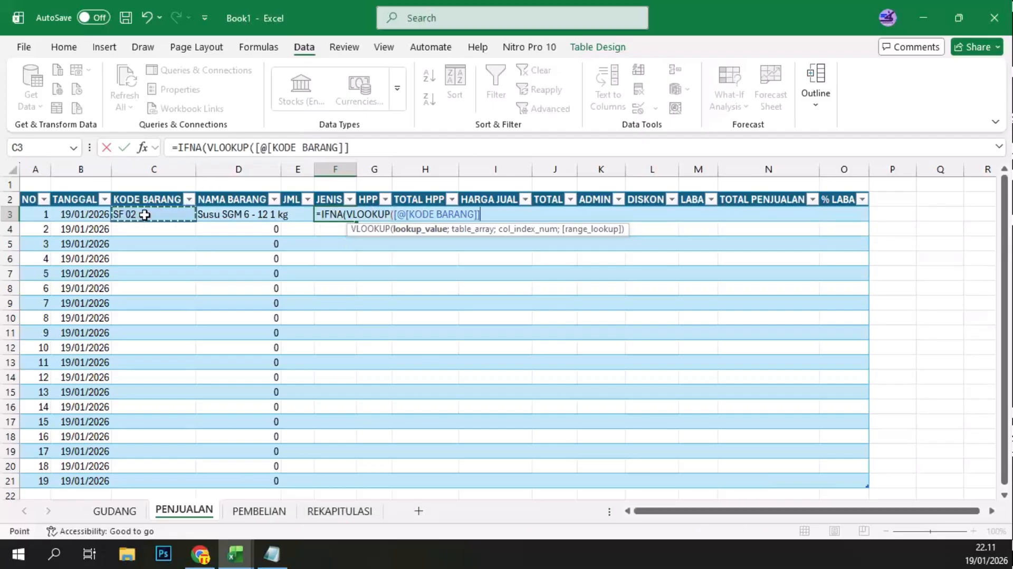
pyautogui.write(';')
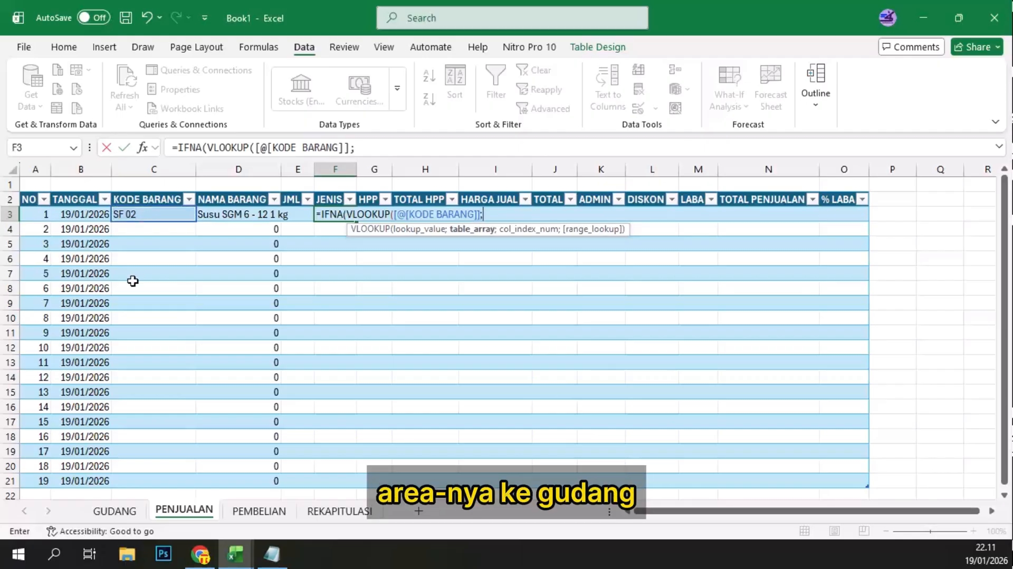
# Step: Set the JENIS formula's table array to GUDANG's KODE BARANG through HPP columns, rows 3 to 21
pyautogui.click(120, 511)
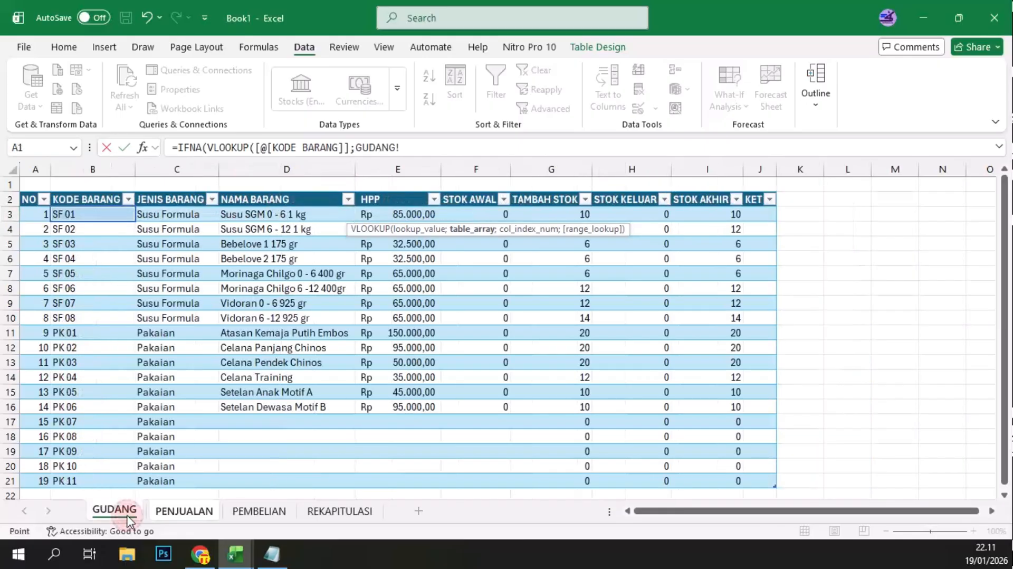
pyautogui.click(100, 208)
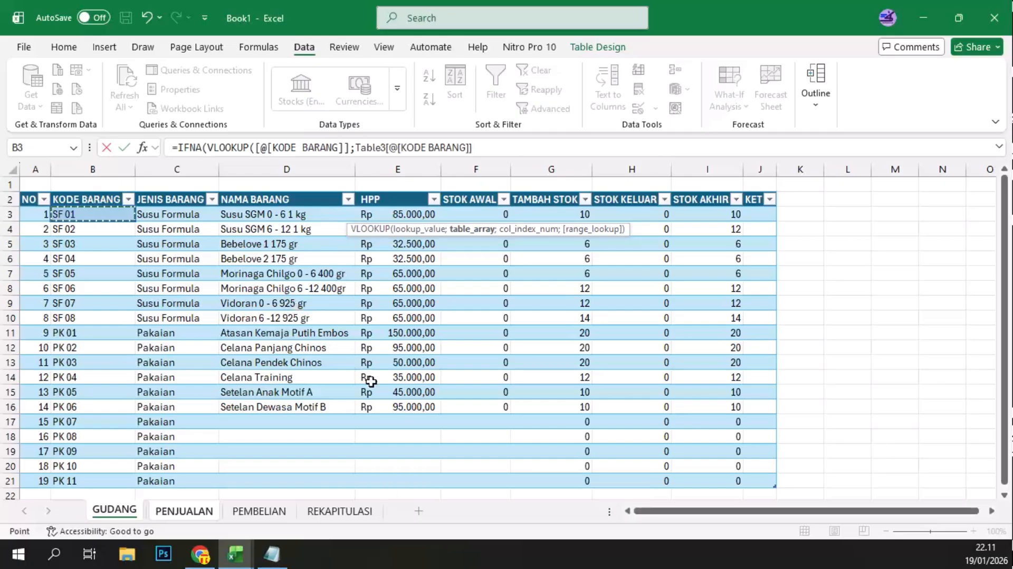
pyautogui.keyDown('shift'); pyautogui.click(407, 478); pyautogui.keyUp('shift')
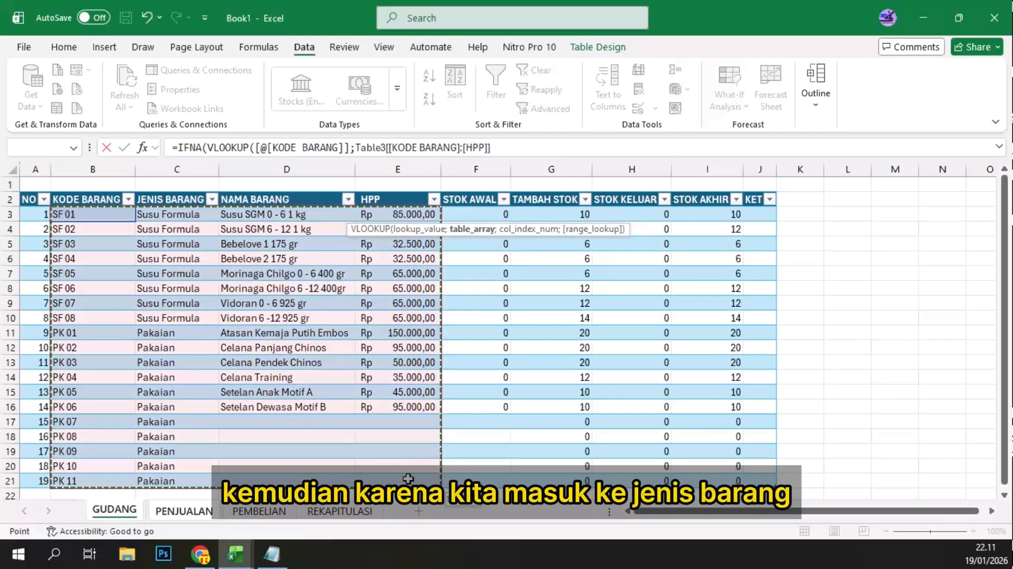
pyautogui.write(';')
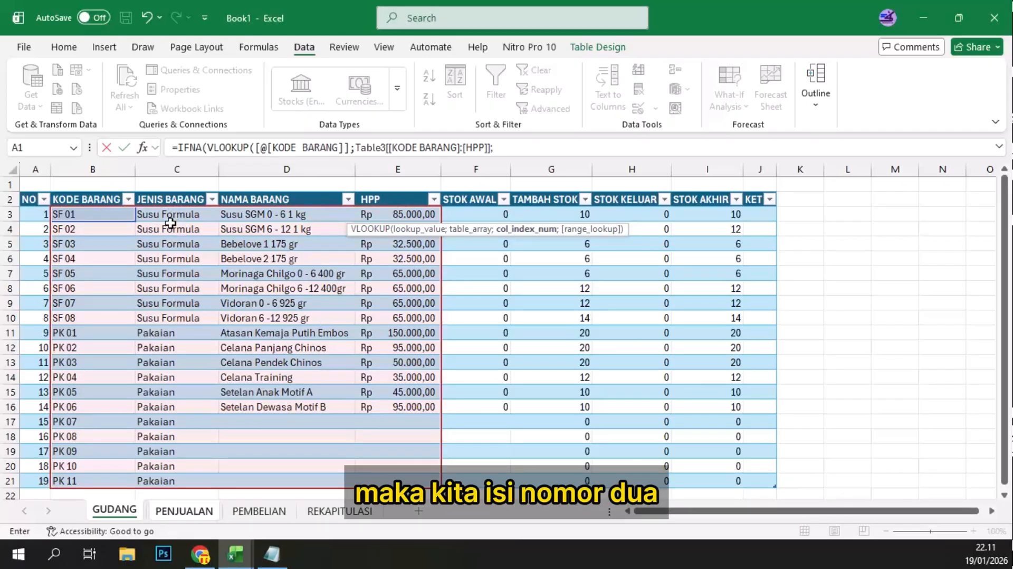
pyautogui.write('2;0)')
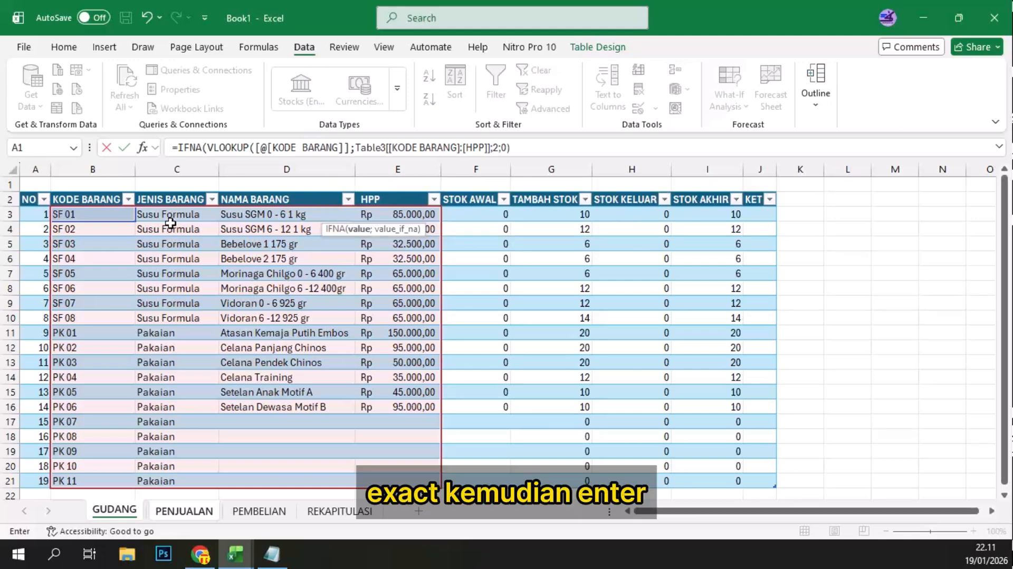
# Step: Complete the JENIS formula with column index 2, range lookup 0 and an IFNA fallback of 0
pyautogui.press('Return')
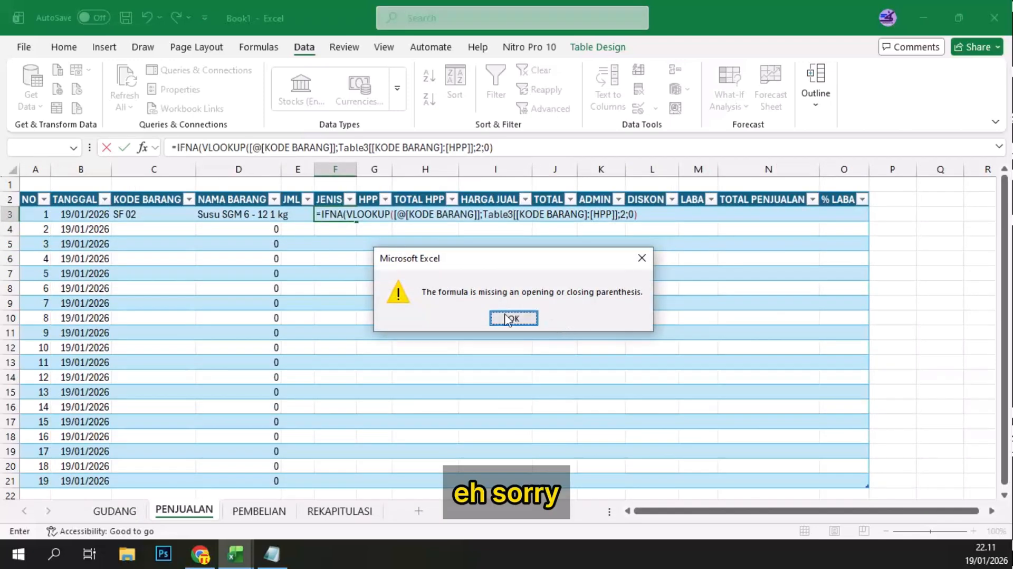
pyautogui.click(512, 318)
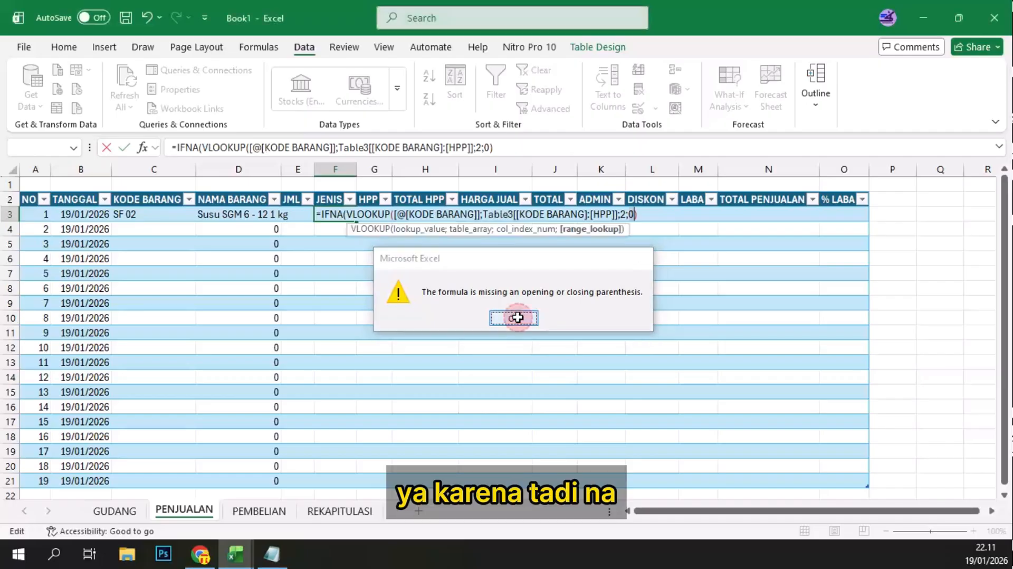
pyautogui.click(506, 145)
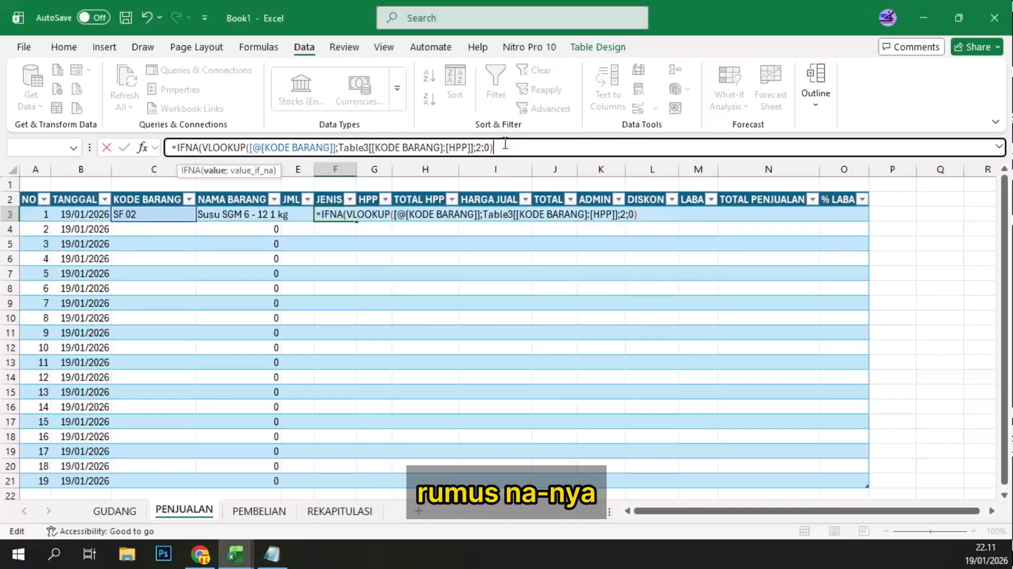
pyautogui.write(';')
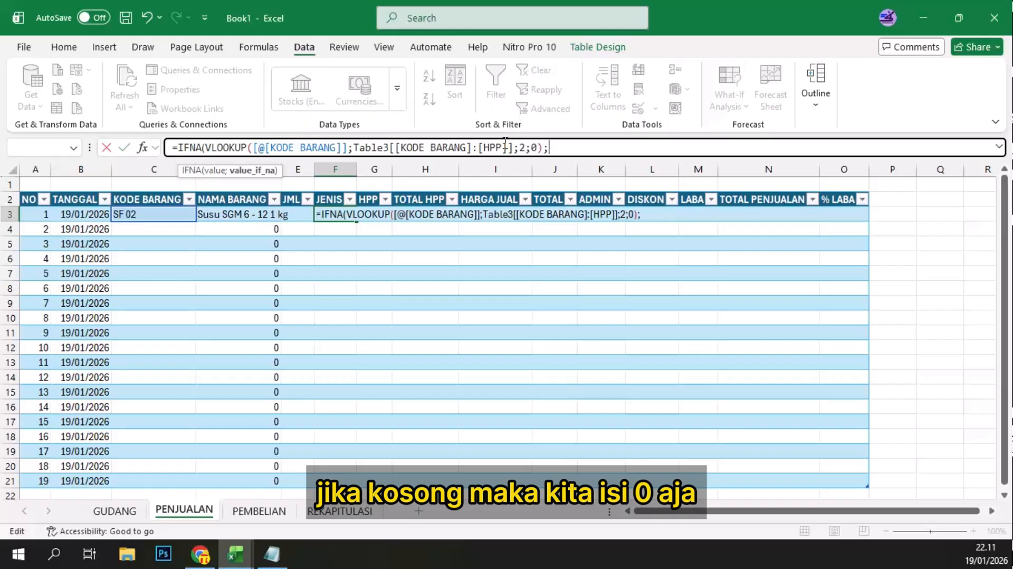
pyautogui.write('0)')
pyautogui.press('Return')
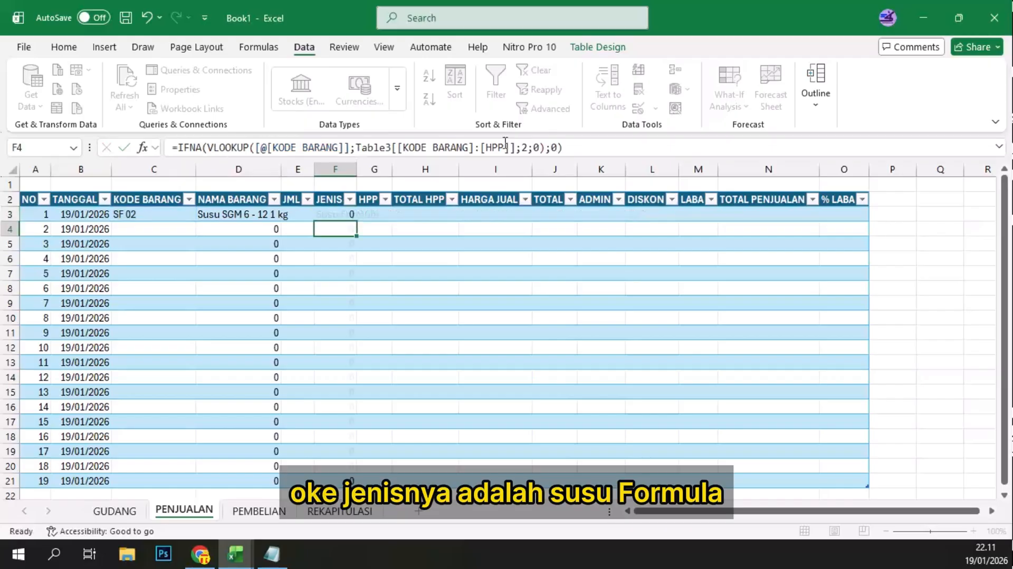
# Step: Autofit the widths of PENJUALAN's JENIS and NAMA BARANG columns to their contents
pyautogui.doubleClick(357, 169)
pyautogui.click(266, 211)
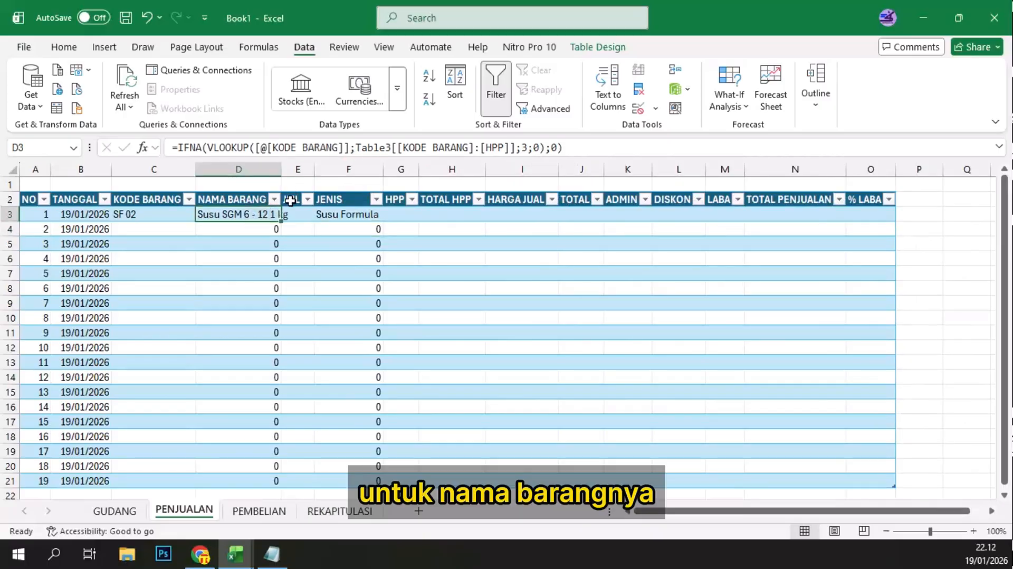
pyautogui.doubleClick(282, 169)
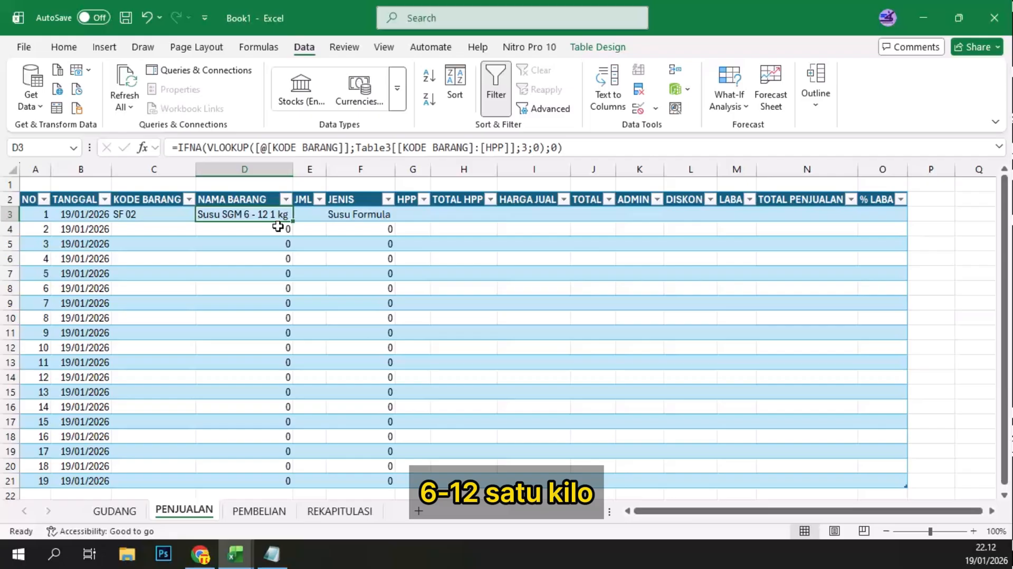
# Step: Start an IFNA-wrapped VLOOKUP formula in PENJUALAN's HPP cell G3 with [@[KODE BARANG]] as the lookup value
pyautogui.click(413, 213)
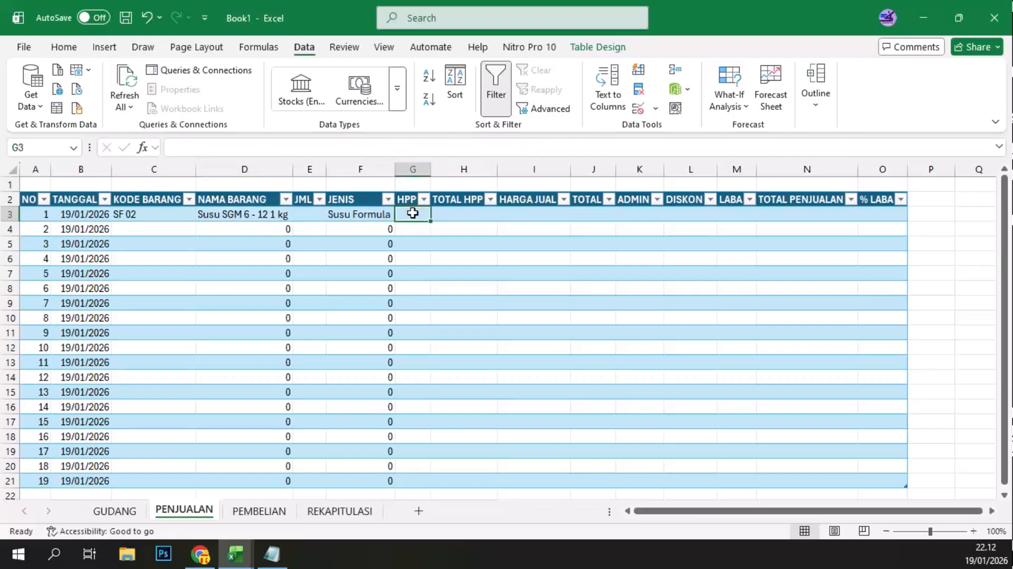
pyautogui.write('=')
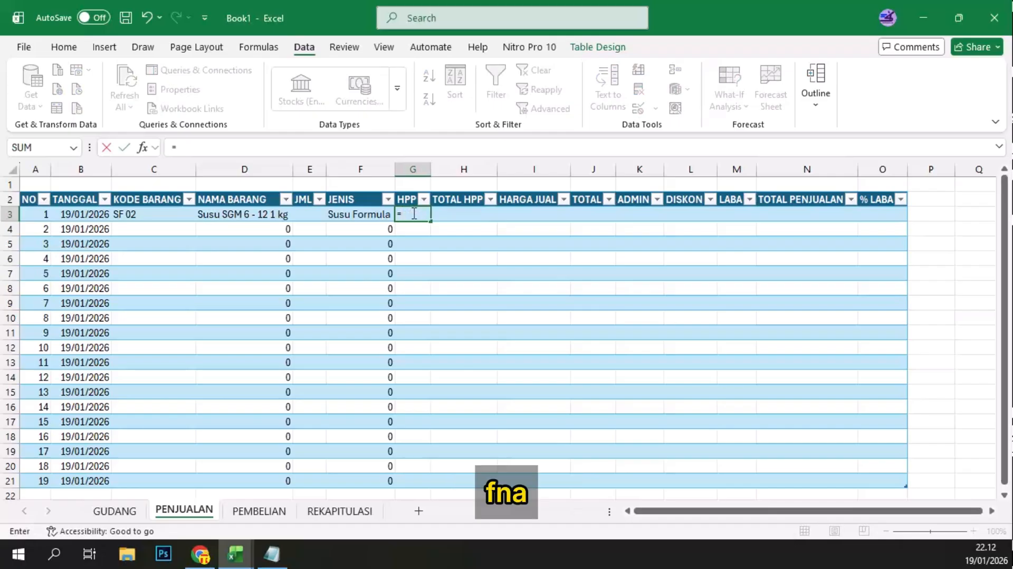
pyautogui.write('IFNA(')
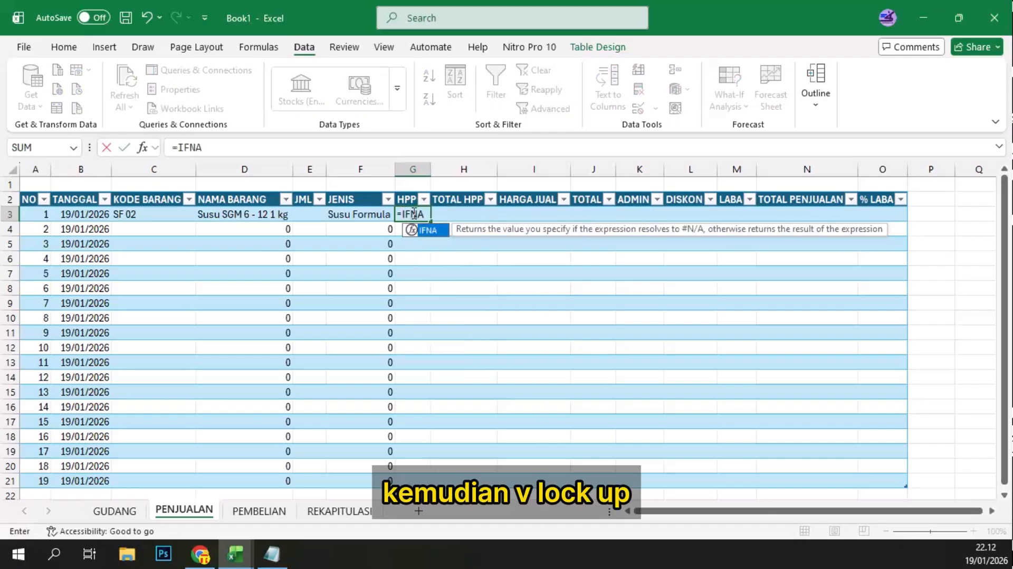
pyautogui.write('VLO')
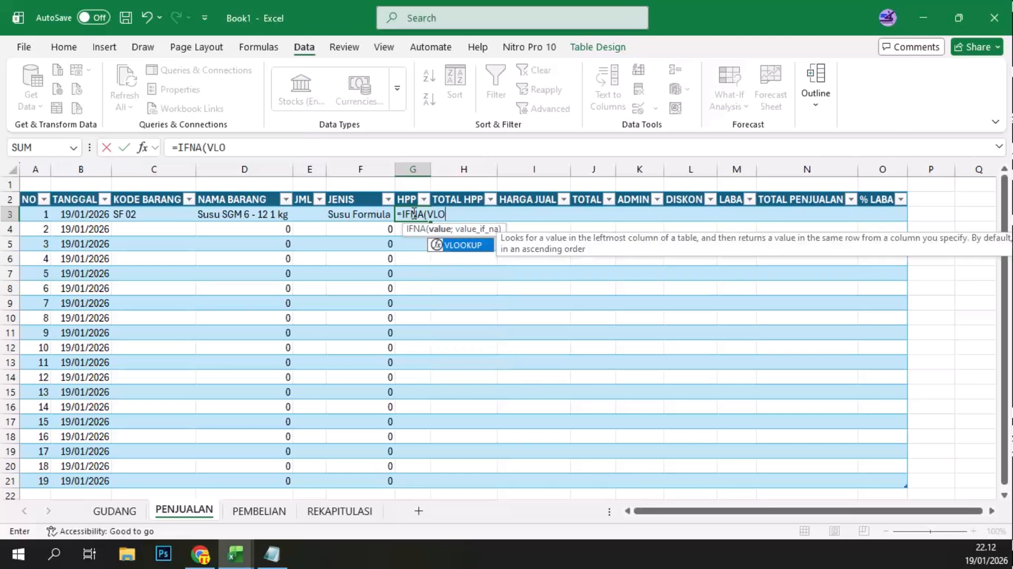
pyautogui.write('OKUP(')
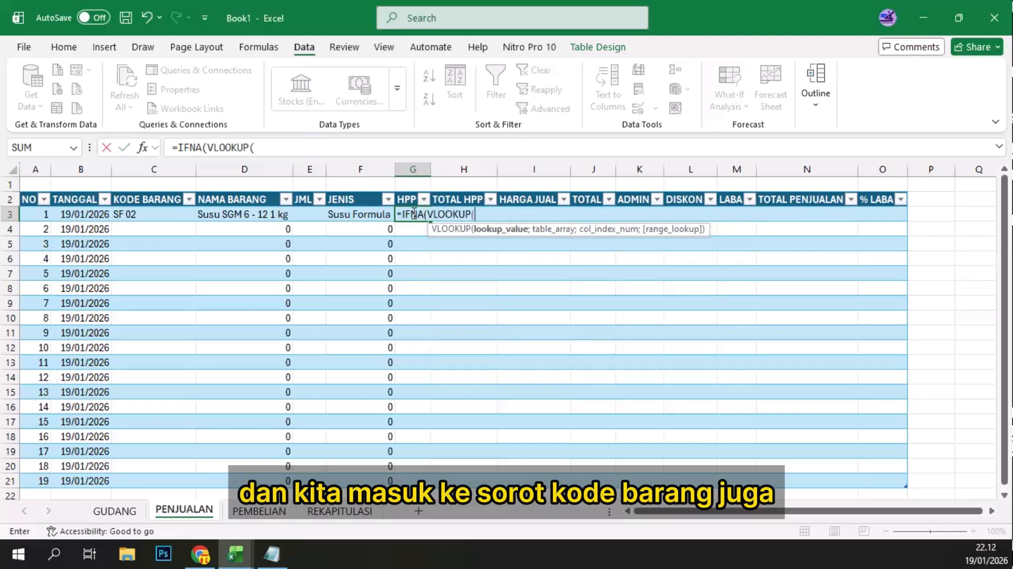
pyautogui.click(150, 217)
pyautogui.write(';')
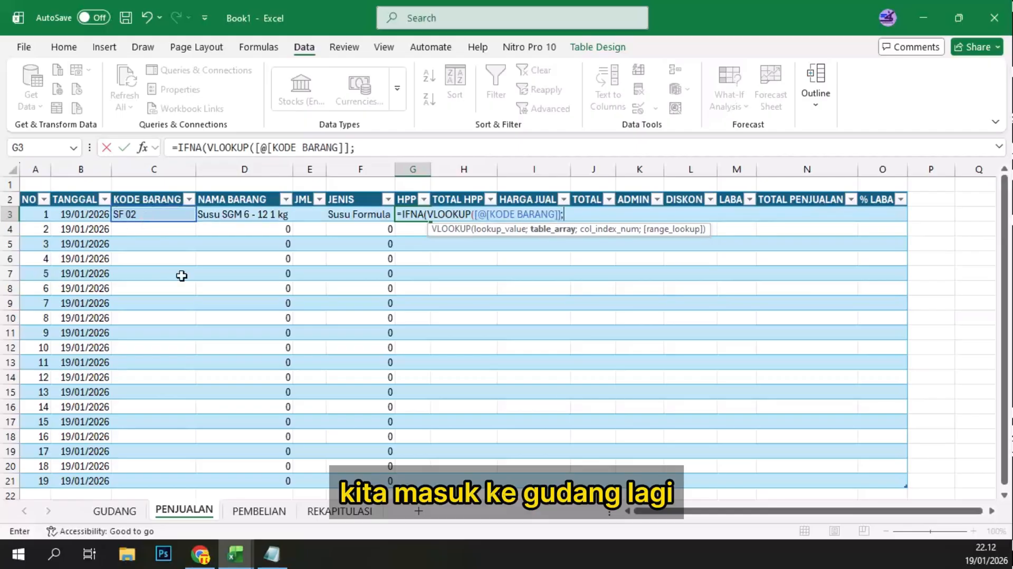
# Step: Try to complete the HPP formula from GUDANG with column index 4, range lookup 0 and fallback 0, then remove everything after the lookup value
pyautogui.click(123, 510)
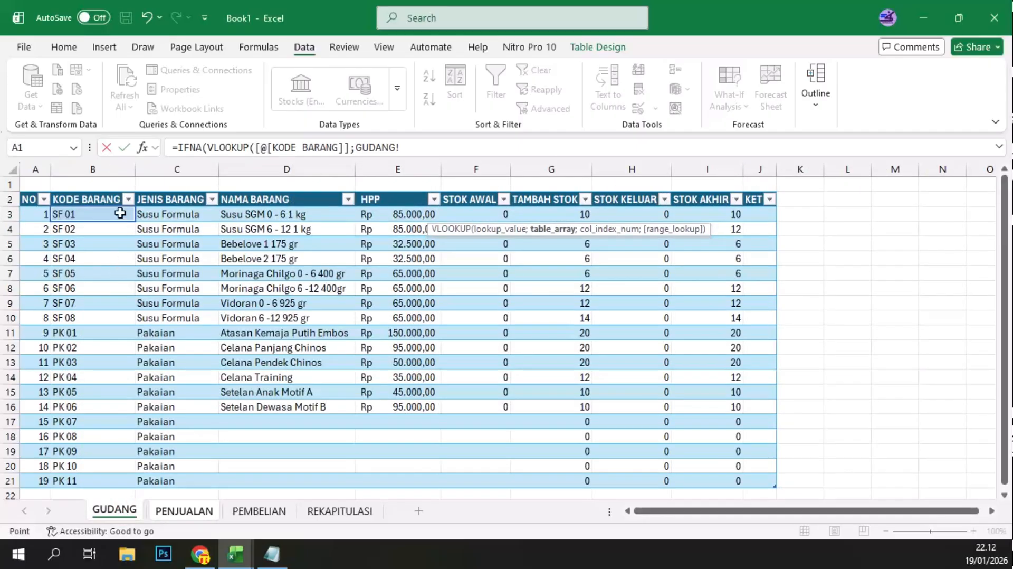
pyautogui.click(79, 214)
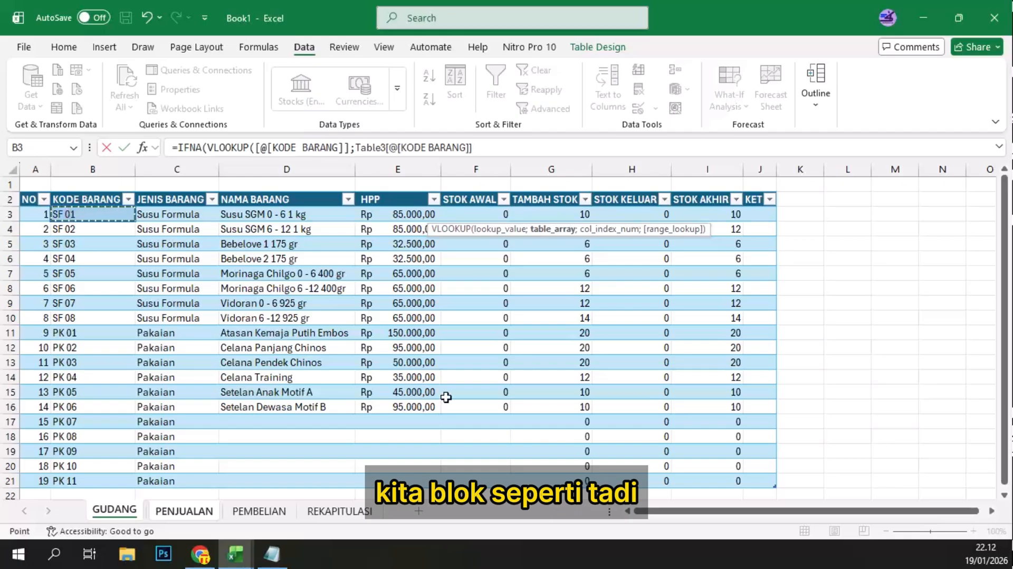
pyautogui.keyDown('shift'); pyautogui.click(410, 478); pyautogui.keyUp('shift')
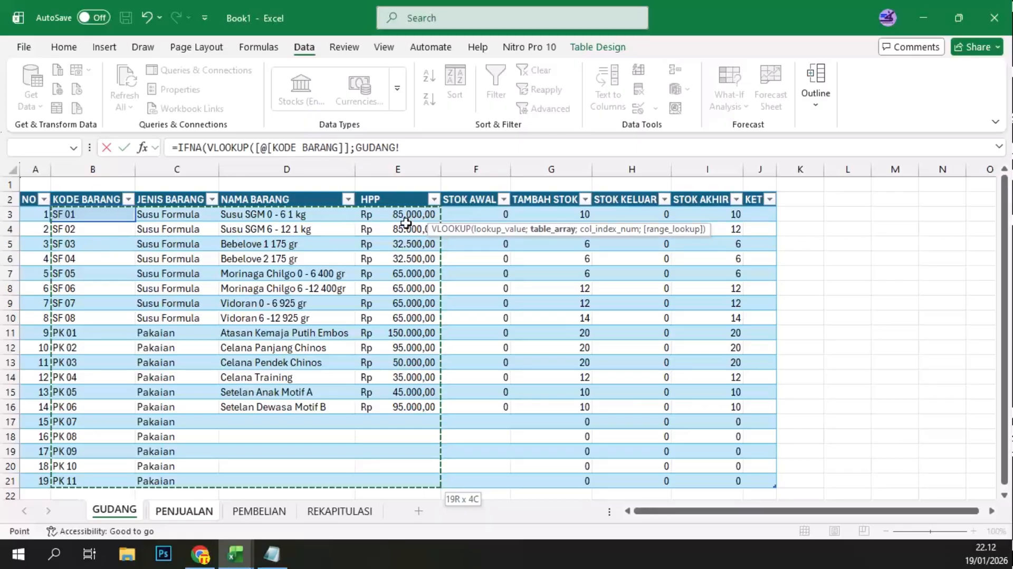
pyautogui.write(';4')
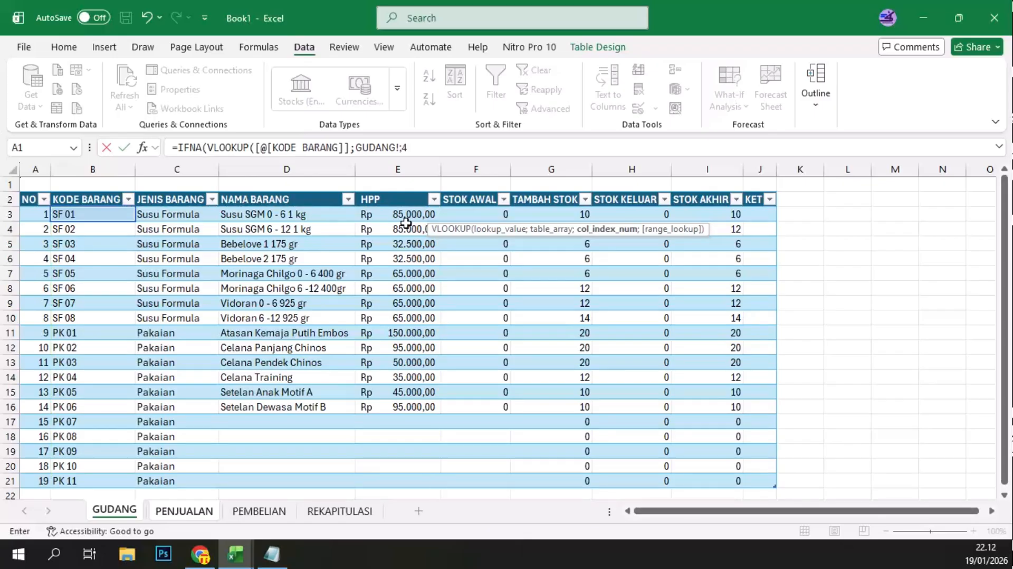
pyautogui.write(';')
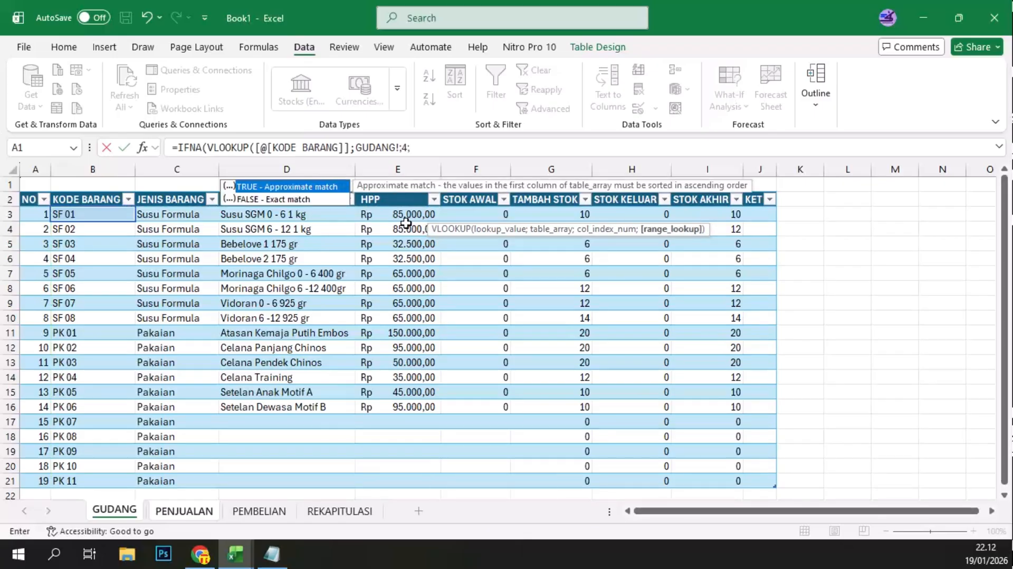
pyautogui.write('0)')
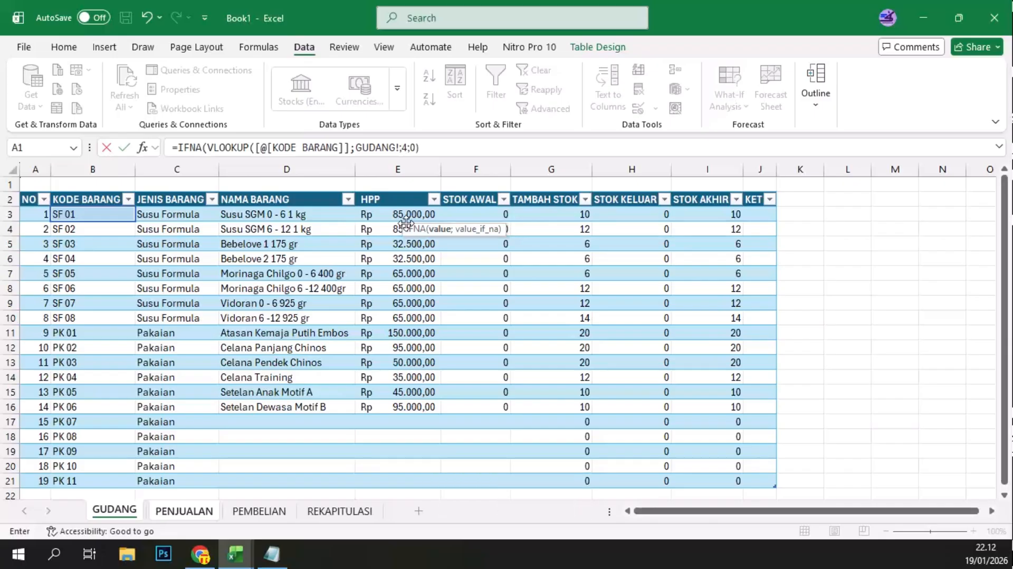
pyautogui.write(';')
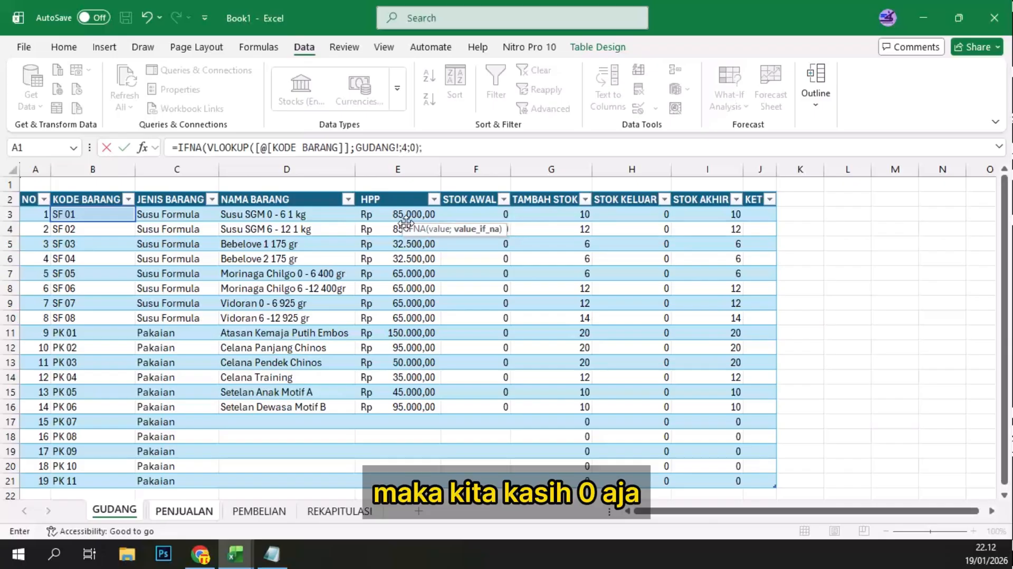
pyautogui.write('0)')
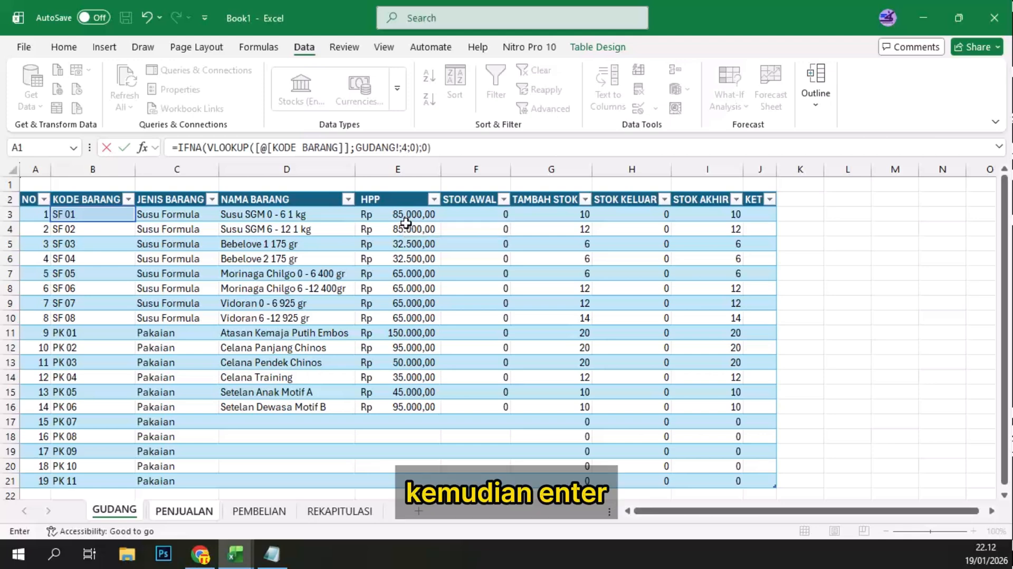
pyautogui.press('Return')
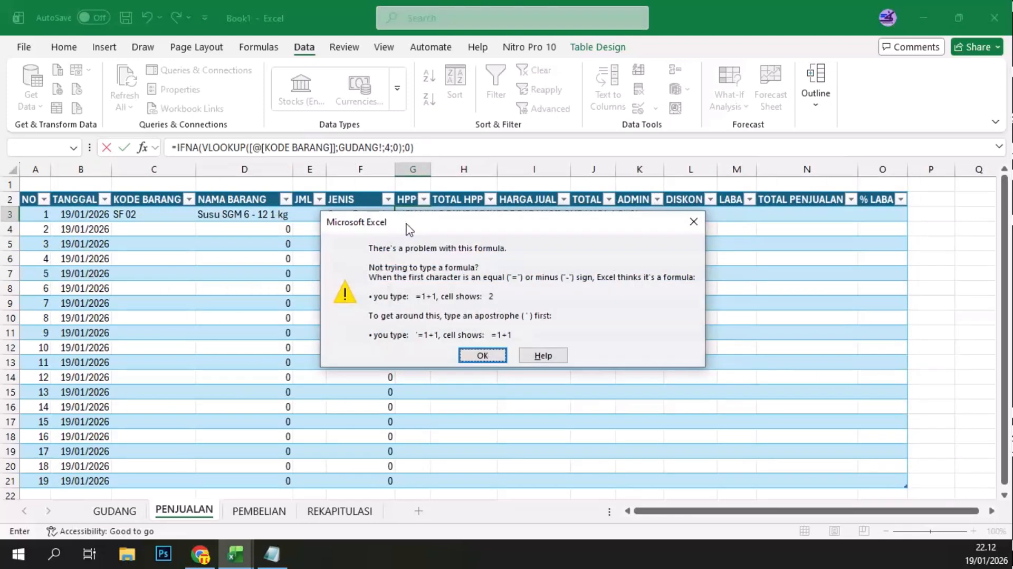
pyautogui.click(486, 357)
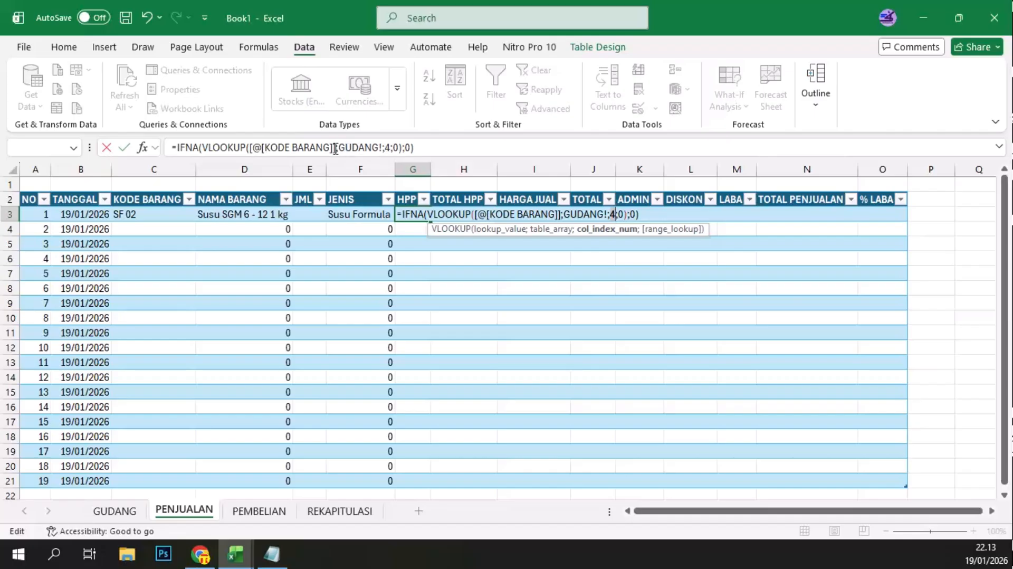
pyautogui.moveTo(339, 149); pyautogui.dragTo(425, 148)
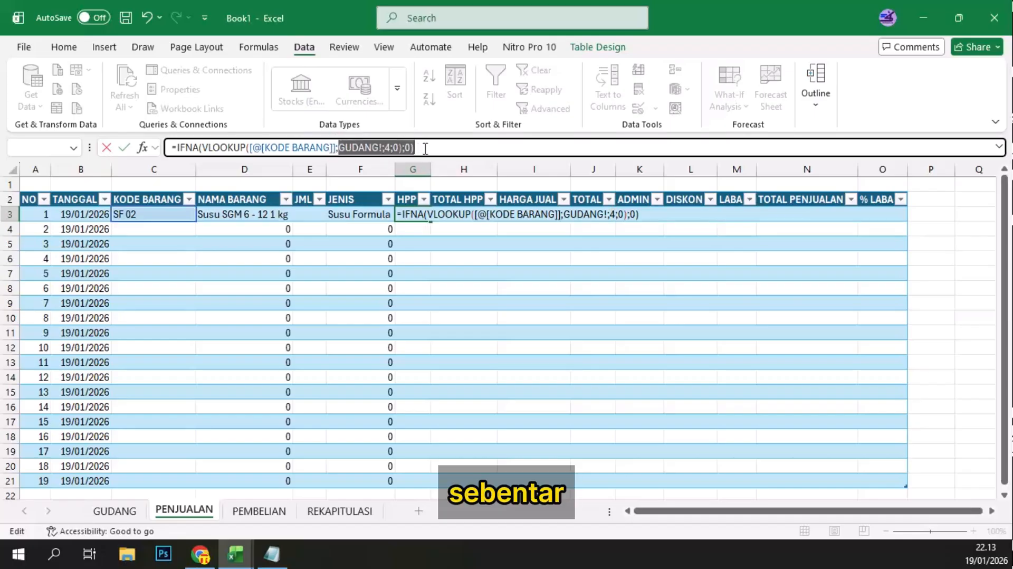
pyautogui.press('BackSpace')
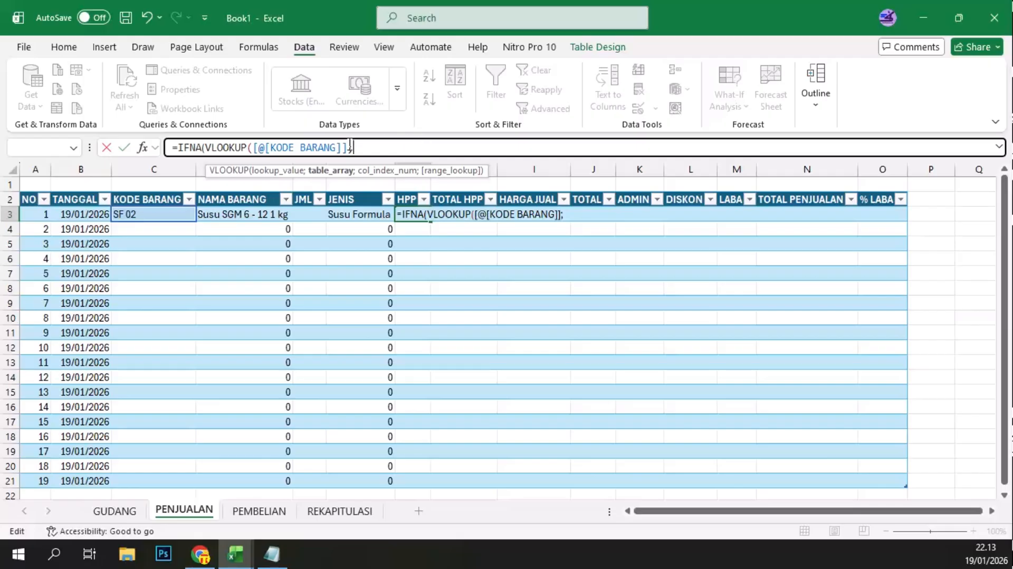
# Step: Complete the HPP formula with GUDANG's KODE BARANG through HPP columns as table array, column index 4, range lookup 0 and an IFNA fallback of 0
pyautogui.click(108, 510)
pyautogui.click(74, 213)
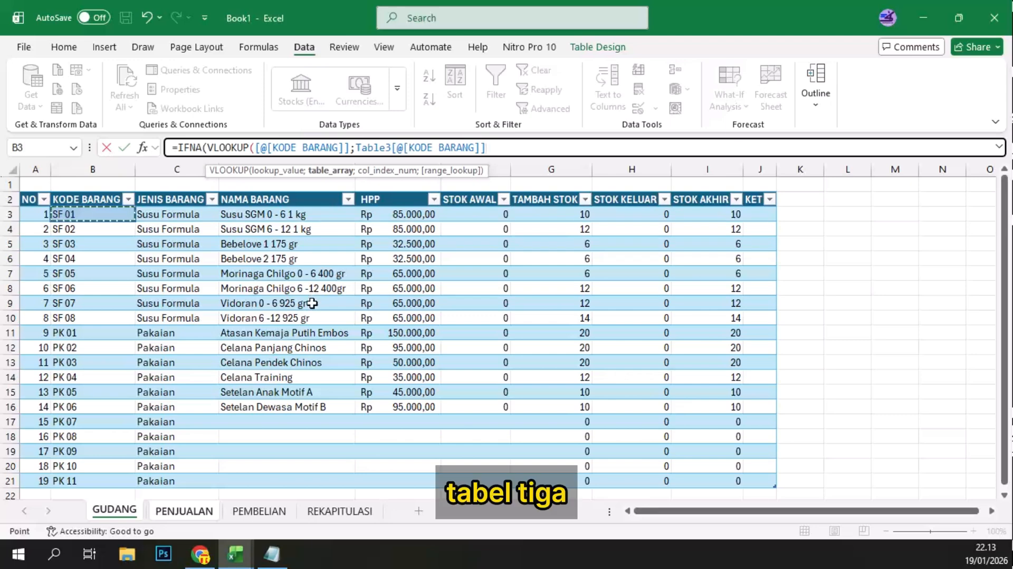
pyautogui.keyDown('shift'); pyautogui.click(400, 474); pyautogui.keyUp('shift')
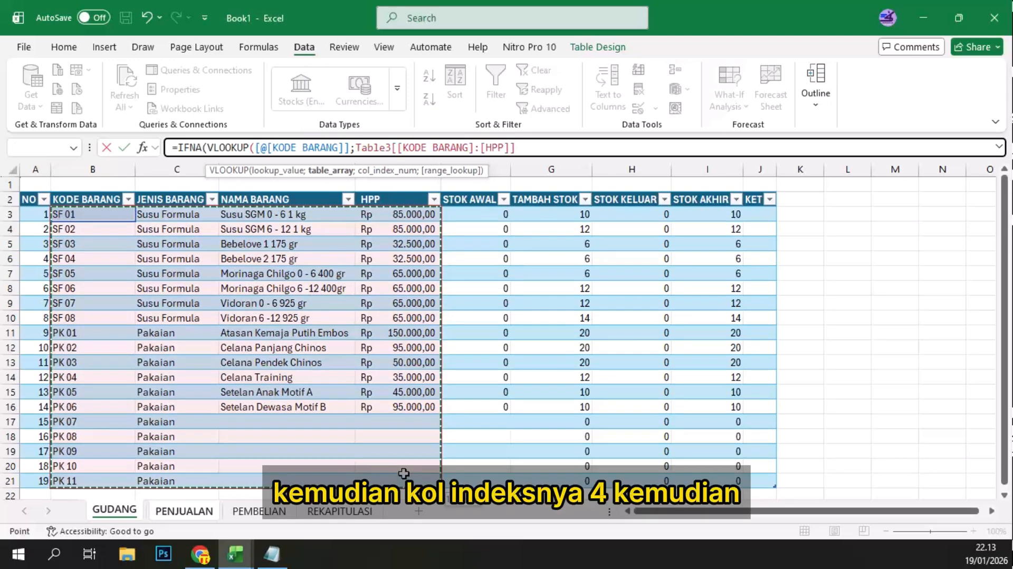
pyautogui.write(';4')
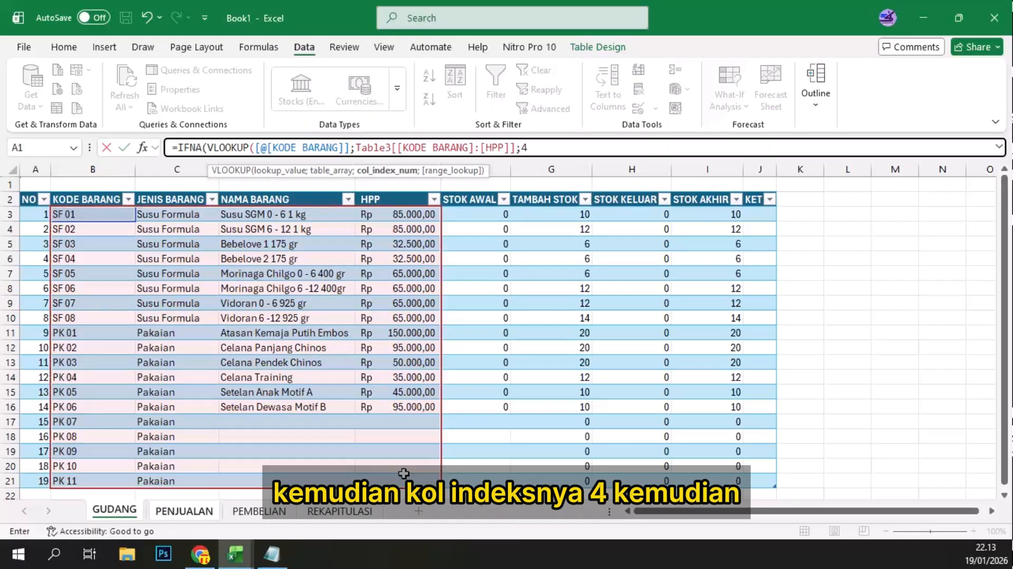
pyautogui.write(';')
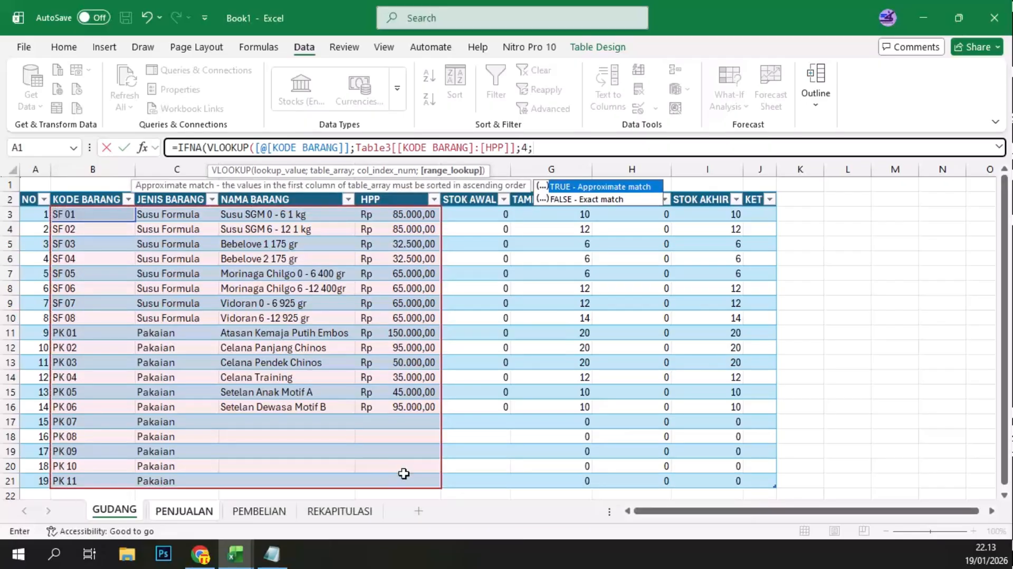
pyautogui.write('0')
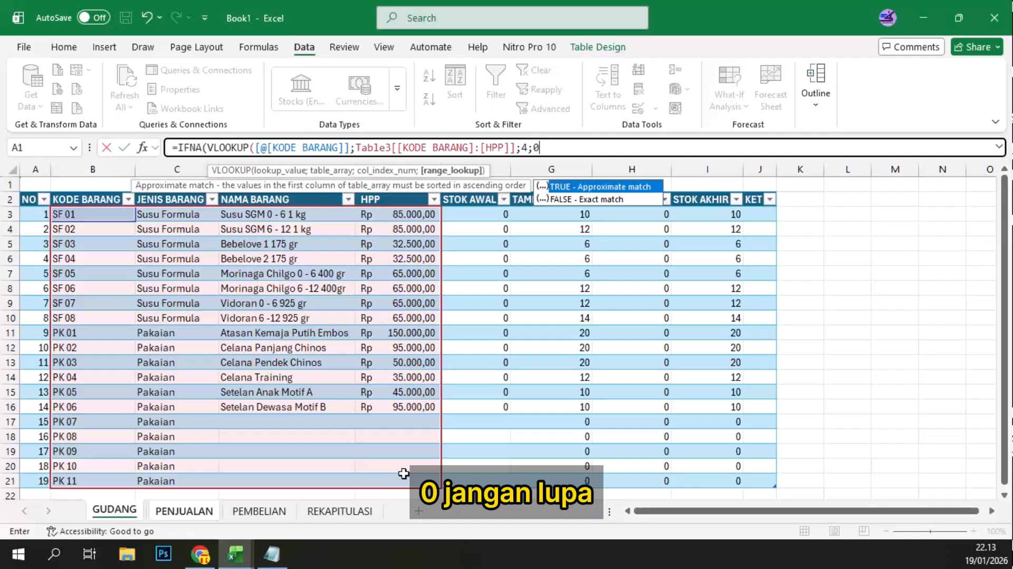
pyautogui.write(');0')
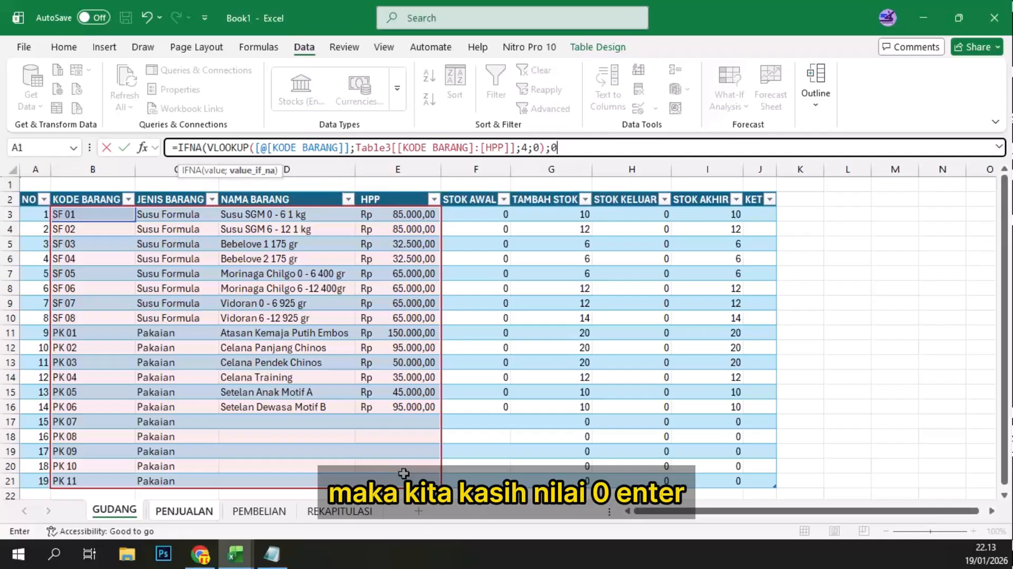
pyautogui.press('Return')
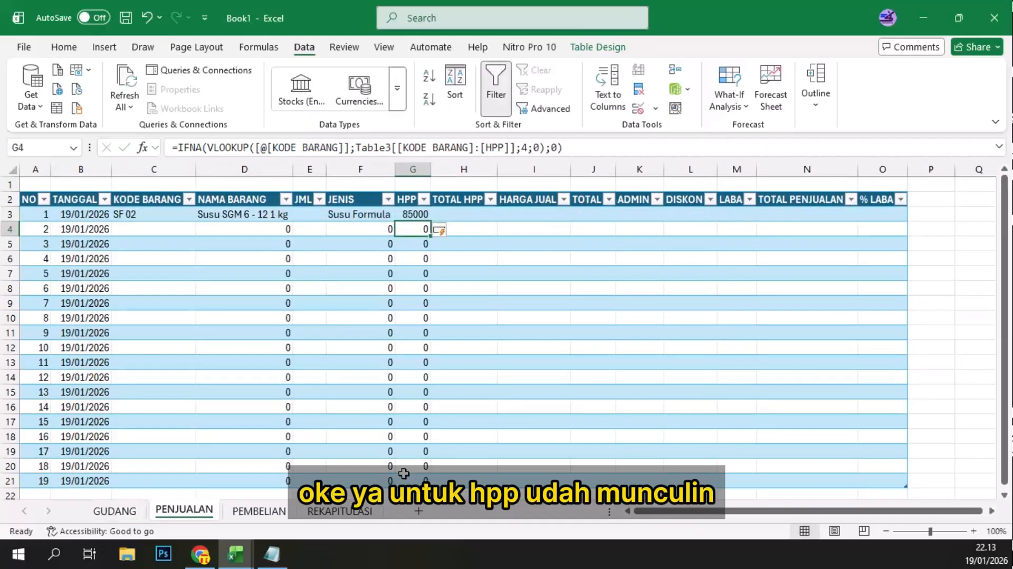
# Step: Format PENJUALAN's whole HPP column as Accounting and autofit its width to the contents
pyautogui.click(415, 215)
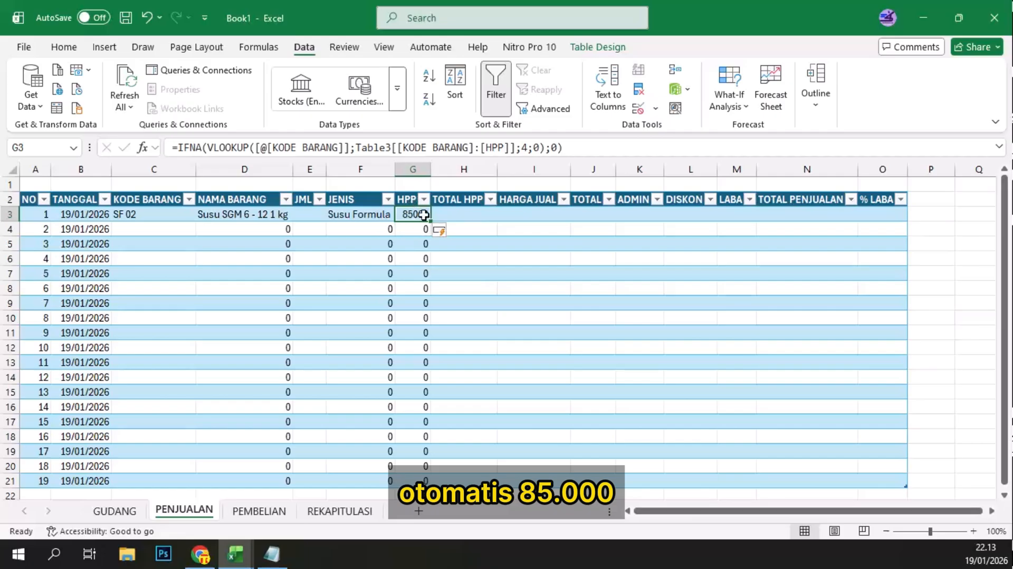
pyautogui.click(413, 169)
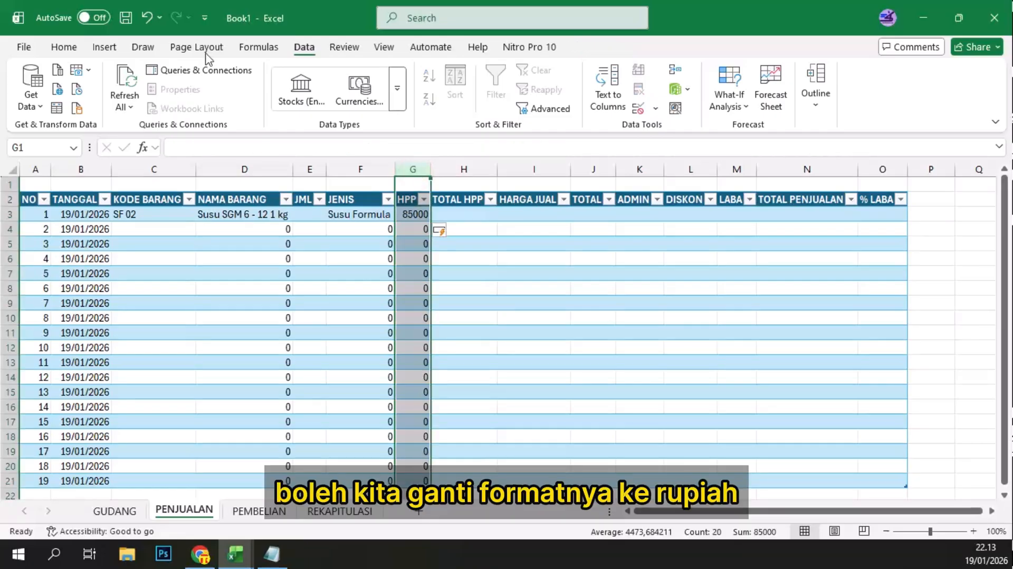
pyautogui.click(64, 46)
pyautogui.click(524, 76)
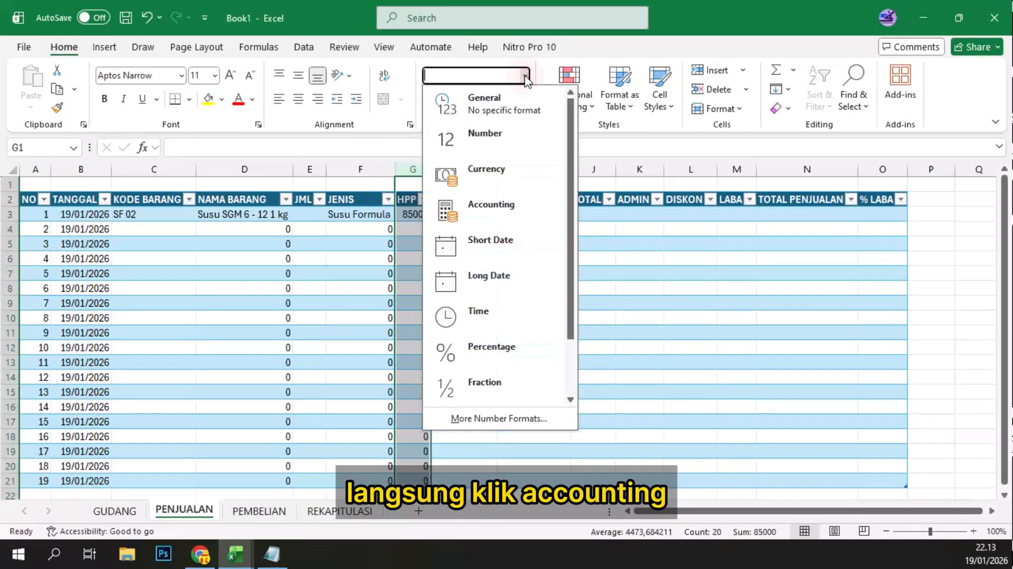
pyautogui.click(486, 211)
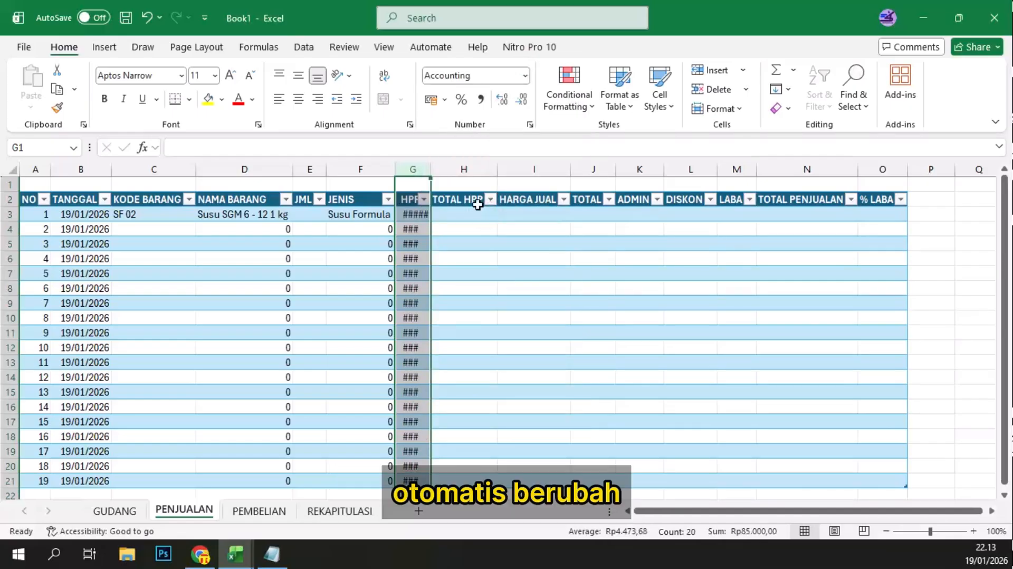
pyautogui.doubleClick(431, 169)
pyautogui.click(414, 243)
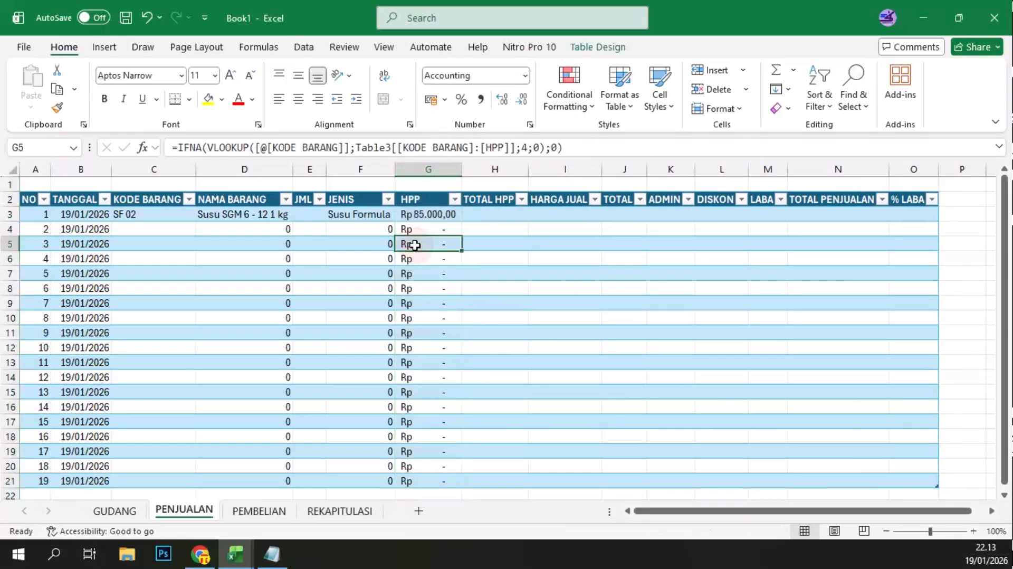
pyautogui.click(480, 218)
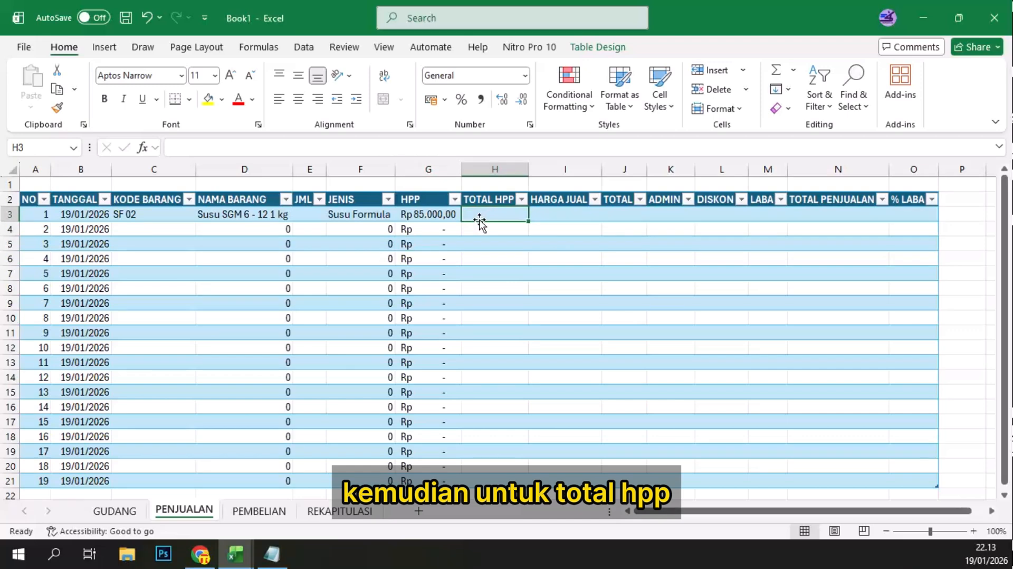
pyautogui.write('=')
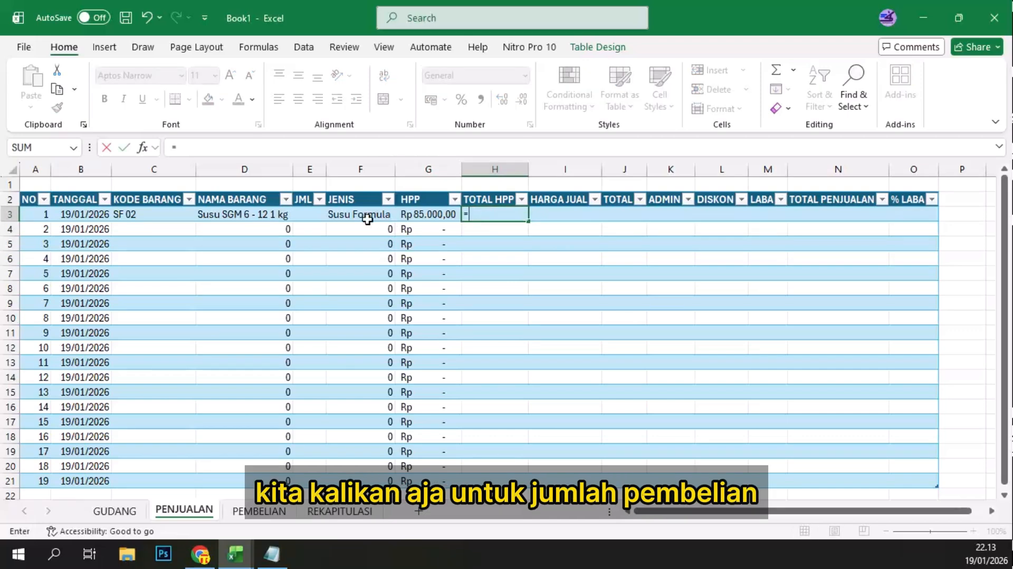
pyautogui.click(307, 215)
pyautogui.write('*')
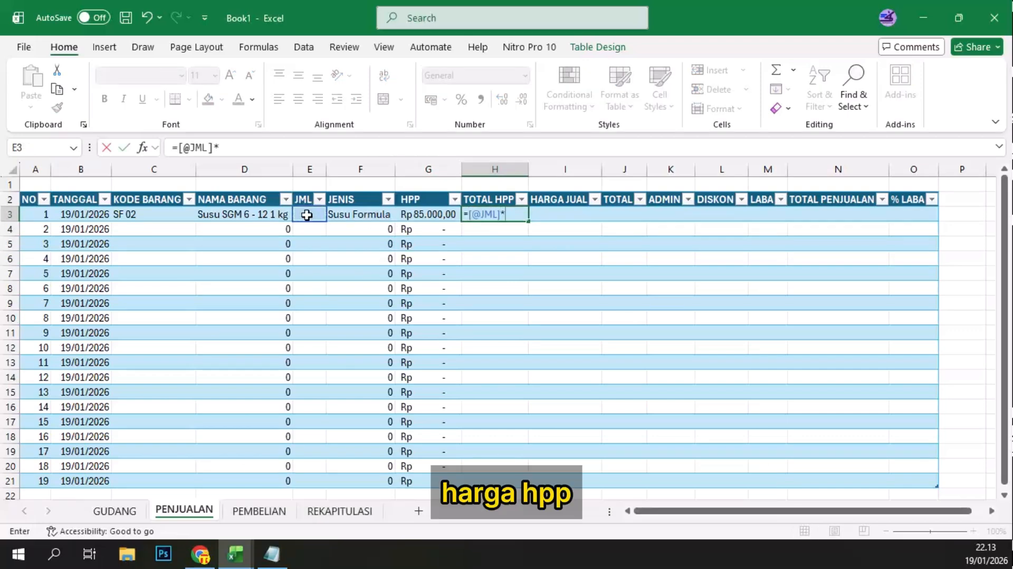
pyautogui.click(422, 216)
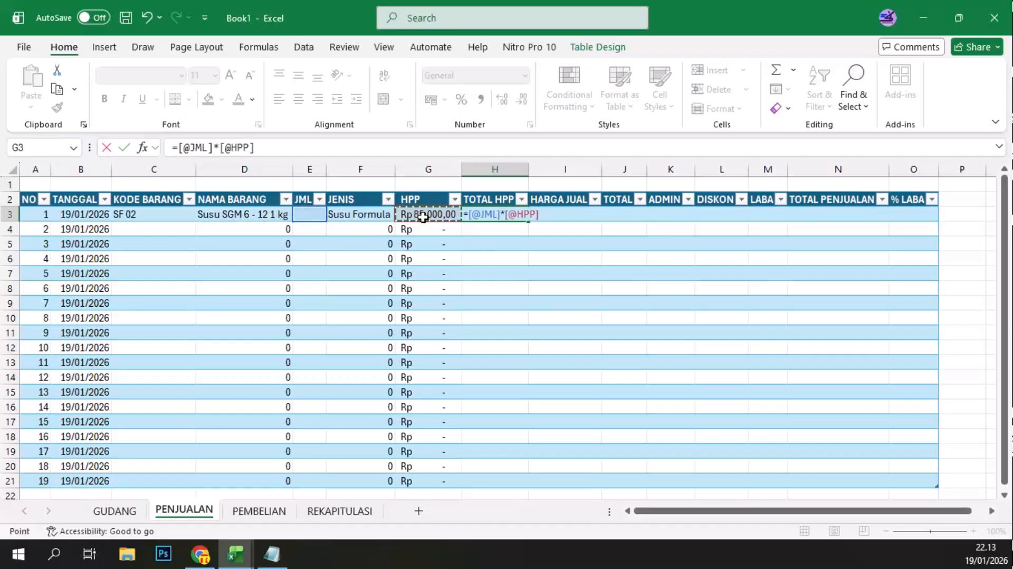
pyautogui.press('Return')
pyautogui.click(422, 216)
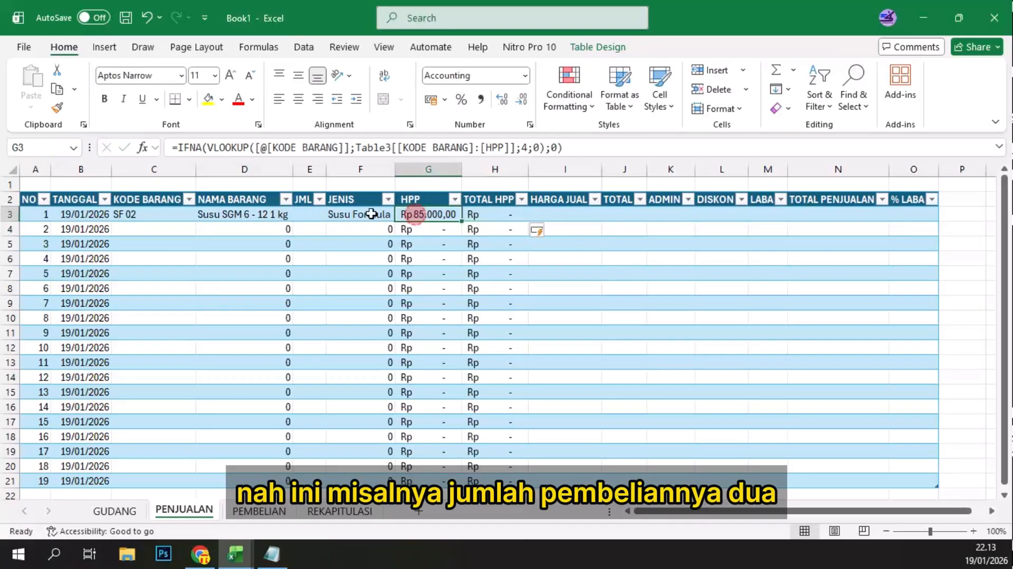
# Step: Enter a JML quantity of 2 for the SF 02 sale and widen the TOTAL HPP column to fit its amount
pyautogui.click(304, 220)
pyautogui.write('2')
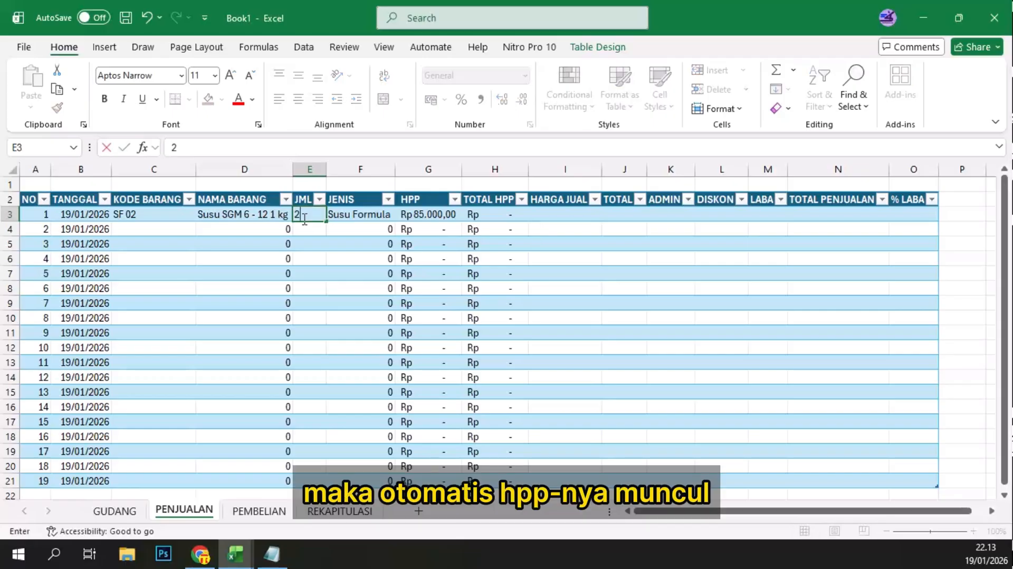
pyautogui.press('Tab')
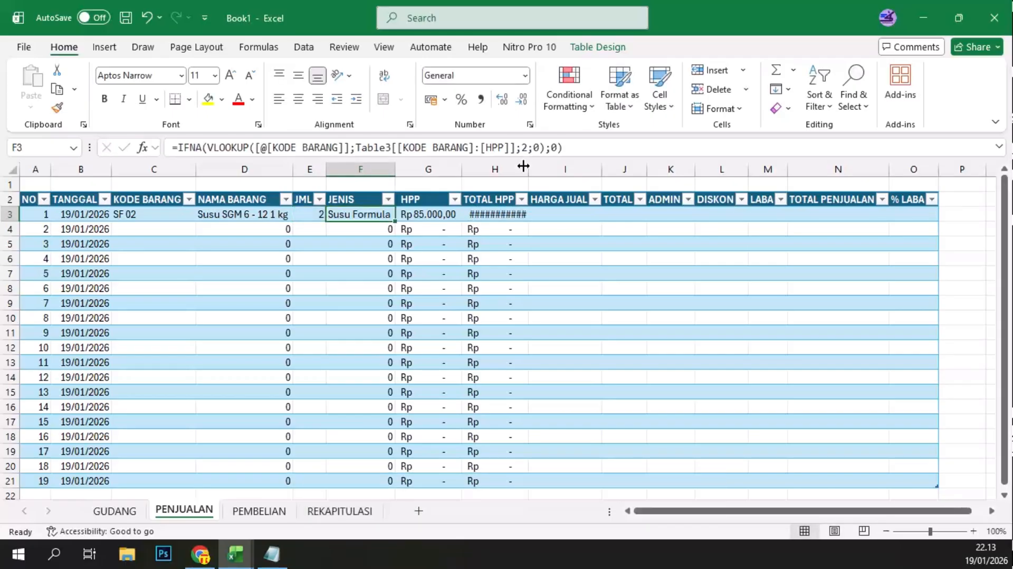
pyautogui.moveTo(528, 167); pyautogui.dragTo(534, 166)
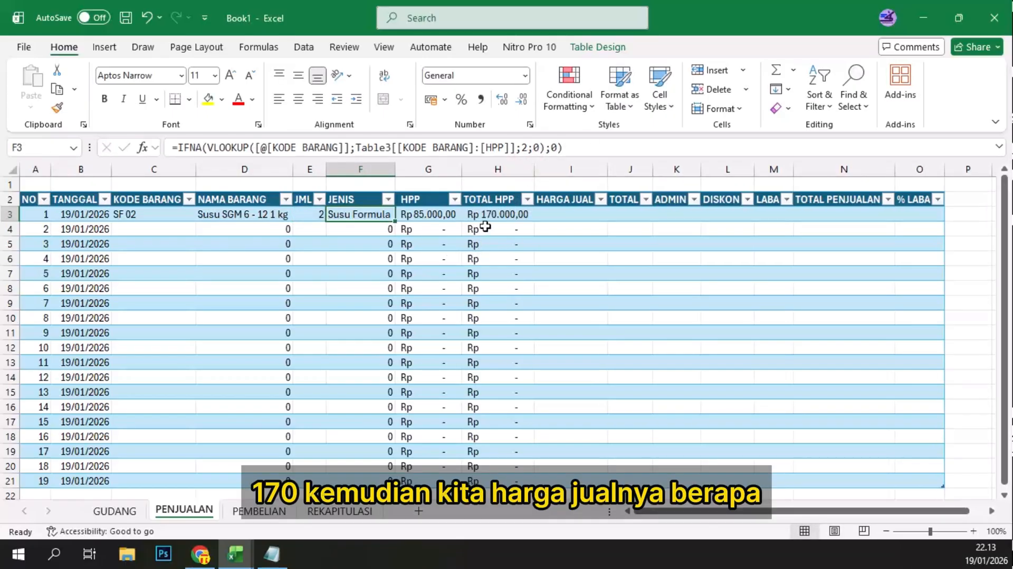
# Step: Select the HARGA JUAL cell of the SF 02 sale for entry
pyautogui.click(559, 217)
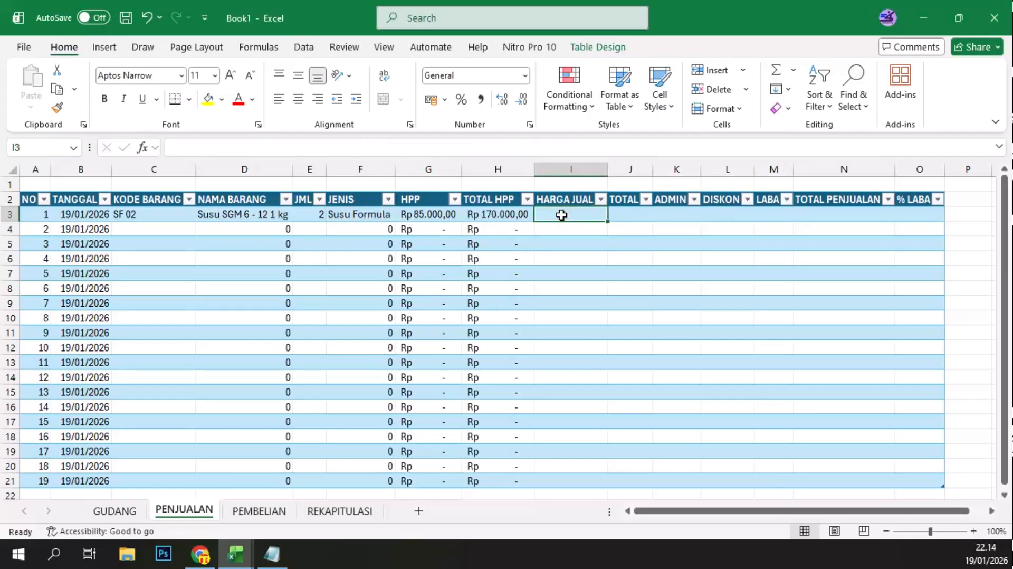
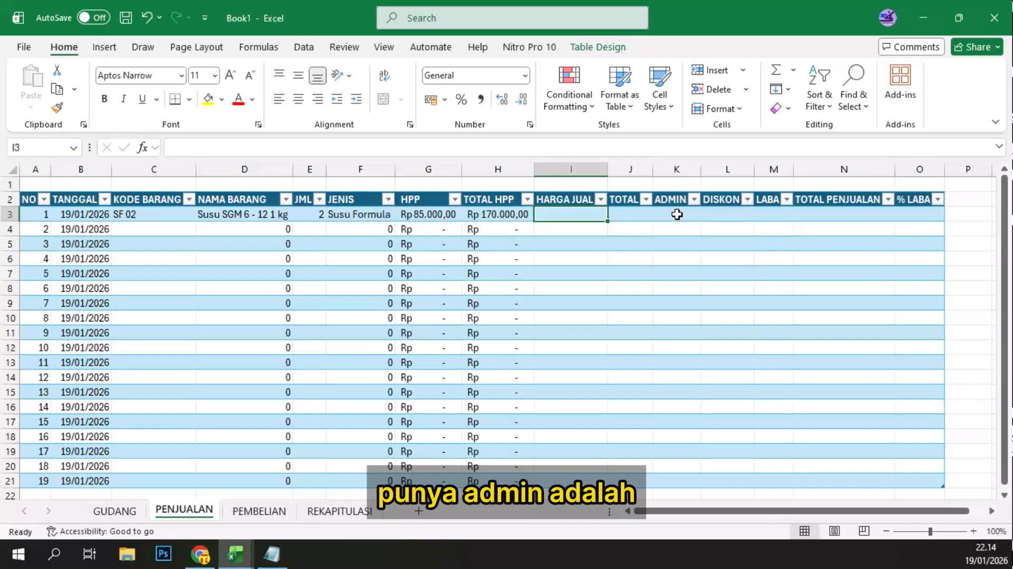
pyautogui.click(677, 214)
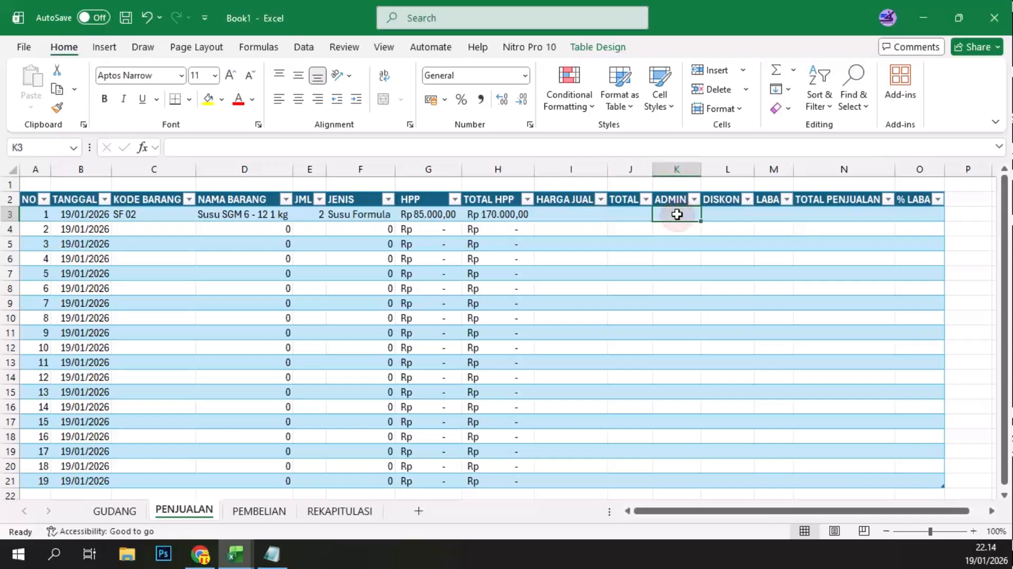
pyautogui.write('=')
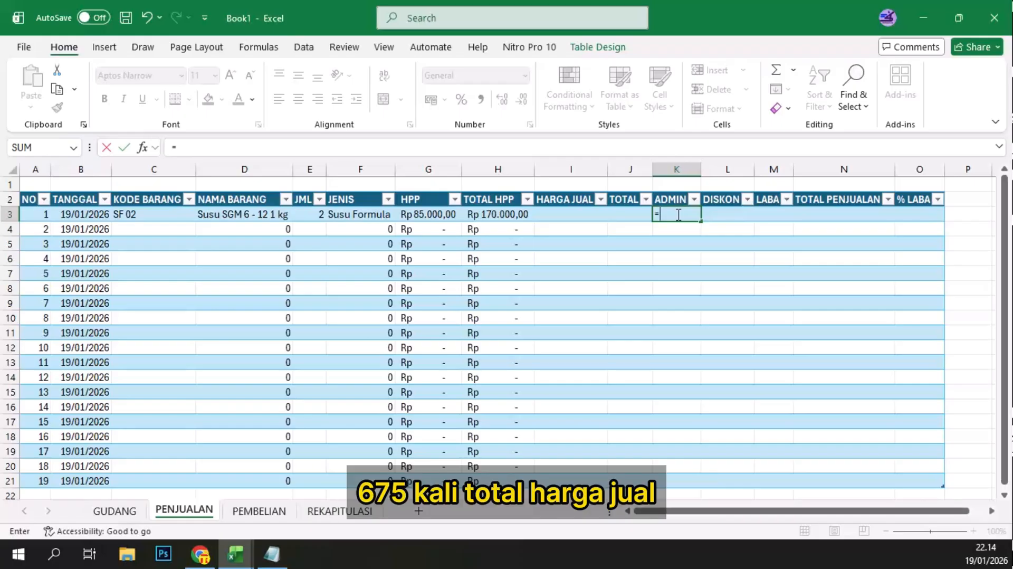
pyautogui.write('6,75%*')
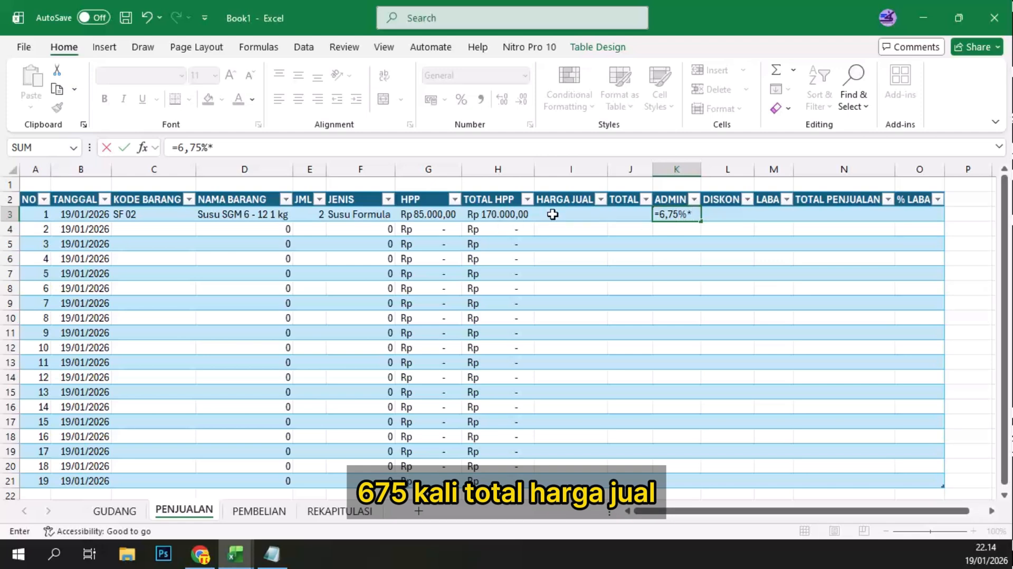
pyautogui.click(629, 216)
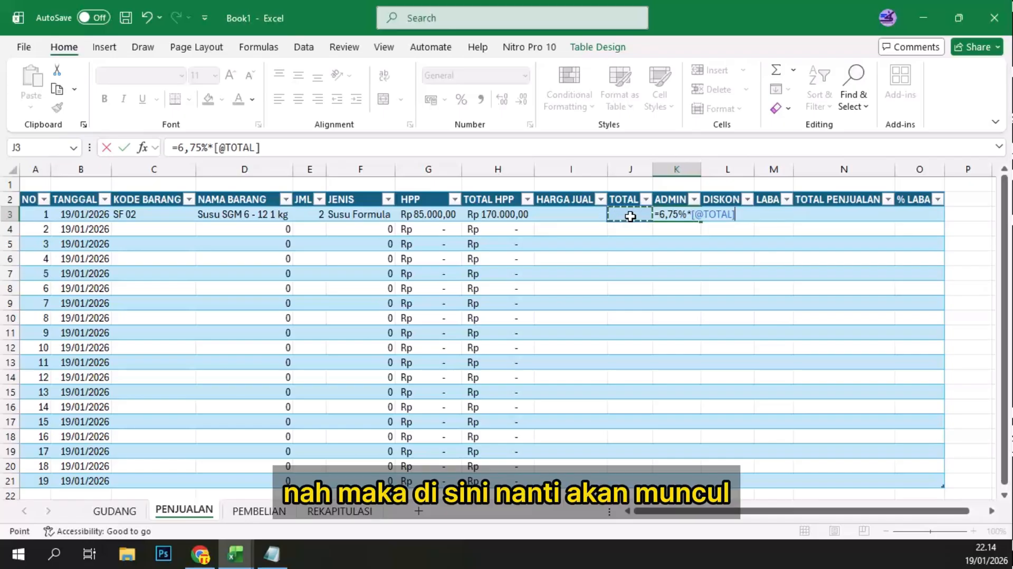
pyautogui.press('Return')
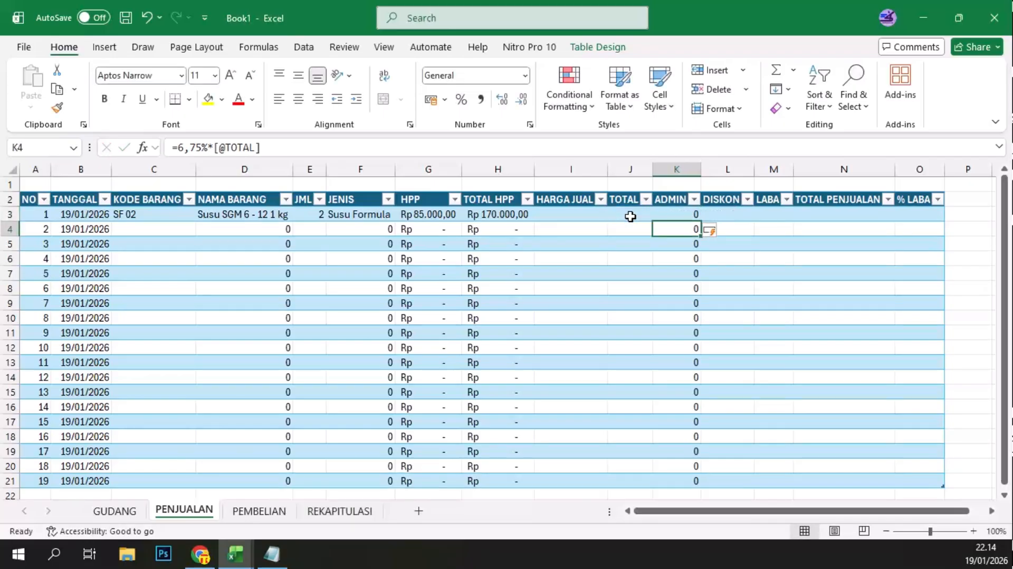
# Step: Enter a HARGA JUAL of 95000 for the SF 02 sale
pyautogui.click(630, 216)
pyautogui.click(567, 217)
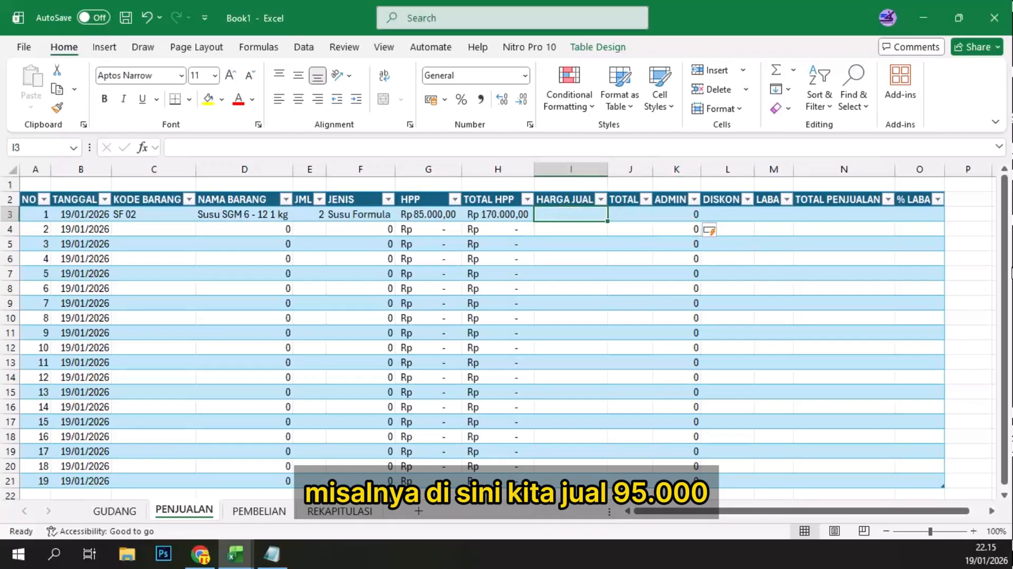
pyautogui.write('950')
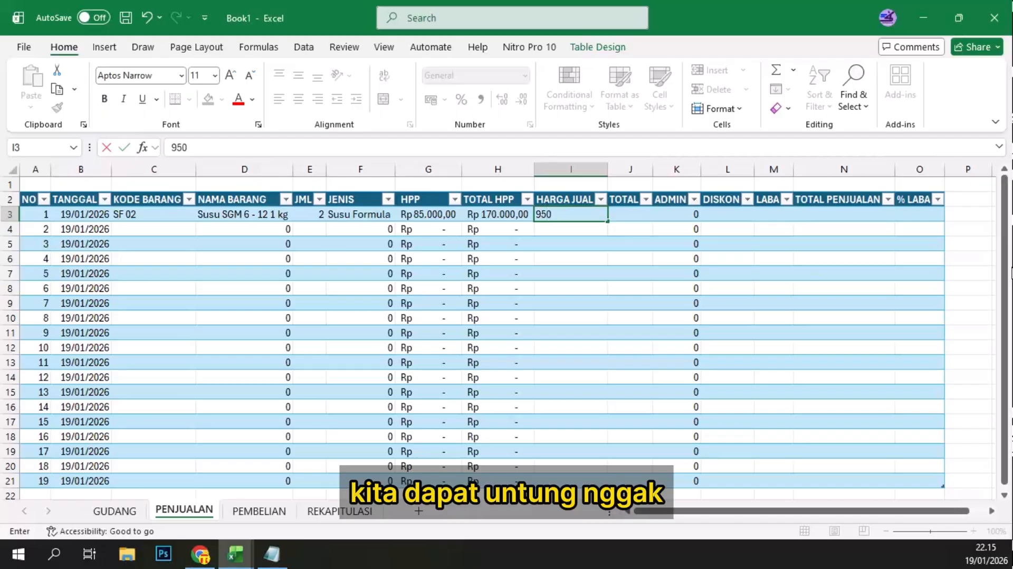
pyautogui.write('00')
pyautogui.press('Return')
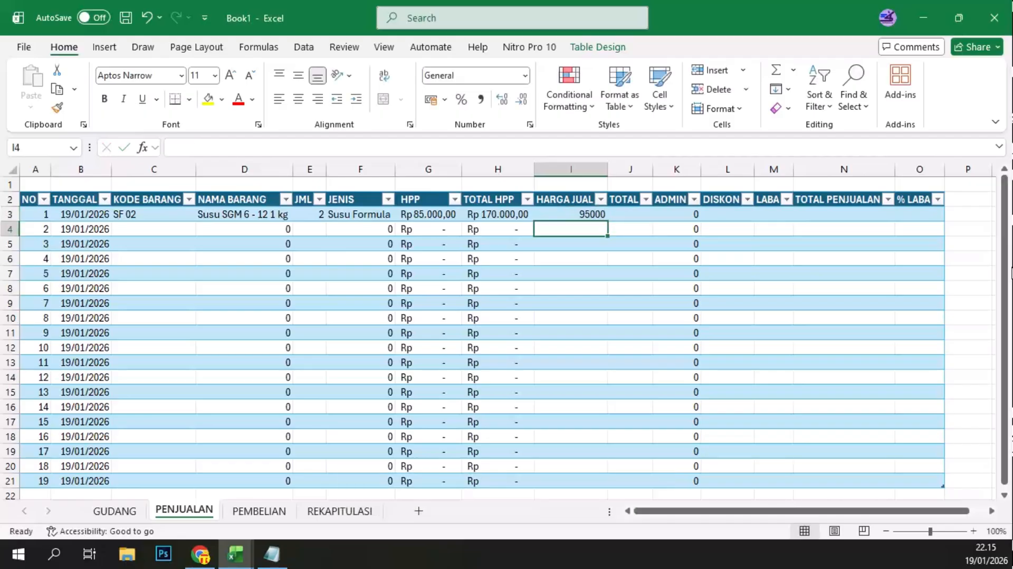
# Step: Insert a new column between ADMIN and DISKON in the PENJUALAN table
pyautogui.click(773, 213)
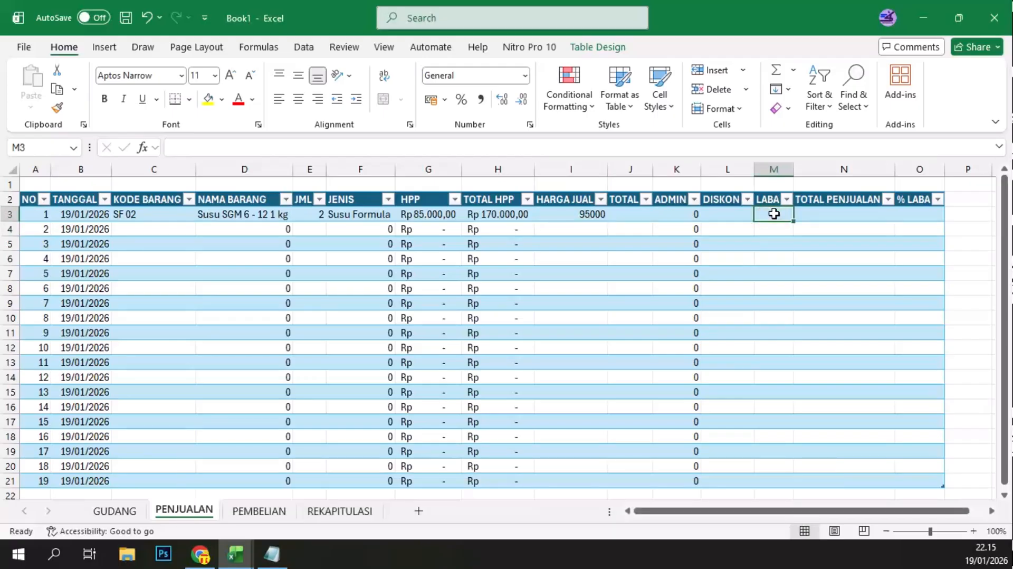
pyautogui.click(671, 200)
pyautogui.click(728, 203)
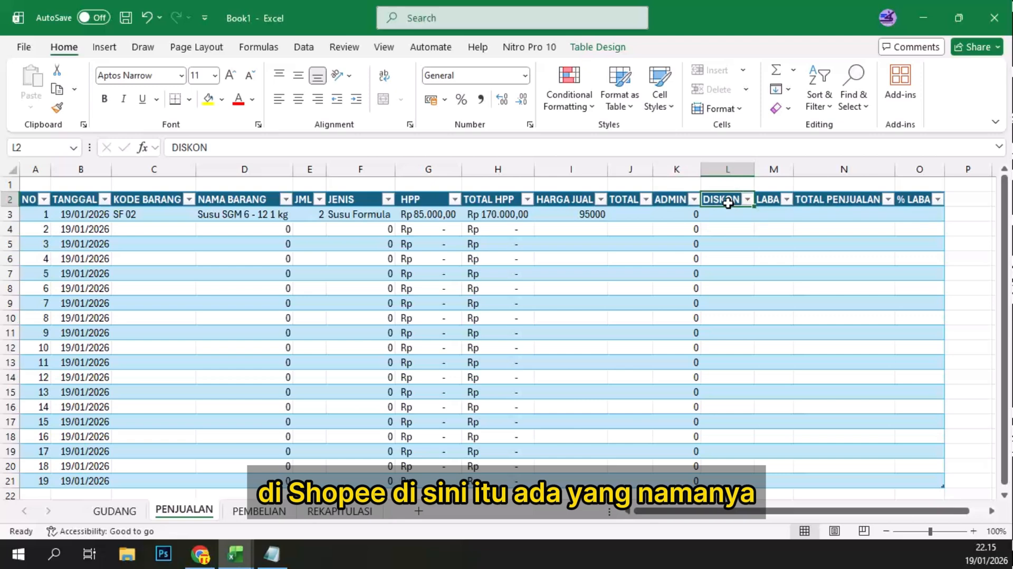
pyautogui.click(728, 168)
pyautogui.click(733, 71)
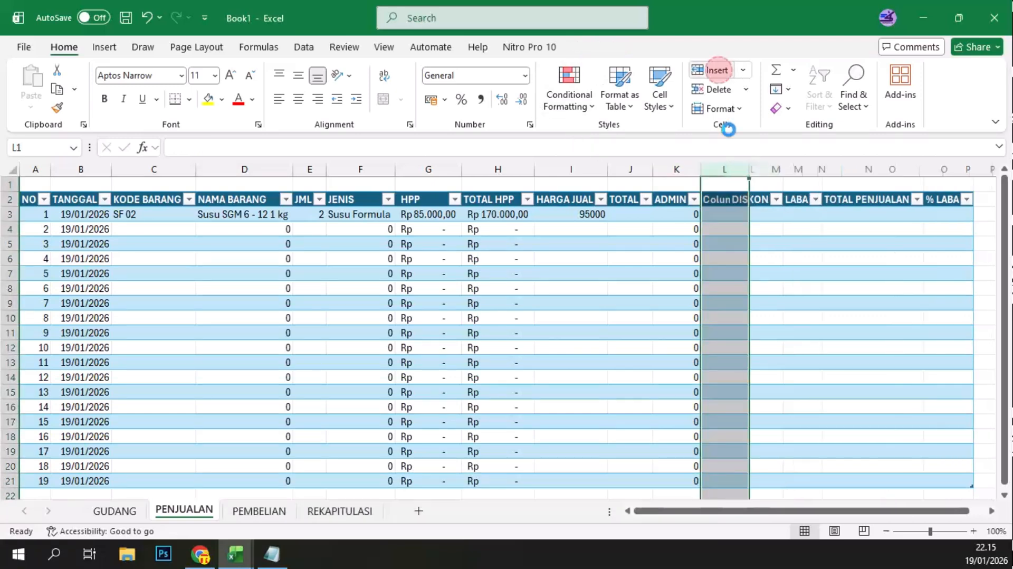
# Step: Name the inserted column's header PROSES in capitals
pyautogui.click(725, 200)
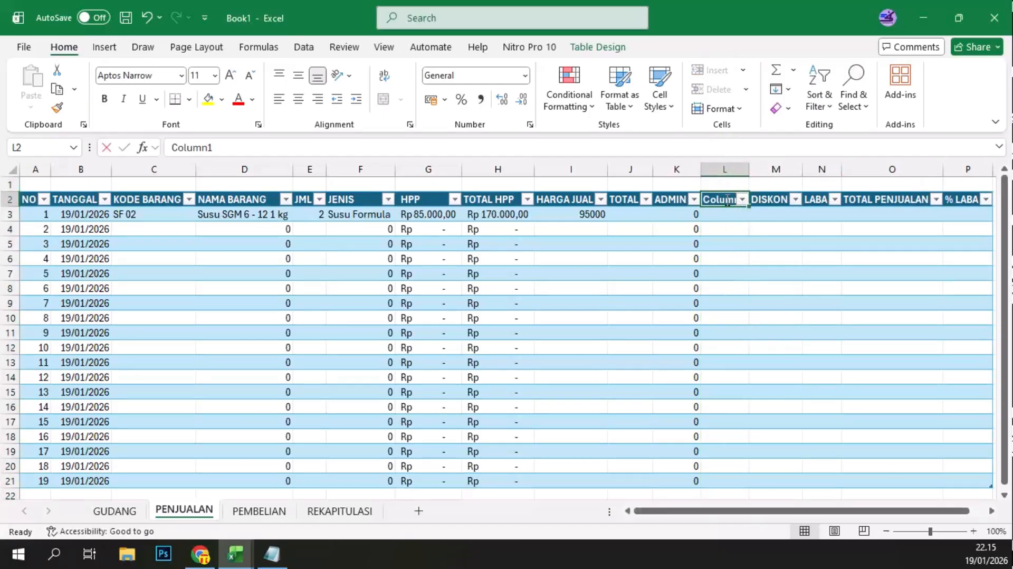
pyautogui.write('Biaya')
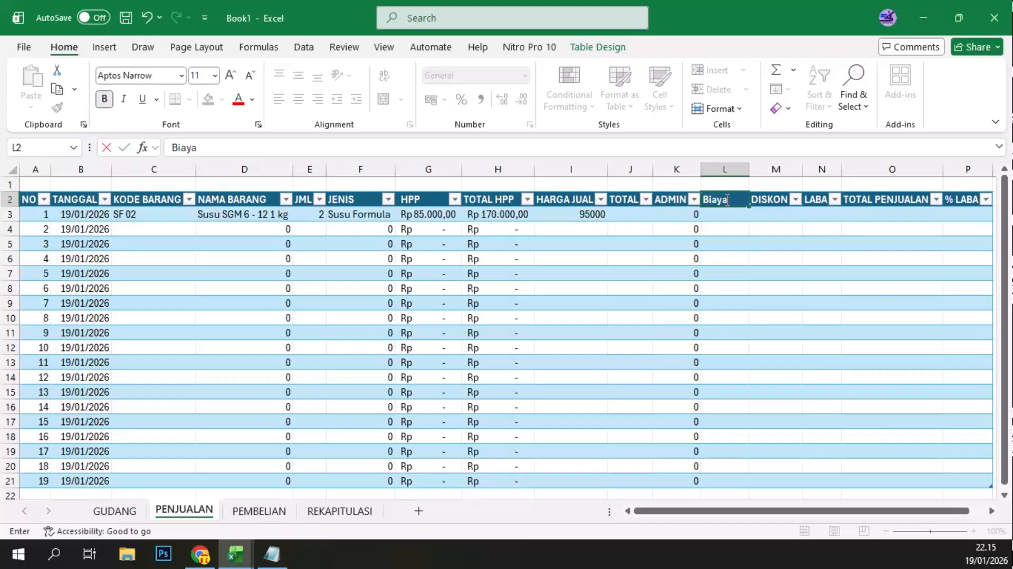
pyautogui.press('BackSpace')
pyautogui.press('BackSpace')
pyautogui.press('BackSpace')
pyautogui.press('BackSpace')
pyautogui.press('BackSpace')
pyautogui.write('Proses')
pyautogui.press('Tab')
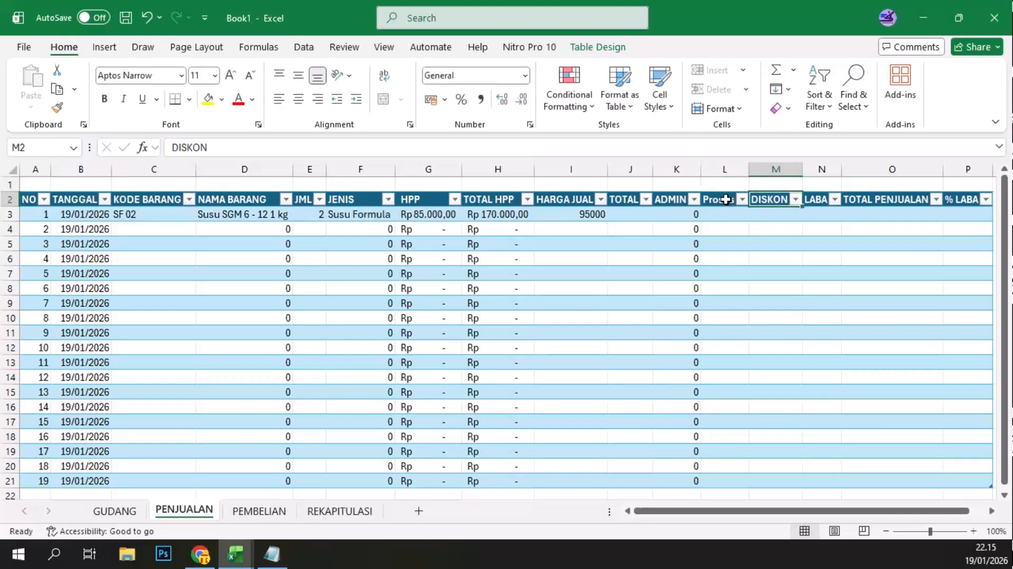
pyautogui.click(724, 198)
pyautogui.write('PROSES')
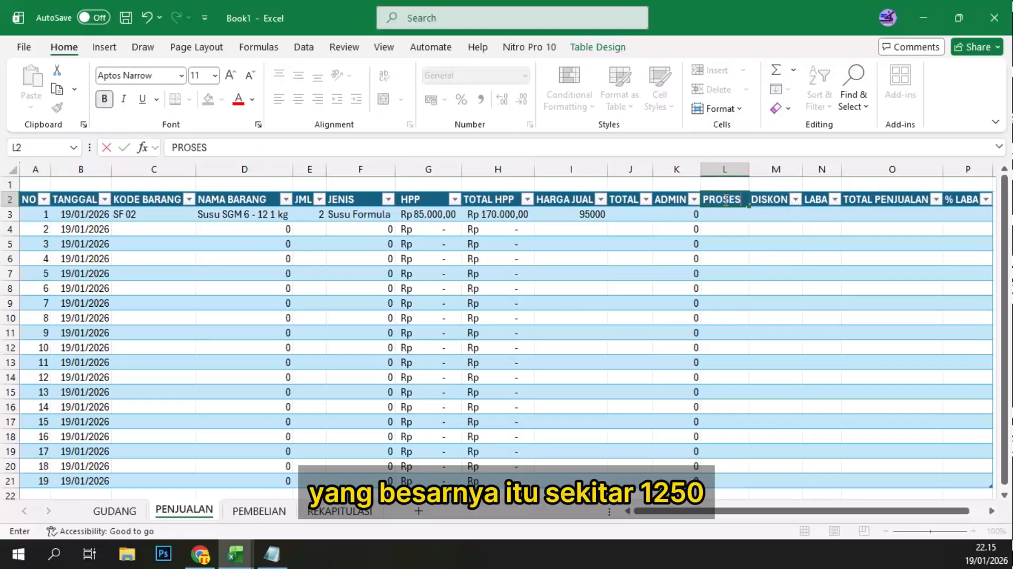
pyautogui.press('Return')
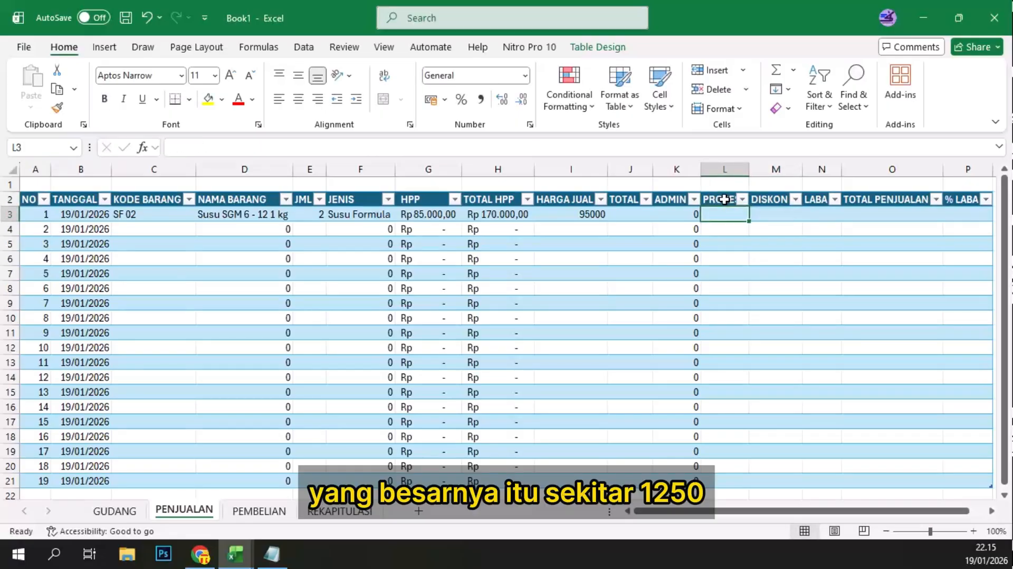
# Step: Enter a PROSES fee of 1250 and a DISKON of 0 for the SF 02 sale
pyautogui.write('1250')
pyautogui.press('Tab')
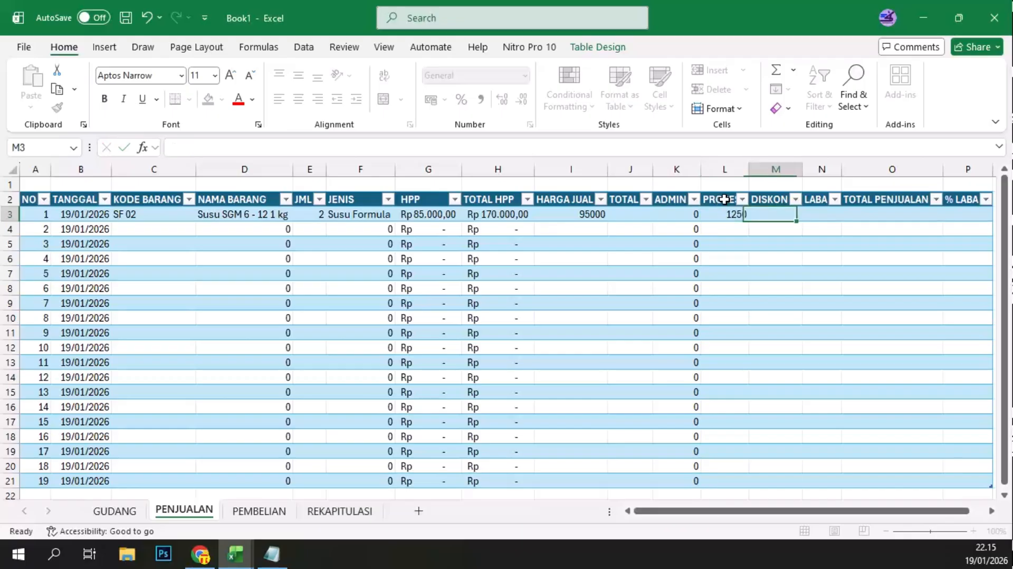
pyautogui.click(725, 215)
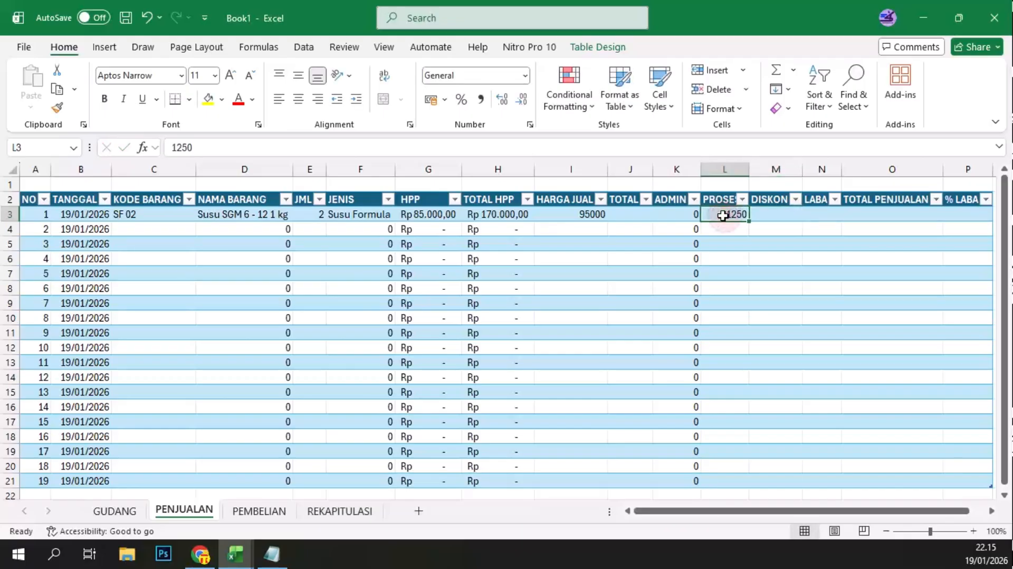
pyautogui.click(768, 211)
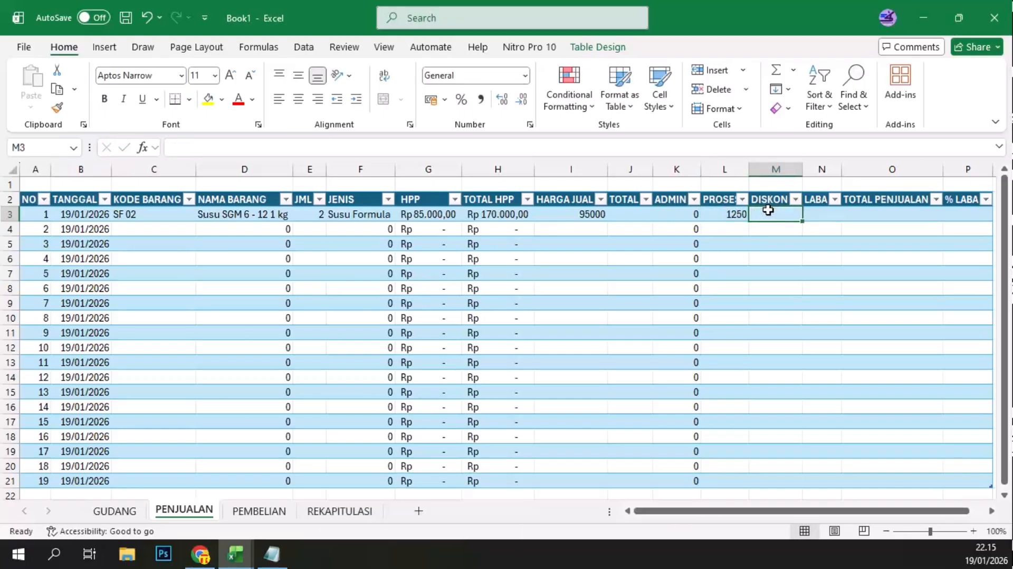
pyautogui.click(728, 211)
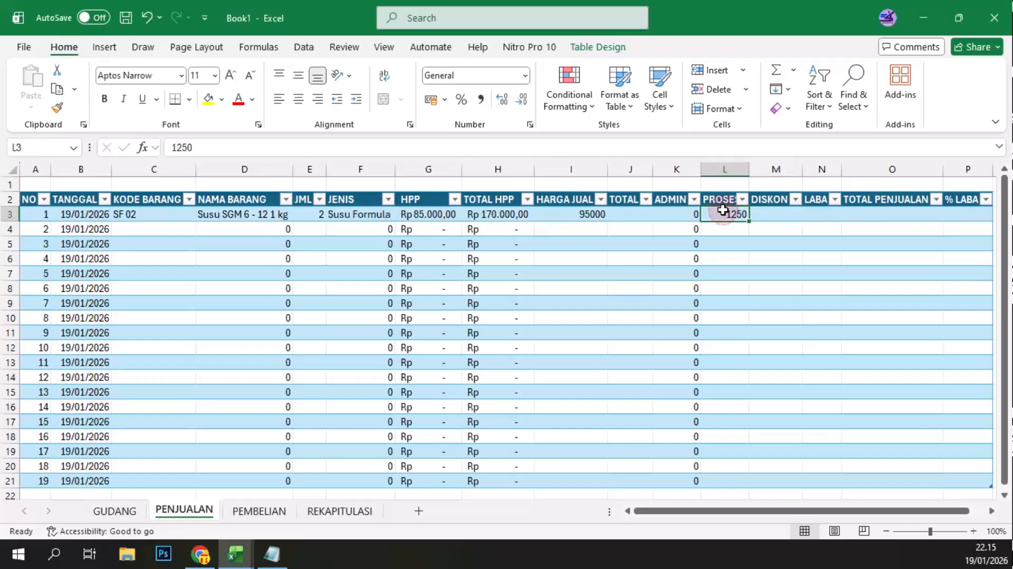
pyautogui.click(766, 211)
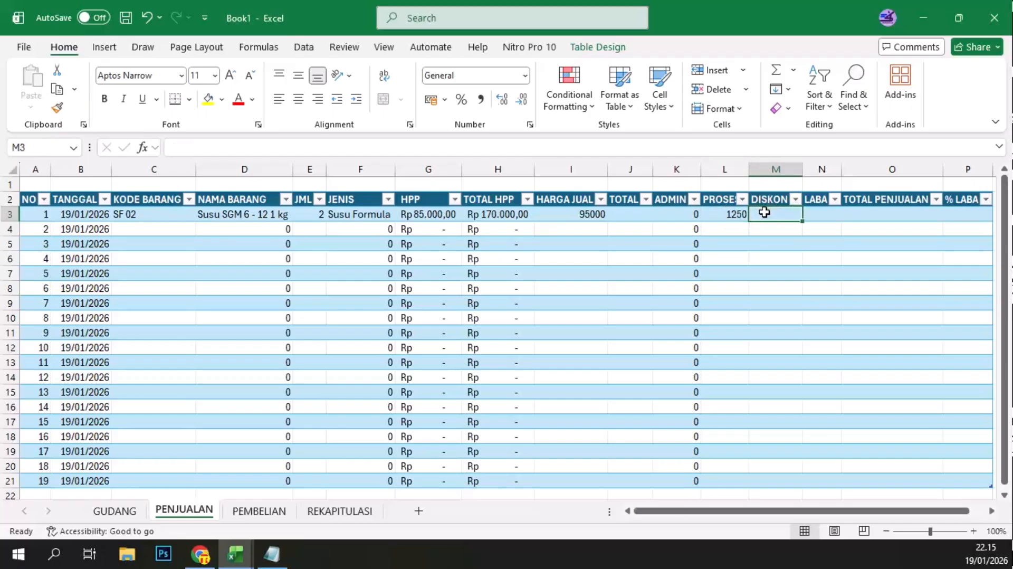
pyautogui.write('0')
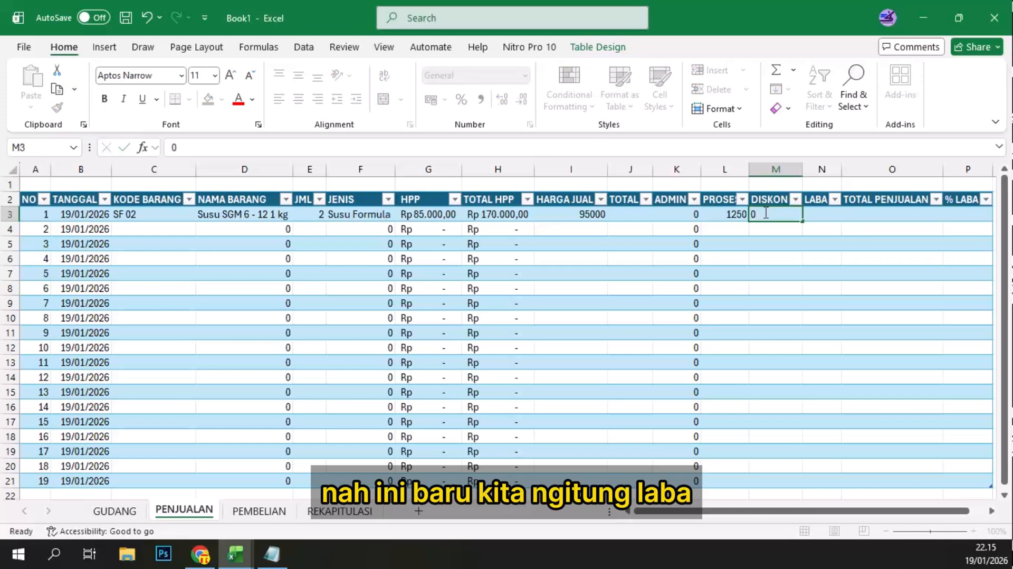
pyautogui.press('Tab')
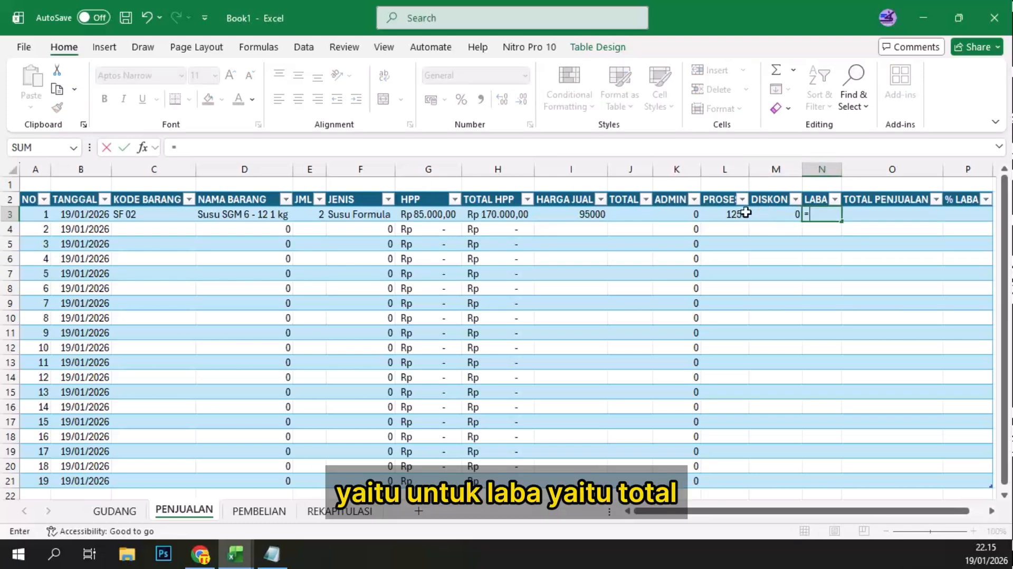
pyautogui.write('=')
pyautogui.click(635, 214)
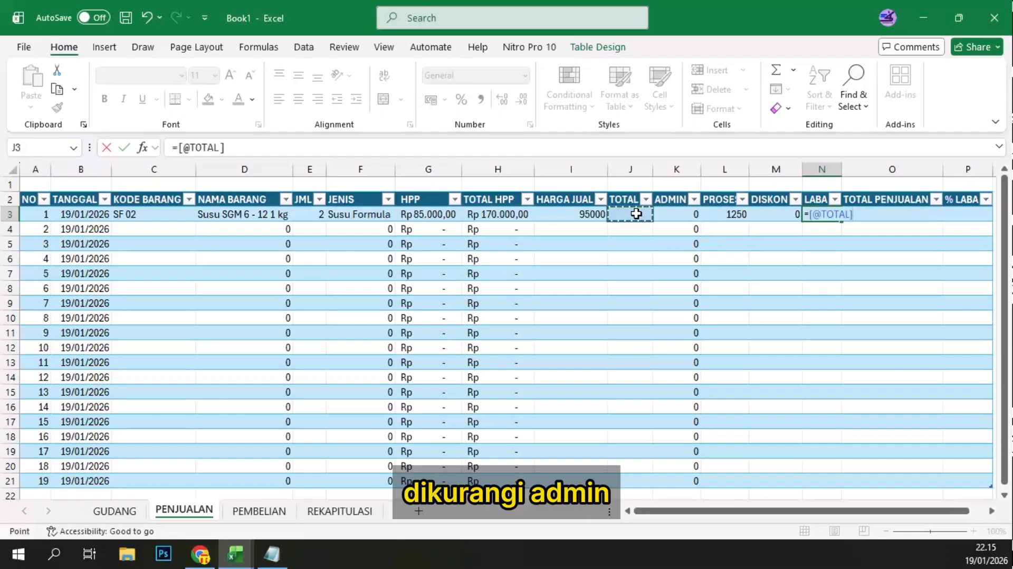
pyautogui.write('-')
pyautogui.click(667, 213)
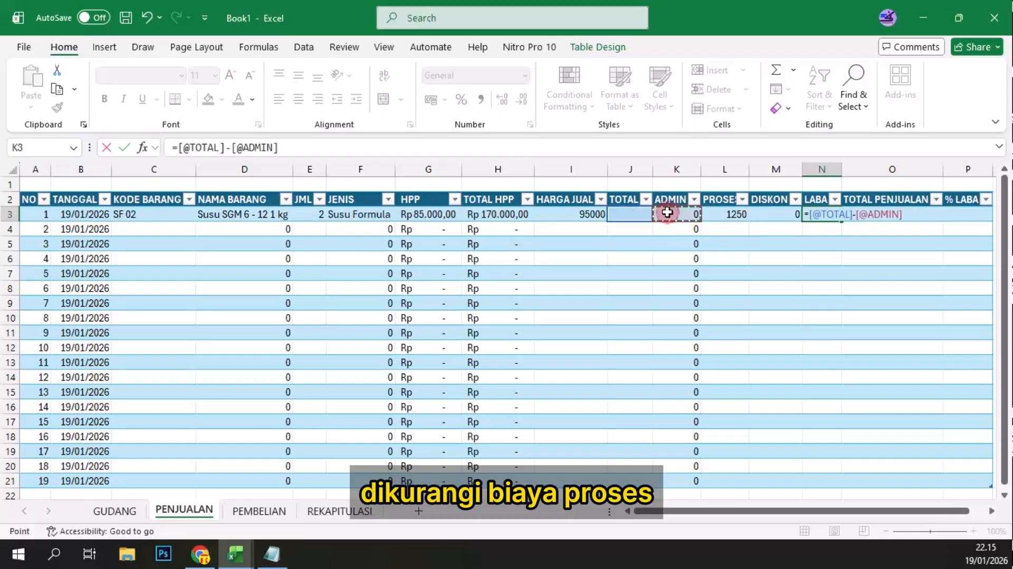
pyautogui.write('-')
pyautogui.click(720, 214)
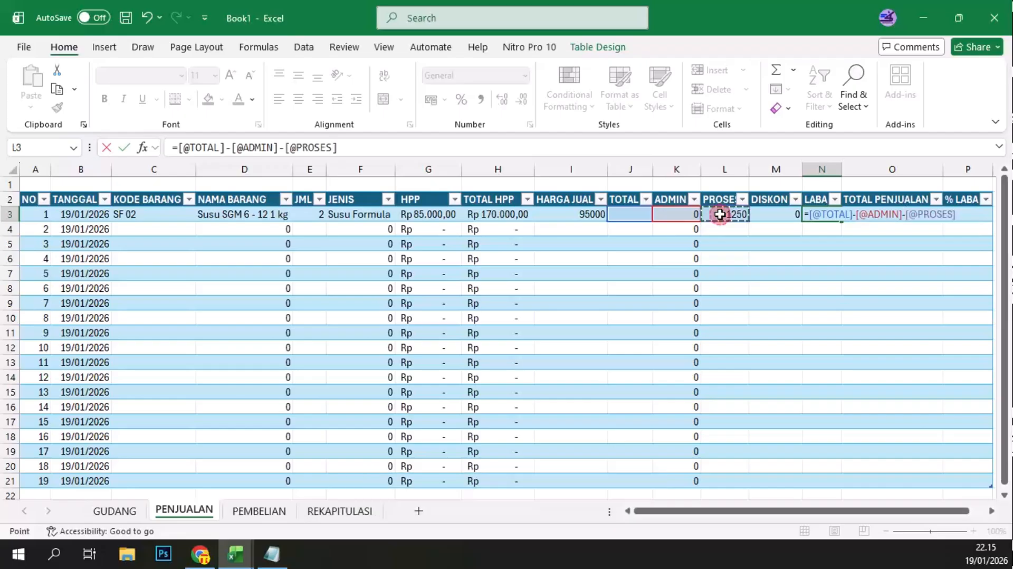
pyautogui.write('-')
pyautogui.click(771, 214)
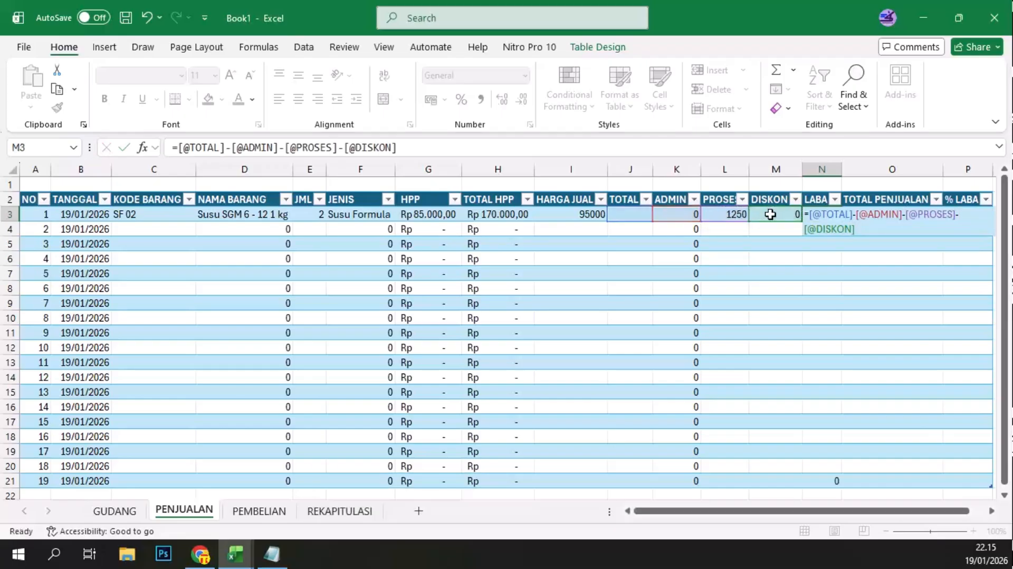
pyautogui.press('Return')
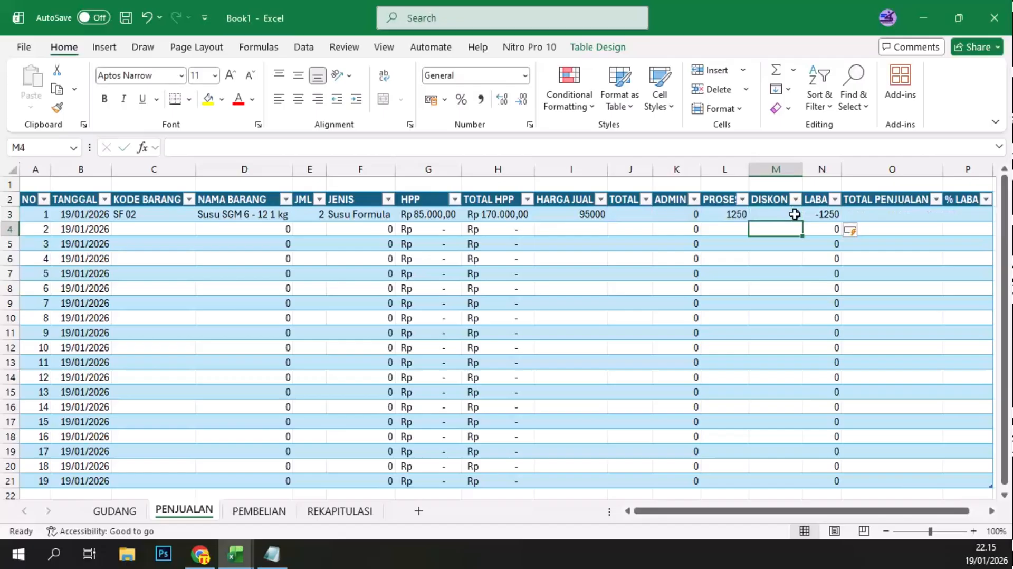
pyautogui.click(624, 214)
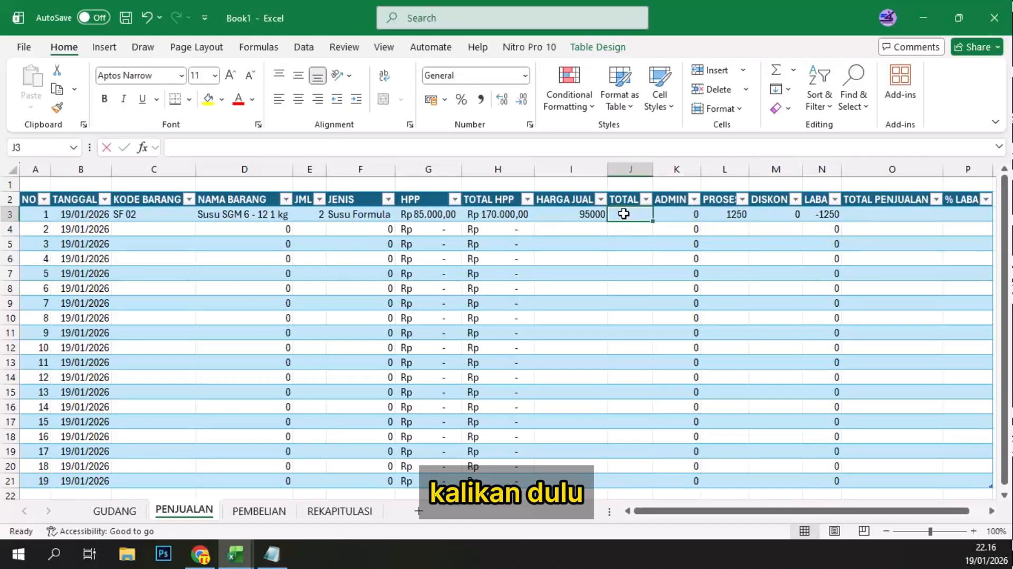
pyautogui.write('=')
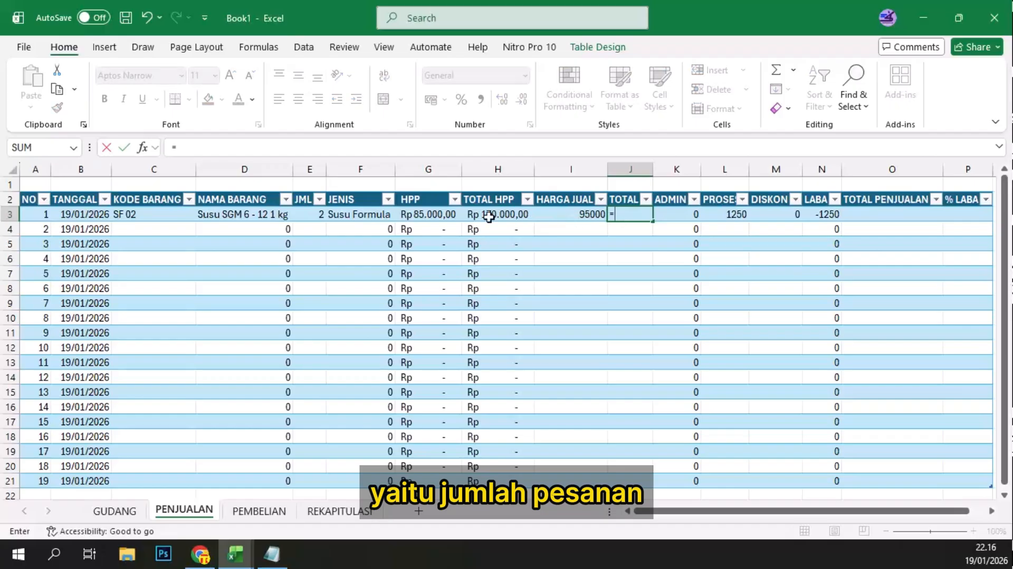
pyautogui.click(311, 216)
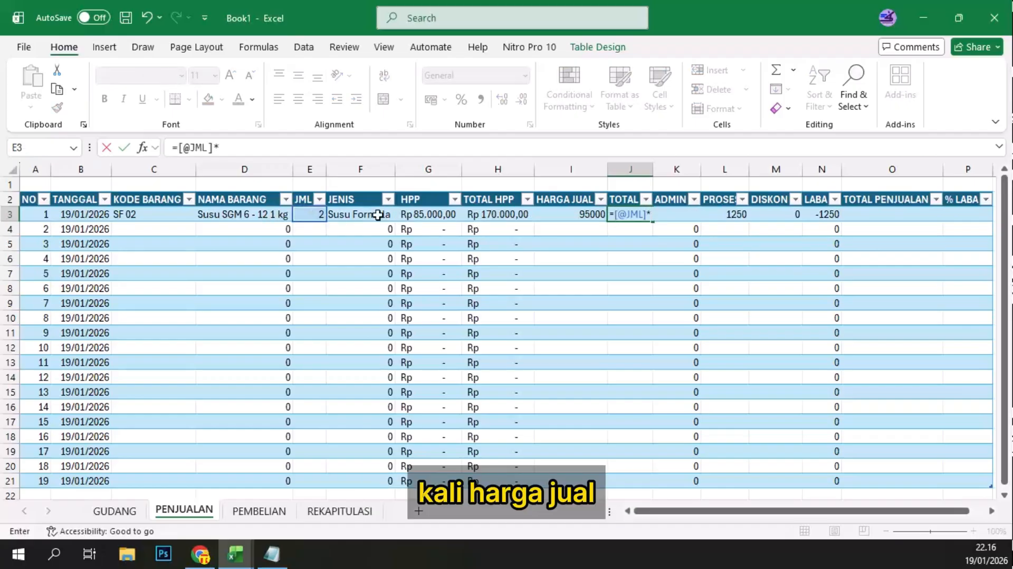
pyautogui.click(578, 213)
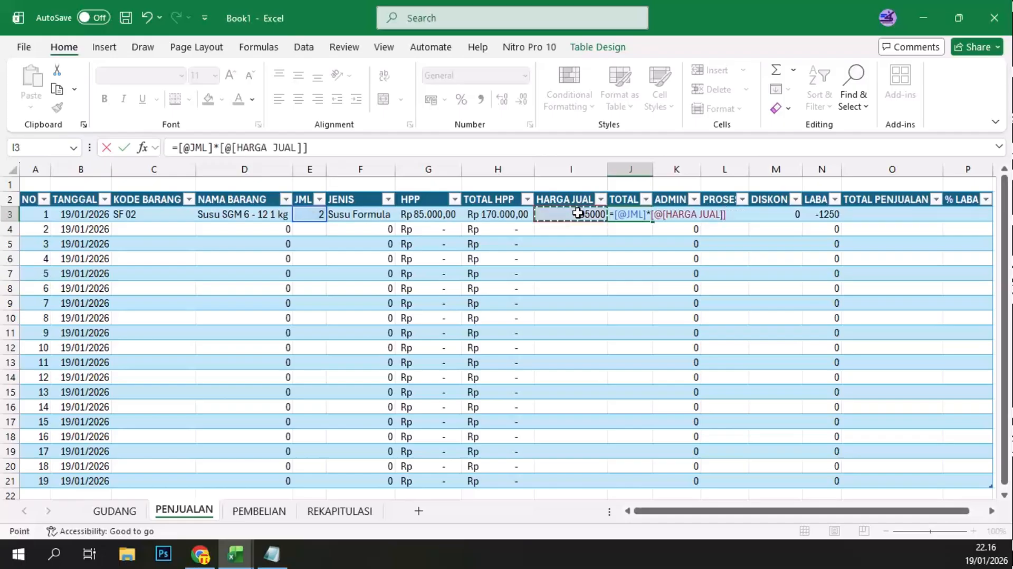
pyautogui.press('Return')
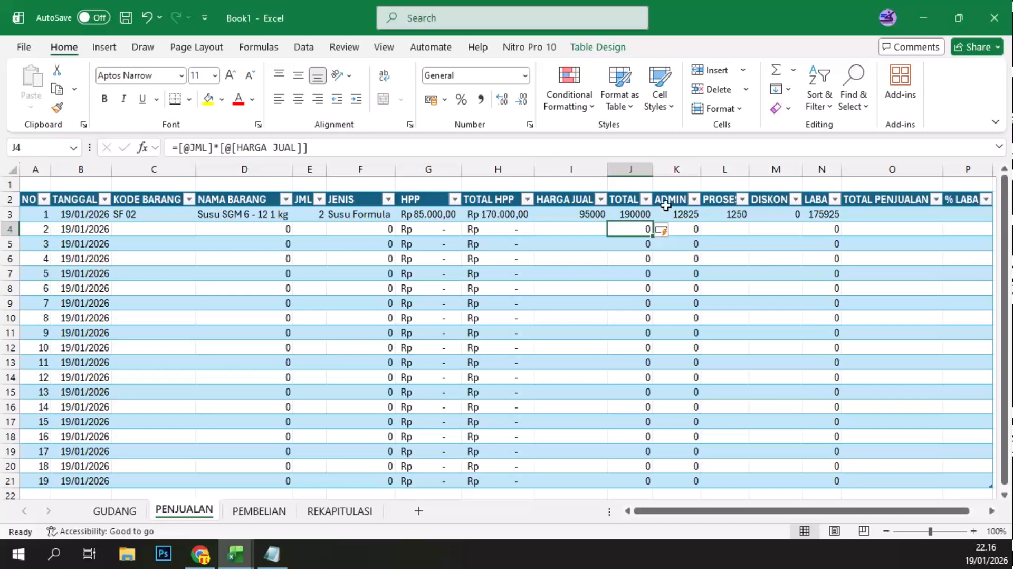
pyautogui.click(819, 215)
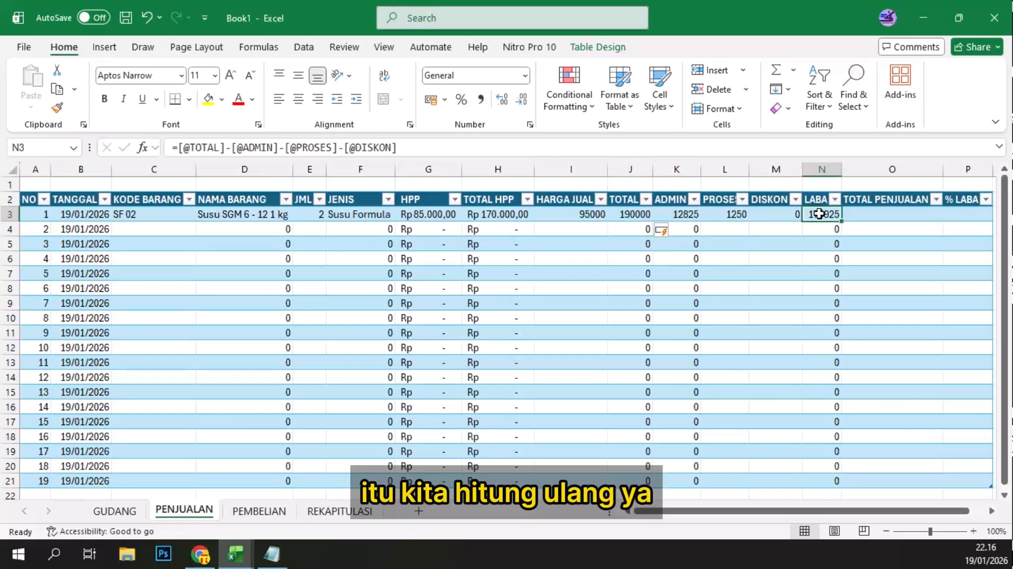
pyautogui.doubleClick(819, 214)
pyautogui.press('Escape')
pyautogui.write('=')
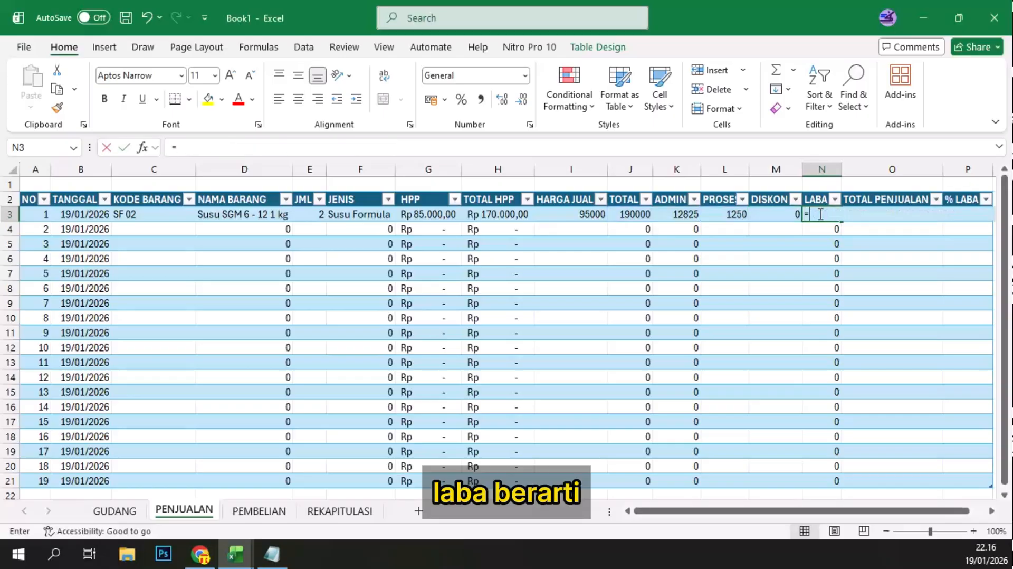
pyautogui.click(633, 216)
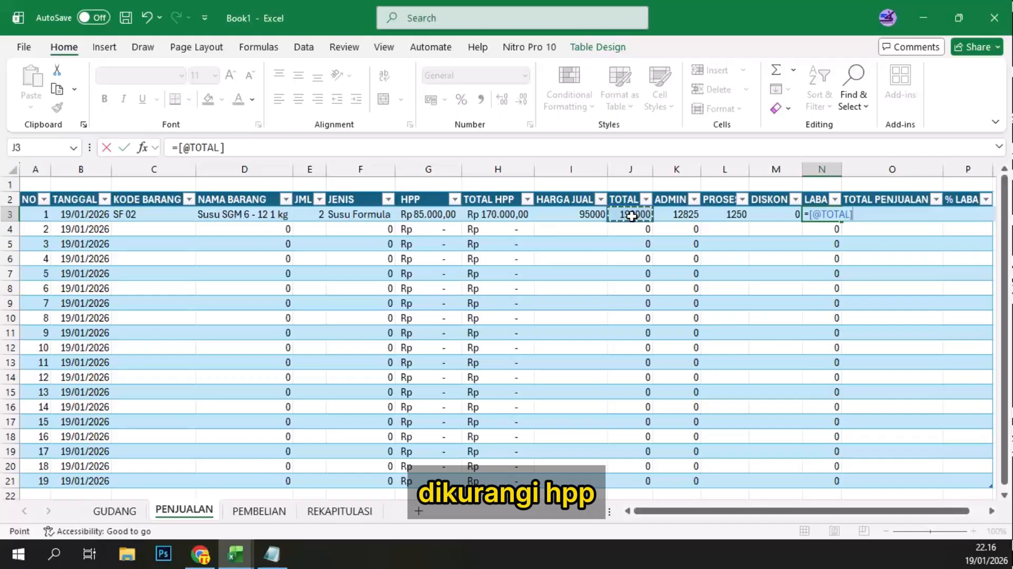
pyautogui.write('-')
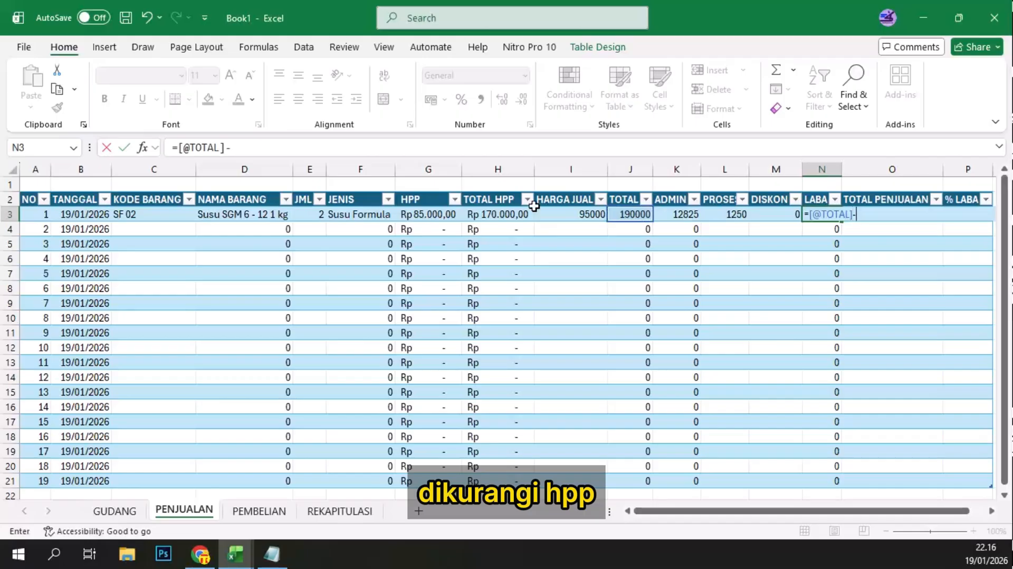
pyautogui.click(507, 215)
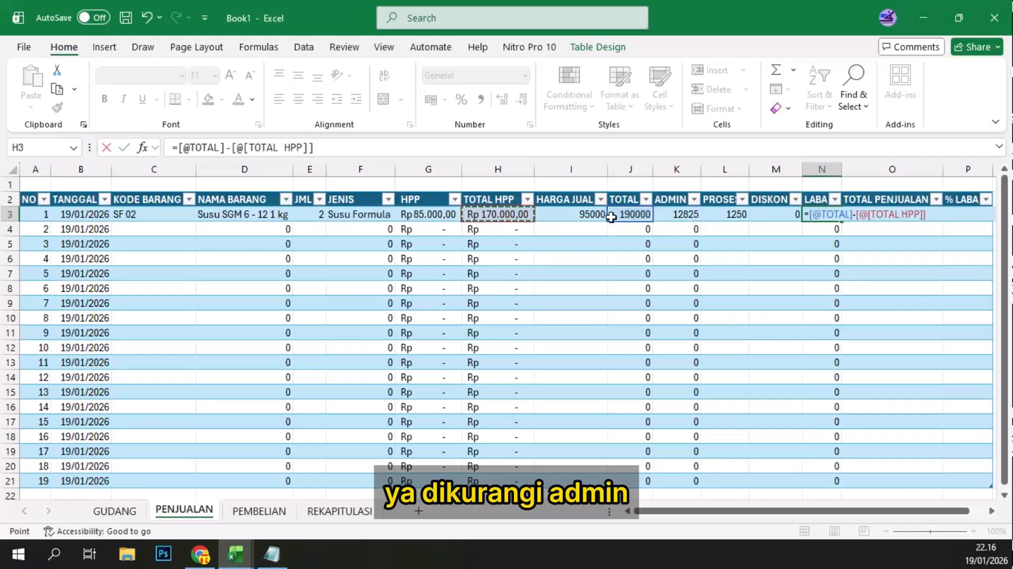
pyautogui.write('-')
pyautogui.click(675, 214)
pyautogui.write('-')
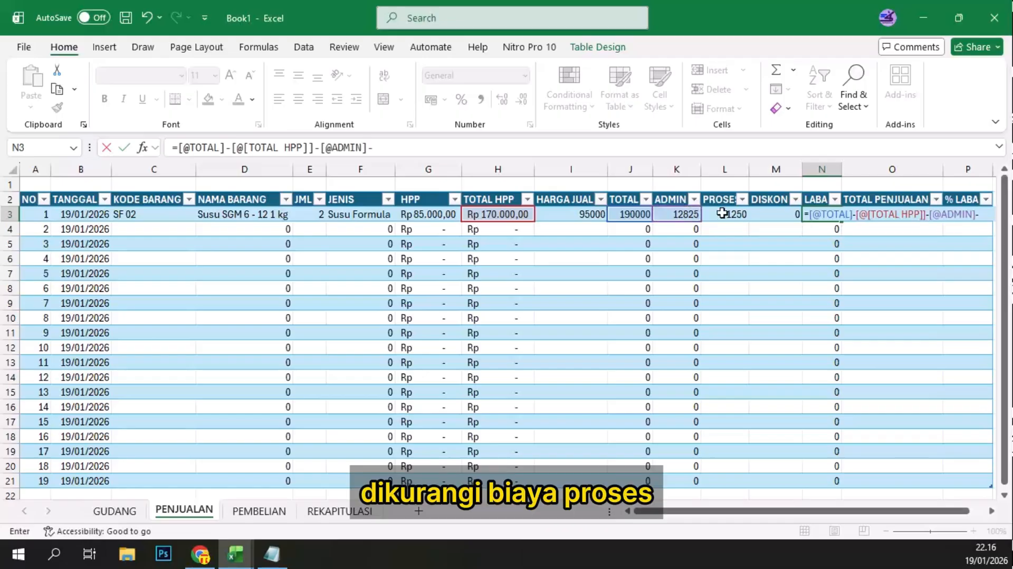
pyautogui.click(723, 214)
pyautogui.write('-')
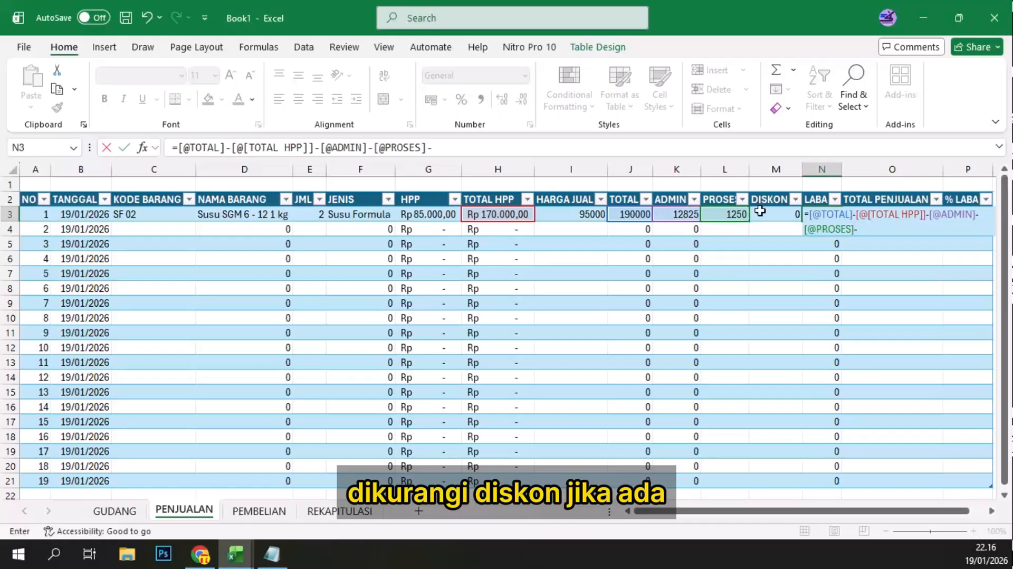
pyautogui.click(762, 212)
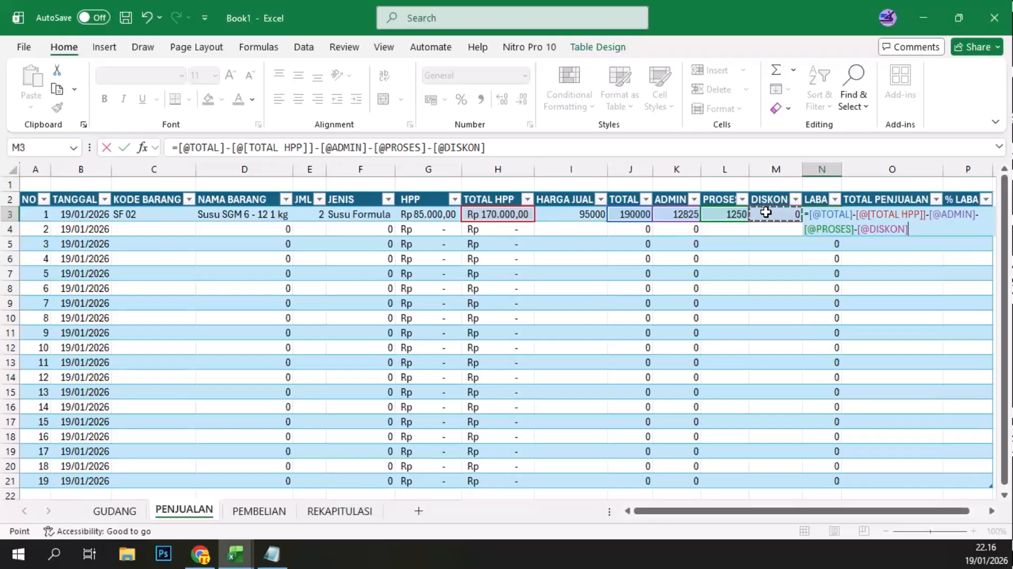
pyautogui.press('Return')
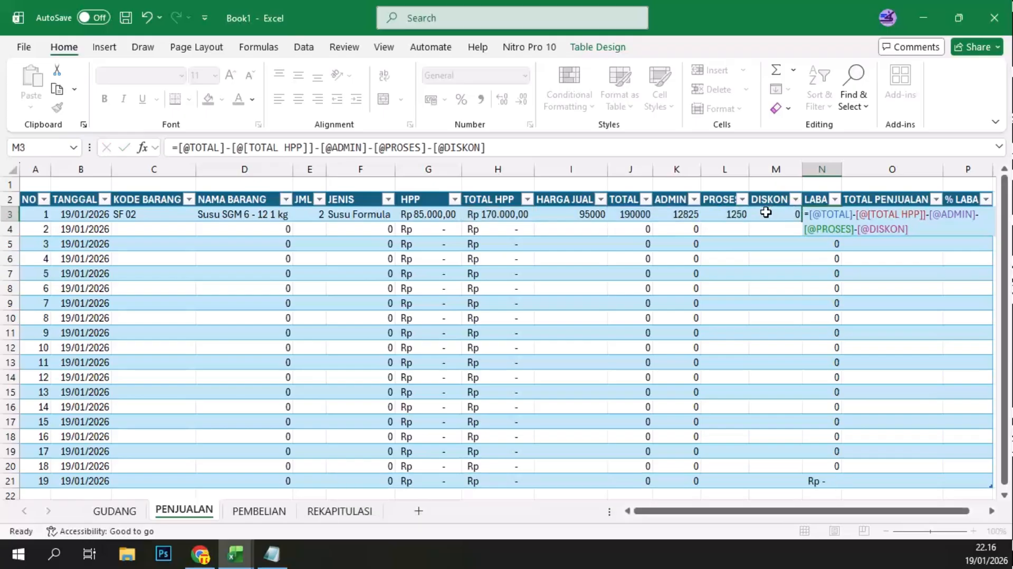
# Step: Widen the LABA column to fit its amounts and narrow the KODE BARANG column
pyautogui.moveTo(841, 170); pyautogui.dragTo(868, 170)
pyautogui.doubleClick(843, 173)
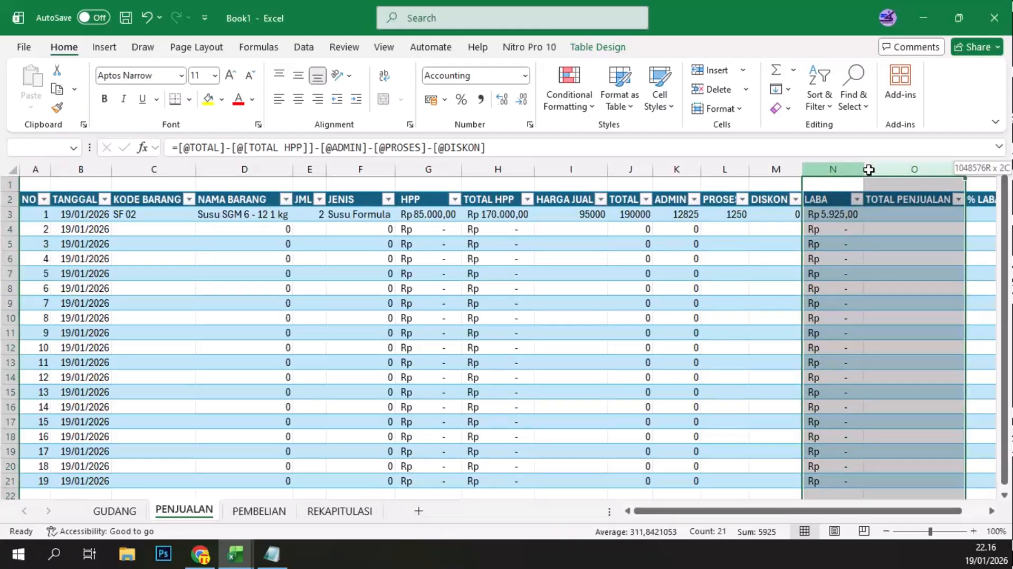
pyautogui.click(833, 209)
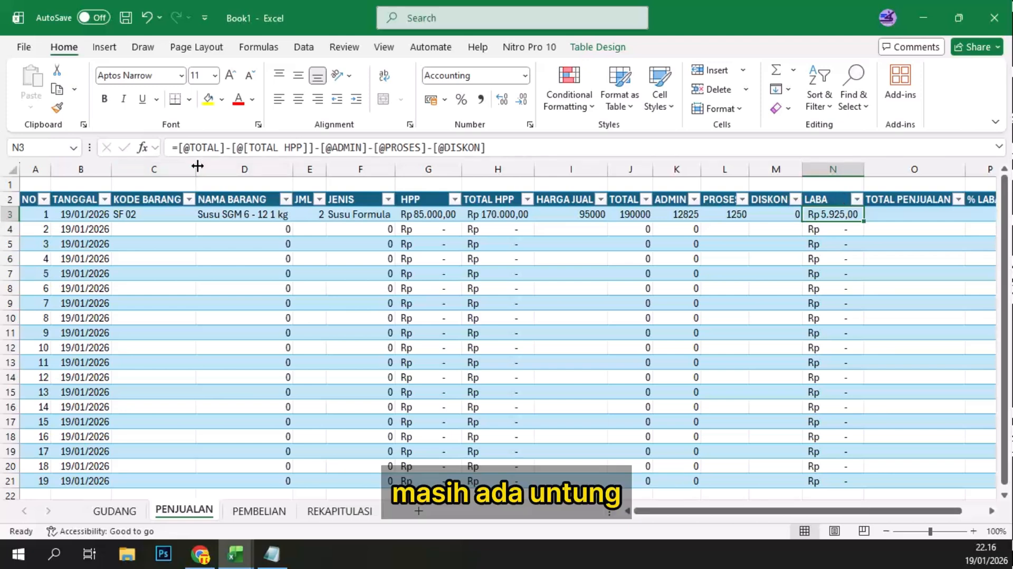
pyautogui.moveTo(195, 168); pyautogui.dragTo(160, 165)
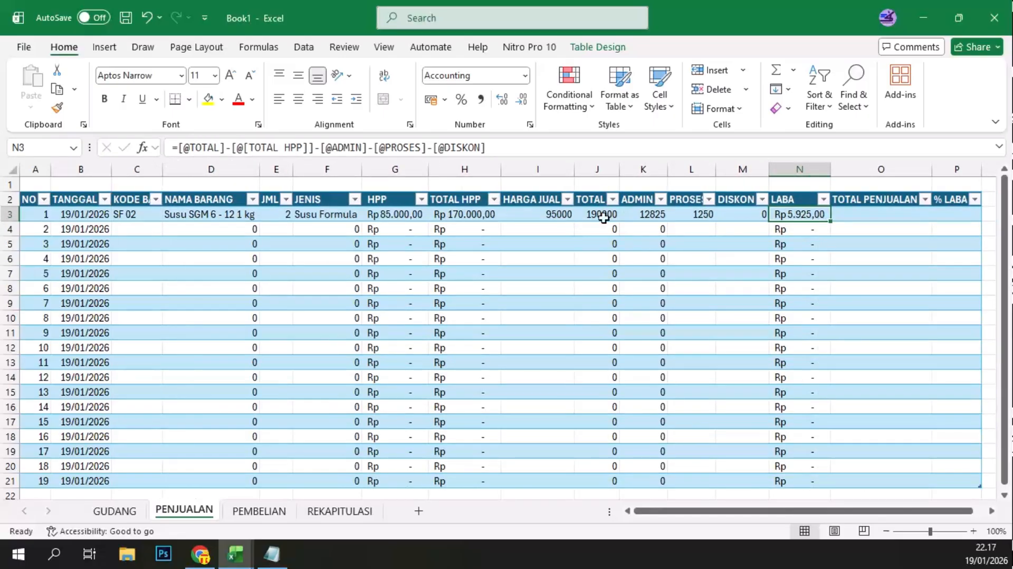
pyautogui.click(848, 213)
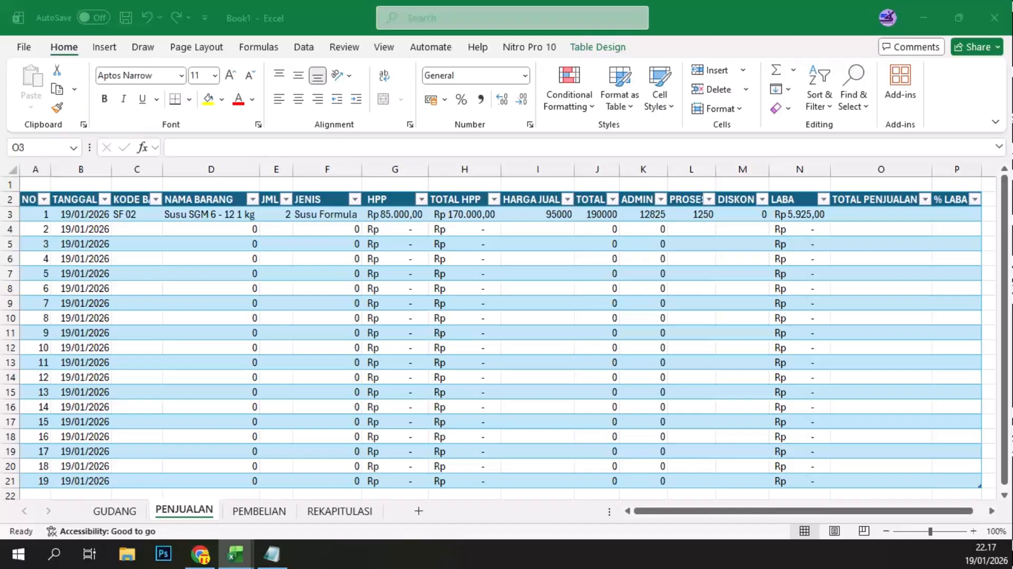
pyautogui.click(851, 218)
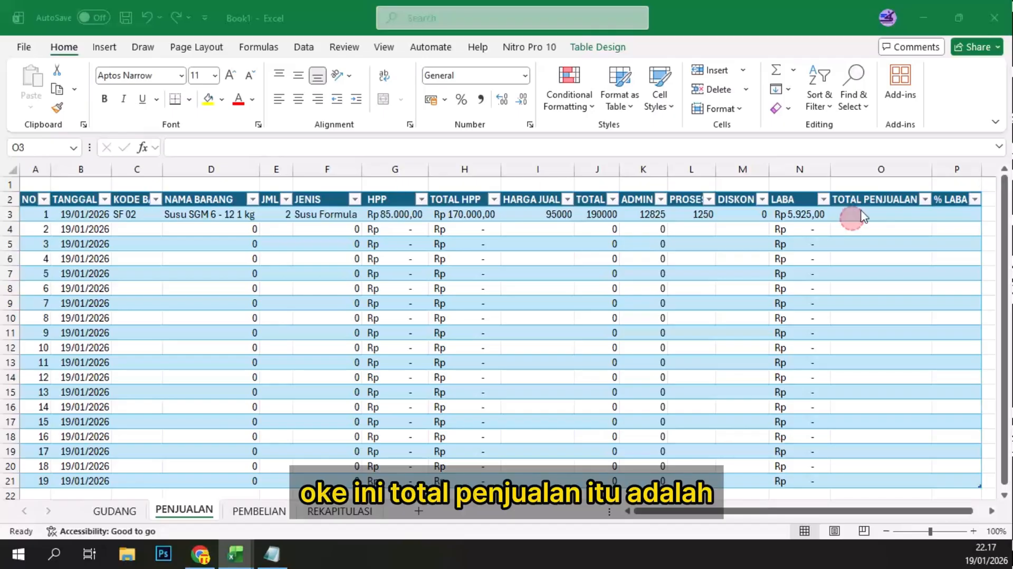
pyautogui.click(868, 211)
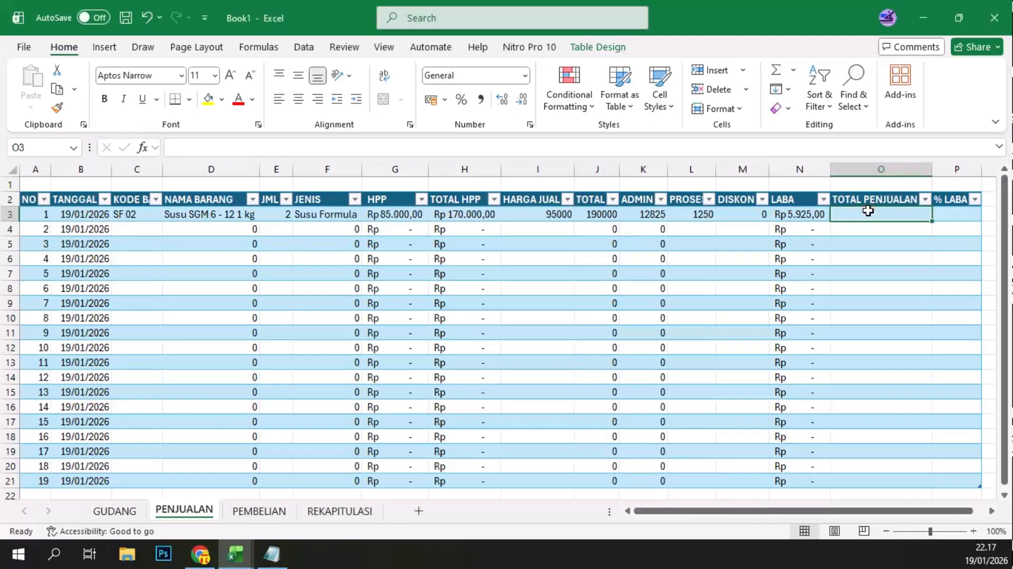
pyautogui.write('=')
pyautogui.click(600, 214)
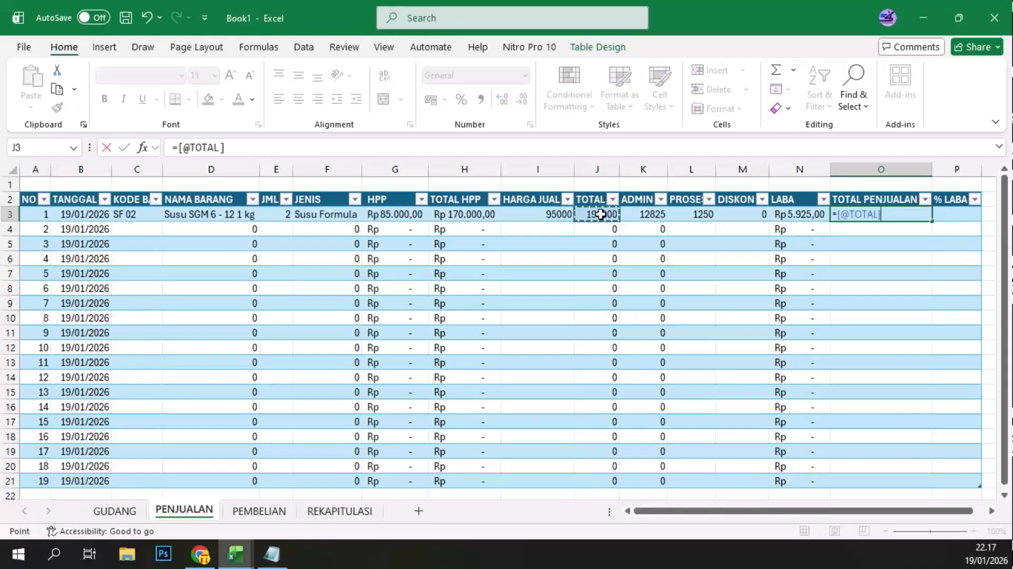
pyautogui.write('-S')
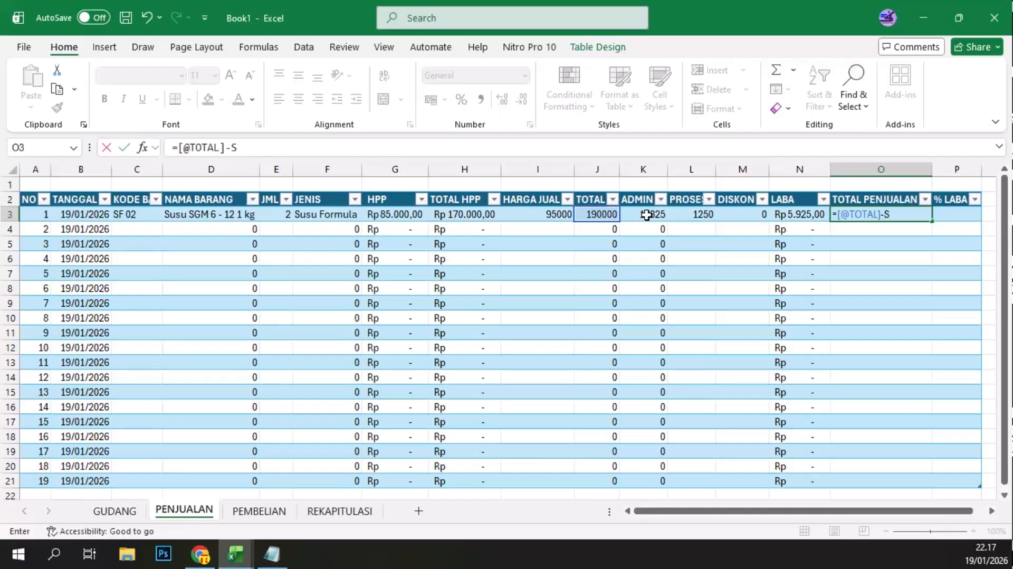
pyautogui.write('UM(')
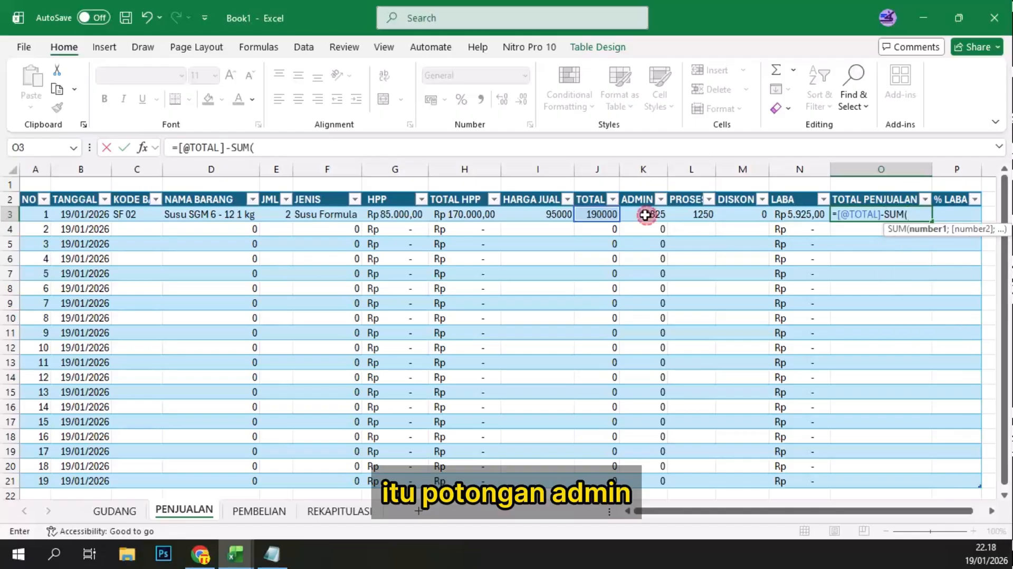
pyautogui.click(644, 215)
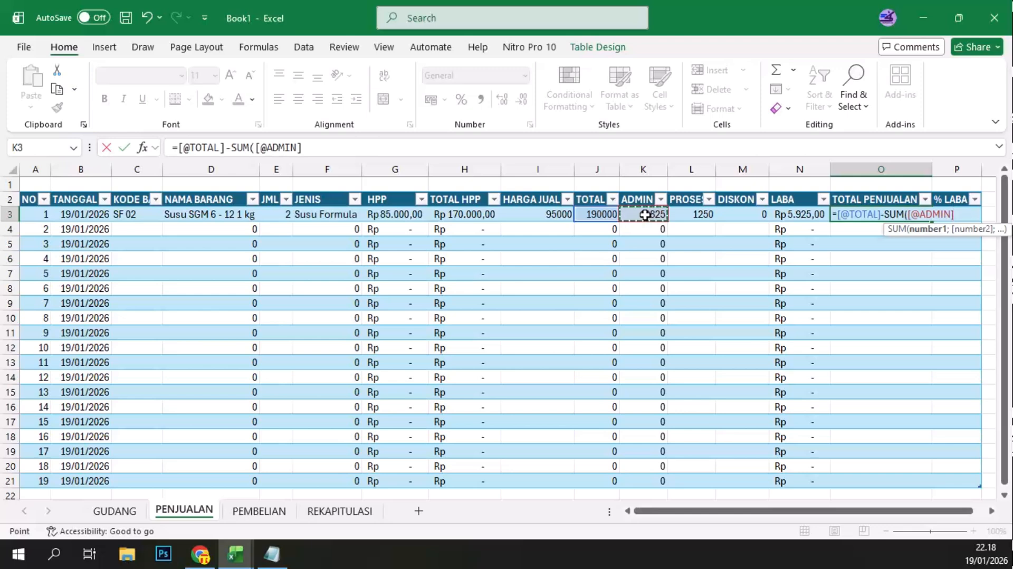
pyautogui.moveTo(645, 215); pyautogui.dragTo(729, 216)
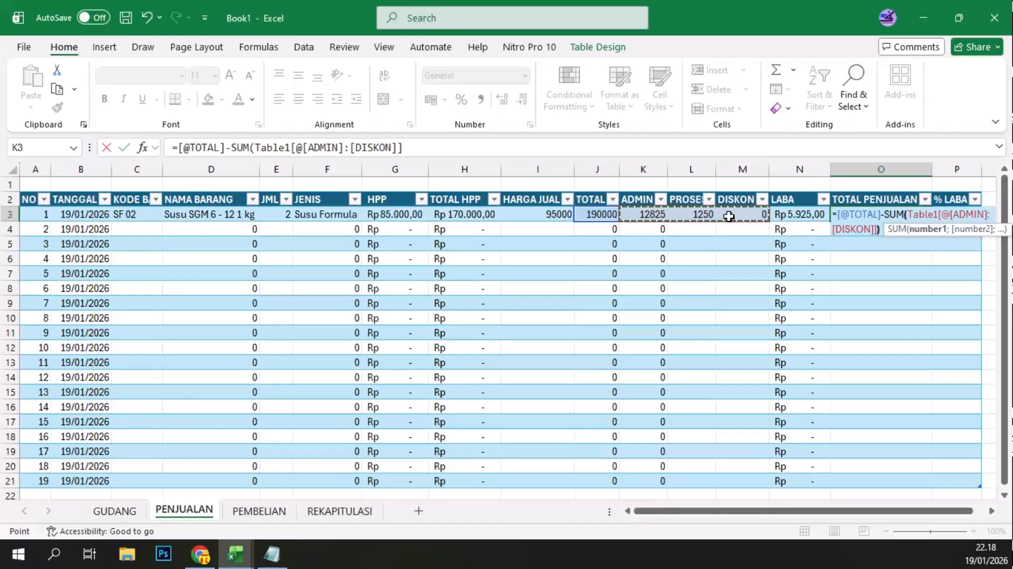
pyautogui.write(')')
pyautogui.press('Return')
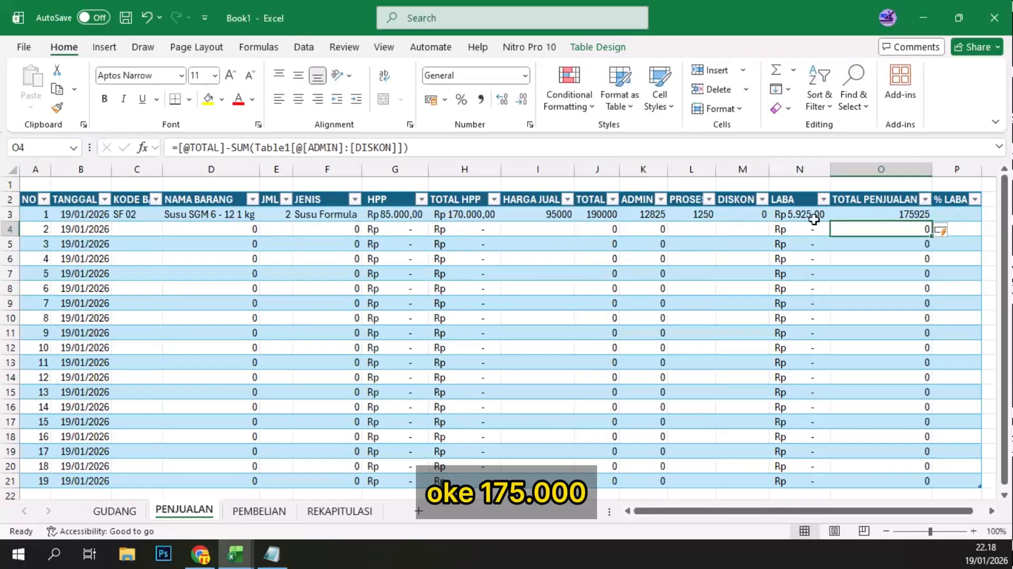
# Step: Format the TOTAL PENJUALAN cells O3 to O21 as Accounting in rupiah
pyautogui.click(906, 215)
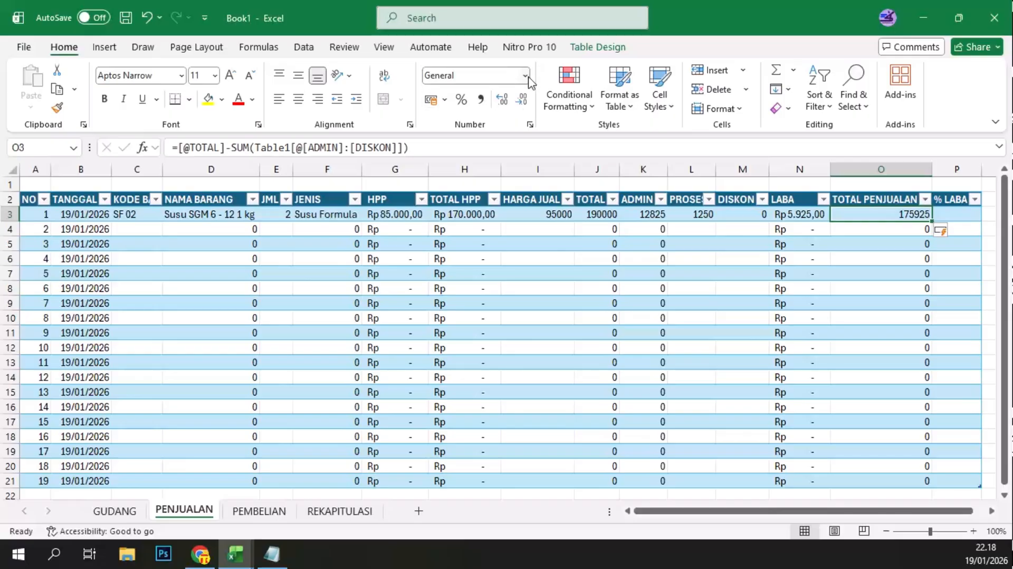
pyautogui.moveTo(903, 214); pyautogui.dragTo(897, 477)
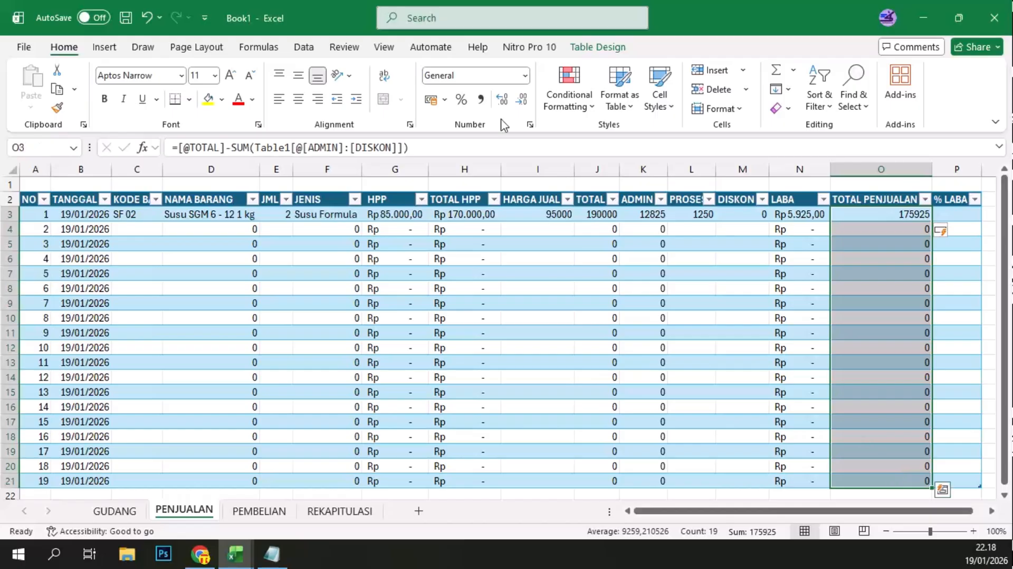
pyautogui.click(526, 76)
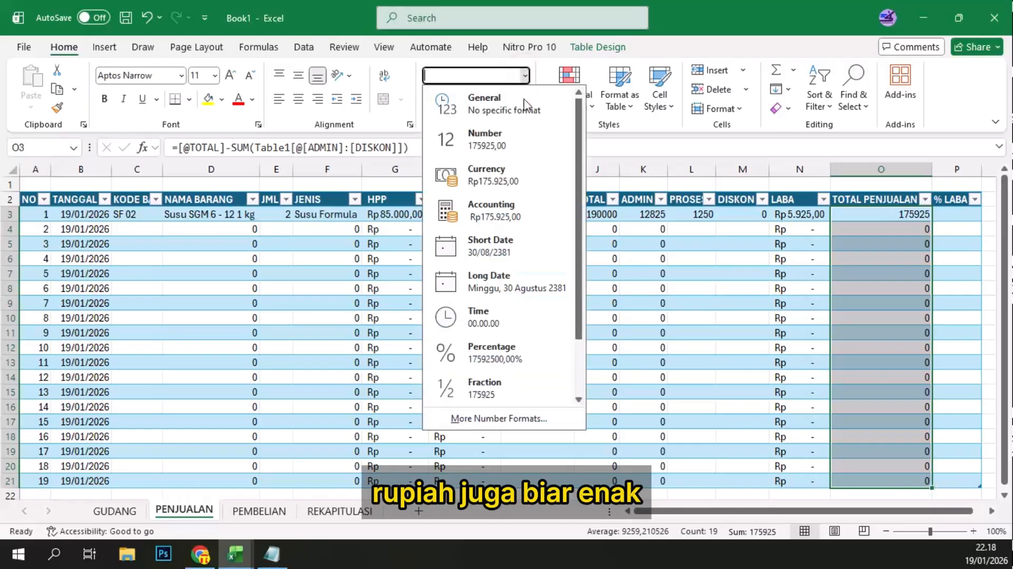
pyautogui.click(496, 224)
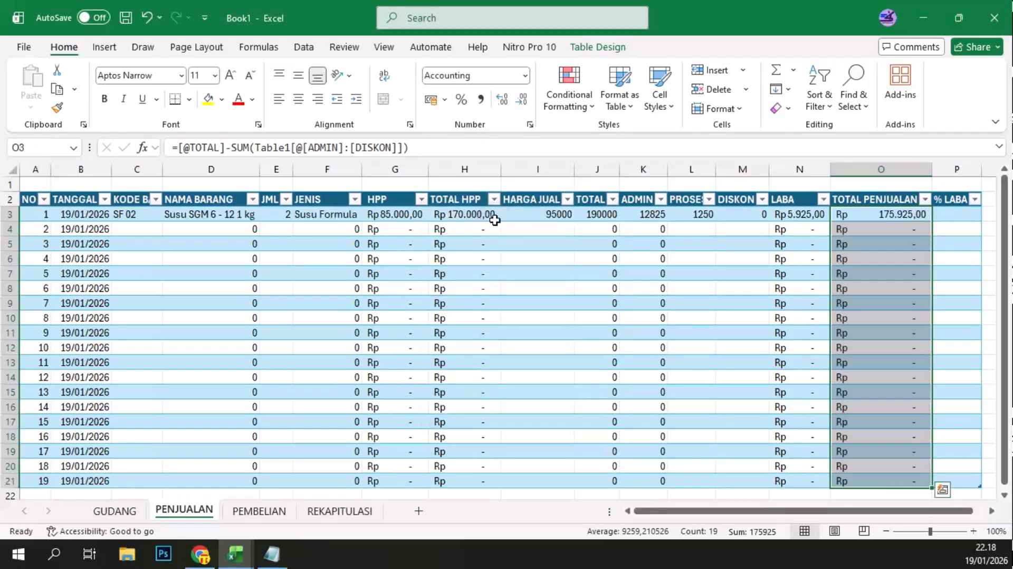
pyautogui.click(960, 210)
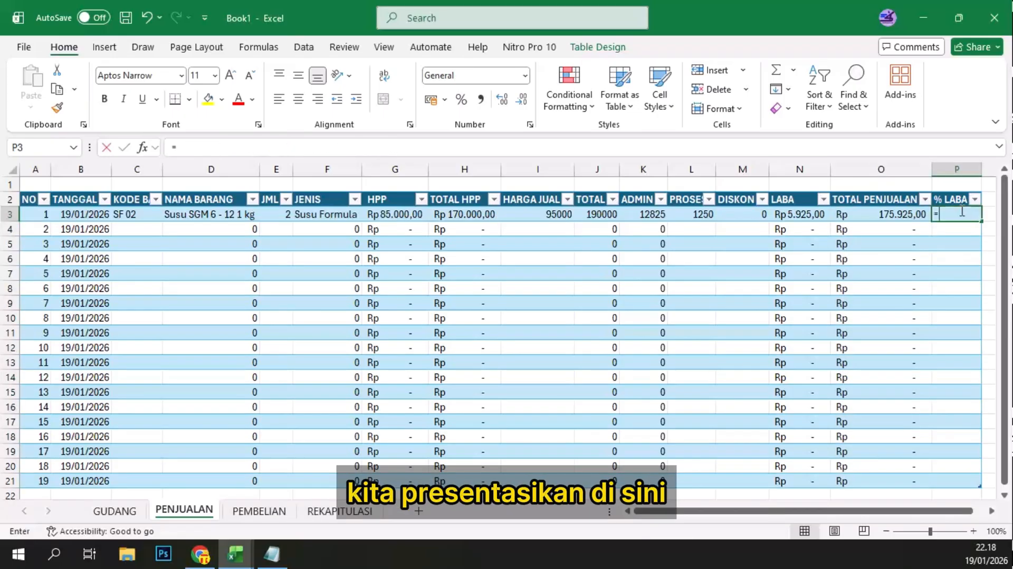
pyautogui.click(804, 213)
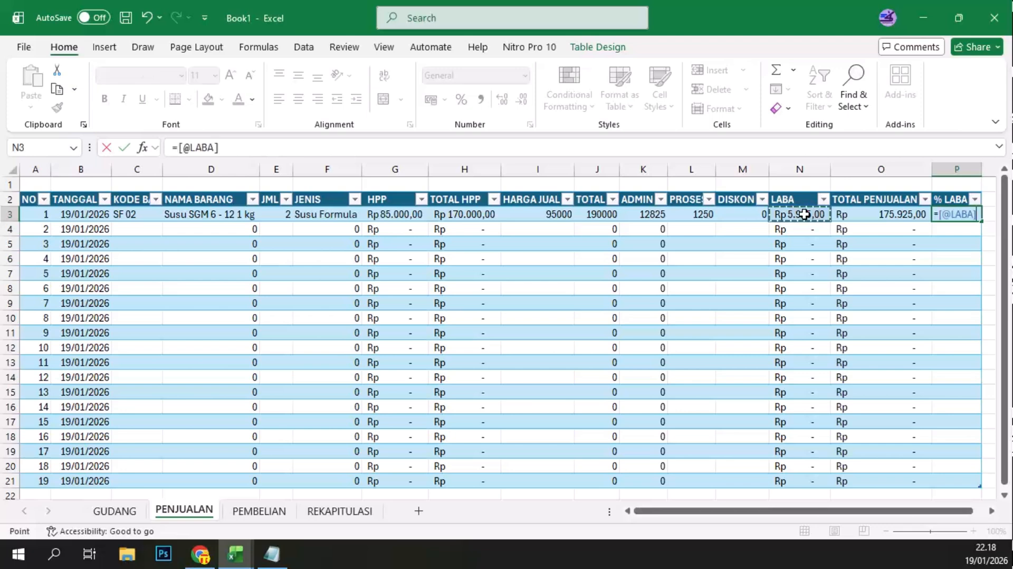
pyautogui.write('/')
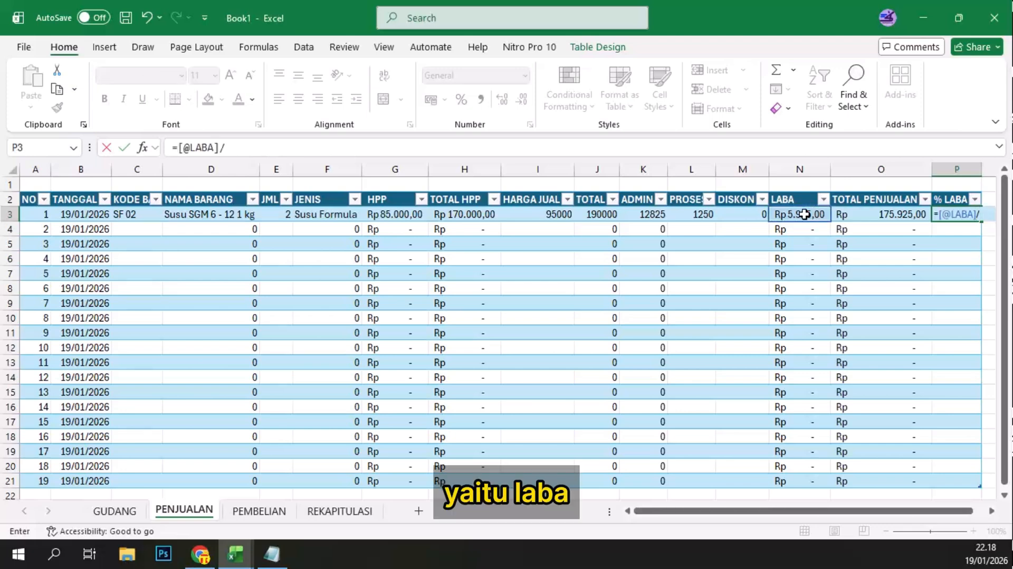
pyautogui.click(538, 215)
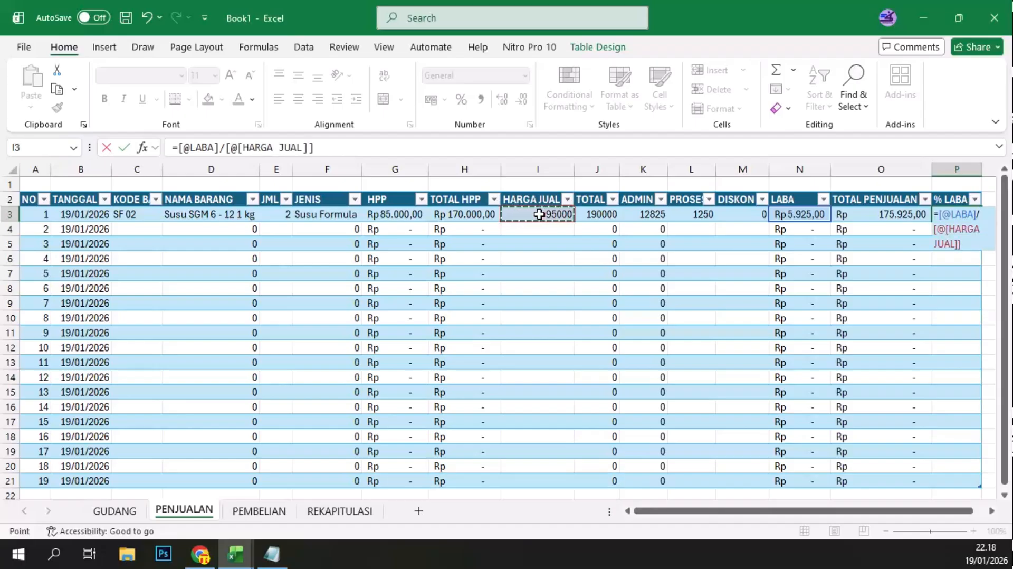
pyautogui.hotkey('ctrl', 'Return')
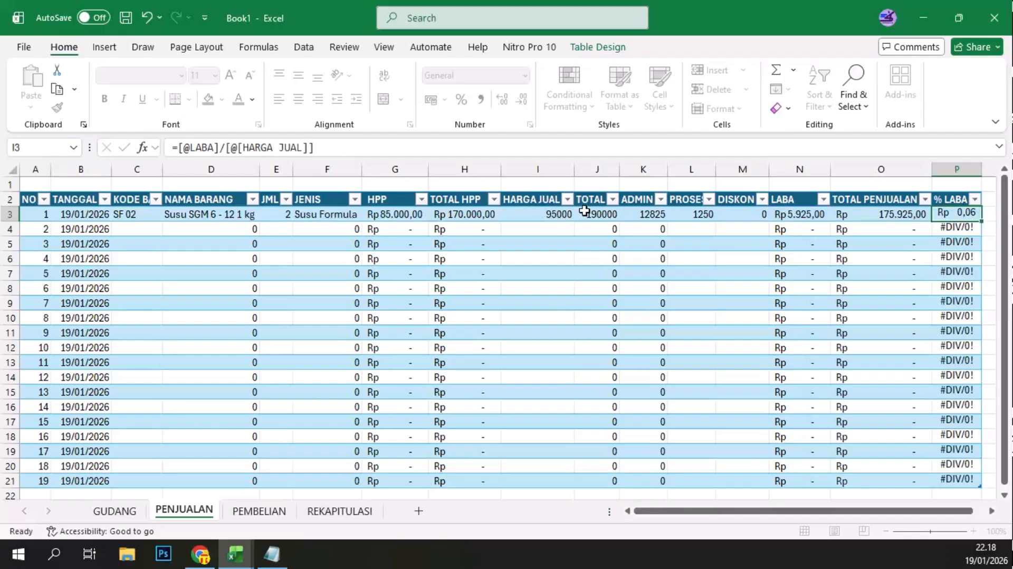
# Step: Format the % LABA cells P3 to P21 as Percentage
pyautogui.click(956, 230)
pyautogui.click(948, 217)
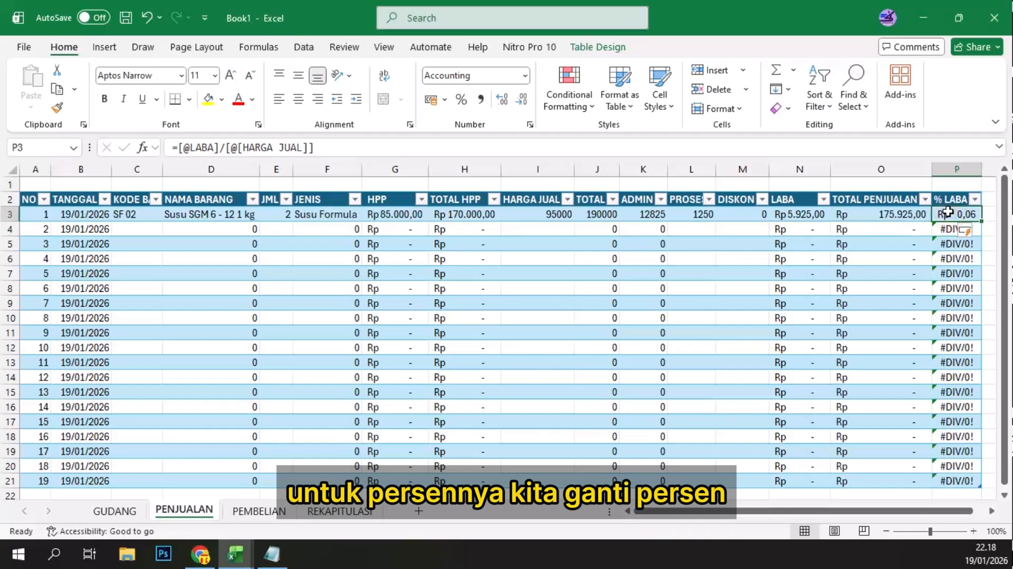
pyautogui.click(527, 77)
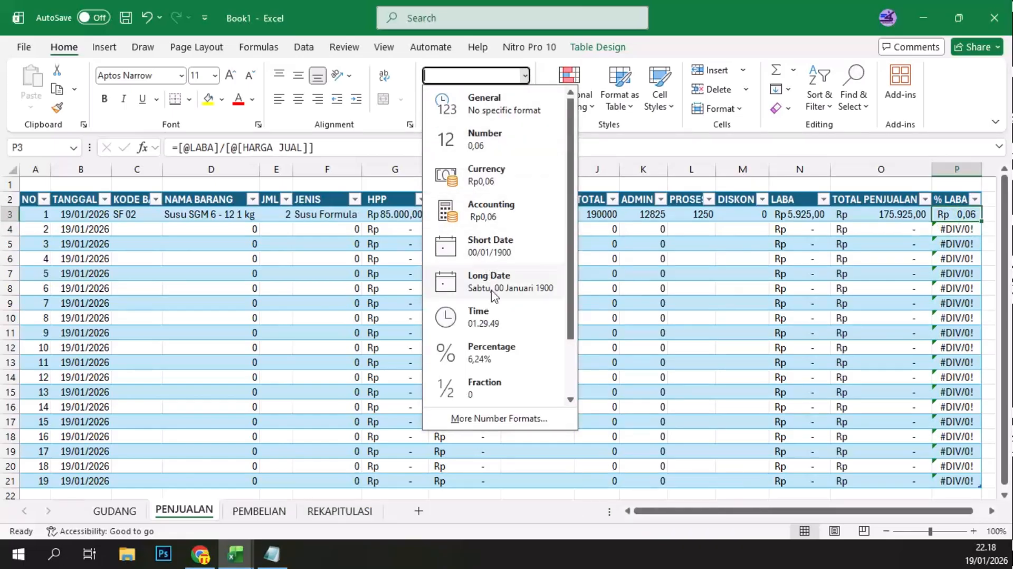
pyautogui.click(482, 353)
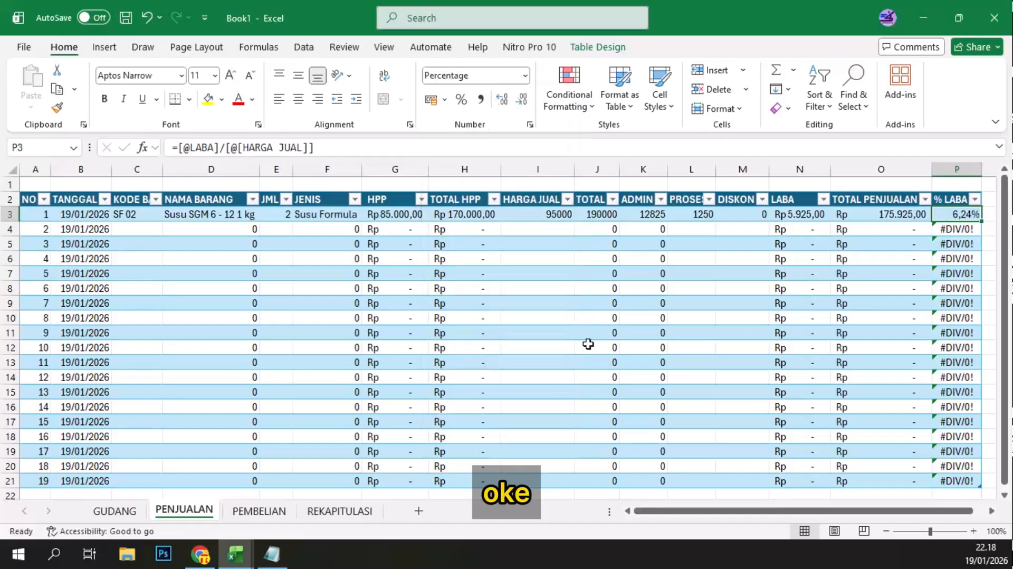
pyautogui.keyDown('shift'); pyautogui.click(957, 477); pyautogui.keyUp('shift')
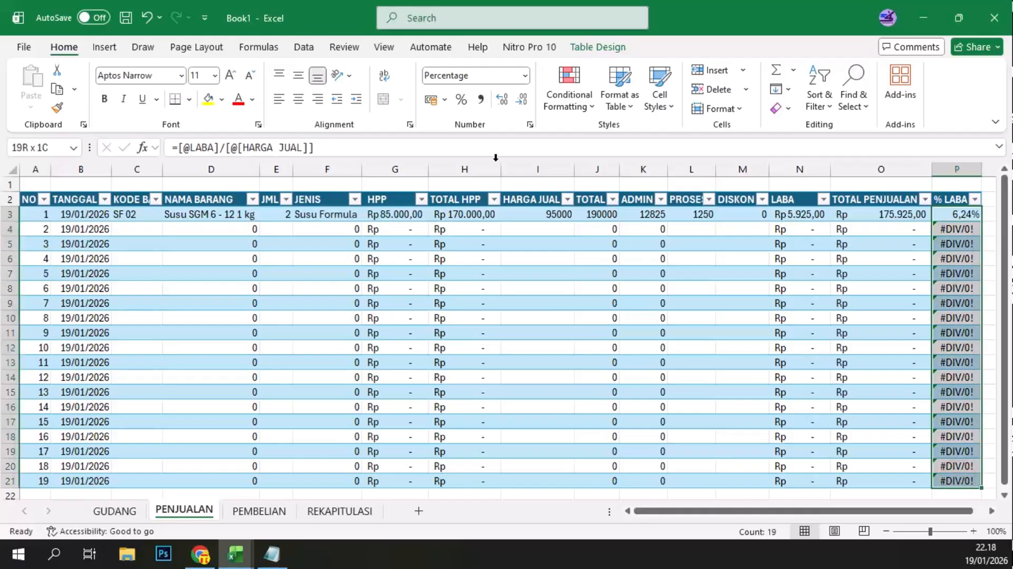
pyautogui.click(528, 69)
pyautogui.click(521, 77)
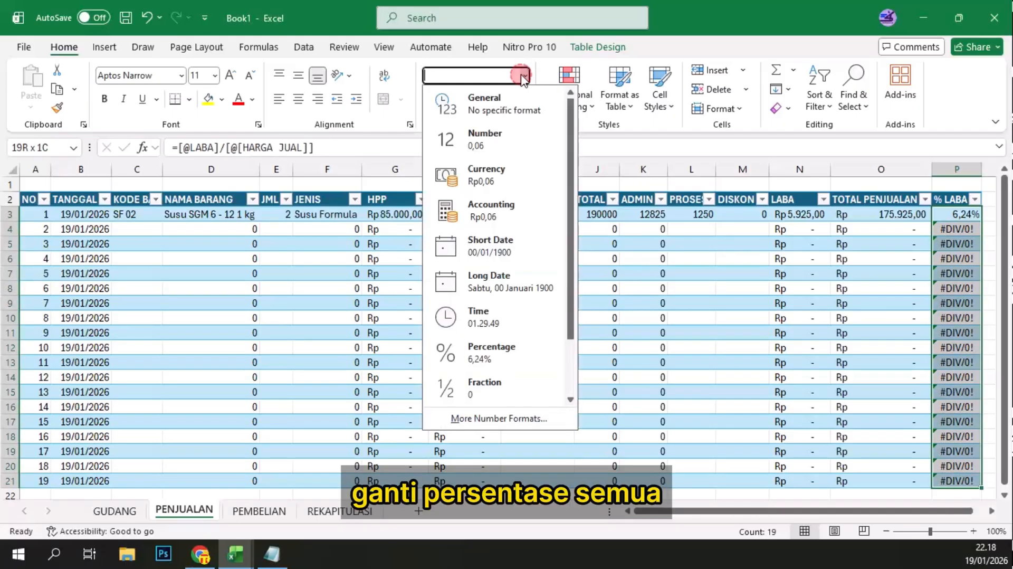
pyautogui.click(525, 76)
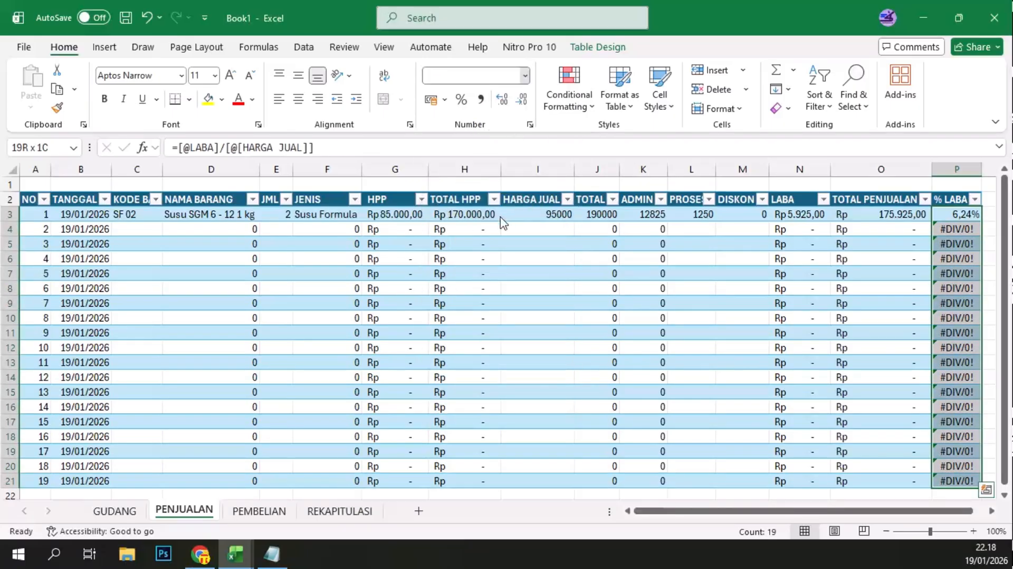
pyautogui.click(484, 358)
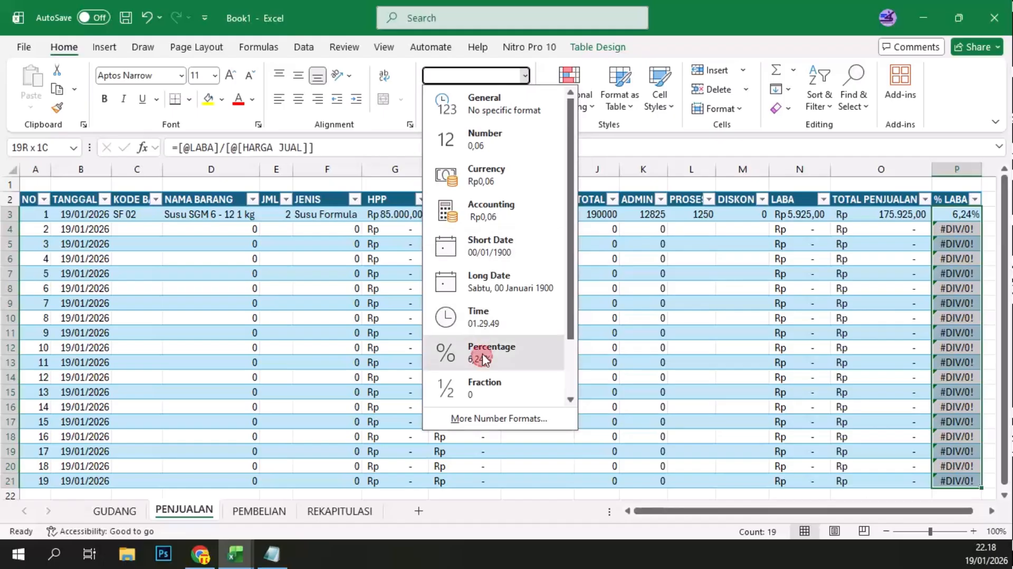
pyautogui.click(958, 229)
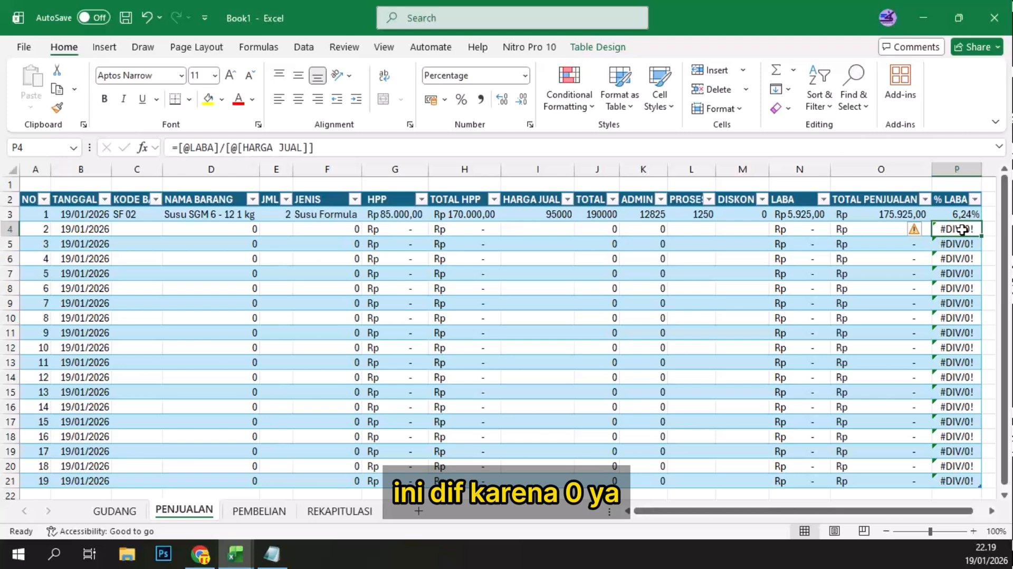
# Step: Format the HARGA JUAL through DISKON cells, I3 to M21, as Accounting in rupiah
pyautogui.click(596, 214)
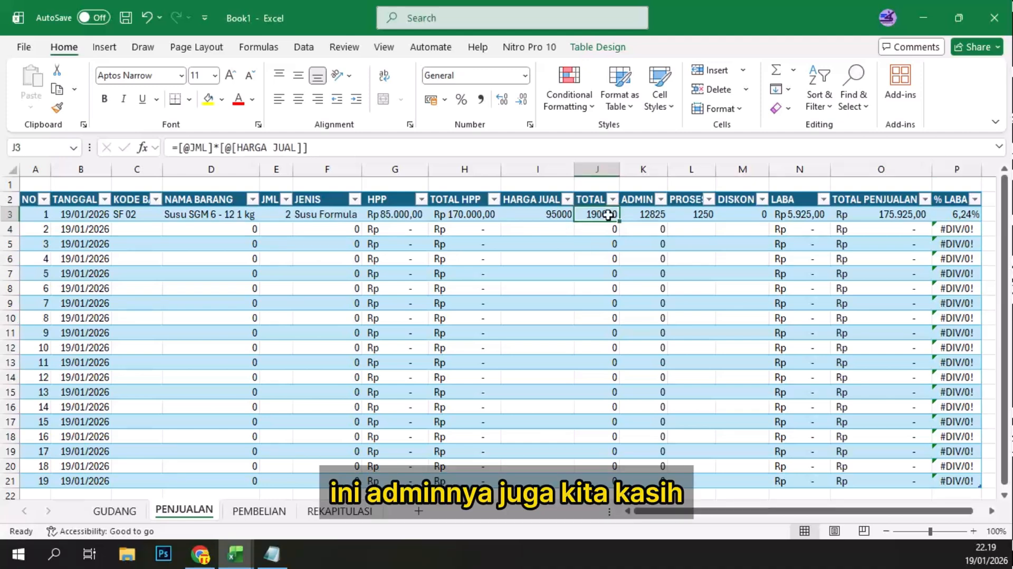
pyautogui.moveTo(535, 214); pyautogui.dragTo(733, 362)
pyautogui.scroll(-2, 737, 372)
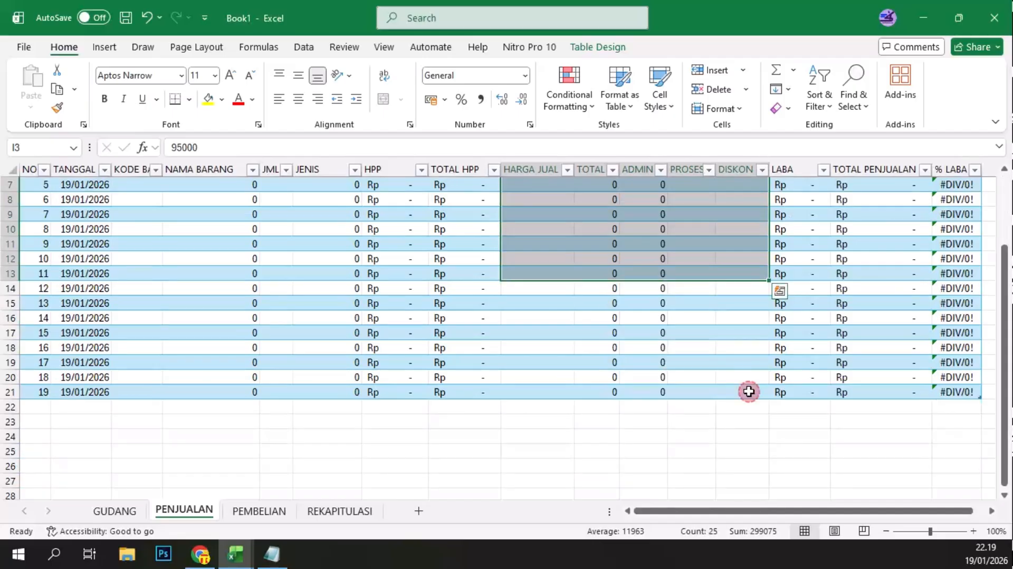
pyautogui.keyDown('shift'); pyautogui.click(746, 390); pyautogui.keyUp('shift')
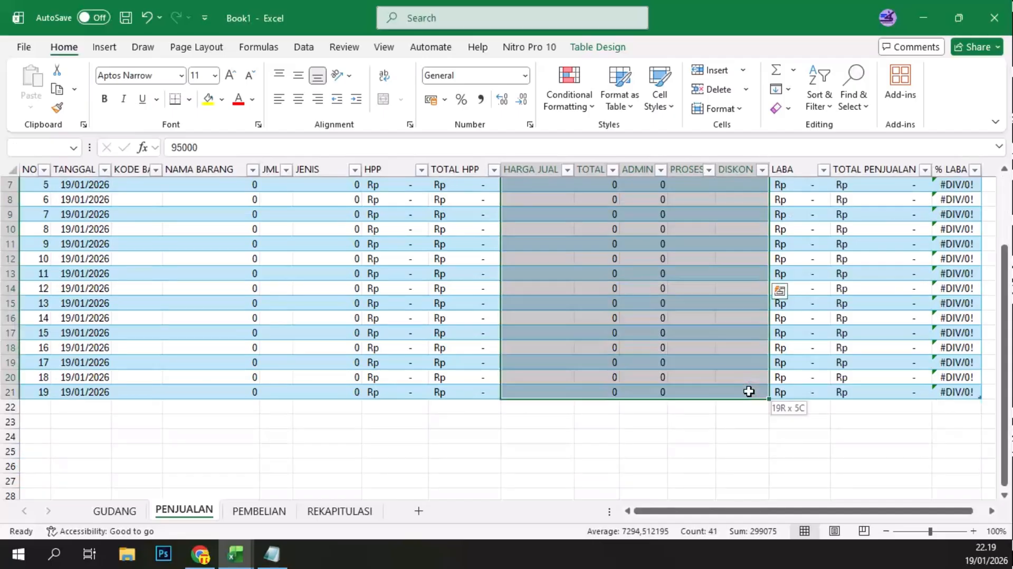
pyautogui.click(525, 75)
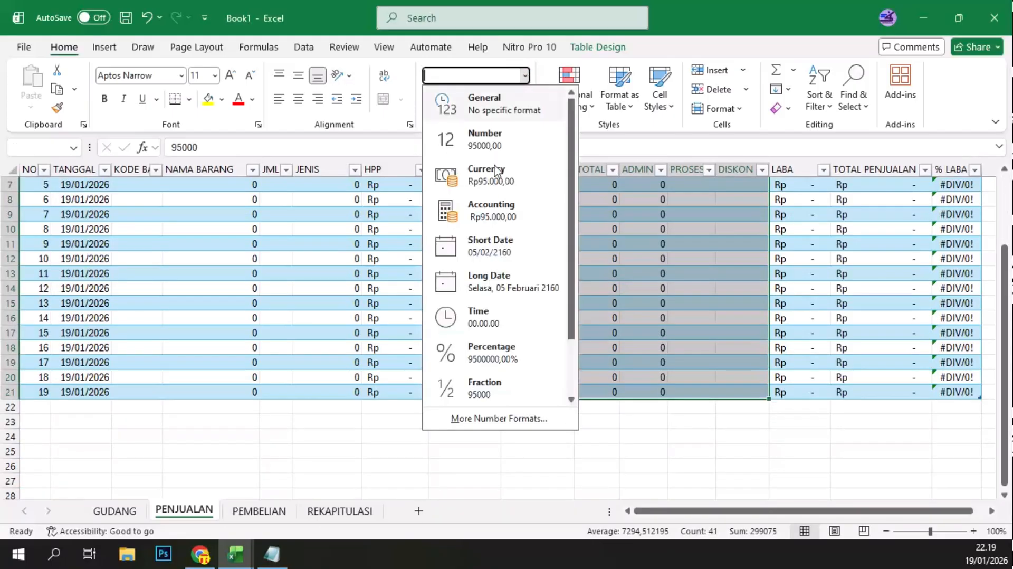
pyautogui.click(490, 210)
# Step: Widen the TOTAL, ADMIN and PROSES columns to fit their rupiah amounts
pyautogui.scroll(2, 580, 201)
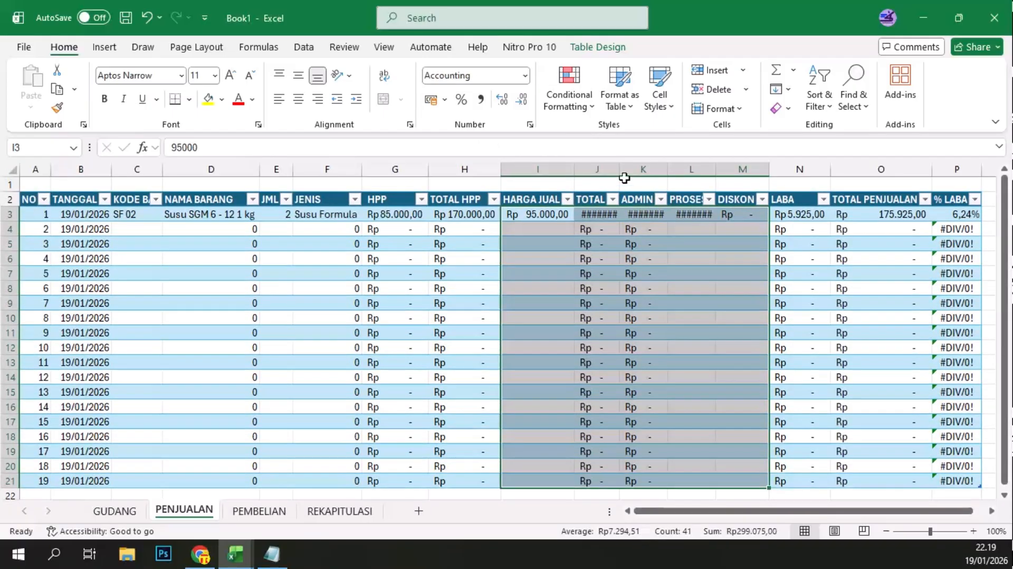
pyautogui.moveTo(620, 171); pyautogui.dragTo(618, 170)
pyautogui.doubleClick(619, 170)
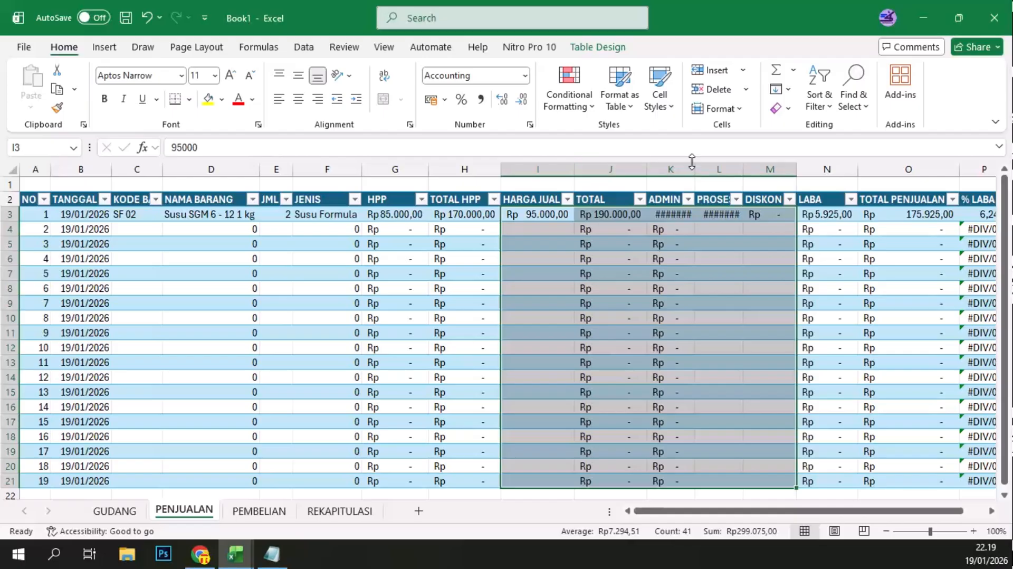
pyautogui.moveTo(693, 169); pyautogui.dragTo(760, 171)
pyautogui.doubleClick(760, 169)
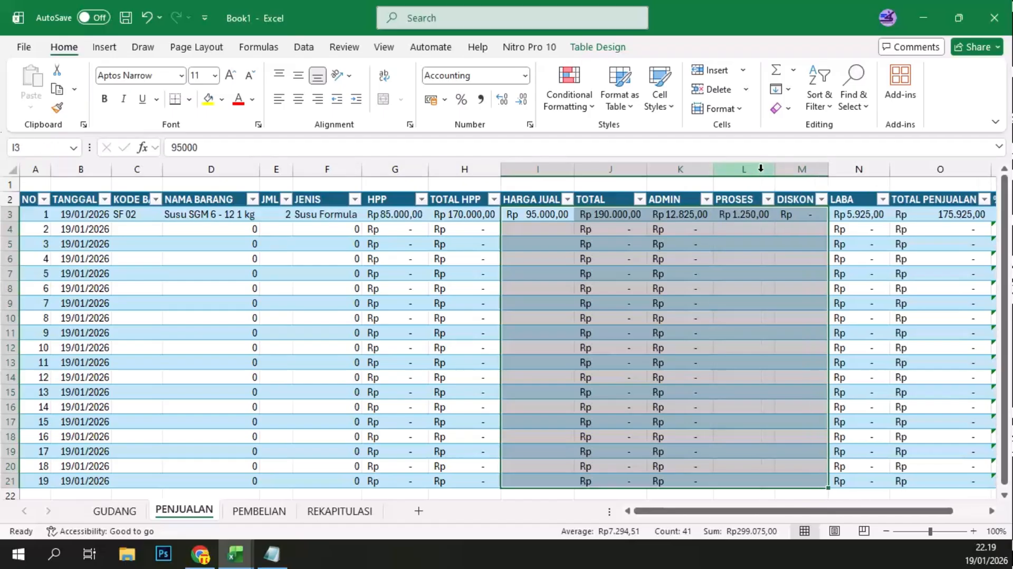
pyautogui.click(779, 274)
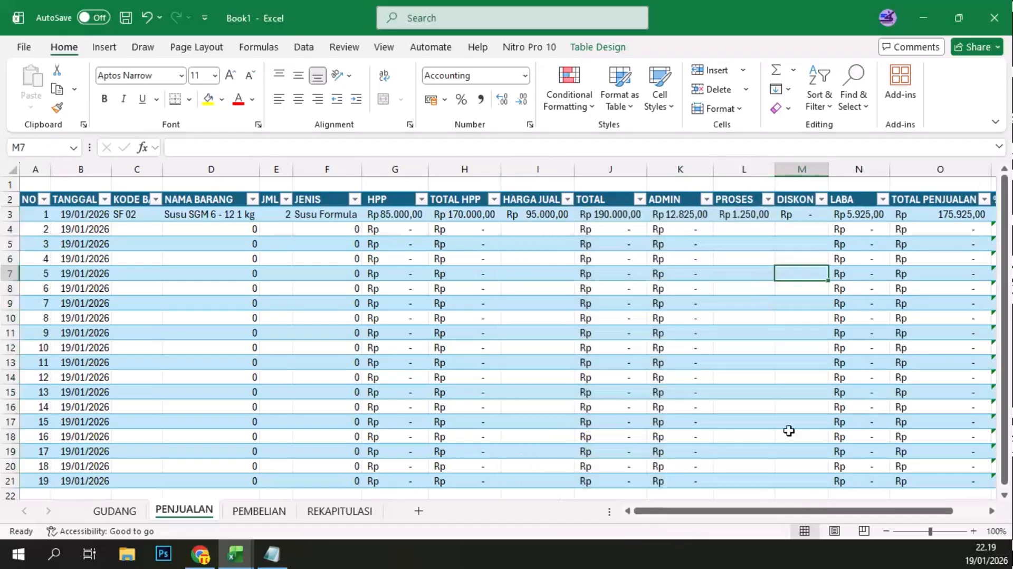
# Step: Record the second sale in row 4 with KODE BARANG PK 03 and a JML of 3
pyautogui.click(887, 531)
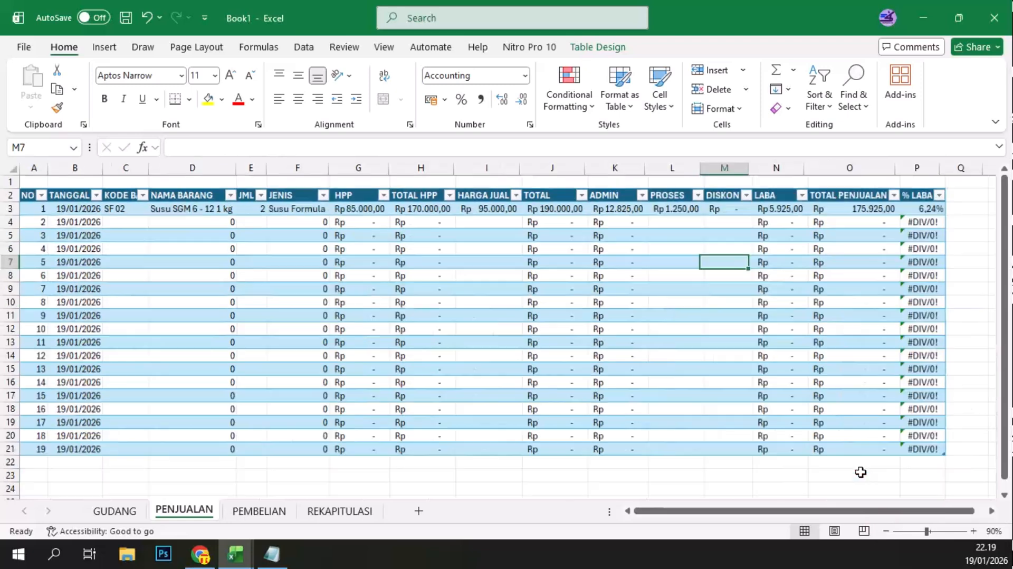
pyautogui.click(161, 250)
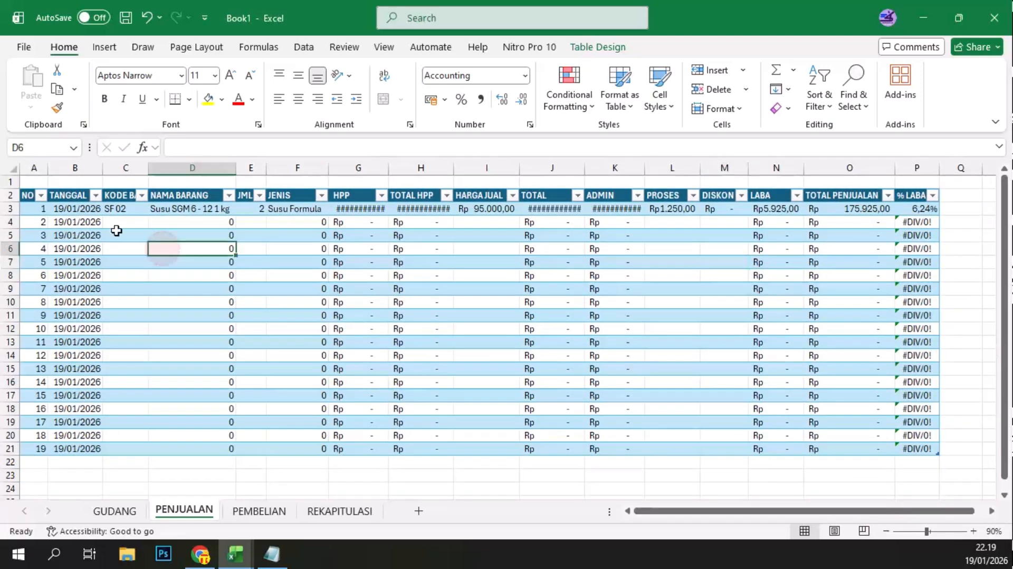
pyautogui.click(119, 217)
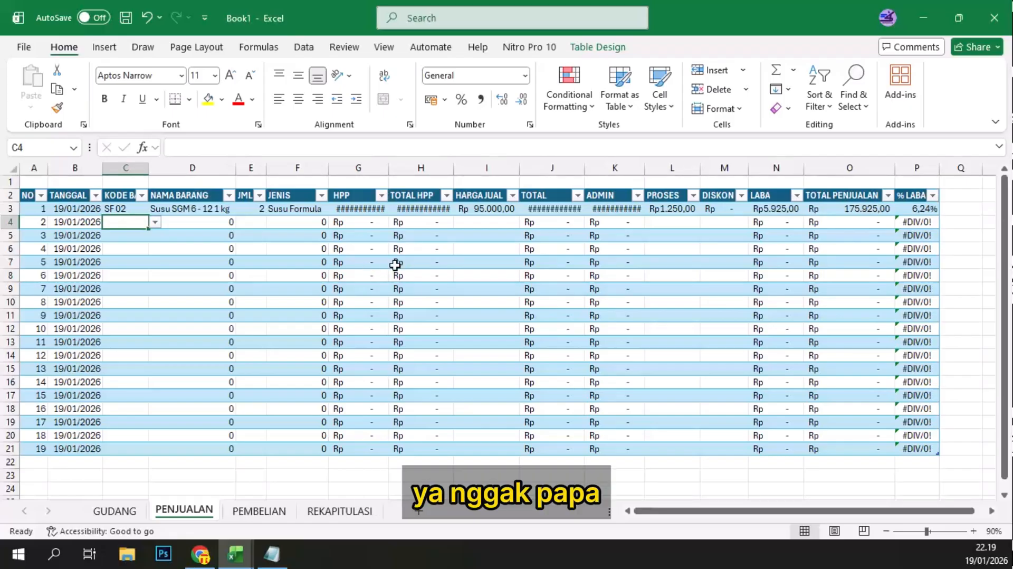
pyautogui.scroll(1, 393, 265)
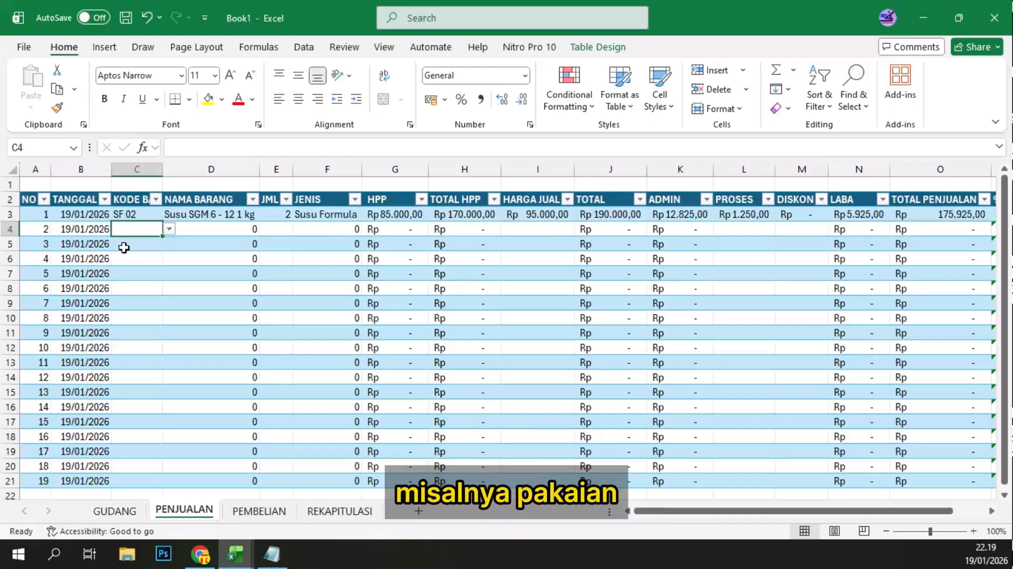
pyautogui.write('P')
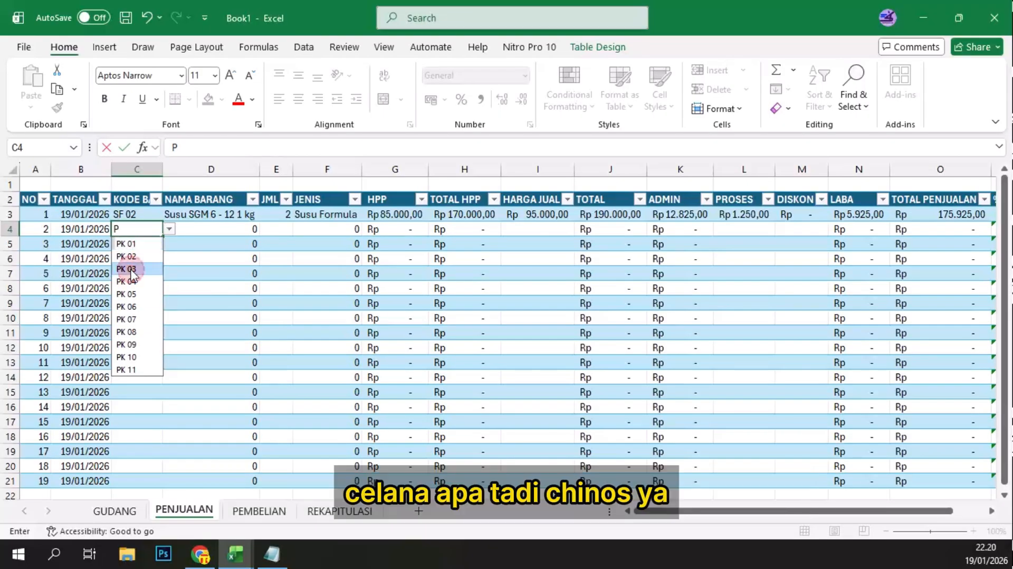
pyautogui.click(131, 269)
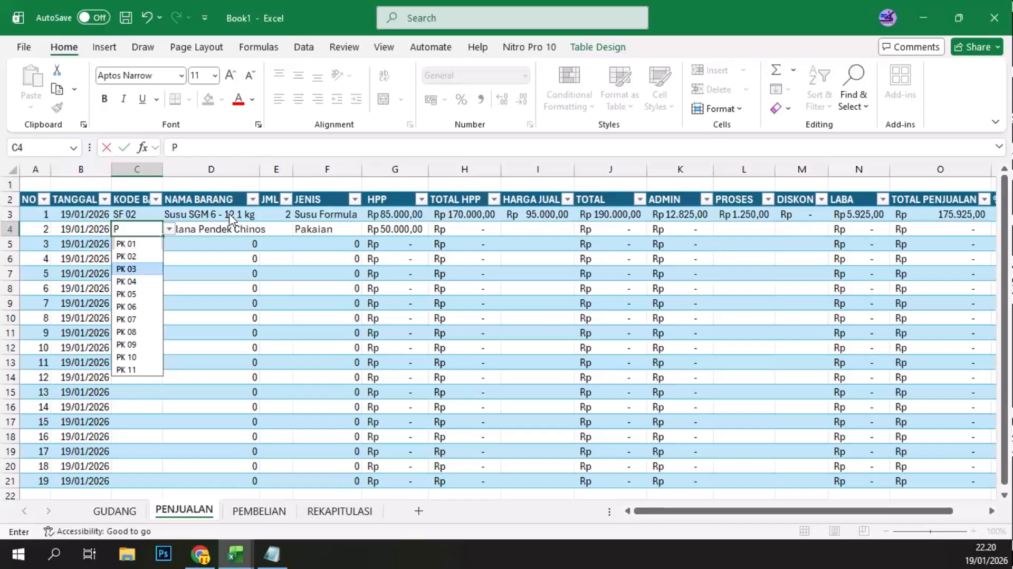
pyautogui.click(283, 228)
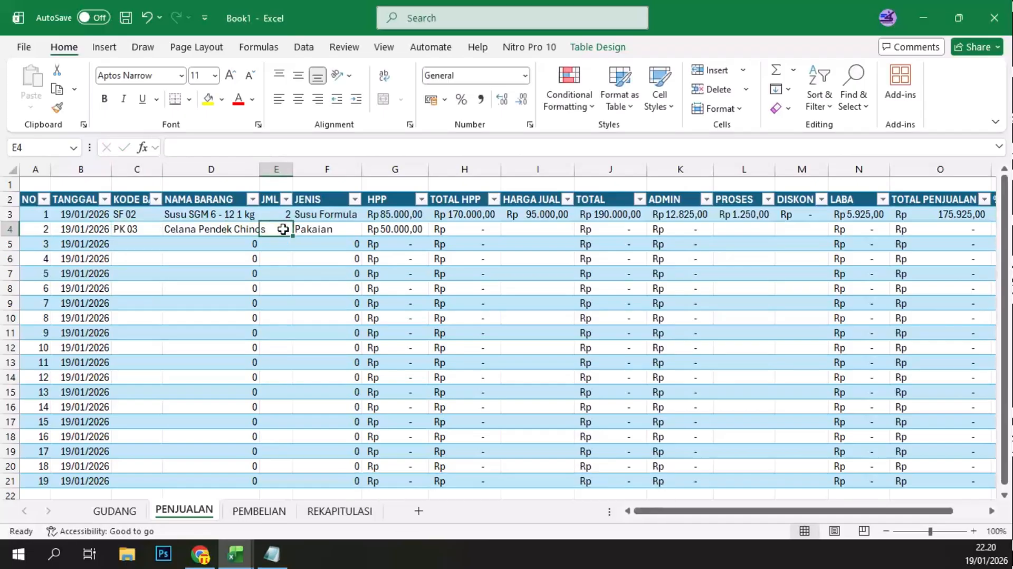
pyautogui.write('3')
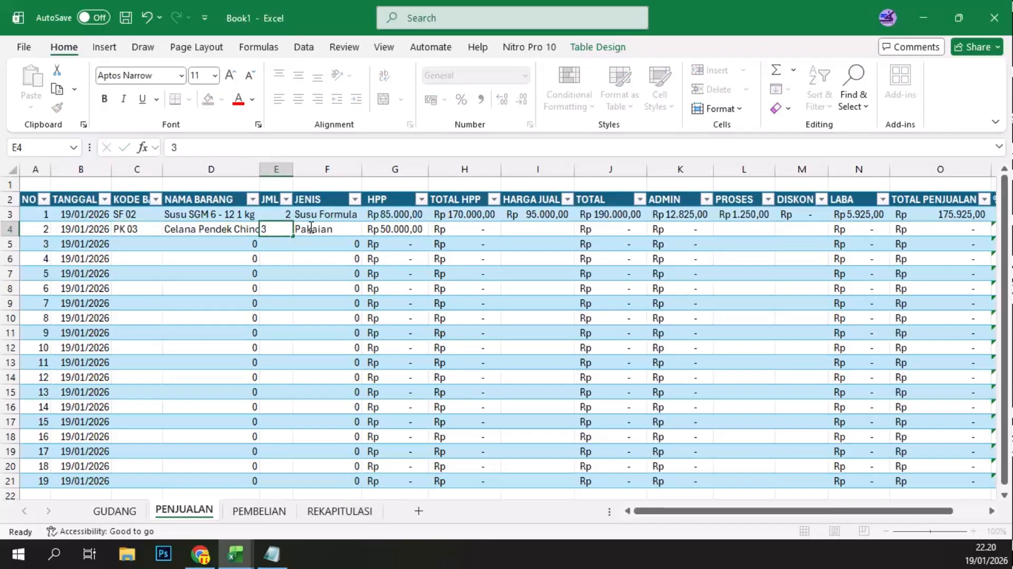
pyautogui.click(312, 227)
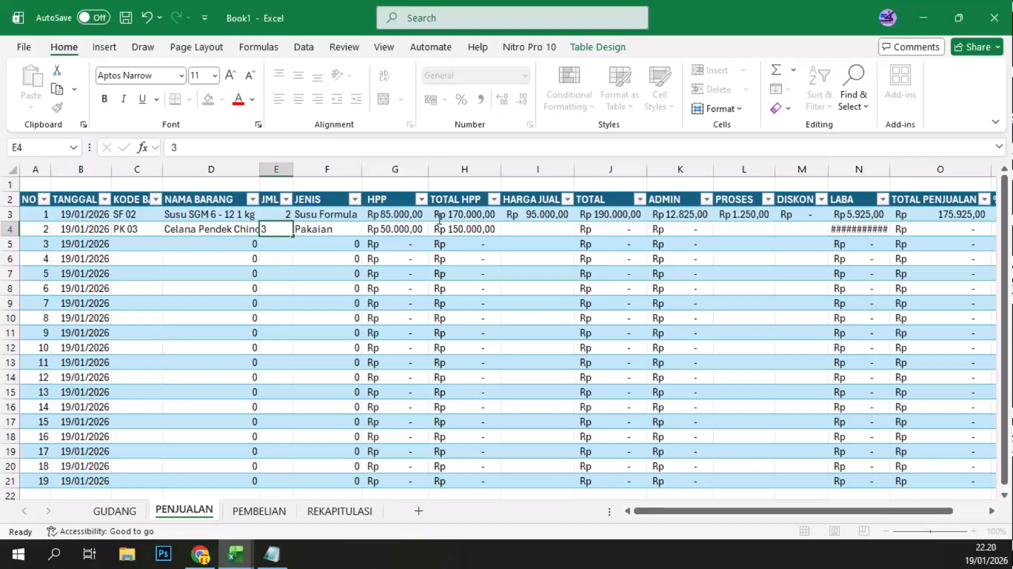
# Step: Set the second sale's HARGA JUAL to 75000 and widen the LABA column to fit its amounts
pyautogui.click(523, 228)
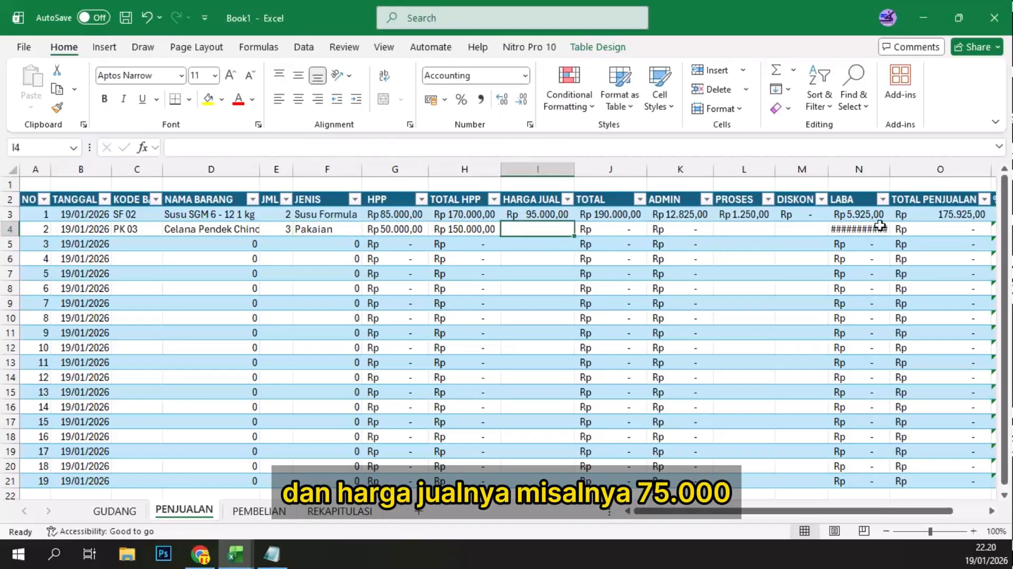
pyautogui.write('75000')
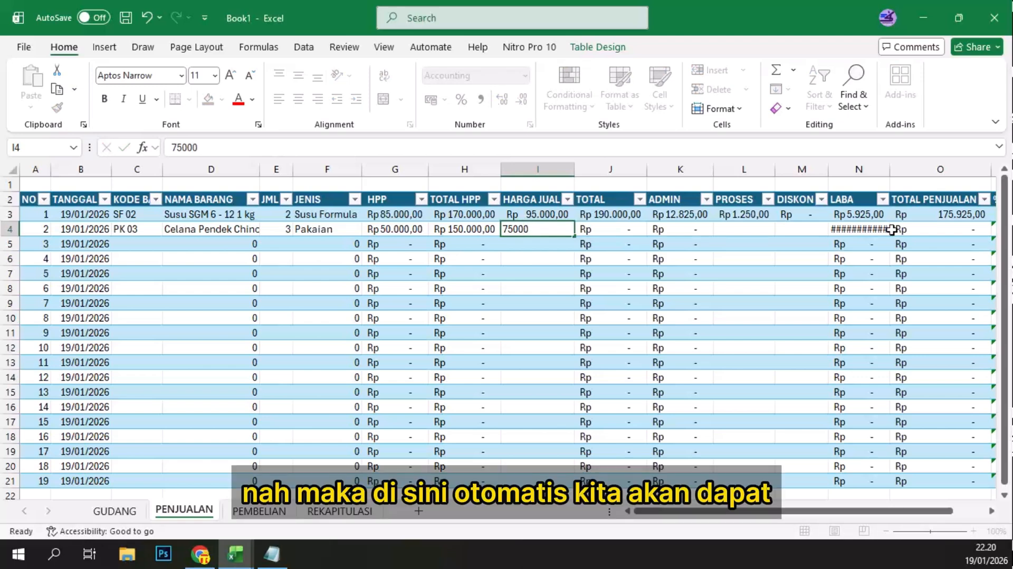
pyautogui.press('Return')
pyautogui.moveTo(889, 173); pyautogui.dragTo(894, 173)
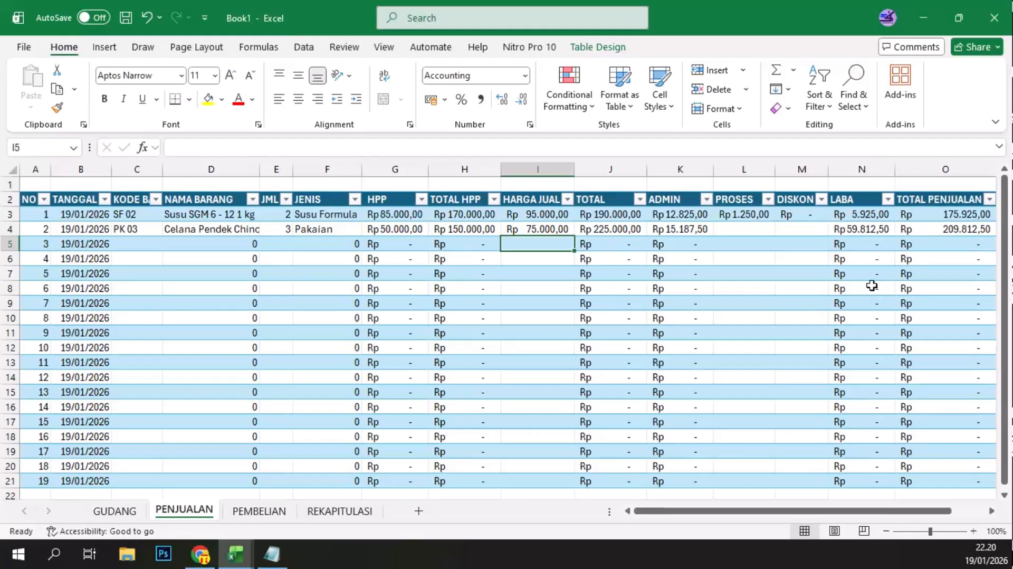
# Step: Re-enter the PROSES fee in L3 as 1250 and enter 1250 for the second sale in L4
pyautogui.click(730, 227)
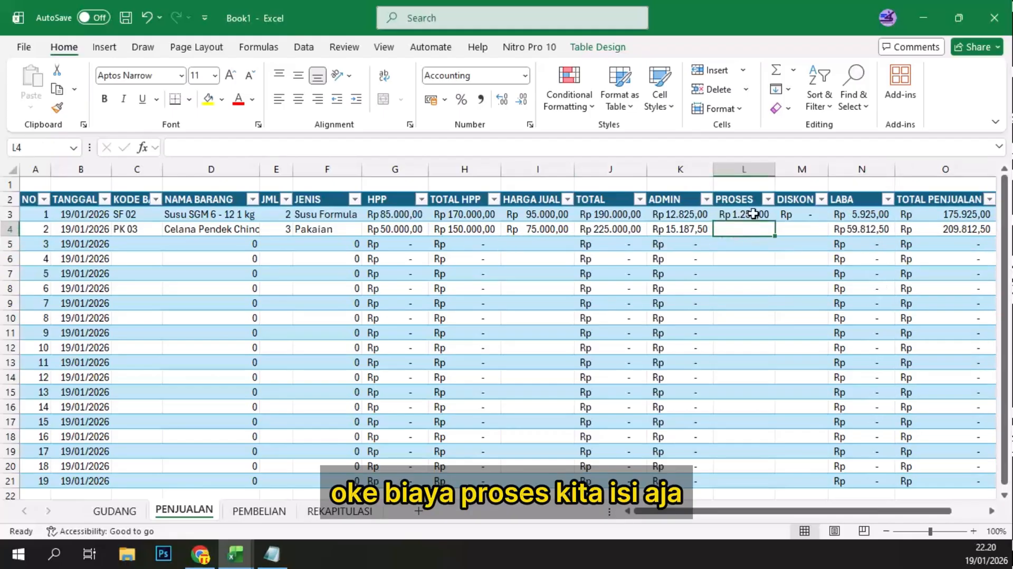
pyautogui.click(754, 214)
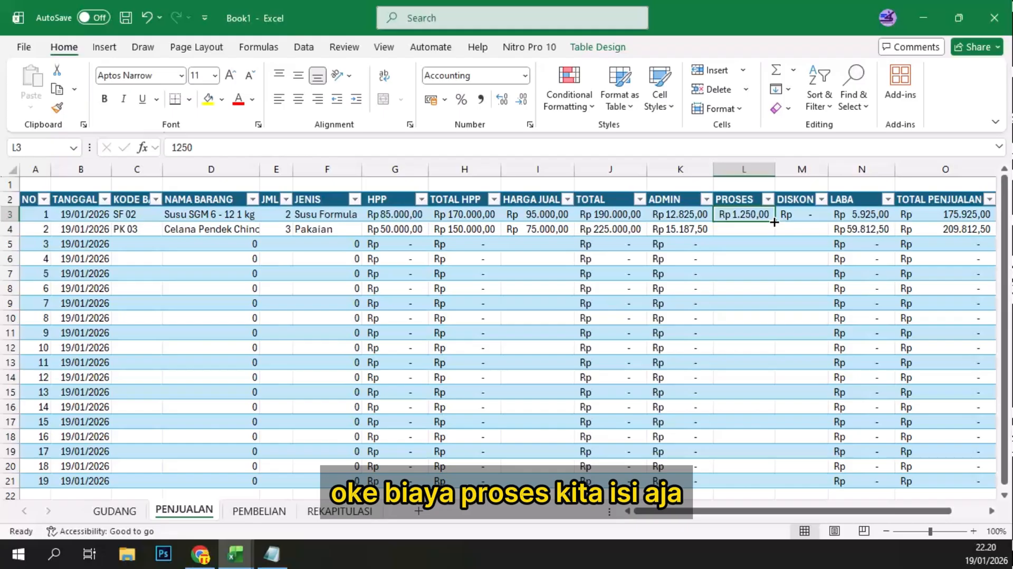
pyautogui.press('BackSpace')
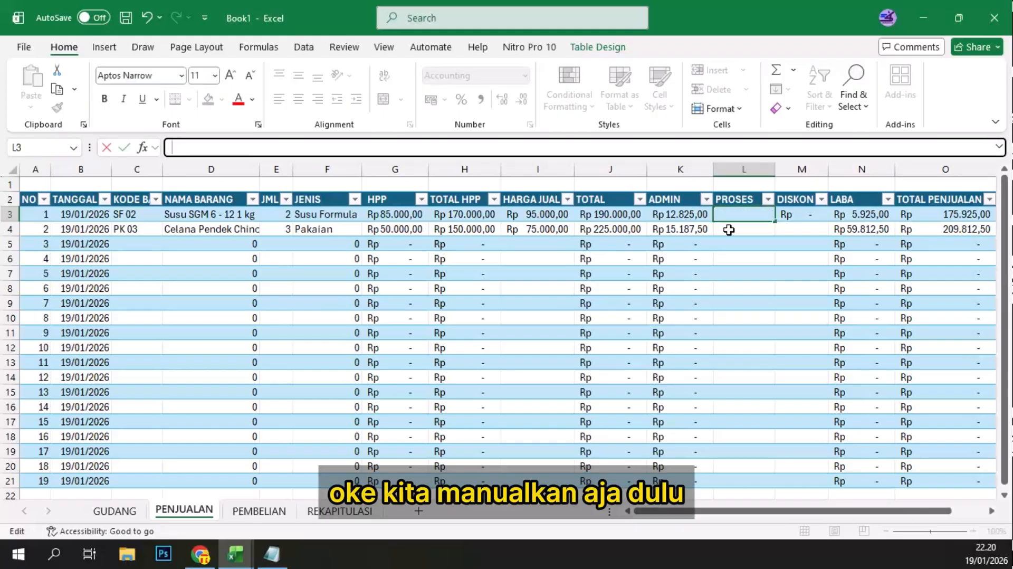
pyautogui.click(730, 230)
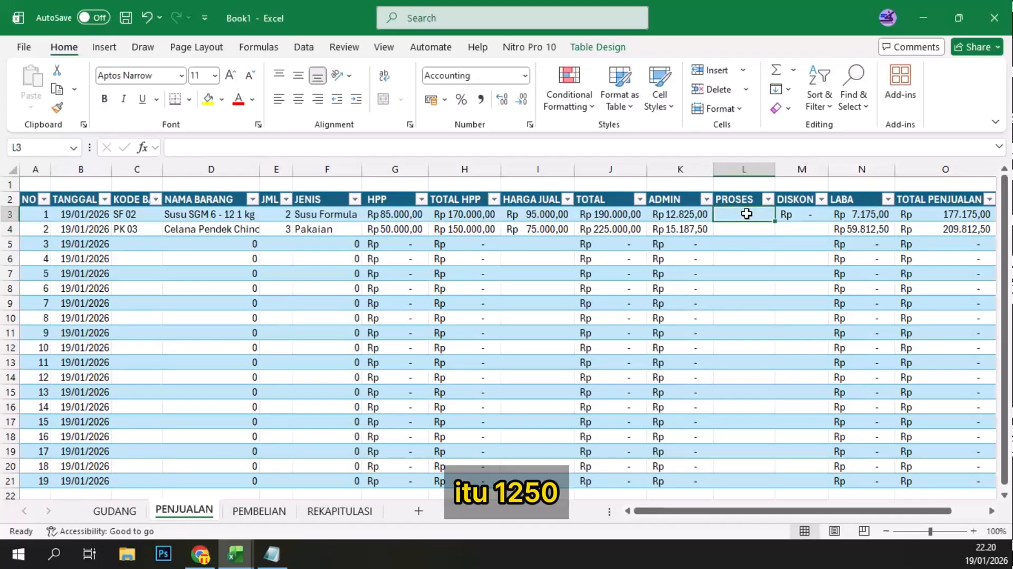
pyautogui.write('1250')
pyautogui.click(793, 224)
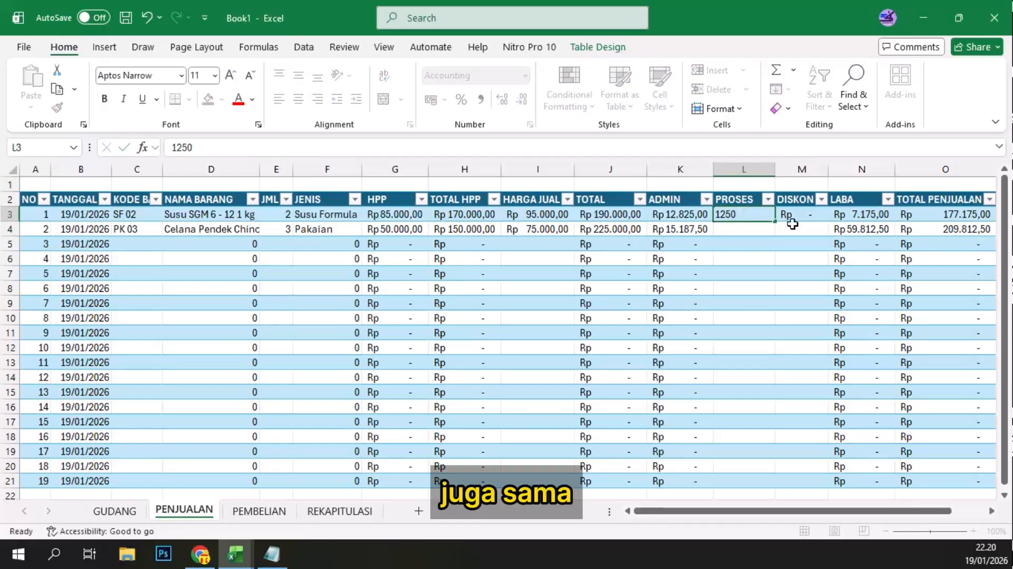
pyautogui.press('Return')
pyautogui.write('1250')
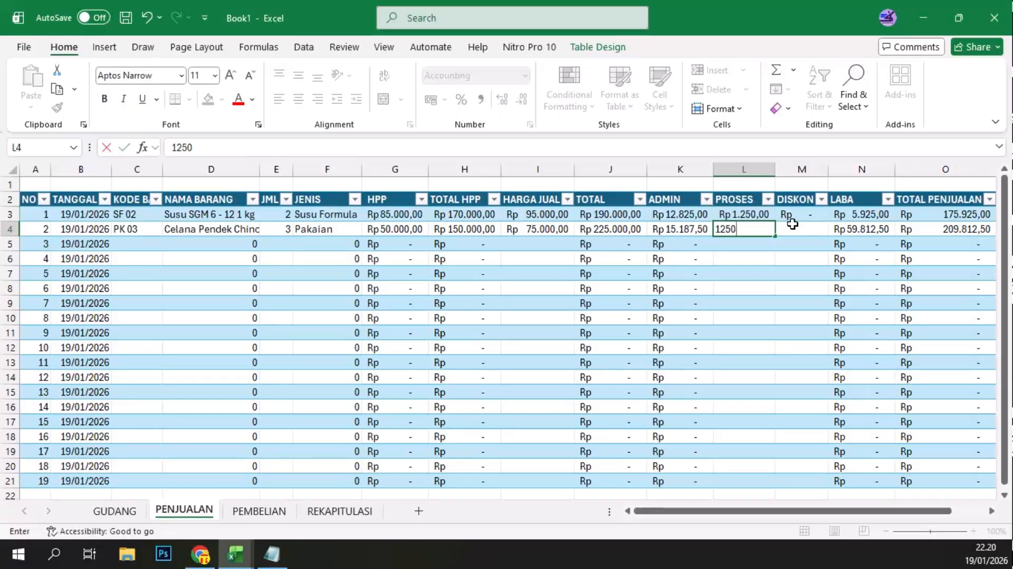
pyautogui.press('Return')
pyautogui.click(736, 231)
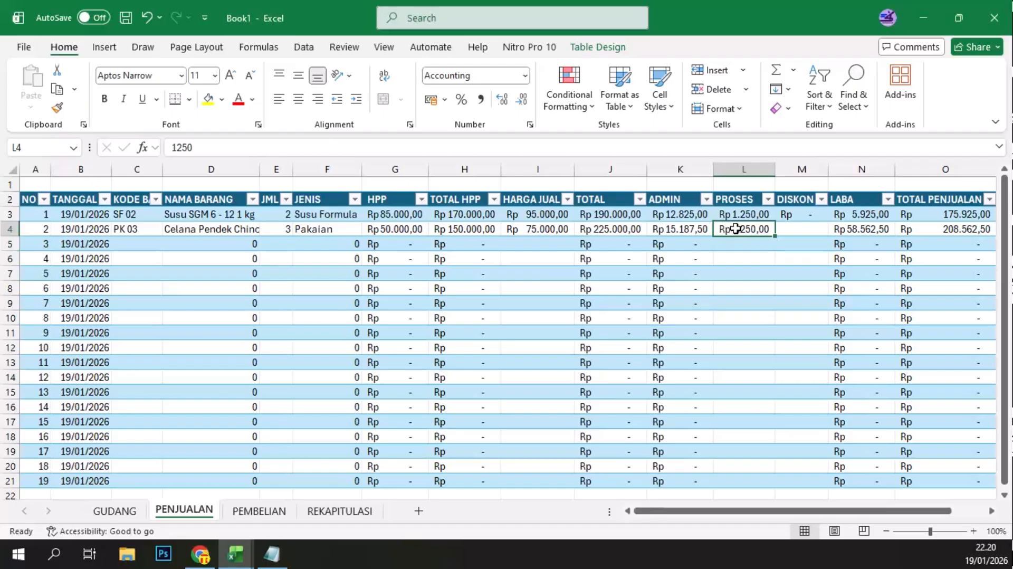
pyautogui.click(547, 230)
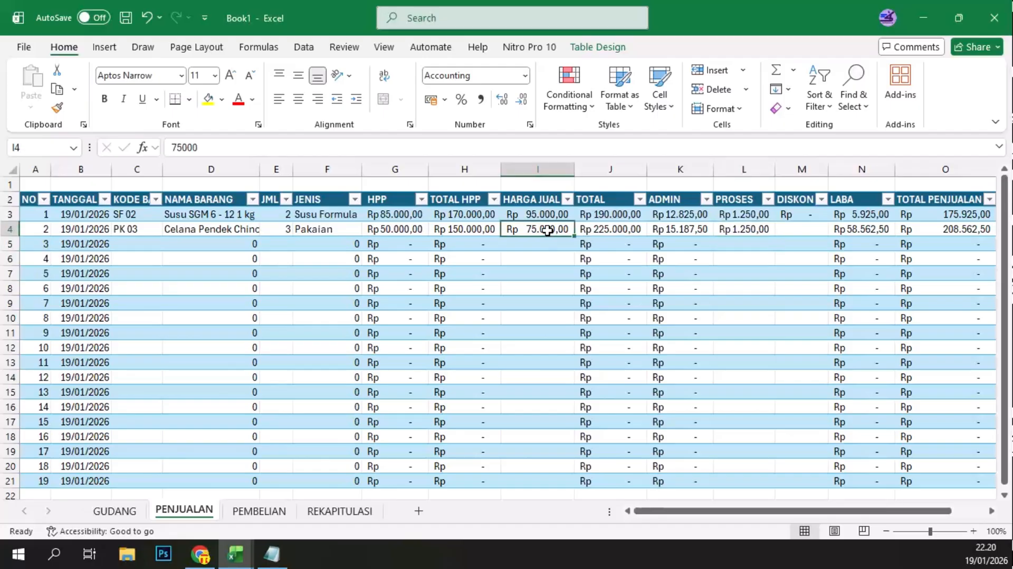
pyautogui.click(696, 230)
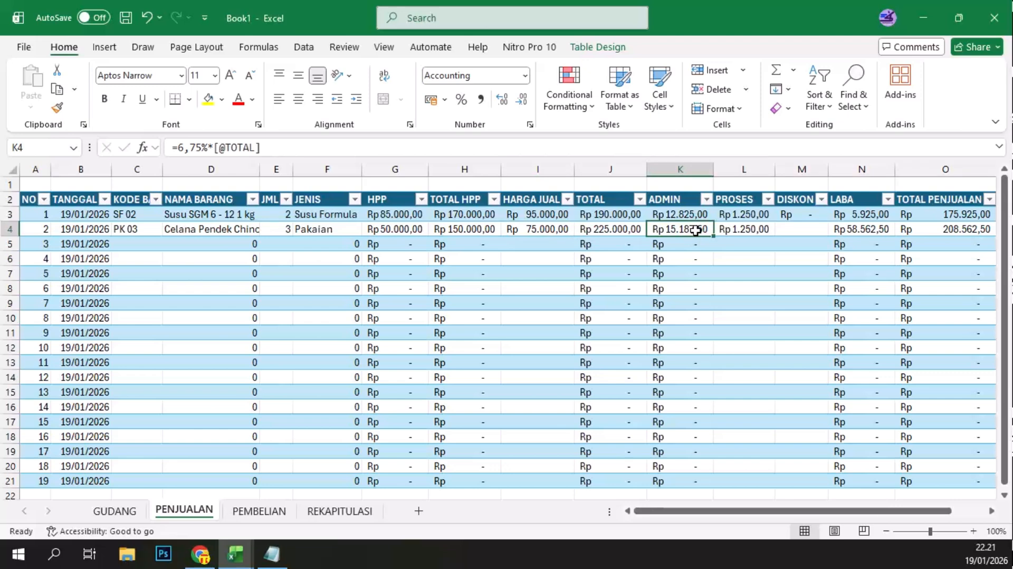
pyautogui.click(885, 232)
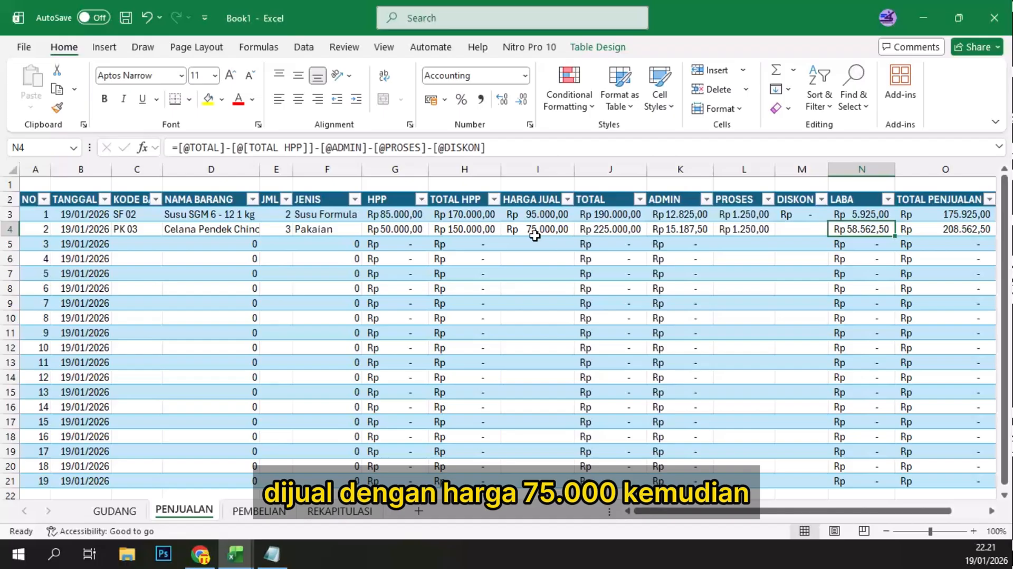
pyautogui.click(685, 229)
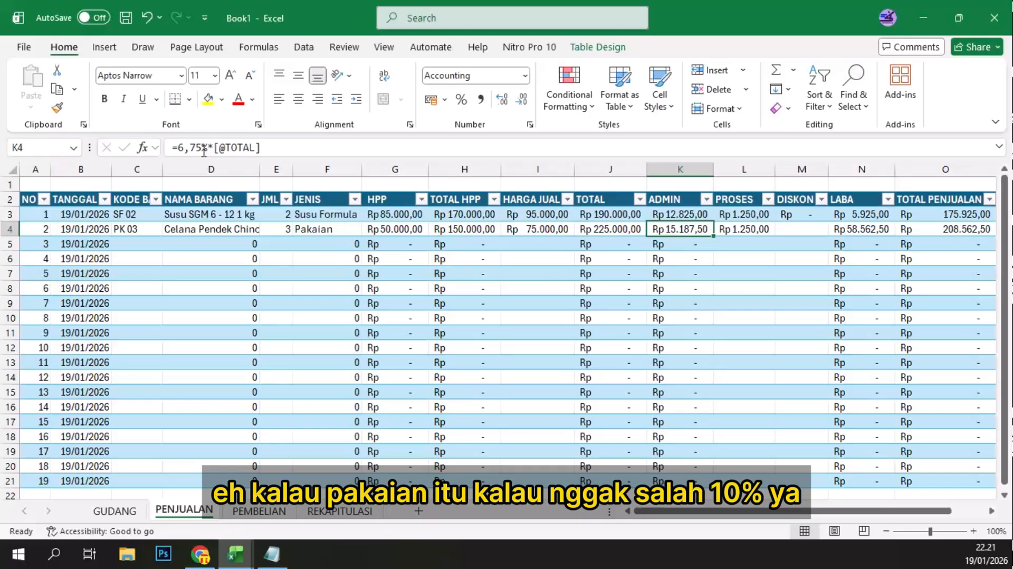
pyautogui.click(180, 147)
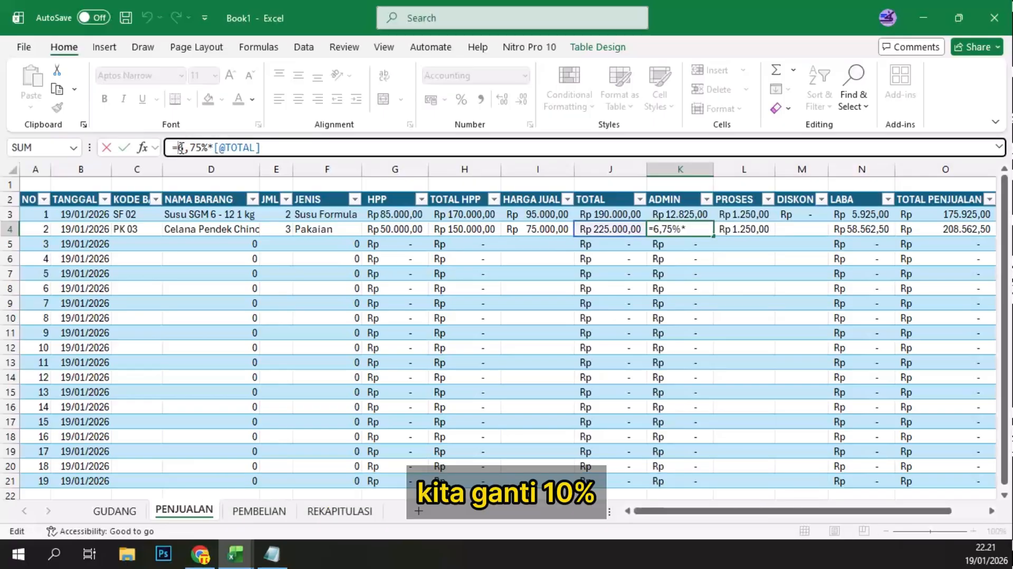
pyautogui.press('Delete')
pyautogui.press('Delete')
pyautogui.press('Delete')
pyautogui.press('Delete')
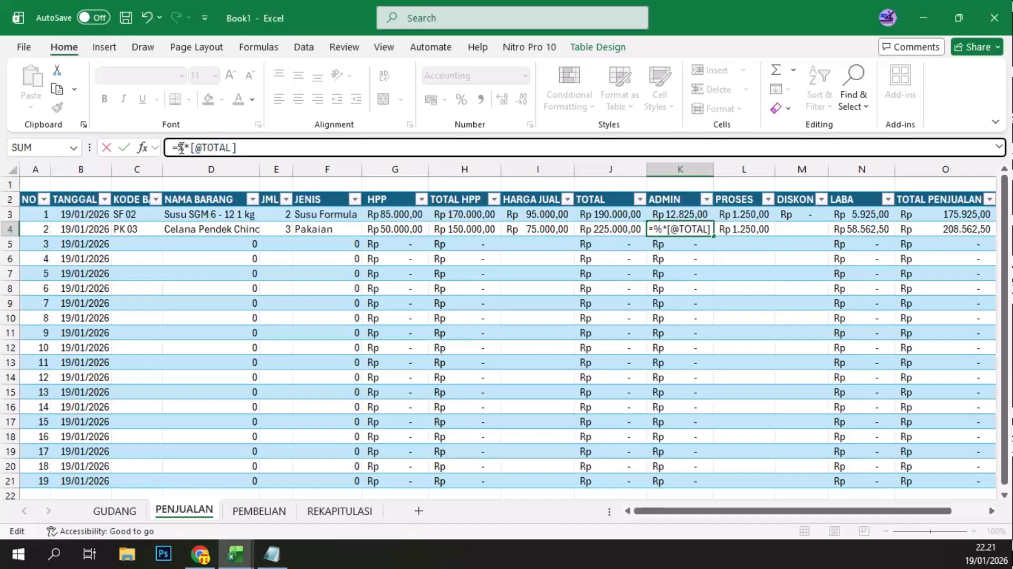
pyautogui.write('10')
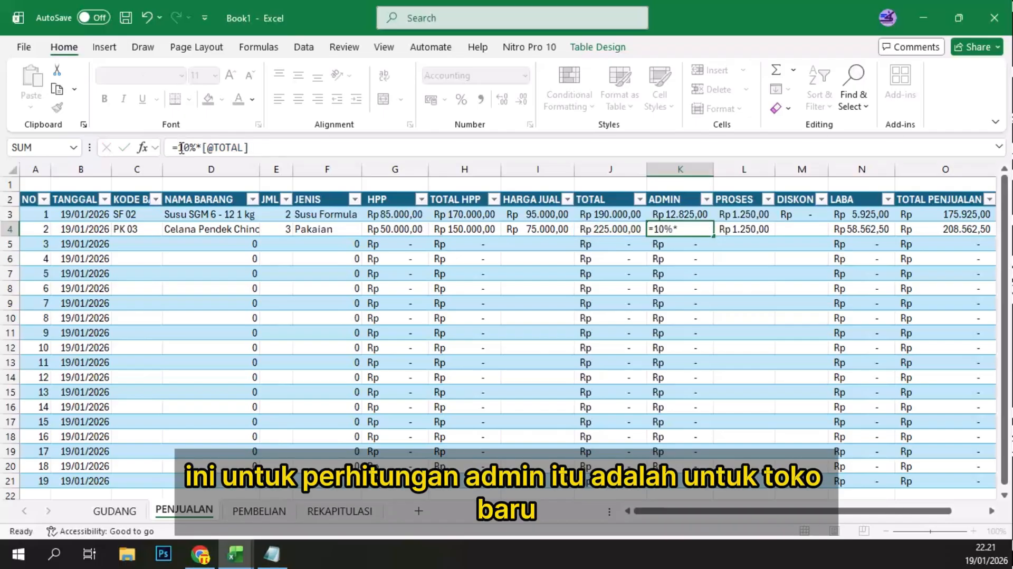
pyautogui.press('Return')
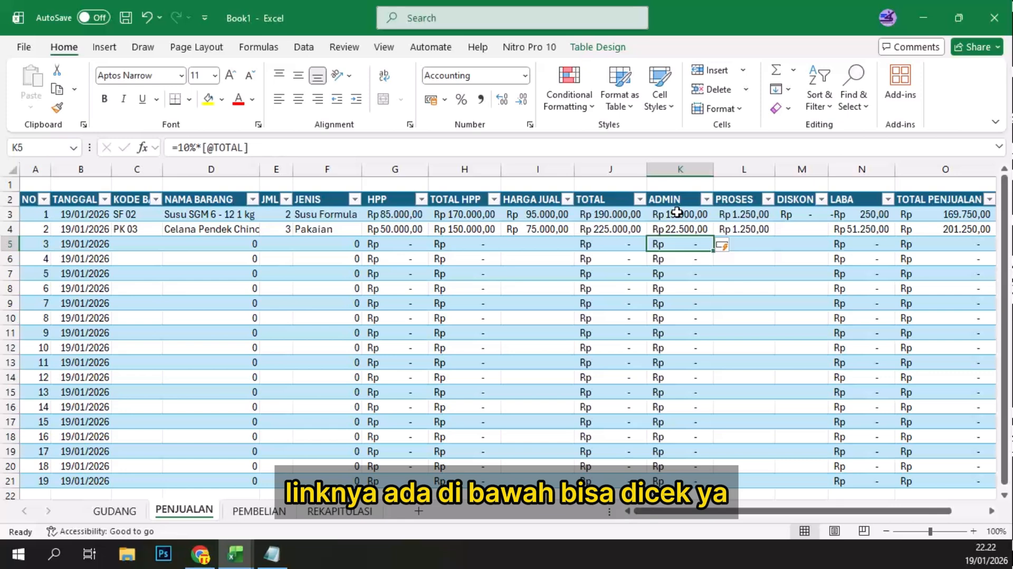
# Step: Examine GUDANG's STOK KELUAR and STOK AKHIR for SF 02 and PK 03 against the quantities sold in PENJUALAN
pyautogui.click(801, 232)
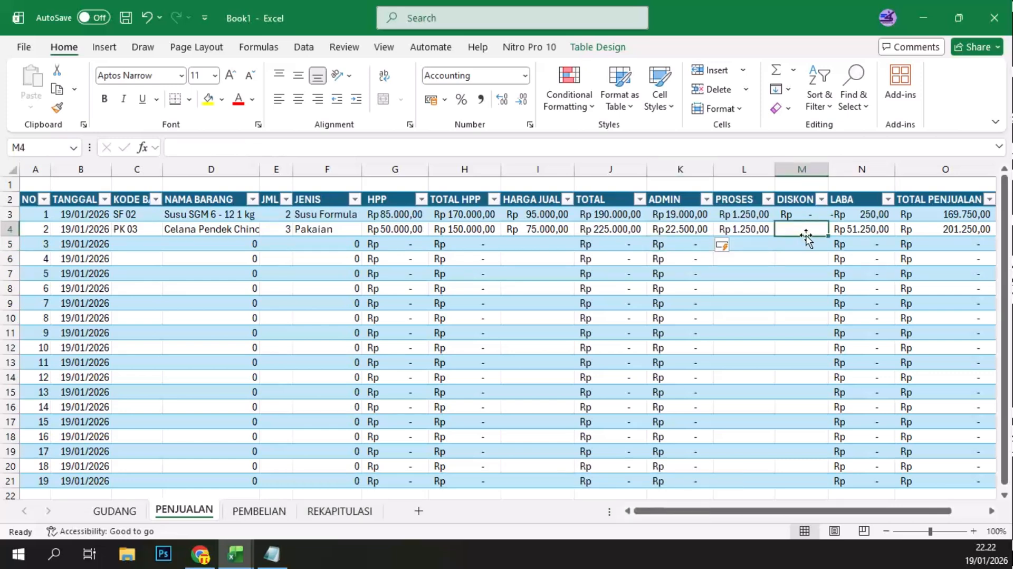
pyautogui.click(142, 246)
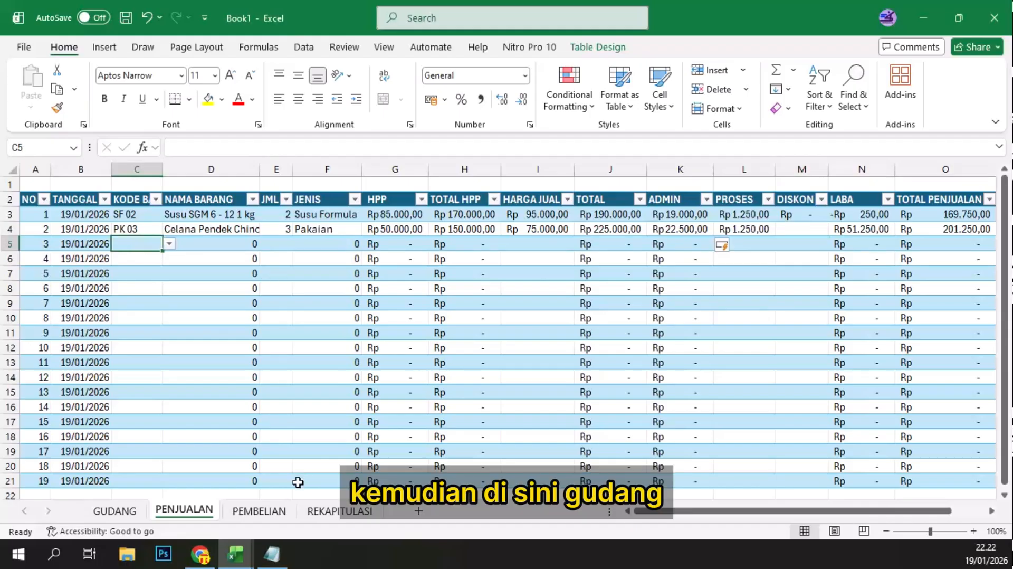
pyautogui.click(117, 511)
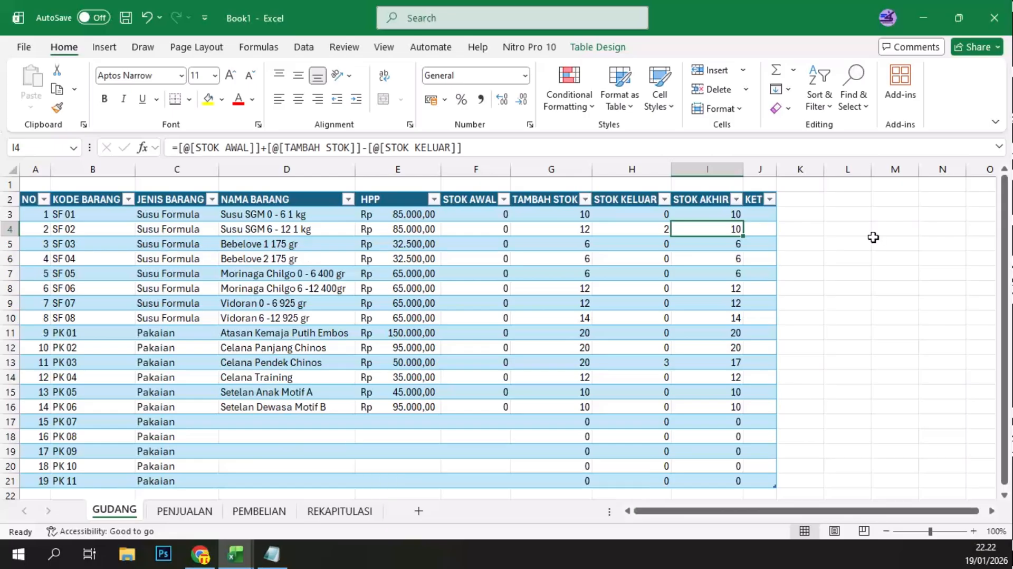
pyautogui.click(641, 231)
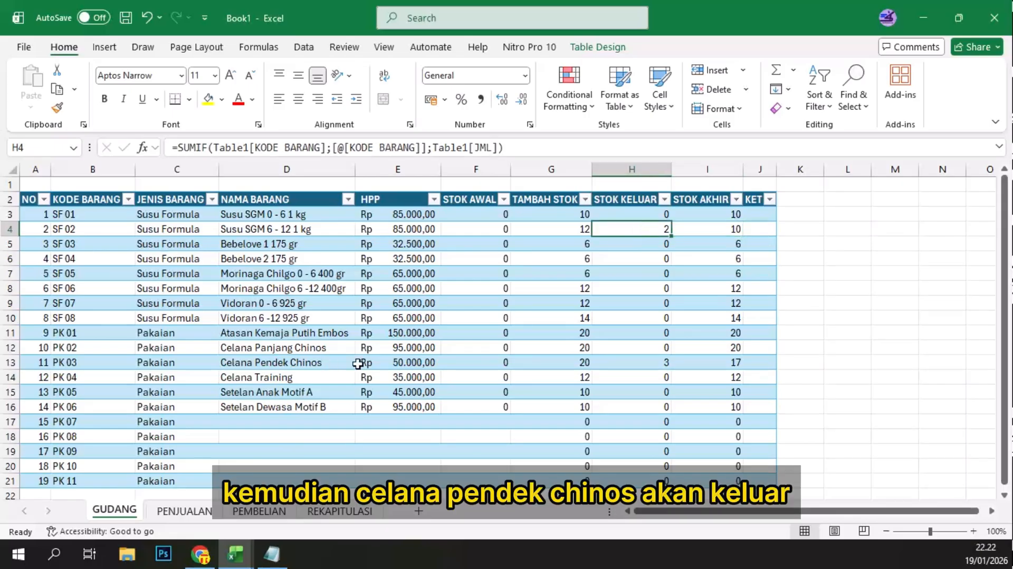
pyautogui.click(654, 364)
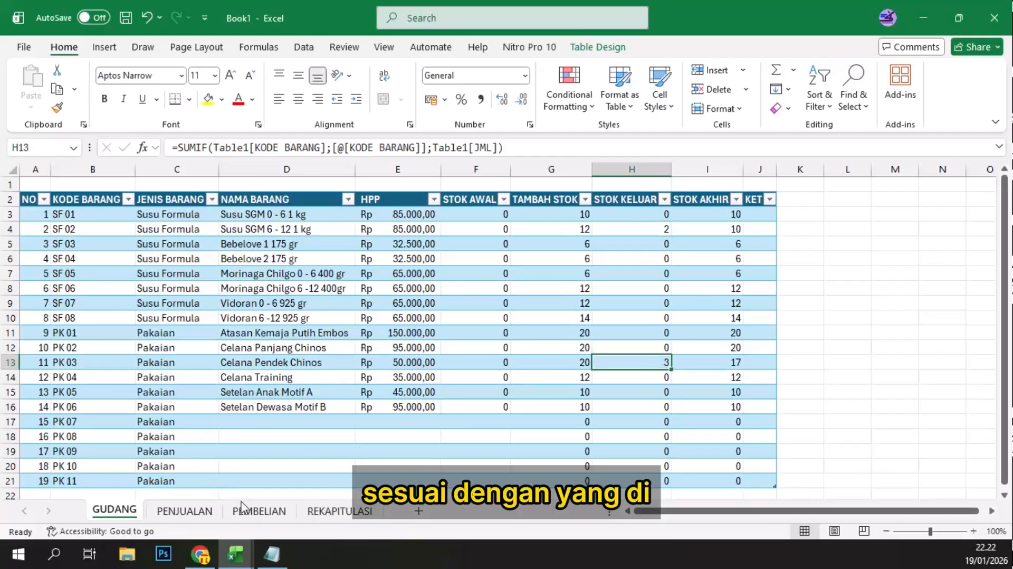
pyautogui.hotkey('ctrl', 'pagedown')
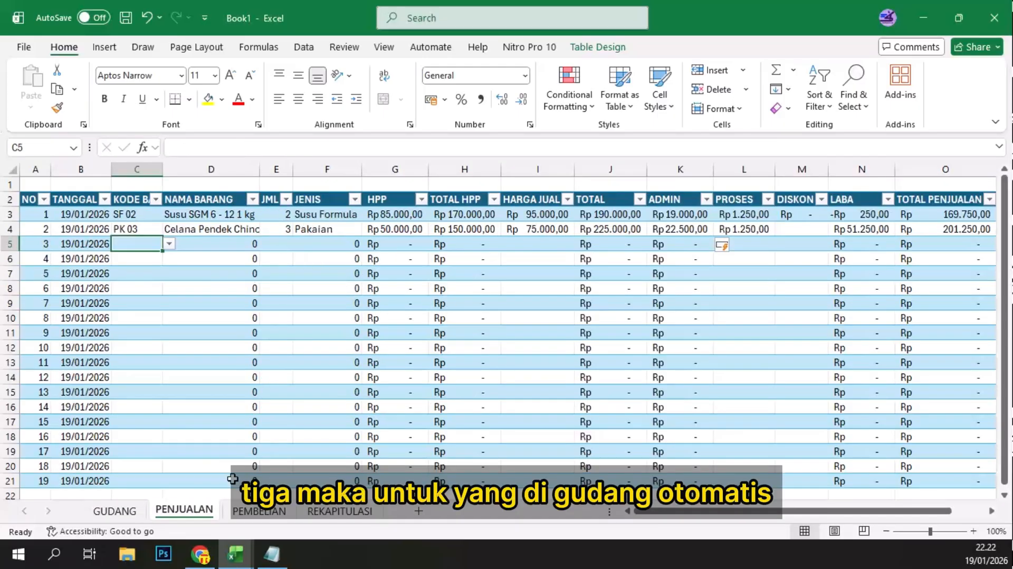
pyautogui.click(113, 511)
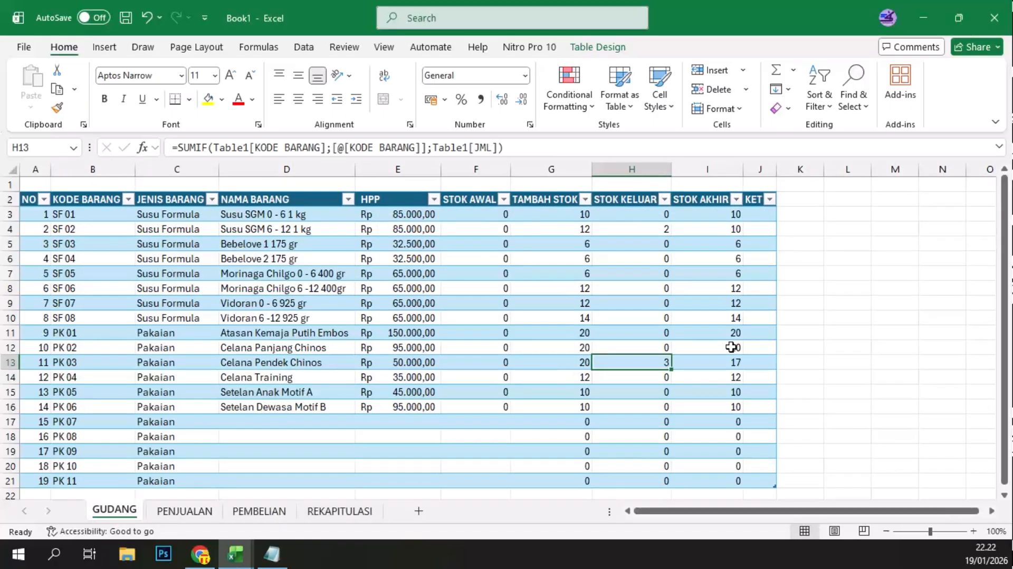
pyautogui.click(741, 363)
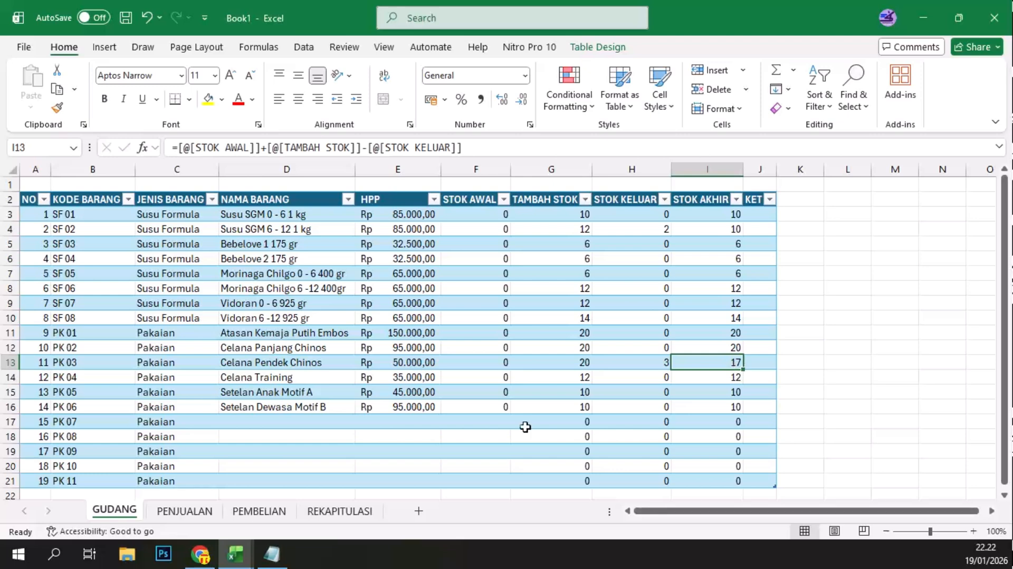
# Step: Review the TOTAL formulas in PEMBELIAN and return to the stock table in GUDANG
pyautogui.click(258, 512)
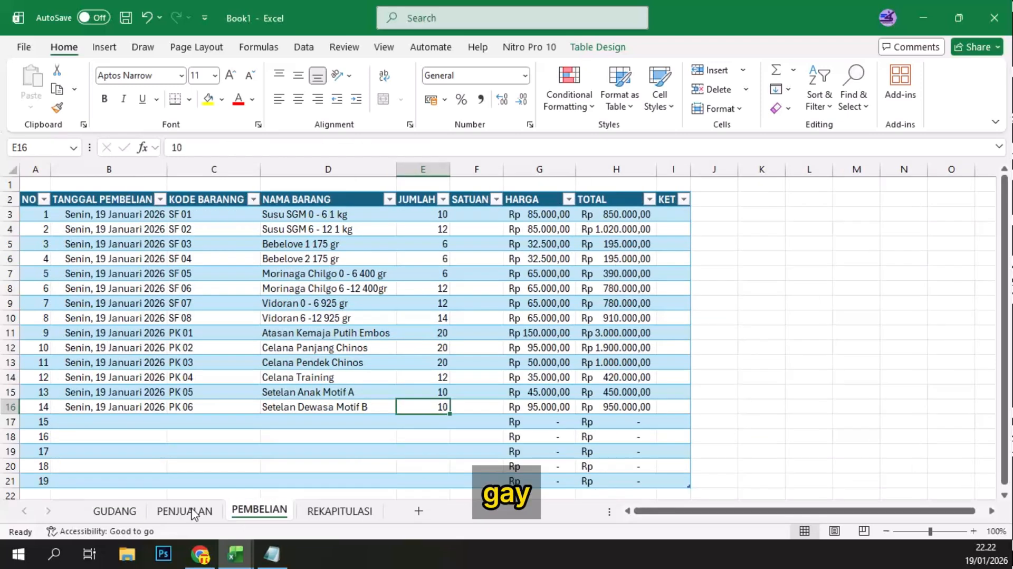
pyautogui.click(193, 510)
pyautogui.click(257, 514)
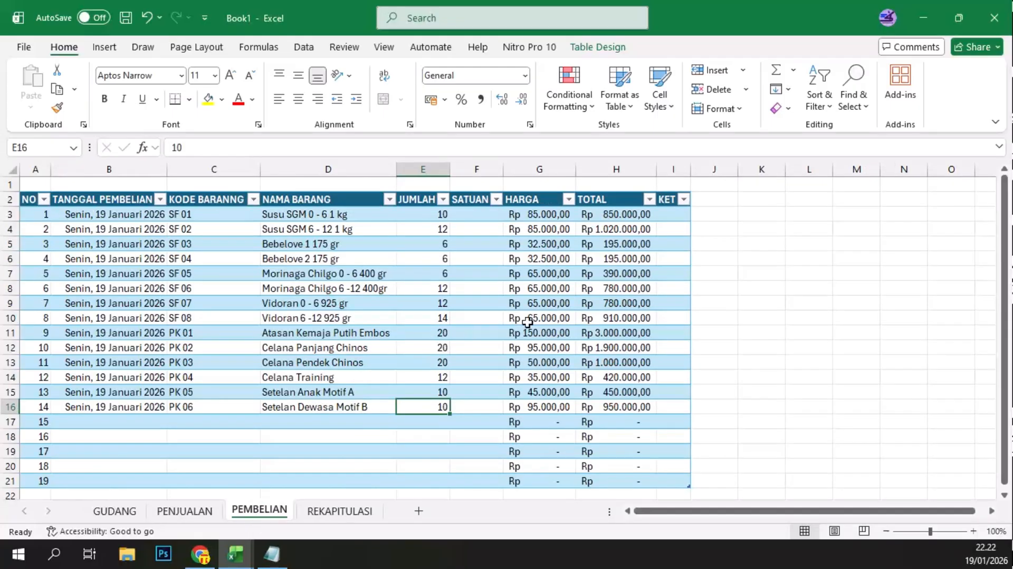
pyautogui.click(640, 269)
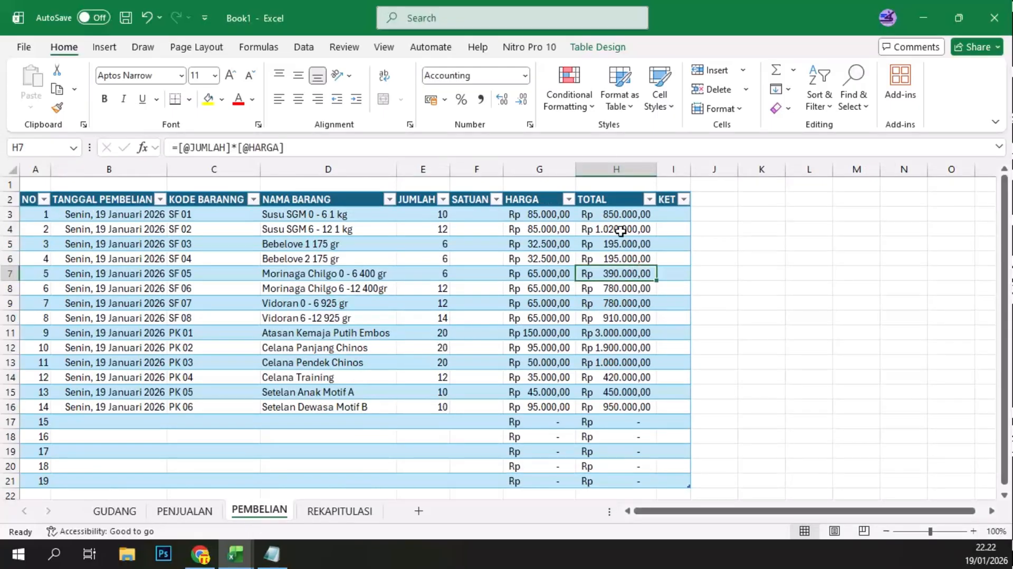
pyautogui.click(621, 216)
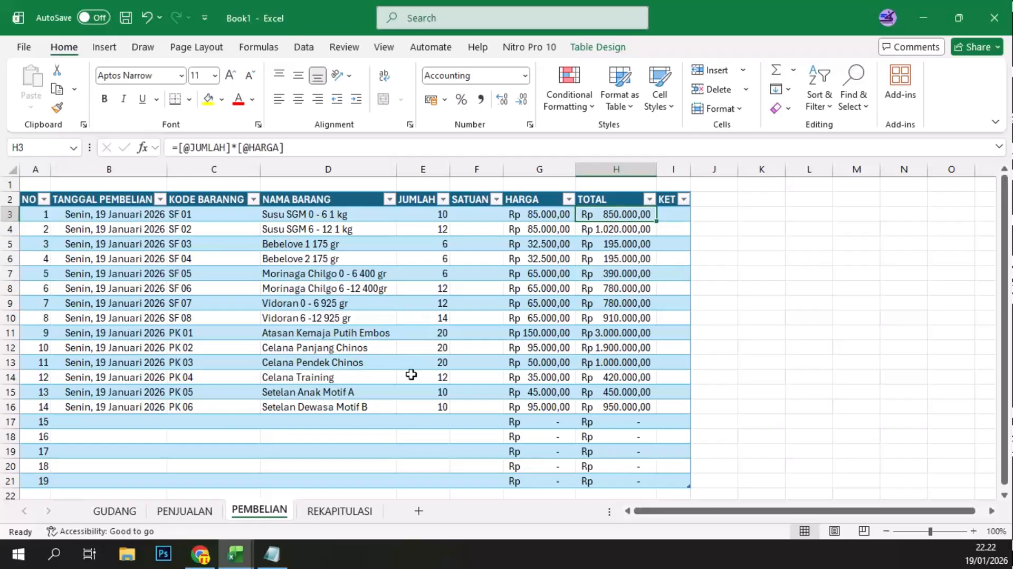
pyautogui.click(121, 514)
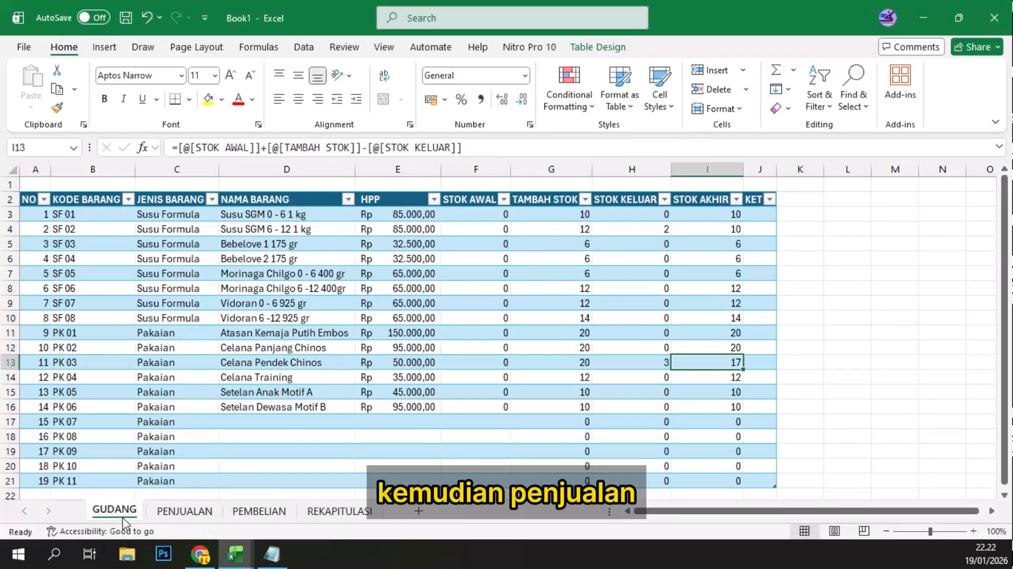
# Step: Examine the LABA, % LABA and ADMIN formulas of the first two sales in PENJUALAN
pyautogui.click(184, 512)
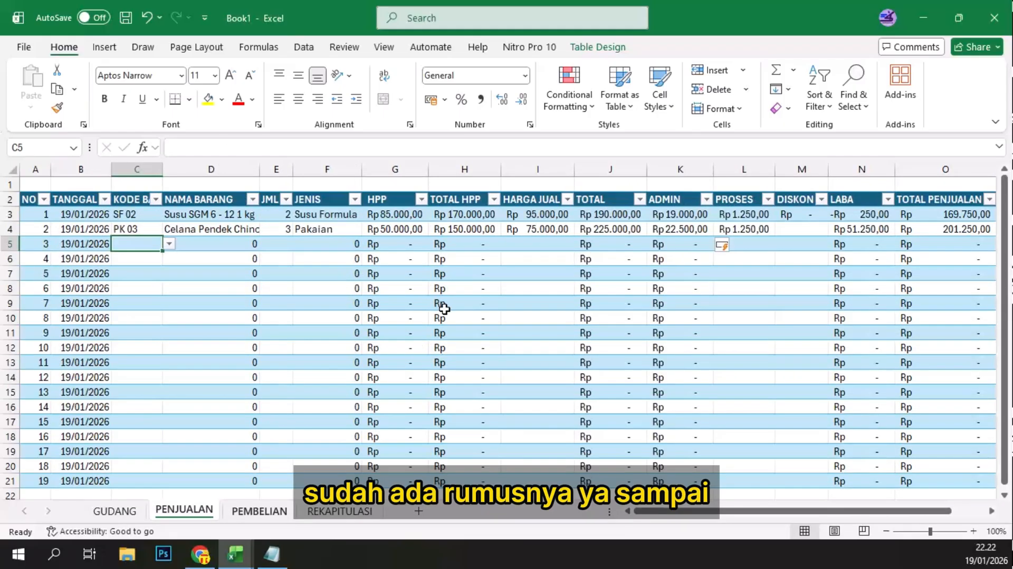
pyautogui.moveTo(755, 514); pyautogui.dragTo(791, 509)
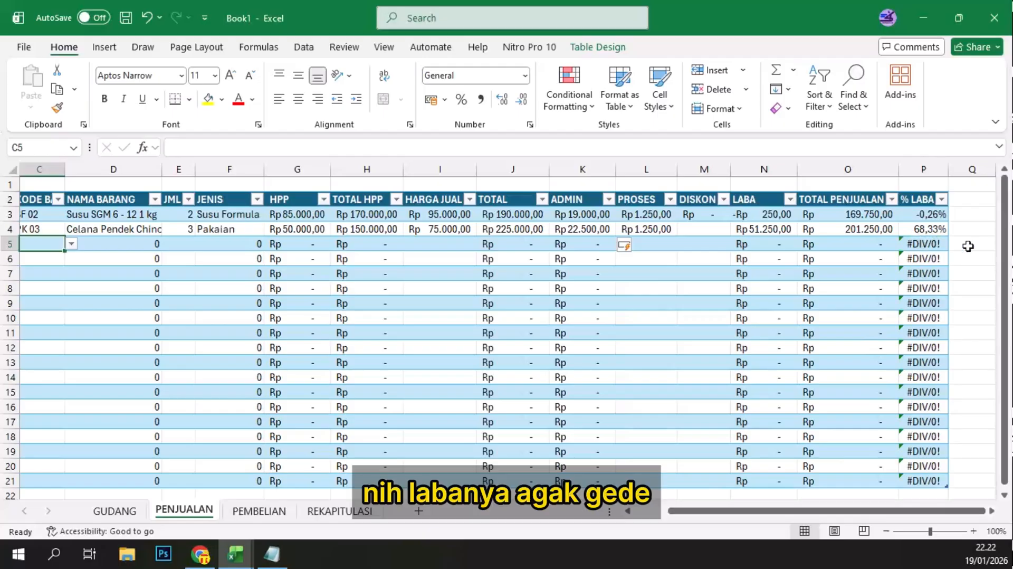
pyautogui.click(936, 228)
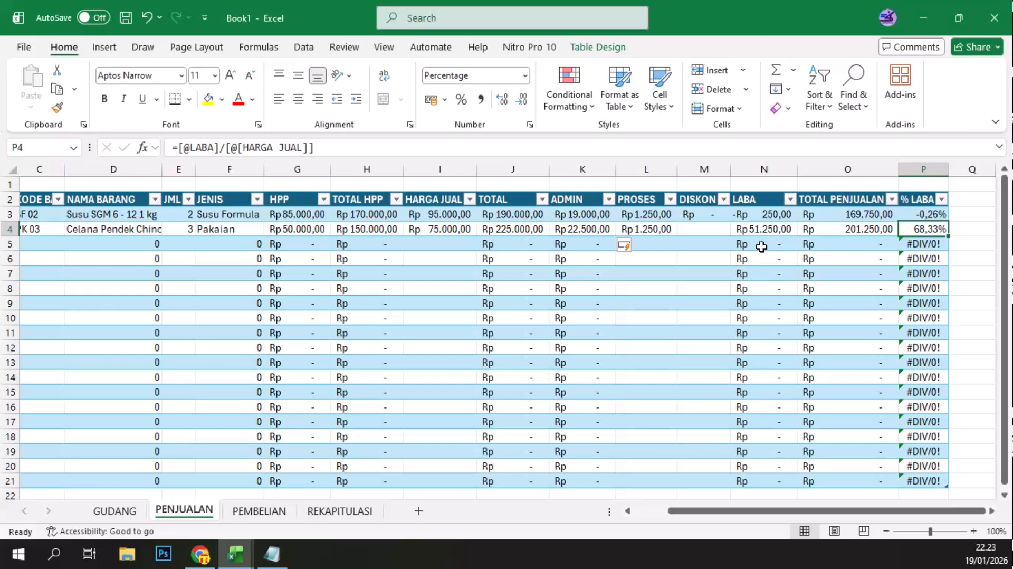
pyautogui.click(786, 218)
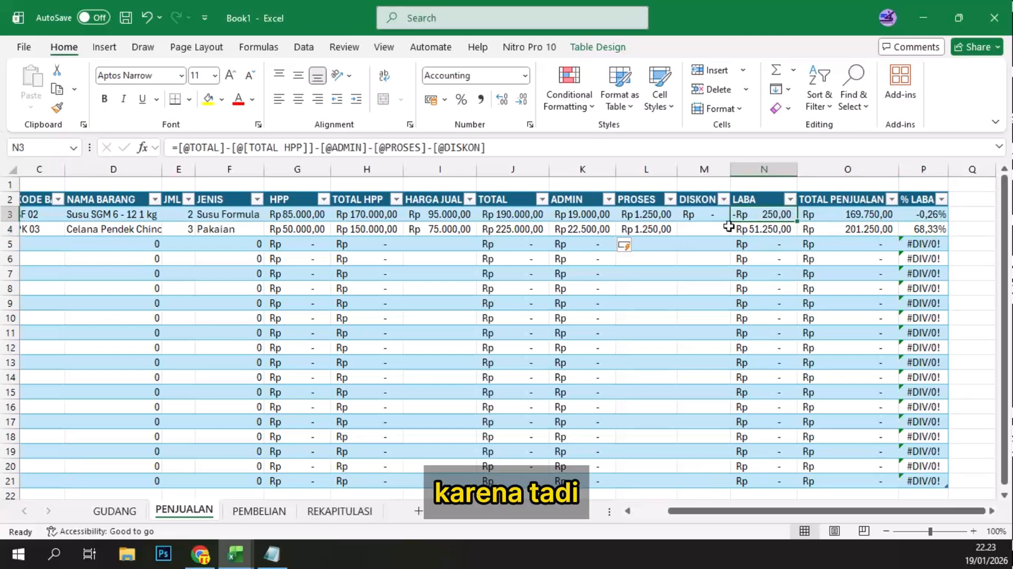
pyautogui.click(584, 215)
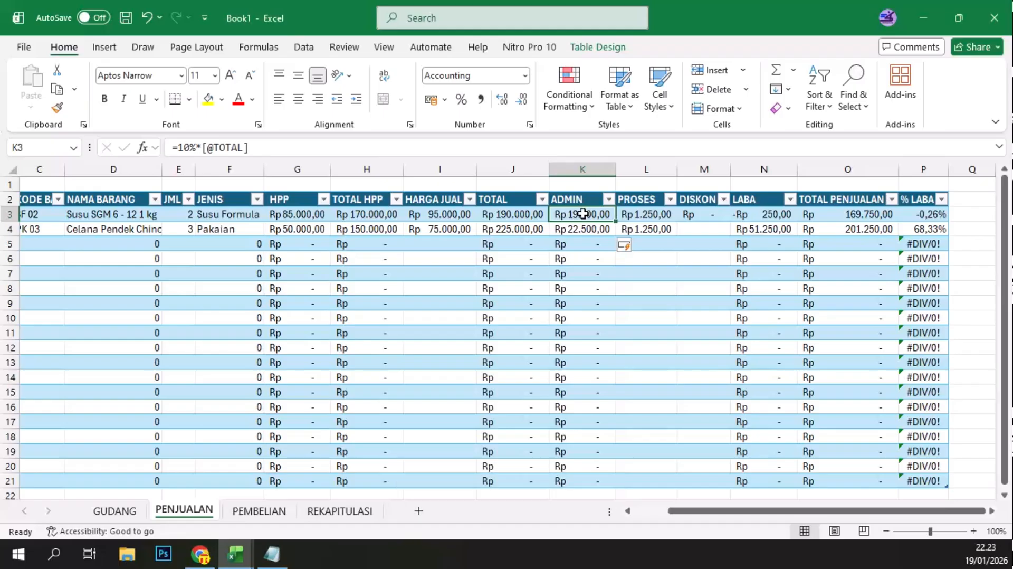
pyautogui.click(583, 231)
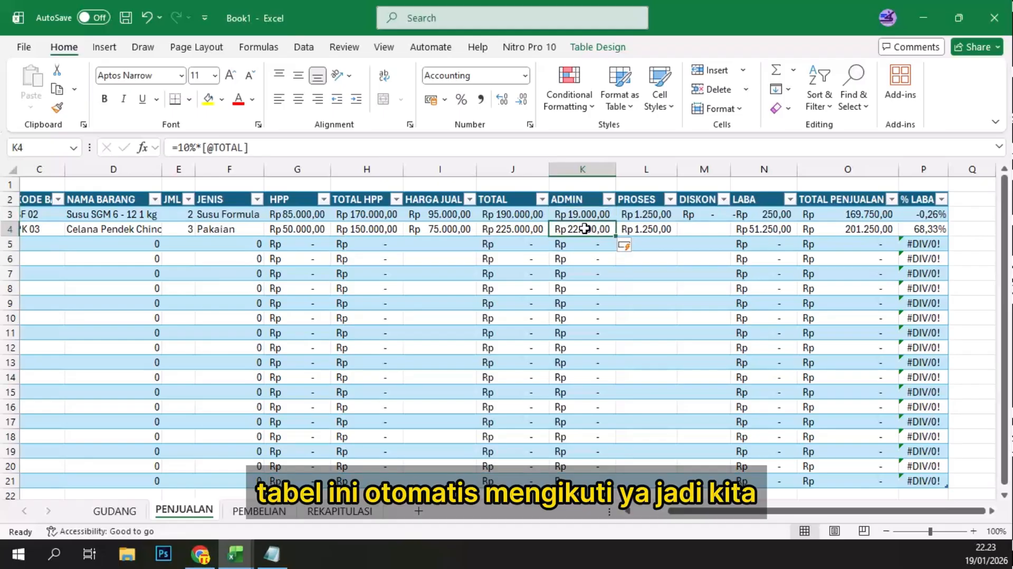
pyautogui.click(589, 217)
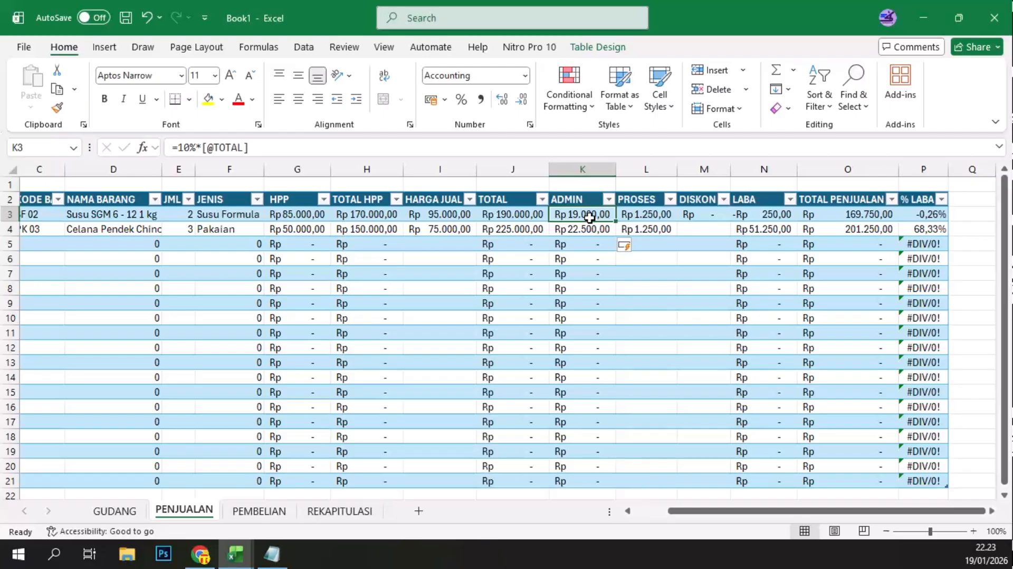
pyautogui.doubleClick(589, 217)
pyautogui.press('BackSpace')
pyautogui.press('BackSpace')
pyautogui.press('BackSpace')
pyautogui.press('BackSpace')
pyautogui.press('BackSpace')
pyautogui.press('BackSpace')
pyautogui.press('BackSpace')
pyautogui.press('BackSpace')
pyautogui.press('BackSpace')
pyautogui.press('BackSpace')
pyautogui.press('BackSpace')
pyautogui.press('BackSpace')
pyautogui.press('BackSpace')
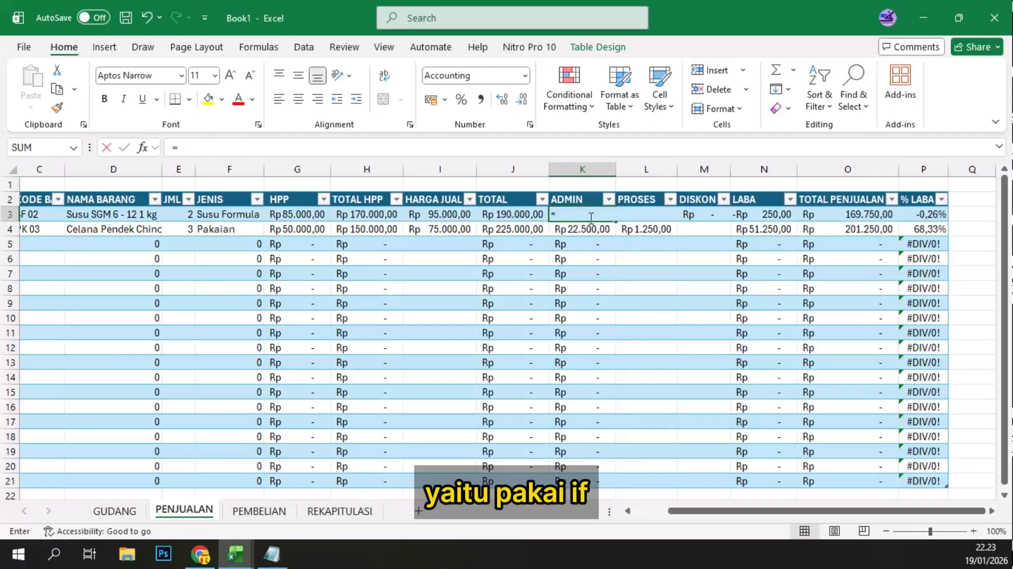
pyautogui.write('=')
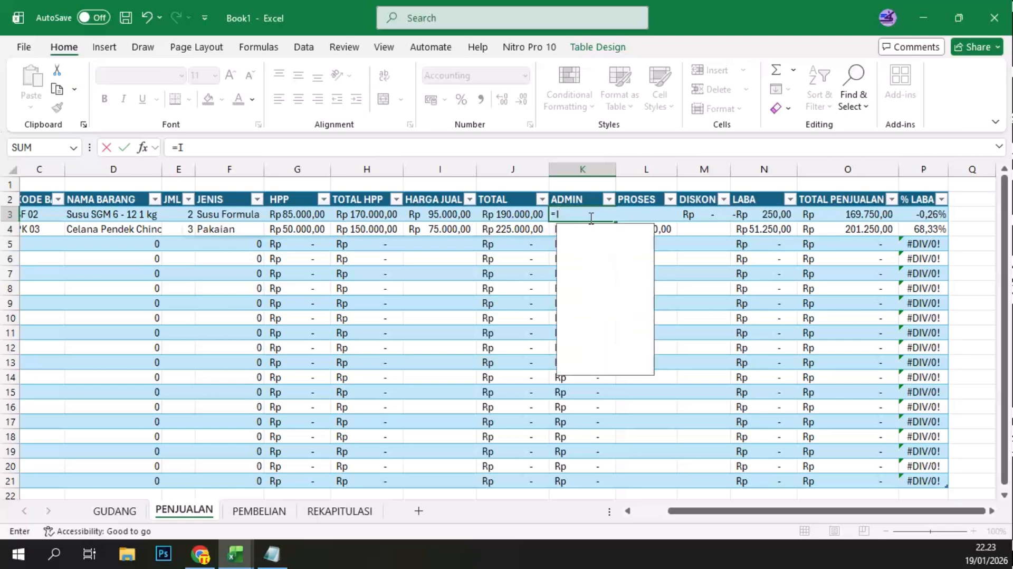
pyautogui.write('F(')
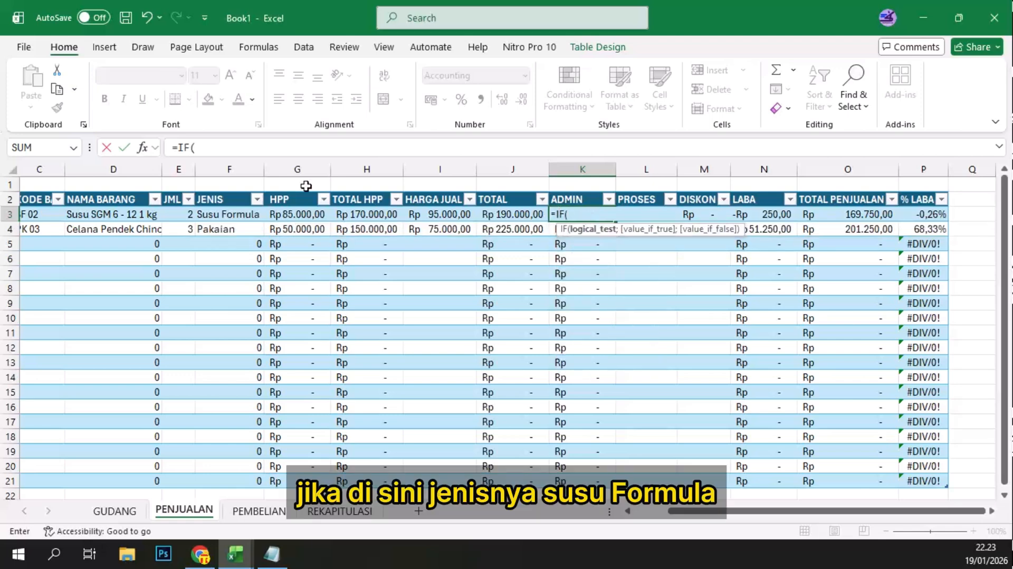
pyautogui.click(221, 213)
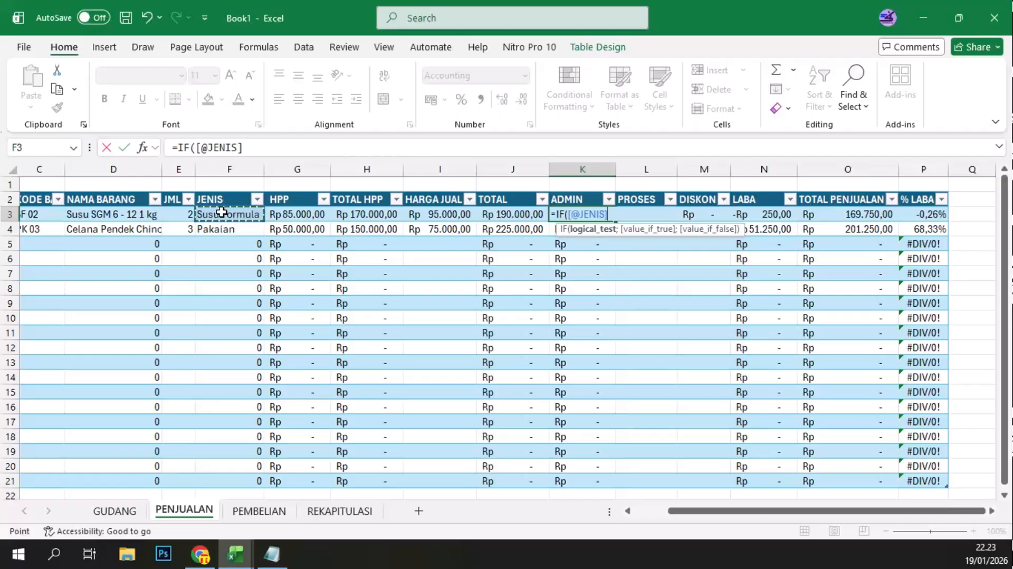
pyautogui.write('=')
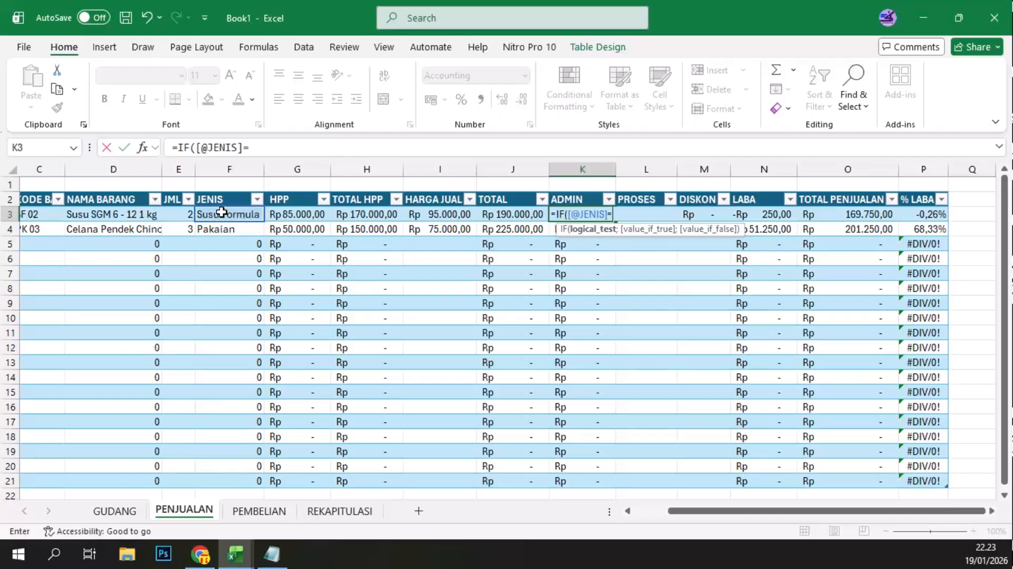
pyautogui.write('"SUSU')
pyautogui.press('BackSpace')
pyautogui.press('BackSpace')
pyautogui.press('BackSpace')
pyautogui.write('u')
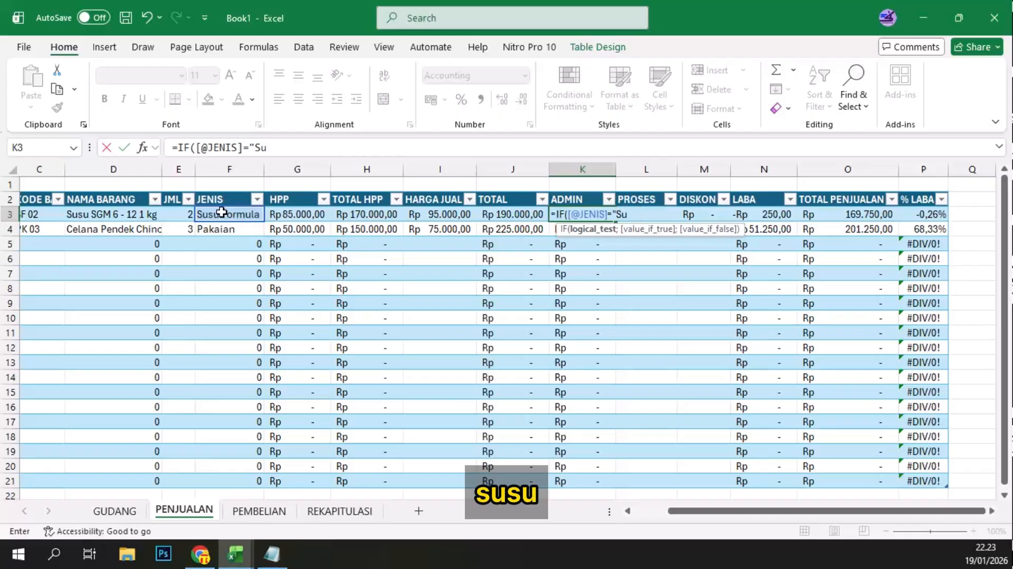
pyautogui.write('su F')
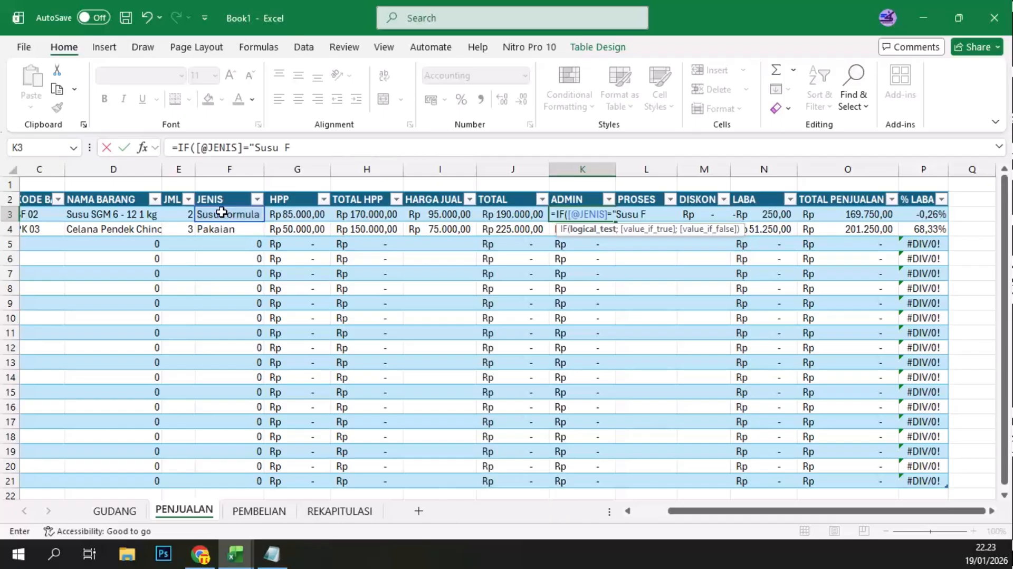
pyautogui.write('ormula"')
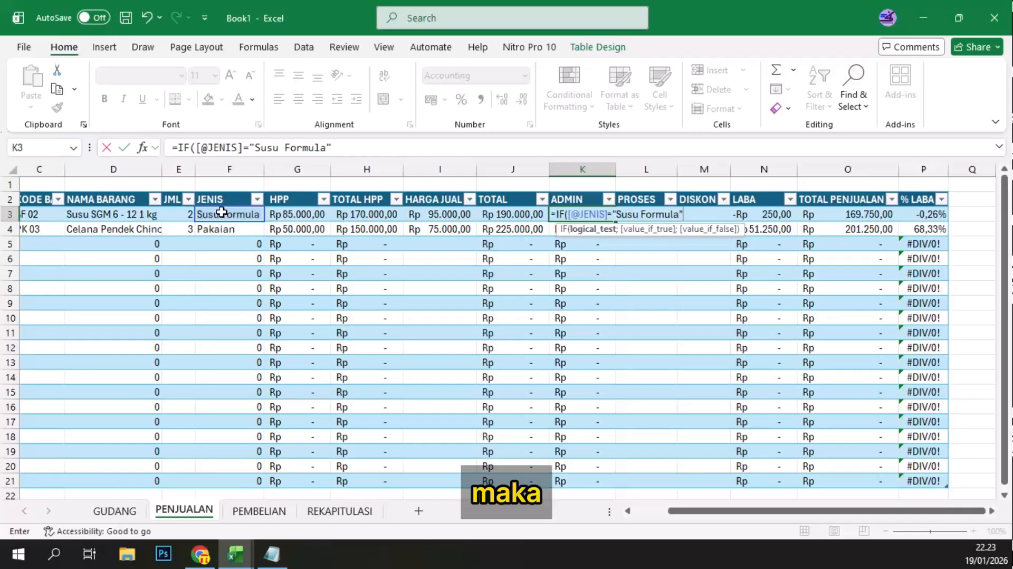
pyautogui.write(';')
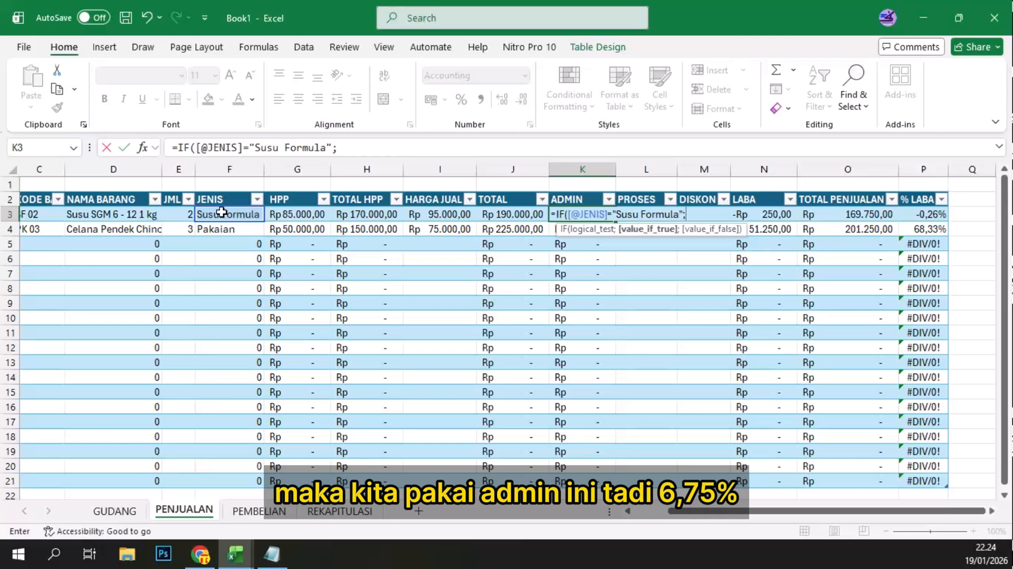
pyautogui.write('(6,75%')
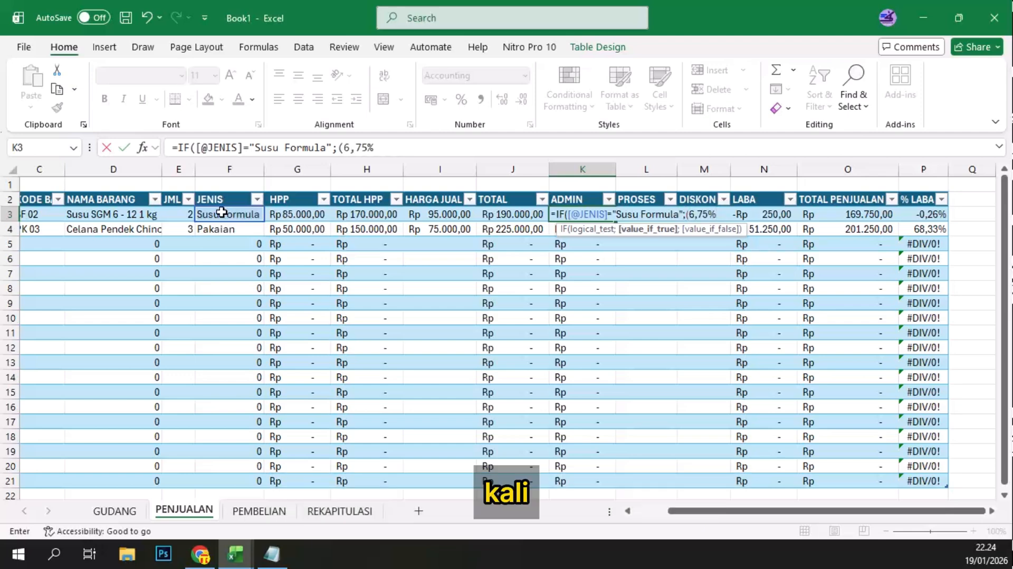
pyautogui.write('*')
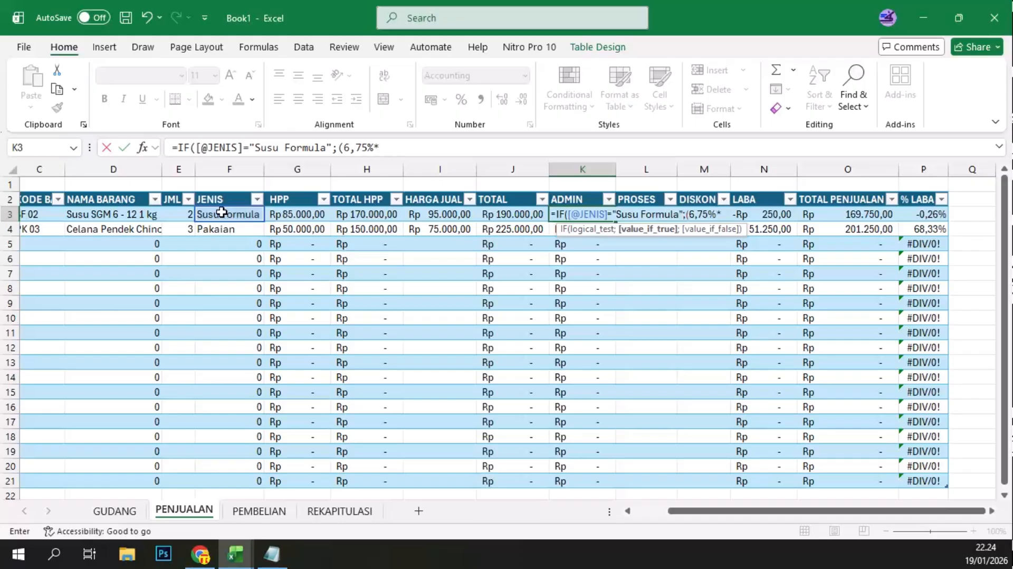
pyautogui.click(504, 213)
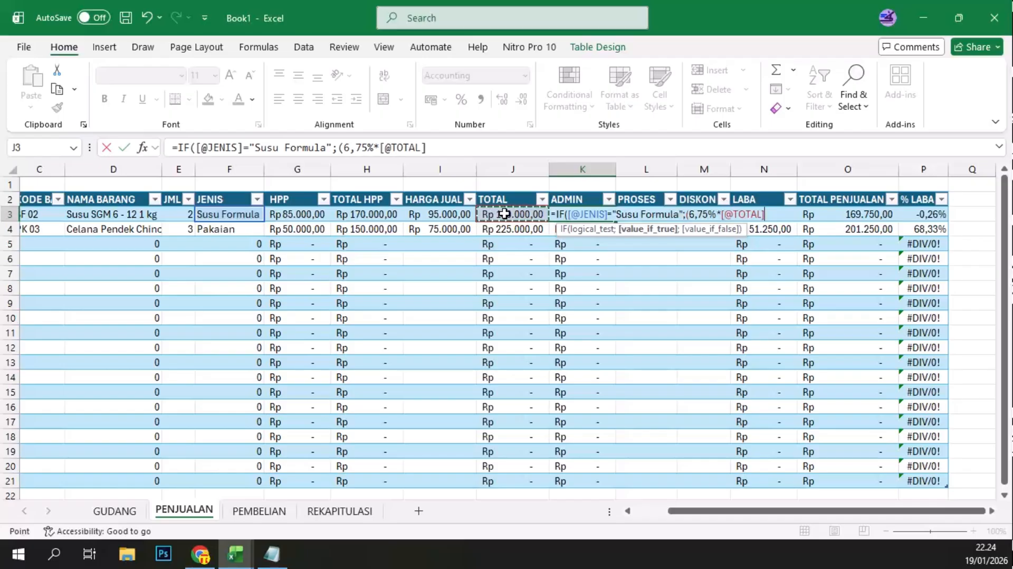
pyautogui.write(')')
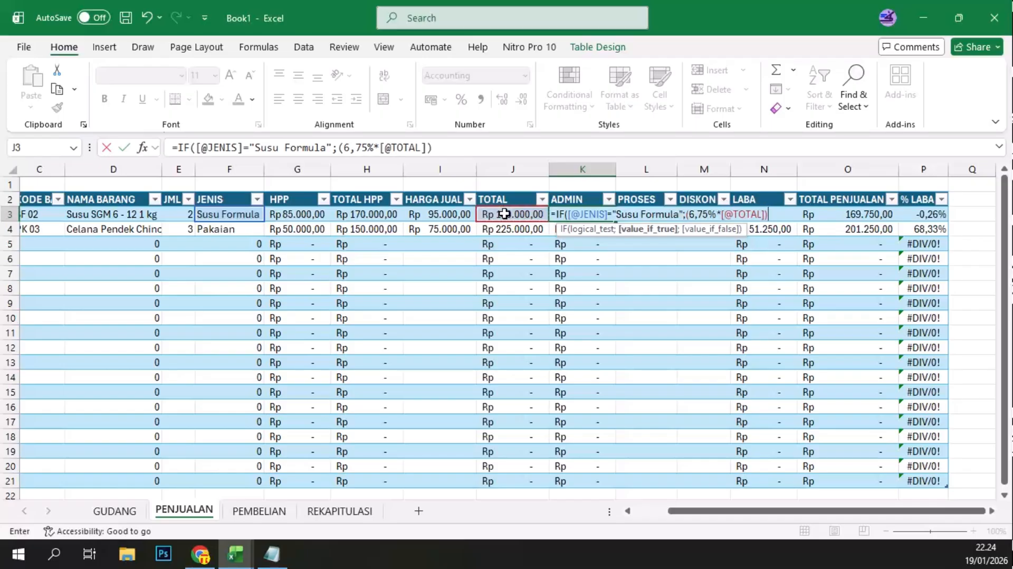
pyautogui.press('BackSpace')
pyautogui.write(';I')
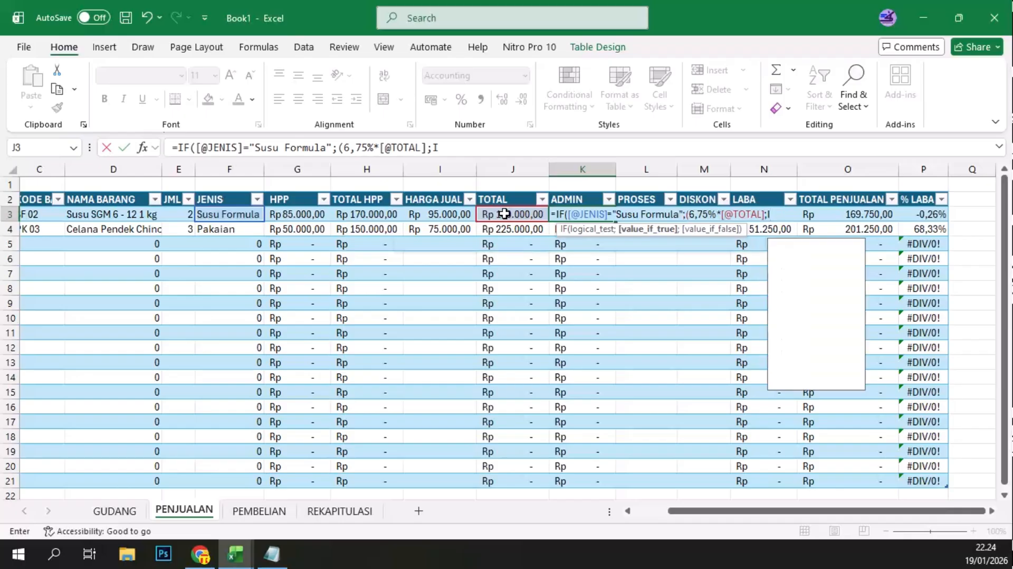
pyautogui.write('f(')
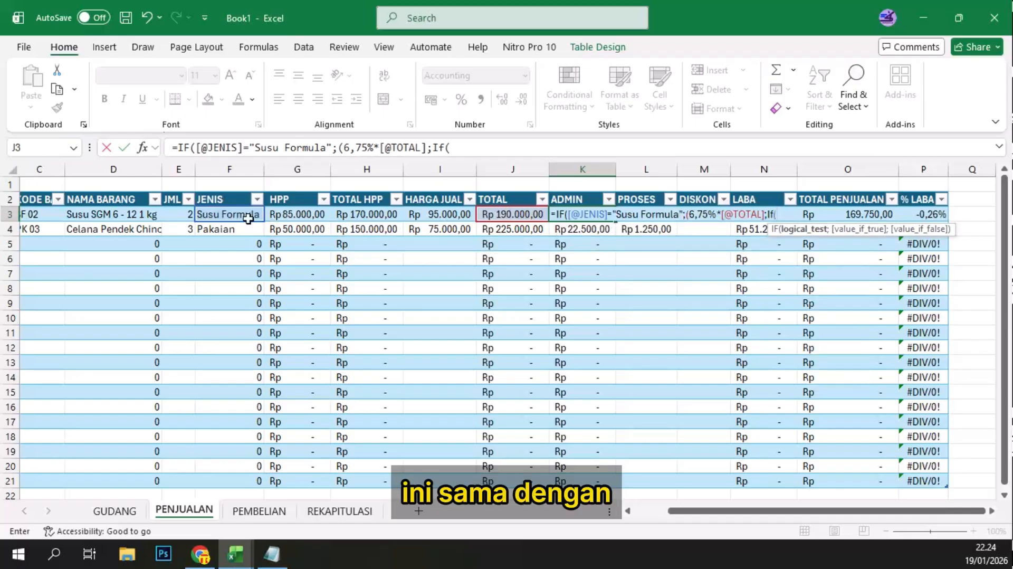
pyautogui.click(228, 214)
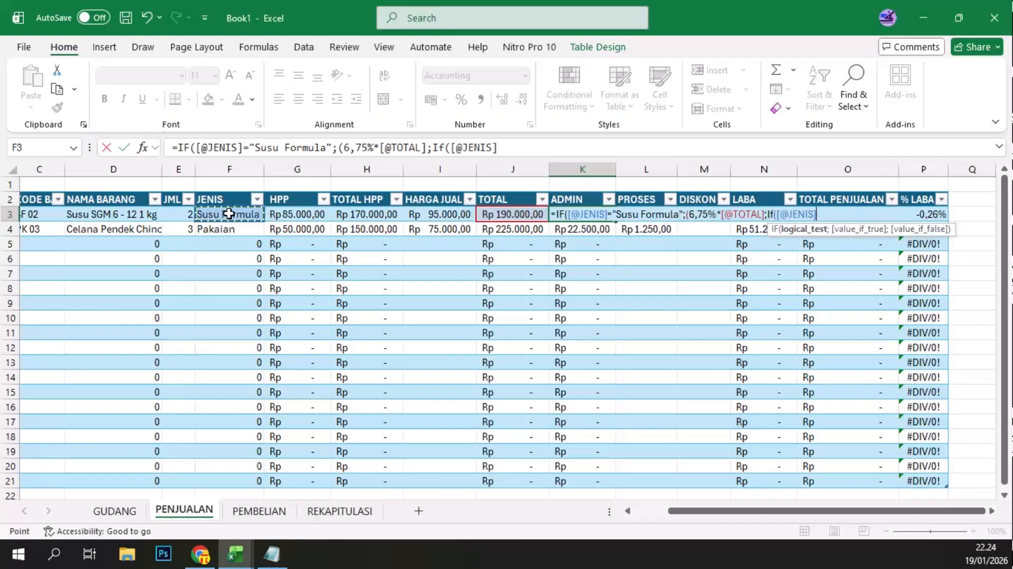
pyautogui.write('=')
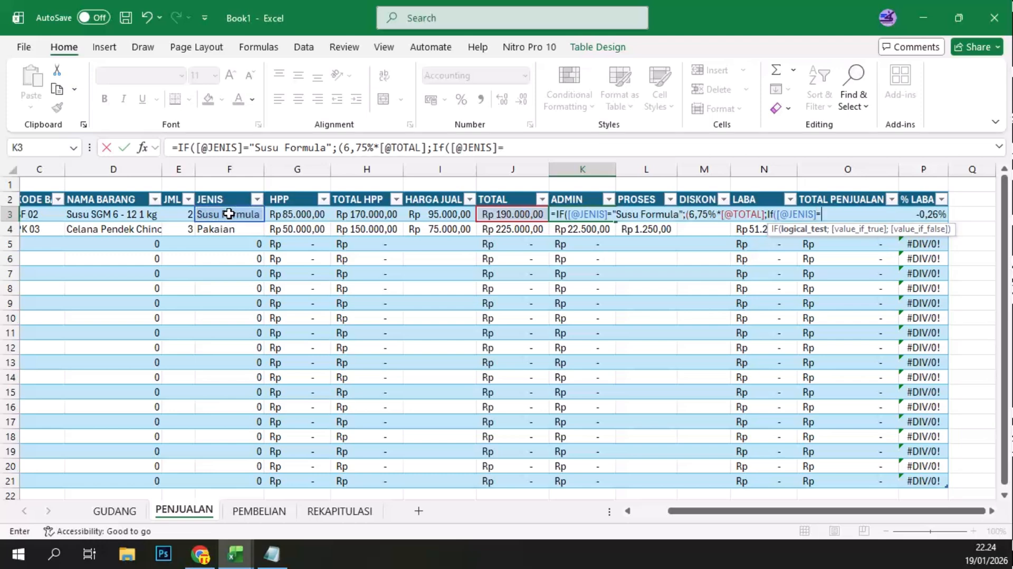
pyautogui.write('"Pakaian"')
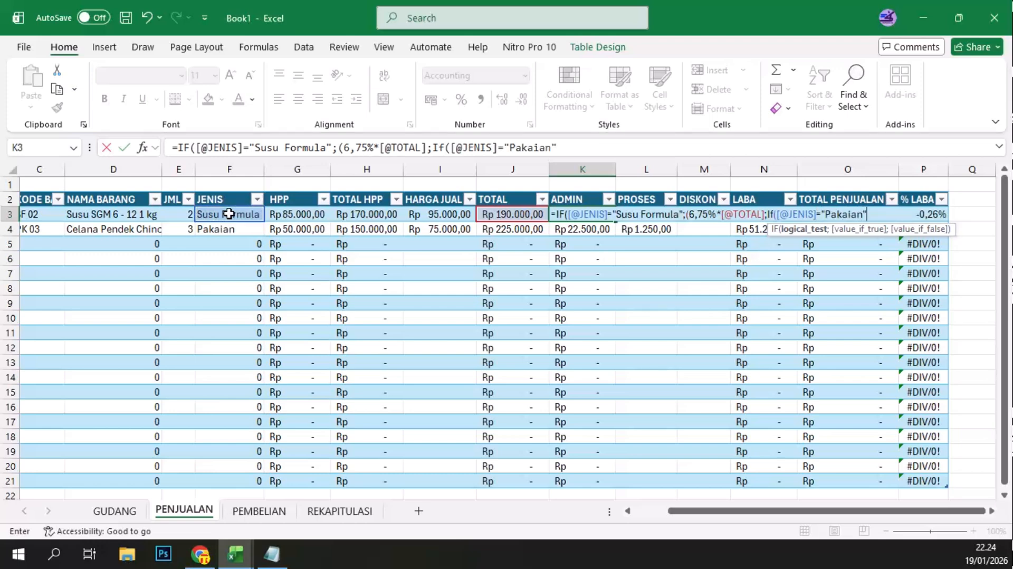
pyautogui.write(';')
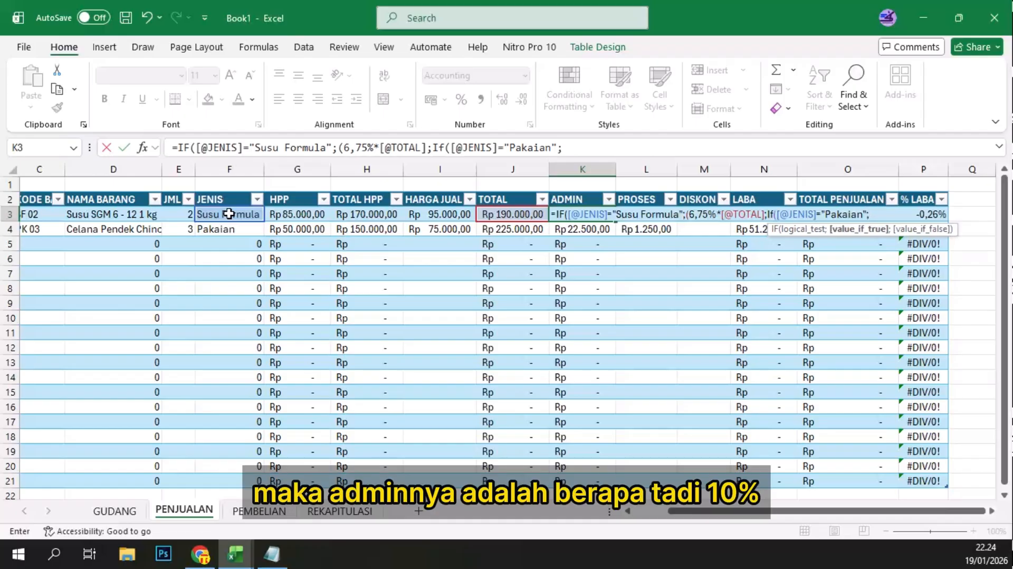
pyautogui.write('10%')
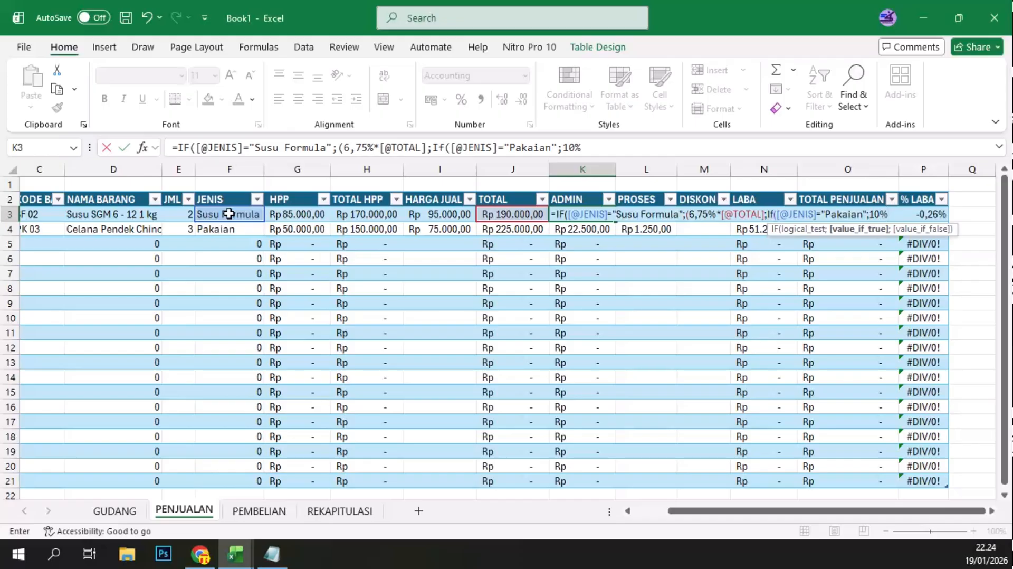
pyautogui.press('BackSpace')
pyautogui.press('BackSpace')
pyautogui.press('BackSpace')
pyautogui.write('(')
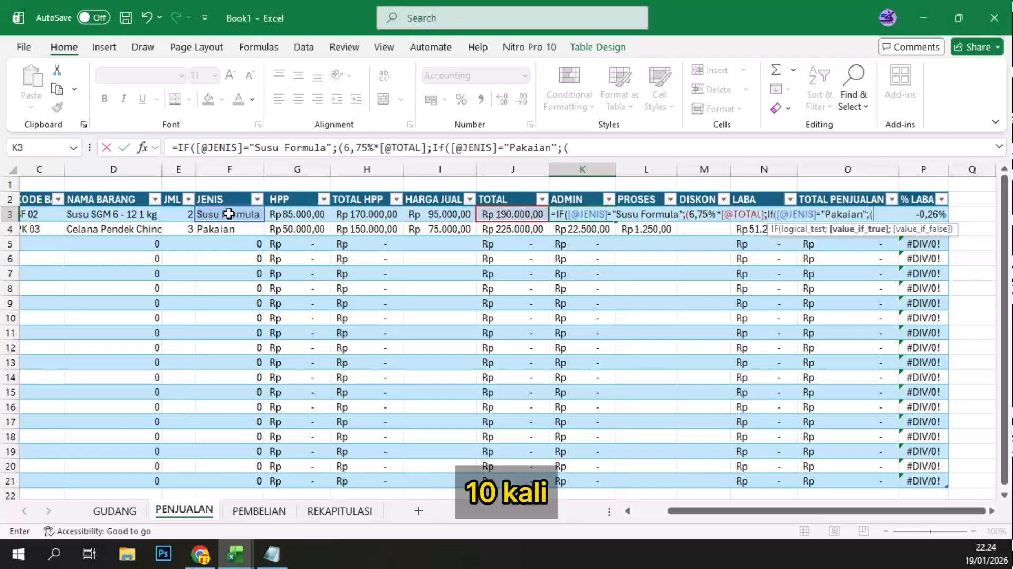
pyautogui.write('10%')
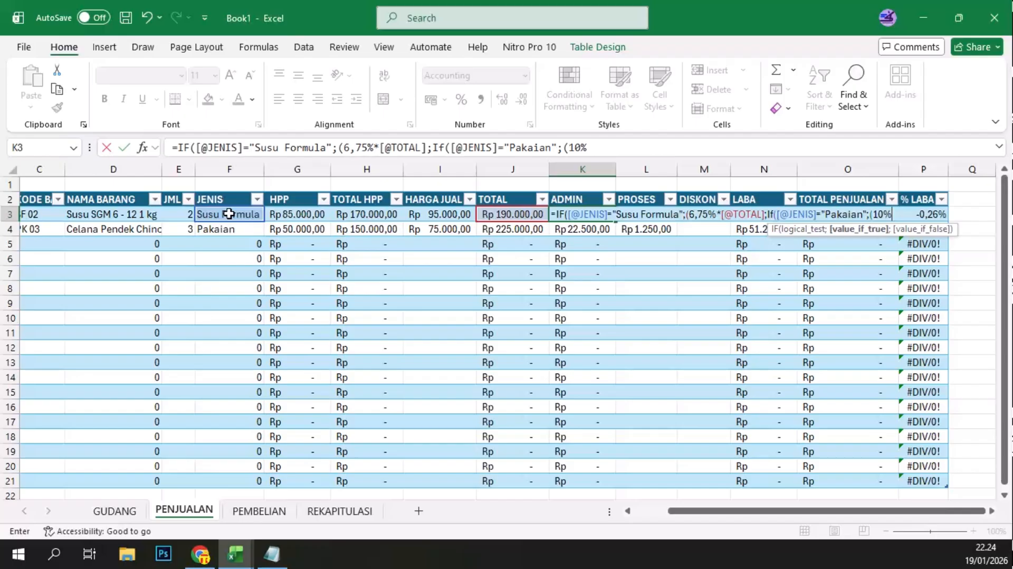
pyautogui.write('*')
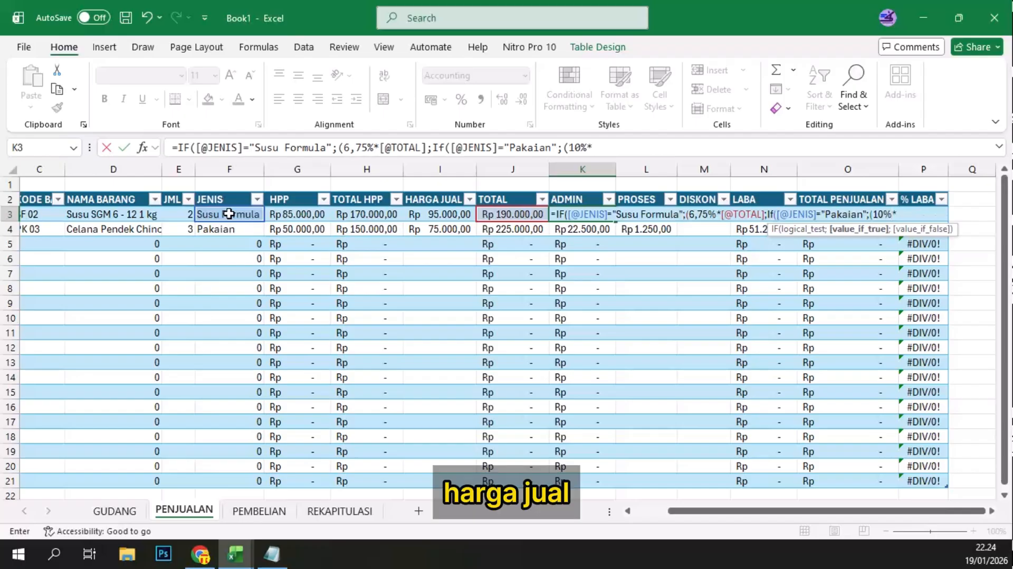
pyautogui.click(523, 216)
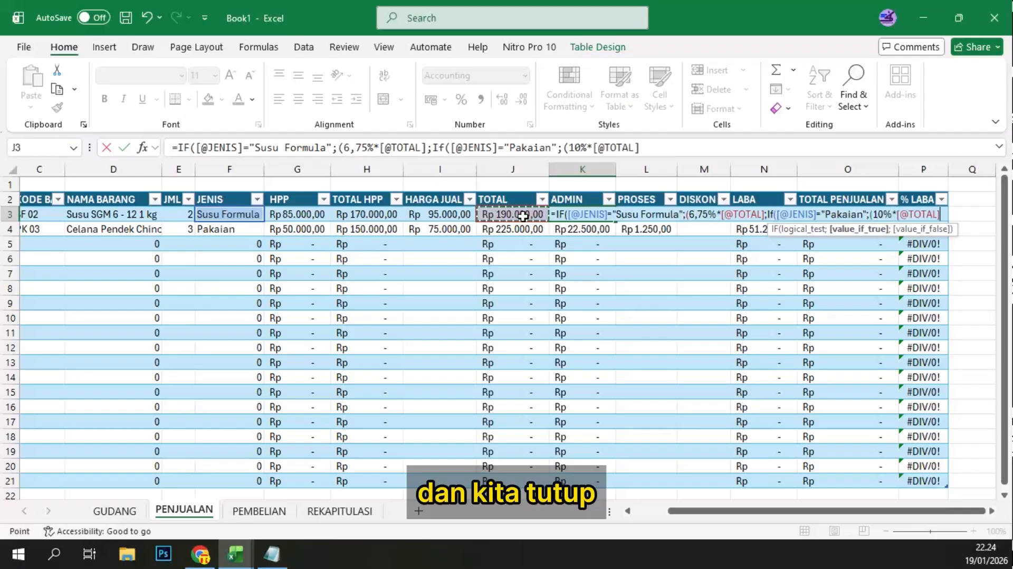
# Step: End the K3 formula with two closing parentheses and try to enter it
pyautogui.write('))')
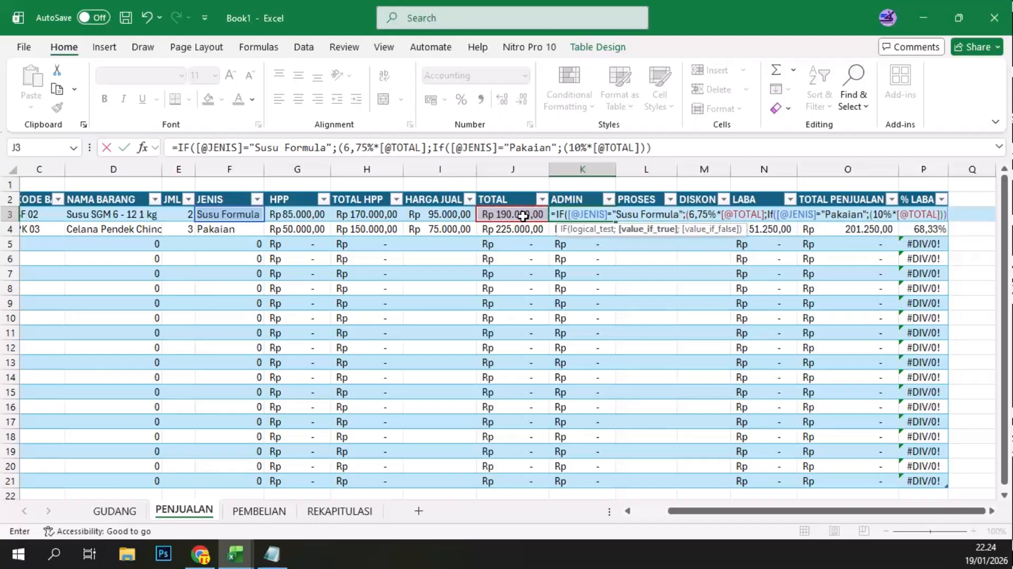
pyautogui.write(')')
pyautogui.press('BackSpace')
pyautogui.press('Return')
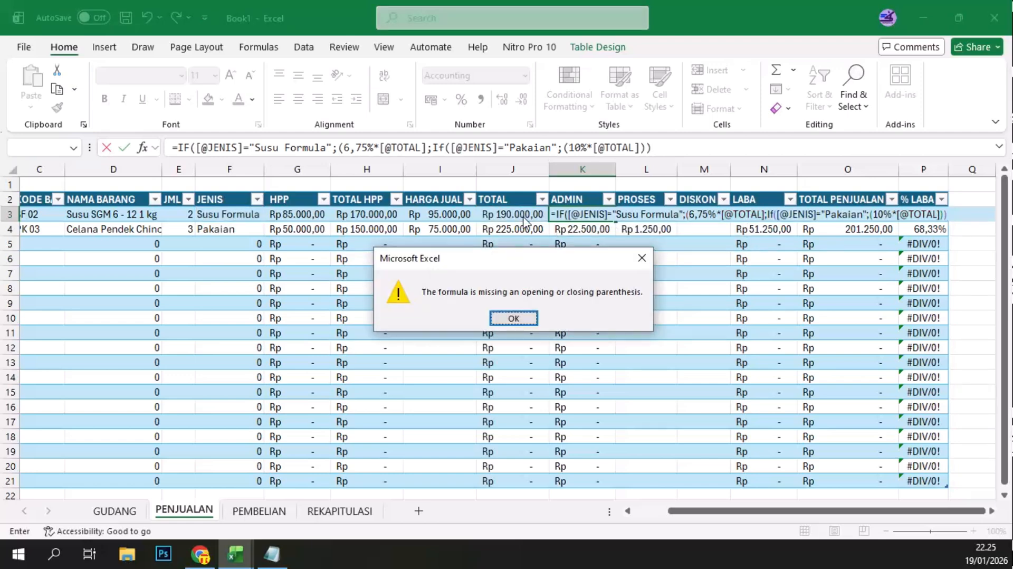
pyautogui.press('Return')
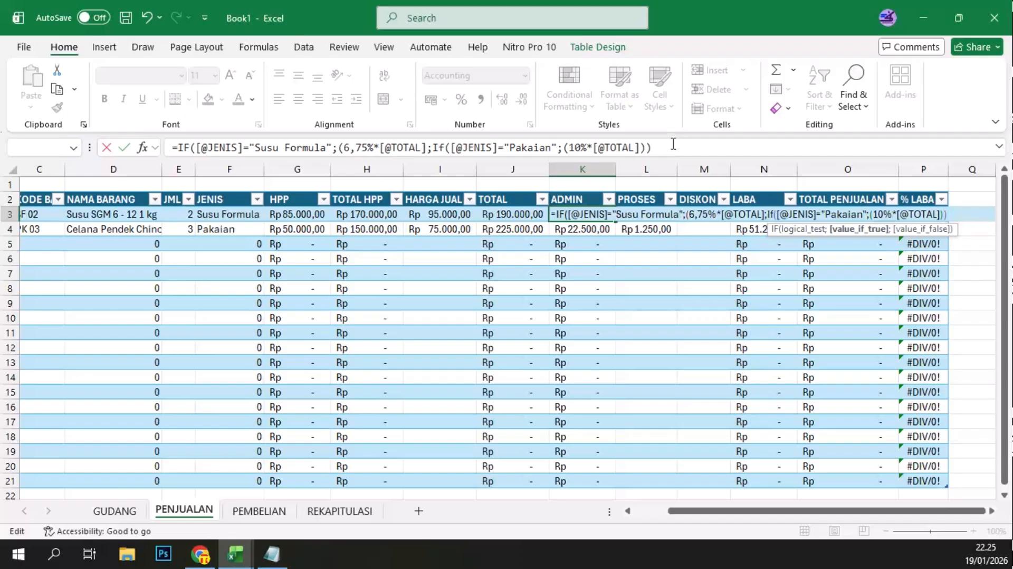
# Step: Add 0 as the nested IF's value if false in K3, end with two closing parentheses and try to enter the formula
pyautogui.click(640, 148)
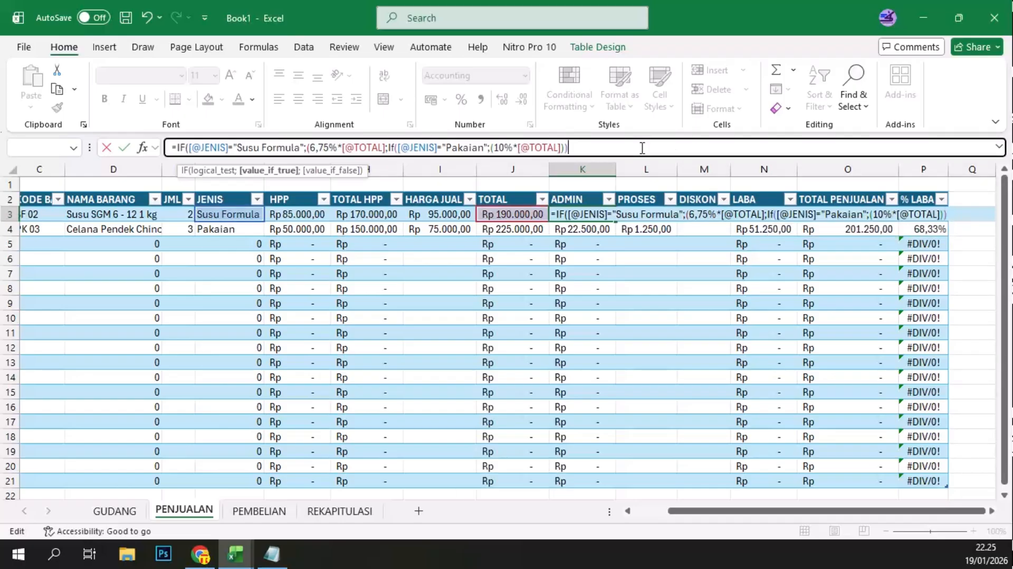
pyautogui.press('BackSpace')
pyautogui.write('; ')
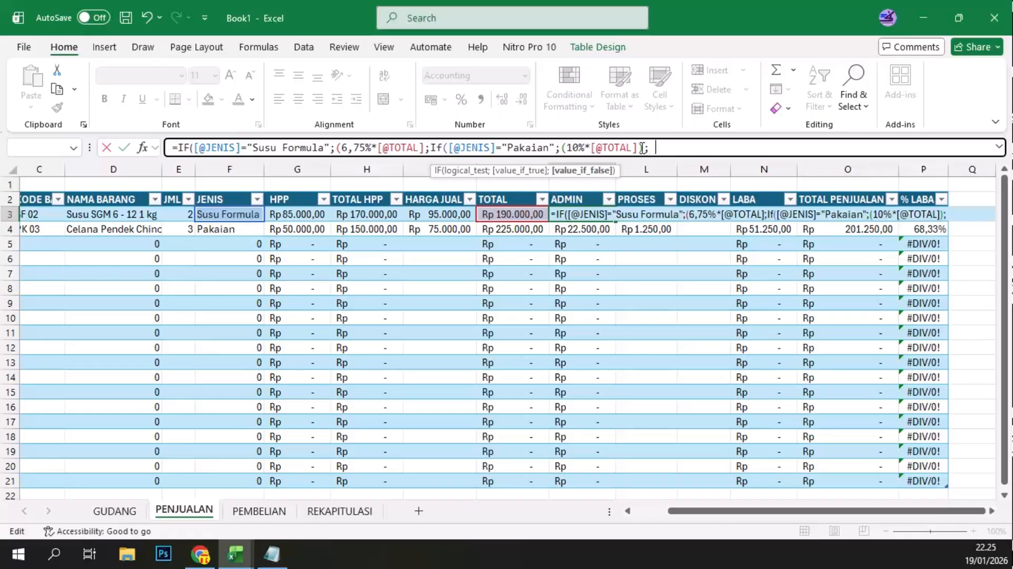
pyautogui.write('0)')
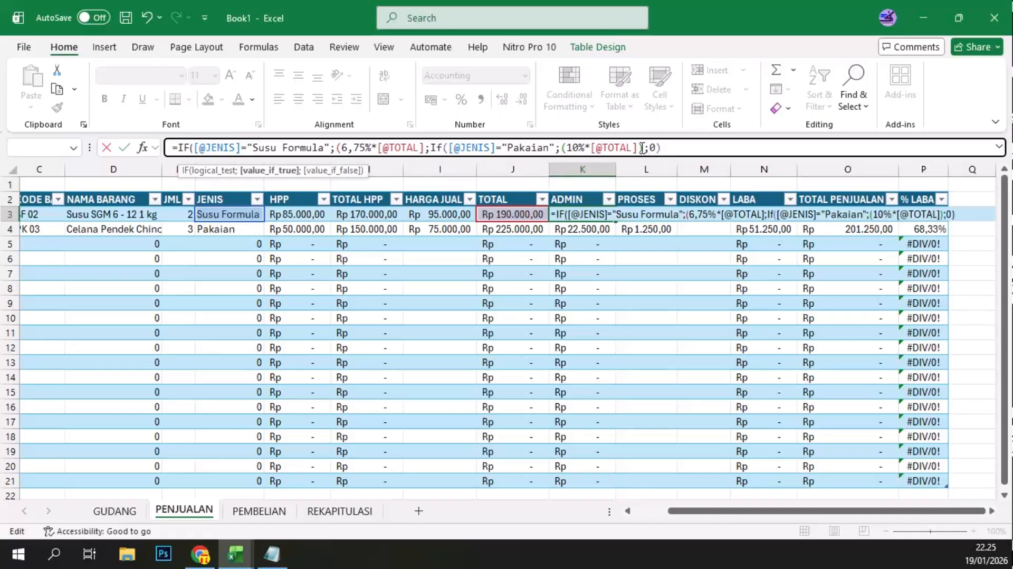
pyautogui.write(')')
pyautogui.press('Return')
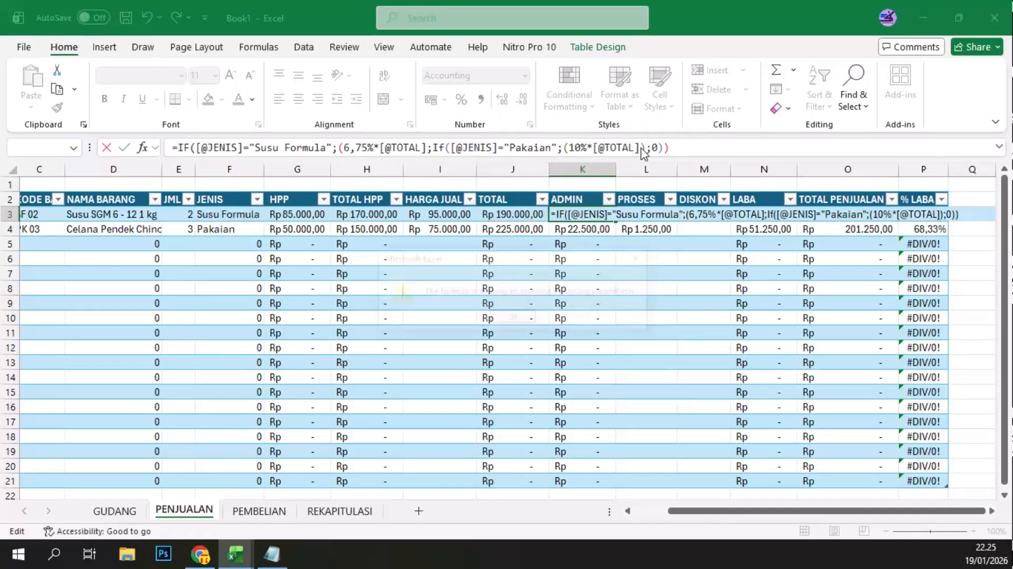
pyautogui.press('Return')
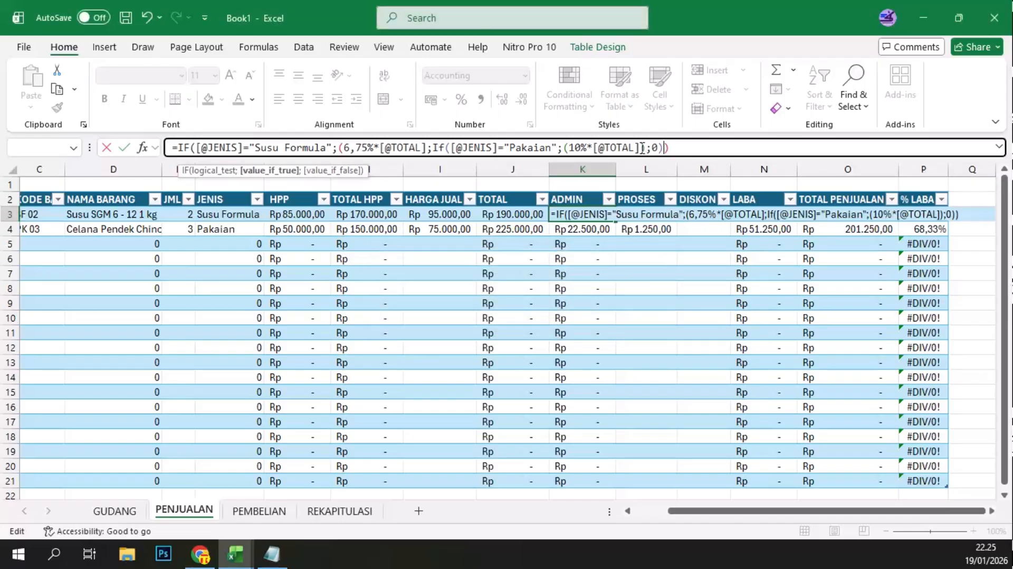
pyautogui.click(641, 148)
pyautogui.write(')')
pyautogui.click(654, 148)
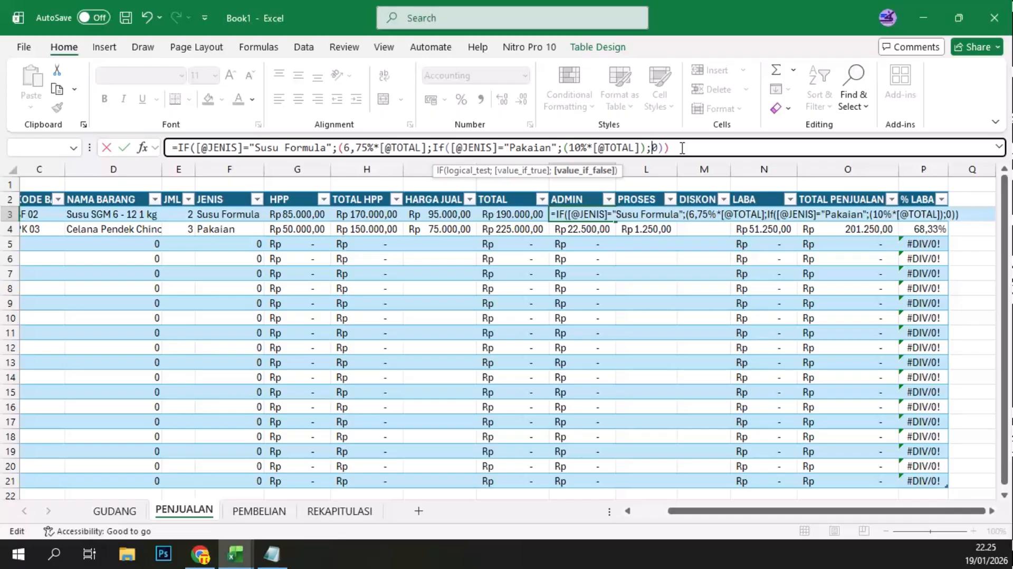
pyautogui.press('Right')
pyautogui.press('Right')
pyautogui.press('Right')
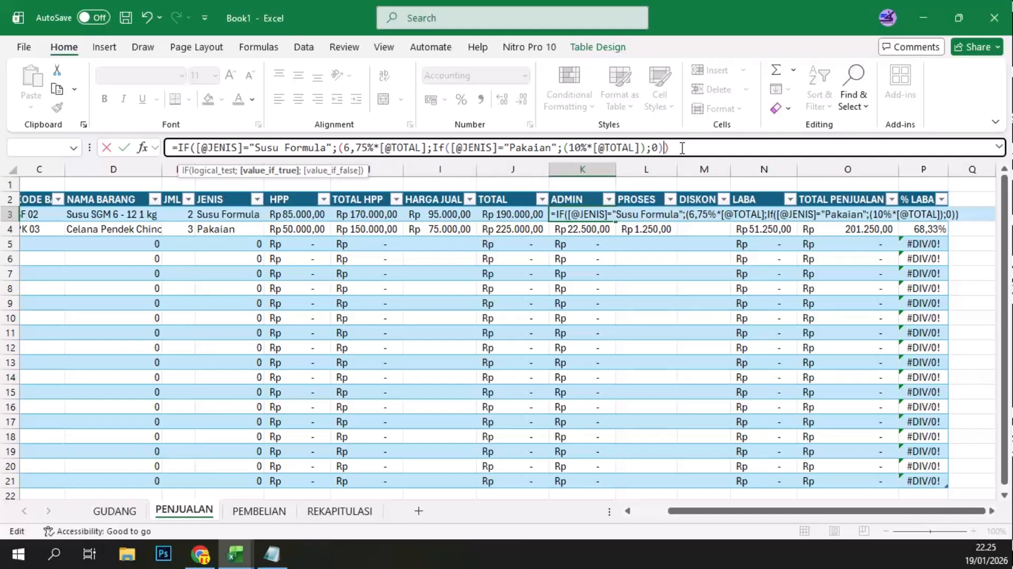
pyautogui.write(')')
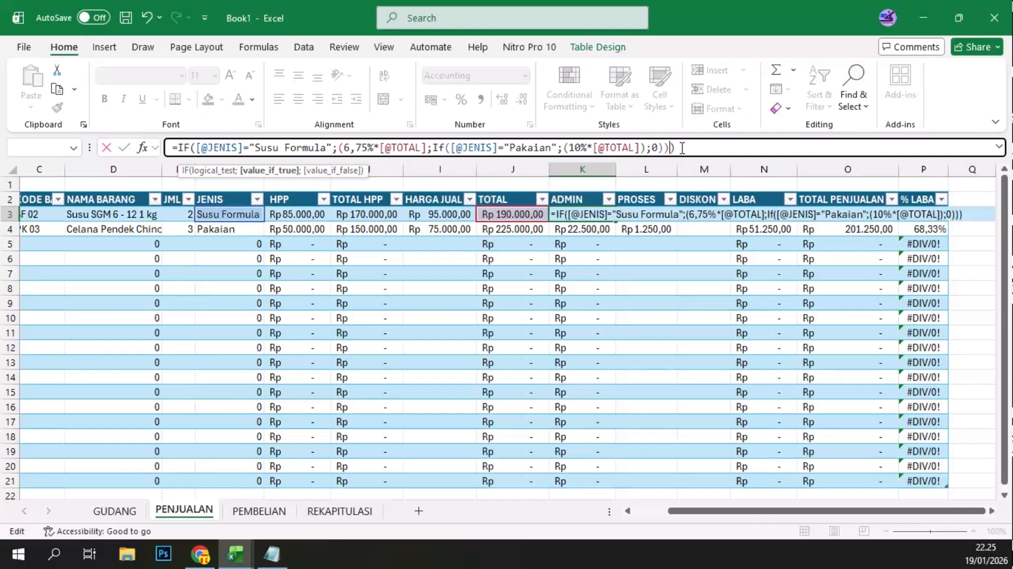
pyautogui.press('Right')
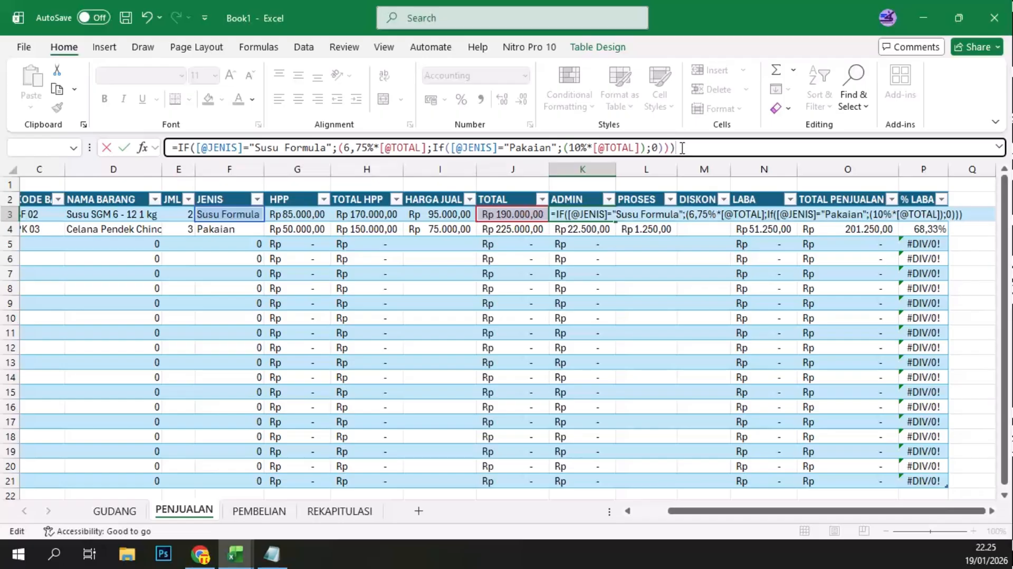
pyautogui.hotkey('ctrl', 'Return')
pyautogui.press('Return')
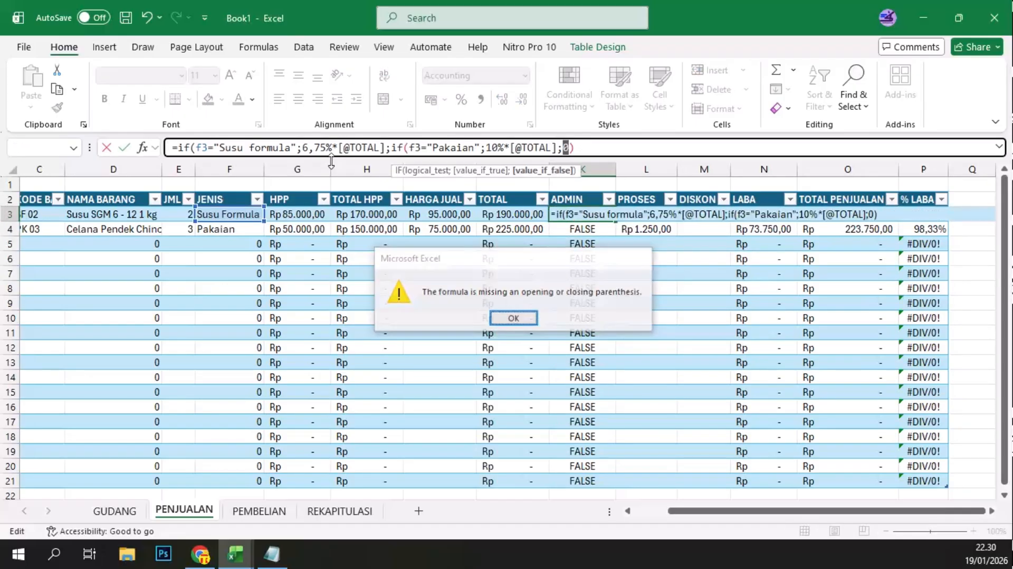
pyautogui.press('Return')
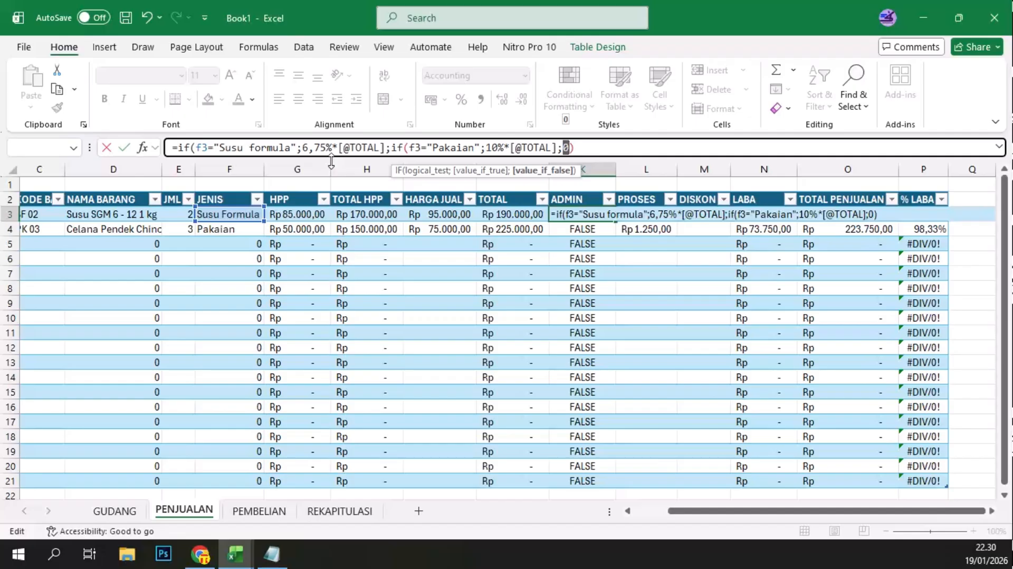
pyautogui.click(575, 145)
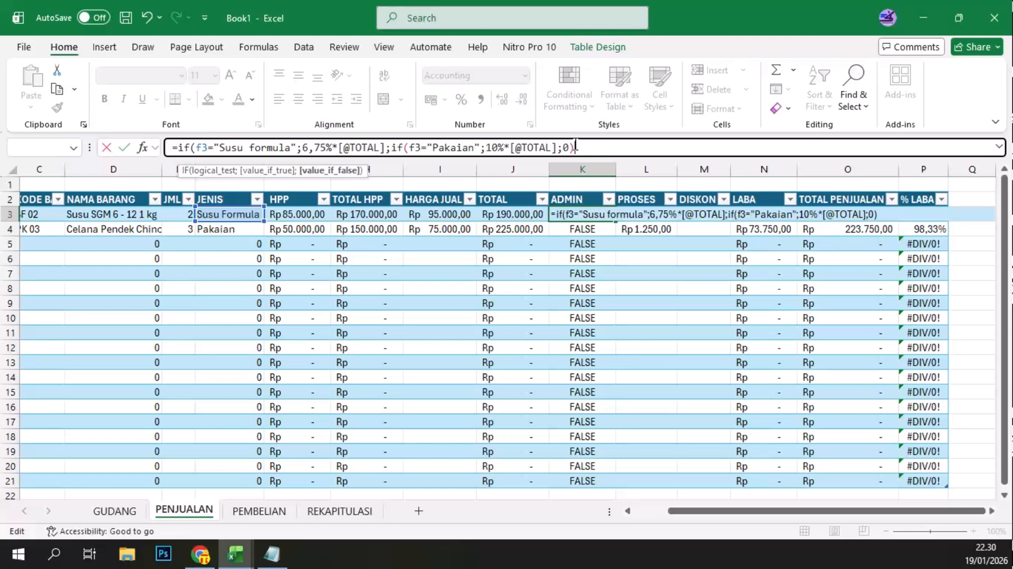
pyautogui.write(')')
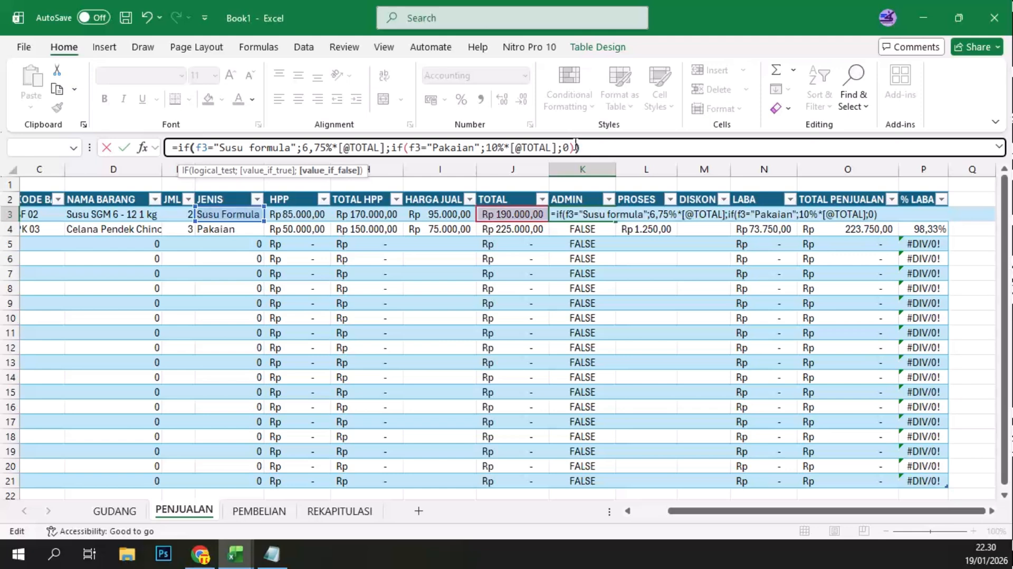
pyautogui.hotkey('ctrl', 'Return')
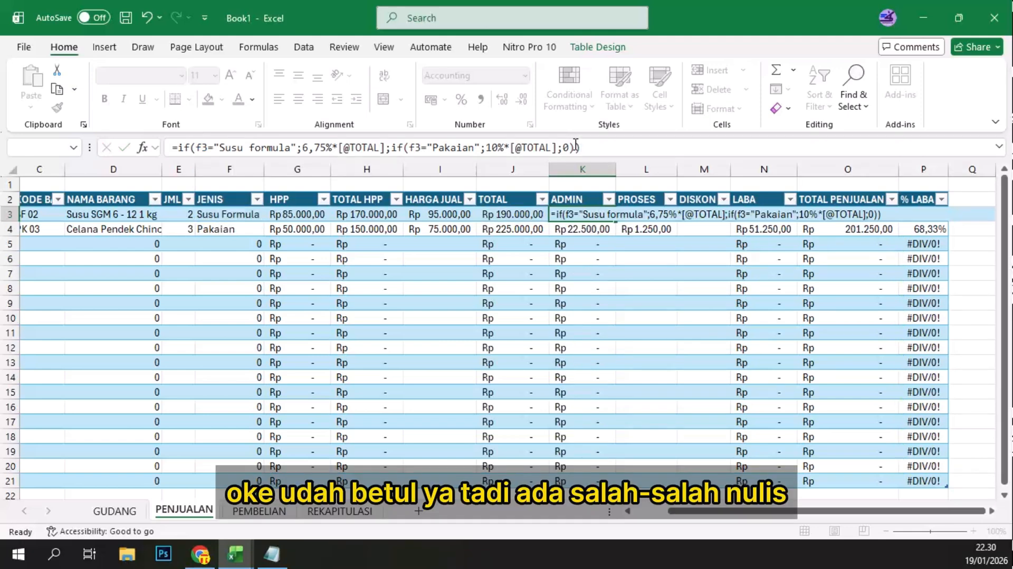
pyautogui.press('Return')
pyautogui.click(593, 215)
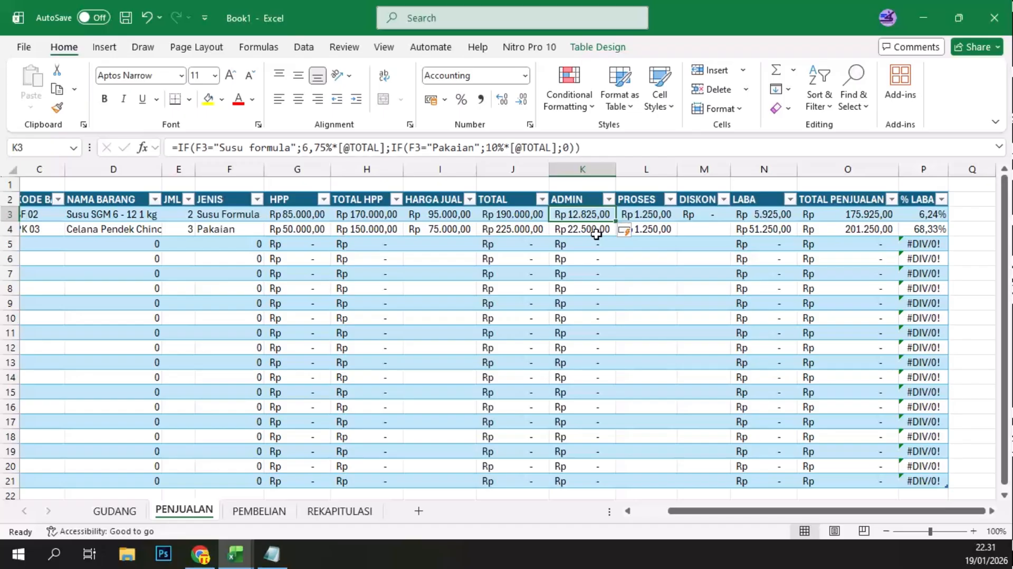
pyautogui.click(720, 212)
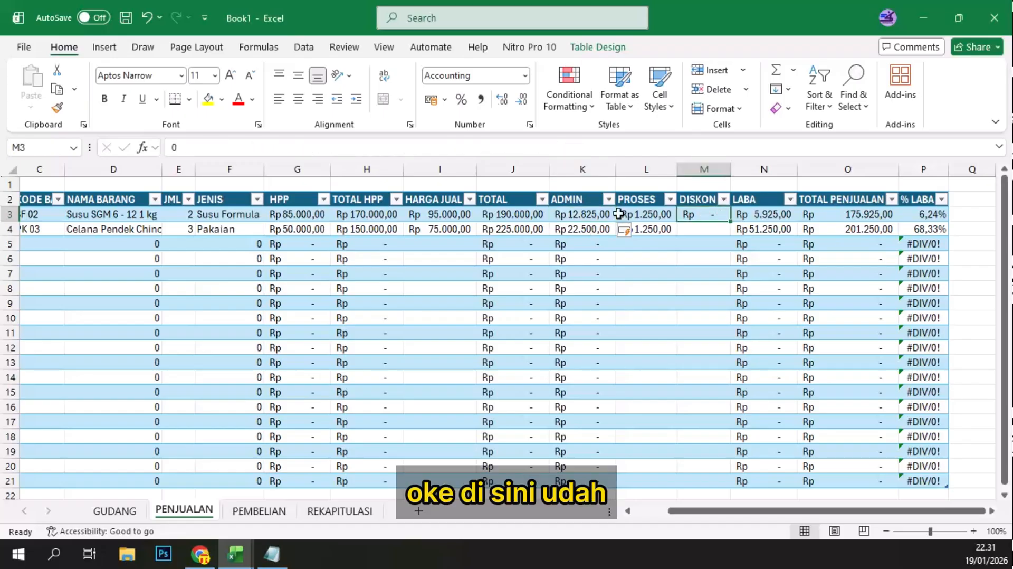
pyautogui.click(585, 216)
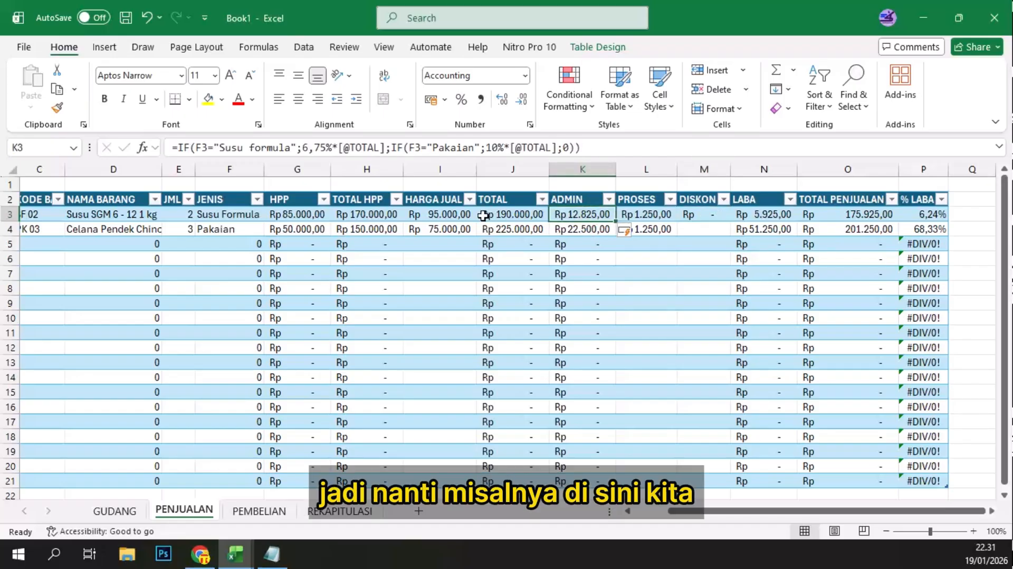
# Step: Choose item code SF 05 as the KODE BARANG of the third sale in row 5
pyautogui.click(91, 242)
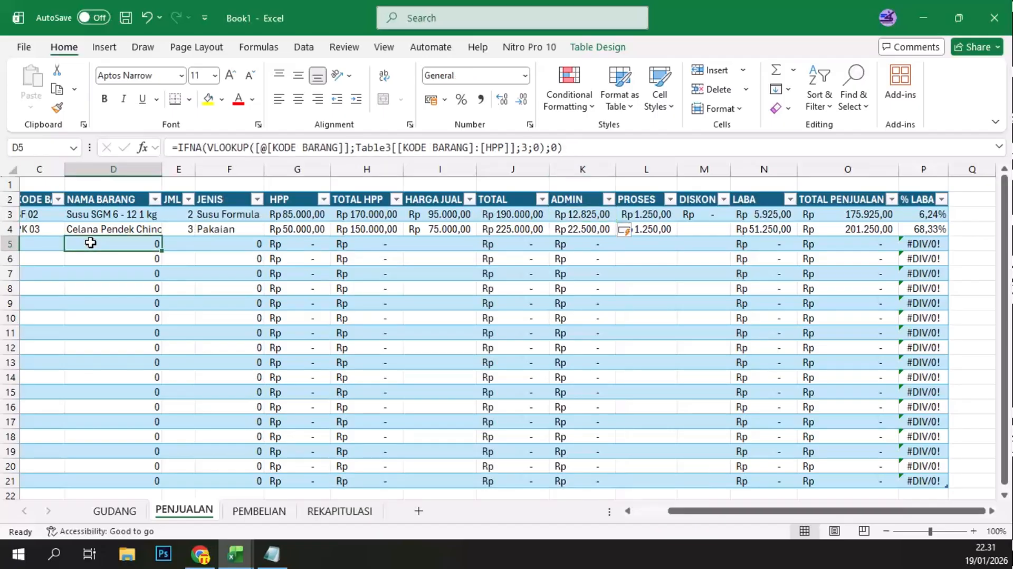
pyautogui.press('Left')
pyautogui.press('Left')
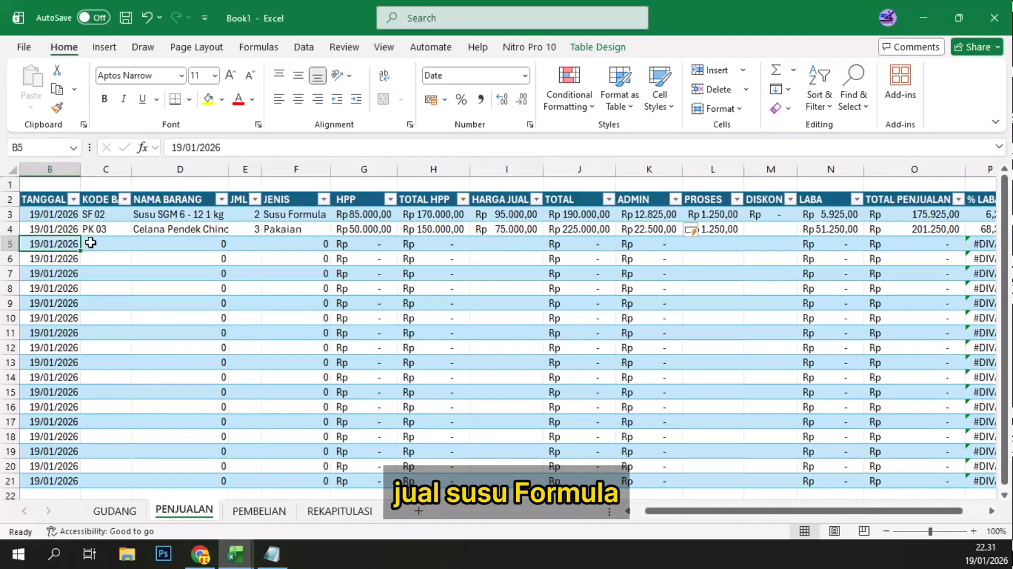
pyautogui.click(91, 242)
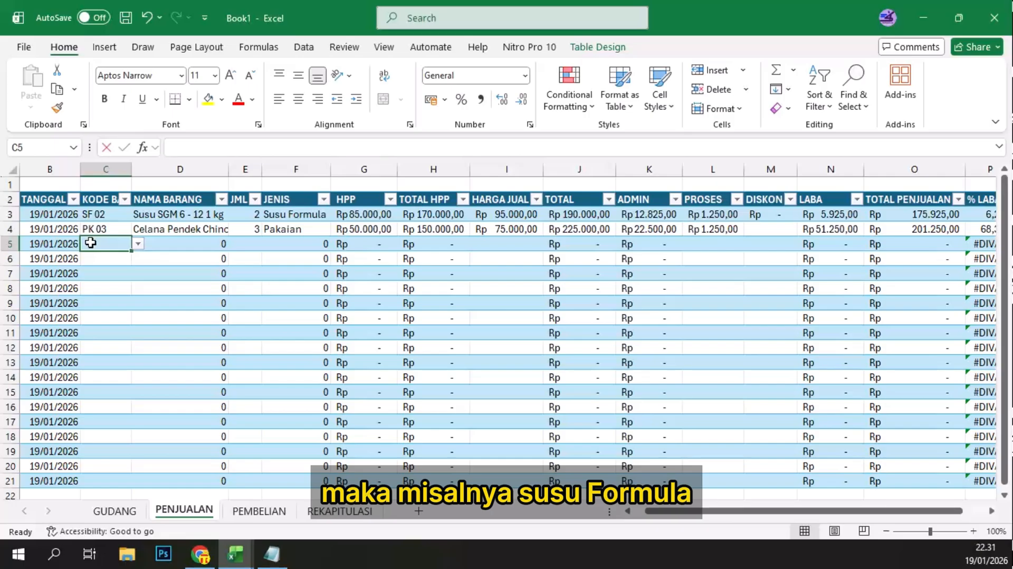
pyautogui.write('sf')
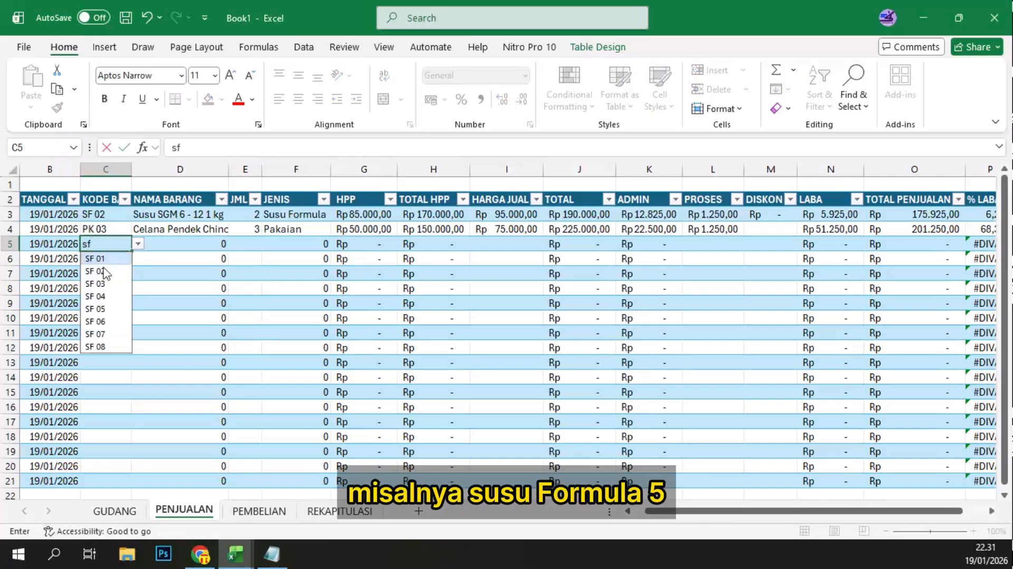
pyautogui.click(112, 306)
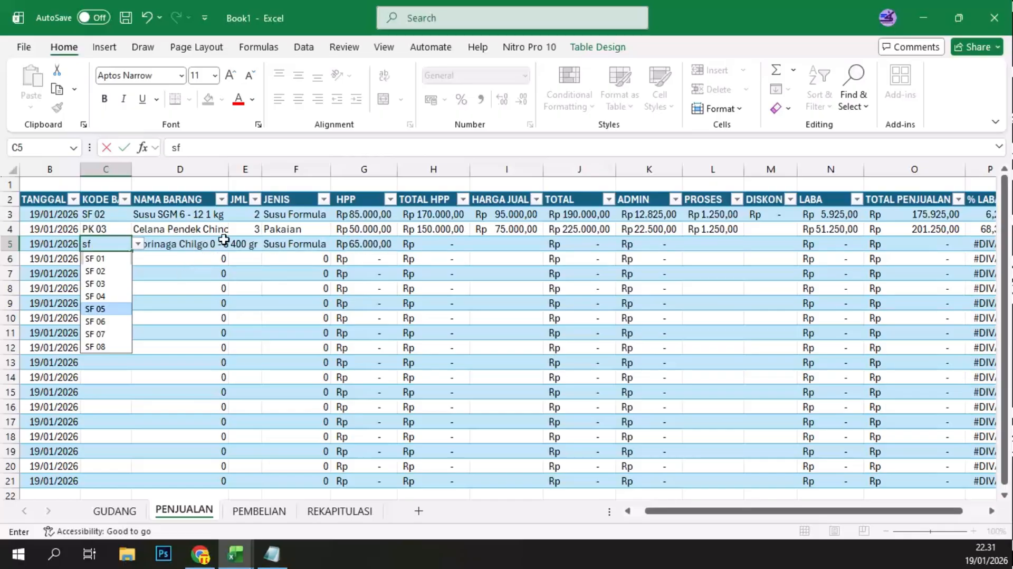
# Step: Set the SF 05 sale's JML to 2 and its HARGA JUAL to 79500
pyautogui.click(259, 243)
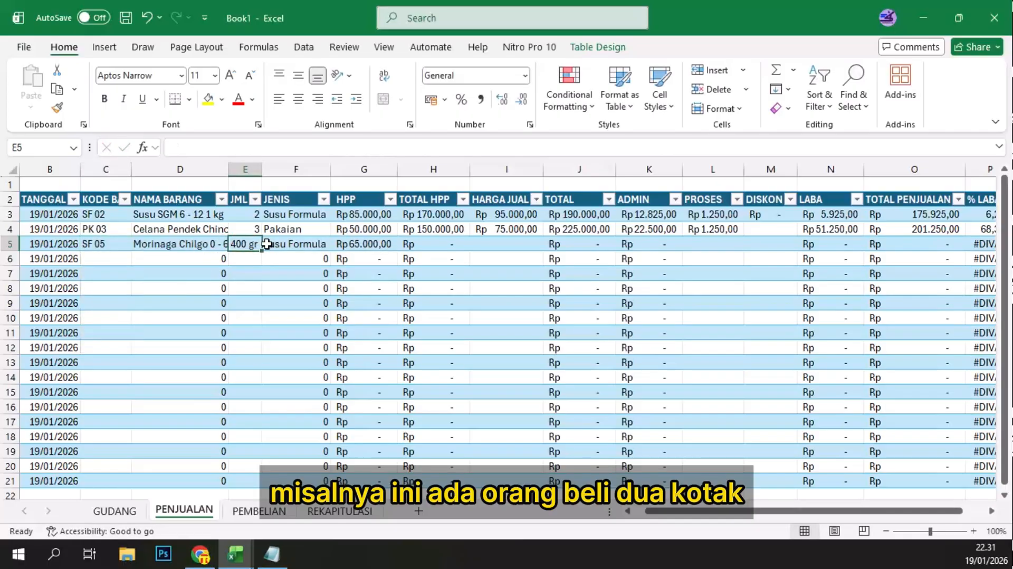
pyautogui.write('2')
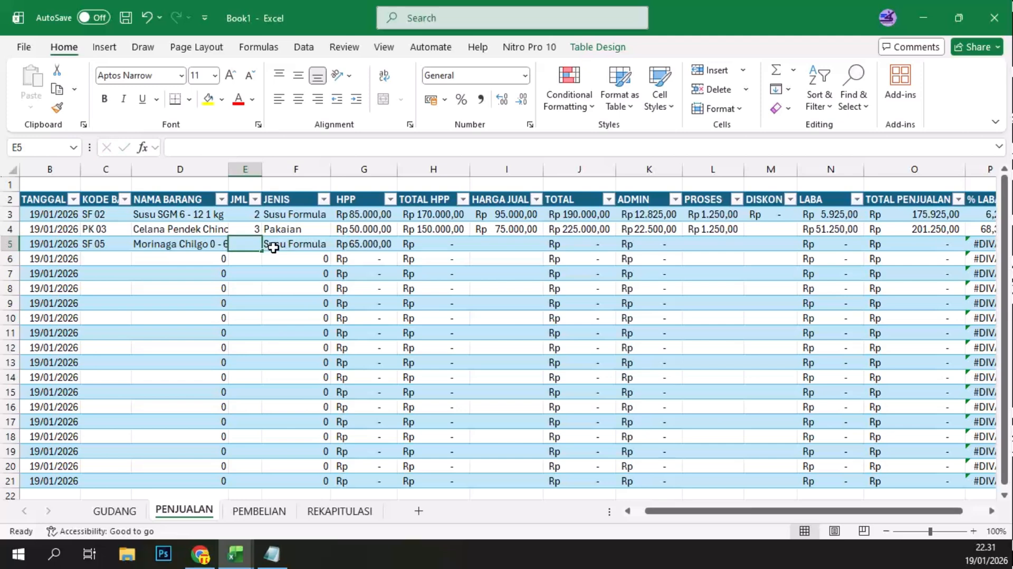
pyautogui.press('Return')
pyautogui.press('Tab')
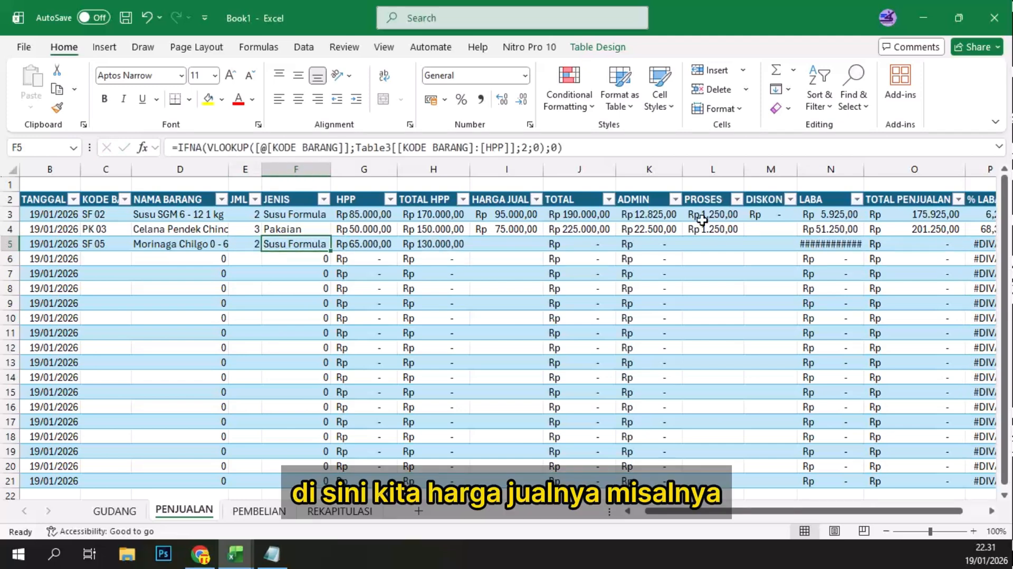
pyautogui.click(507, 245)
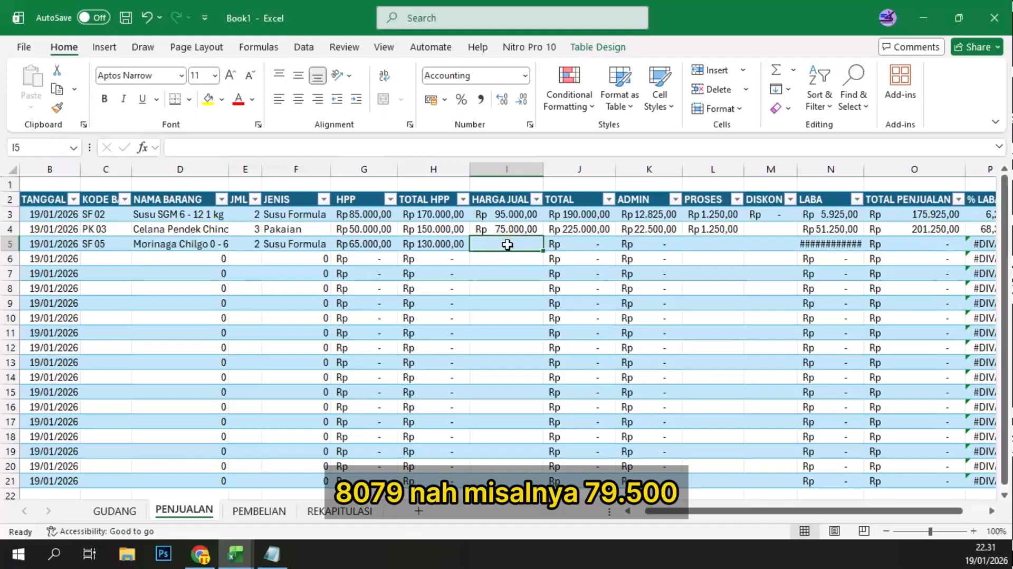
pyautogui.write('8')
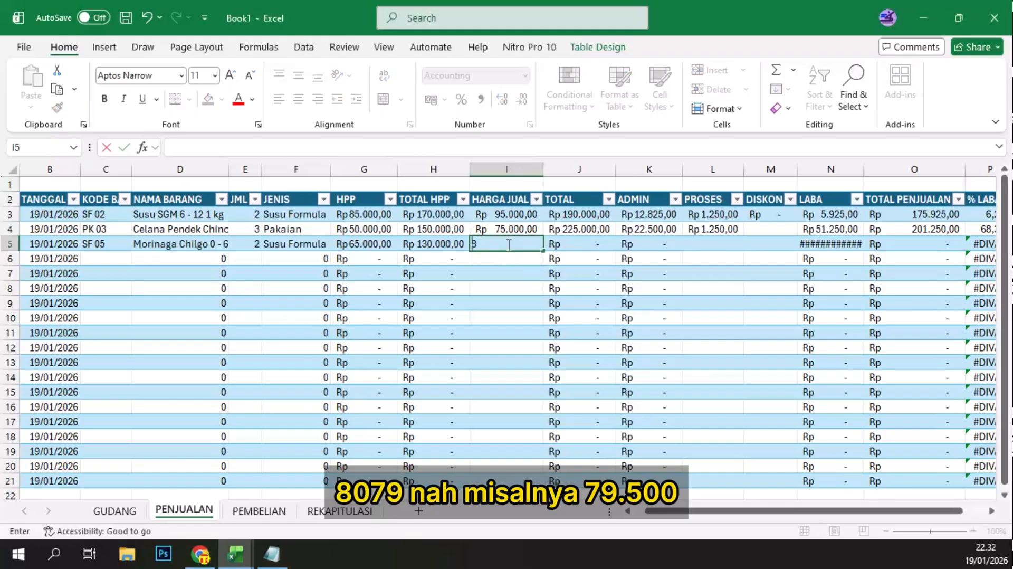
pyautogui.write('79500')
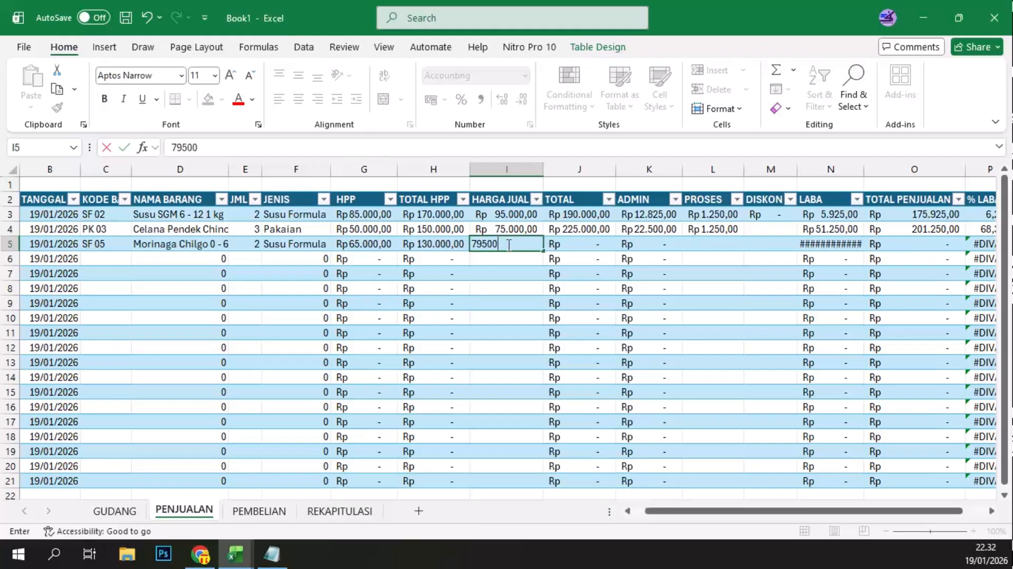
pyautogui.press('Tab')
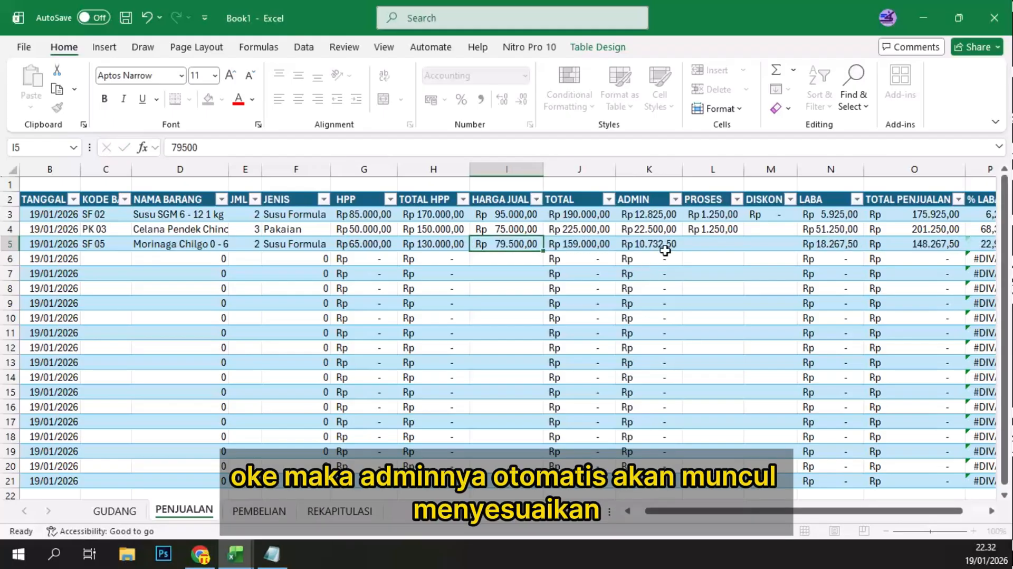
# Step: Check the ADMIN and LABA cells of the SF 05 sale and enter 1250 as its PROSES fee
pyautogui.click(659, 247)
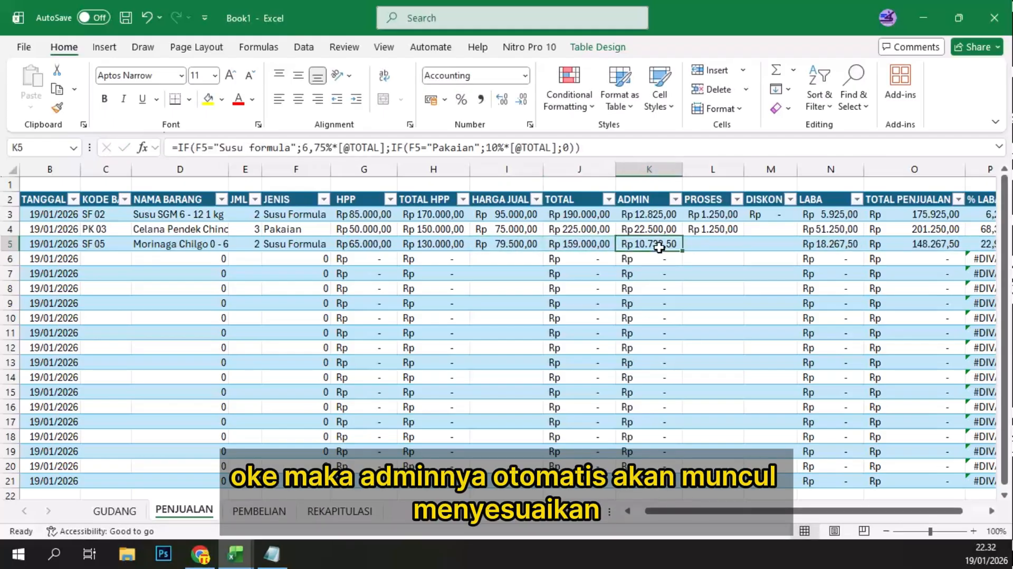
pyautogui.press('Tab')
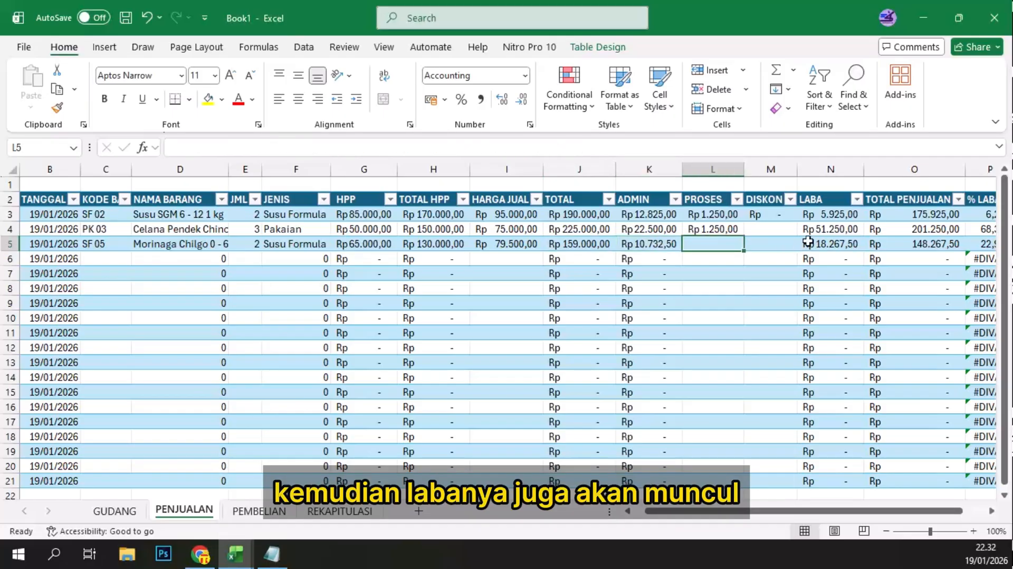
pyautogui.press('Tab')
pyautogui.press('Tab')
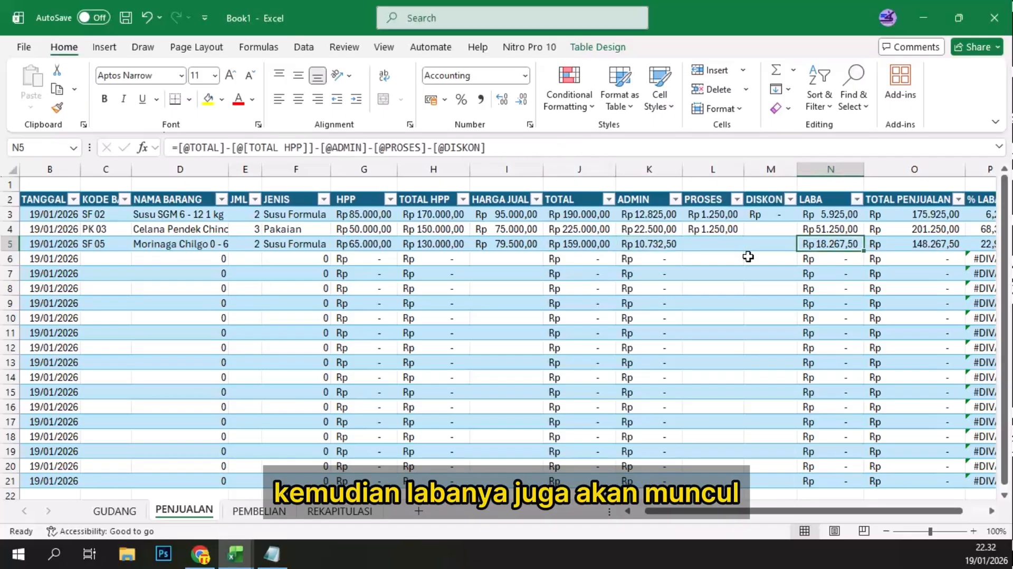
pyautogui.click(722, 243)
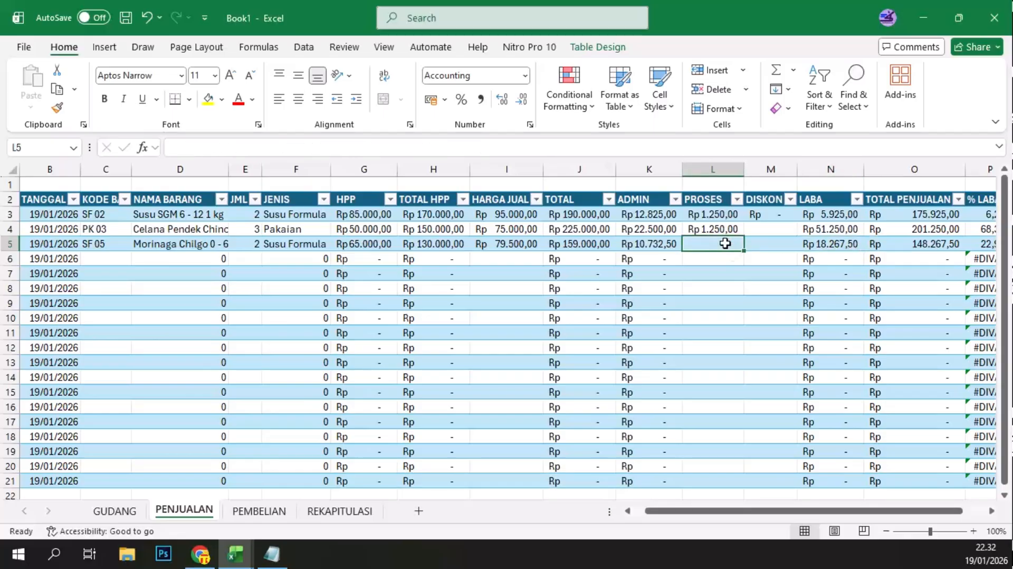
pyautogui.write('1250')
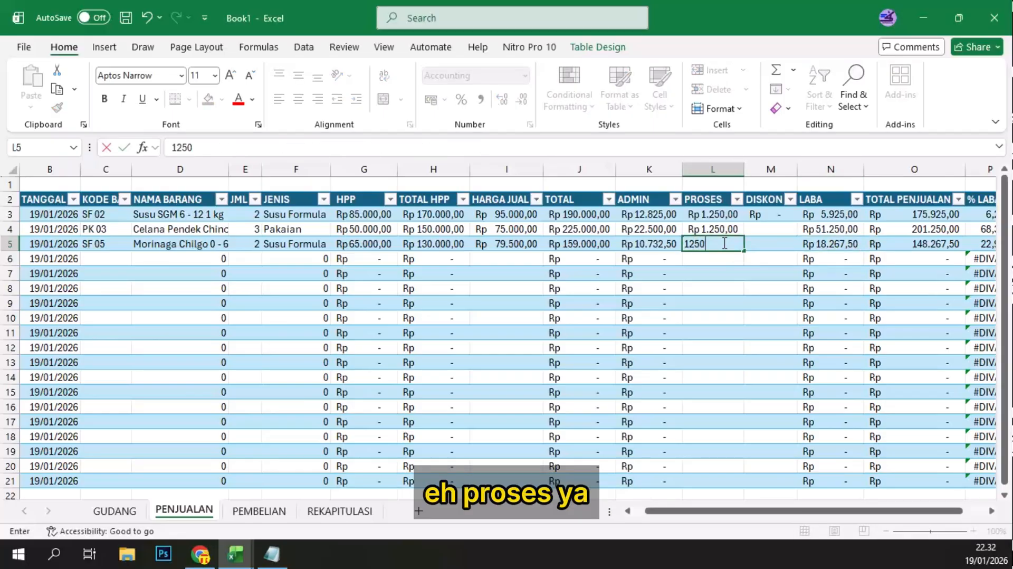
pyautogui.hotkey('ctrl', 'Return')
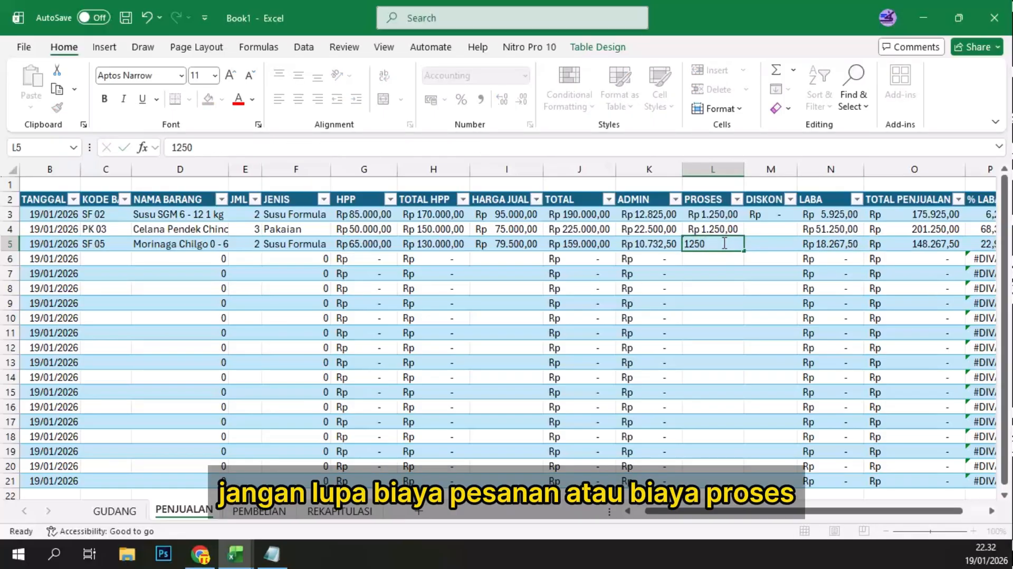
pyautogui.press('Return')
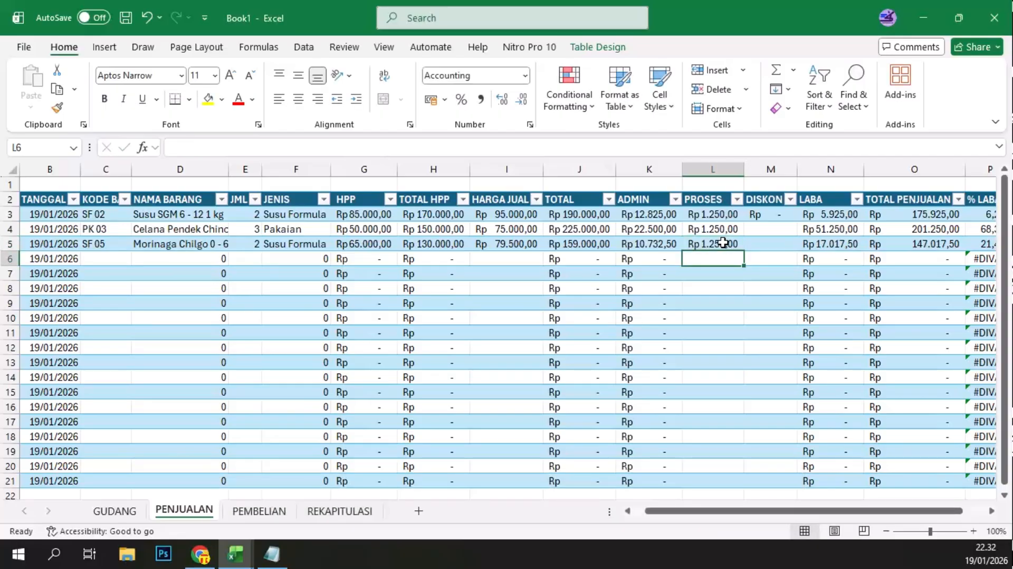
# Step: Review the % LABA column, and check the STOK KELUAR of SF 05 in the GUDANG sheet
pyautogui.click(991, 511)
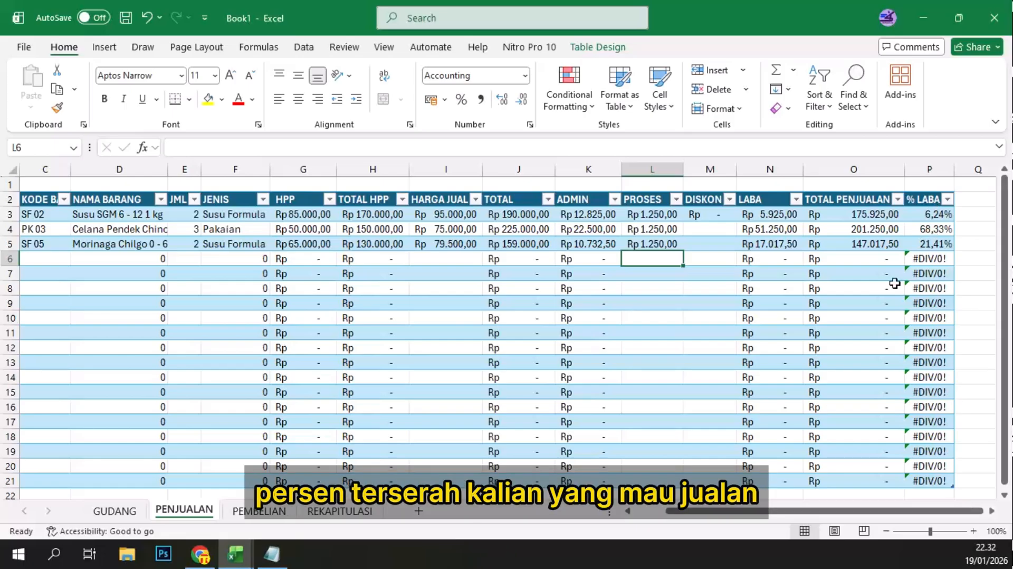
pyautogui.moveTo(724, 511); pyautogui.dragTo(686, 511)
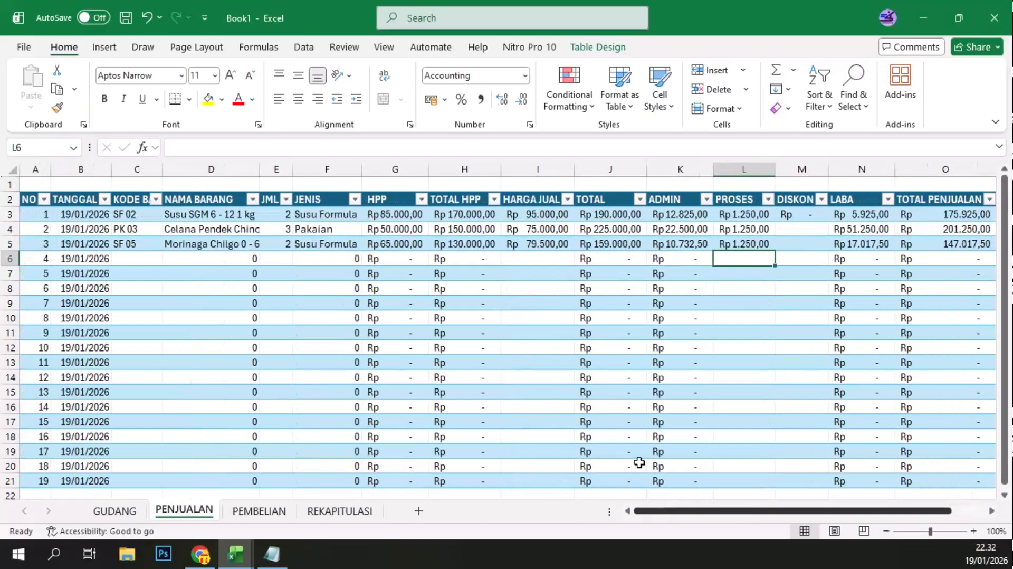
pyautogui.click(116, 510)
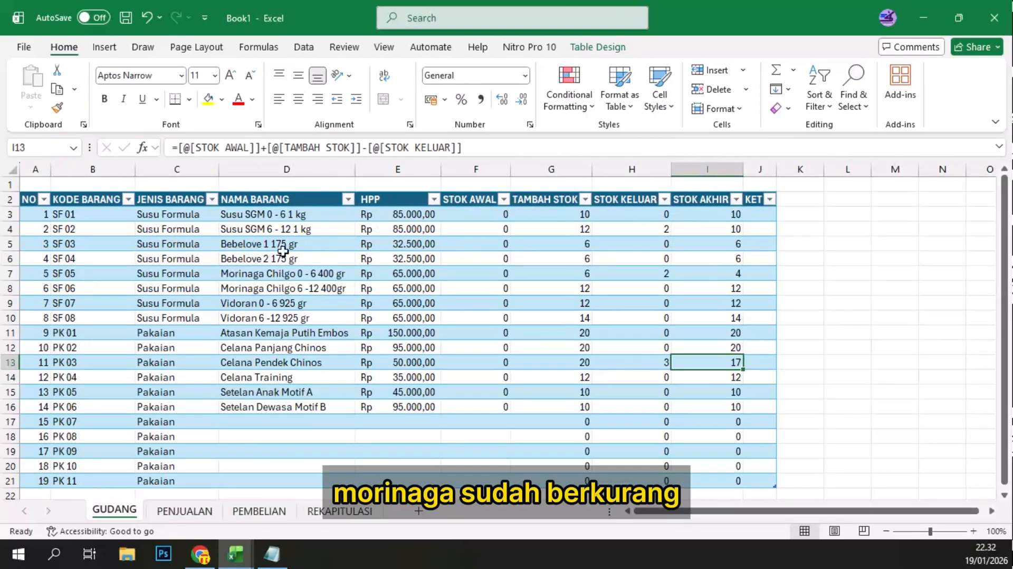
pyautogui.click(668, 275)
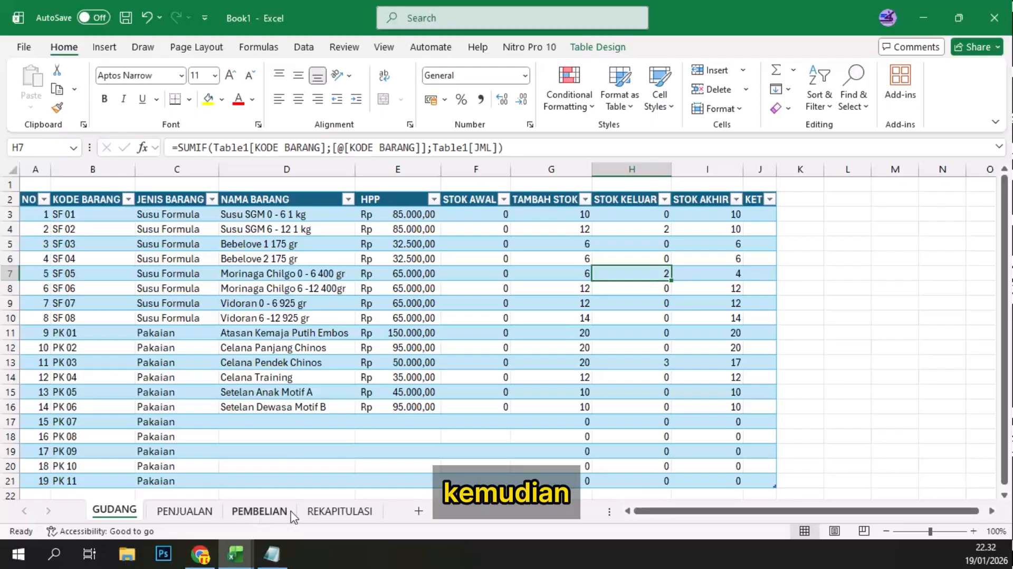
# Step: Open the REKAPITULASI sheet and enter BULAN in A2 as the first column header
pyautogui.click(339, 514)
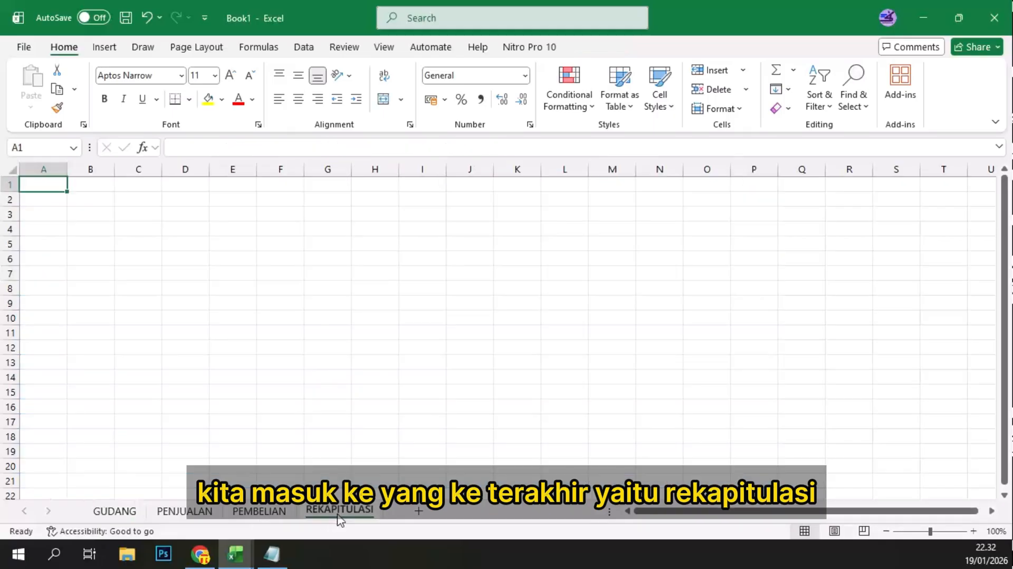
pyautogui.click(275, 320)
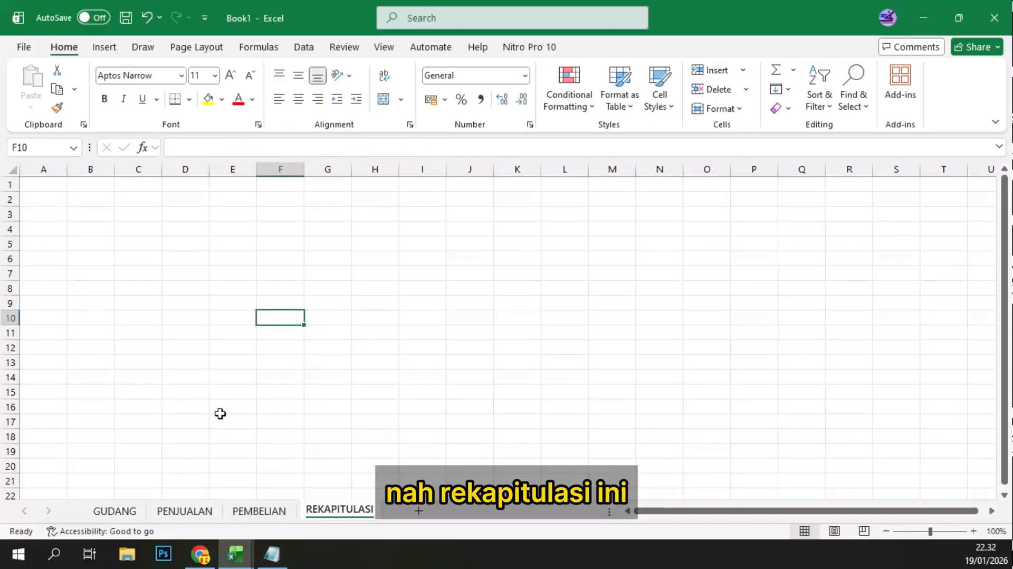
pyautogui.click(181, 243)
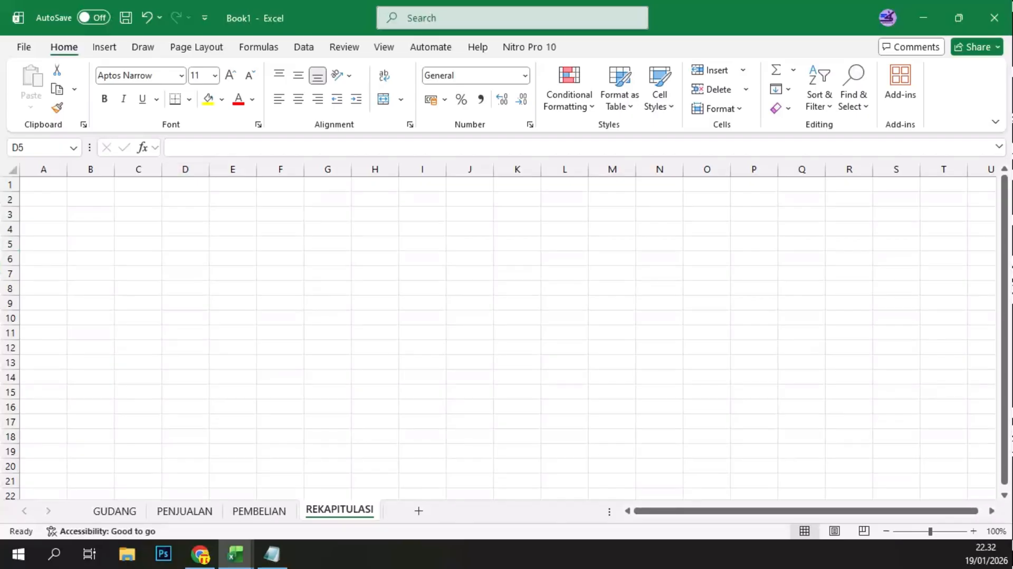
pyautogui.click(207, 231)
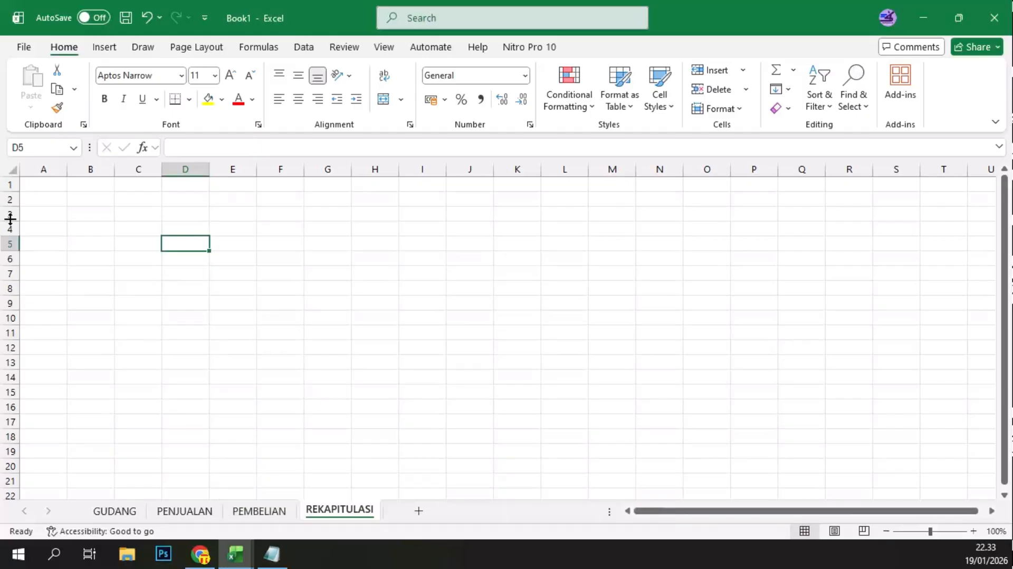
pyautogui.click(43, 201)
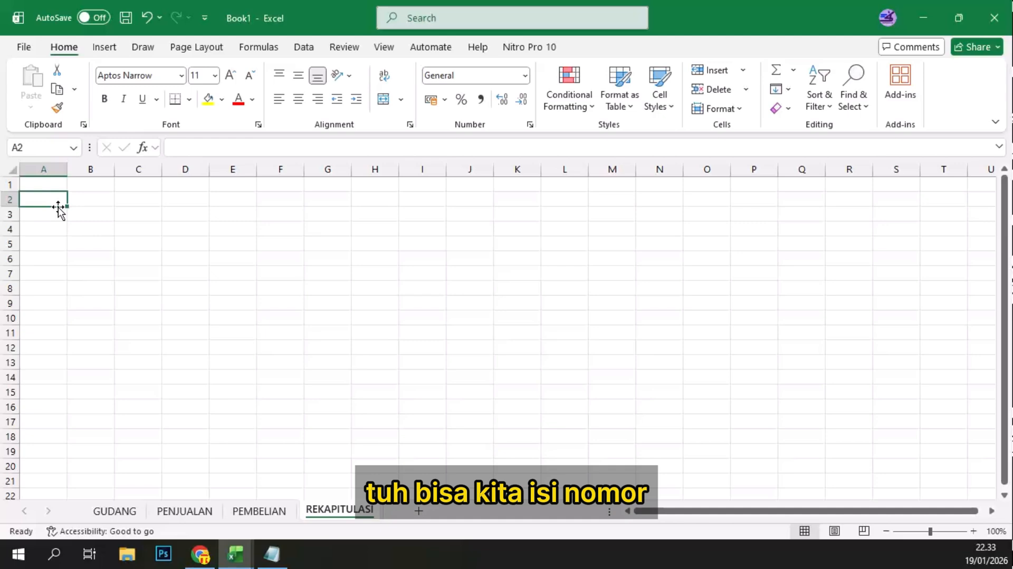
pyautogui.write('no')
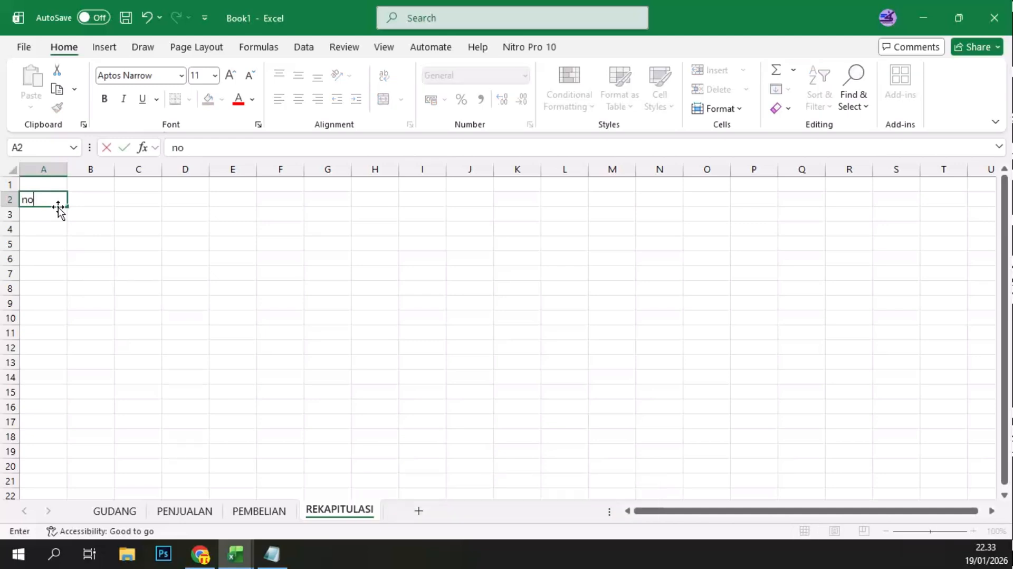
pyautogui.press('BackSpace')
pyautogui.press('BackSpace')
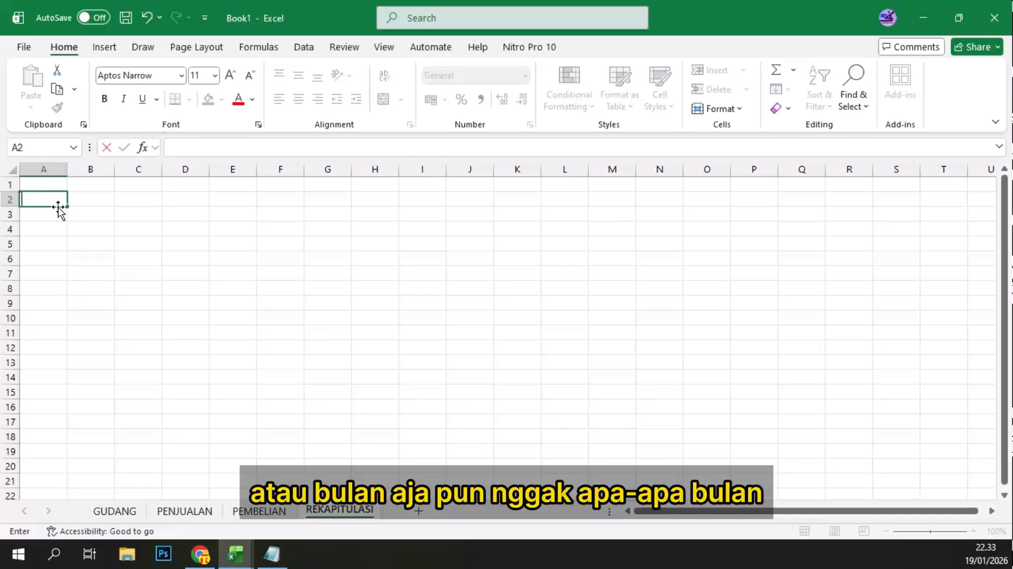
pyautogui.write('BULAN')
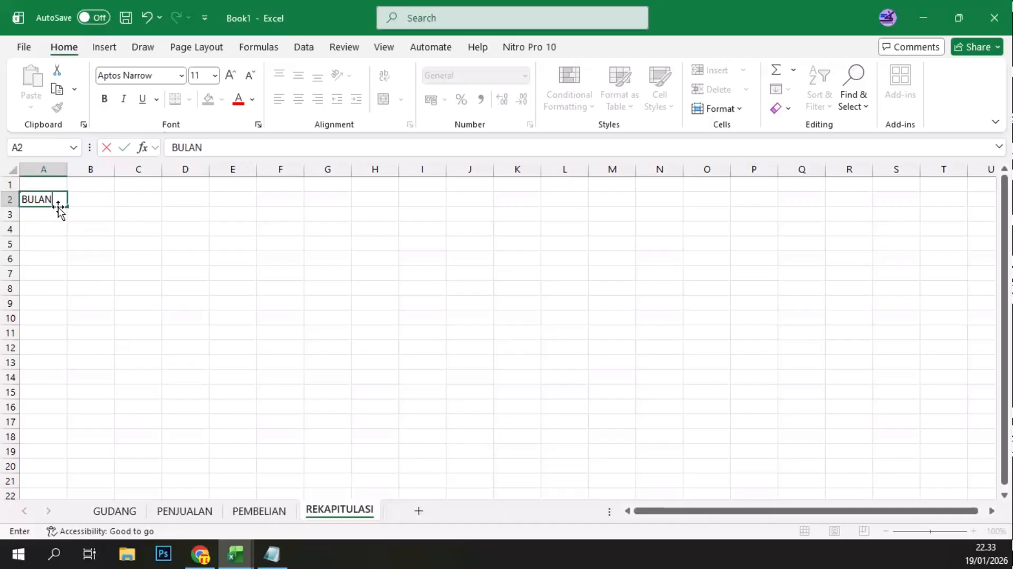
pyautogui.press('Tab')
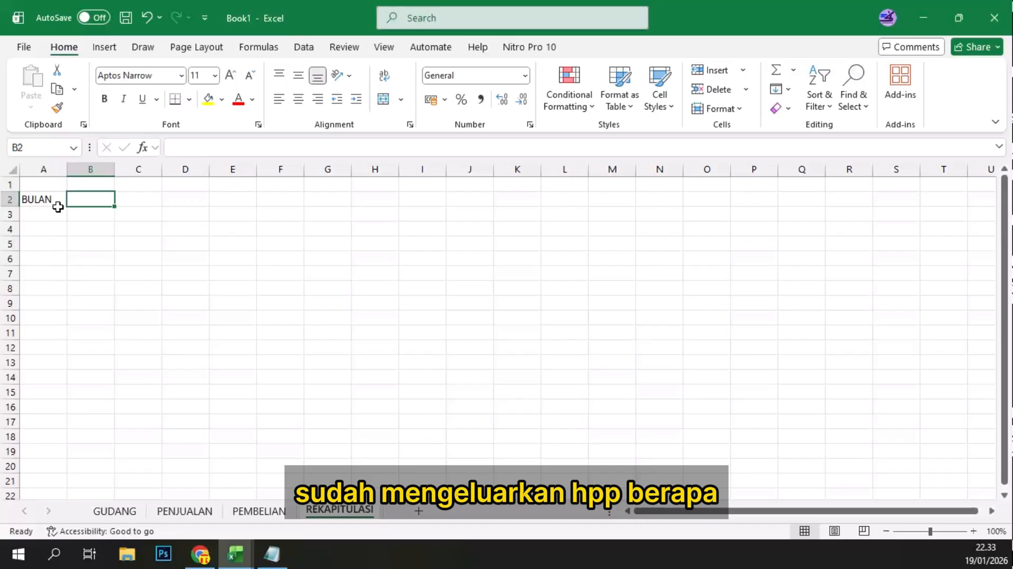
# Step: Enter the headers HPP, PENJUALAN and ADMIN in cells B2 to D2
pyautogui.write('HPP')
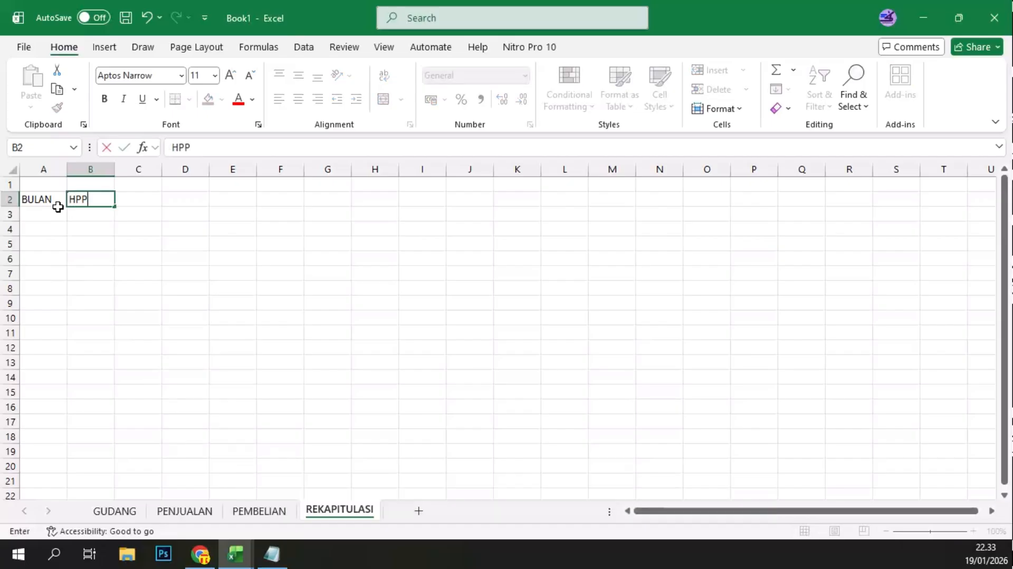
pyautogui.press('Tab')
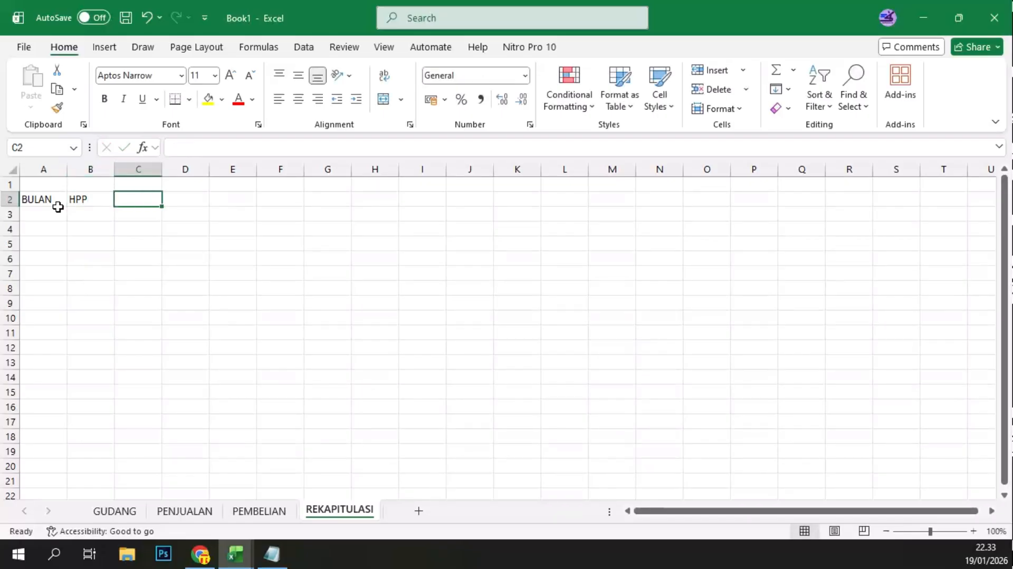
pyautogui.write('PENJUALAN')
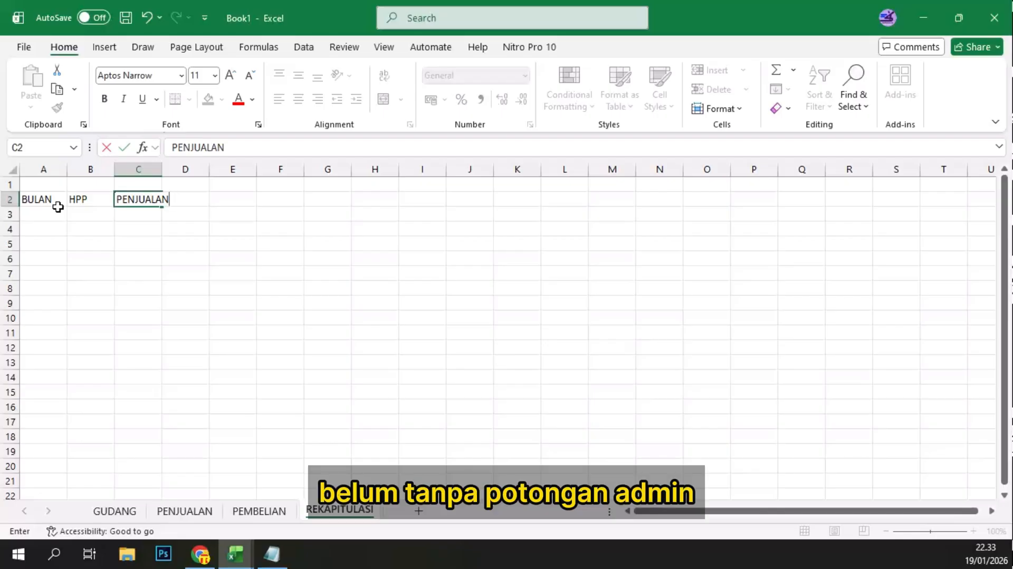
pyautogui.press('Tab')
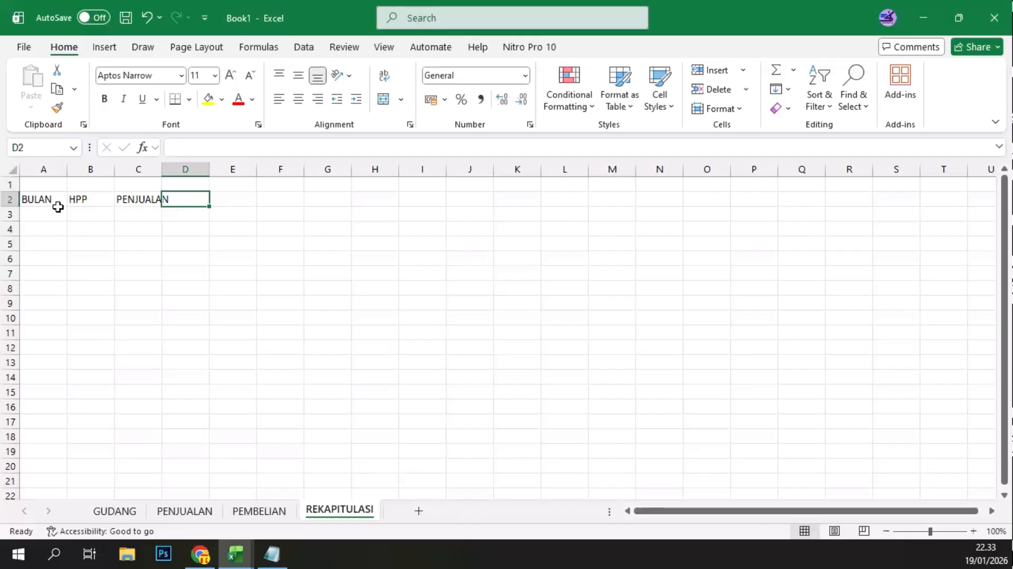
pyautogui.write('ADMIN')
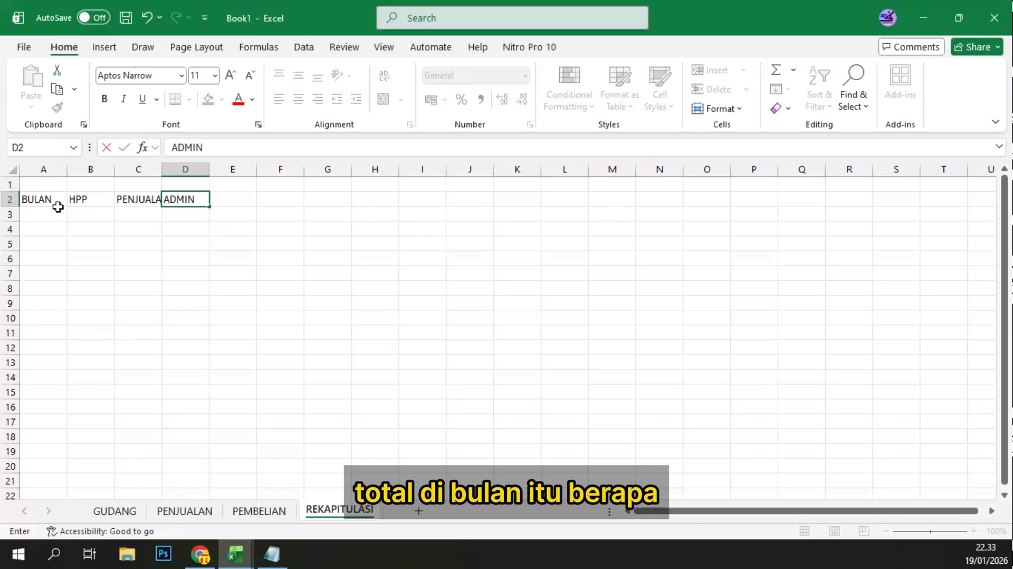
pyautogui.press('Tab')
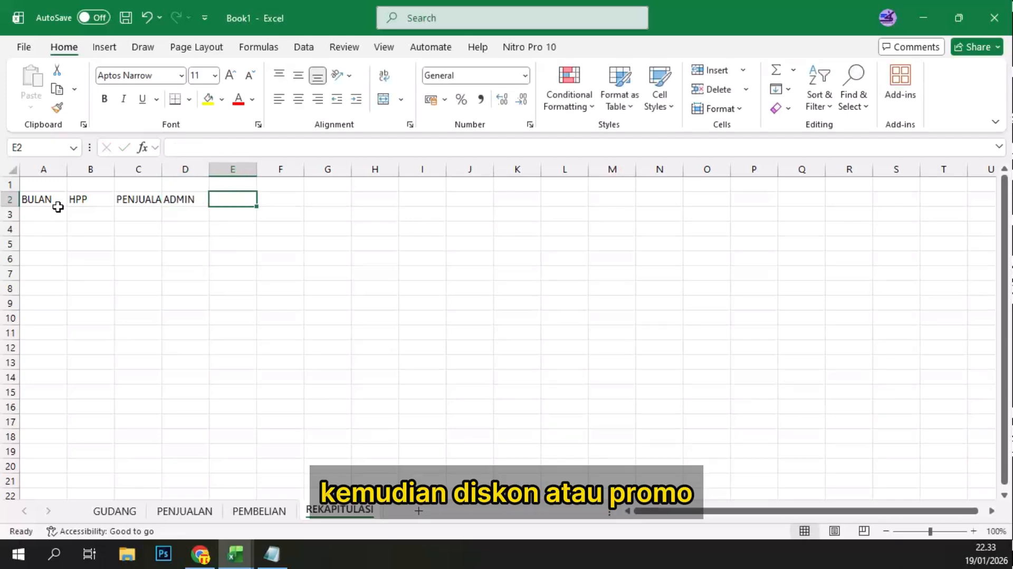
# Step: Add the headers DISKON in E2 and BIAYA PROSES in F2
pyautogui.write('DISK')
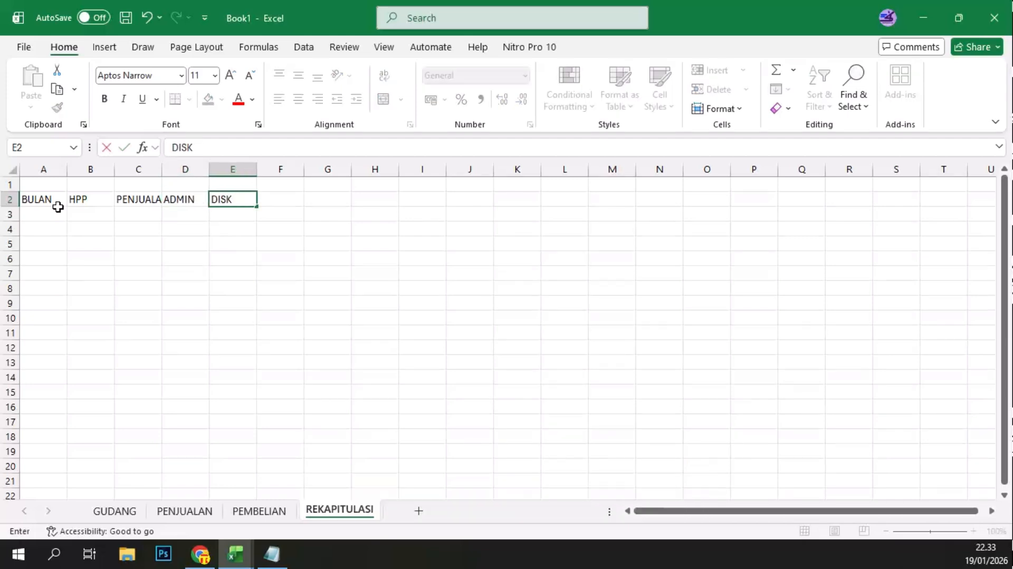
pyautogui.write('ON')
pyautogui.press('Tab')
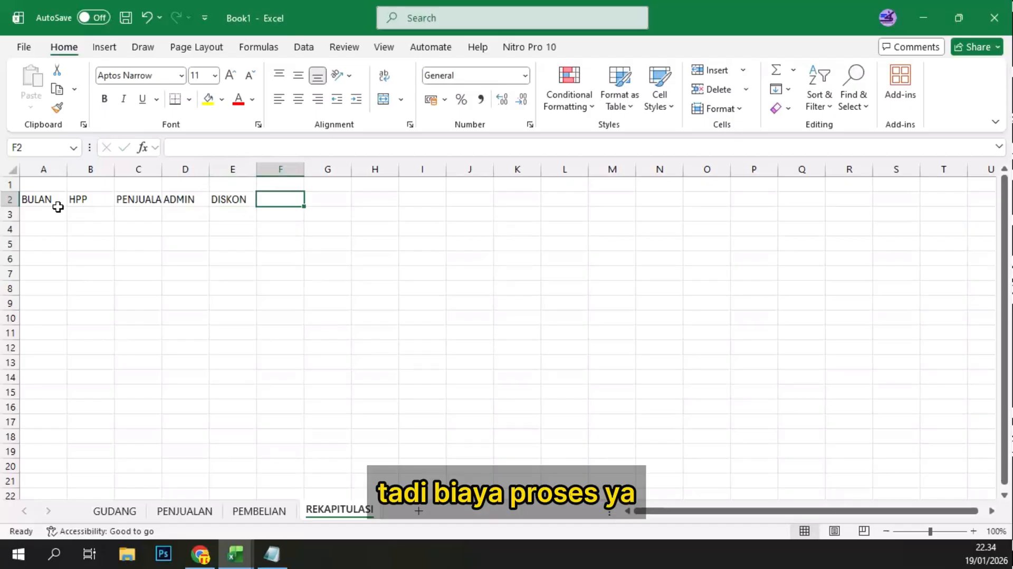
pyautogui.write('BIAYA')
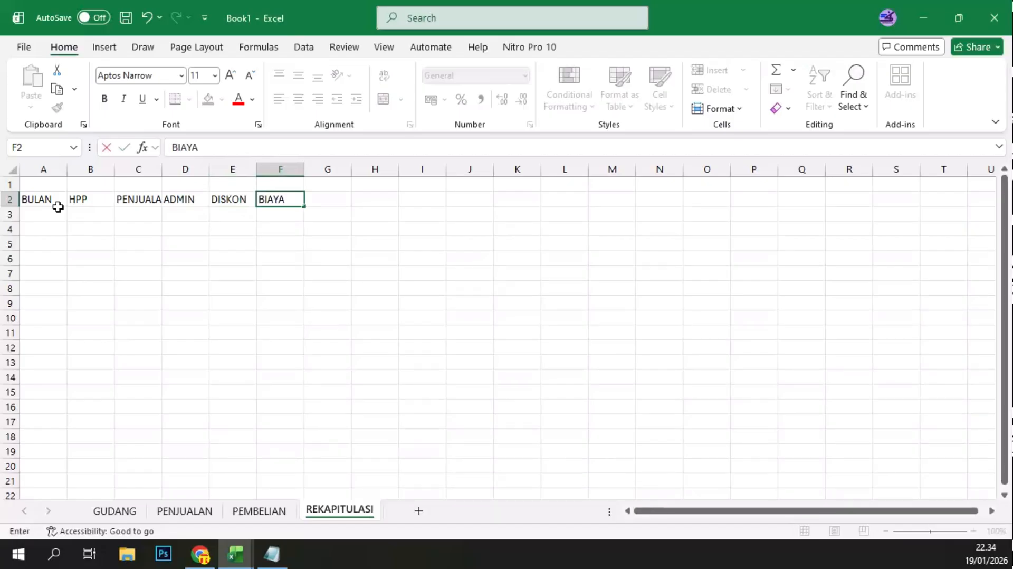
pyautogui.write(' PROSES')
pyautogui.press('Tab')
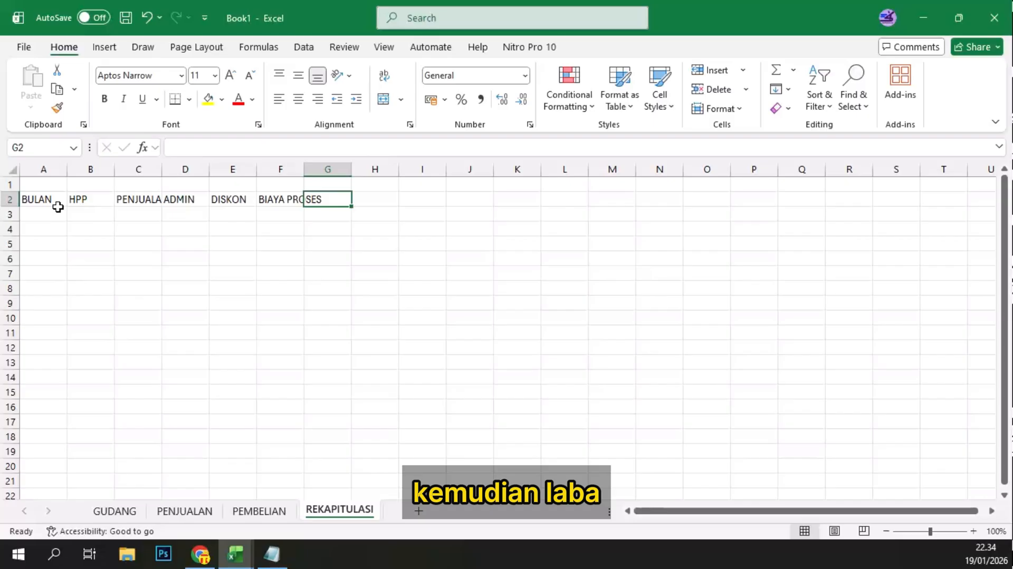
# Step: Complete the header row with LAIN LAIN in G2 and LABA BERSIH in H2
pyautogui.write('LABA')
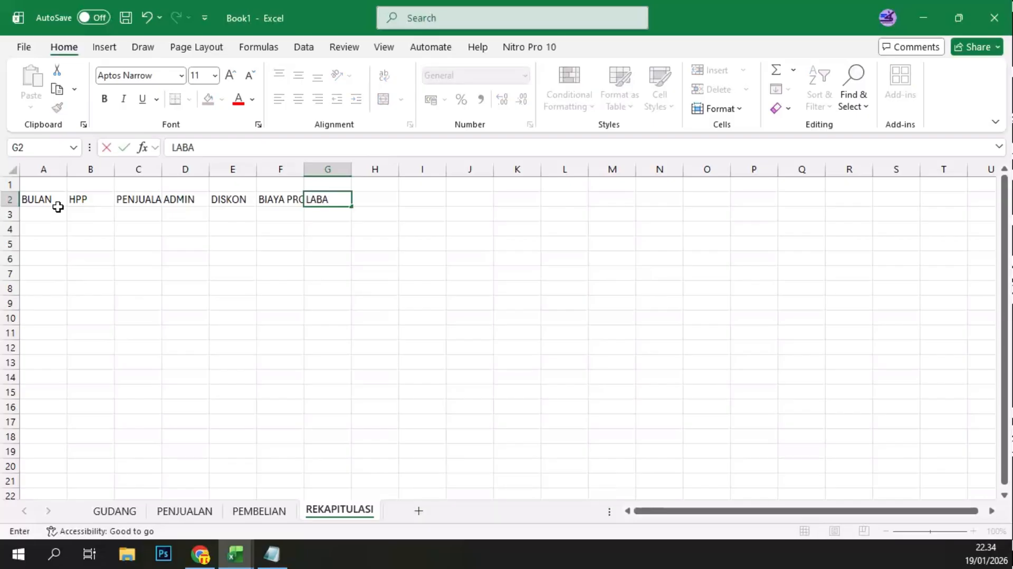
pyautogui.press('Tab')
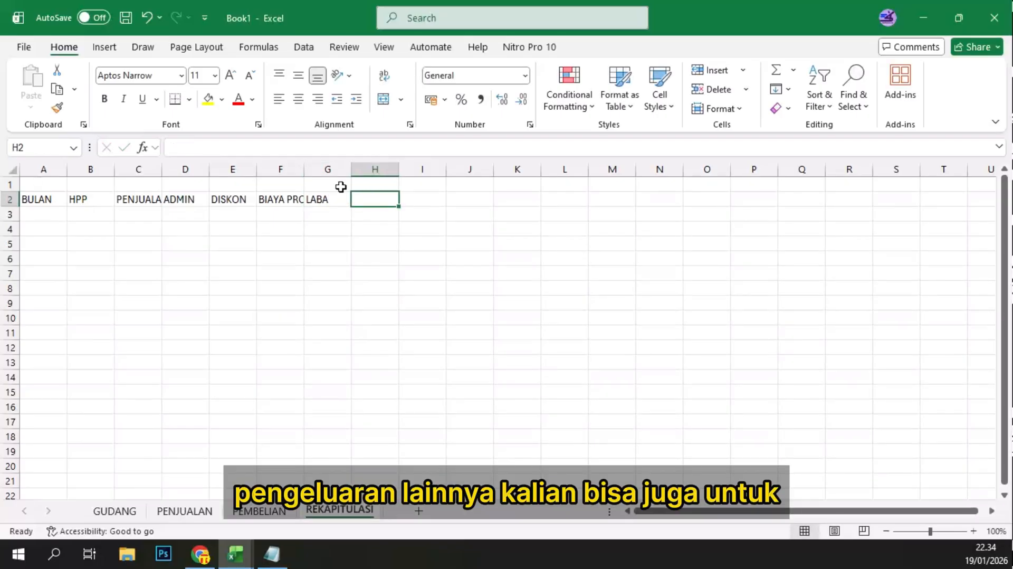
pyautogui.click(331, 169)
pyautogui.click(331, 201)
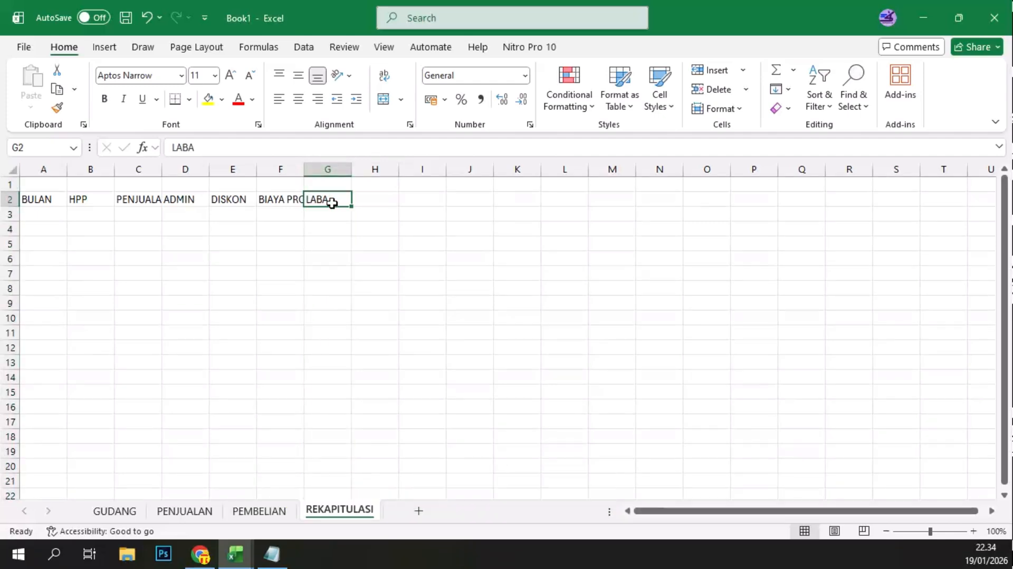
pyautogui.write('LAIN LAIN')
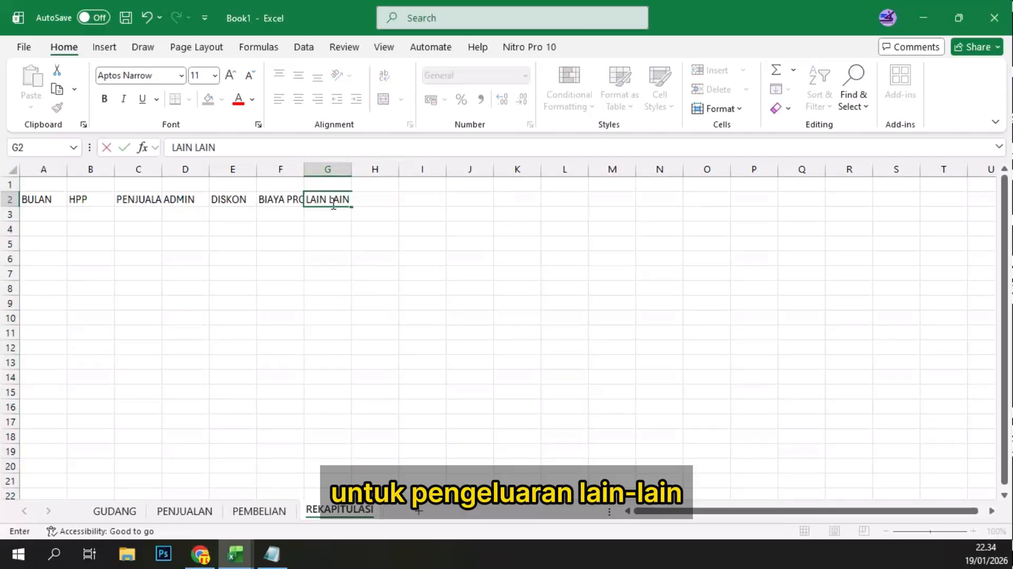
pyautogui.click(394, 202)
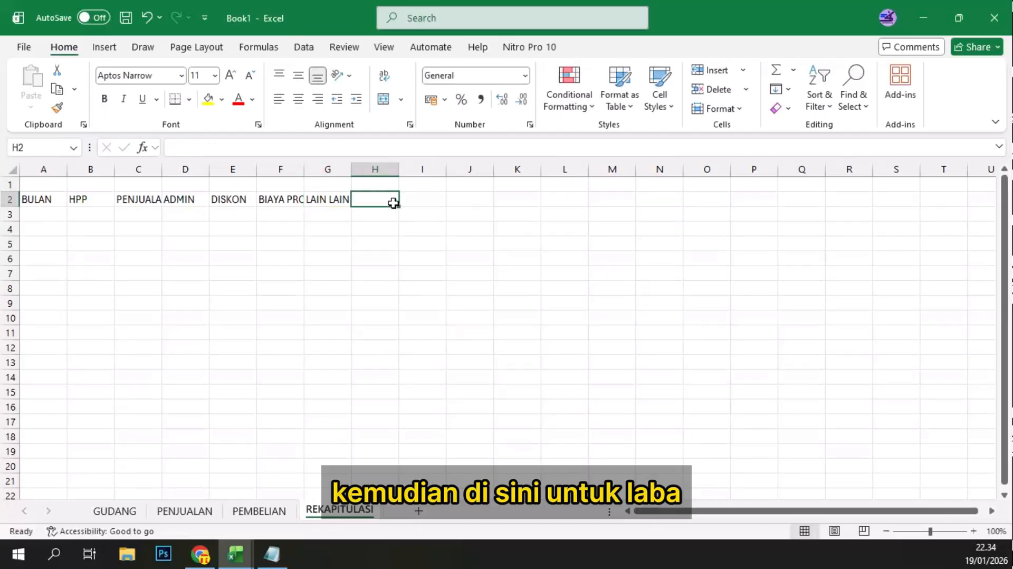
pyautogui.write('LABA BERSIH')
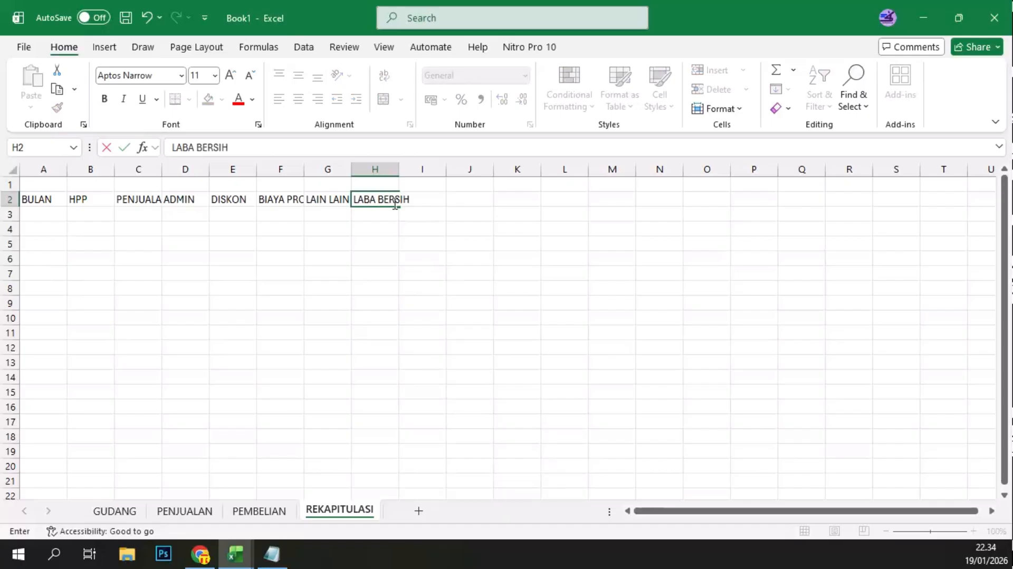
pyautogui.press('Tab')
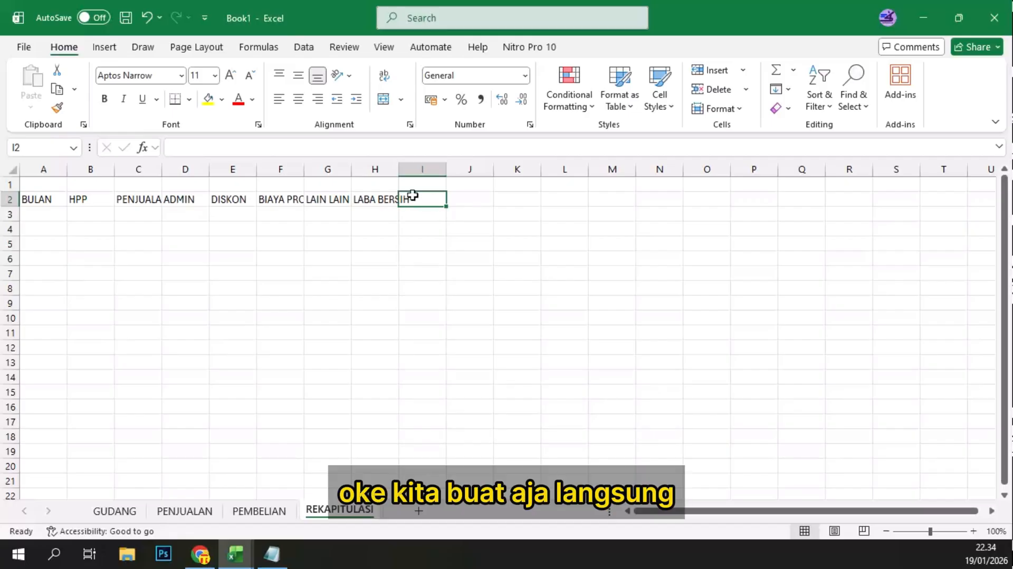
pyautogui.moveTo(38, 199); pyautogui.dragTo(377, 468)
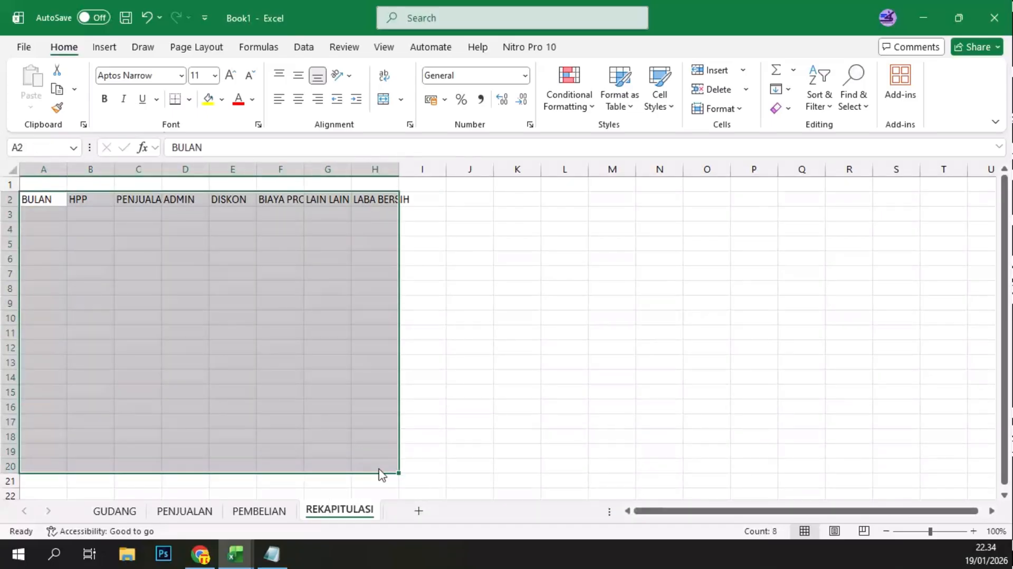
pyautogui.hotkey('ctrl', 't')
pyautogui.press('Return')
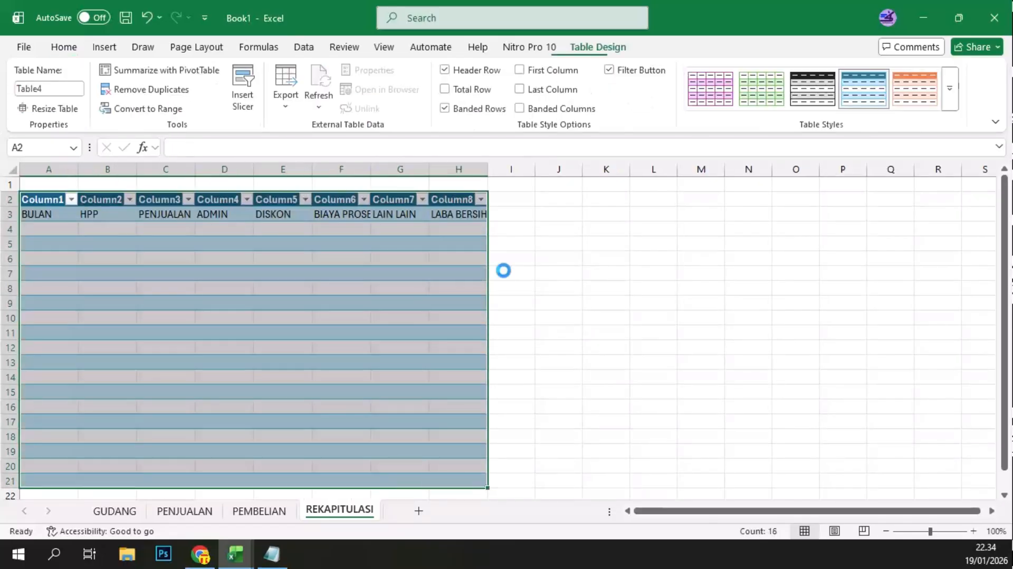
pyautogui.hotkey('ctrl', 'z')
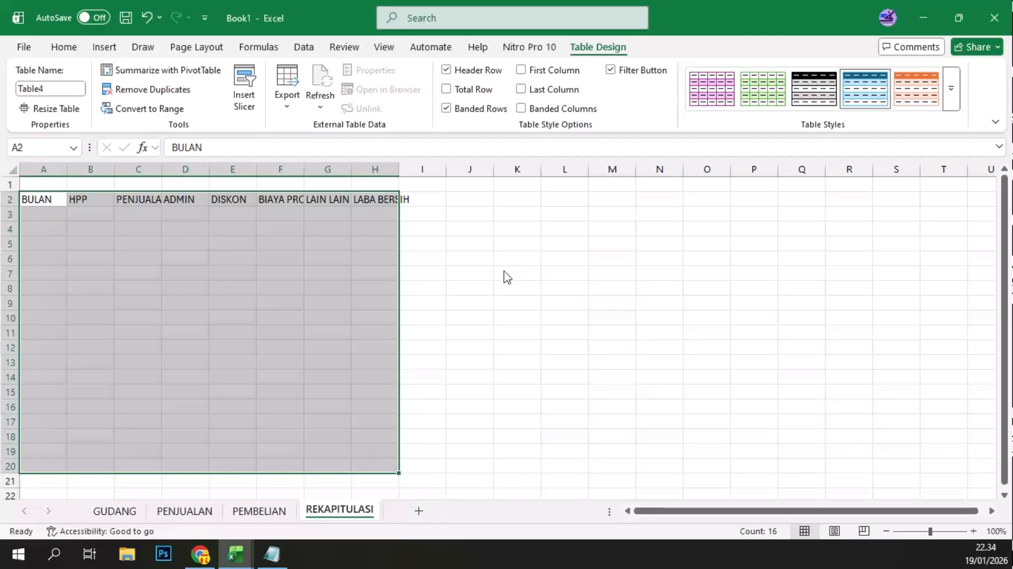
# Step: Convert the range A2:H20 into a table that uses its first row as headers
pyautogui.hotkey('ctrl', 't')
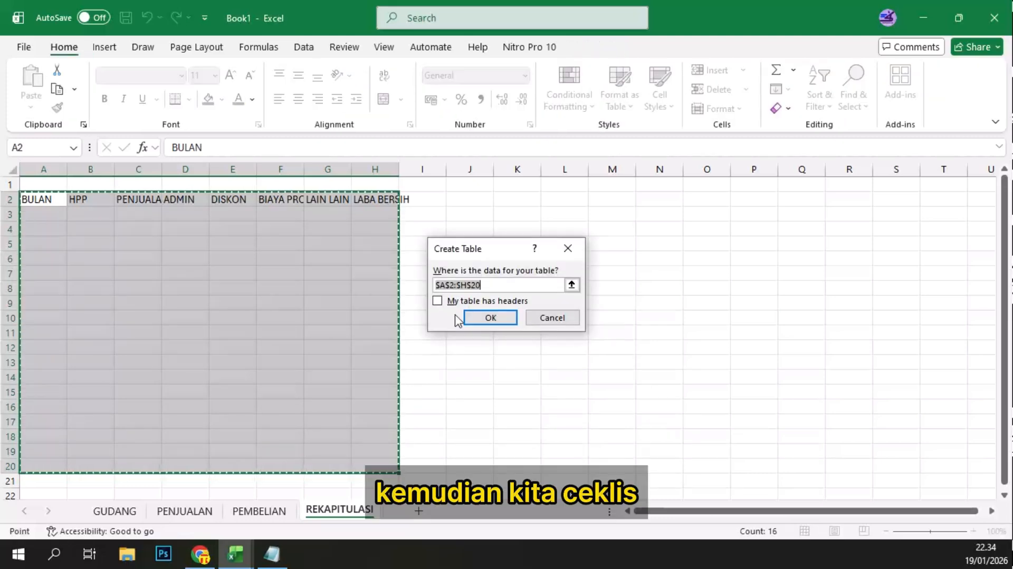
pyautogui.click(437, 300)
pyautogui.click(483, 318)
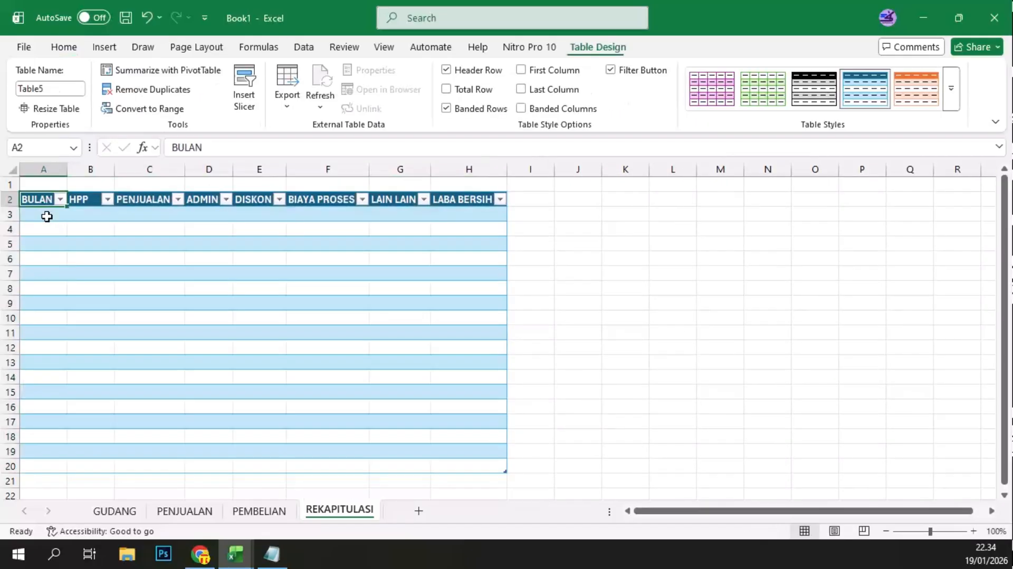
# Step: Fill the BULAN column from A3 with the months Januari through Desember, and shrink the table to A2:H14
pyautogui.click(47, 216)
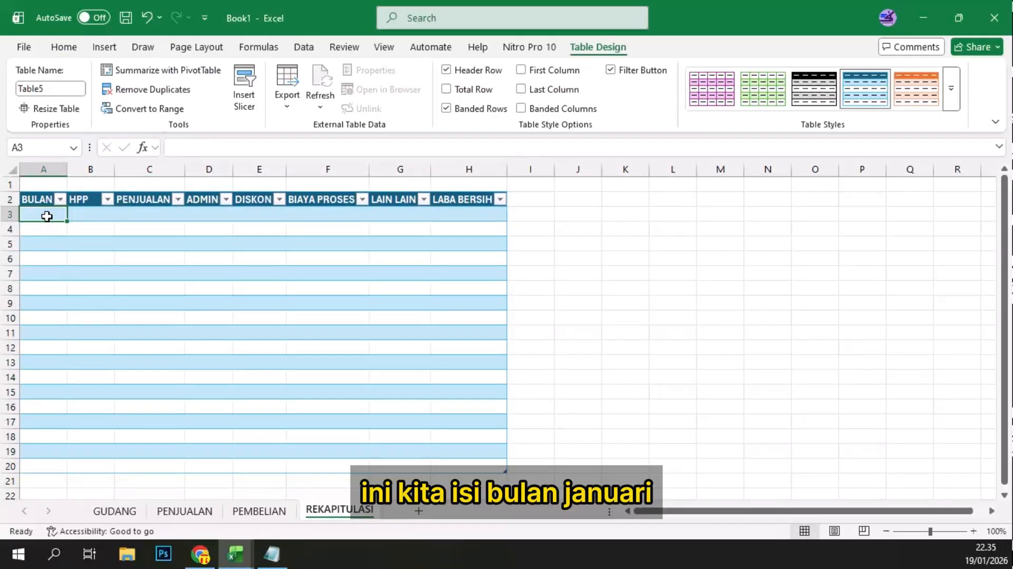
pyautogui.write('Januari')
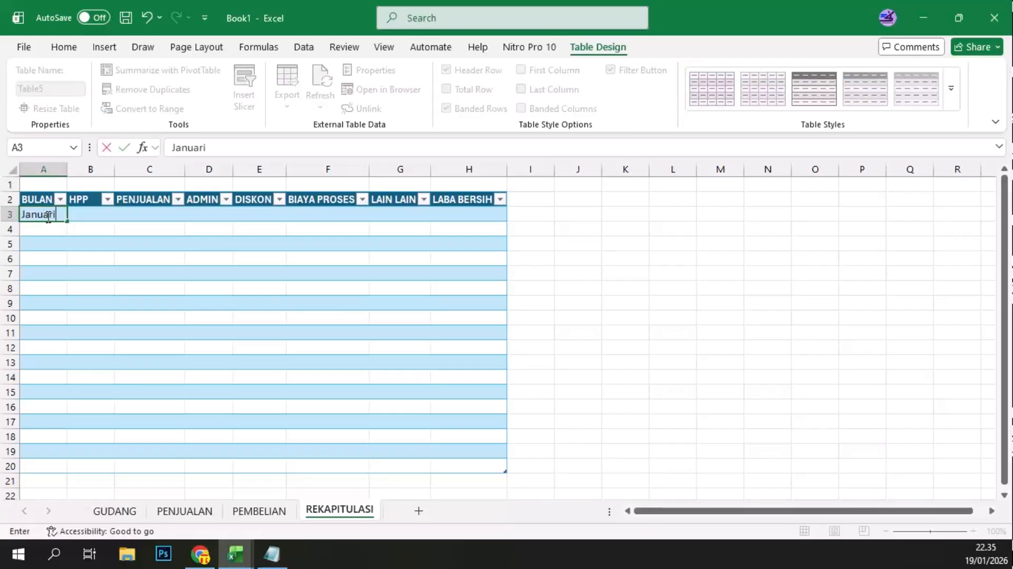
pyautogui.hotkey('ctrl', 'Return')
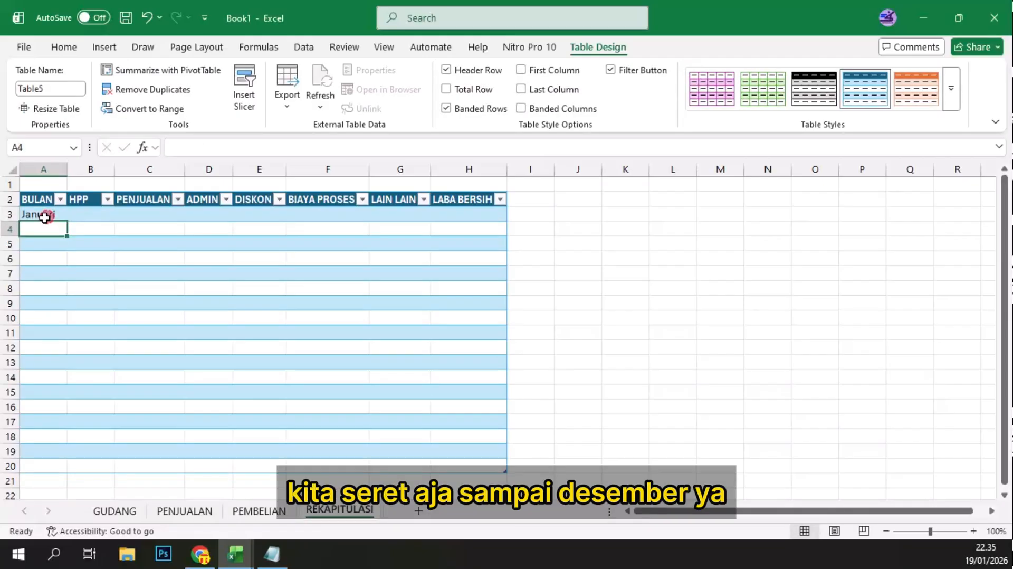
pyautogui.moveTo(67, 228); pyautogui.dragTo(59, 382)
pyautogui.click(39, 390)
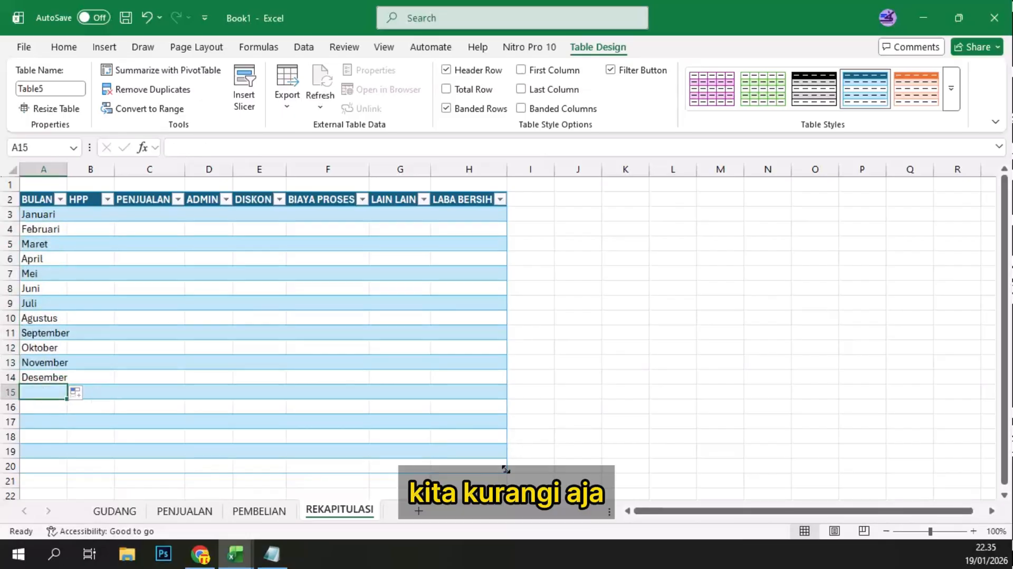
pyautogui.moveTo(505, 468); pyautogui.dragTo(502, 391)
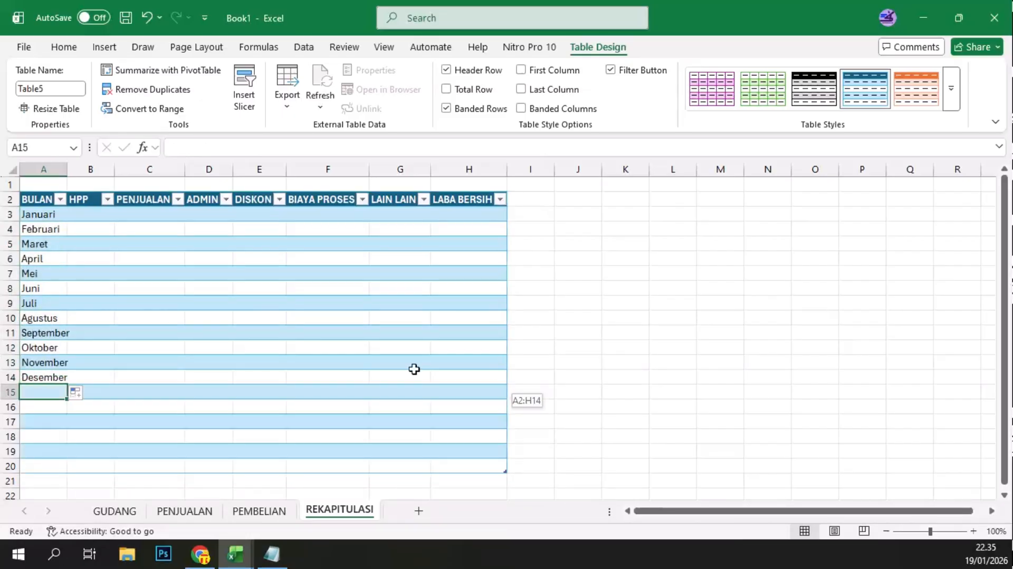
pyautogui.click(101, 217)
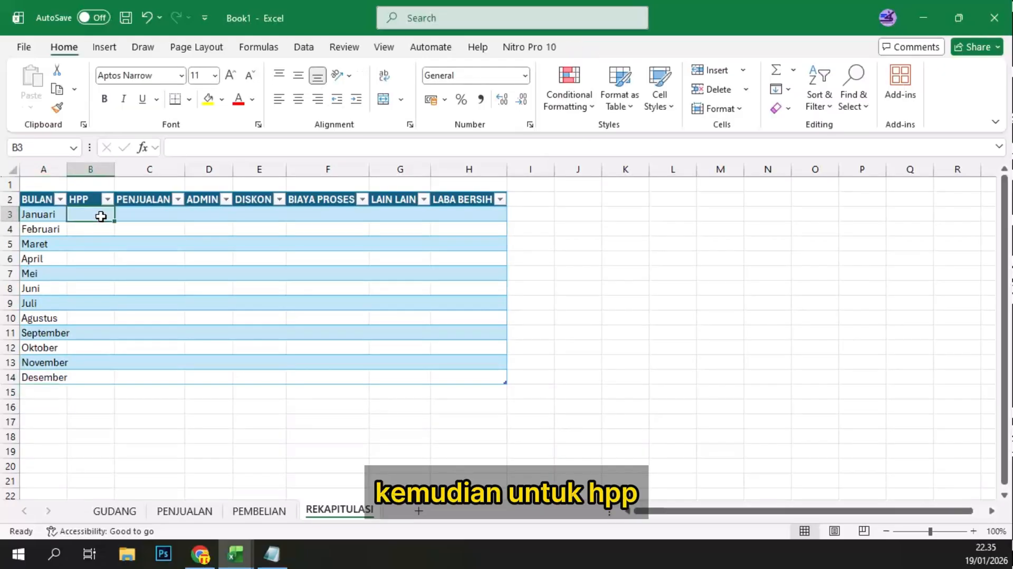
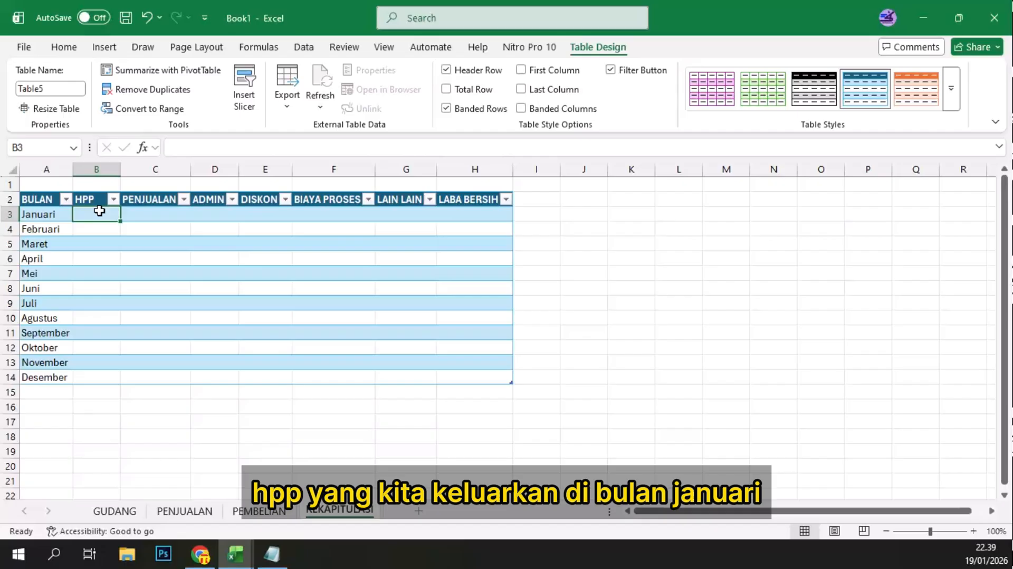
# Step: Begin the Januari HPP formula in B3 with SUMPRODUCT and a nested TEXT function, =SUMPRODUCT((TEXT(
pyautogui.write('=')
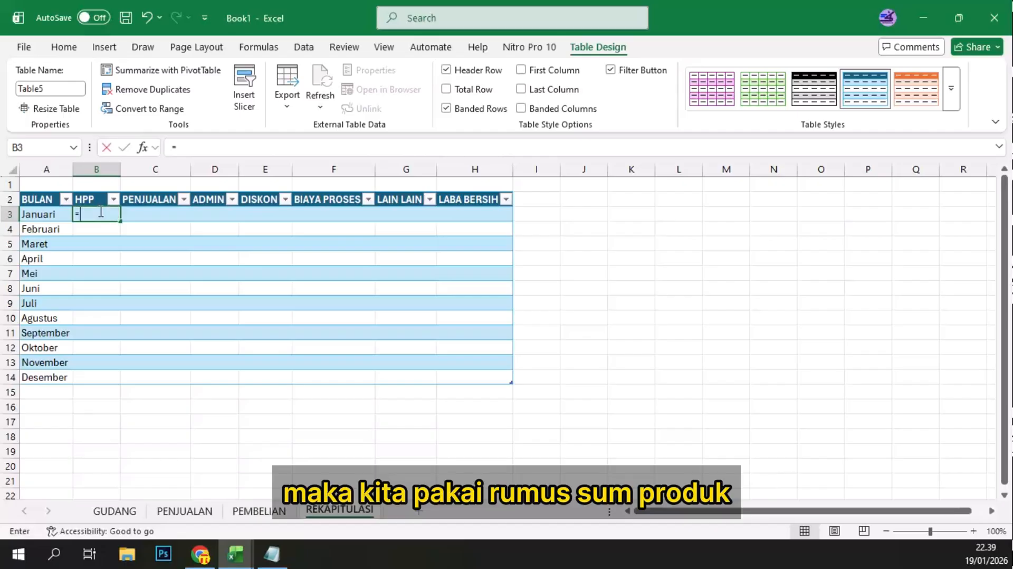
pyautogui.write('su')
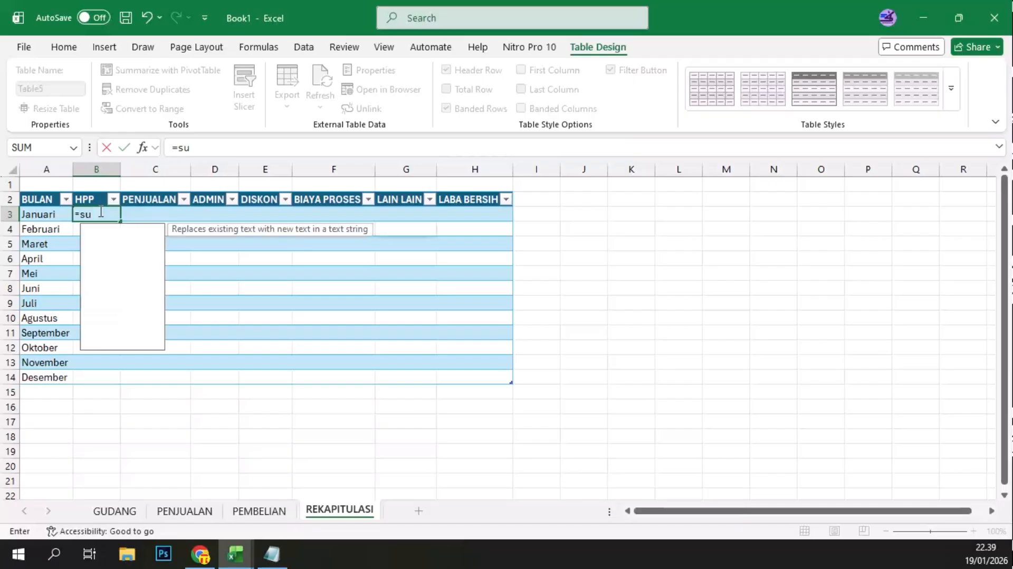
pyautogui.write('mproduk')
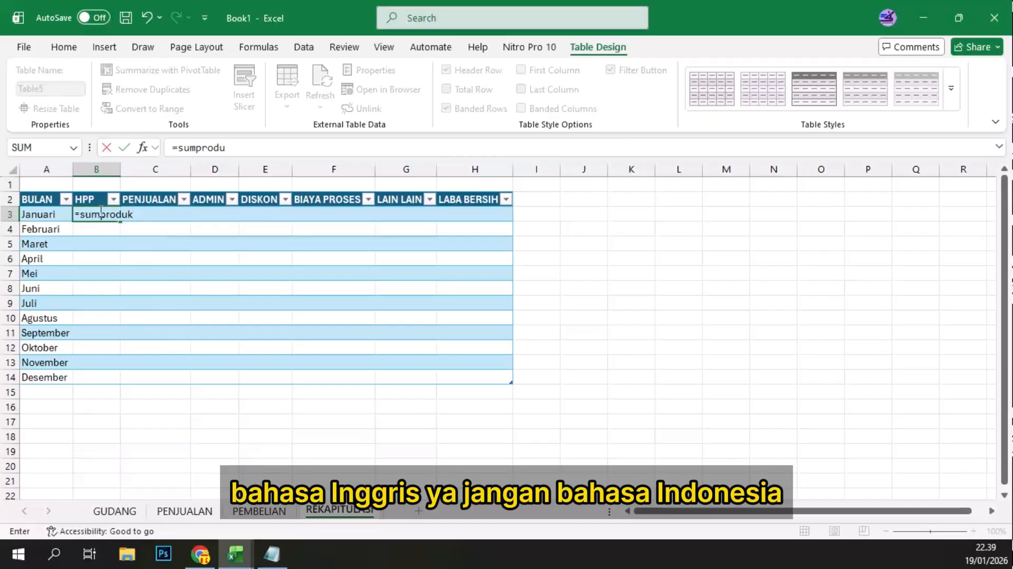
pyautogui.press('BackSpace')
pyautogui.write('ct')
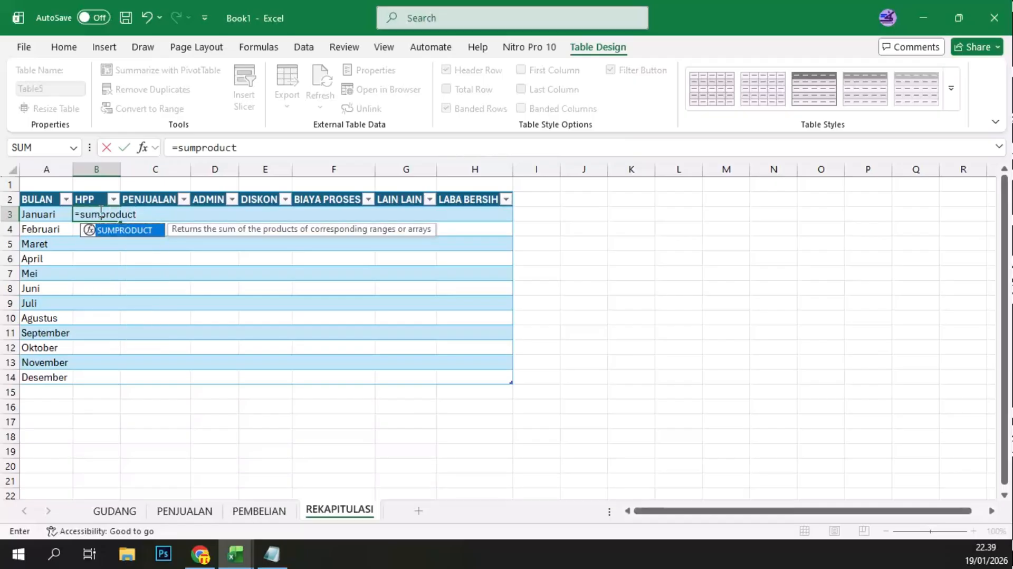
pyautogui.write('(')
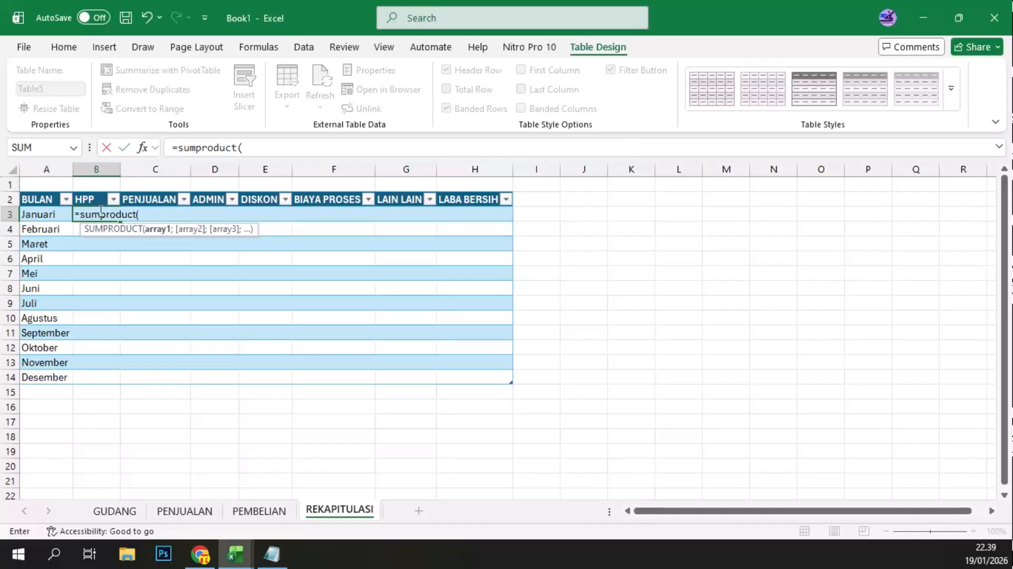
pyautogui.write('(text')
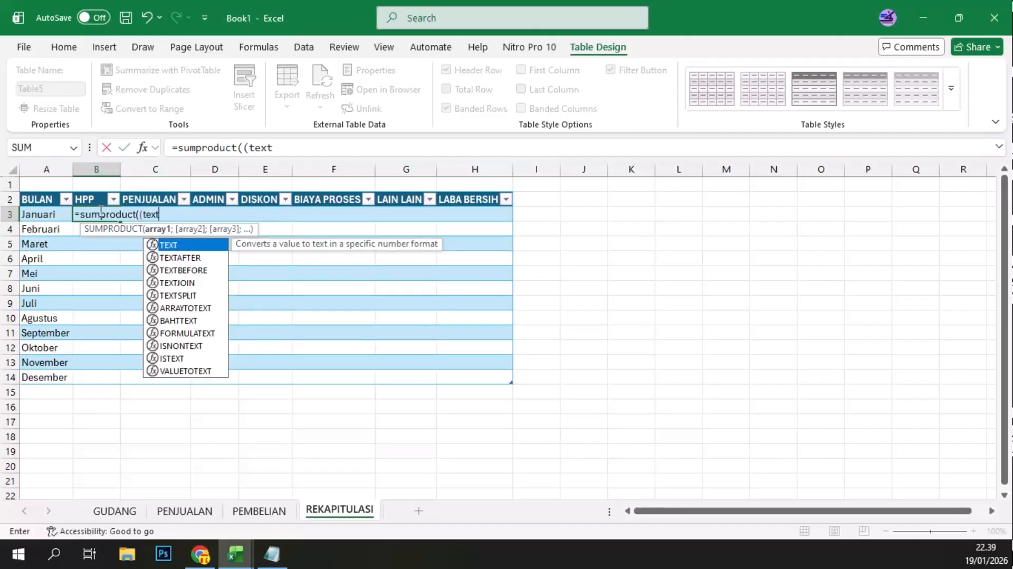
pyautogui.write('(')
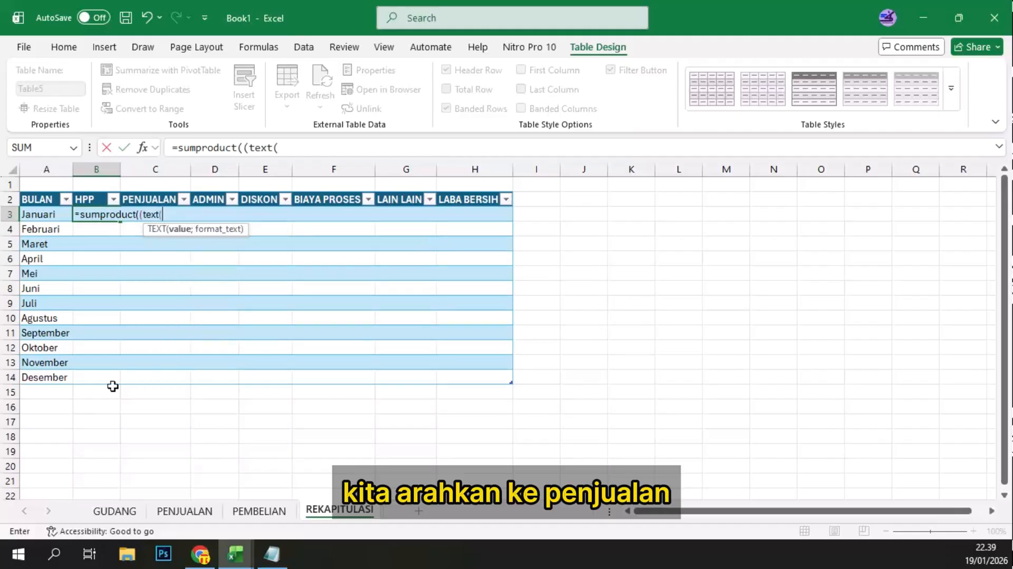
# Step: Give TEXT the whole TANGGAL column of the PENJUALAN sheet as its value and "MMMM" as its format
pyautogui.click(183, 511)
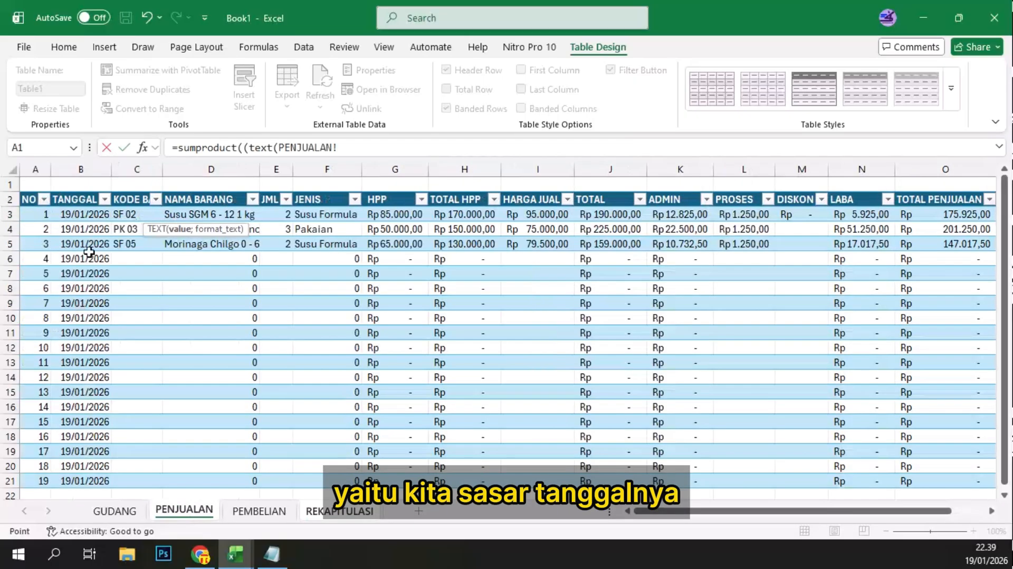
pyautogui.click(86, 217)
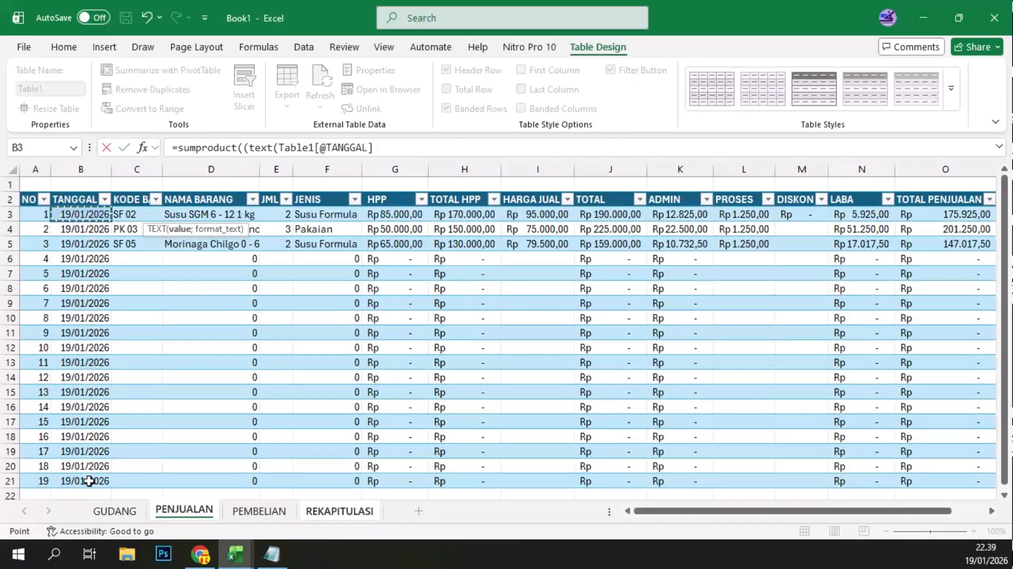
pyautogui.moveTo(86, 217); pyautogui.dragTo(88, 481)
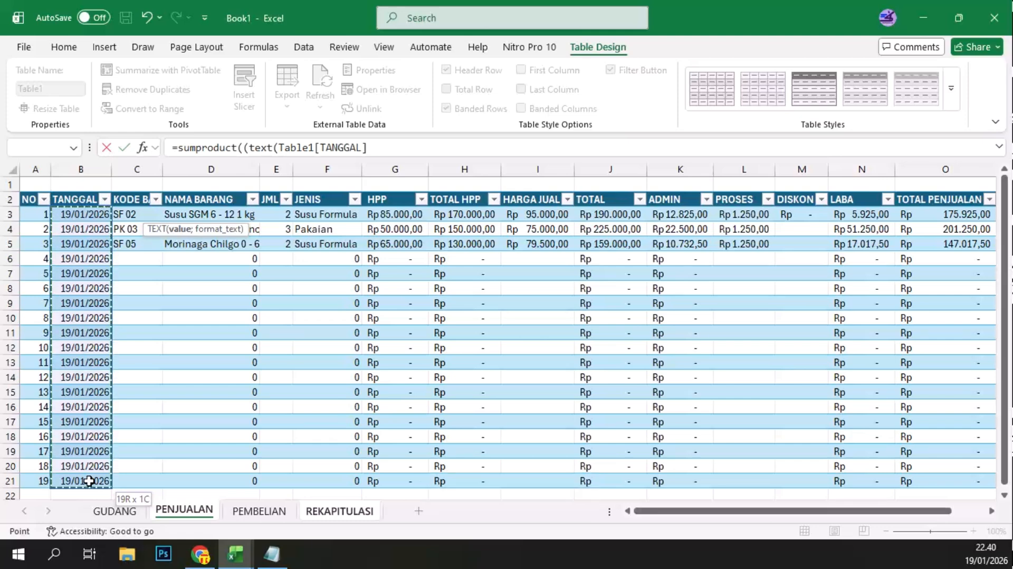
pyautogui.write(';')
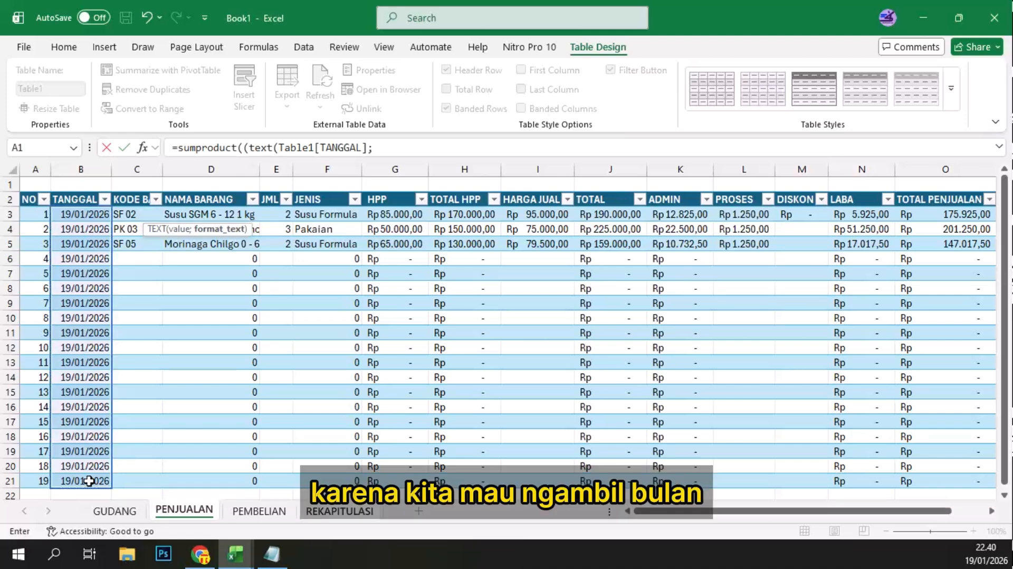
pyautogui.write('"')
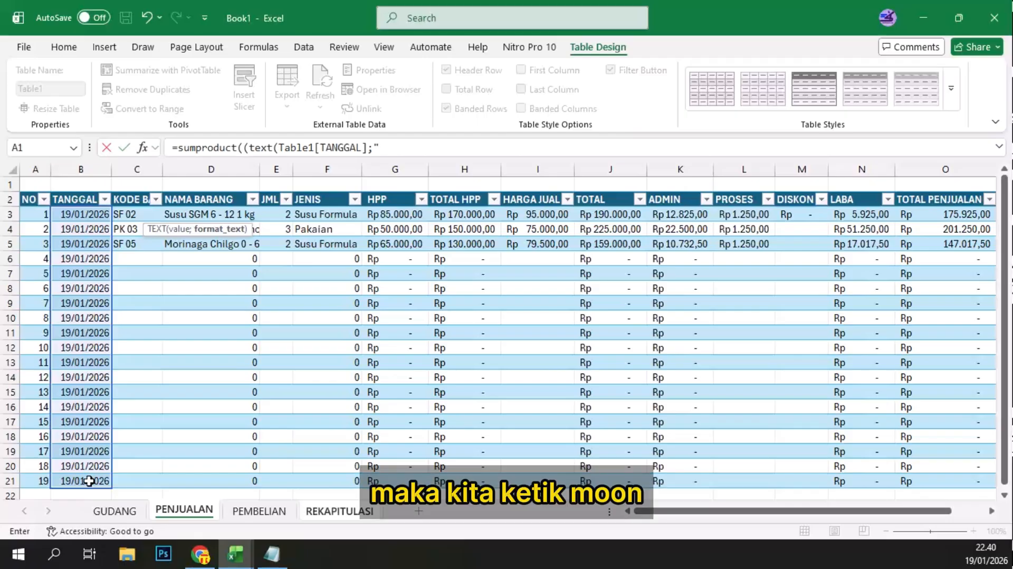
pyautogui.write('MMM')
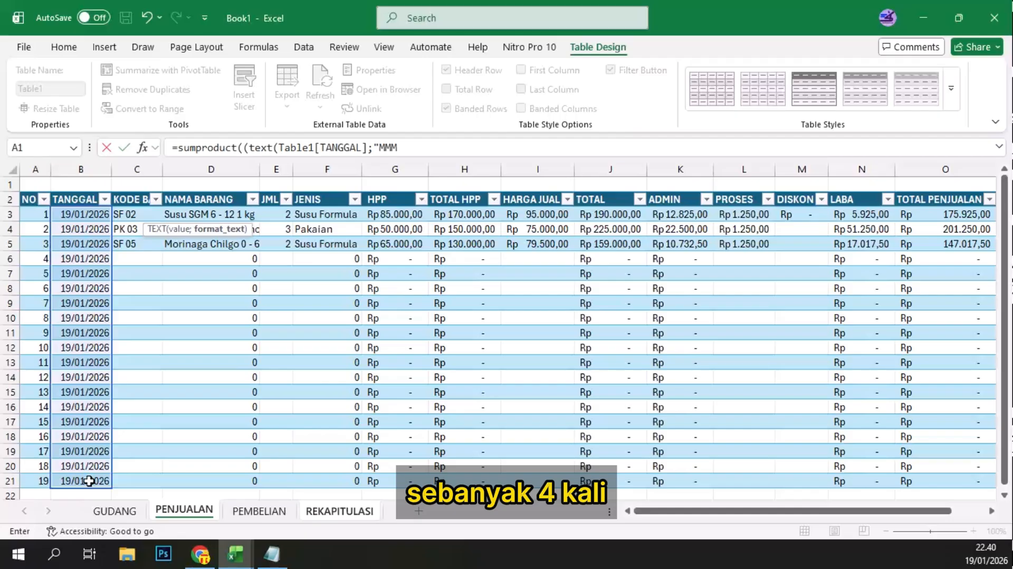
pyautogui.write('M"')
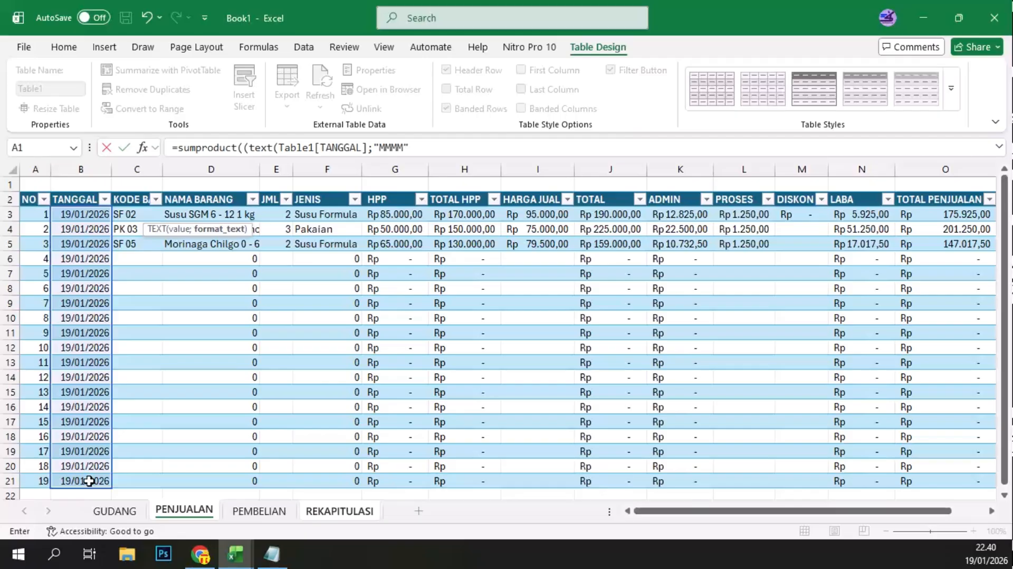
pyautogui.write(')=')
# Step: Compare the TEXT result with the BULAN cell A3 on REKAPITULASI, close the condition and add a multiplication sign
pyautogui.click(337, 511)
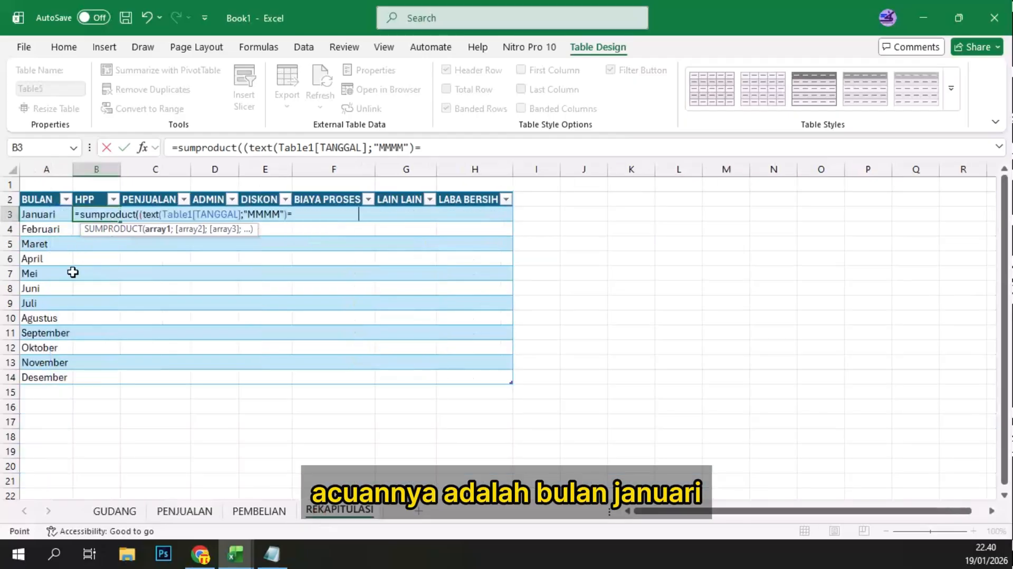
pyautogui.click(40, 216)
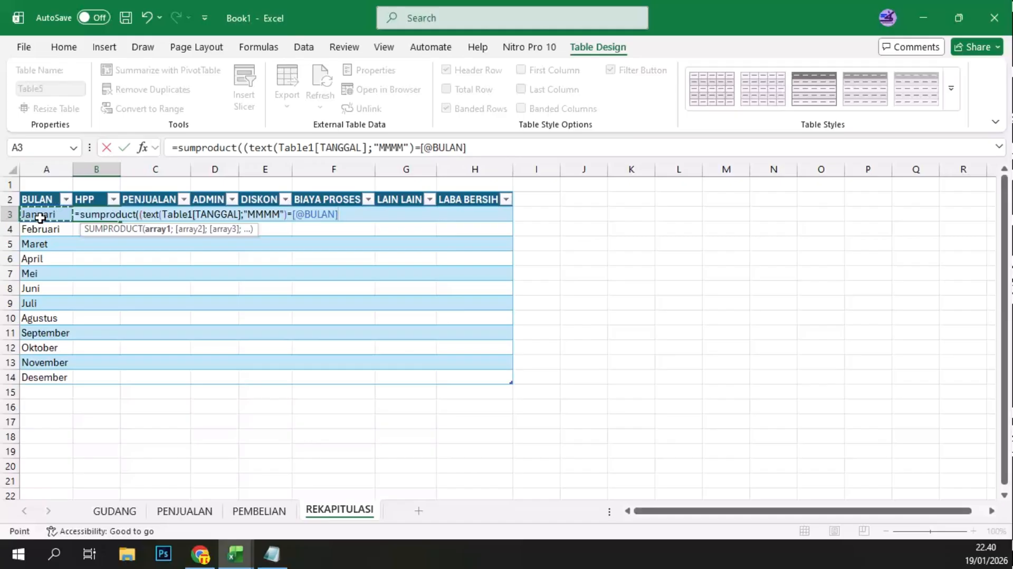
pyautogui.write(')')
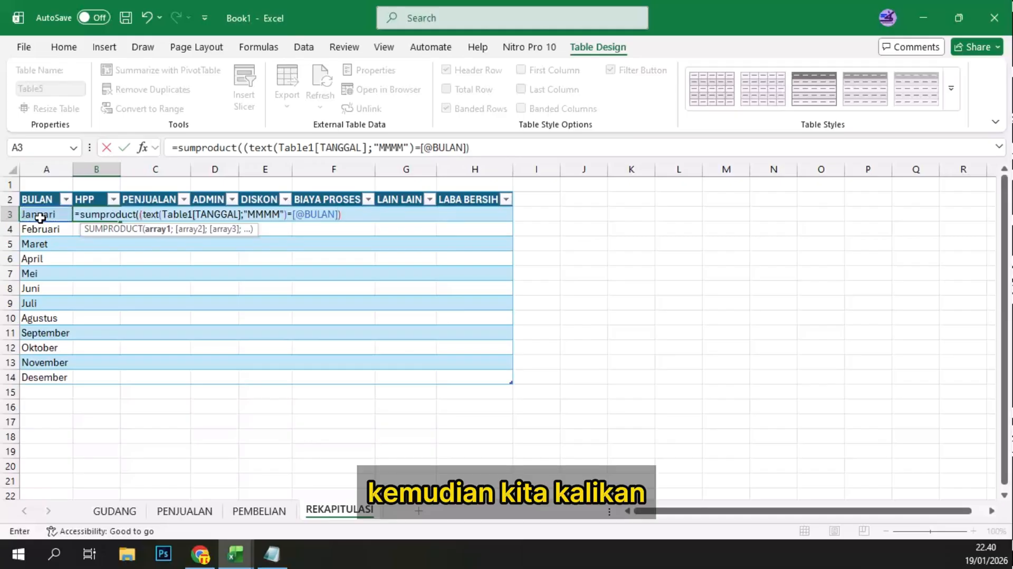
pyautogui.write('*')
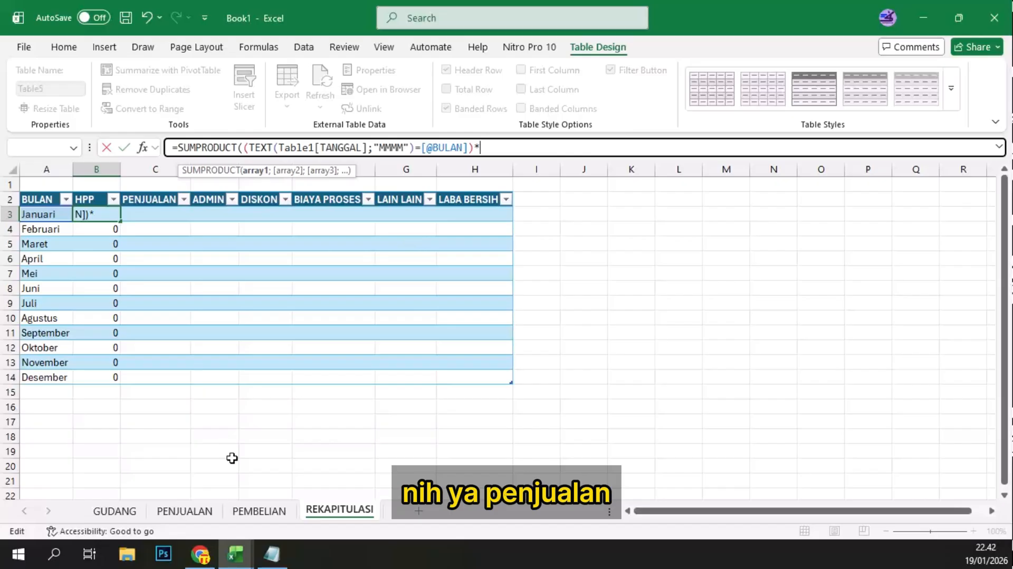
# Step: Multiply the month condition by the TOTAL HPP column of the PENJUALAN sheet, close the parentheses and submit the formula
pyautogui.click(184, 511)
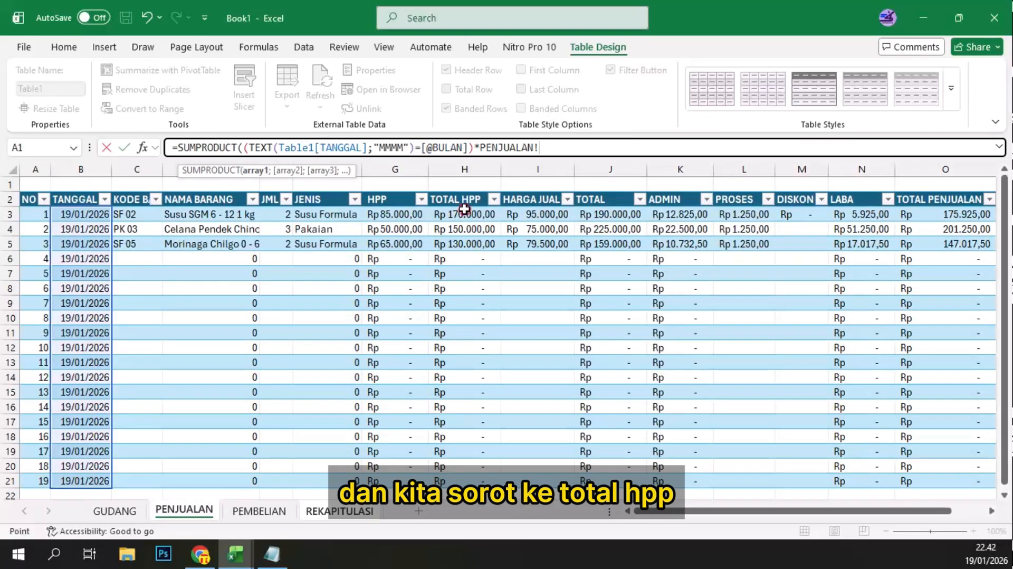
pyautogui.moveTo(464, 210); pyautogui.dragTo(464, 486)
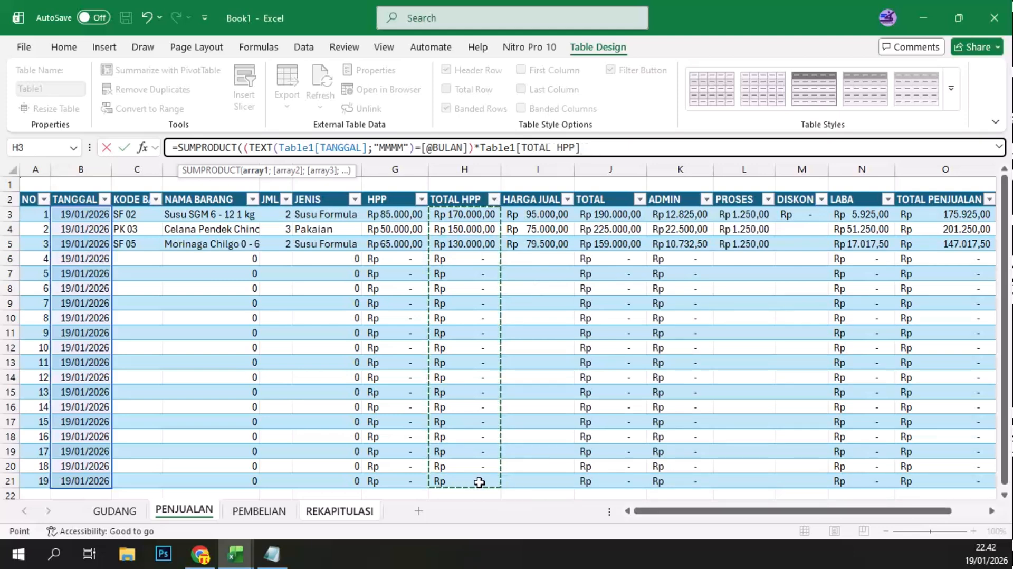
pyautogui.write(')')
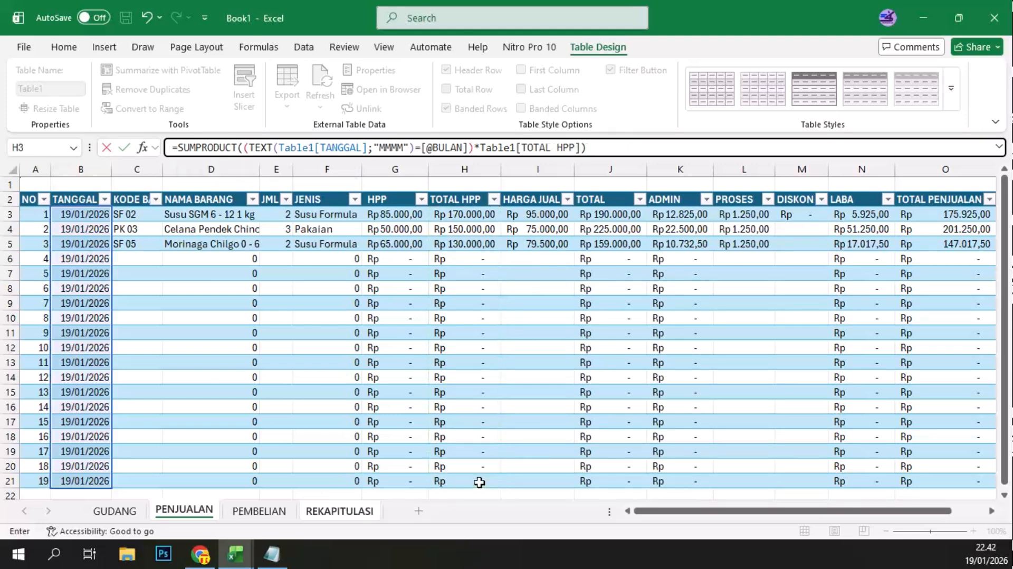
pyautogui.write(')')
pyautogui.press('Return')
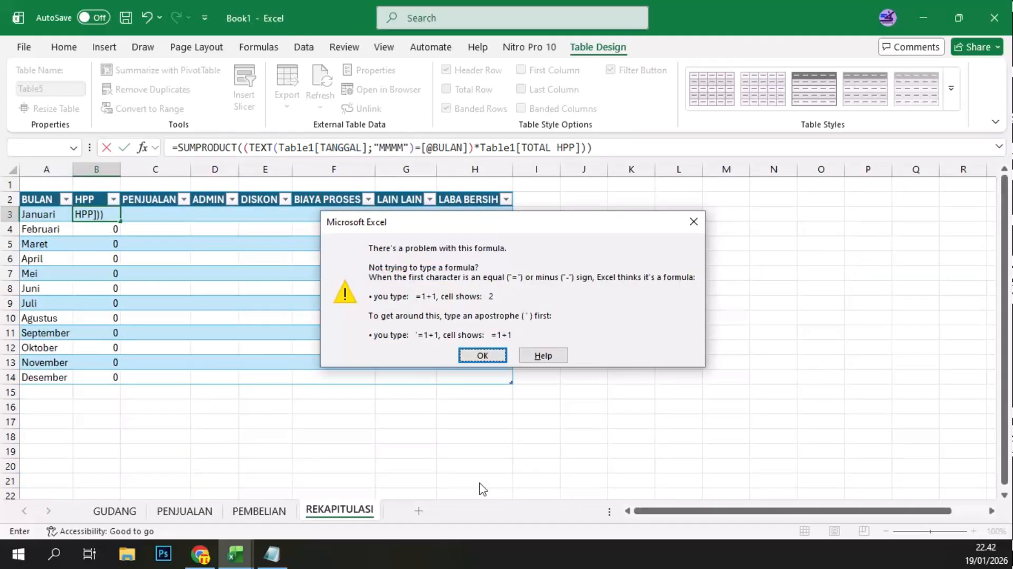
# Step: Add the missing opening parenthesis before Table1[TOTAL HPP] in the B3 formula and enter it again
pyautogui.click(477, 355)
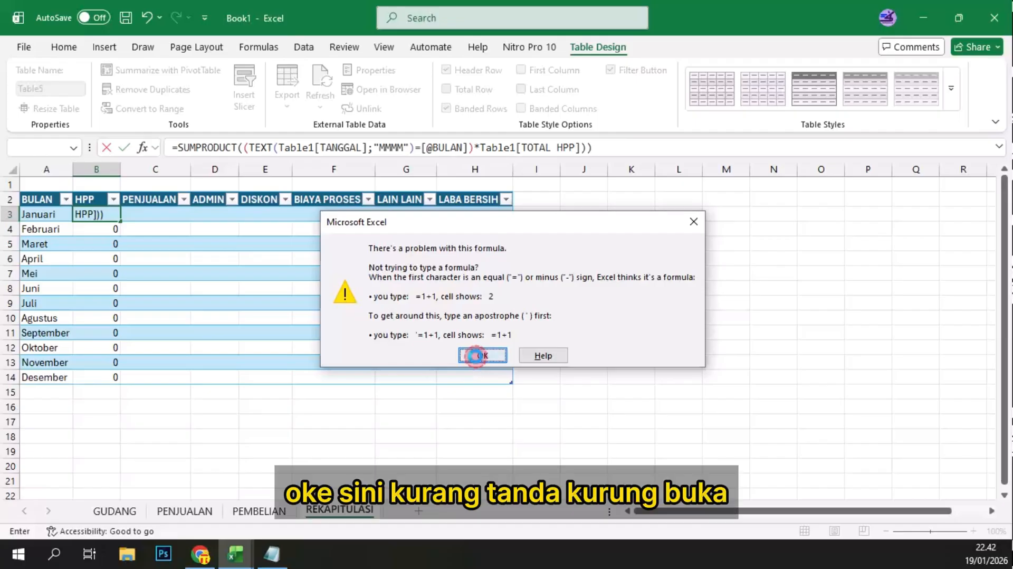
pyautogui.click(484, 146)
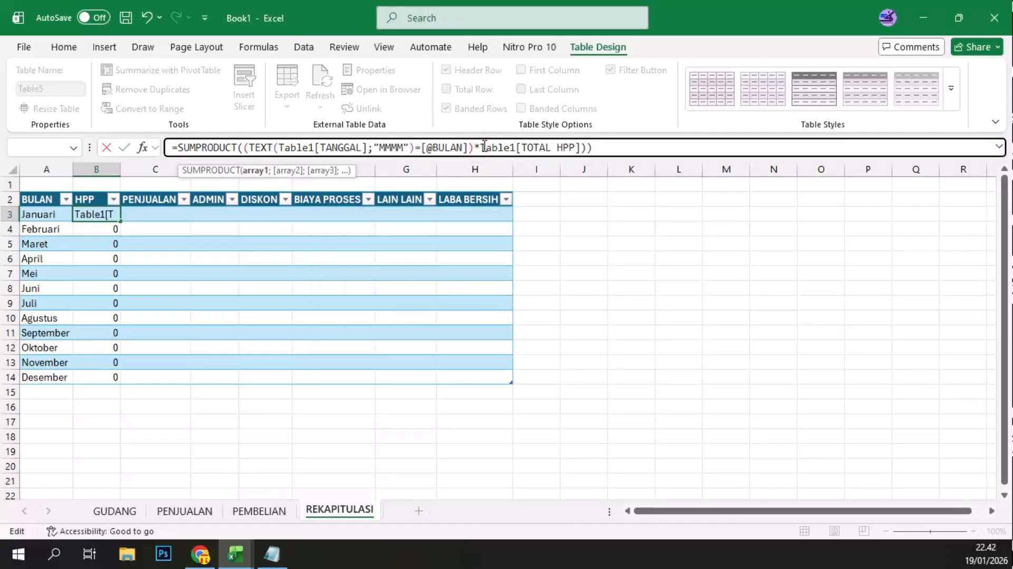
pyautogui.write('(')
pyautogui.press('Return')
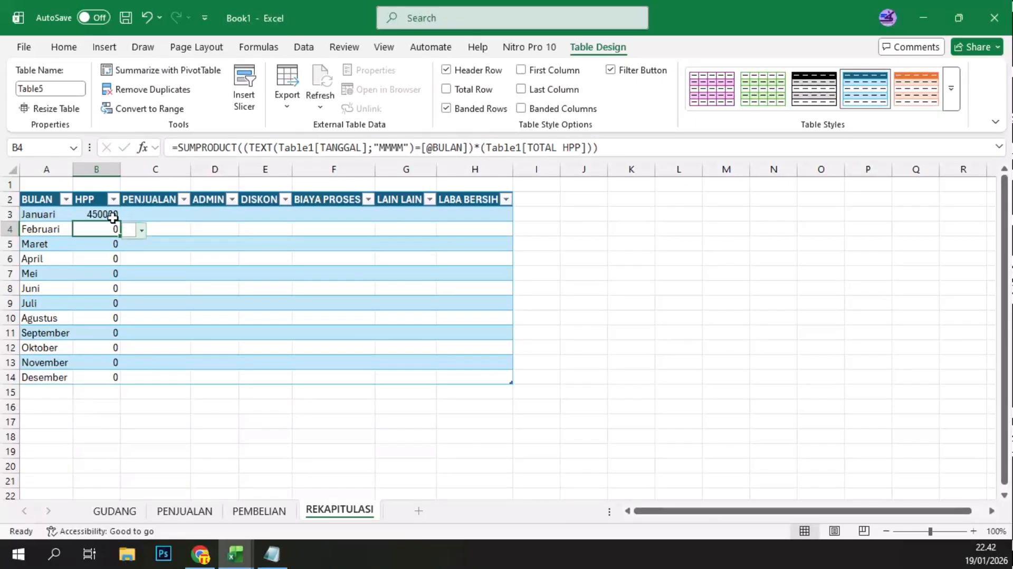
pyautogui.click(112, 217)
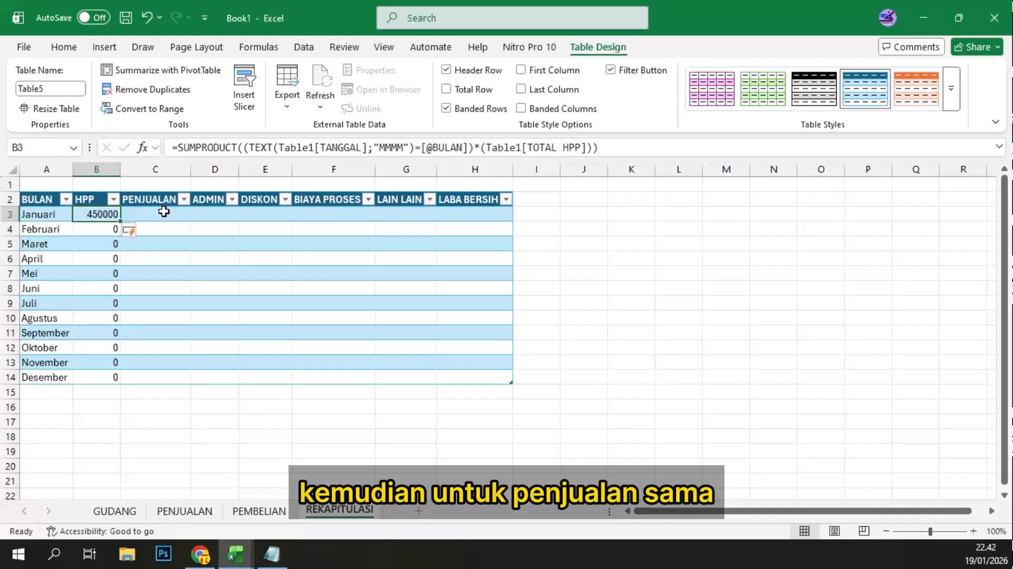
# Step: Begin the Januari PENJUALAN formula in C3 with =SUMPRODUCT((TEXT(
pyautogui.click(164, 212)
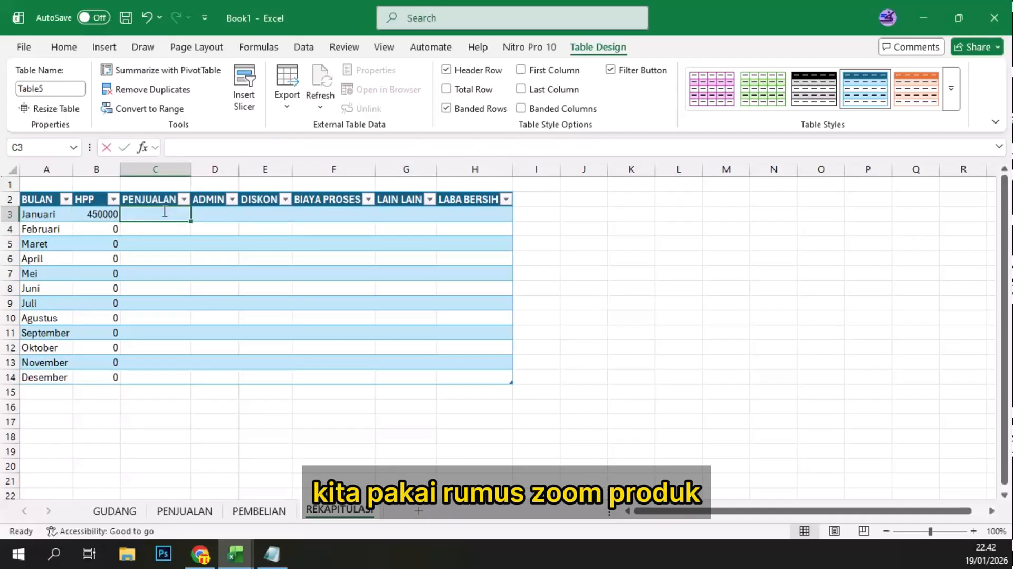
pyautogui.write('=sumpro')
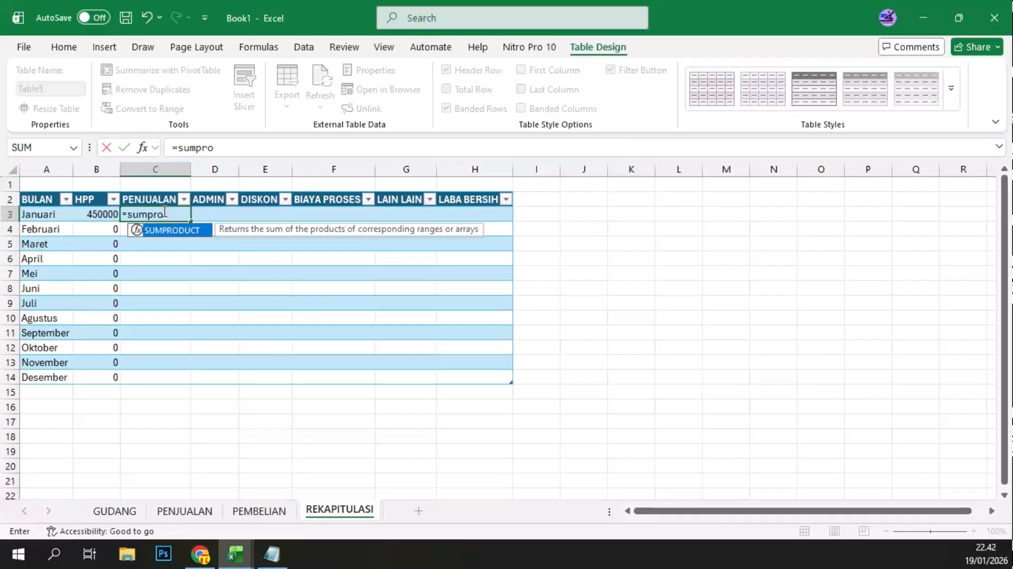
pyautogui.doubleClick(164, 238)
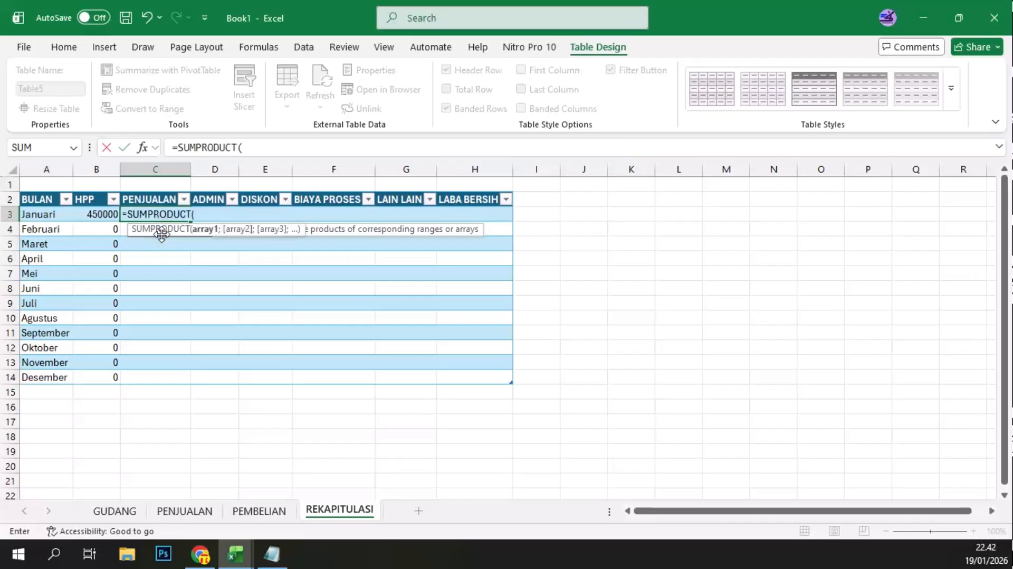
pyautogui.click(255, 146)
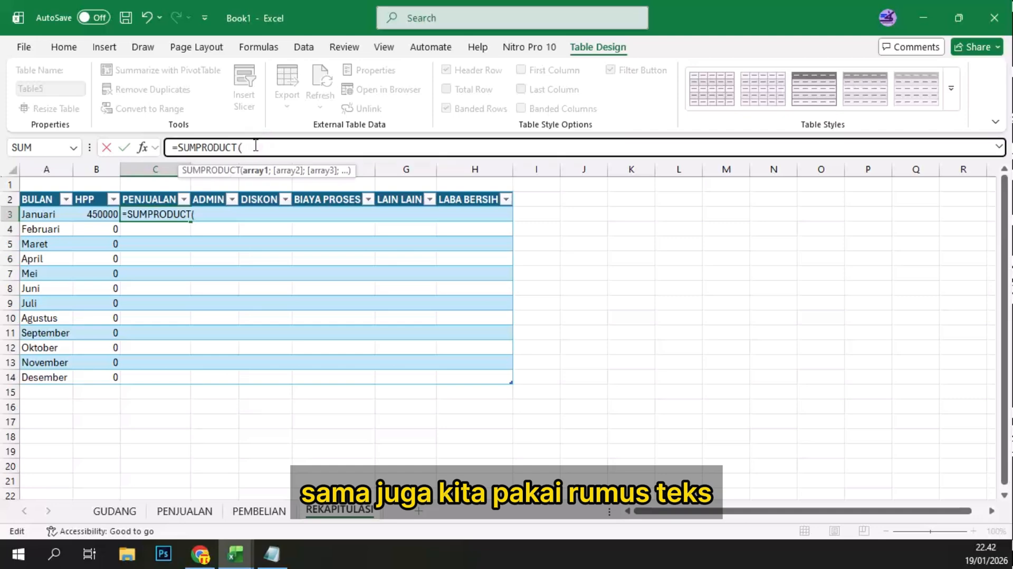
pyautogui.write('(t')
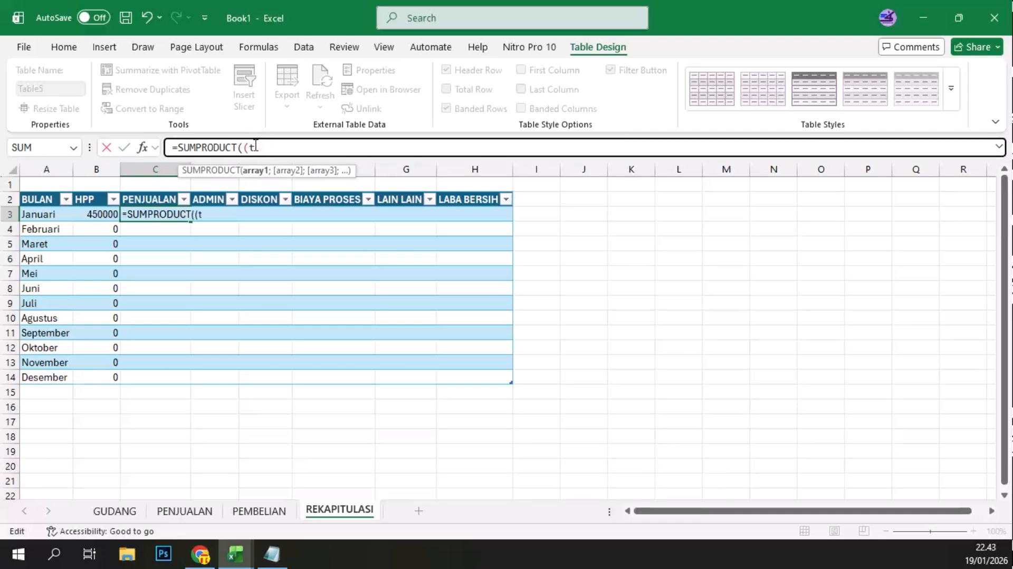
pyautogui.write('ext(')
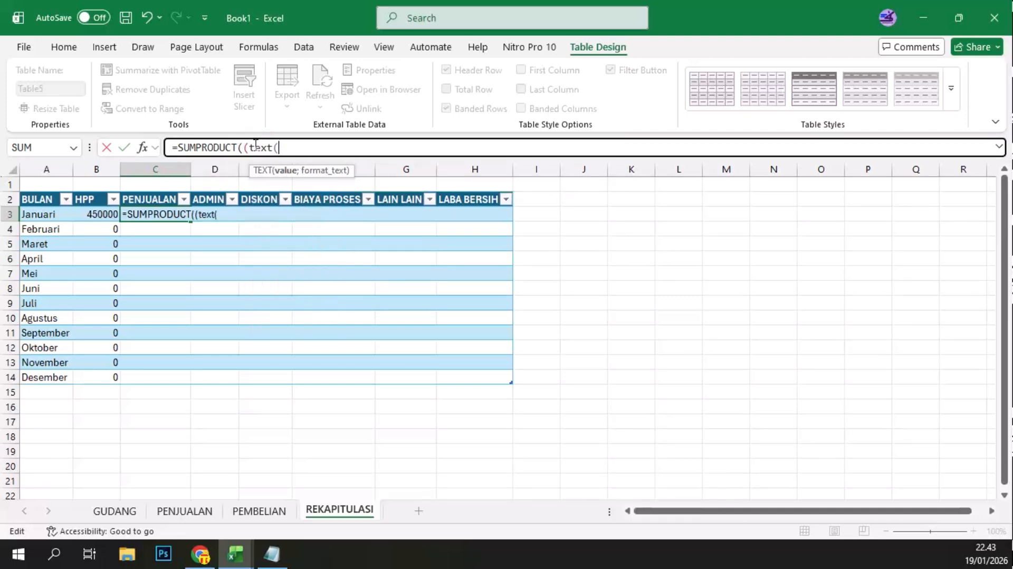
# Step: Reference the TANGGAL column of the PENJUALAN sheet as the TEXT value in C3 and set its format to "MMMM"
pyautogui.click(167, 511)
pyautogui.click(68, 218)
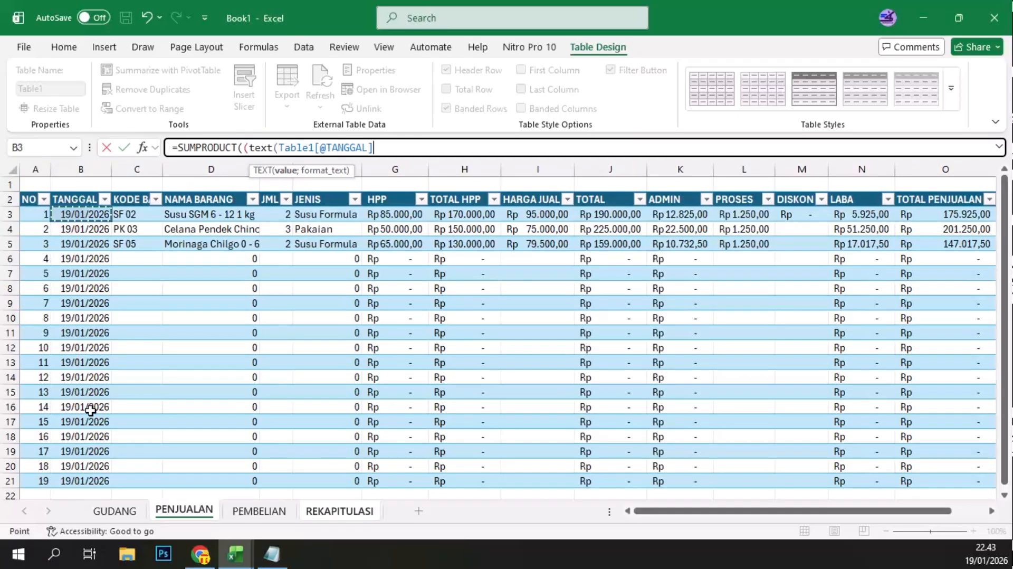
pyautogui.keyDown('shift'); pyautogui.click(92, 479); pyautogui.keyUp('shift')
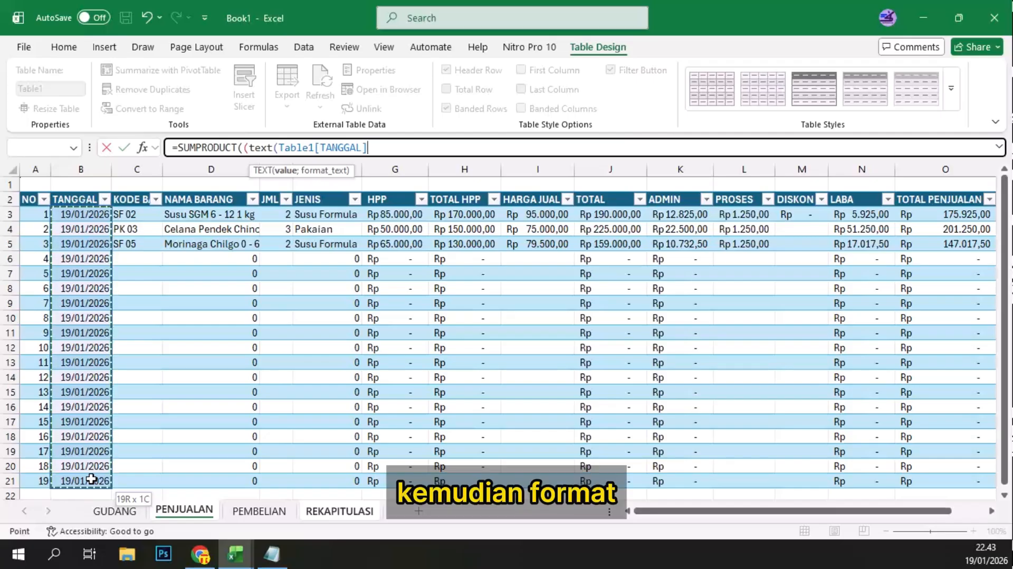
pyautogui.write('; ')
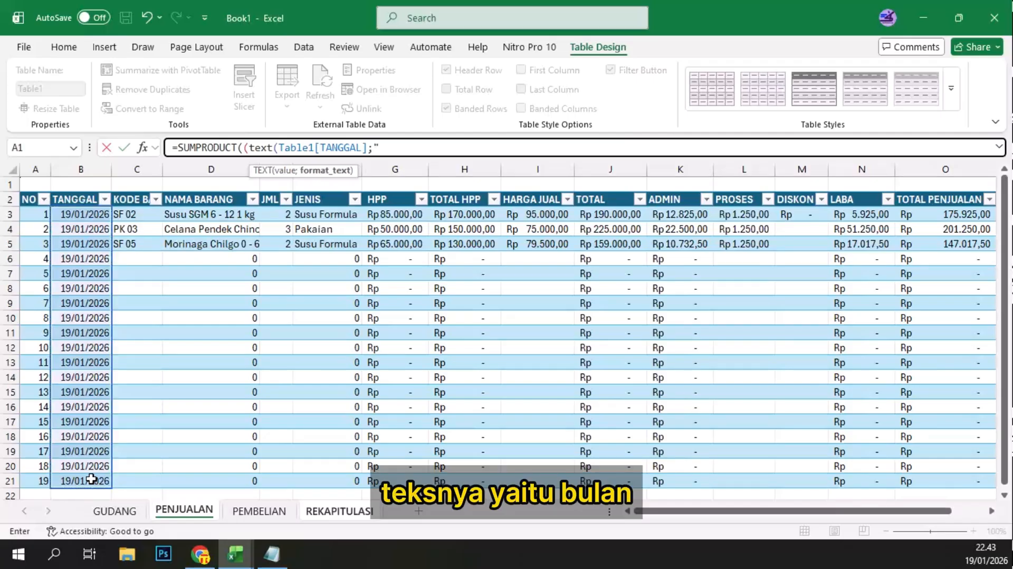
pyautogui.write('MM')
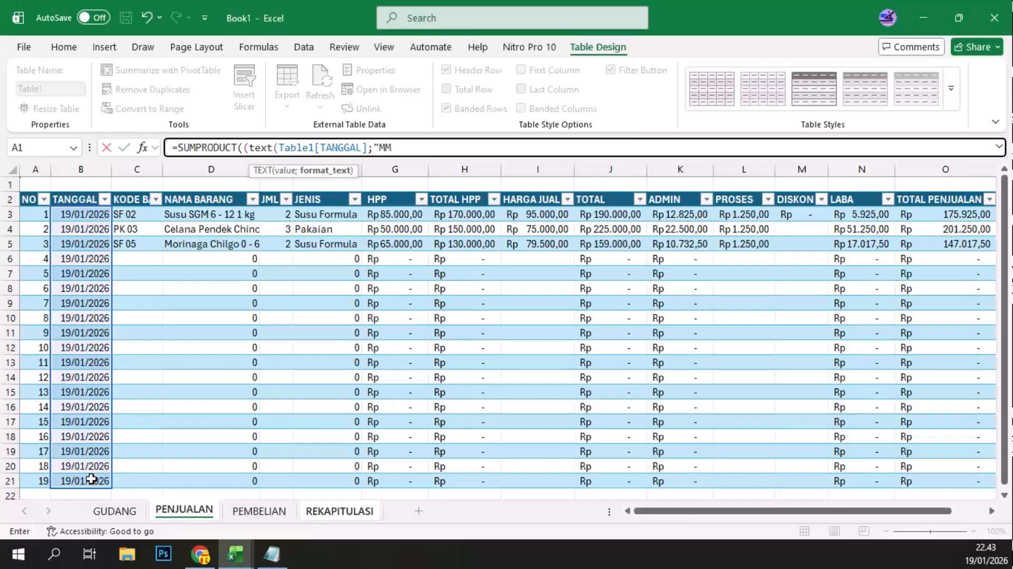
pyautogui.write('MM')
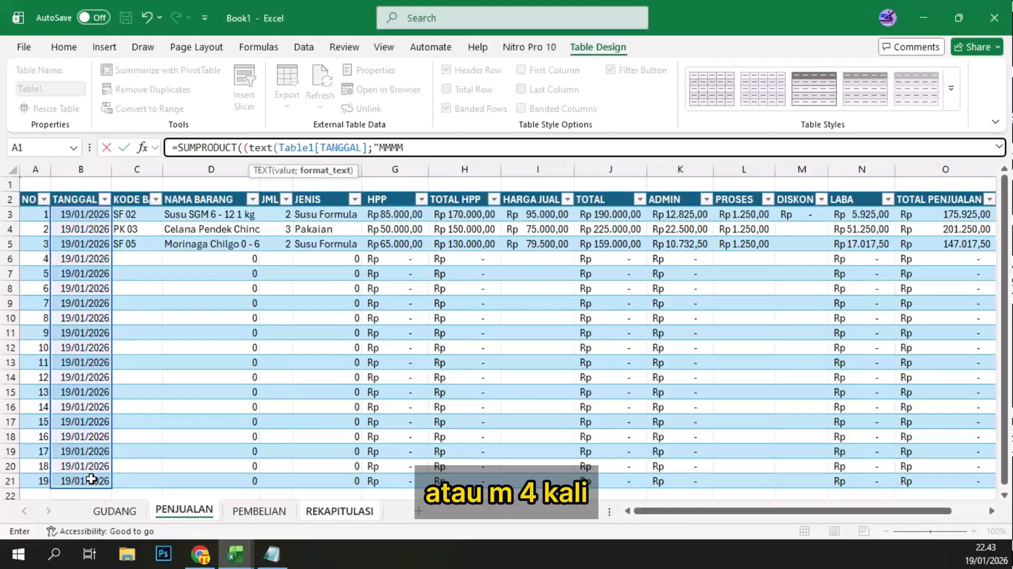
pyautogui.write('"')
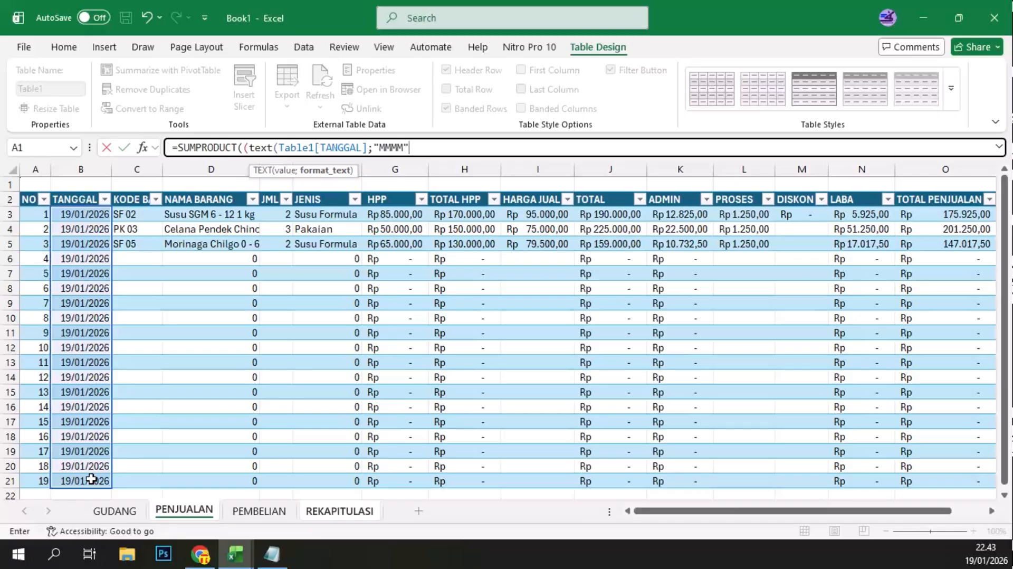
pyautogui.write(')=')
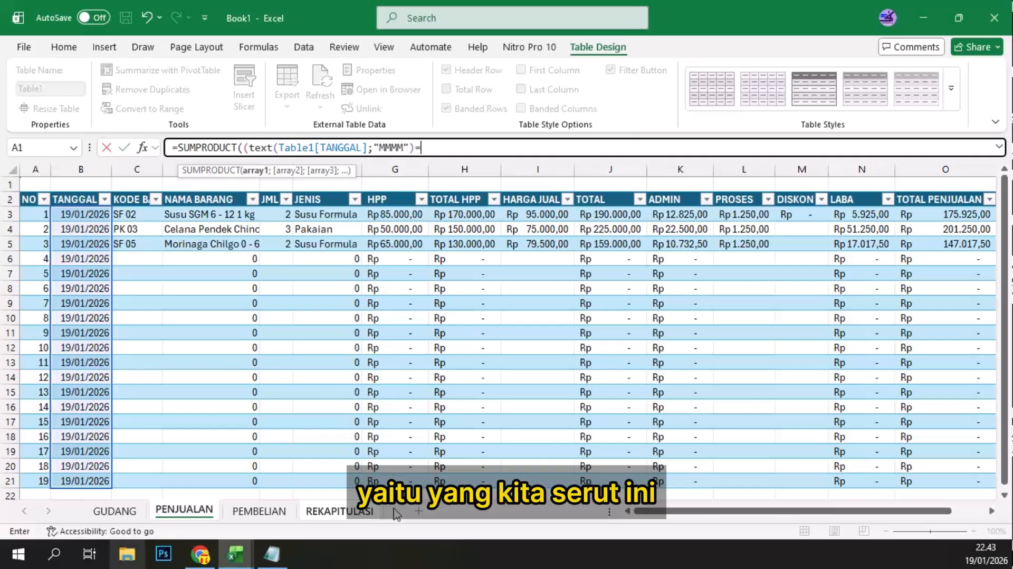
# Step: Close TEXT in the C3 formula, compare it with BULAN cell A3 on REKAPITULASI, and add a multiplication sign after the condition
pyautogui.click(345, 510)
pyautogui.click(44, 215)
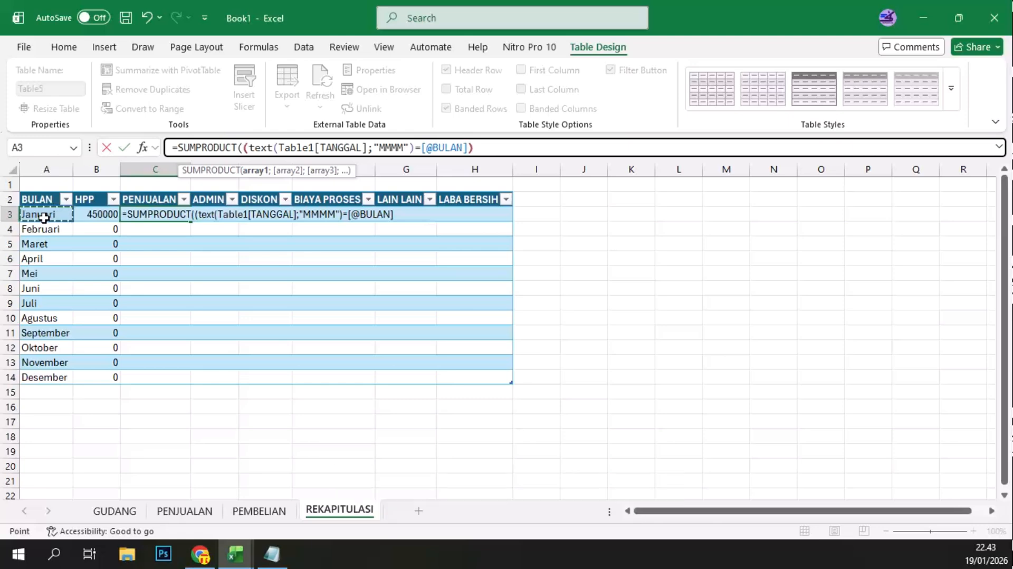
pyautogui.write(')*')
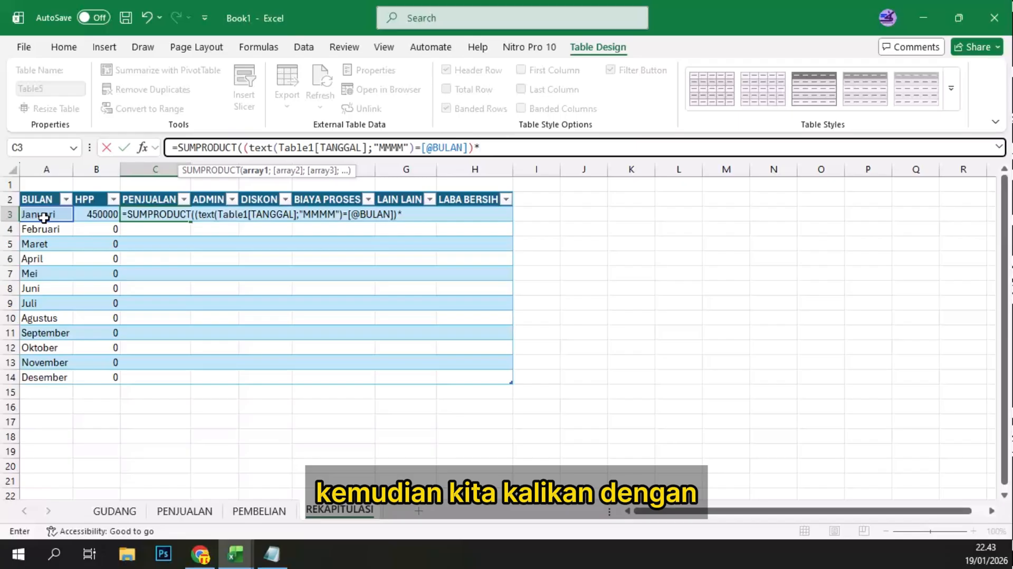
pyautogui.write('(')
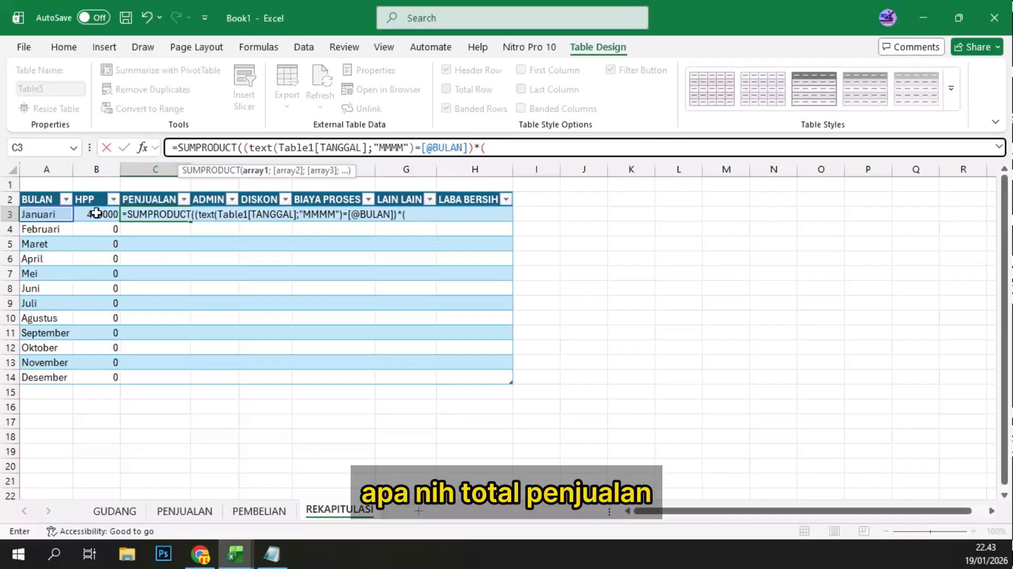
# Step: Multiply the C3 month condition by the TOTAL column of the PENJUALAN sheet, close the parentheses and enter the formula
pyautogui.click(182, 510)
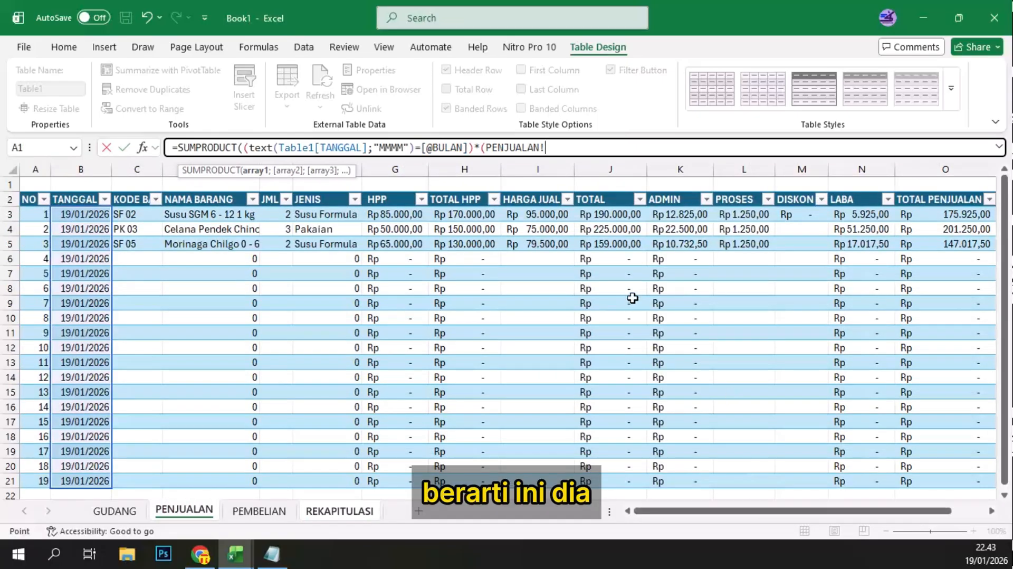
pyautogui.click(602, 212)
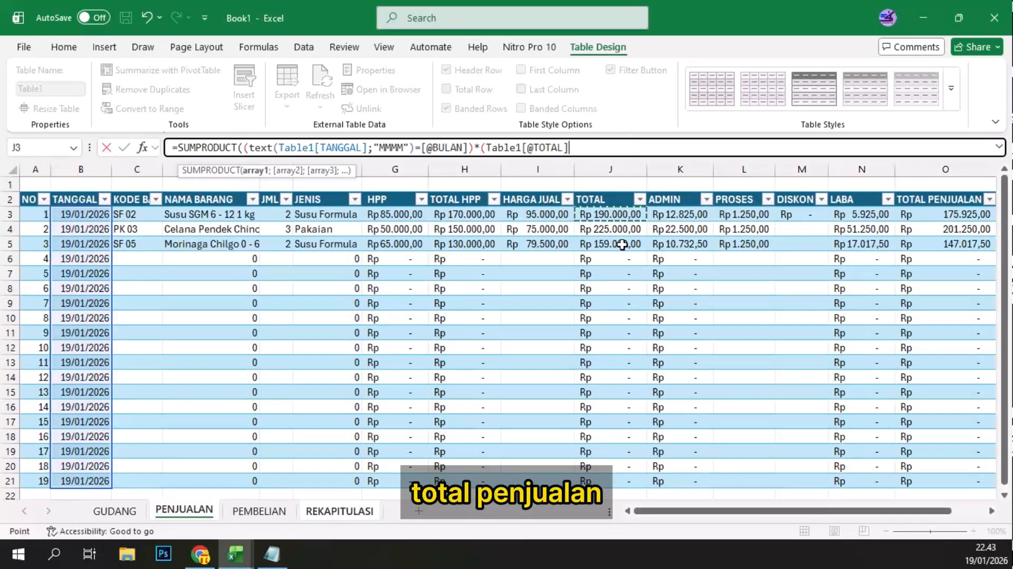
pyautogui.moveTo(609, 478); pyautogui.dragTo(609, 482)
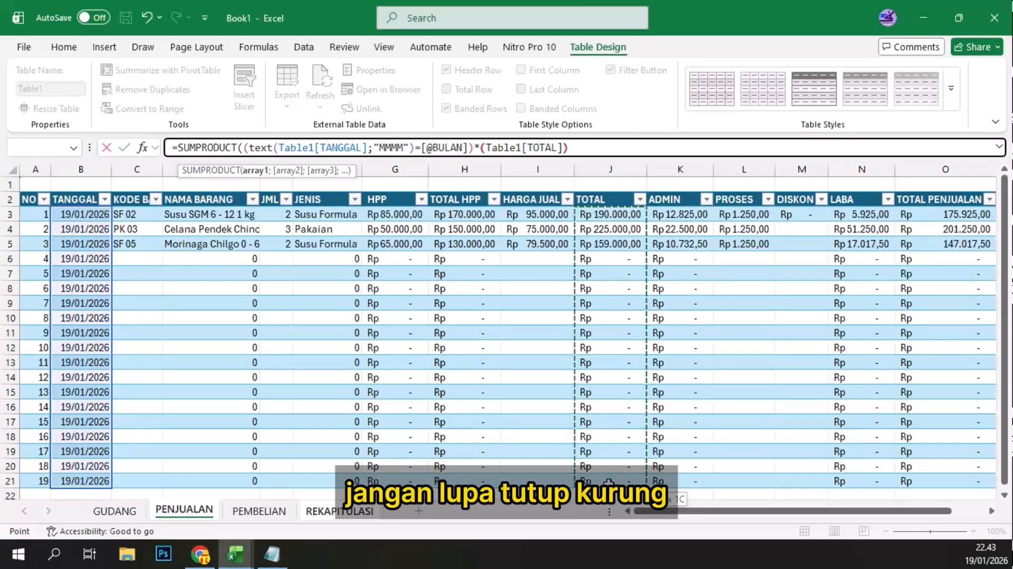
pyautogui.write(')')
pyautogui.press('Return')
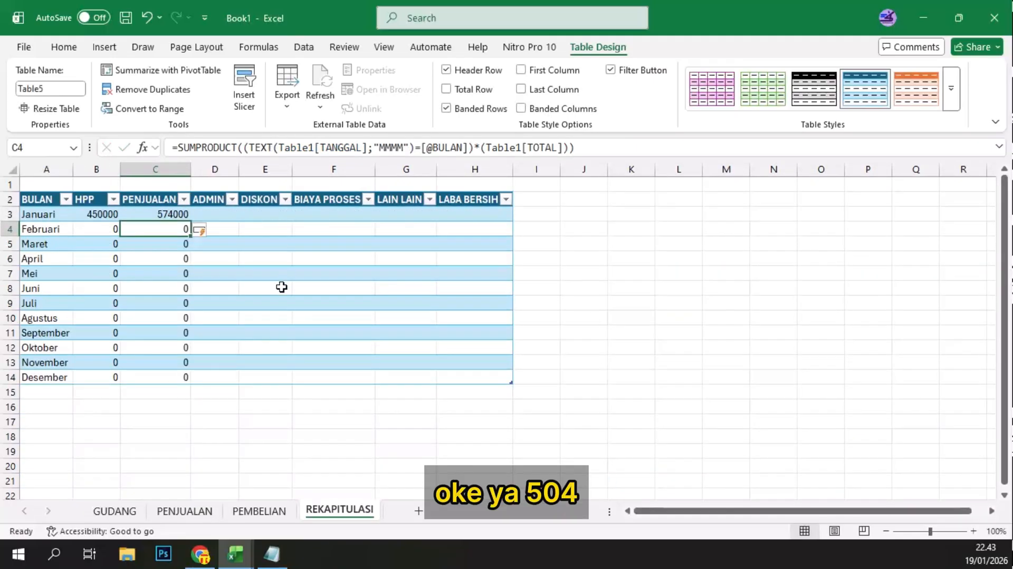
pyautogui.click(154, 213)
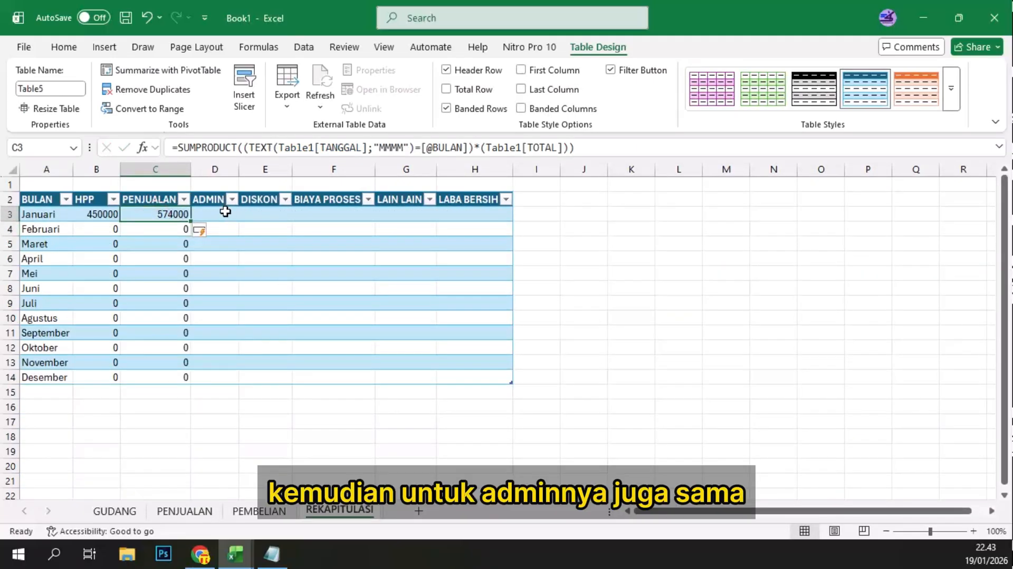
# Step: Begin the Januari ADMIN formula in D3 with =SUMPRODUCT((TEXT(
pyautogui.click(218, 214)
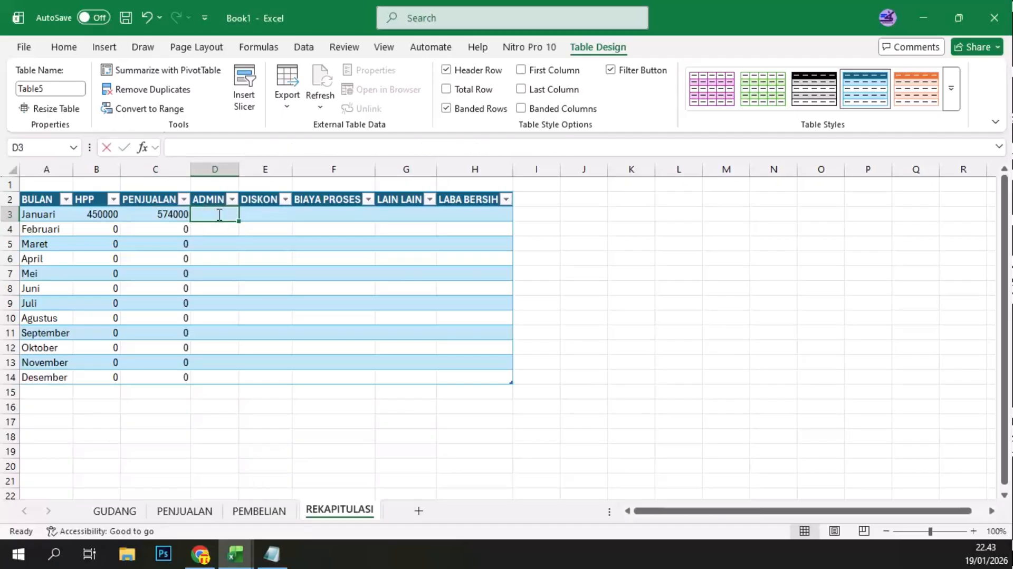
pyautogui.write('=sum')
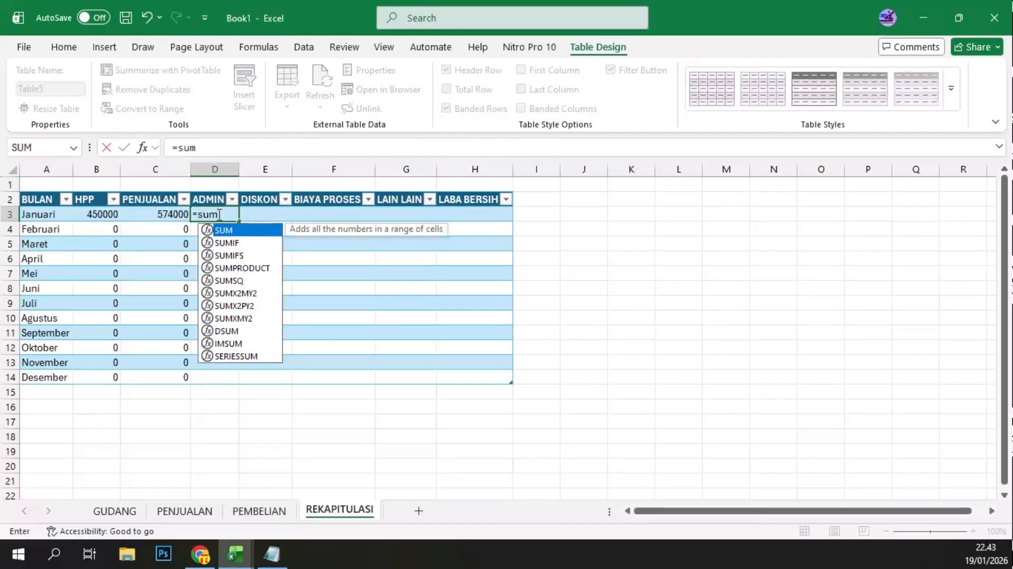
pyautogui.write('prd')
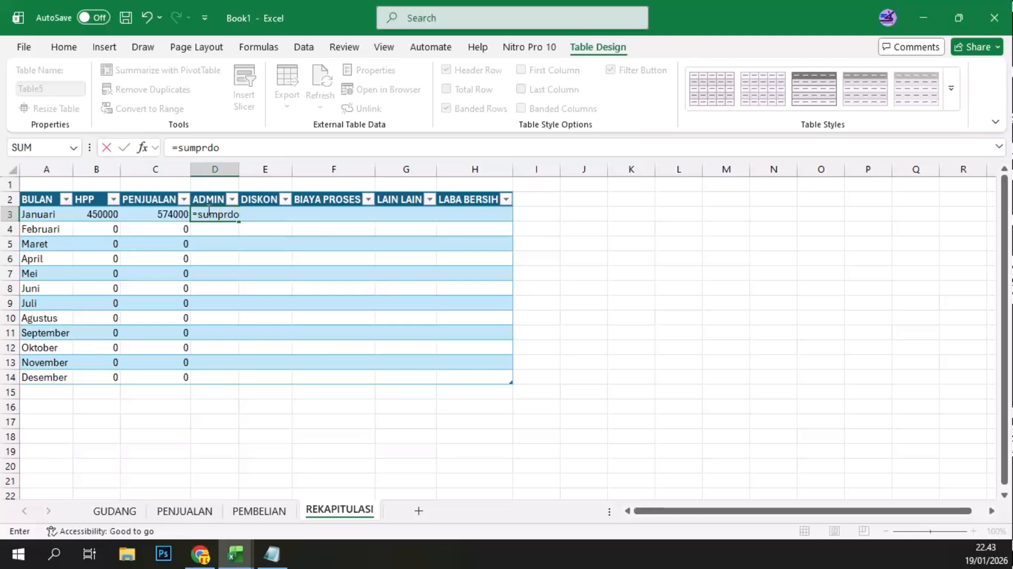
pyautogui.press('BackSpace')
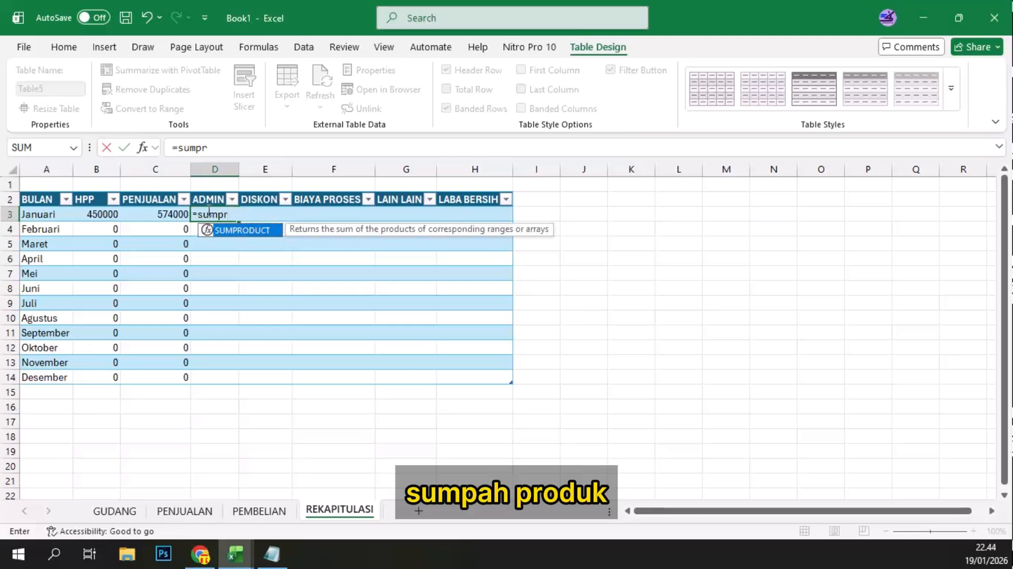
pyautogui.doubleClick(240, 231)
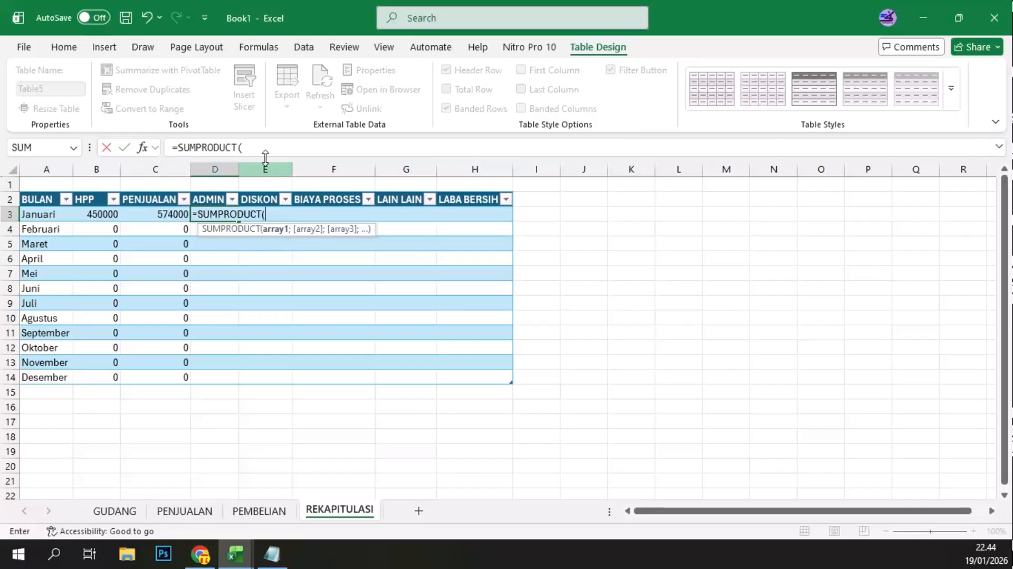
pyautogui.click(262, 150)
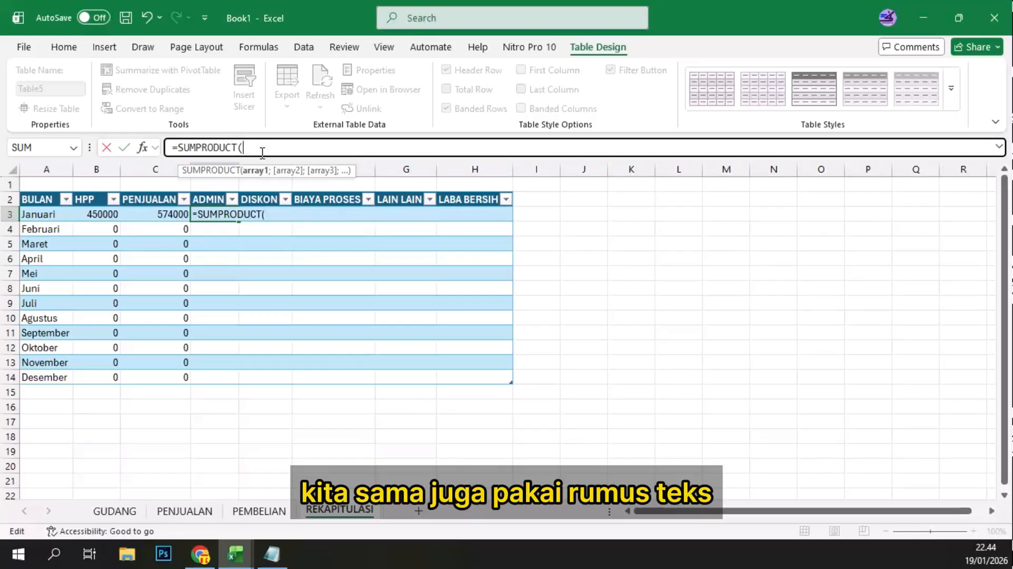
pyautogui.write('(tex')
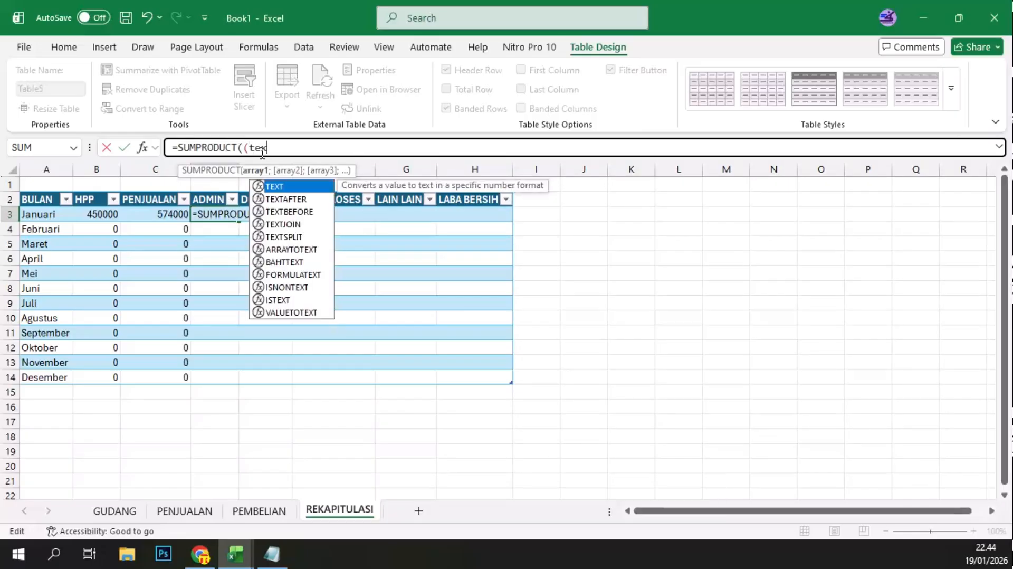
pyautogui.write('t(')
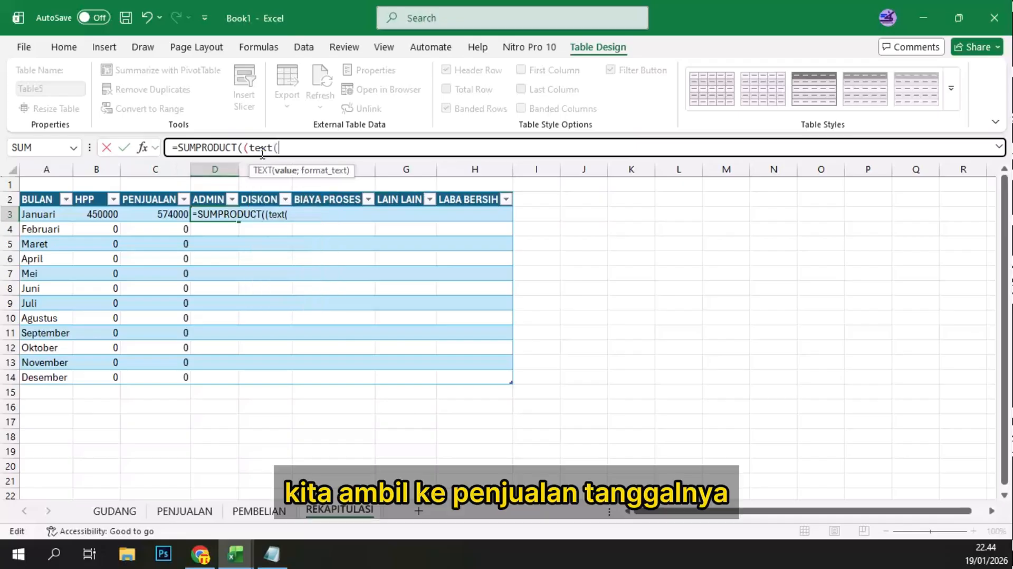
# Step: Use the TANGGAL column of the PENJUALAN sheet with format "MMMM" as the TEXT arguments in D3 and close TEXT
pyautogui.click(189, 512)
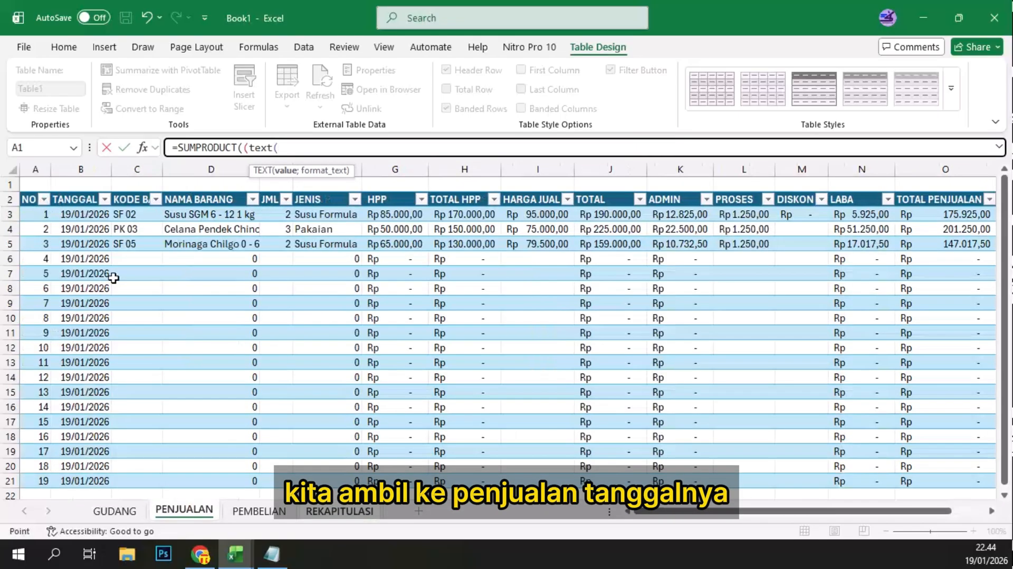
pyautogui.click(79, 214)
pyautogui.moveTo(86, 466); pyautogui.dragTo(83, 478)
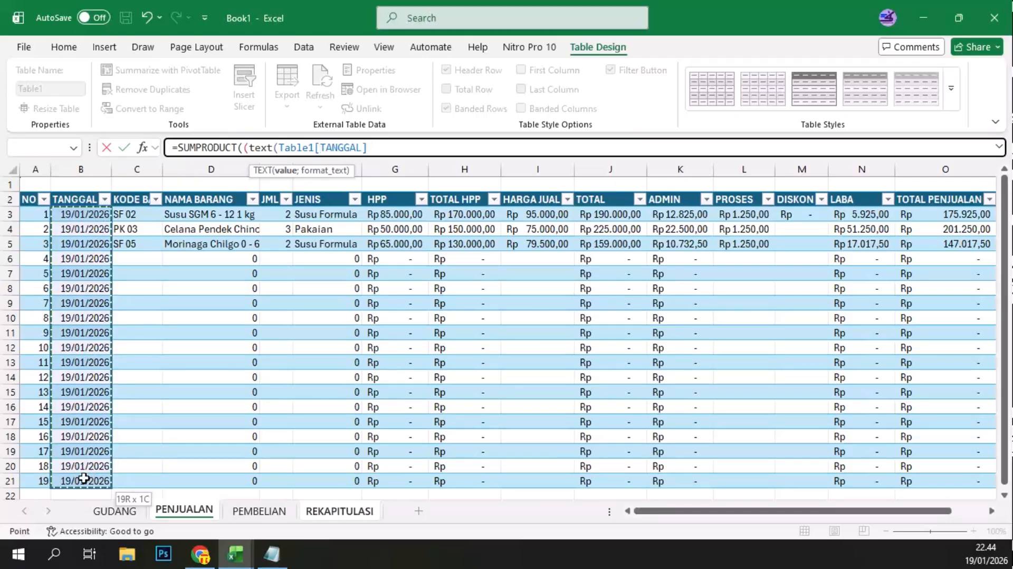
pyautogui.write(';')
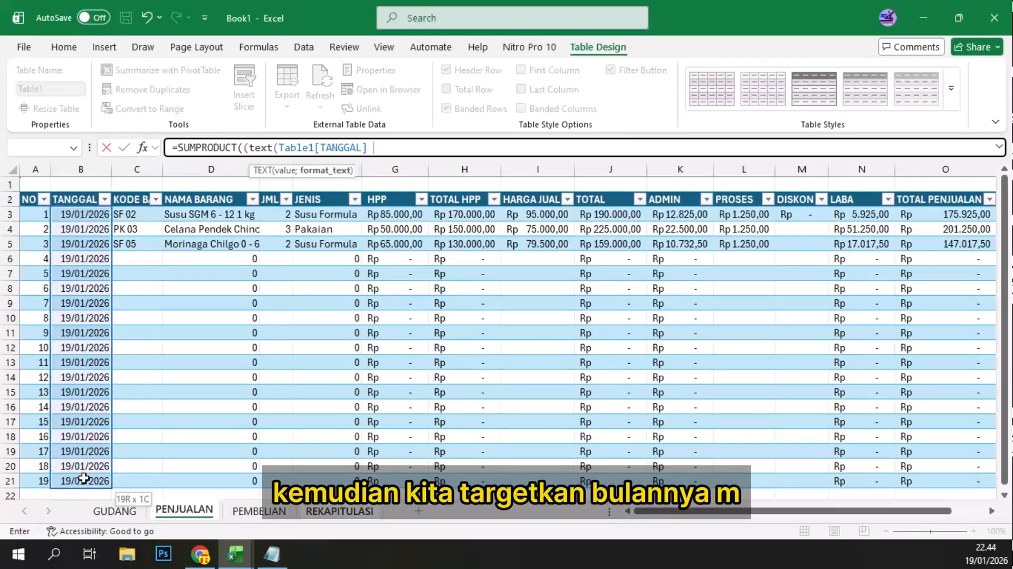
pyautogui.write('"MMMM')
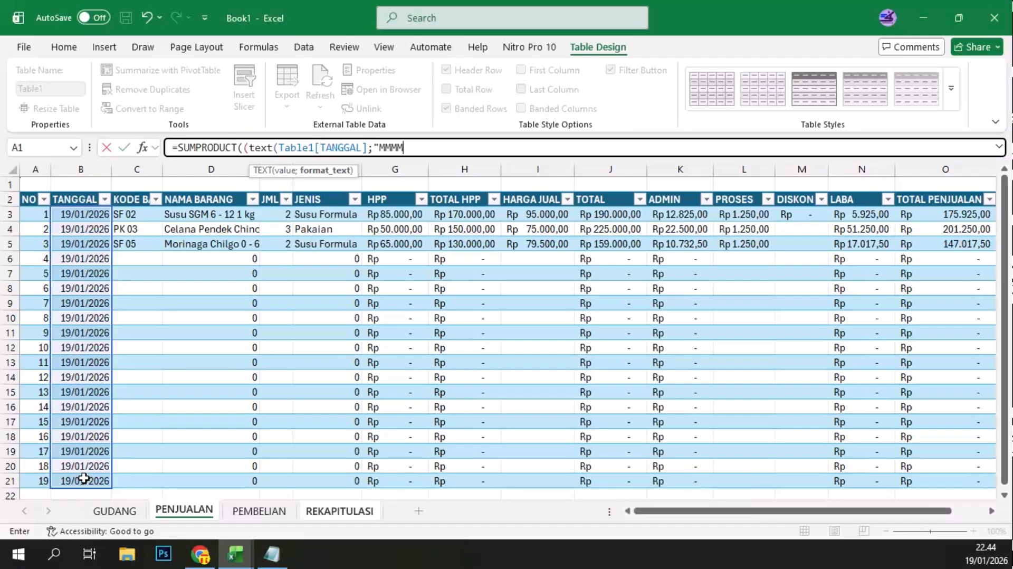
pyautogui.write('")')
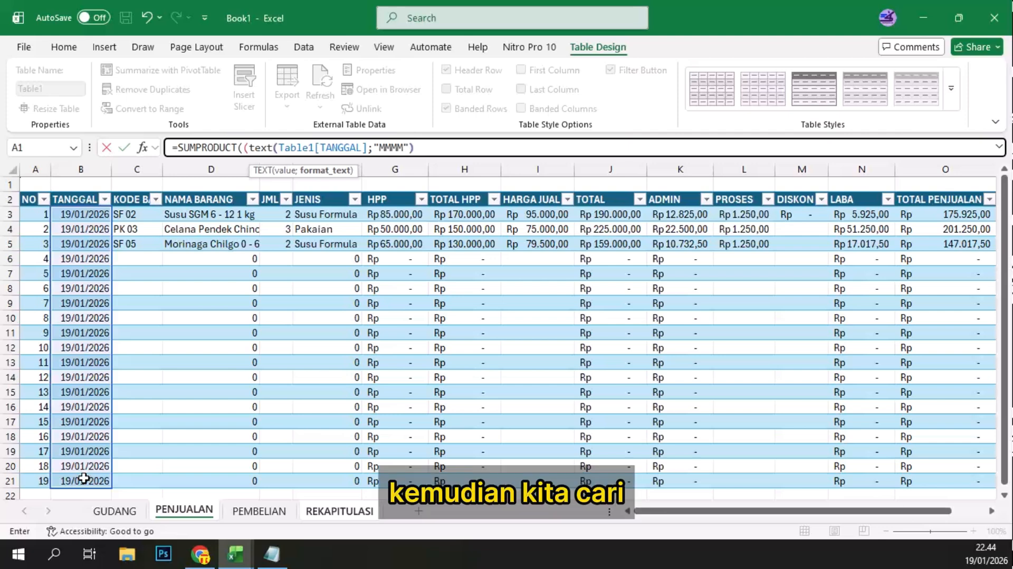
pyautogui.write('=')
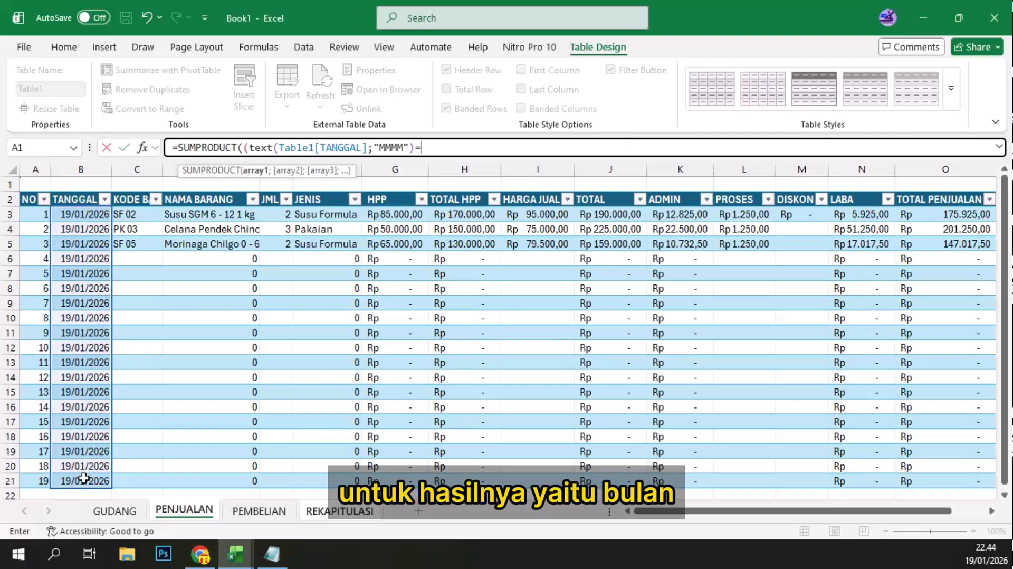
# Step: Compare the D3 TEXT result with BULAN cell A3 on REKAPITULASI, close the condition and open a multiplication with *(
pyautogui.click(339, 511)
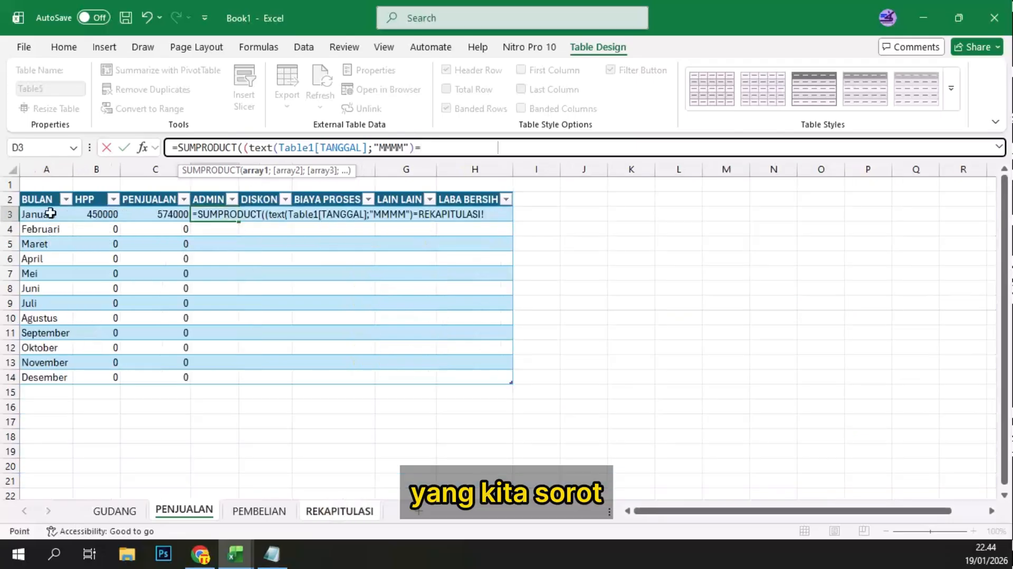
pyautogui.click(39, 219)
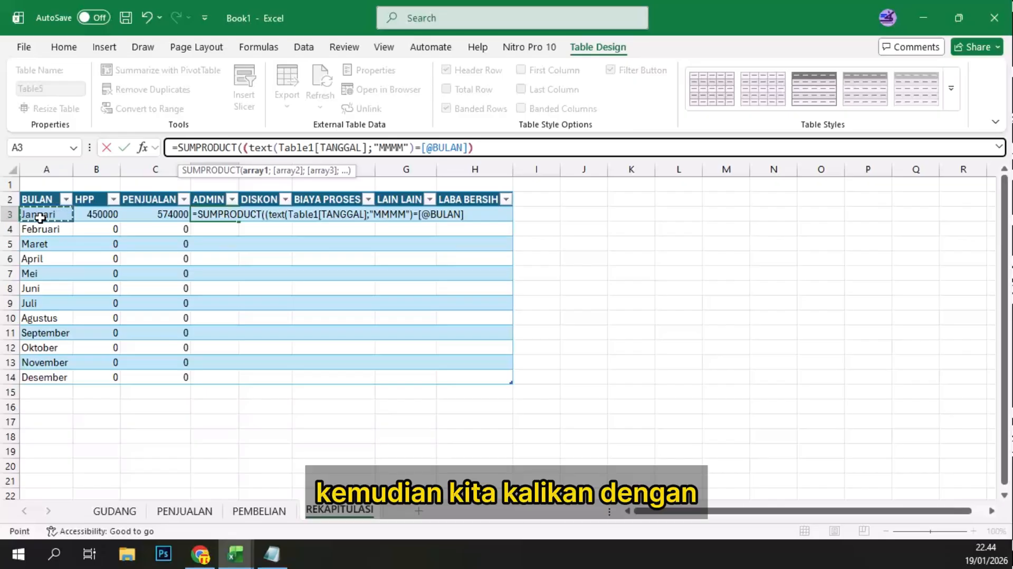
pyautogui.write(')*(')
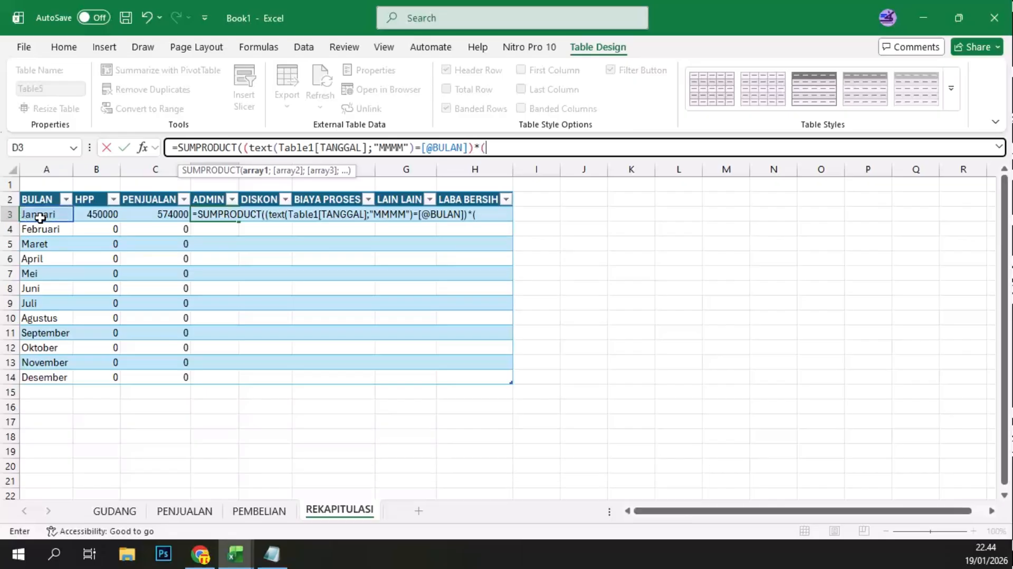
# Step: Multiply the D3 month condition by the ADMIN column of the PENJUALAN sheet, close the parentheses and enter the formula
pyautogui.click(188, 511)
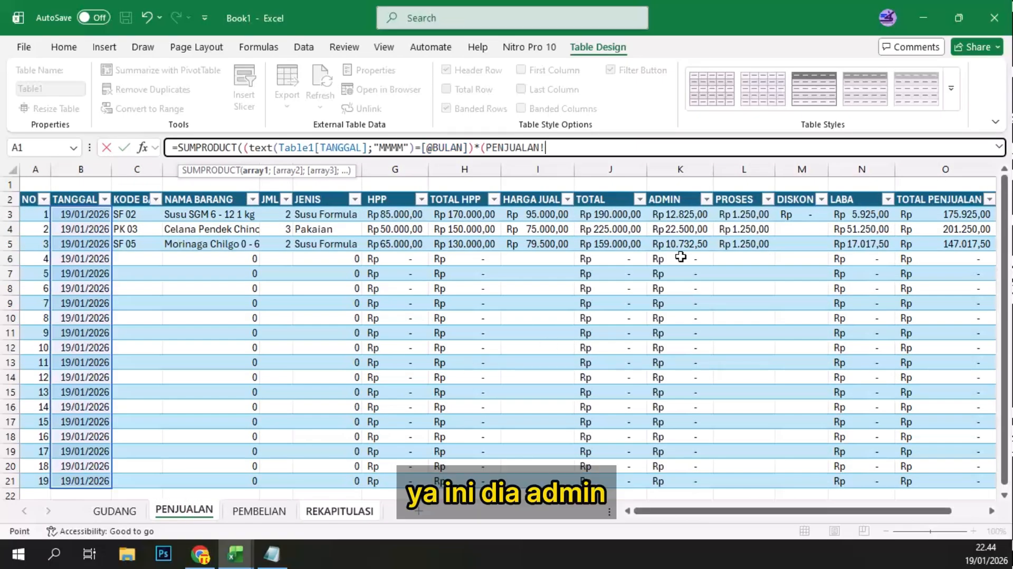
pyautogui.click(671, 215)
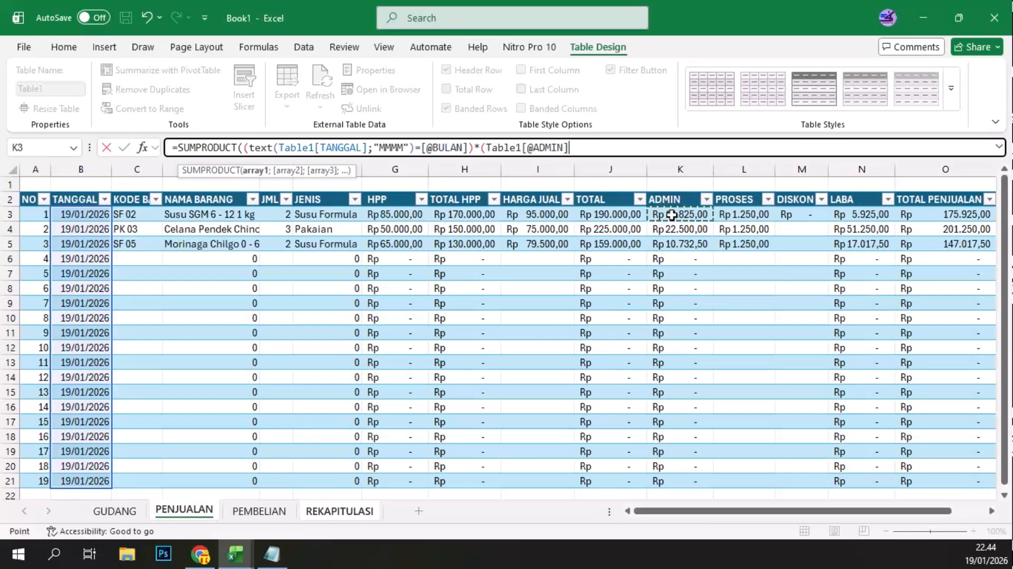
pyautogui.keyDown('shift'); pyautogui.click(693, 480); pyautogui.keyUp('shift')
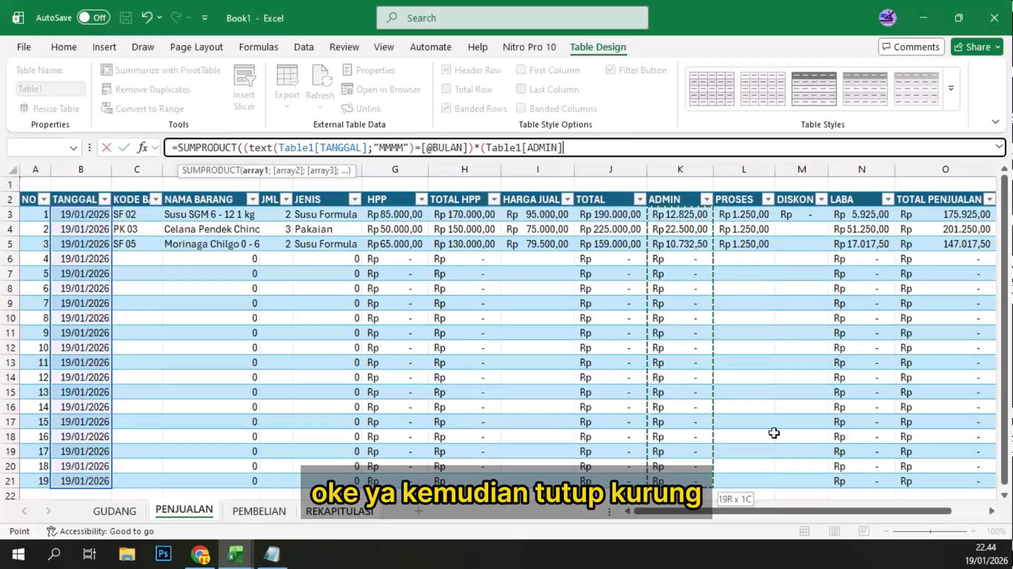
pyautogui.write(')')
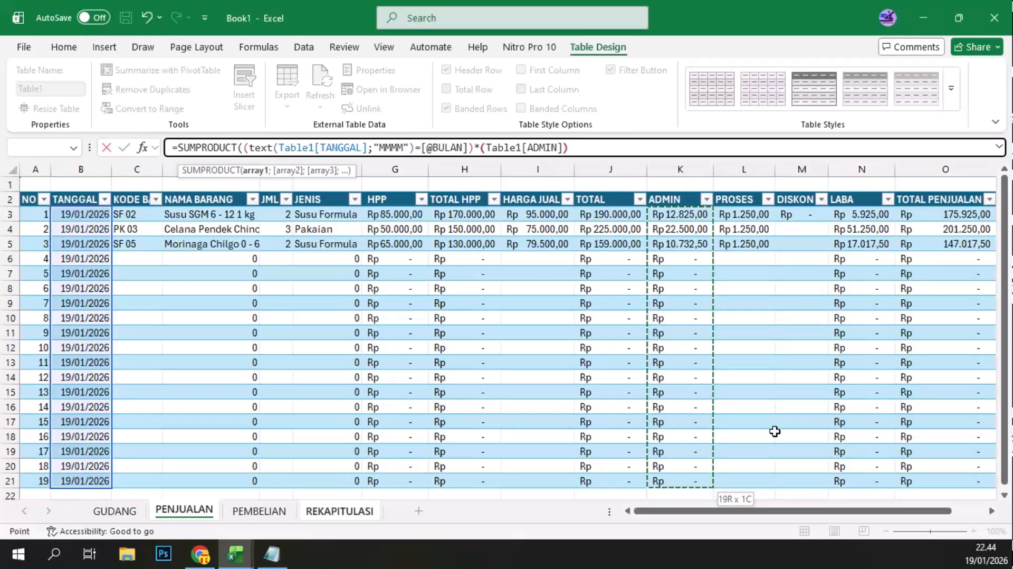
pyautogui.press('Return')
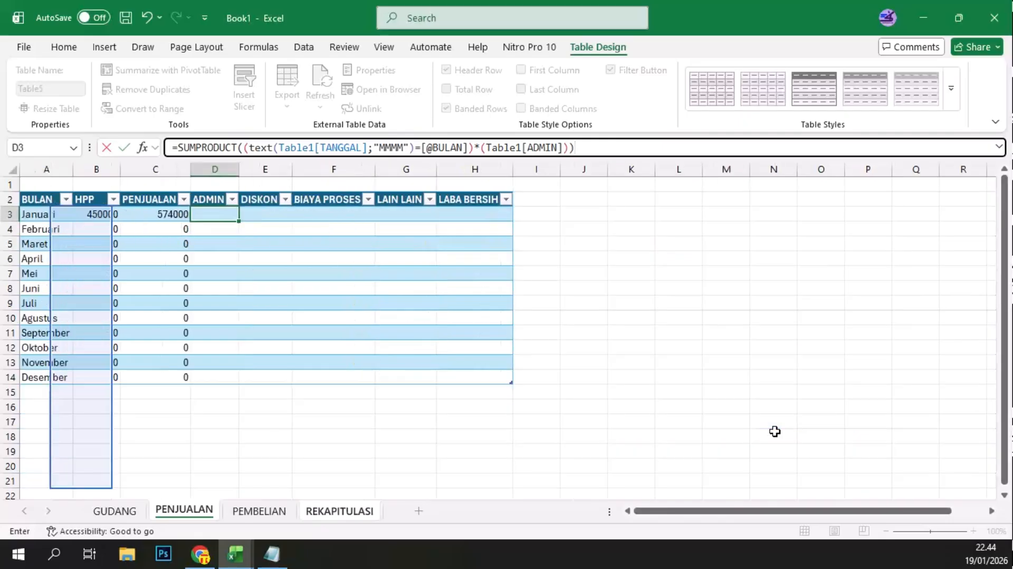
pyautogui.press('Return')
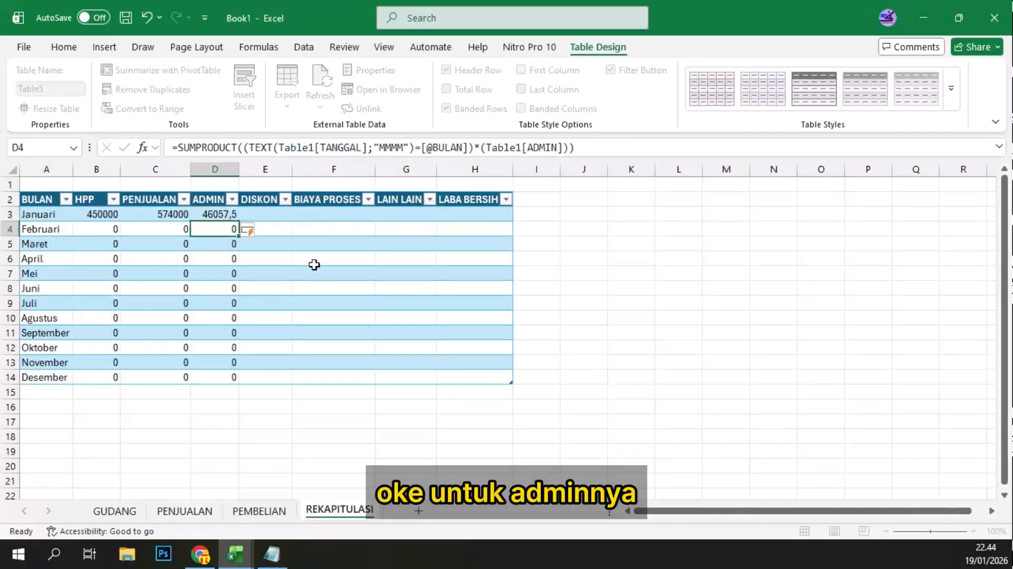
pyautogui.click(219, 214)
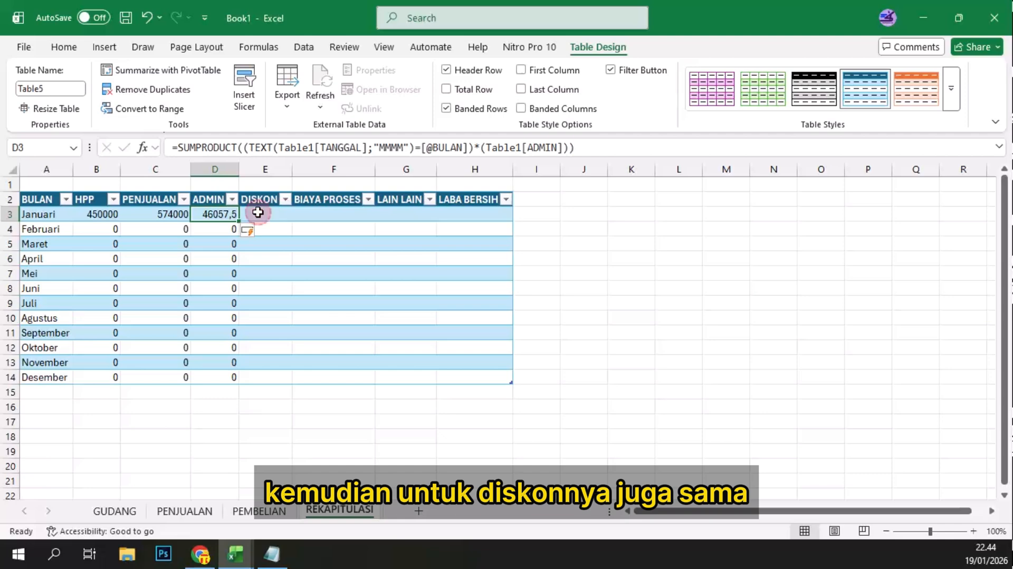
# Step: Begin the Januari DISKON formula in E3 with =SUMPRODUCT((TEXT(
pyautogui.click(257, 212)
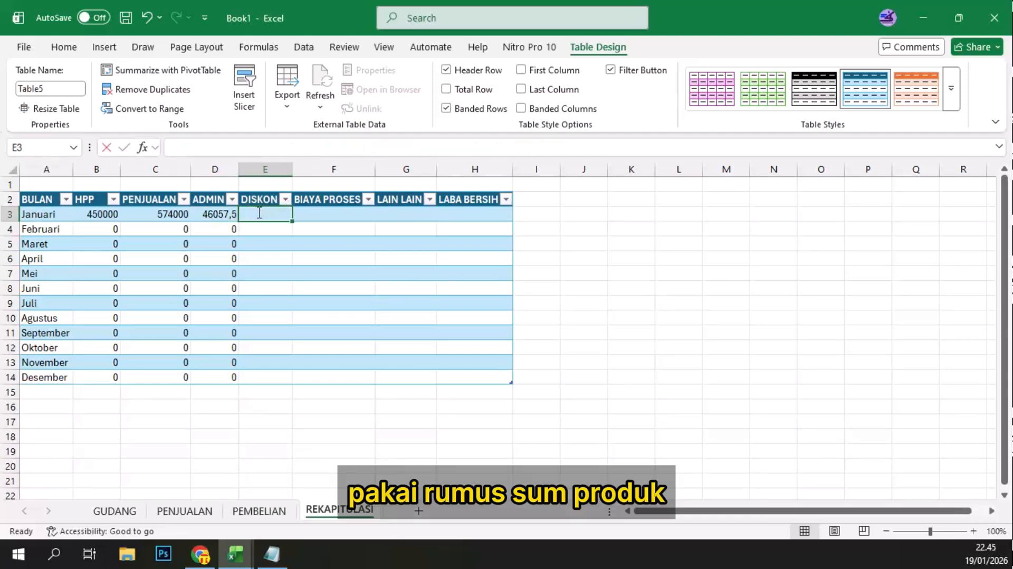
pyautogui.write('=sum')
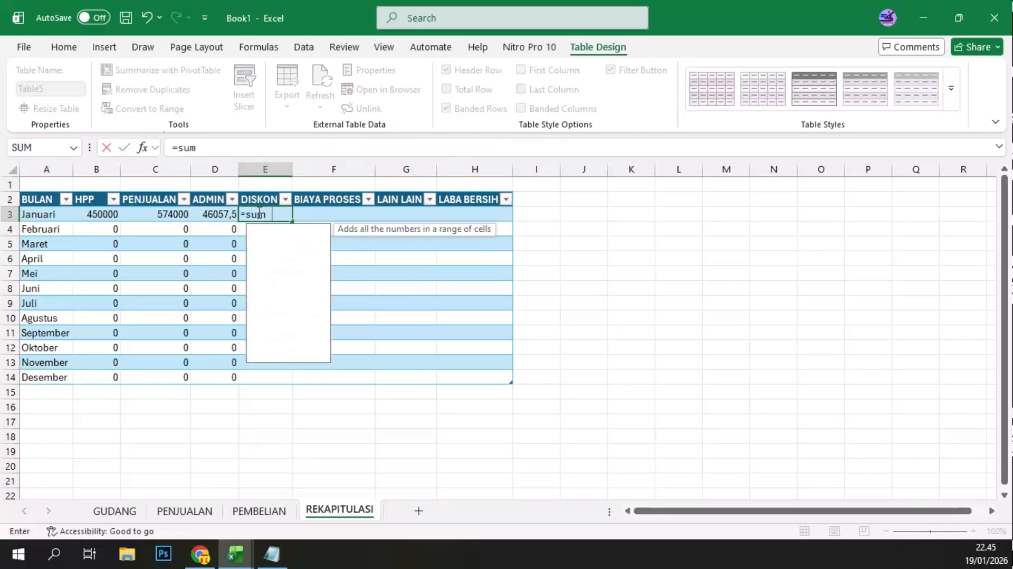
pyautogui.write('pr')
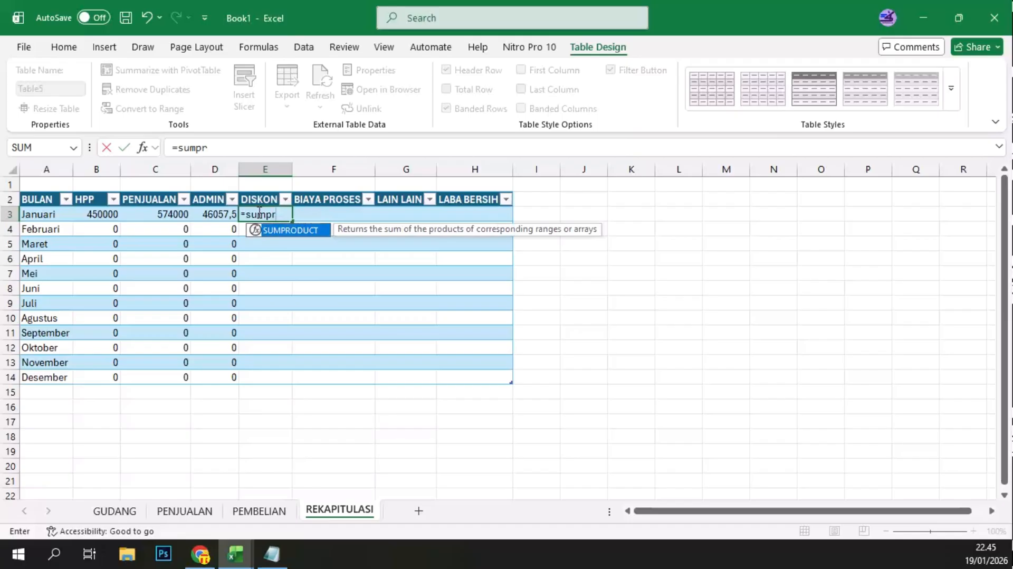
pyautogui.doubleClick(285, 230)
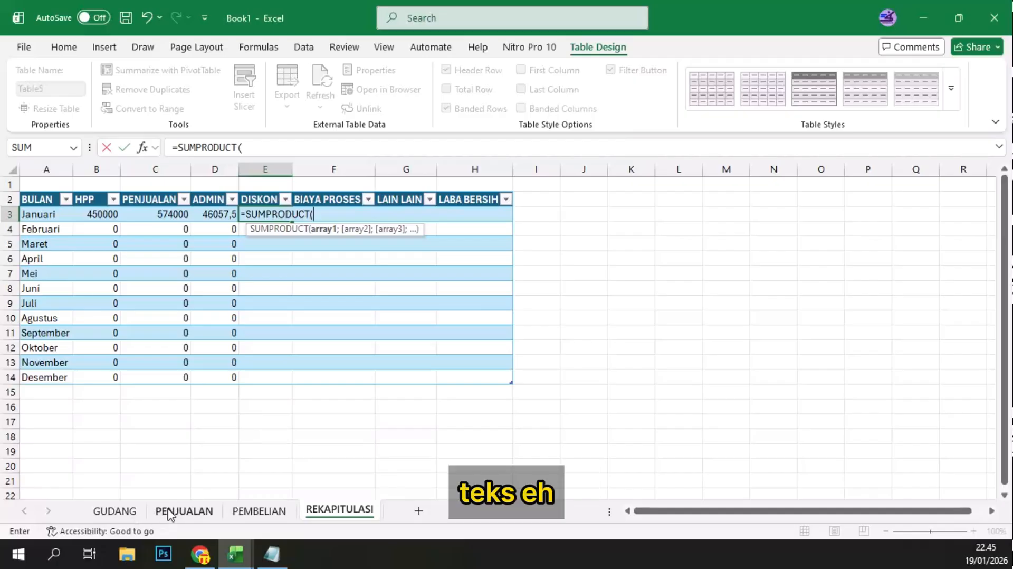
pyautogui.write('t')
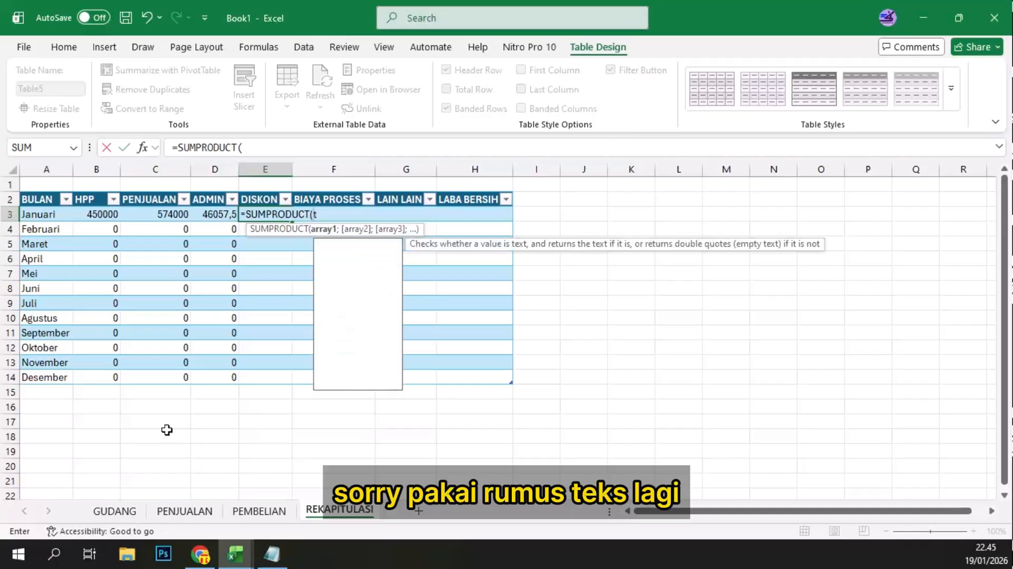
pyautogui.press('BackSpace')
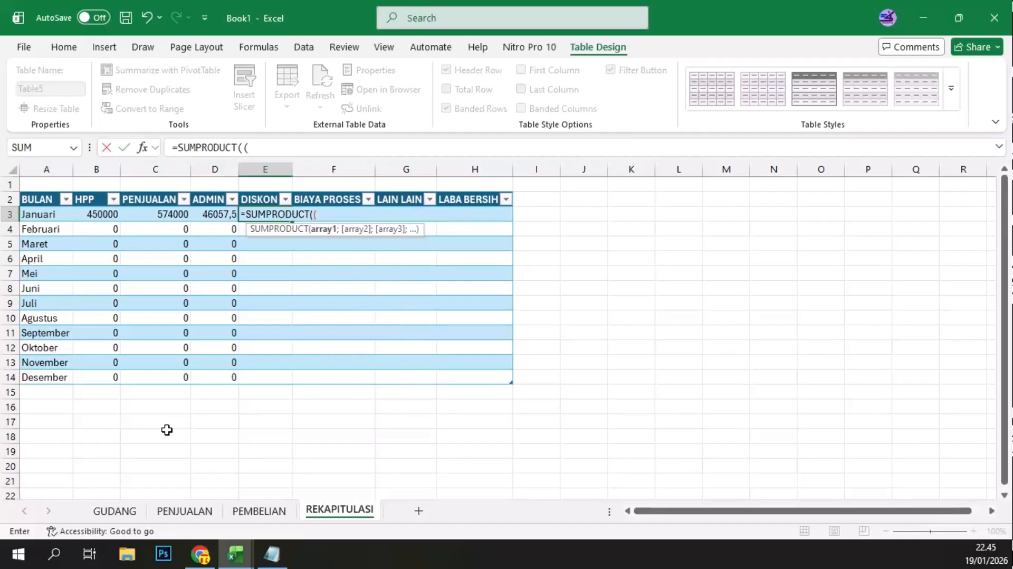
pyautogui.write('text(')
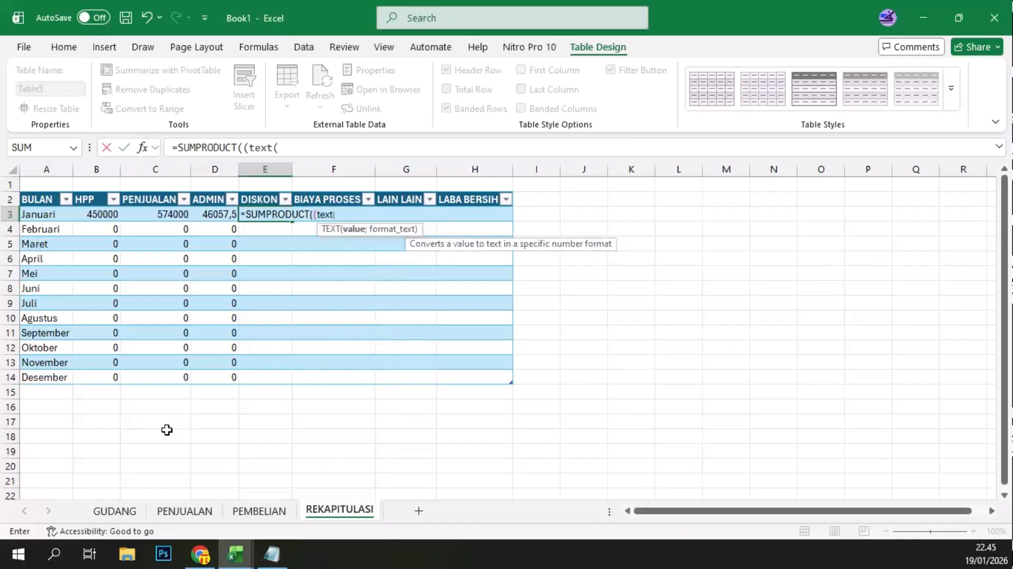
# Step: Use the TANGGAL column of the PENJUALAN sheet with format "MMMM" as the E3 TEXT arguments, close TEXT and add an equals sign
pyautogui.click(181, 513)
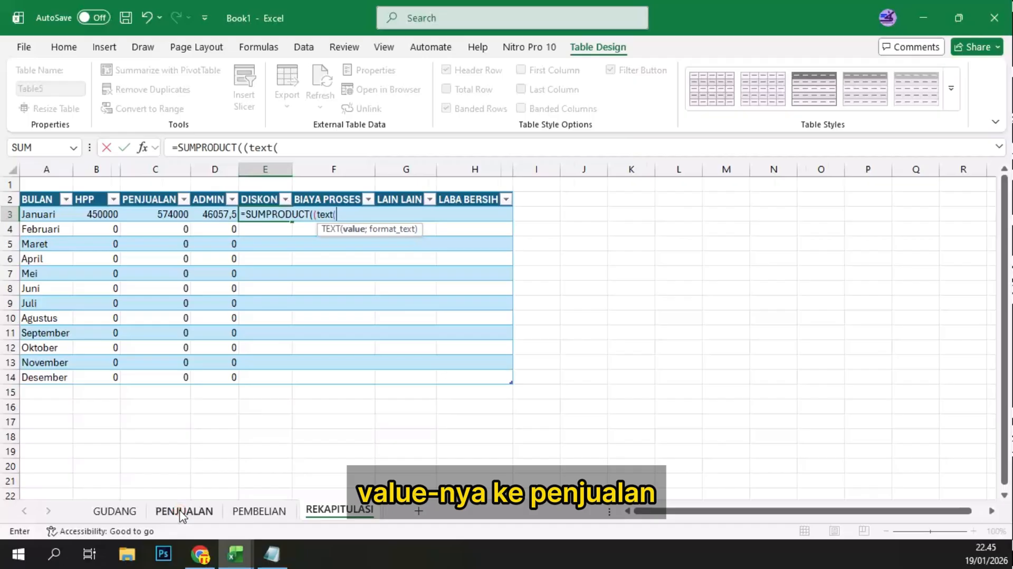
pyautogui.click(82, 213)
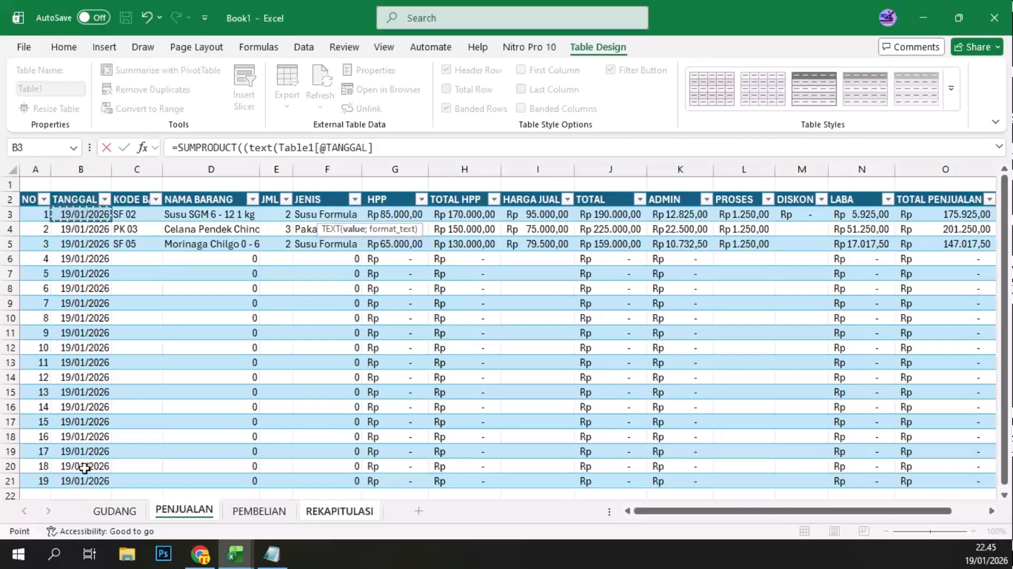
pyautogui.moveTo(84, 468); pyautogui.dragTo(83, 477)
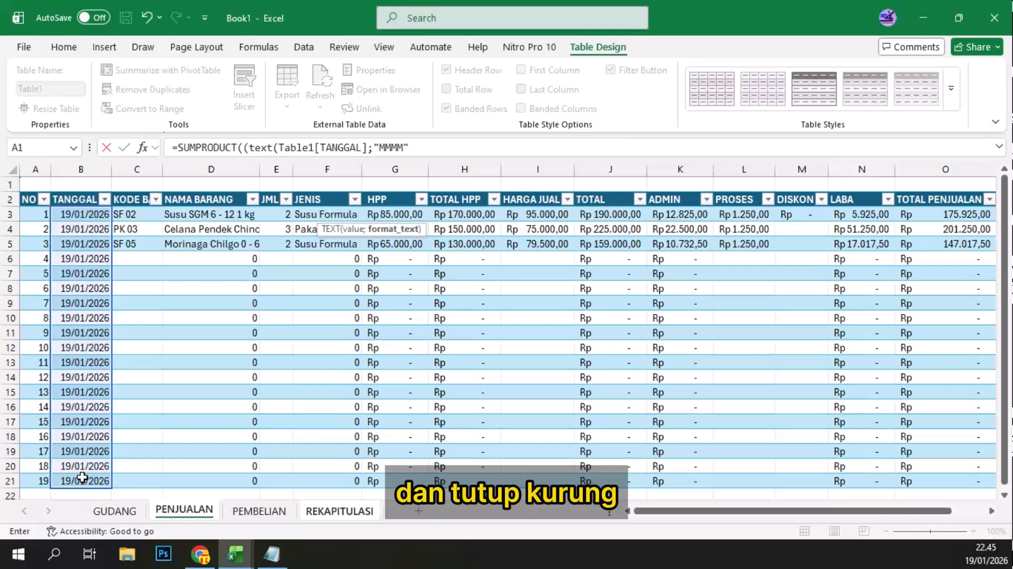
pyautogui.write(')=')
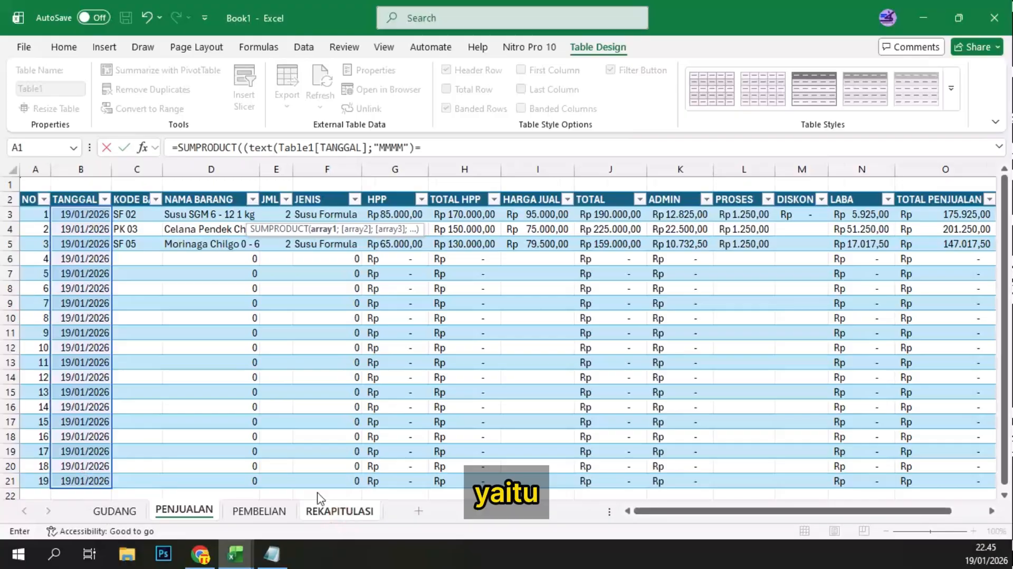
# Step: Compare the E3 TEXT result with BULAN cell A3 on REKAPITULASI, close the condition and open a multiplication with *(
pyautogui.click(340, 511)
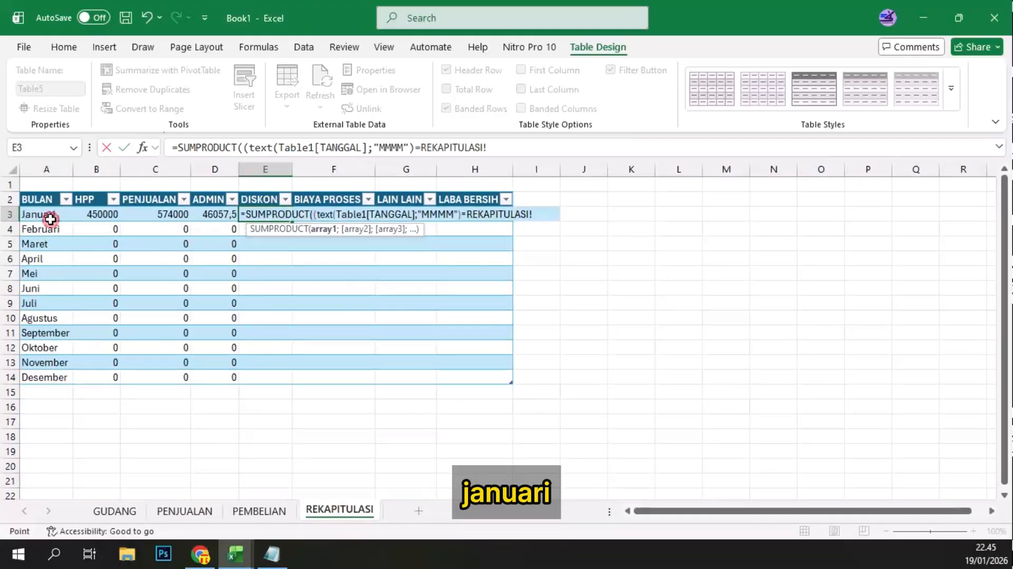
pyautogui.click(50, 218)
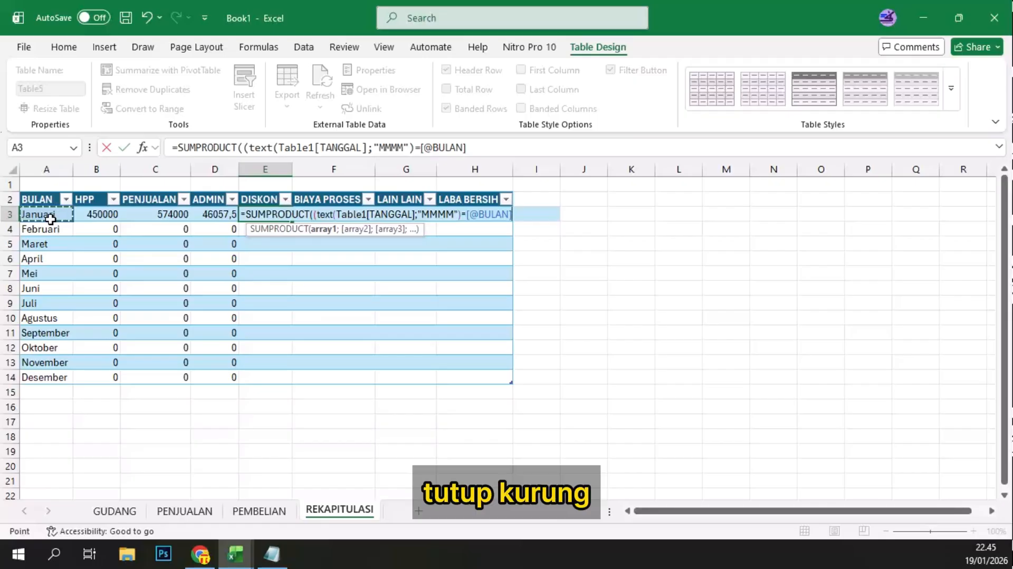
pyautogui.write(')')
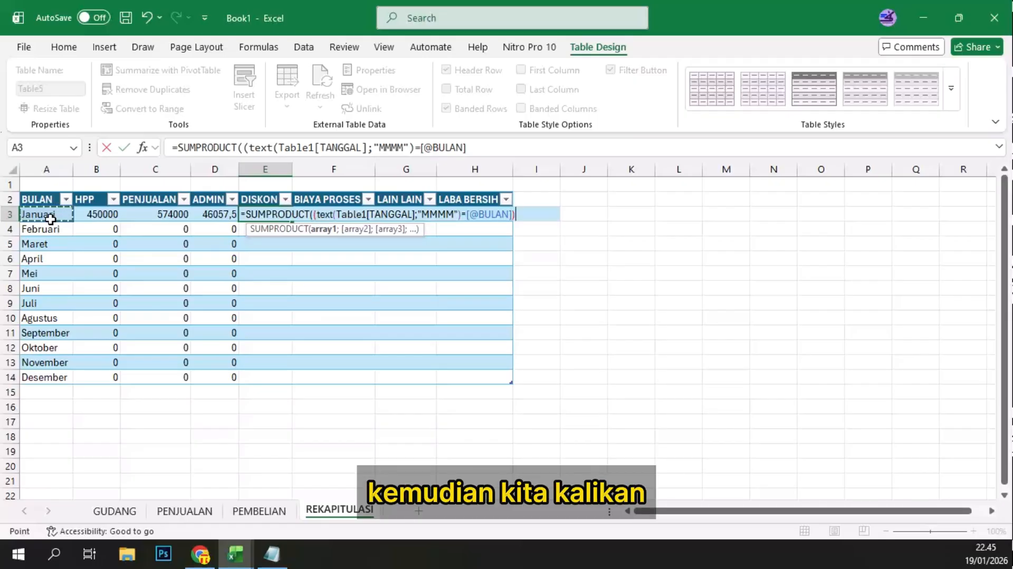
pyautogui.write('*')
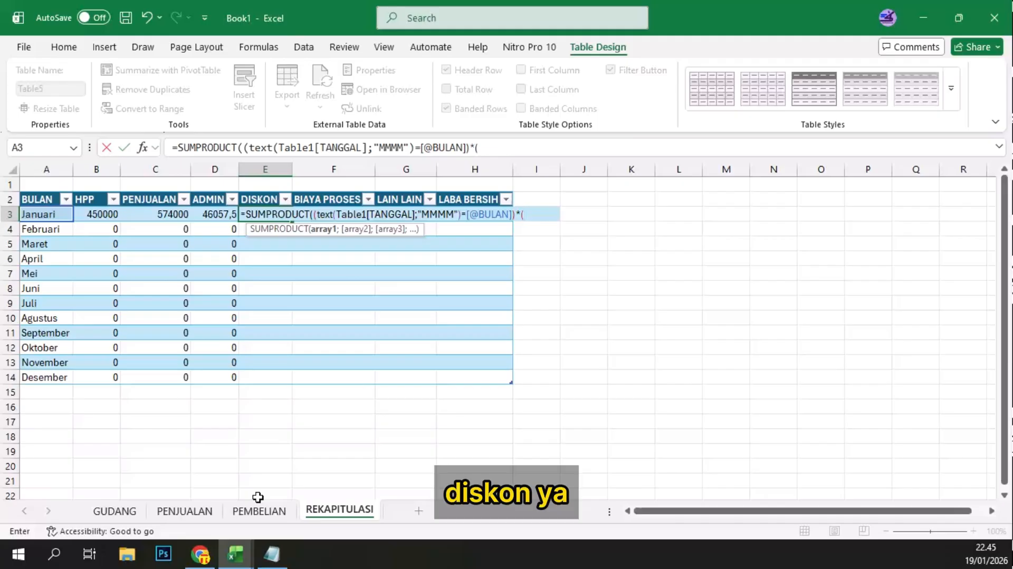
# Step: Multiply the E3 month condition by the DISKON column of the PENJUALAN sheet, close the parentheses and enter the formula
pyautogui.click(189, 514)
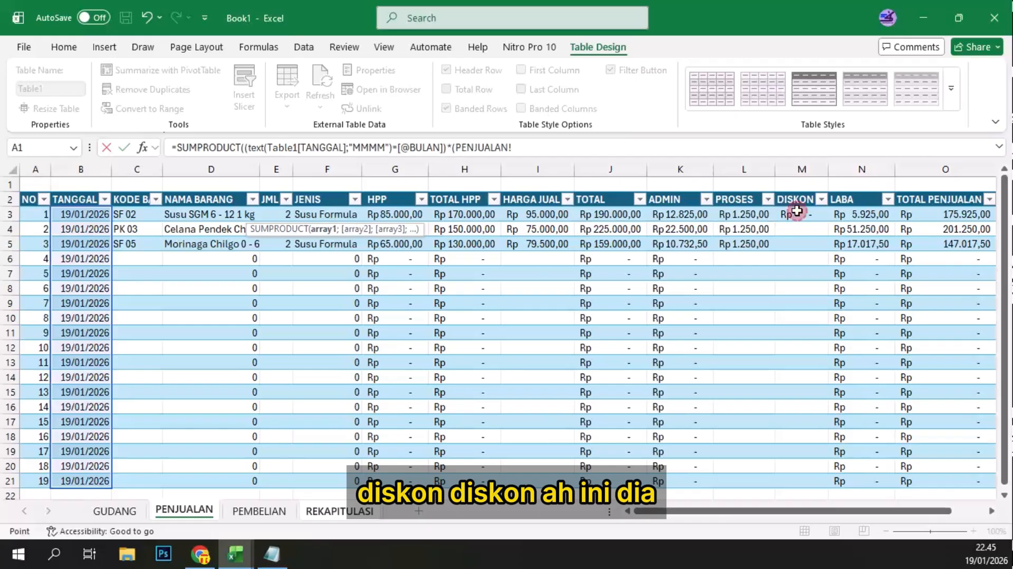
pyautogui.click(797, 211)
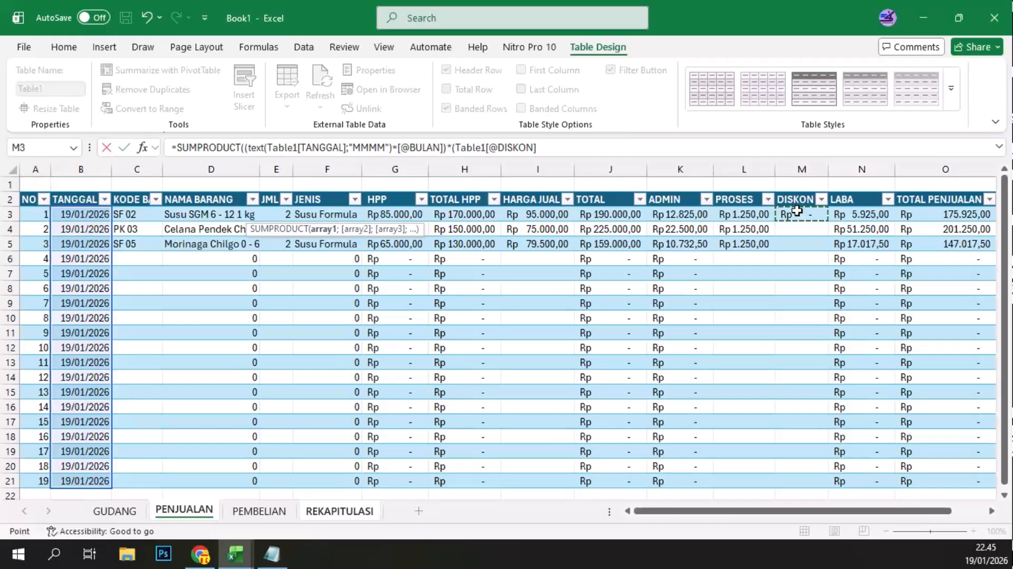
pyautogui.keyDown('shift'); pyautogui.click(798, 475); pyautogui.keyUp('shift')
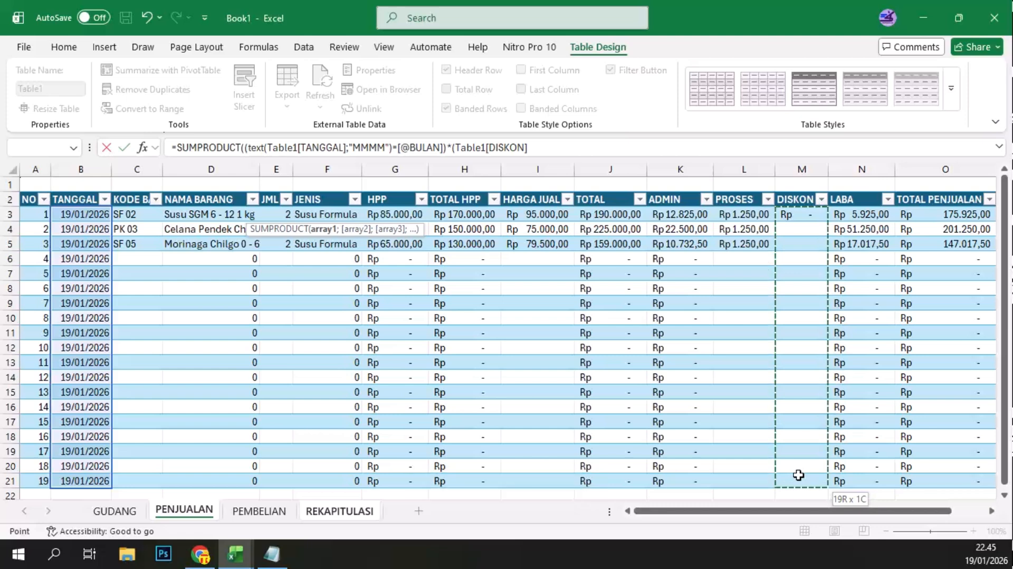
pyautogui.write('))')
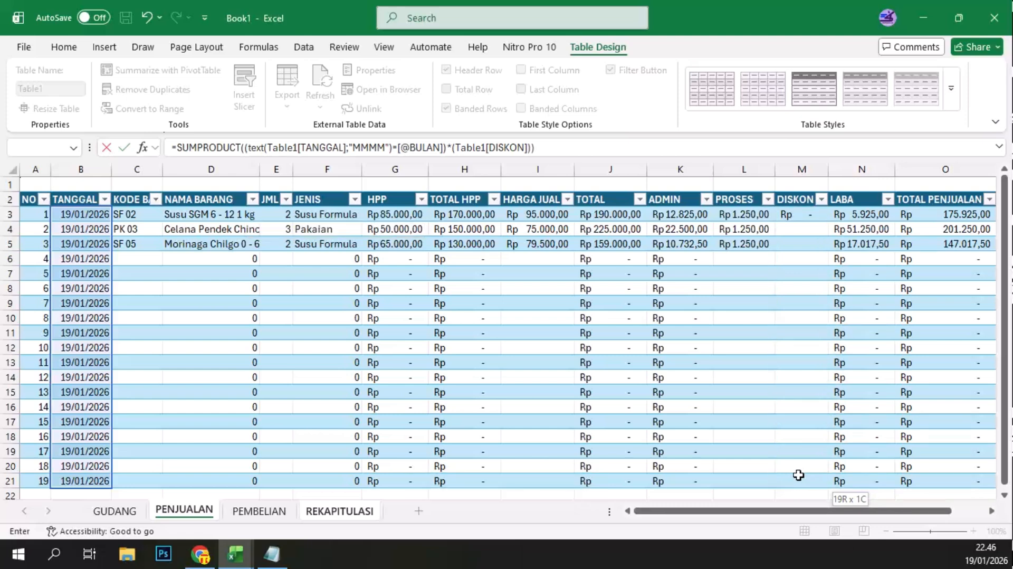
pyautogui.press('Return')
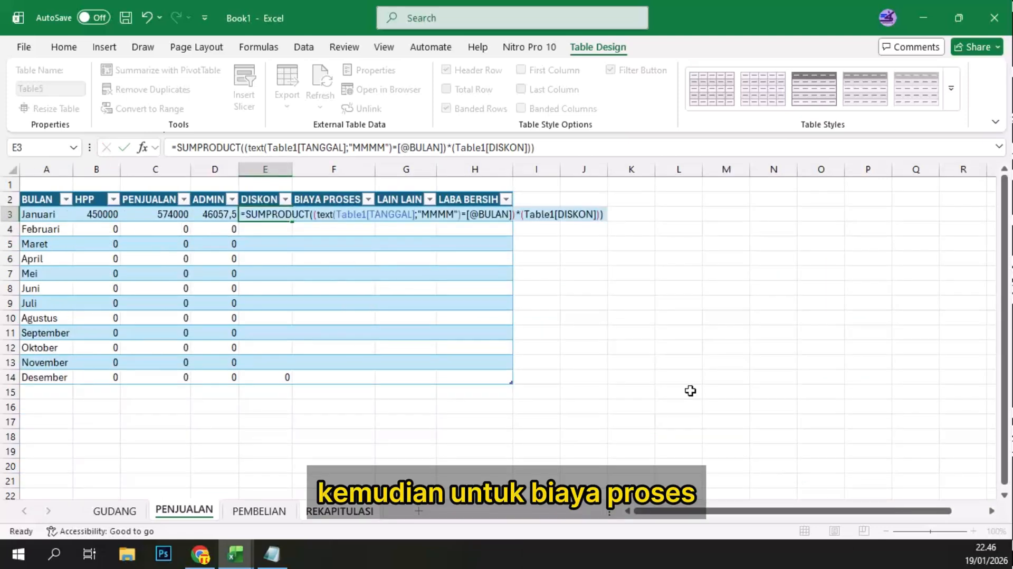
# Step: Begin the Januari BIAYA PROSES formula in F3 with =SUMPRODUCT((TEXT(
pyautogui.click(342, 214)
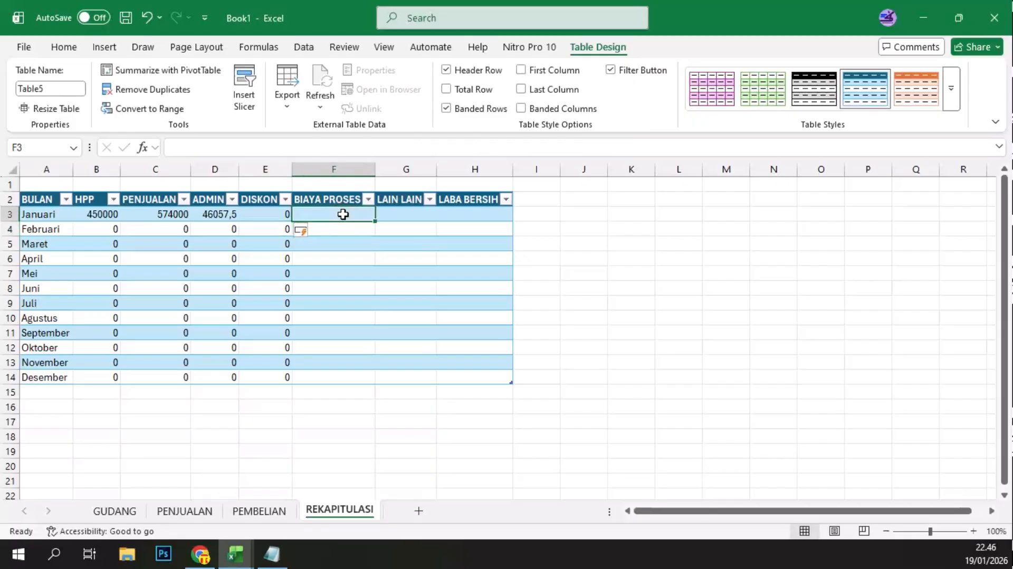
pyautogui.write('=sumpro')
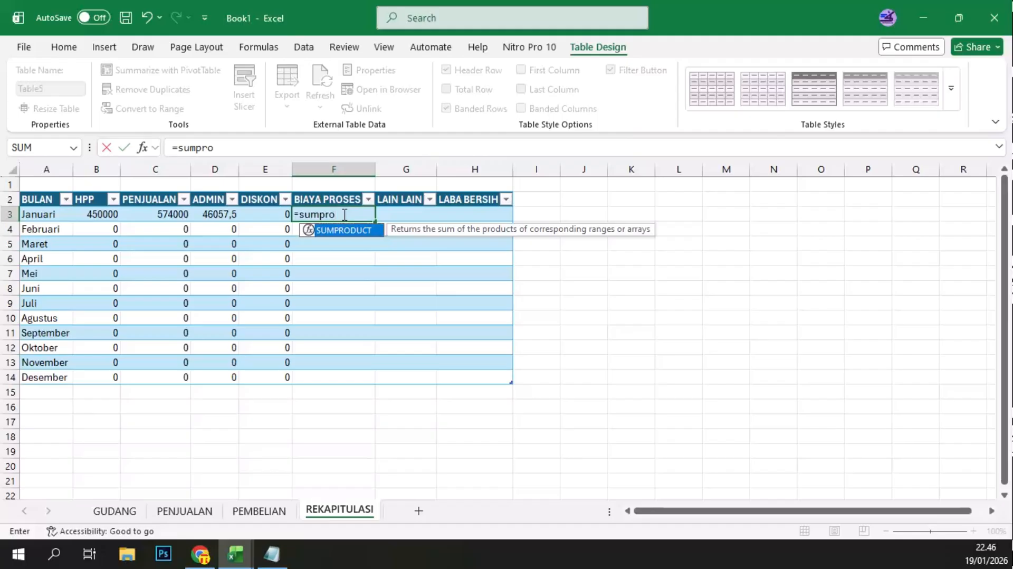
pyautogui.doubleClick(343, 230)
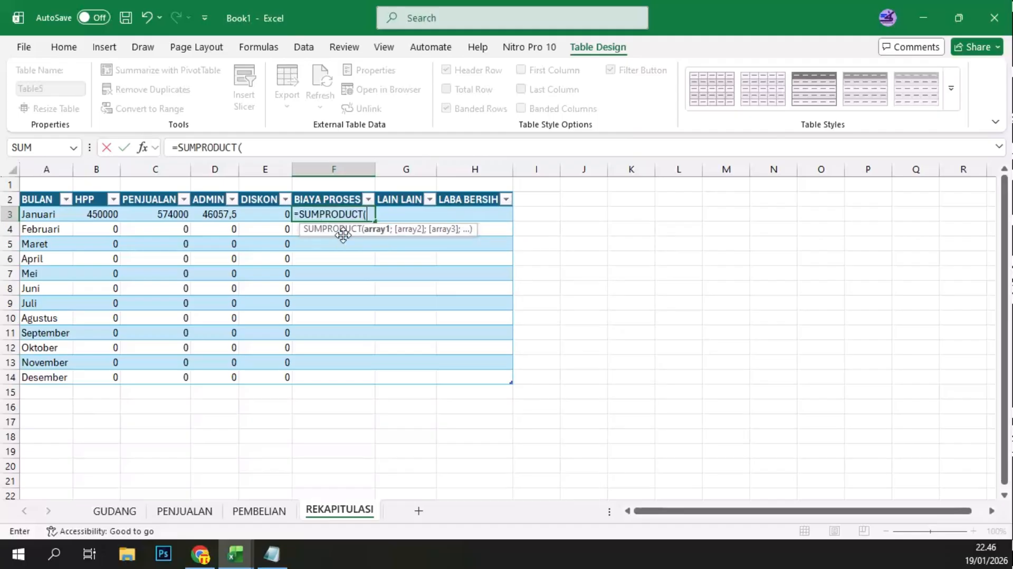
pyautogui.write('(text(')
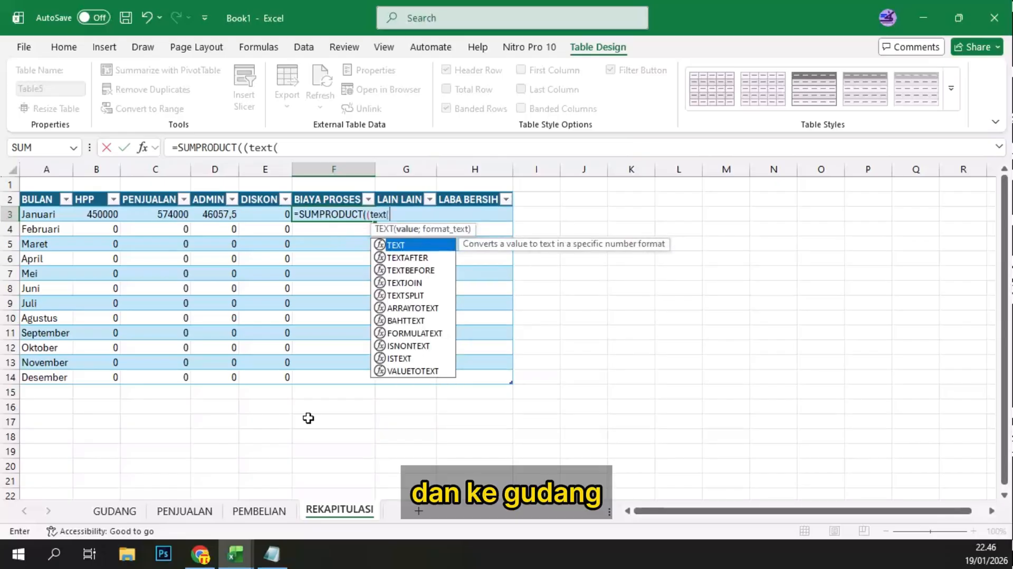
# Step: Use the TANGGAL column of the PENJUALAN sheet with format "MMMM" as the F3 TEXT arguments, close TEXT and add an equals sign
pyautogui.click(174, 511)
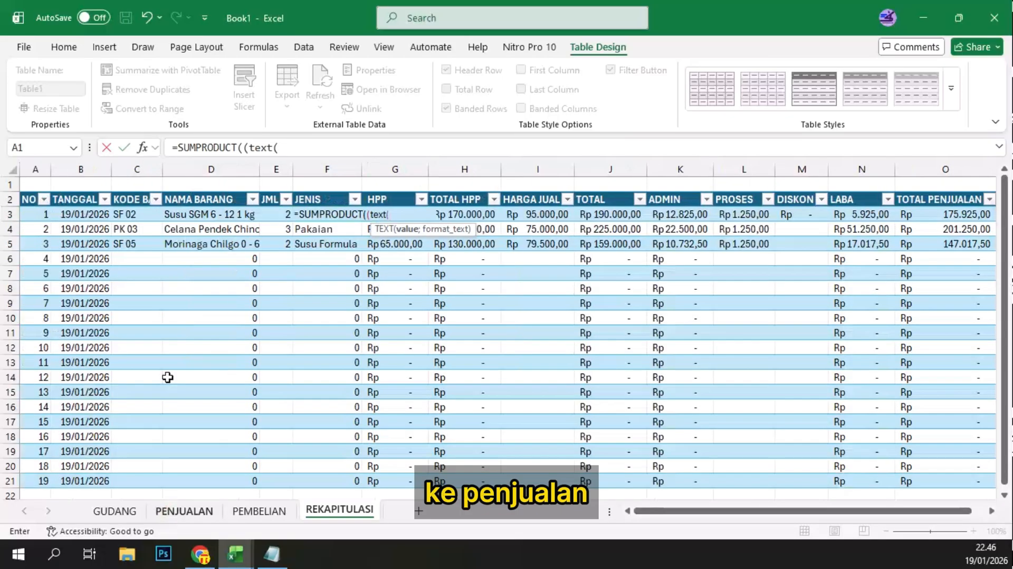
pyautogui.click(90, 214)
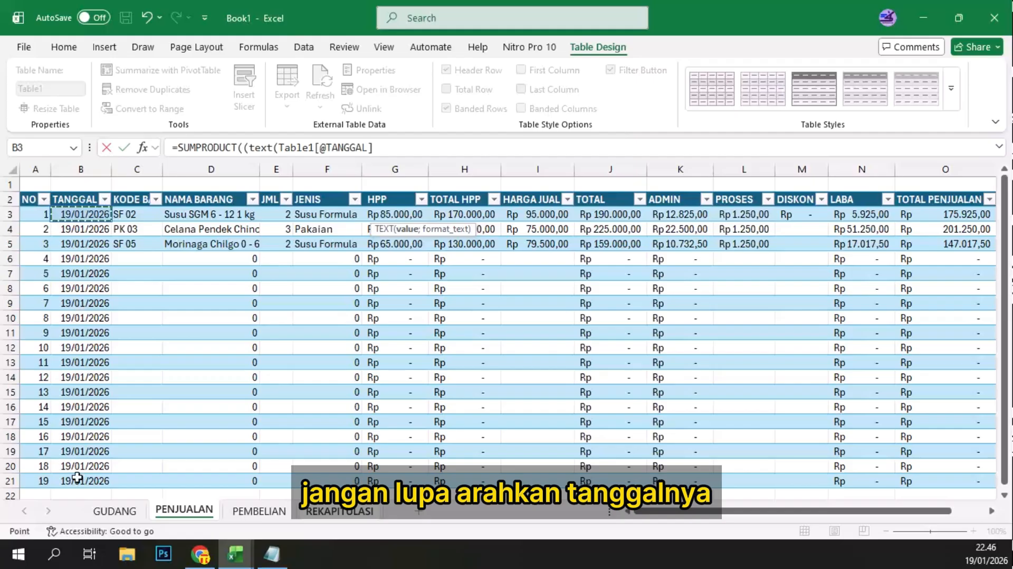
pyautogui.moveTo(77, 478); pyautogui.dragTo(77, 477)
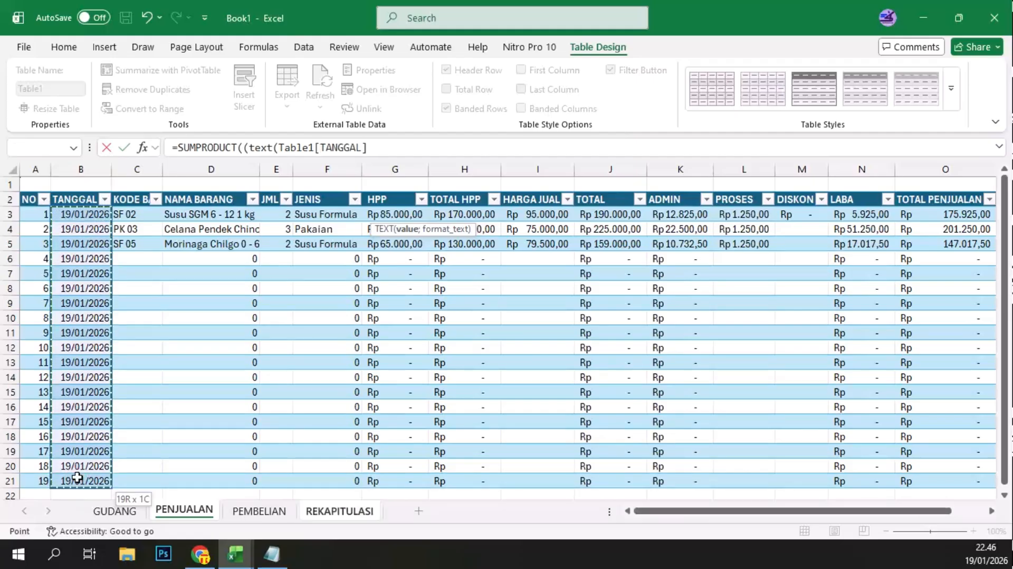
pyautogui.write(';')
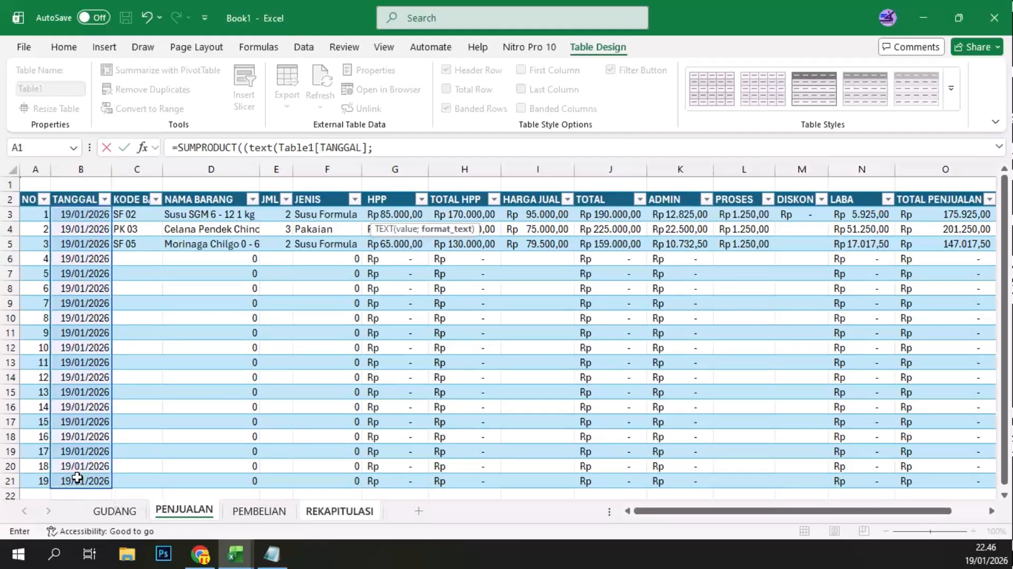
pyautogui.write('"')
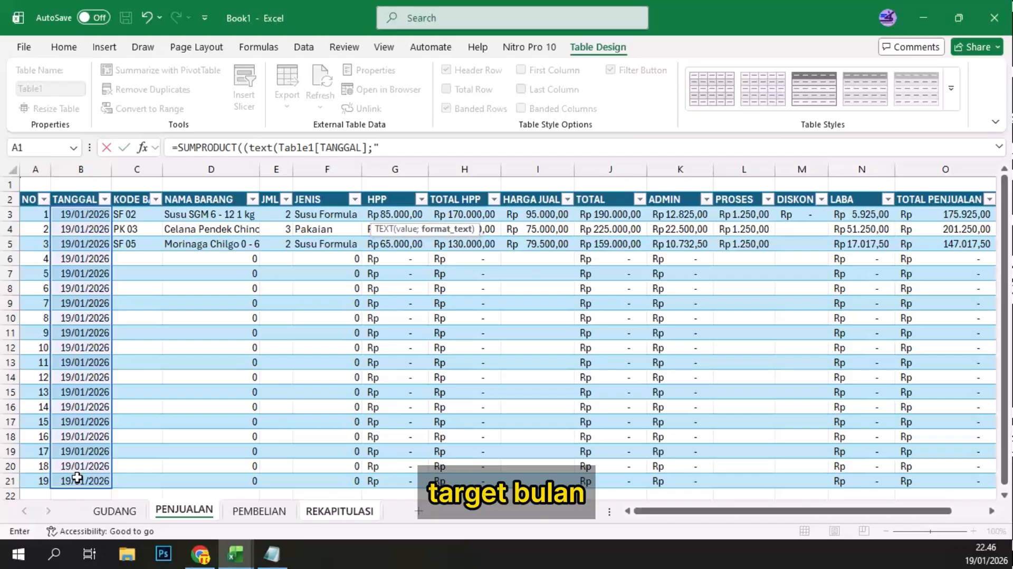
pyautogui.write('MMM')
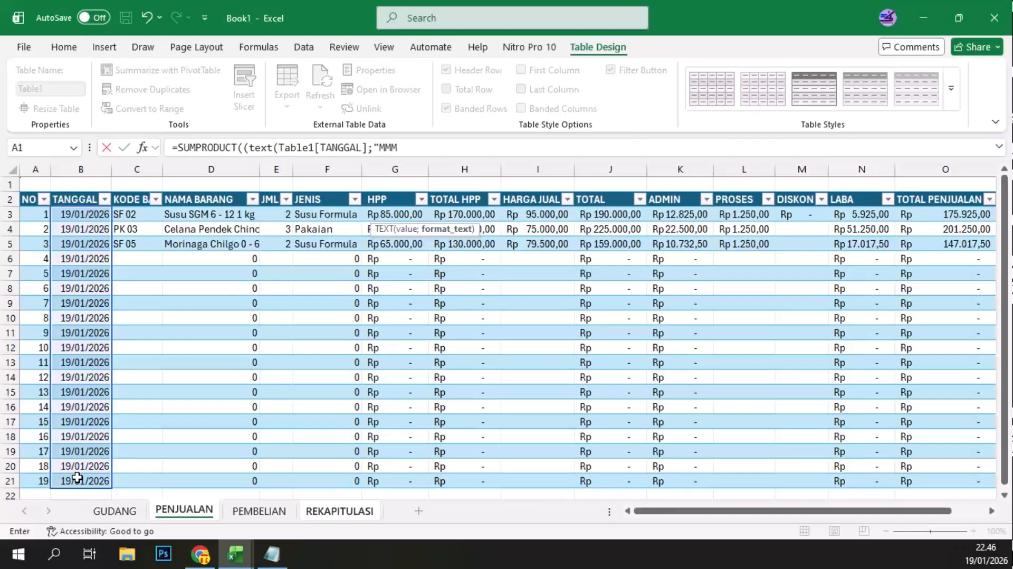
pyautogui.write('M")')
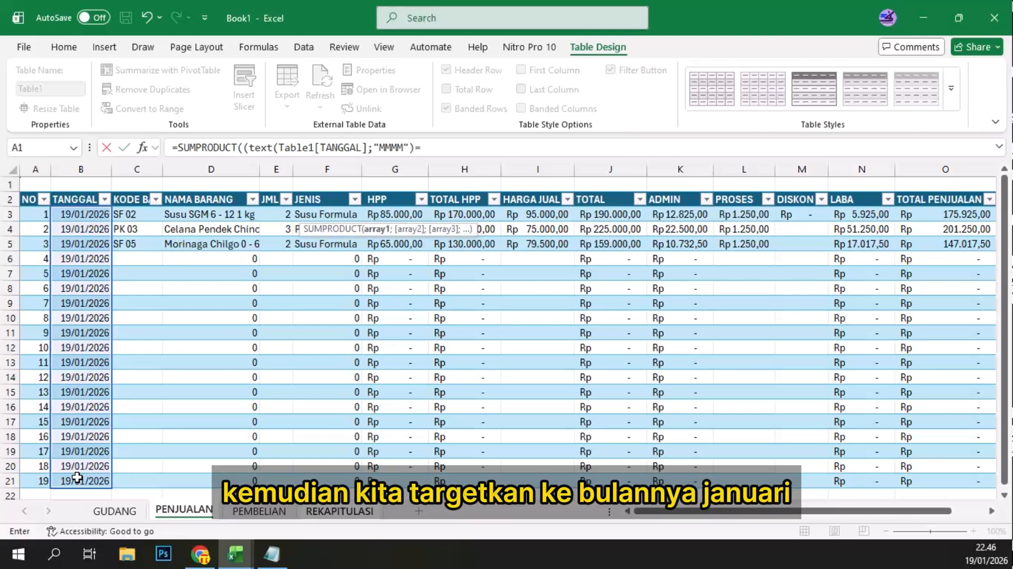
pyautogui.write('=')
# Step: Compare the F3 TEXT result with BULAN cell A3 on REKAPITULASI, close the condition and open a multiplication with *(
pyautogui.click(352, 512)
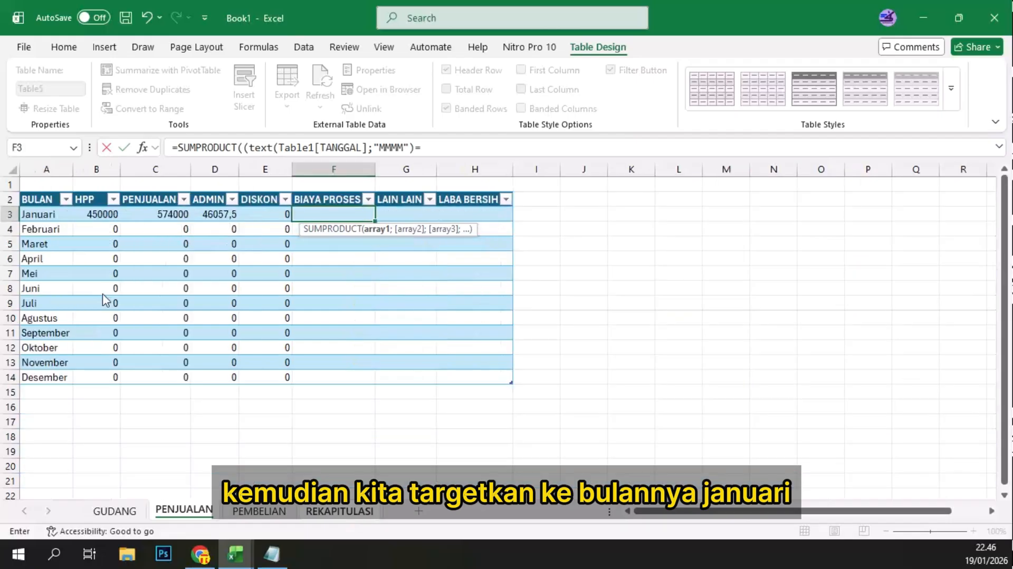
pyautogui.click(44, 213)
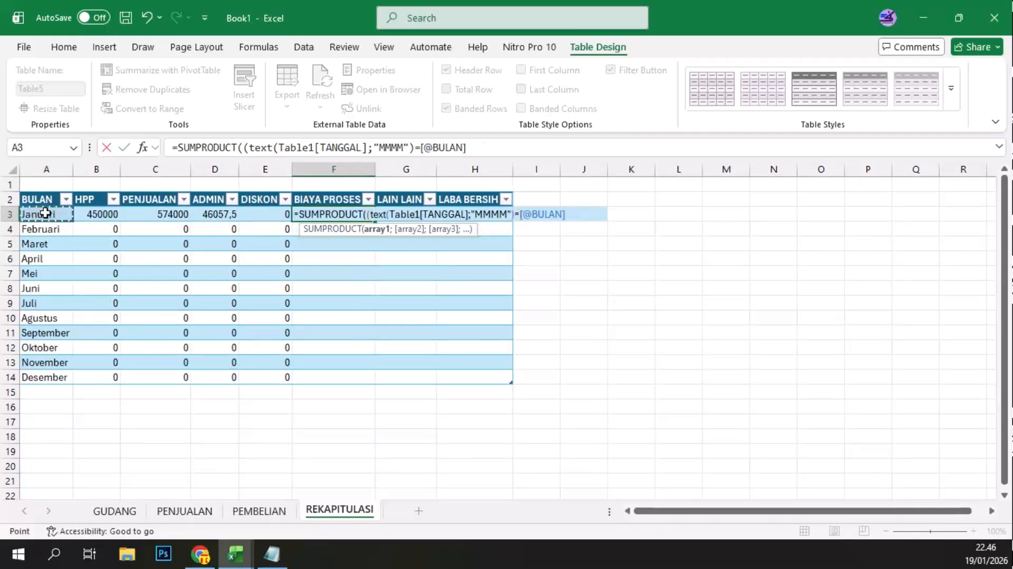
pyautogui.write(')*')
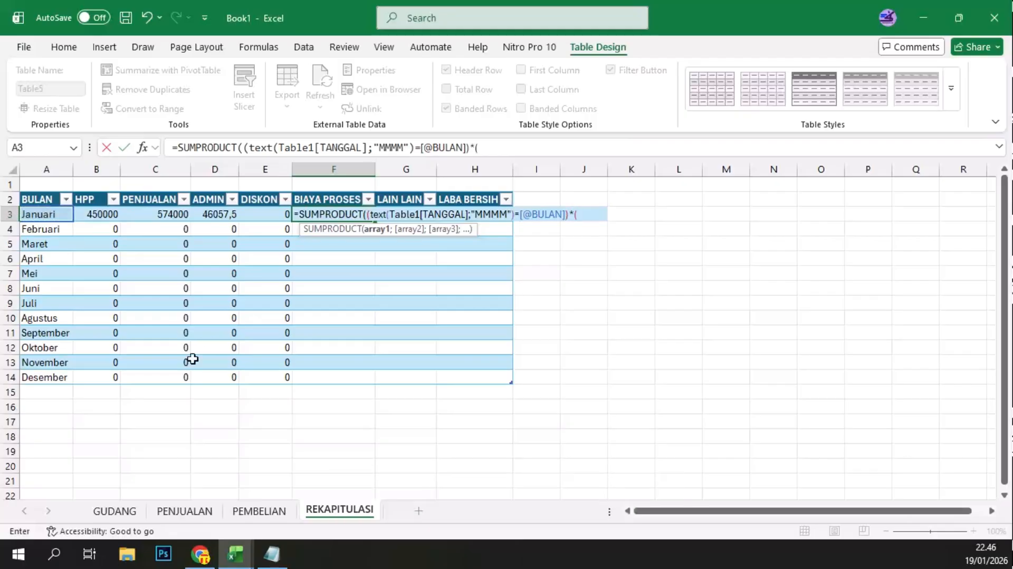
pyautogui.write('(')
# Step: Multiply the F3 month condition by the PROSES column of the PENJUALAN sheet, close the parentheses and enter the formula
pyautogui.click(196, 512)
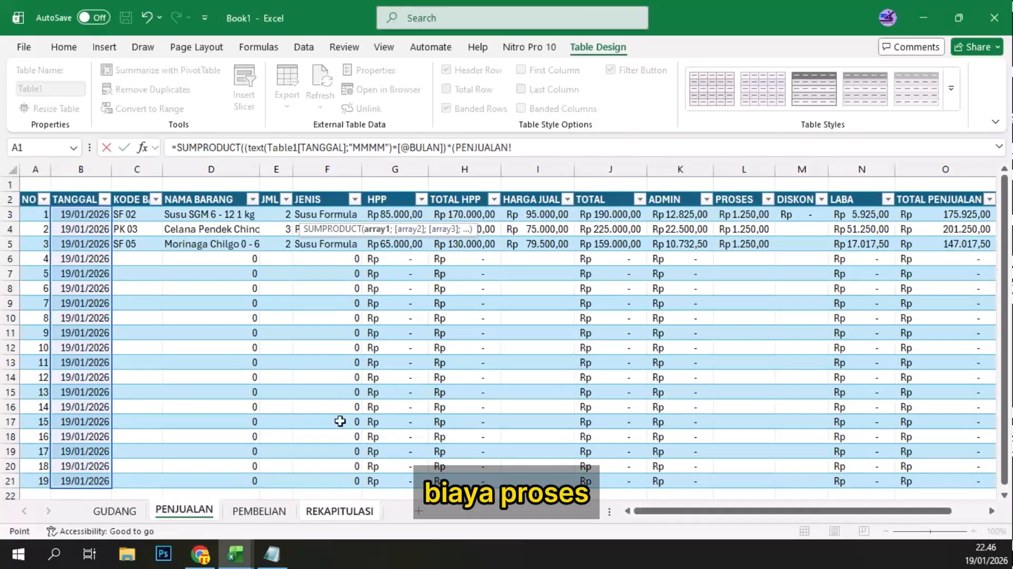
pyautogui.click(740, 213)
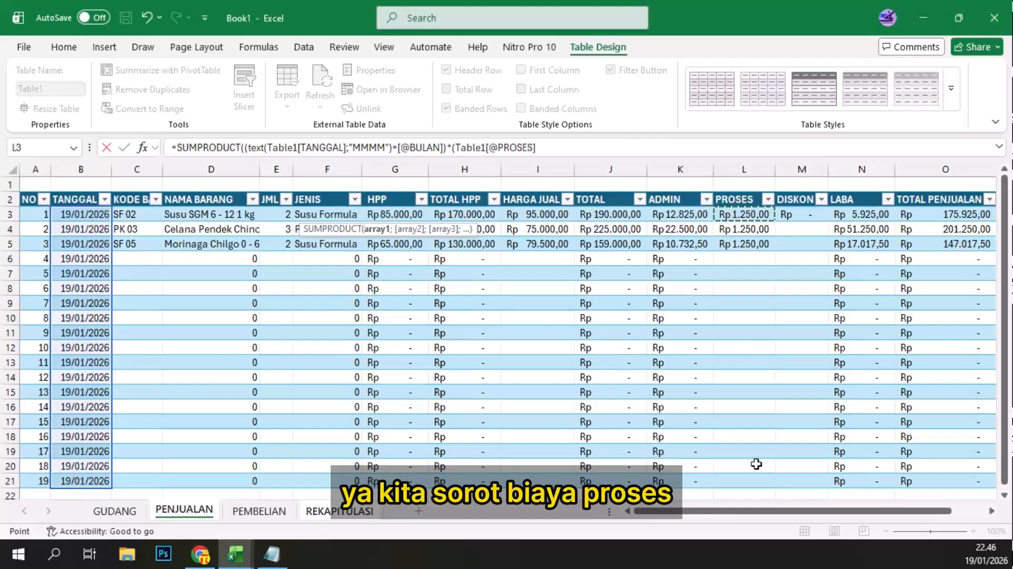
pyautogui.moveTo(756, 463); pyautogui.dragTo(751, 479)
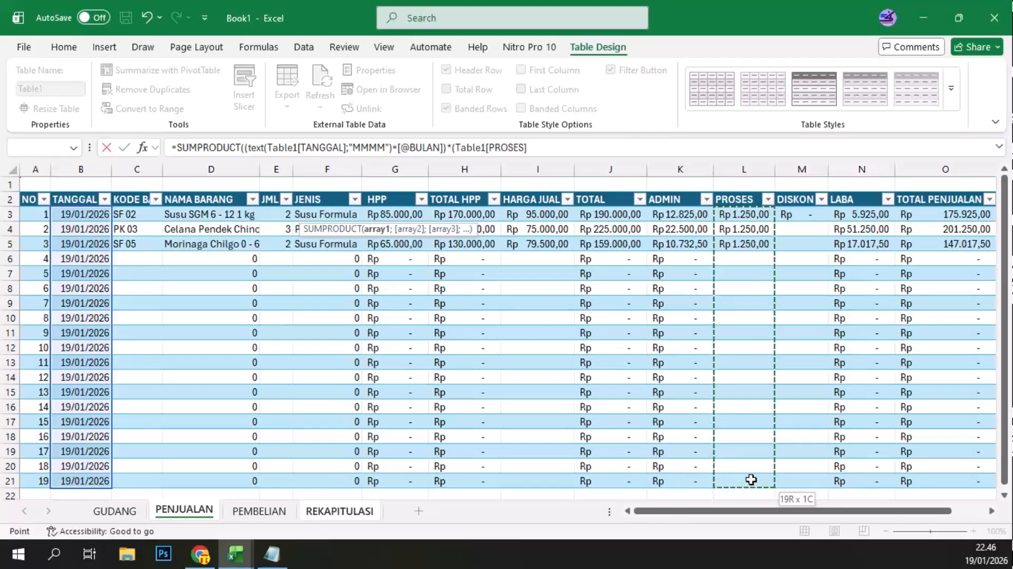
pyautogui.write(')')
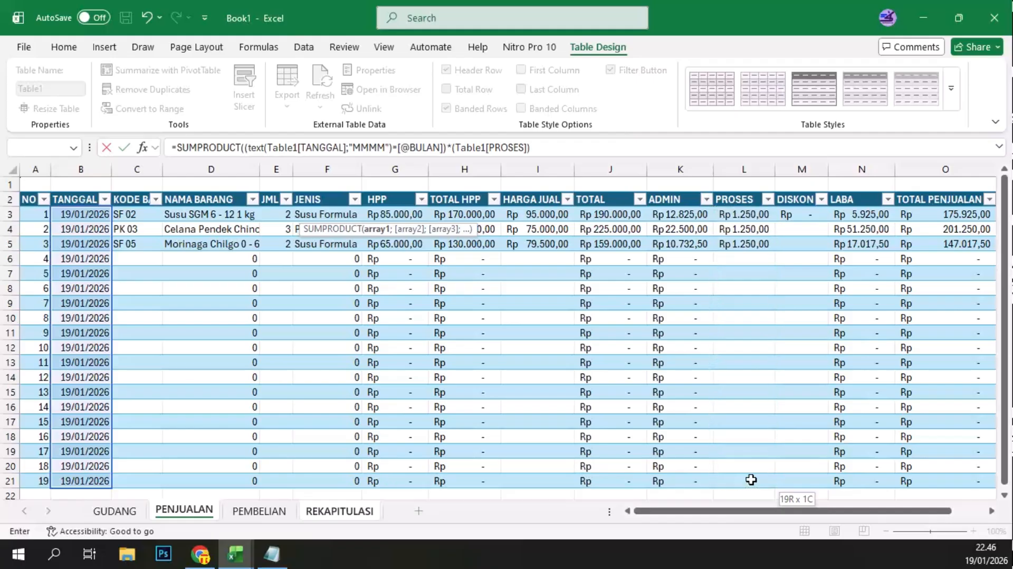
pyautogui.write(')')
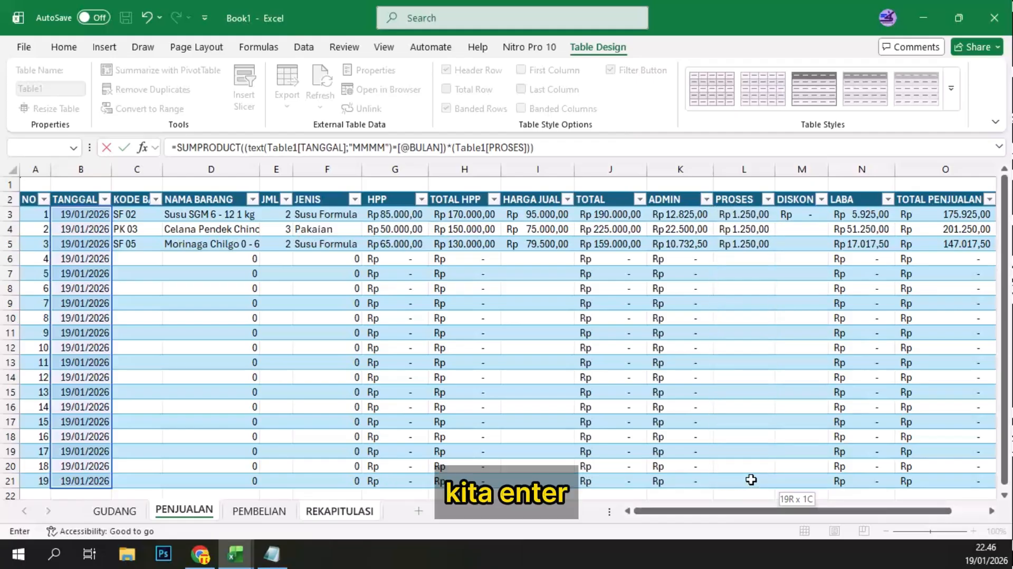
pyautogui.press('Return')
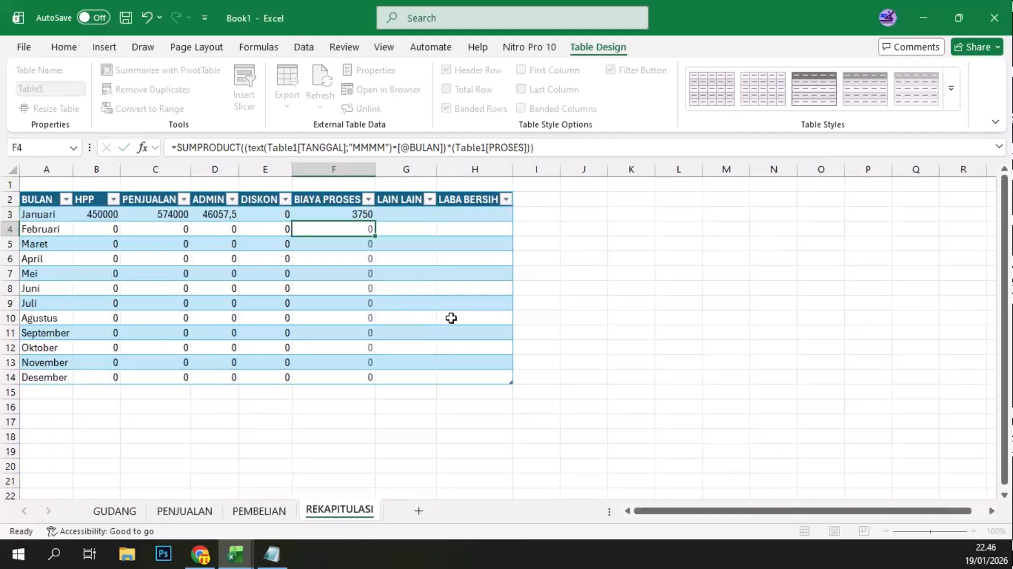
# Step: Begin the Januari LABA BERSIH formula in H3 as PENJUALAN minus HPP minus ADMIN, ending with another minus sign
pyautogui.click(404, 210)
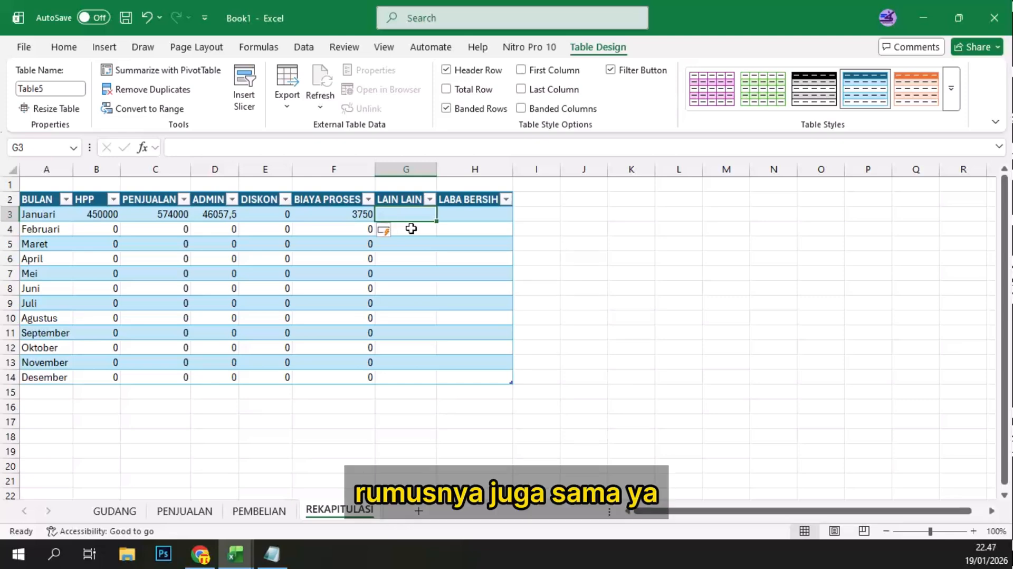
pyautogui.click(467, 208)
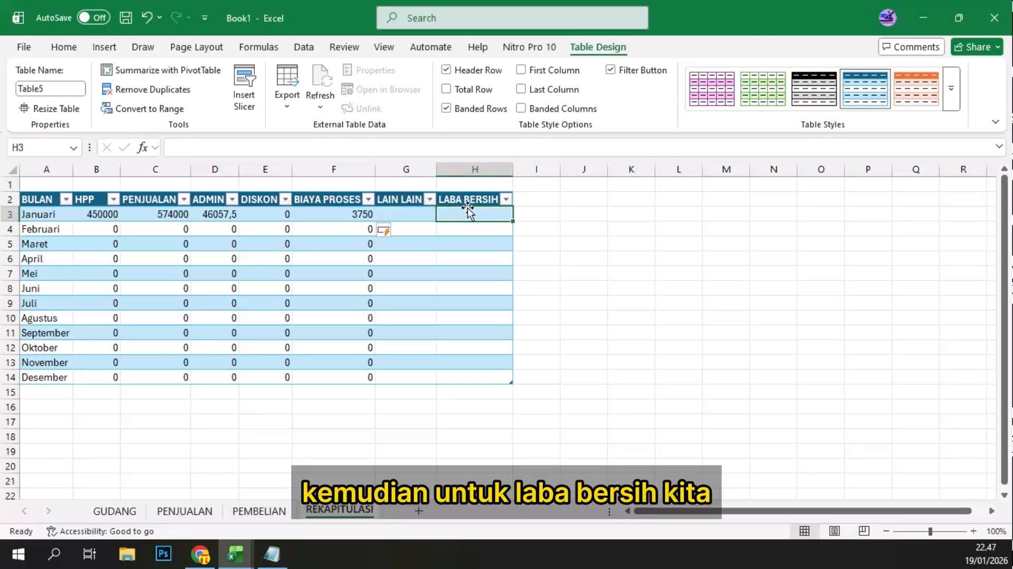
pyautogui.write('=')
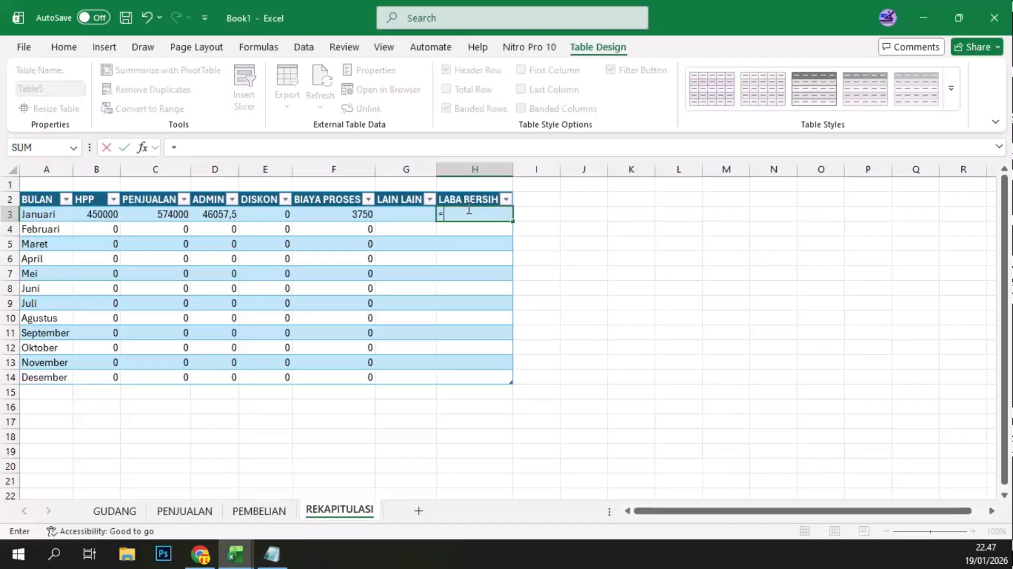
pyautogui.click(166, 213)
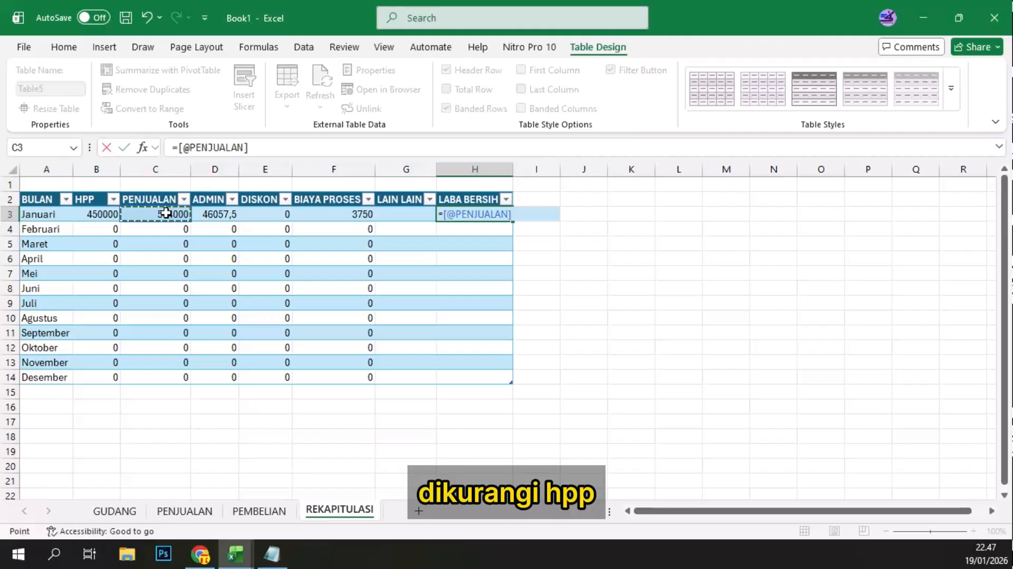
pyautogui.write('-')
pyautogui.click(96, 221)
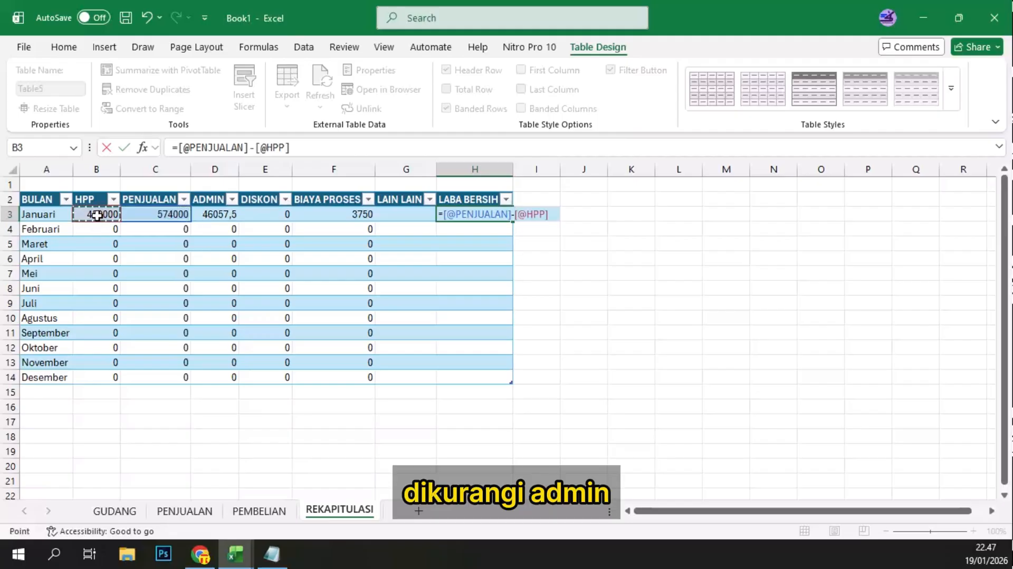
pyautogui.write('-')
pyautogui.click(224, 211)
pyautogui.write('-')
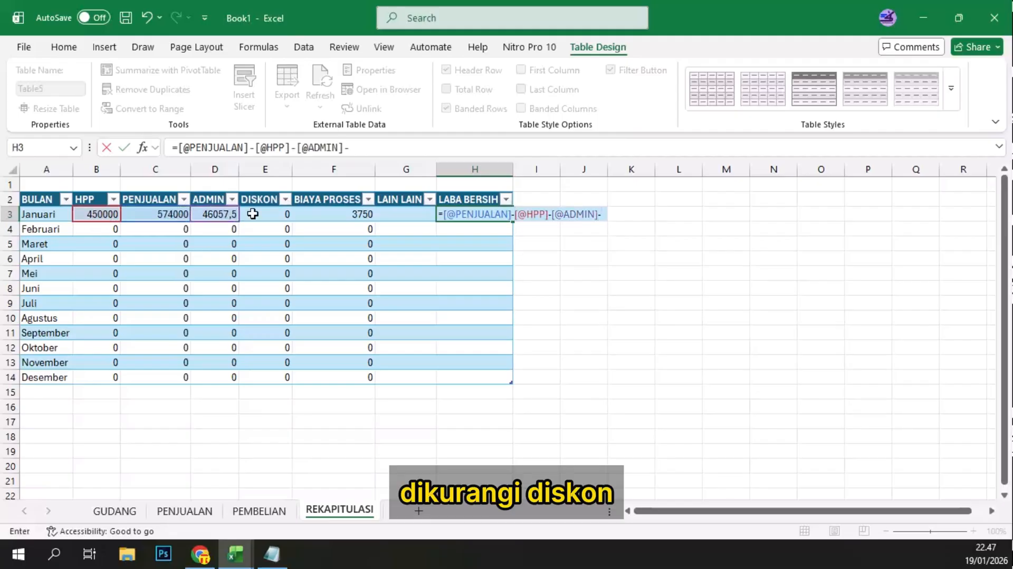
# Step: Subtract the Januari DISKON, BIAYA PROSES and LAIN LAIN cells in the H3 formula and enter it
pyautogui.click(248, 215)
pyautogui.write('-')
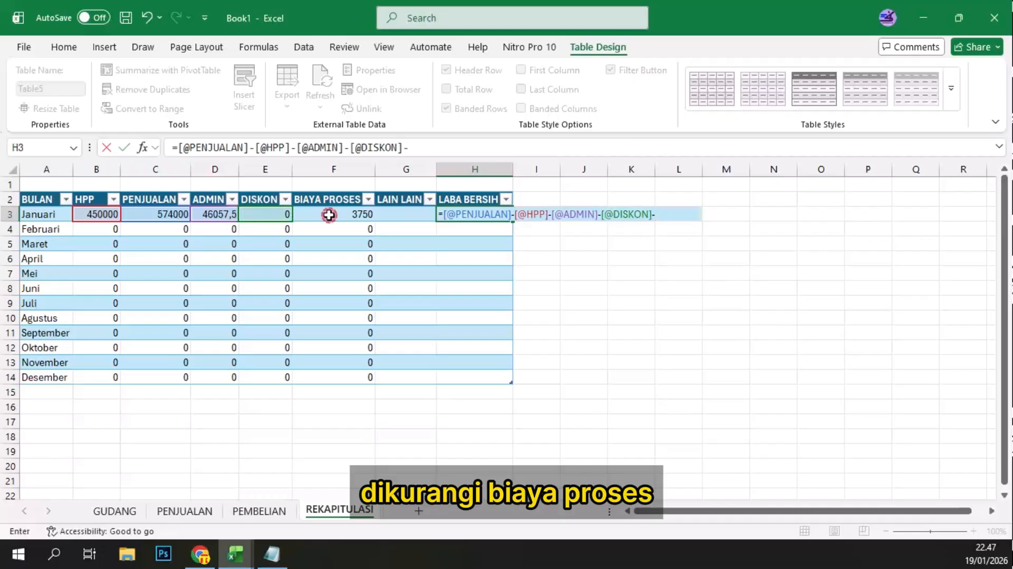
pyautogui.click(328, 215)
pyautogui.write('-')
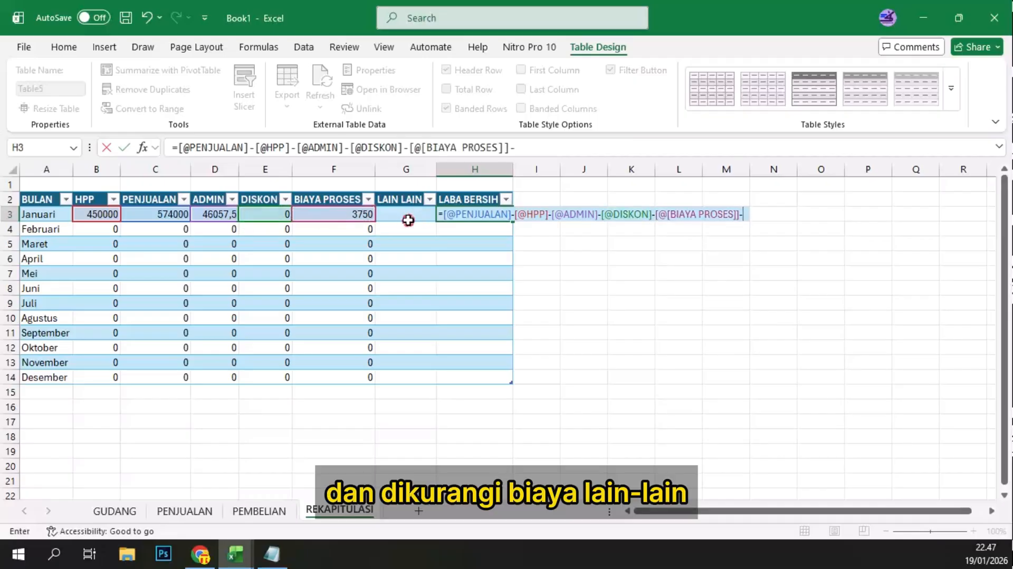
pyautogui.click(409, 217)
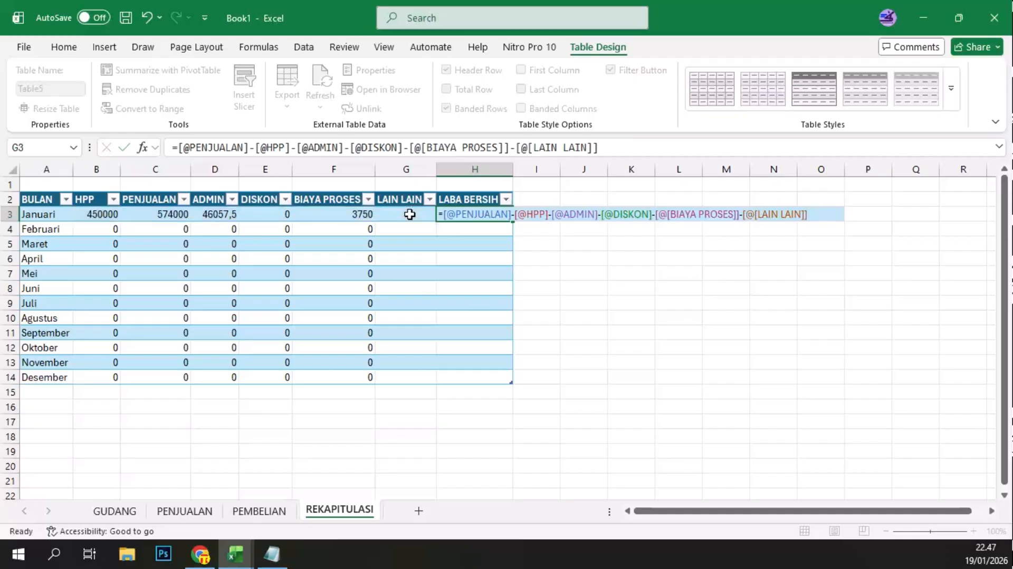
pyautogui.press('Return')
pyautogui.click(498, 210)
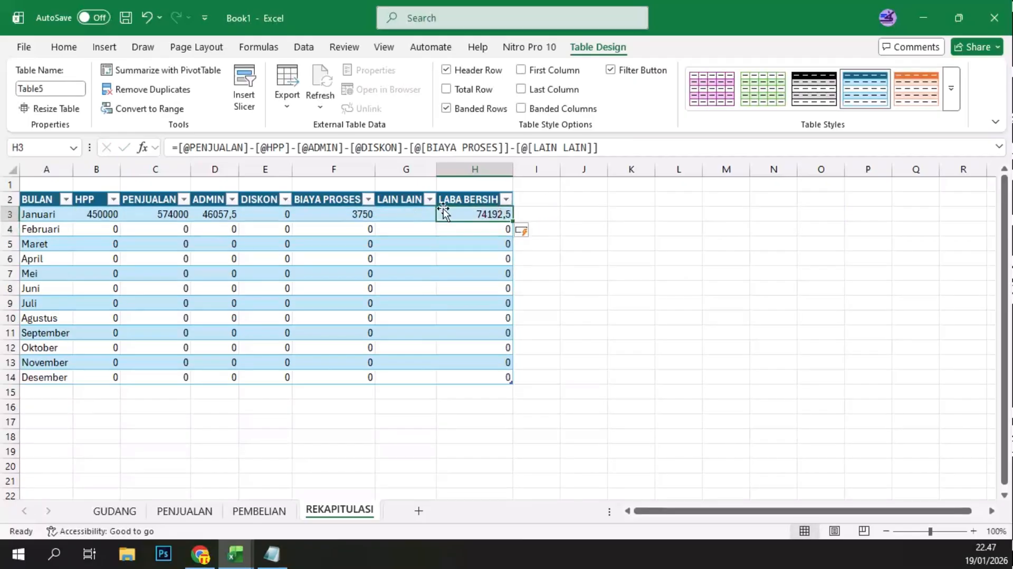
# Step: Format the amounts in B3:H14 as Accounting and auto-fit the width of the ADMIN column
pyautogui.moveTo(100, 216); pyautogui.dragTo(469, 378)
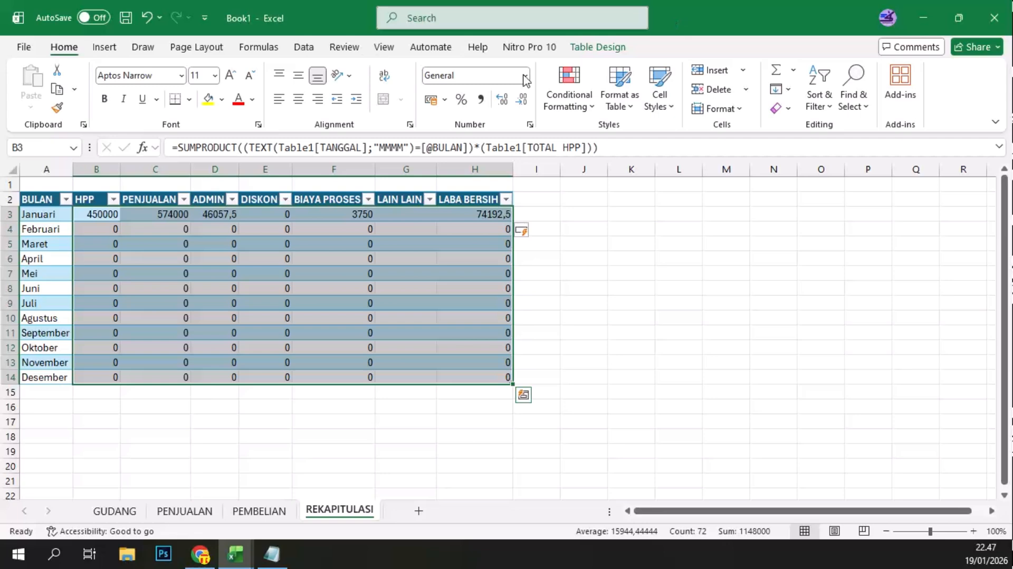
pyautogui.click(525, 77)
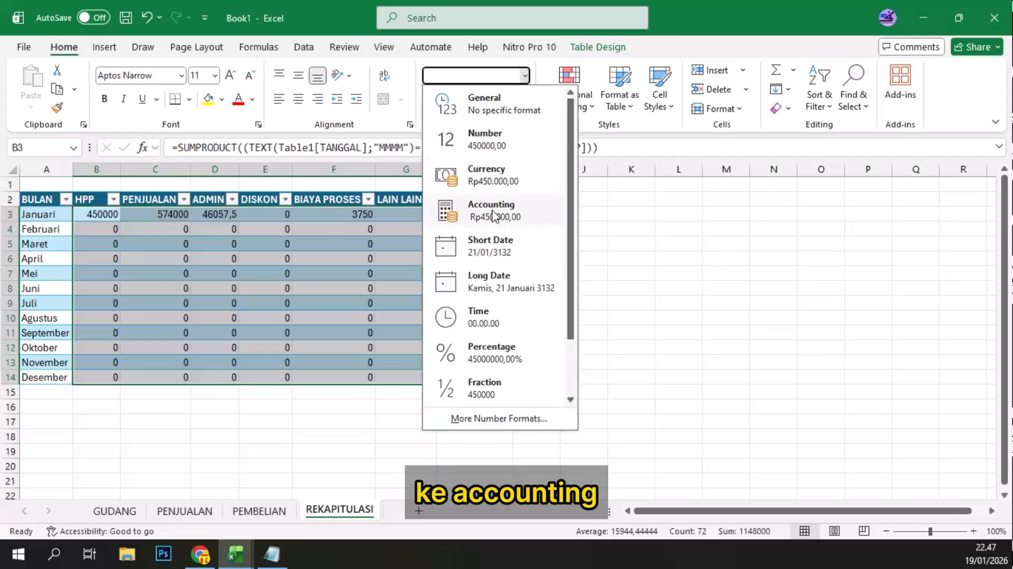
pyautogui.click(493, 215)
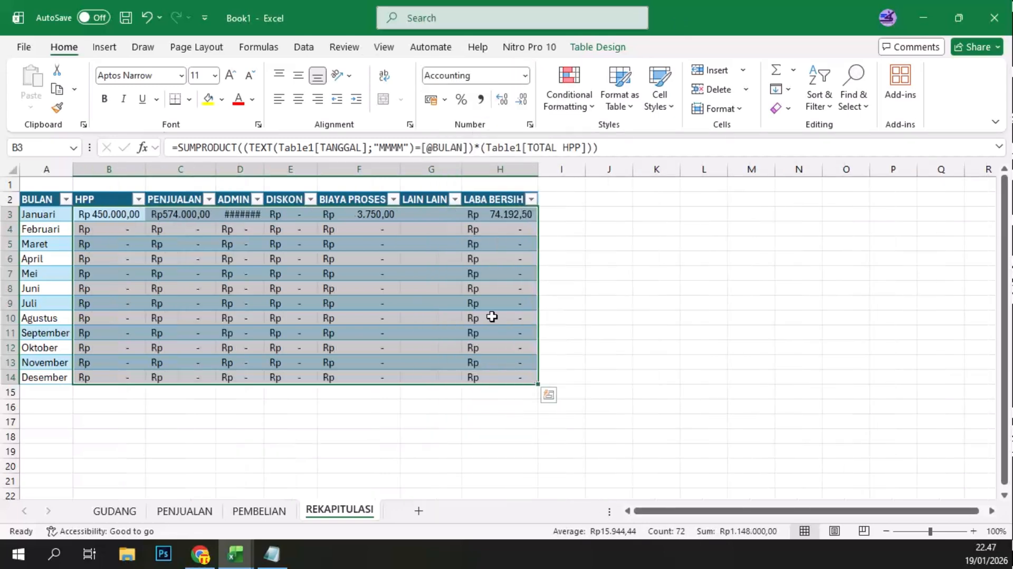
pyautogui.click(121, 405)
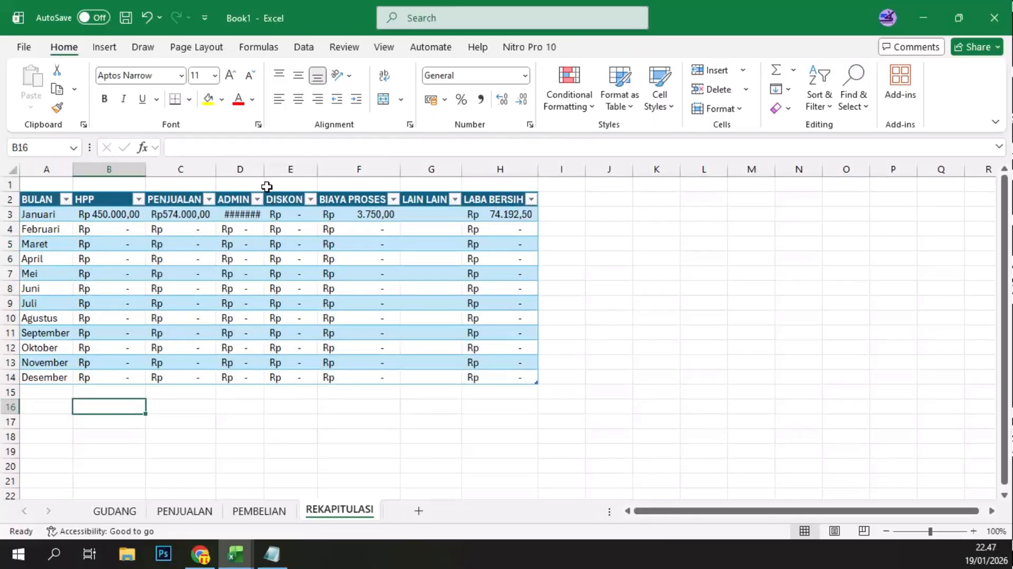
pyautogui.doubleClick(264, 169)
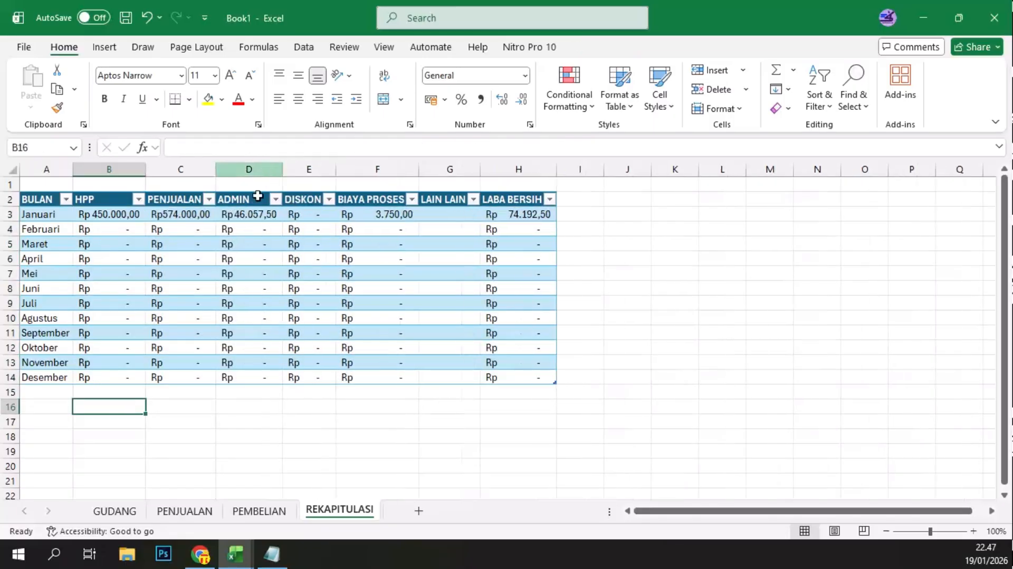
# Step: Add a total row to the REKAPITULASI table and total its HPP column with Sum
pyautogui.click(113, 364)
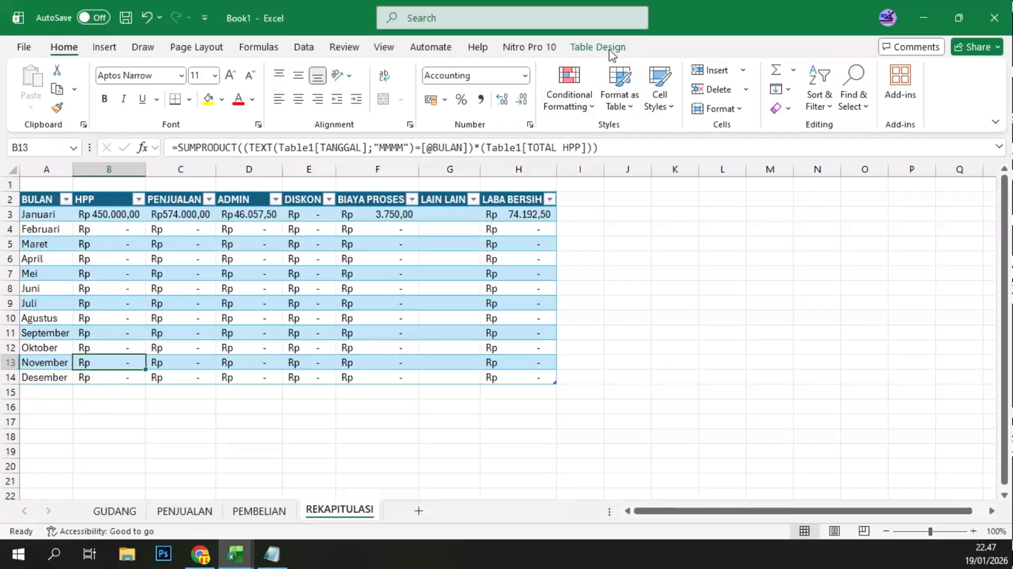
pyautogui.click(610, 49)
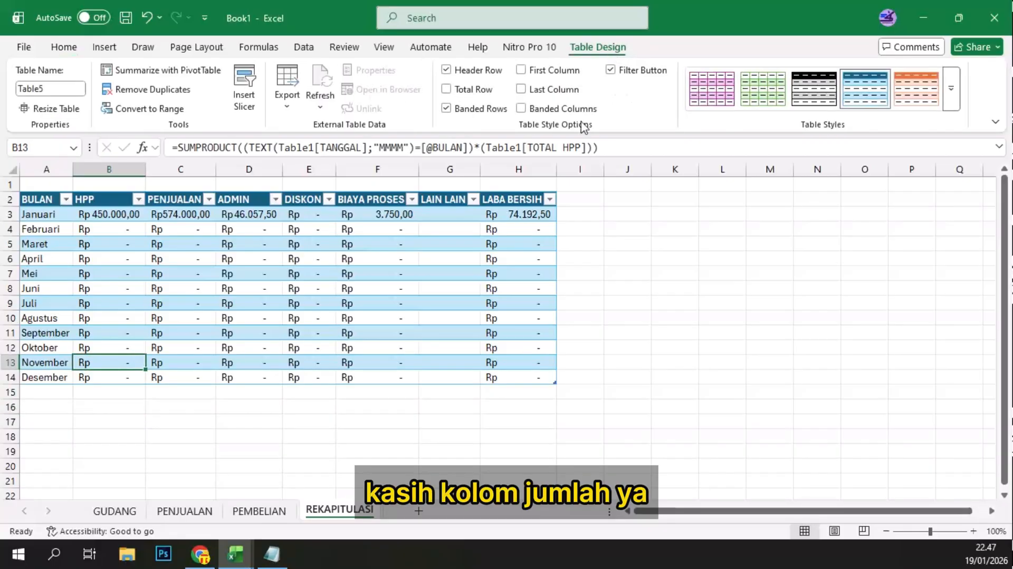
pyautogui.click(447, 87)
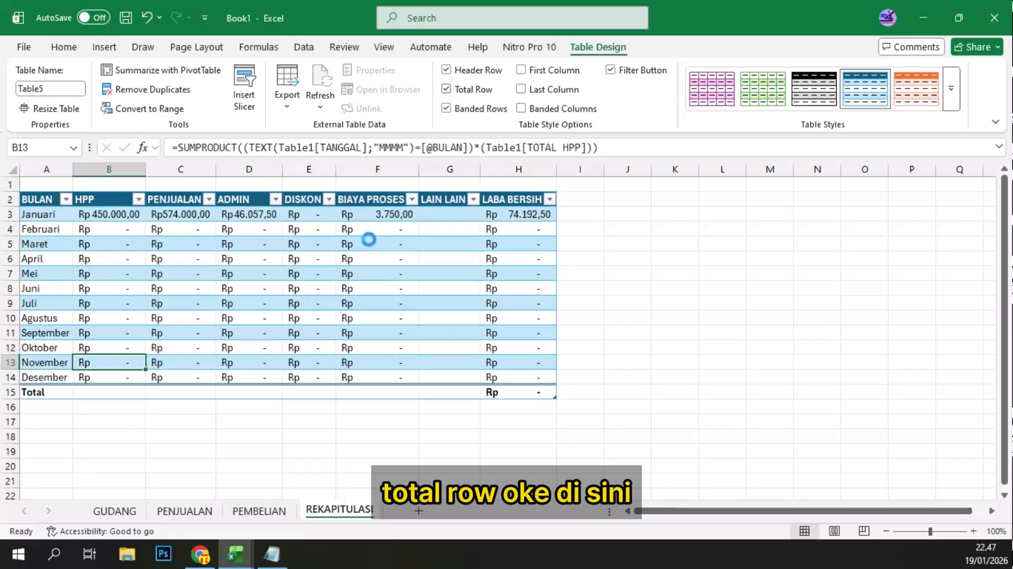
pyautogui.click(111, 394)
pyautogui.click(153, 393)
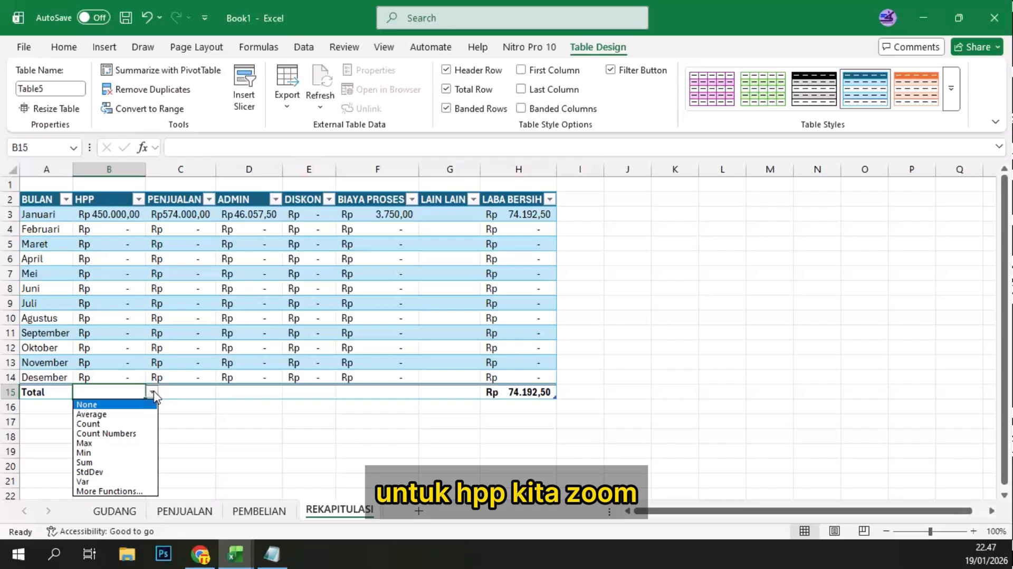
pyautogui.click(114, 463)
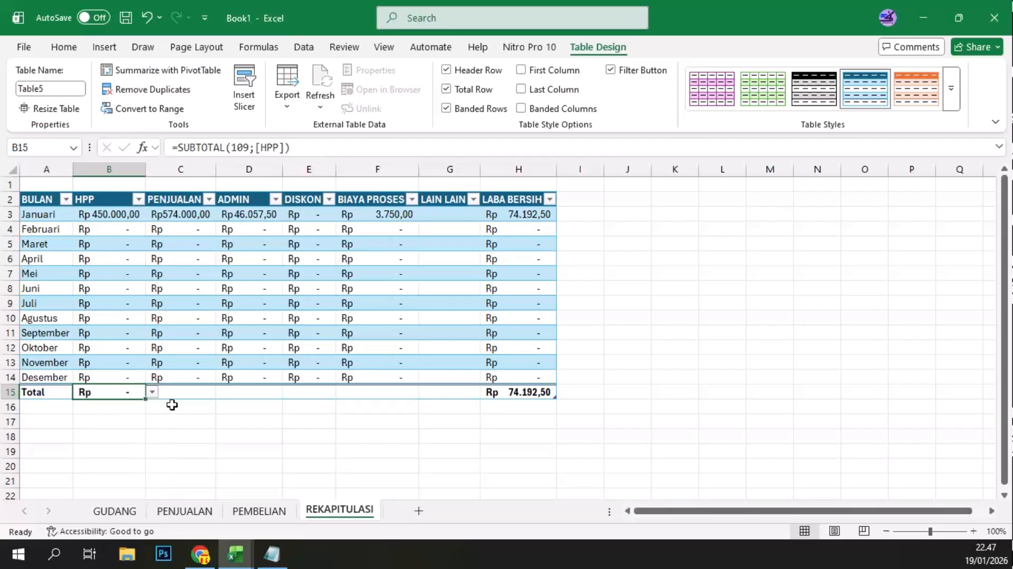
# Step: Total the PENJUALAN and ADMIN columns with Sum in the total row
pyautogui.click(191, 392)
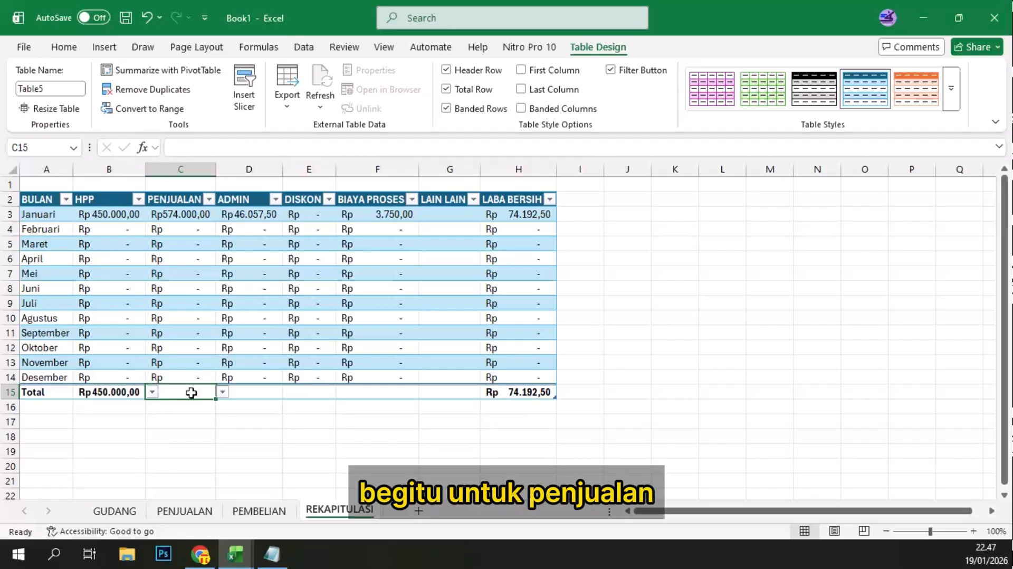
pyautogui.click(226, 391)
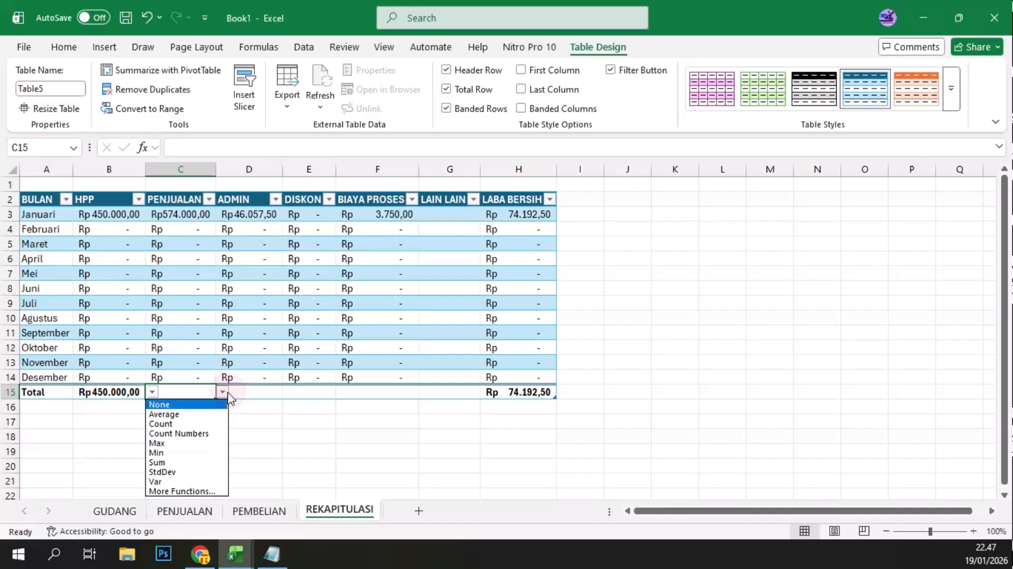
pyautogui.click(185, 463)
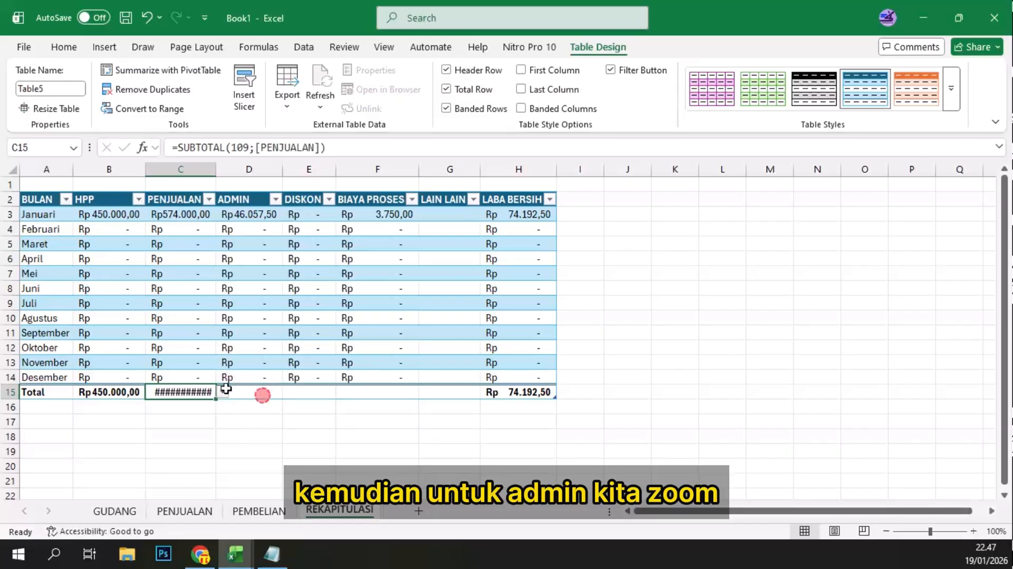
pyautogui.click(227, 391)
pyautogui.click(289, 391)
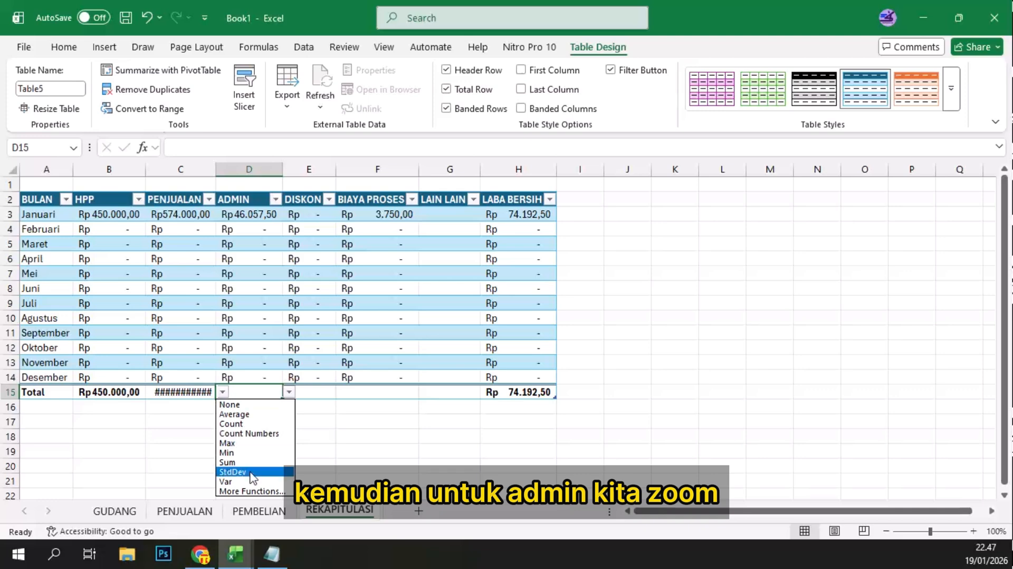
pyautogui.click(227, 463)
# Step: Total the DISKON and BIAYA PROSES columns with Sum in the total row
pyautogui.click(316, 390)
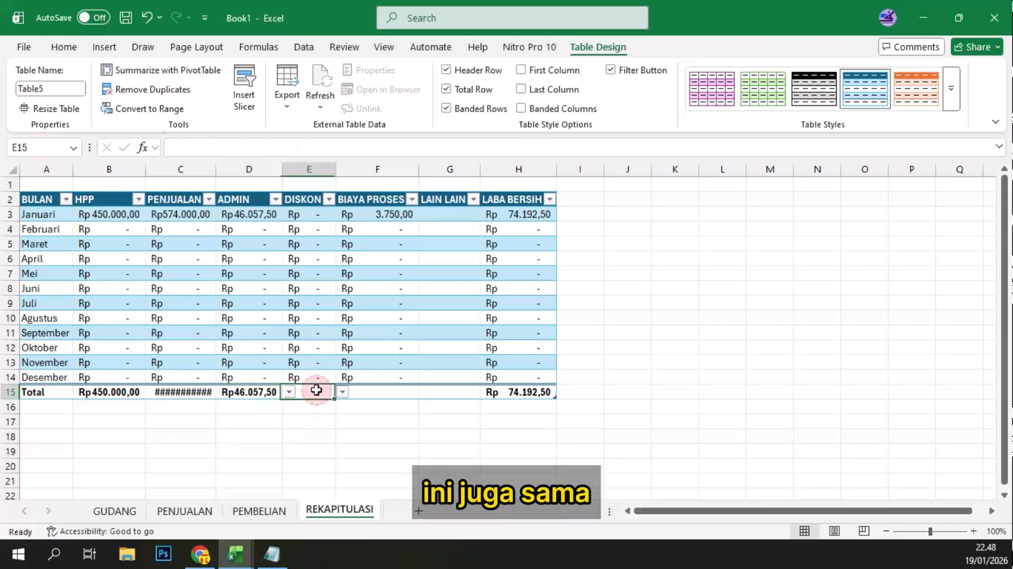
pyautogui.click(342, 391)
pyautogui.click(311, 447)
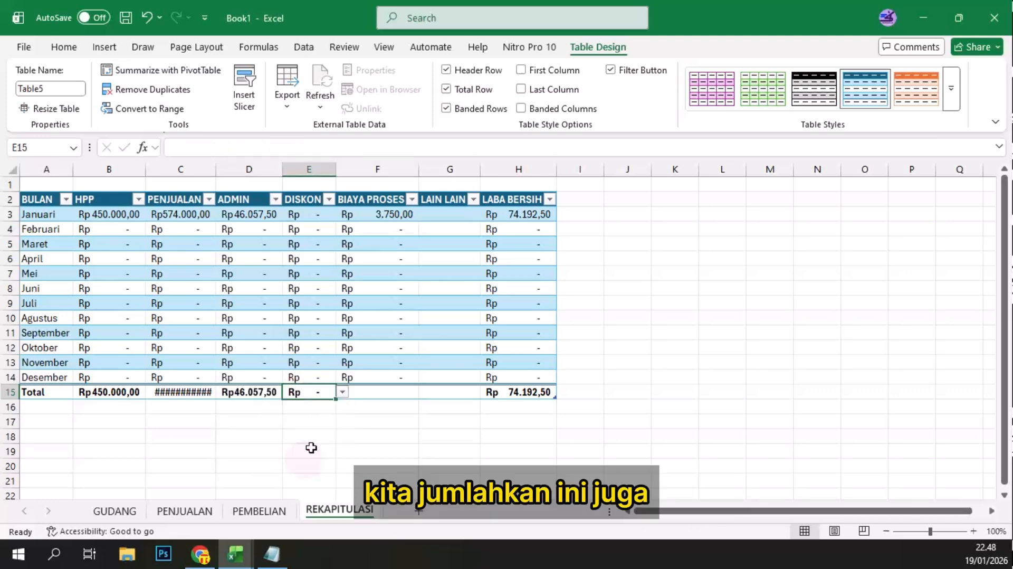
pyautogui.click(396, 395)
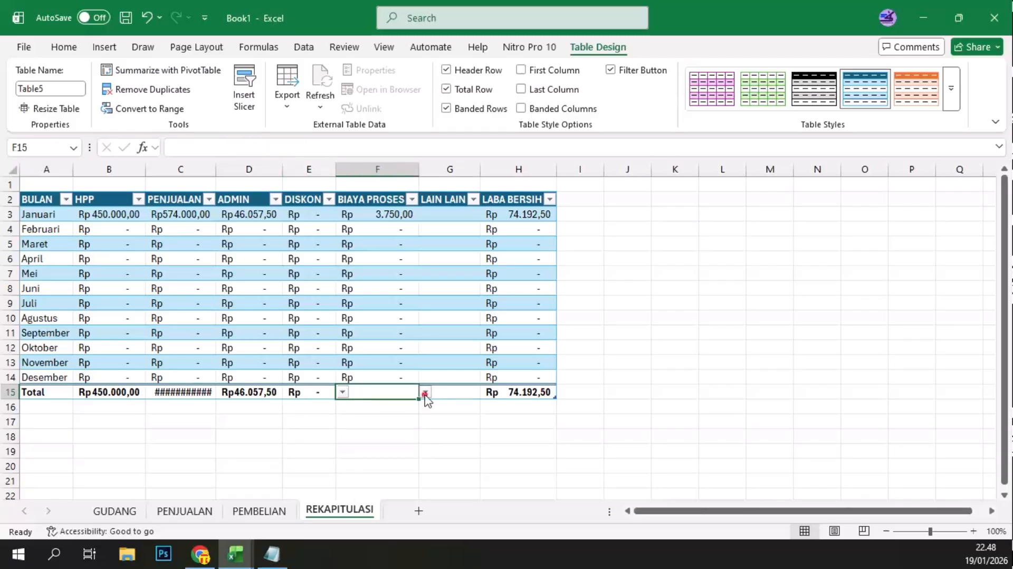
pyautogui.click(425, 391)
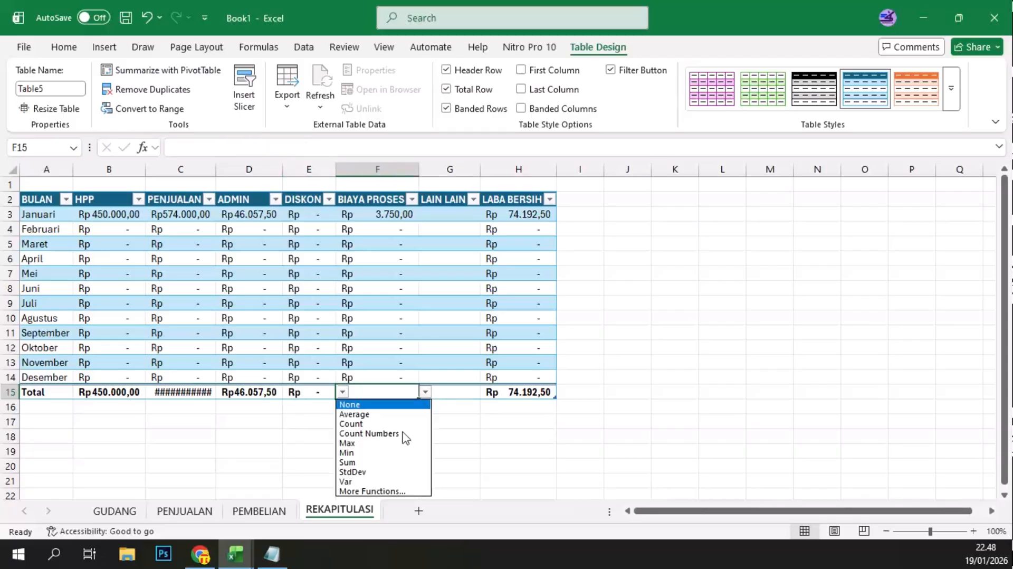
pyautogui.click(377, 462)
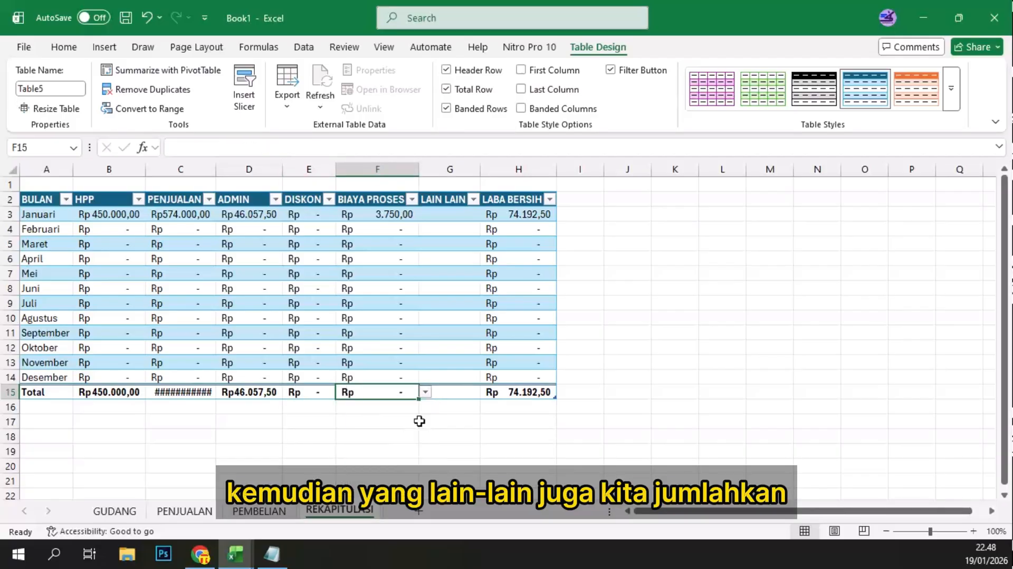
# Step: Total the LAIN LAIN column with Sum and slightly widen the PENJUALAN column to fit its total
pyautogui.click(456, 396)
pyautogui.click(487, 393)
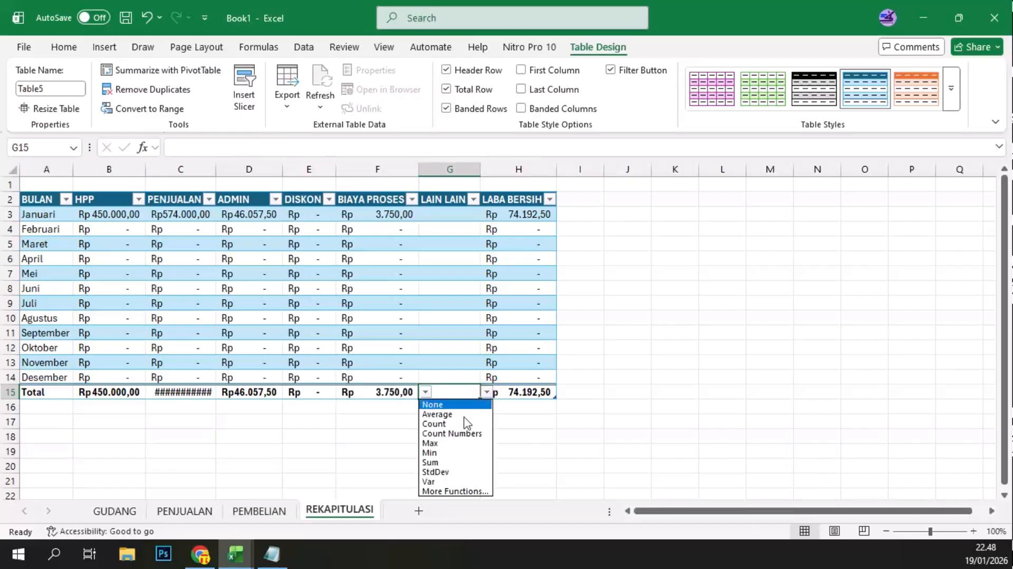
pyautogui.click(446, 462)
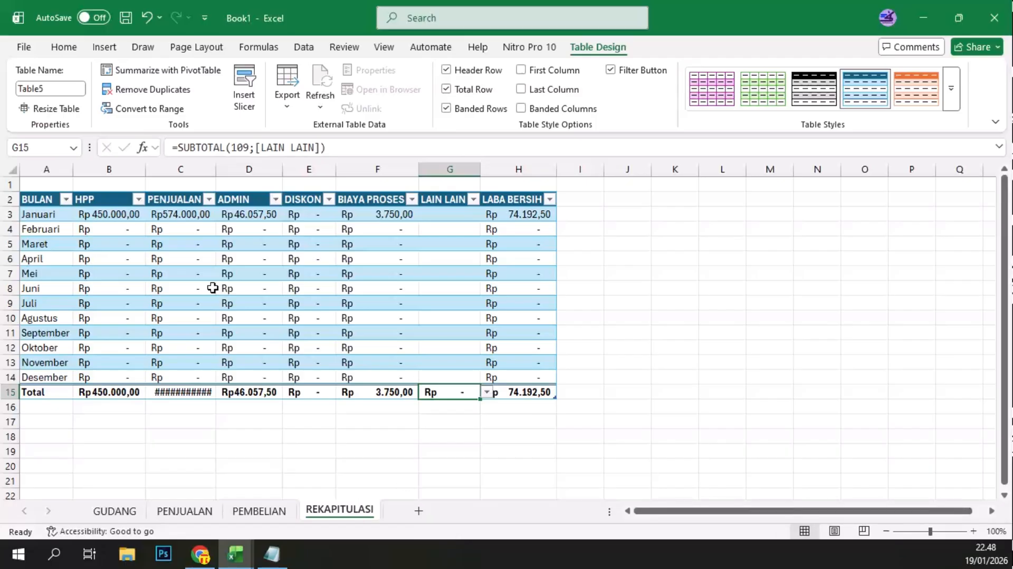
pyautogui.moveTo(216, 169); pyautogui.dragTo(218, 169)
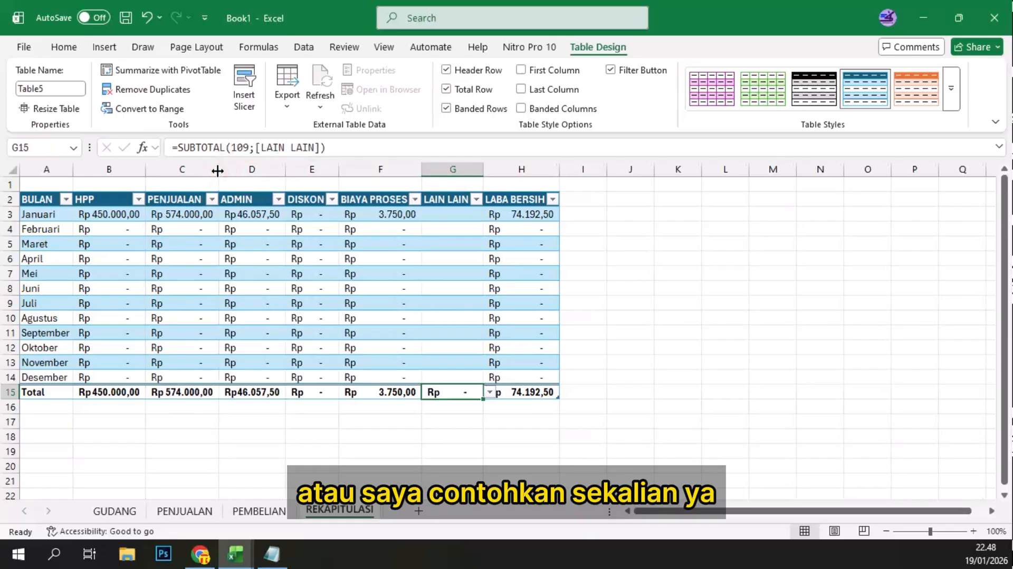
pyautogui.click(416, 451)
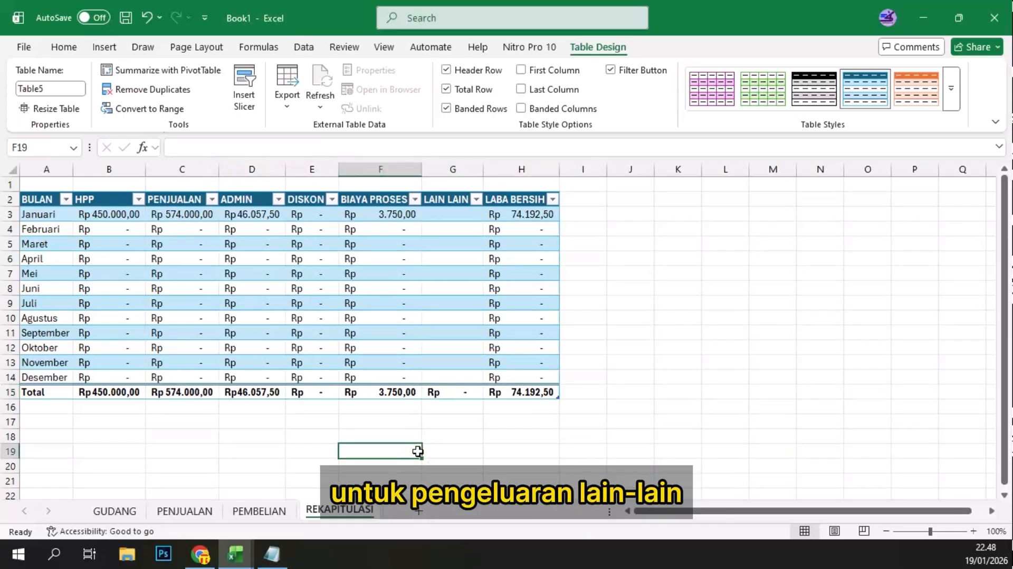
# Step: Add a new worksheet after REKAPITULASI and rename it LAIN LAIN
pyautogui.click(421, 514)
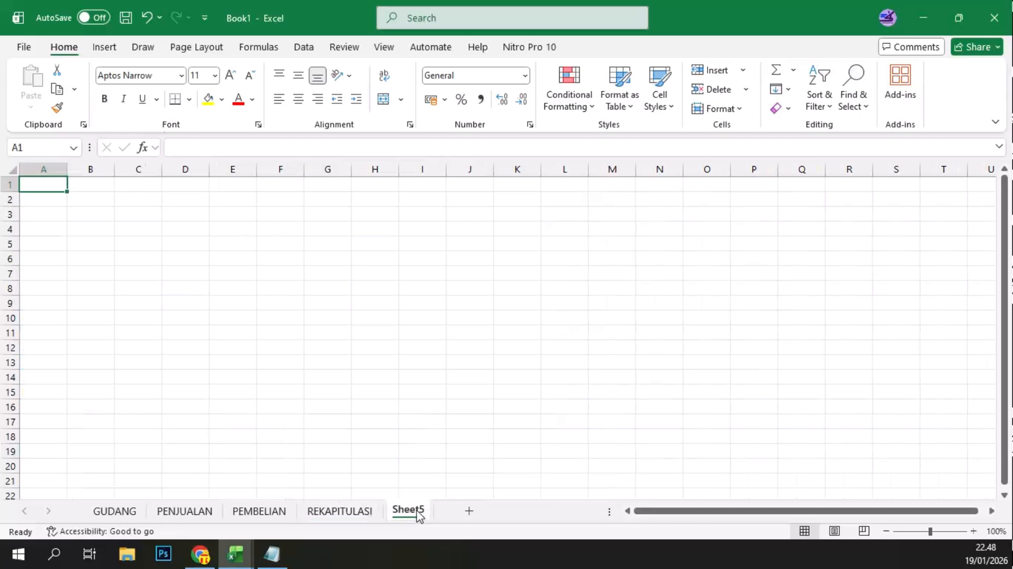
pyautogui.rightClick(414, 513)
pyautogui.click(462, 326)
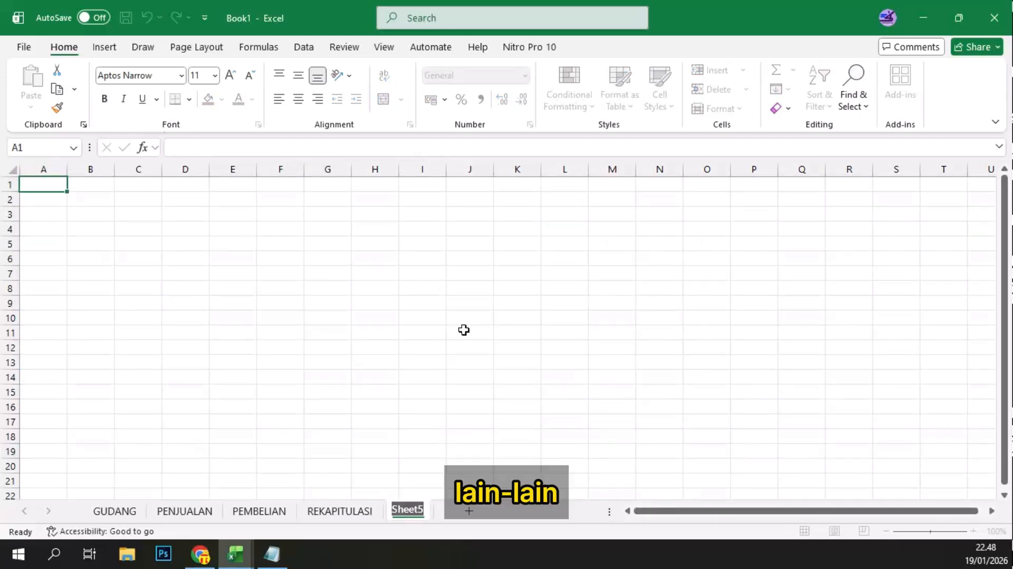
pyautogui.write('LAIN LA')
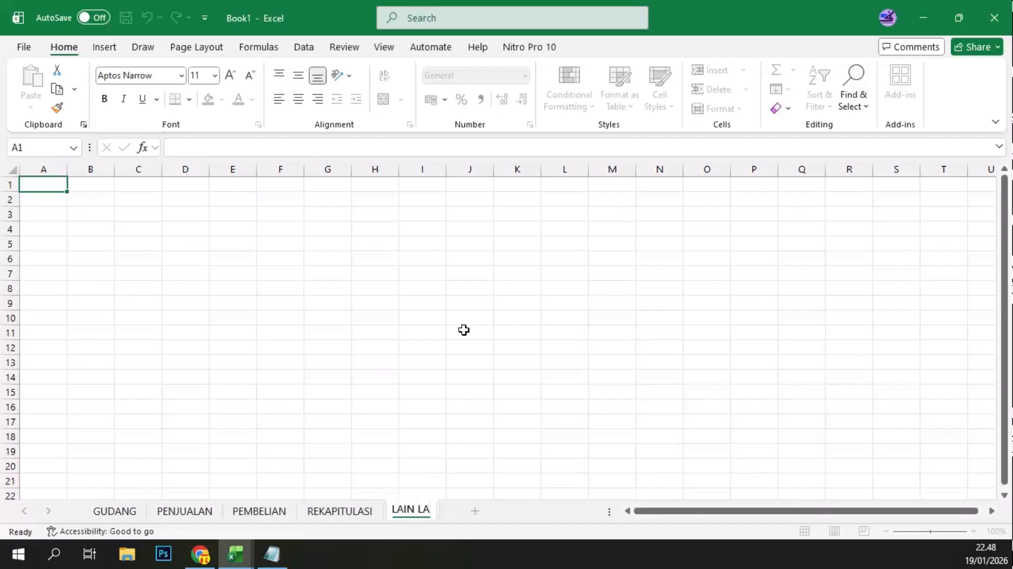
pyautogui.write('IN')
pyautogui.click(199, 236)
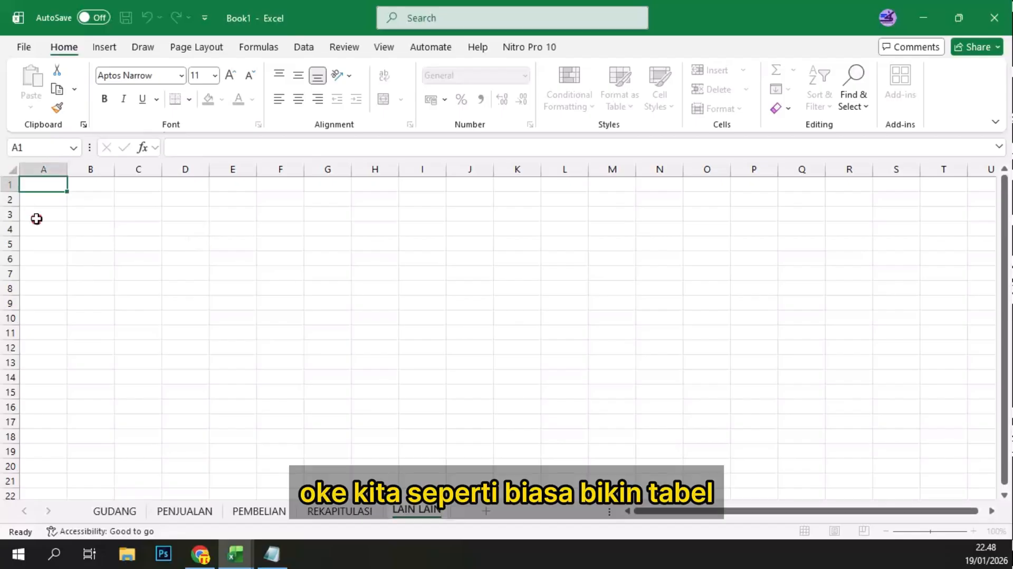
# Step: Enter the headers NO, Tanggal and Jenis in cells A3 to C3 of the LAIN LAIN sheet
pyautogui.click(65, 214)
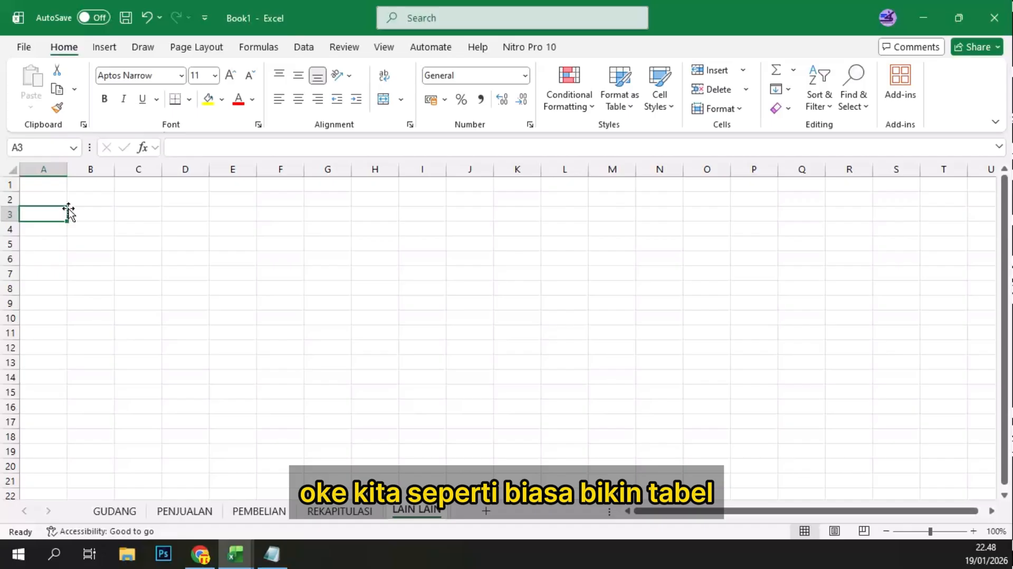
pyautogui.write('NO')
pyautogui.press('Tab')
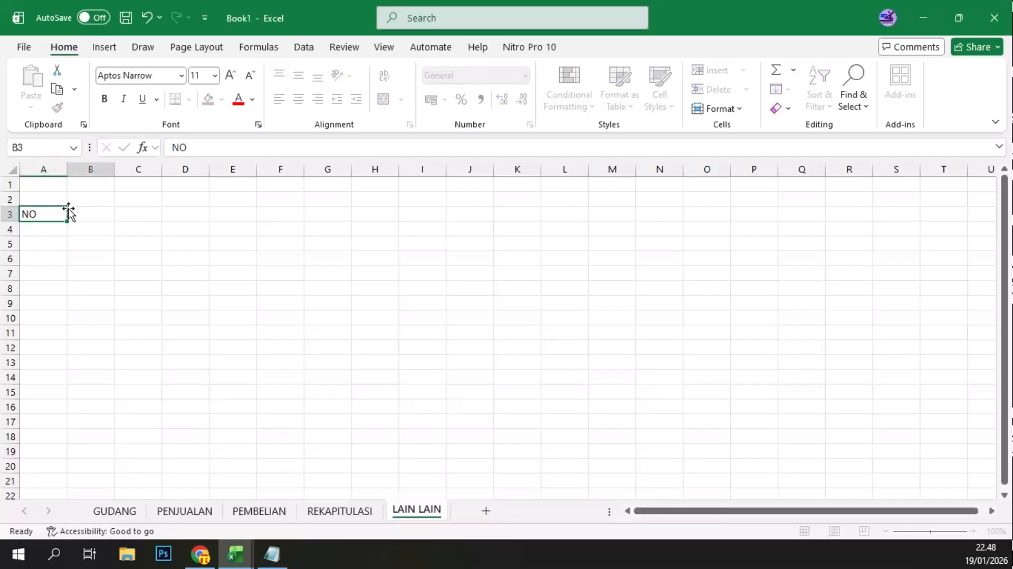
pyautogui.write('Tan')
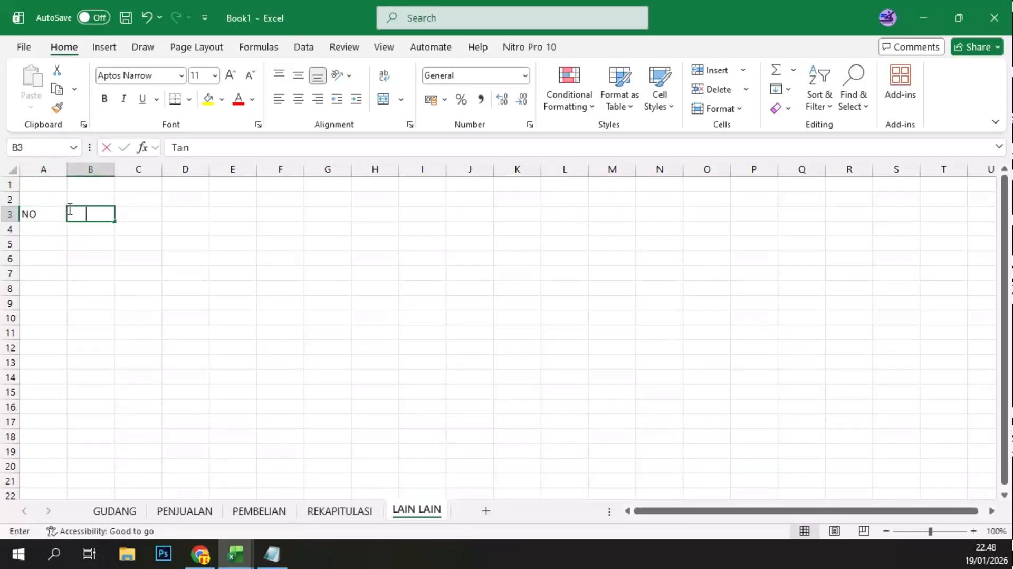
pyautogui.write('ggal')
pyautogui.press('Tab')
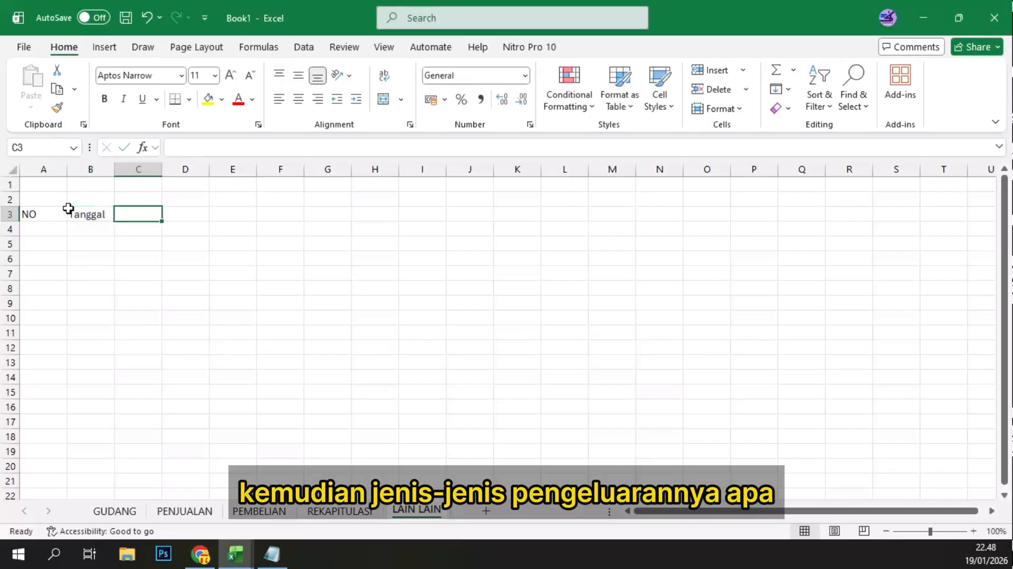
pyautogui.write('Jenis')
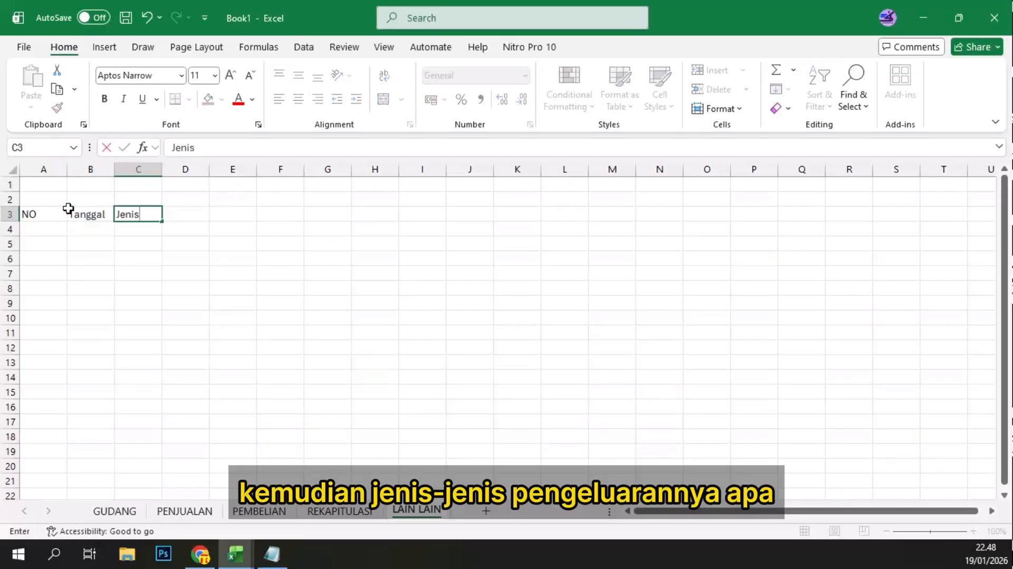
pyautogui.press('Tab')
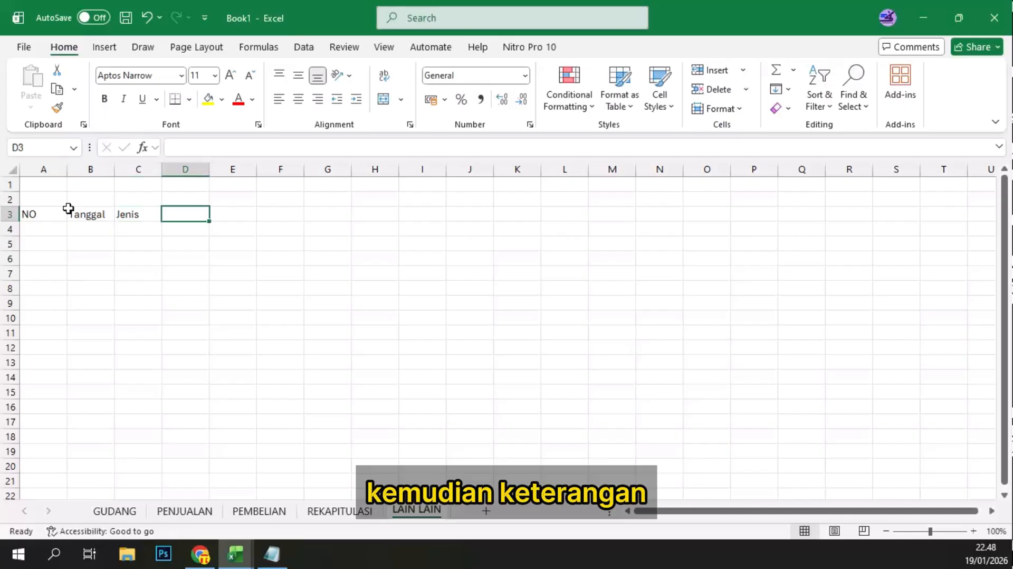
# Step: Enter the headers Keterangan, Jumlah, Harga and Total in cells D3 to G3 of the LAIN LAIN sheet
pyautogui.write('Ke')
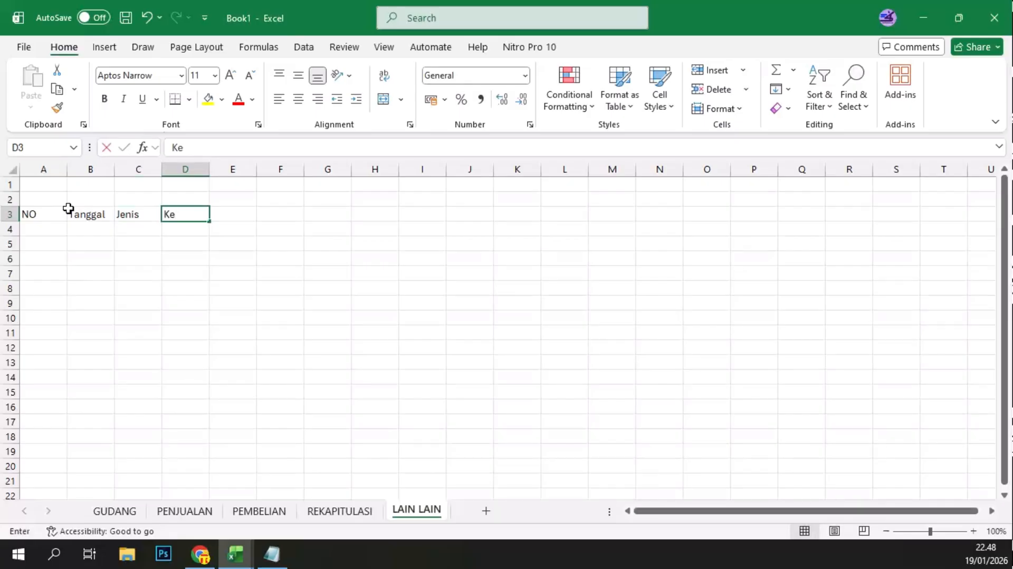
pyautogui.write('terangan')
pyautogui.press('Tab')
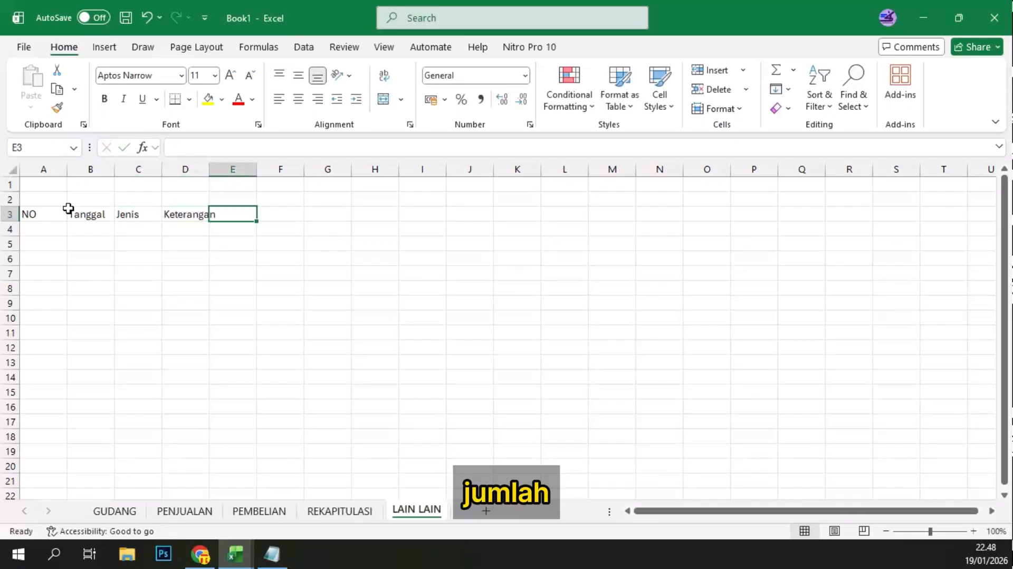
pyautogui.write('Jumlah')
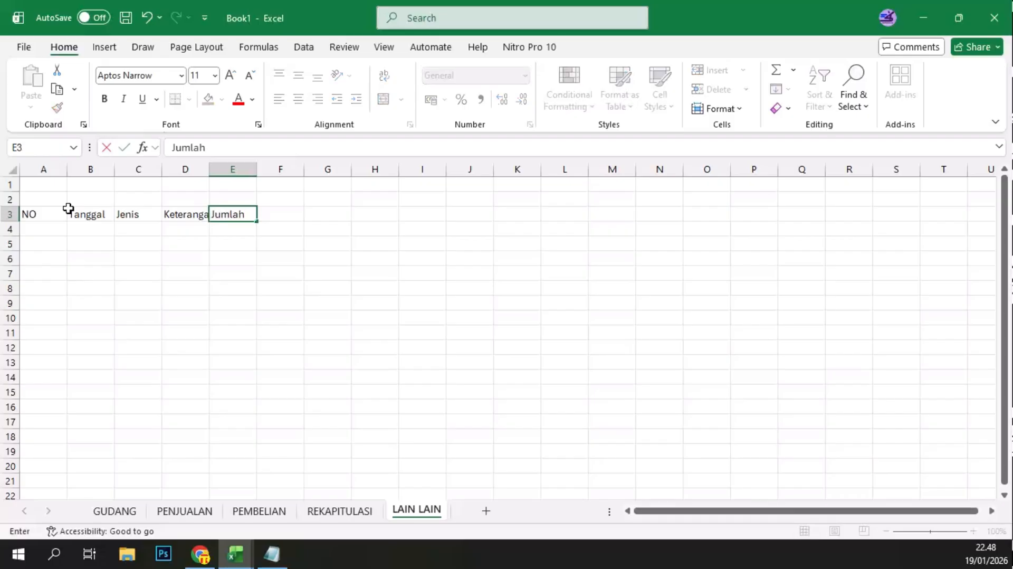
pyautogui.press('Tab')
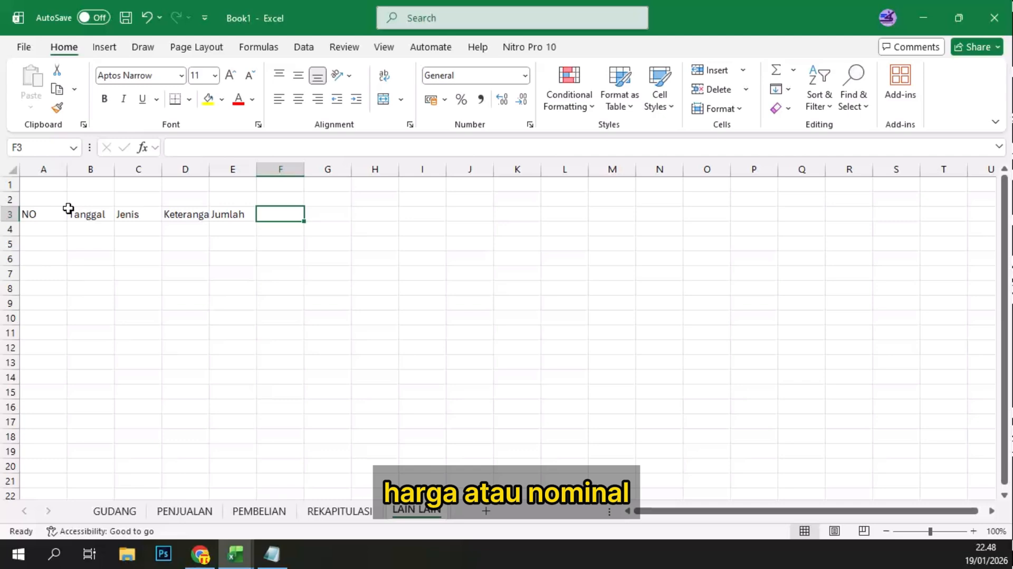
pyautogui.write('Harga')
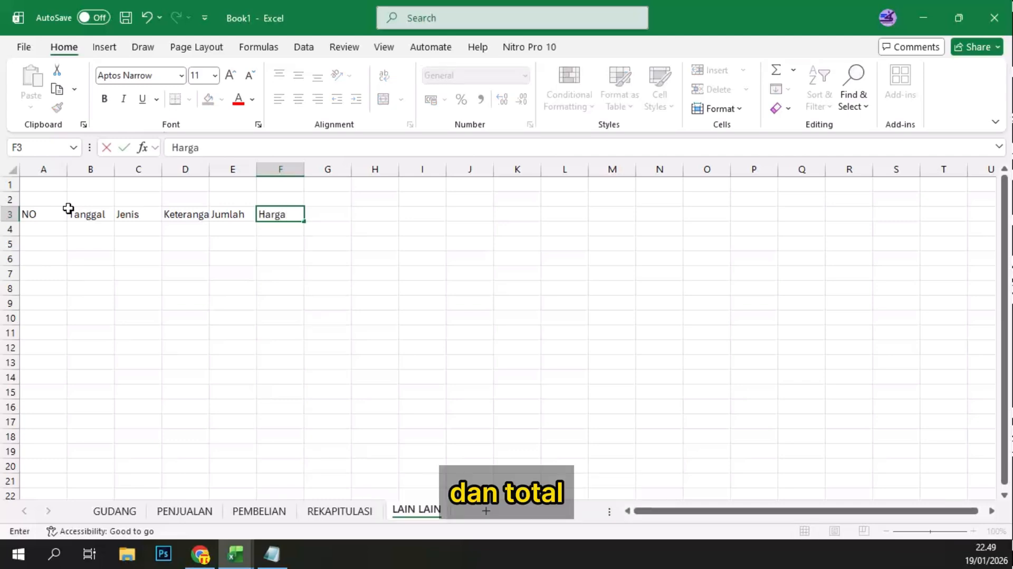
pyautogui.press('Tab')
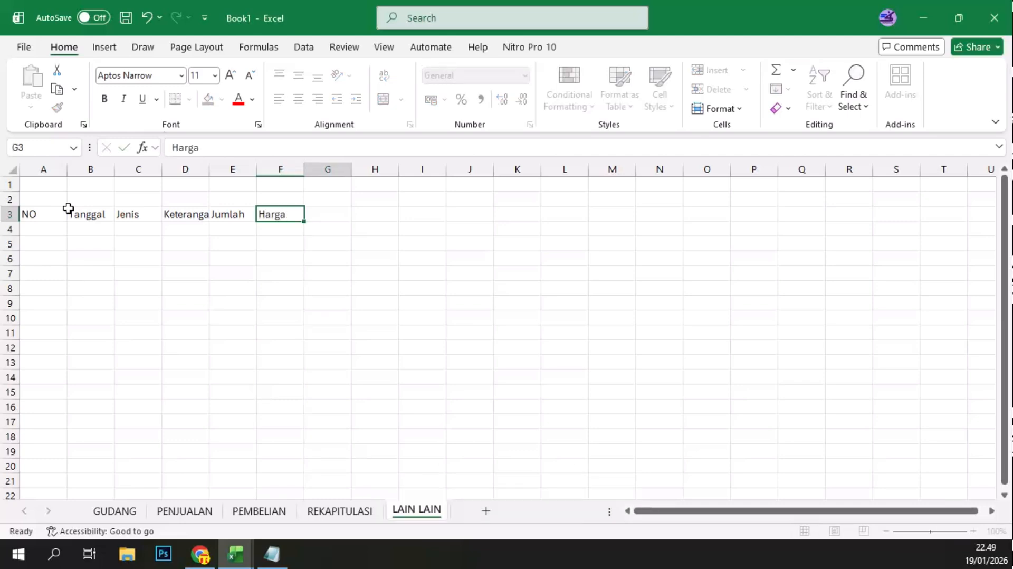
pyautogui.write('Tot')
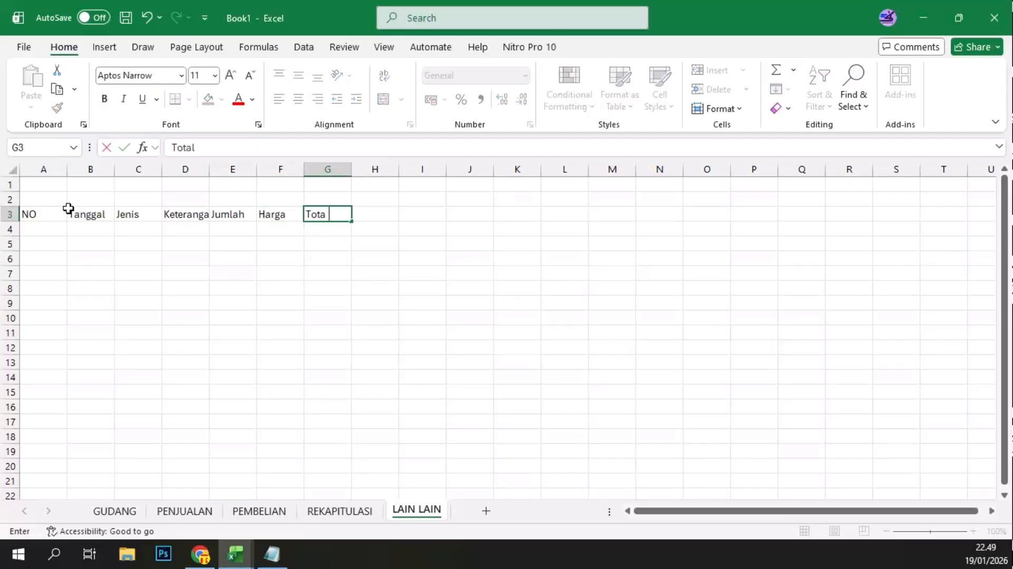
pyautogui.write('al')
pyautogui.press('Return')
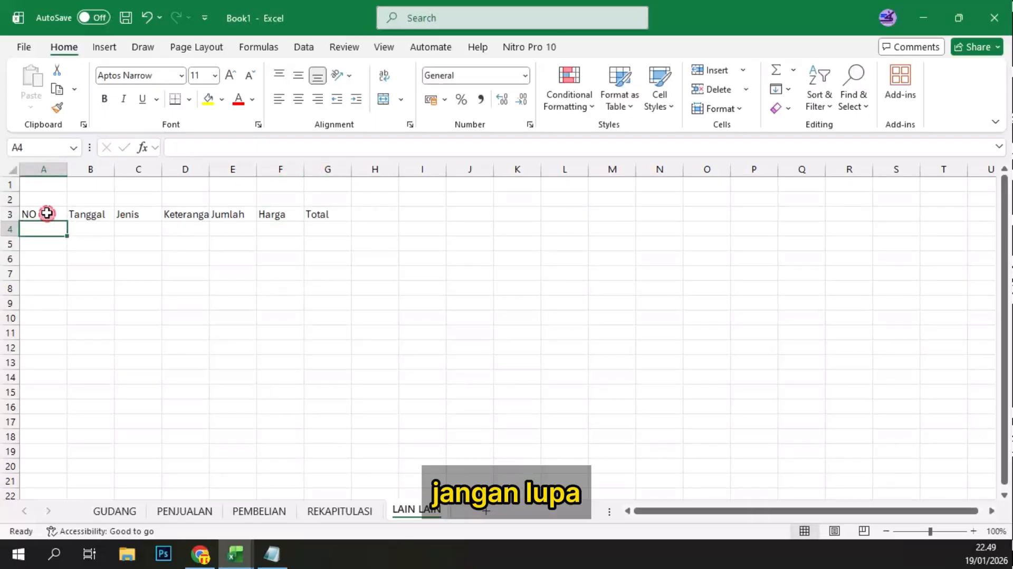
# Step: Convert the range A3:G19 into a table with headers
pyautogui.click(47, 213)
pyautogui.keyDown('shift'); pyautogui.click(328, 446); pyautogui.keyUp('shift')
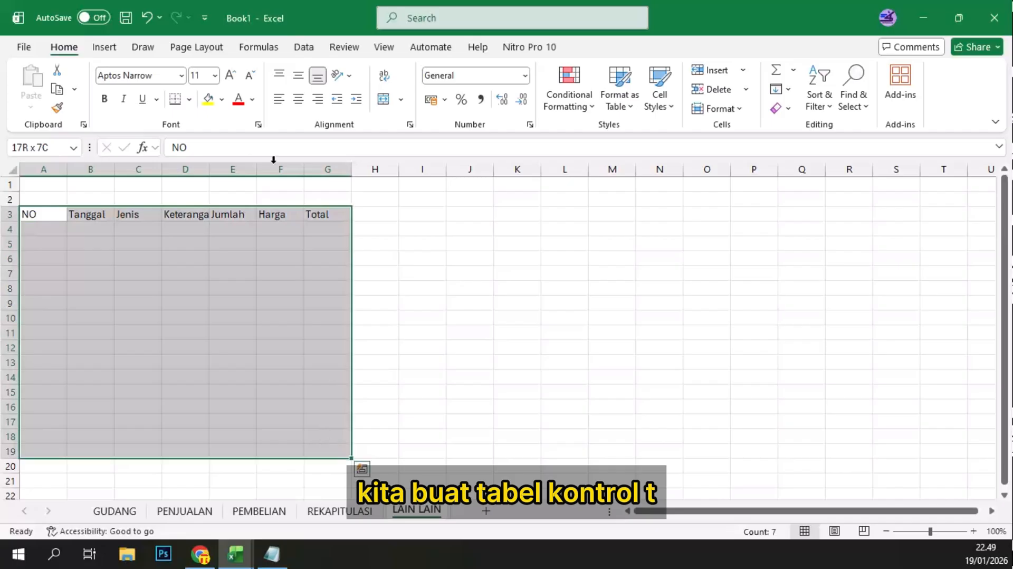
pyautogui.hotkey('ctrl', 't')
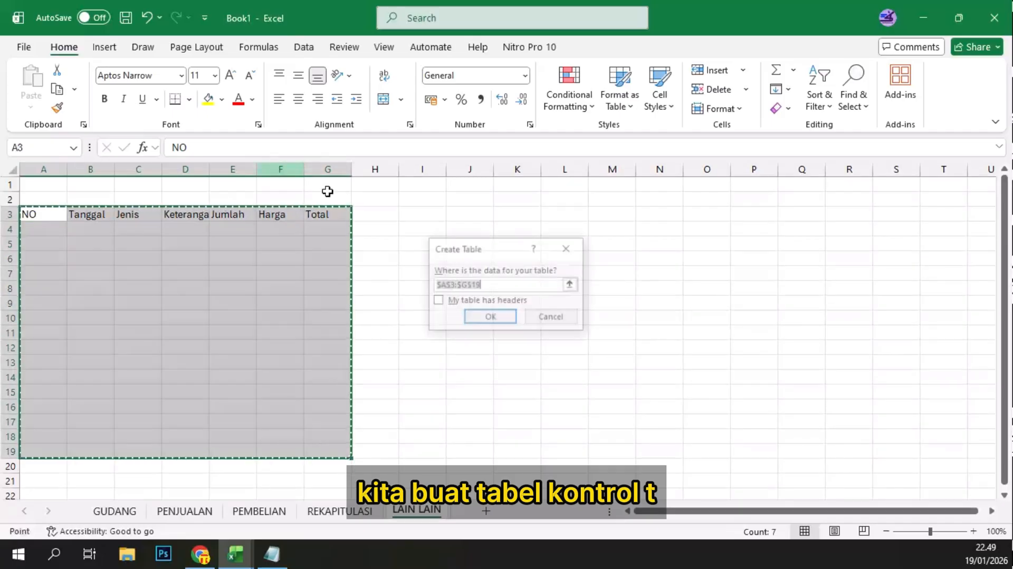
pyautogui.click(437, 301)
pyautogui.click(491, 317)
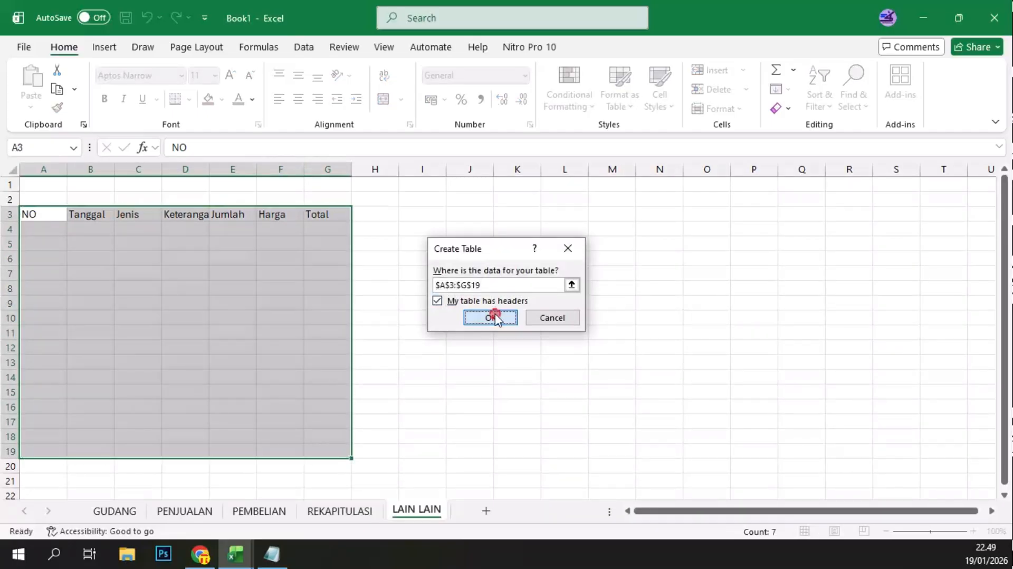
# Step: Number the rows of the NO column from 1 to 16 by filling the series down from A4
pyautogui.click(33, 227)
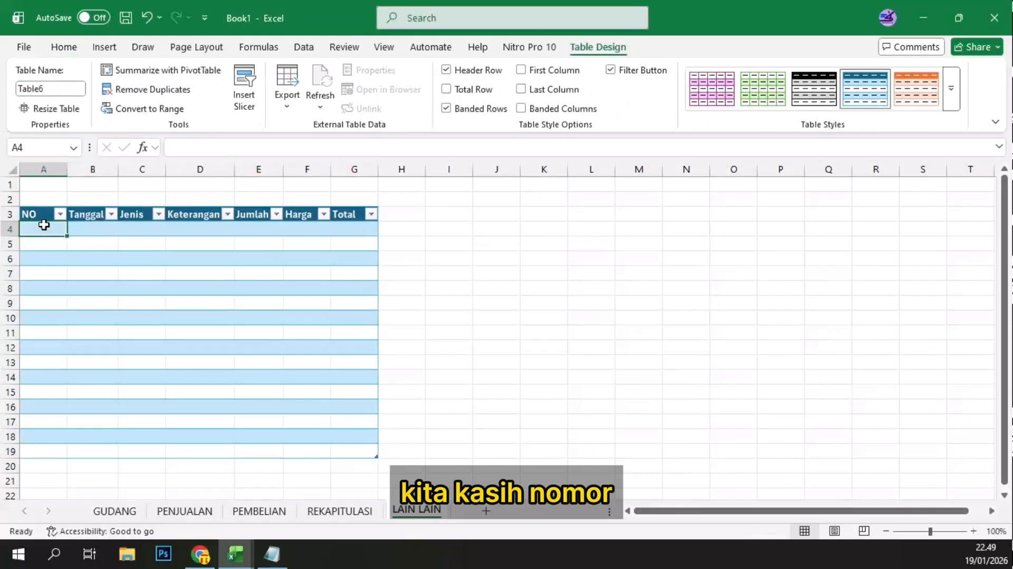
pyautogui.write('1')
pyautogui.press('Return')
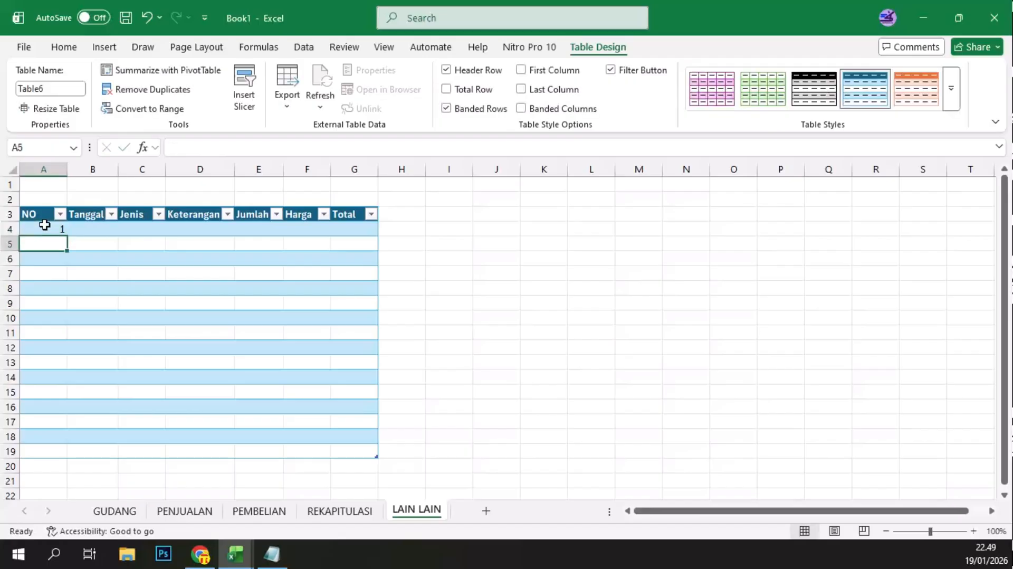
pyautogui.moveTo(53, 229); pyautogui.dragTo(56, 252)
pyautogui.doubleClick(71, 253)
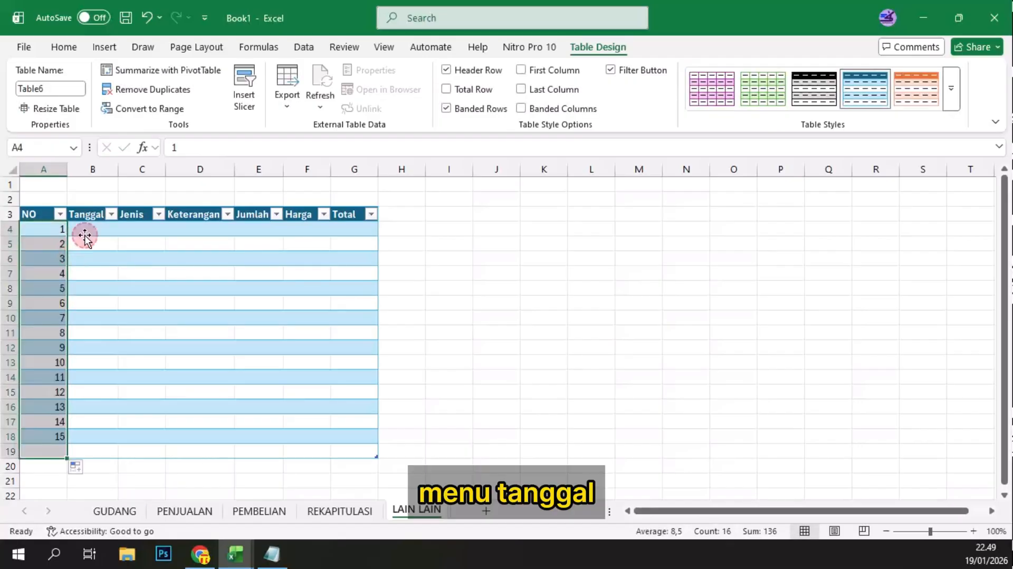
# Step: Fill the first table row with Jenis OPS, Keterangan IKLAN, Jumlah 3 and Harga 25000
pyautogui.click(84, 232)
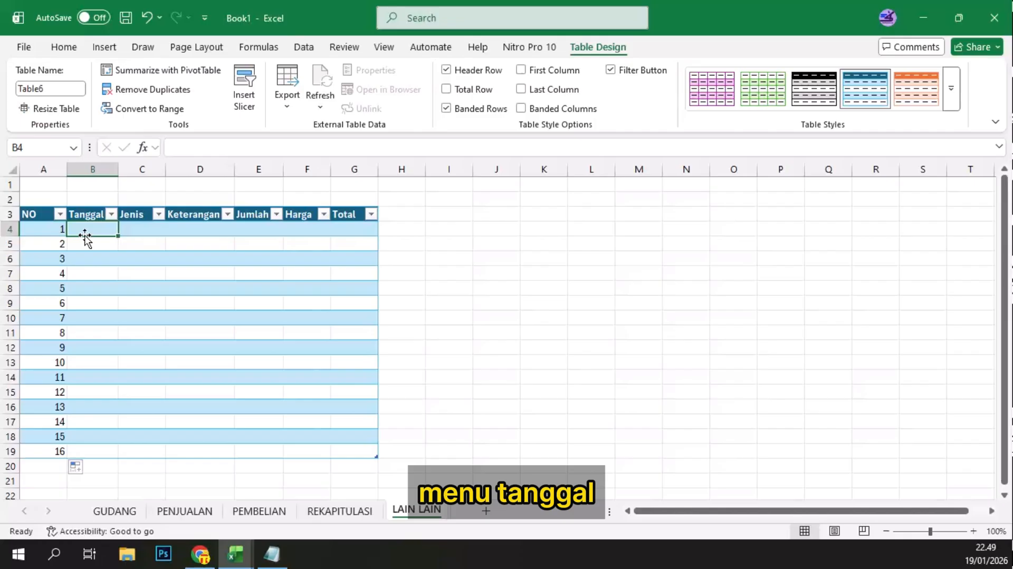
pyautogui.click(136, 225)
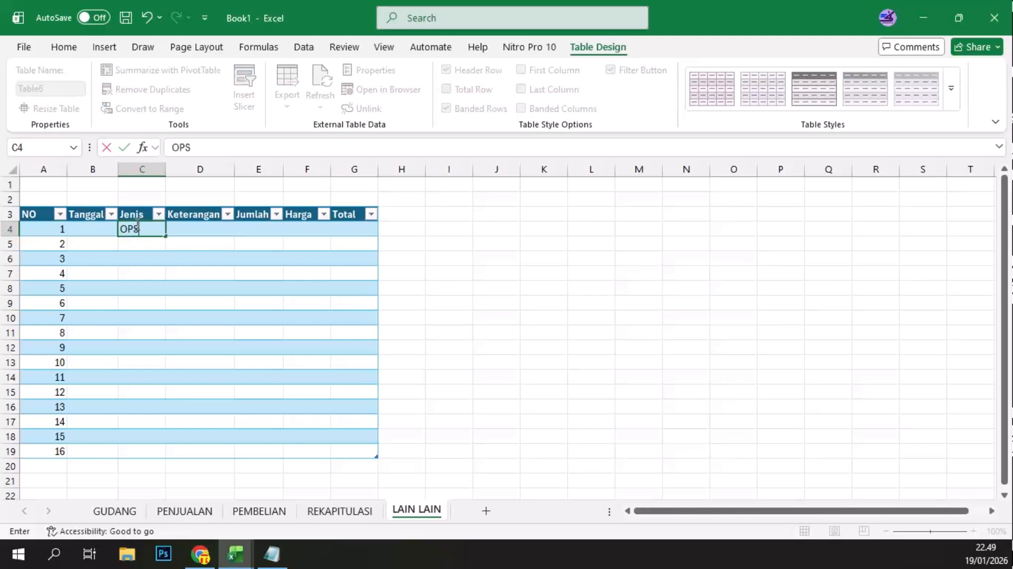
pyautogui.press('Return')
pyautogui.click(136, 226)
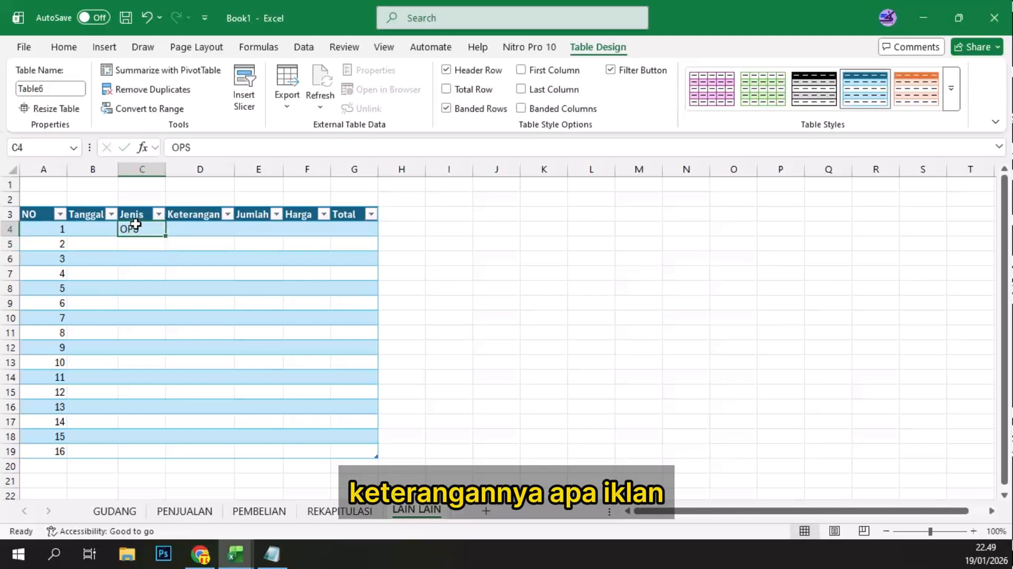
pyautogui.press('Tab')
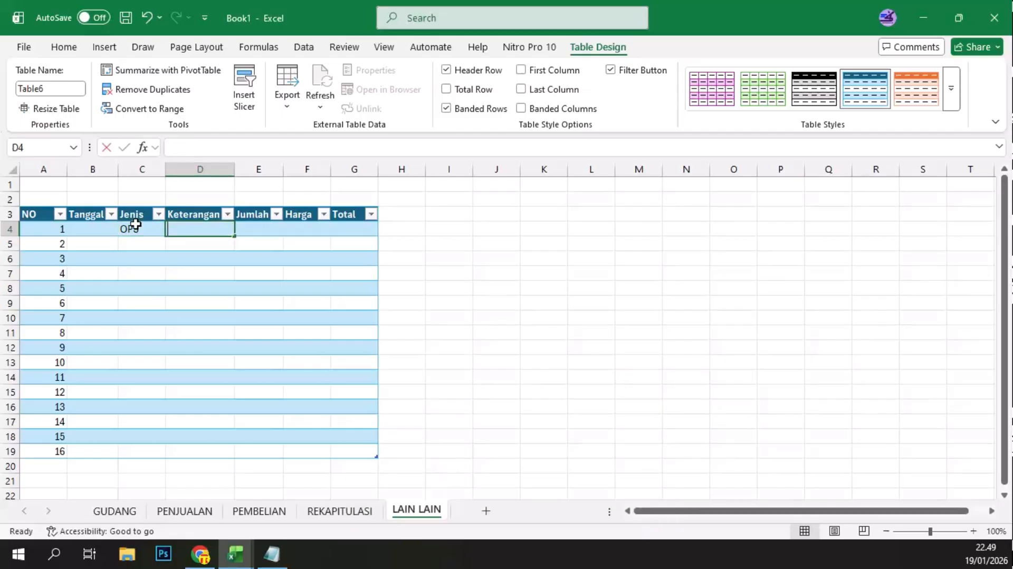
pyautogui.write('IKLAN')
pyautogui.press('Tab')
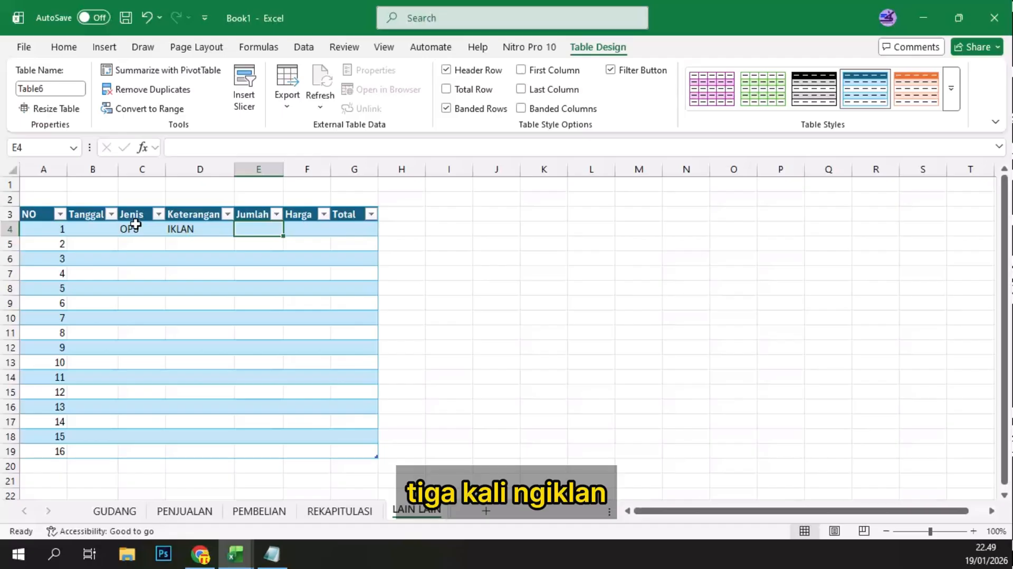
pyautogui.write('3')
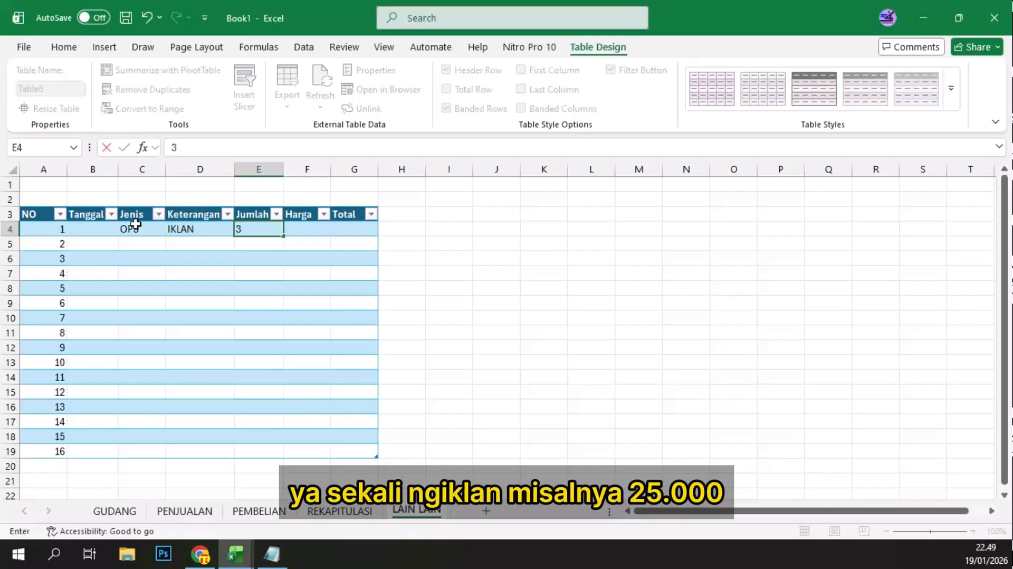
pyautogui.press('Tab')
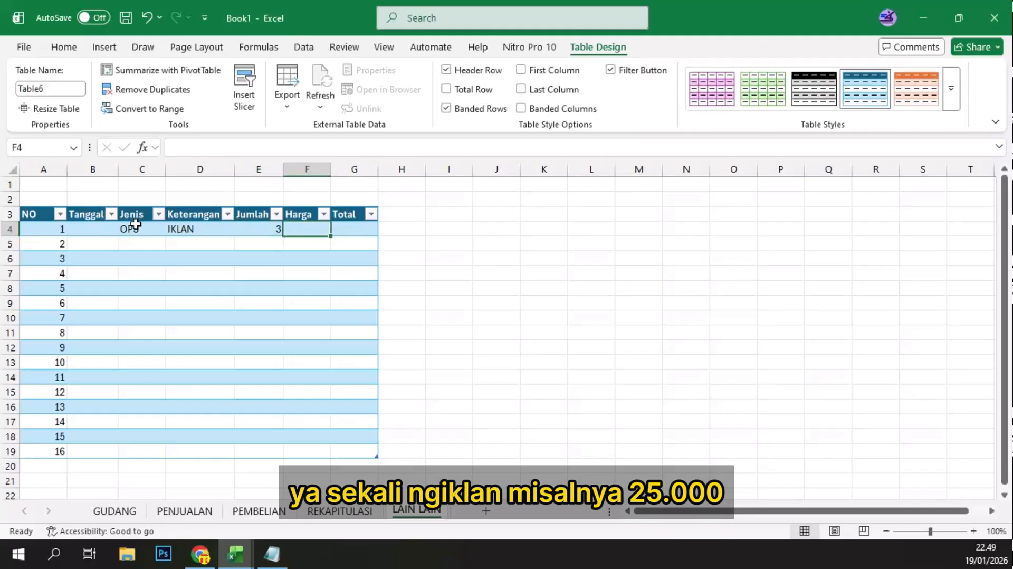
pyautogui.write('25000')
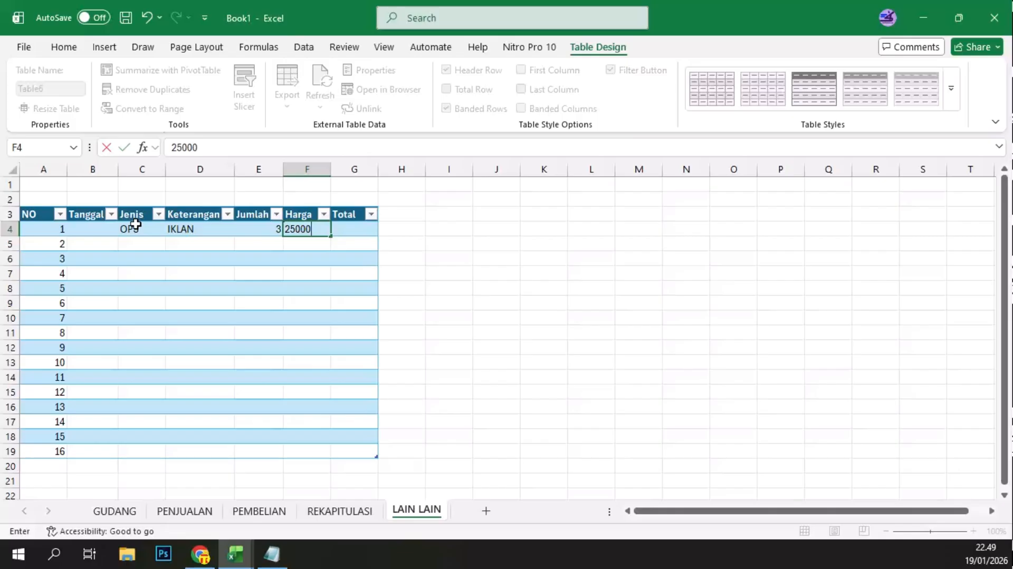
pyautogui.click(355, 232)
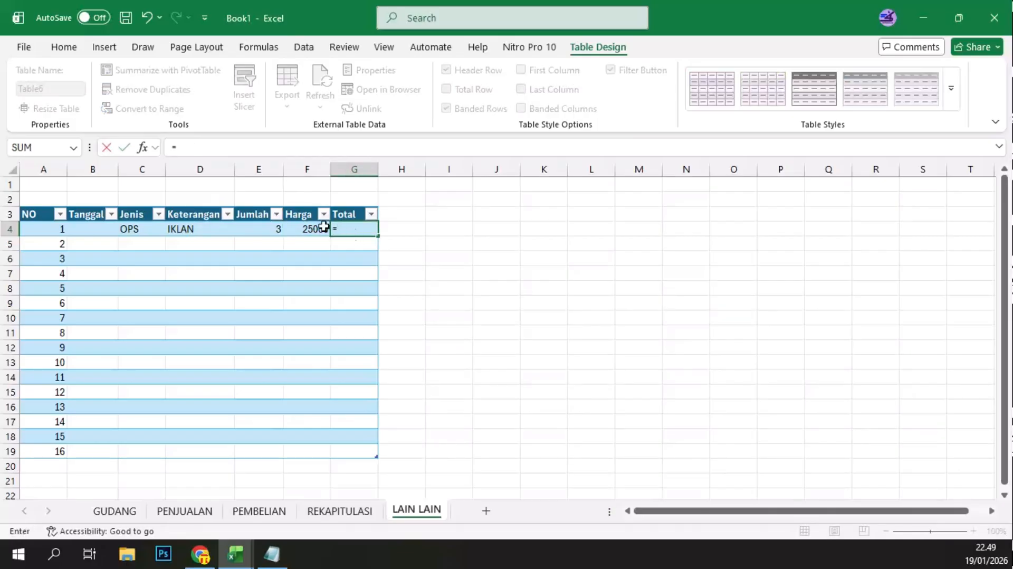
pyautogui.click(249, 224)
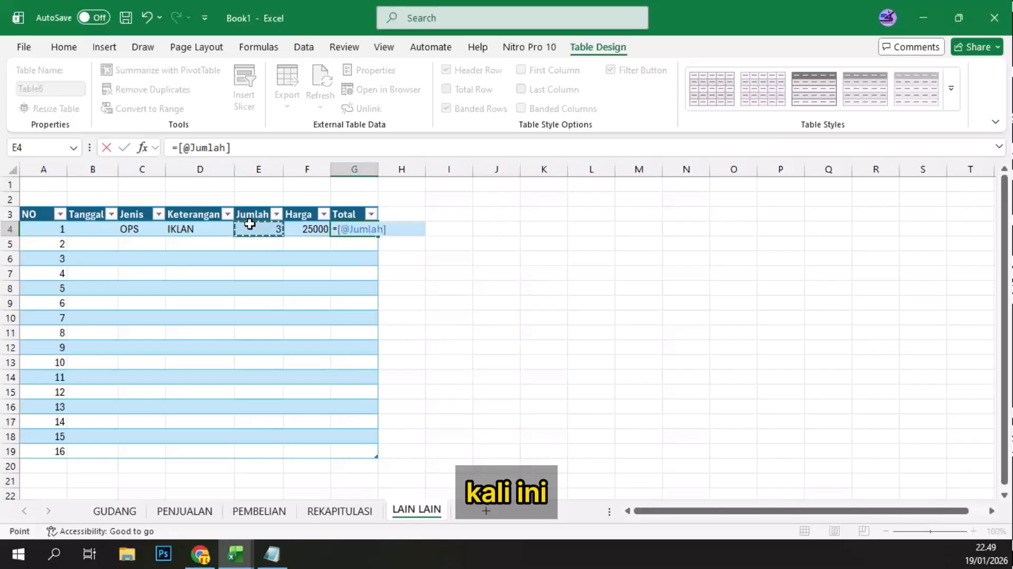
pyautogui.write('*')
pyautogui.click(311, 225)
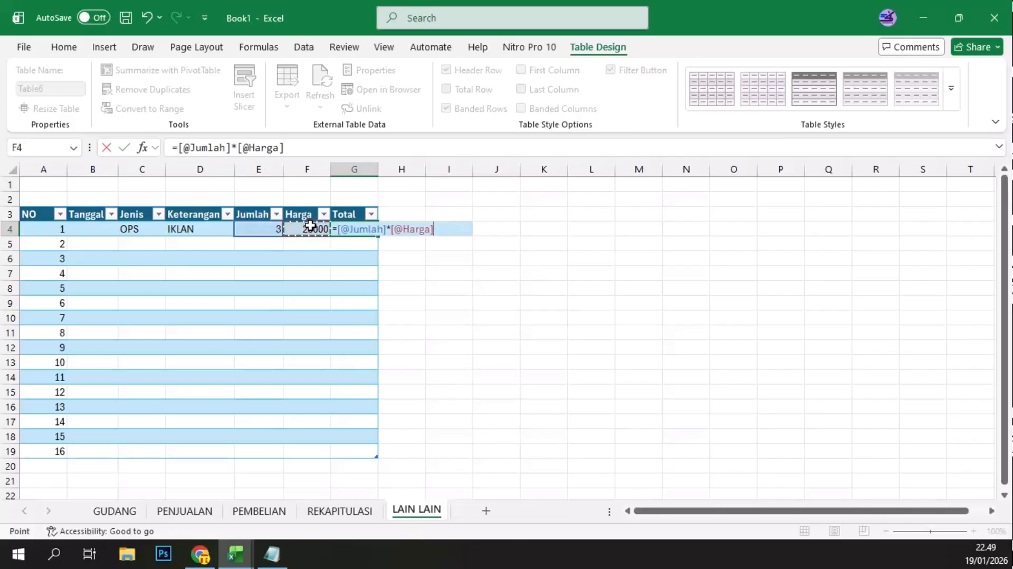
pyautogui.press('Return')
# Step: Set the Jumlah of the IKLAN row to 1 and enter the date 15/1 in its Tanggal cell
pyautogui.click(265, 230)
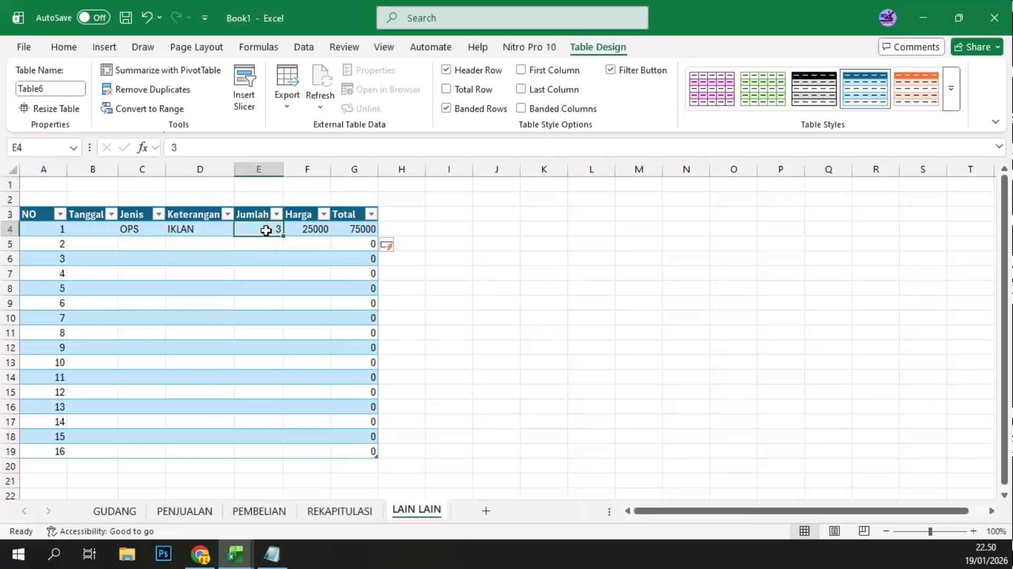
pyautogui.write('1')
pyautogui.click(91, 230)
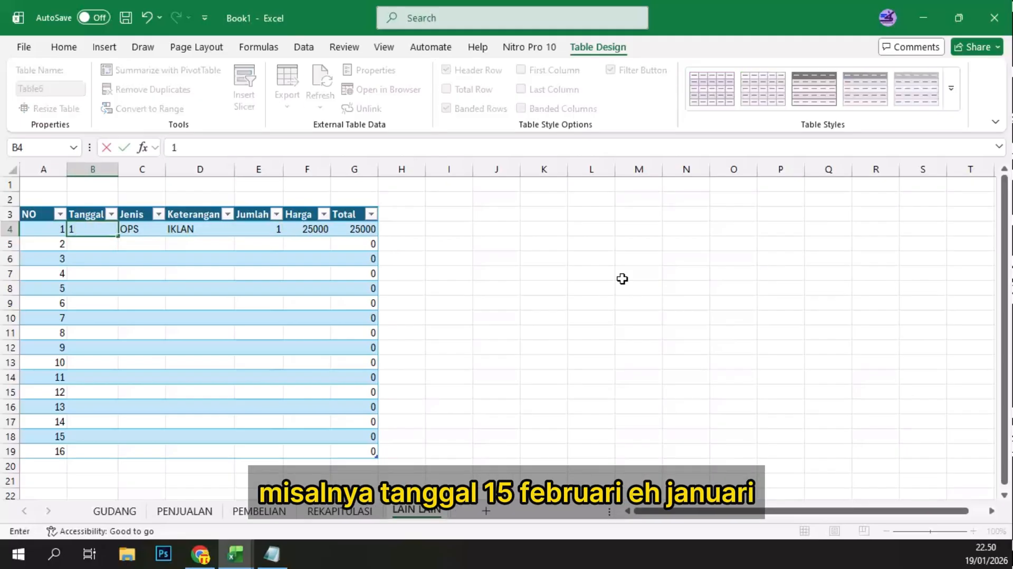
pyautogui.write('15/1')
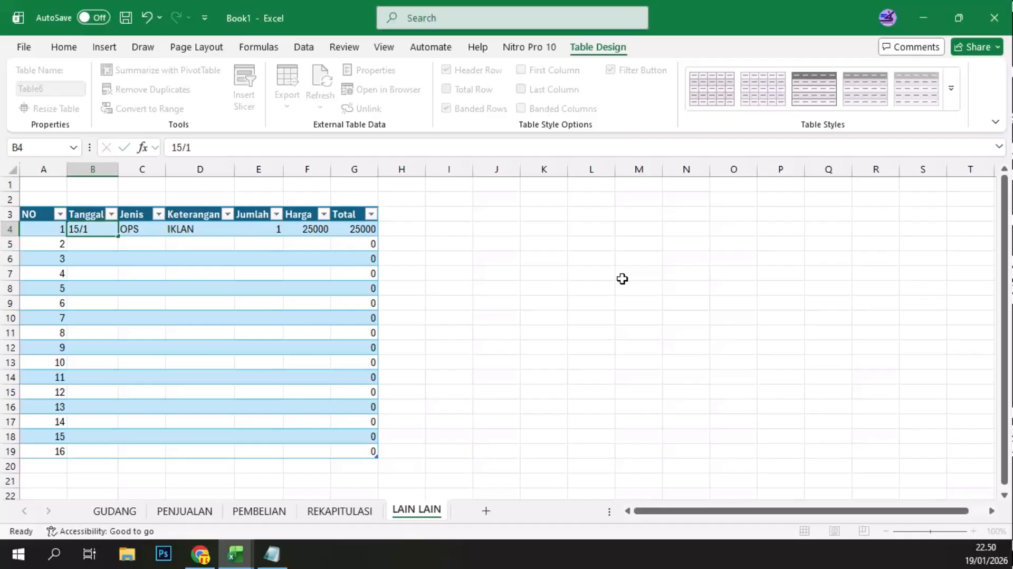
pyautogui.press('Return')
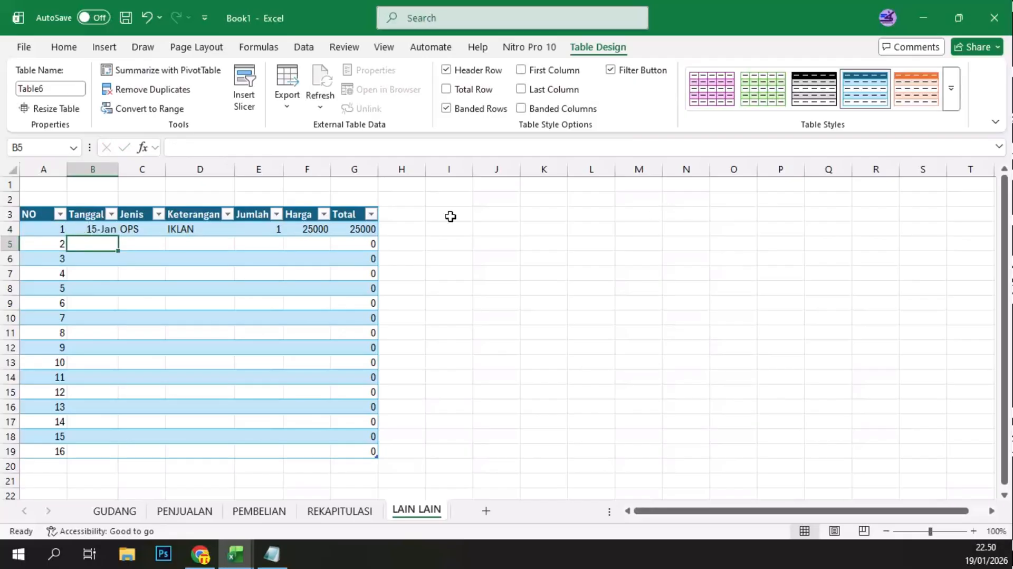
# Step: Format the Tanggal cells B4:B19 as Short Date and autofit the column width
pyautogui.click(95, 231)
pyautogui.keyDown('shift'); pyautogui.click(89, 450); pyautogui.keyUp('shift')
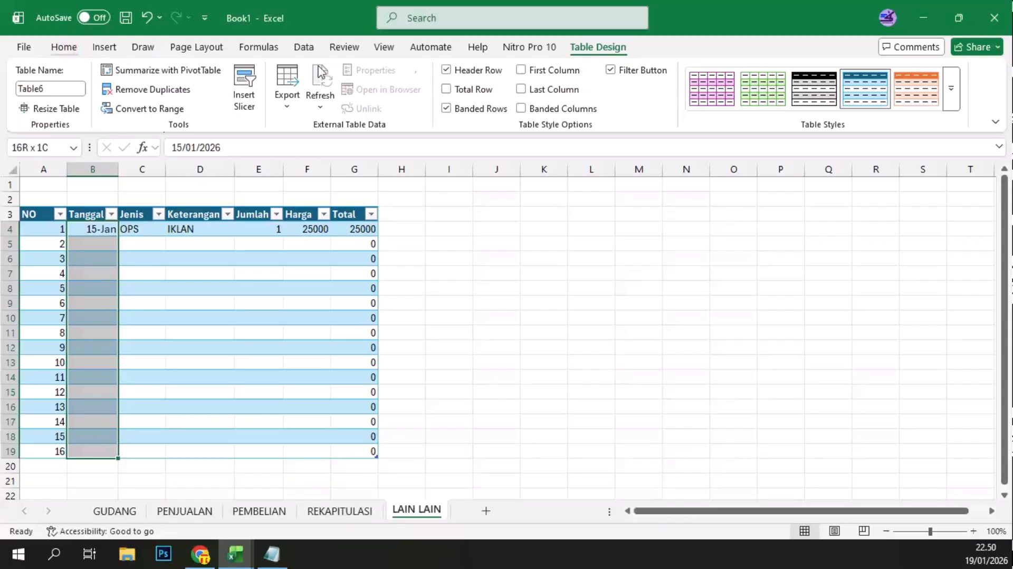
pyautogui.click(64, 47)
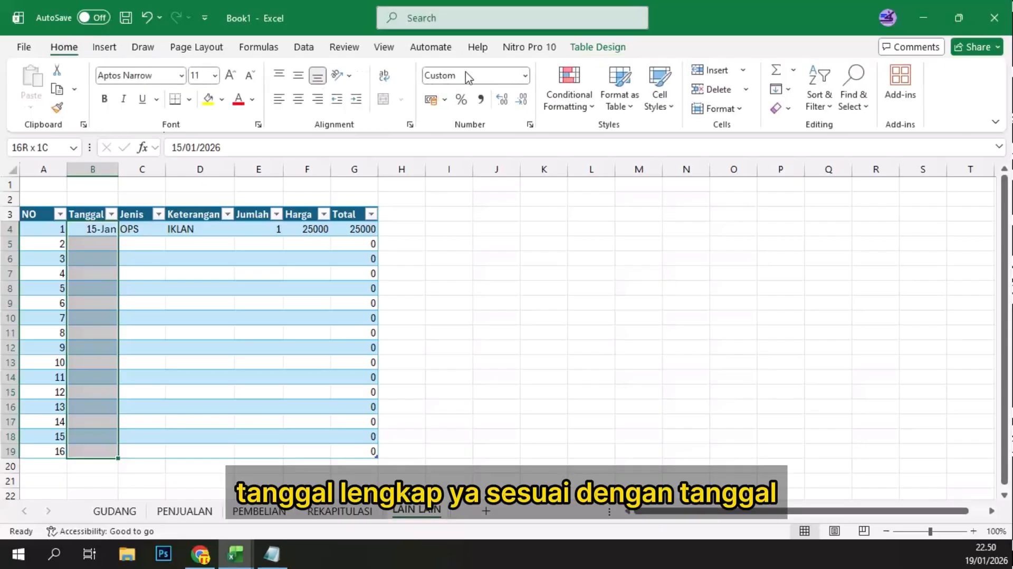
pyautogui.click(526, 77)
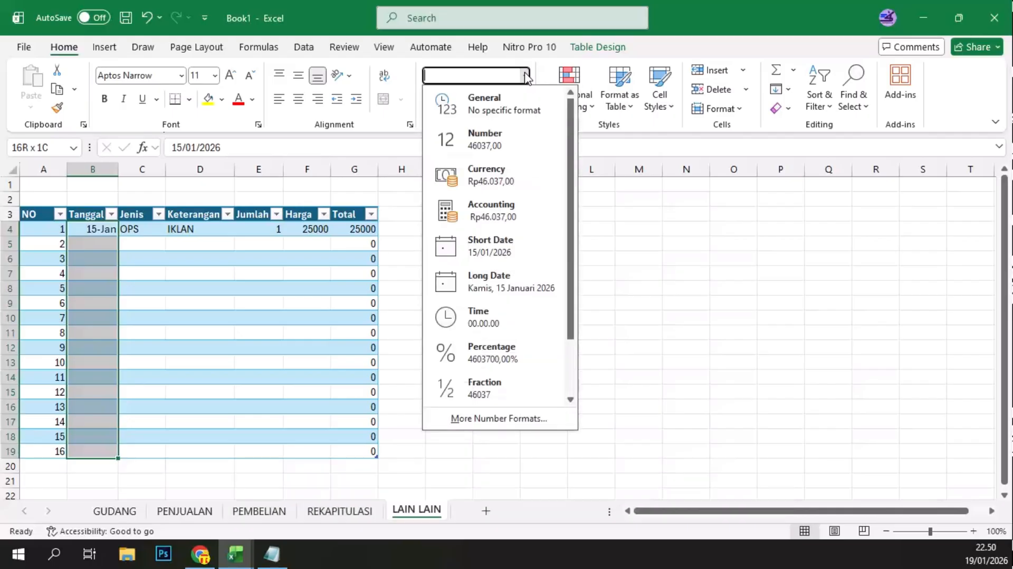
pyautogui.click(508, 246)
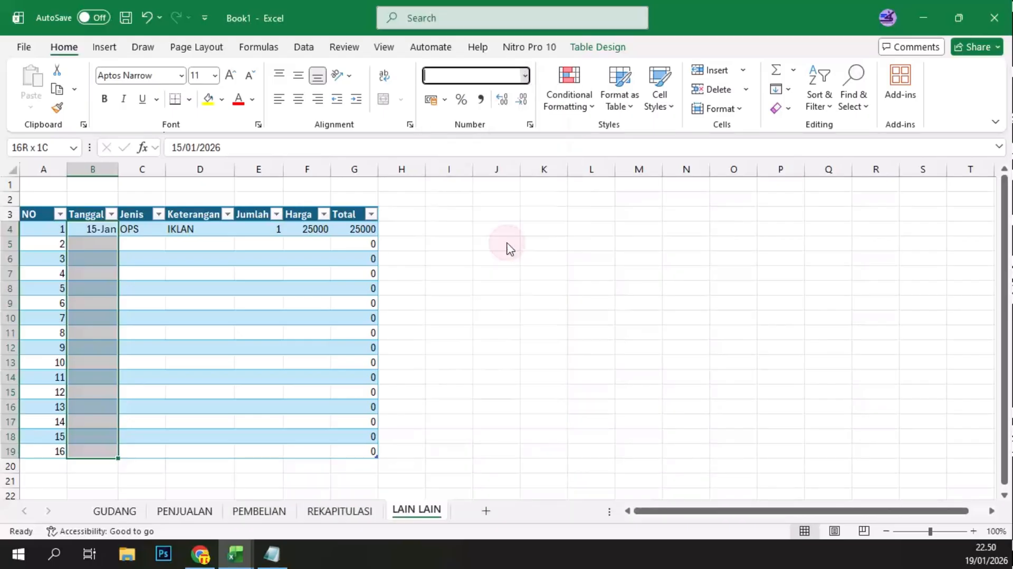
pyautogui.doubleClick(118, 174)
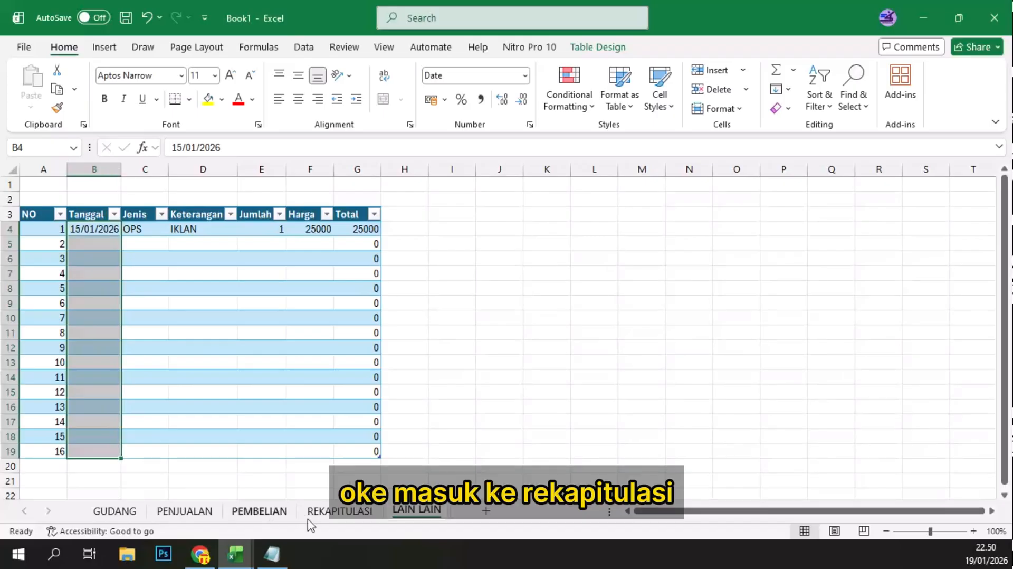
# Step: In the Januari LAIN LAIN cell of REKAPITULASI, start the formula =SUMPRODUCT((TEXT( with the Tanggal column of the LAIN LAIN sheet as value
pyautogui.click(322, 511)
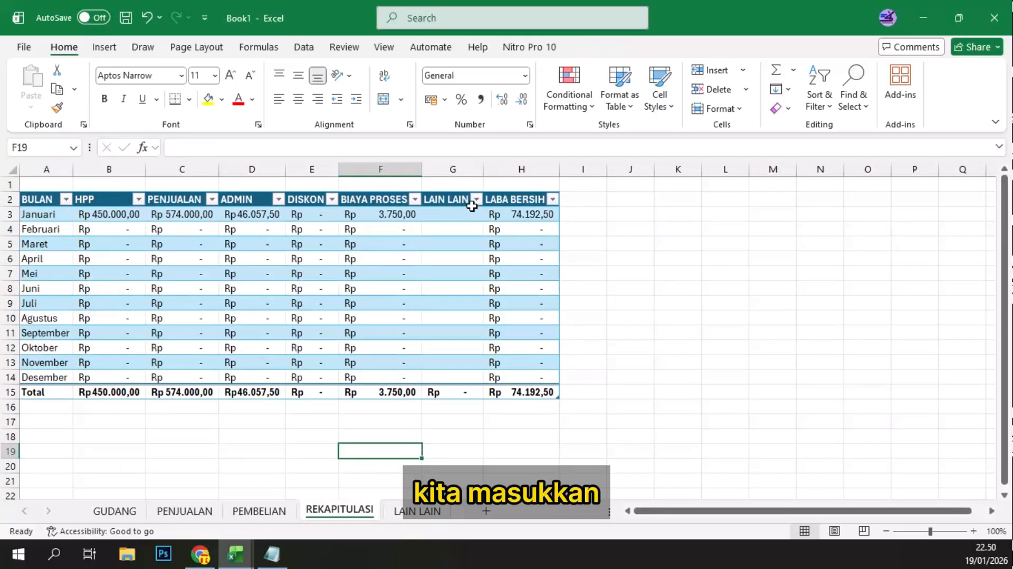
pyautogui.click(457, 212)
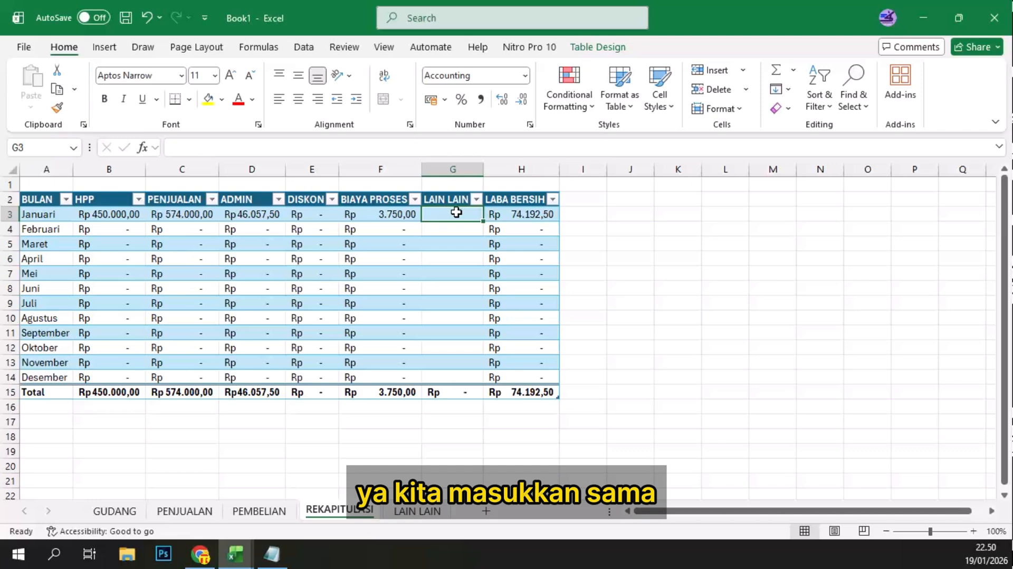
pyautogui.doubleClick(457, 212)
pyautogui.write('=S')
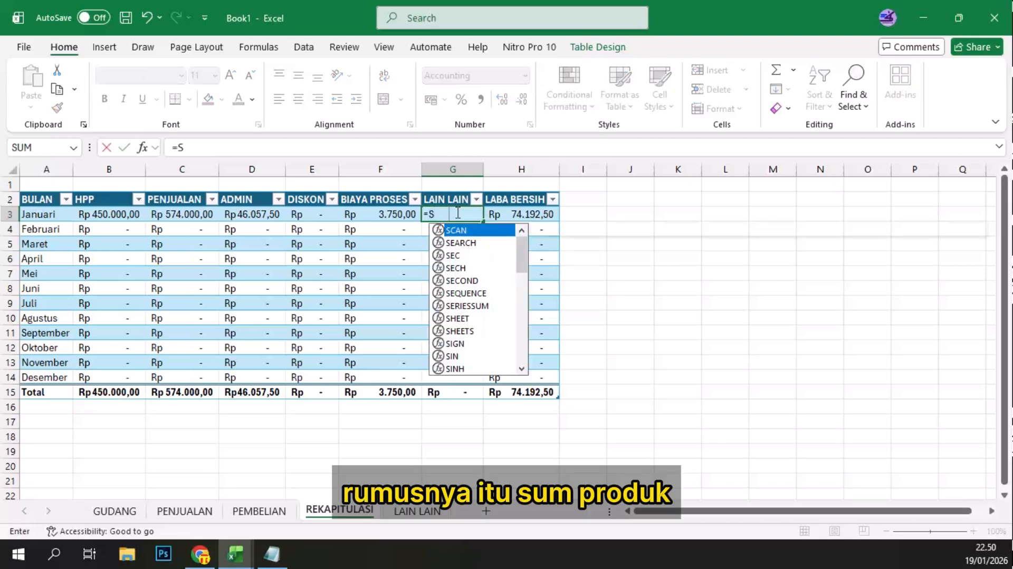
pyautogui.write('UMPR')
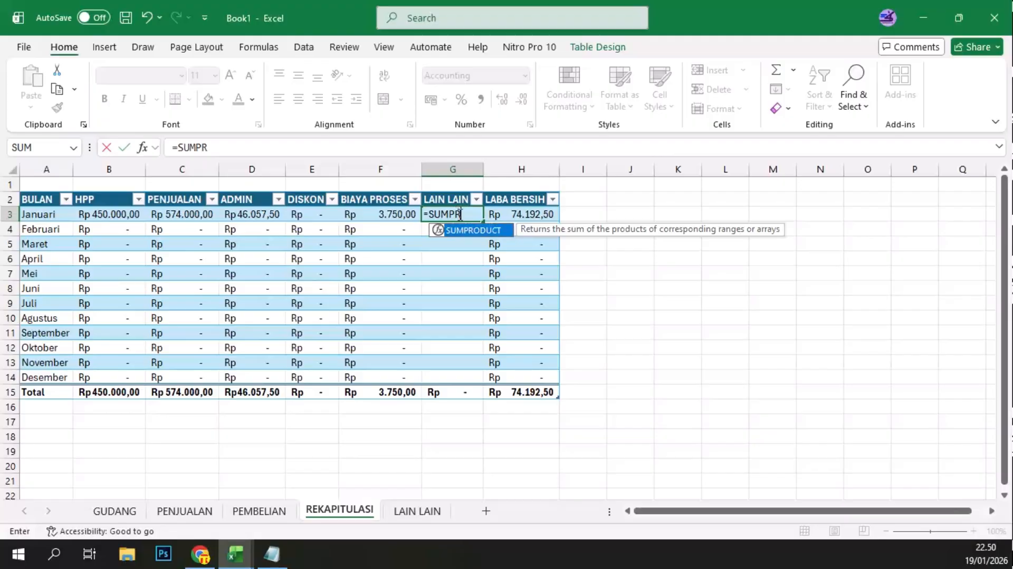
pyautogui.doubleClick(463, 230)
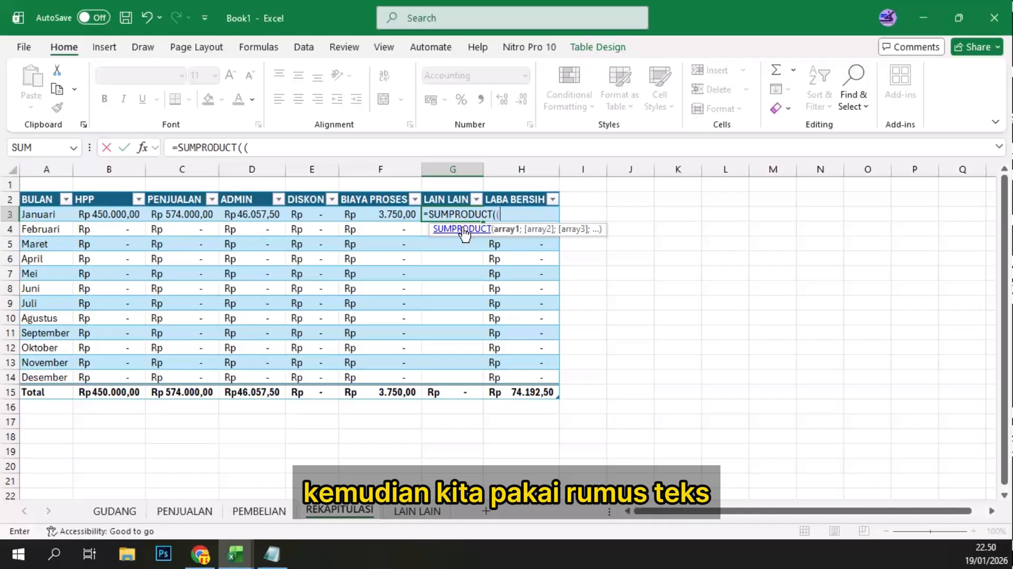
pyautogui.write('TEXT(')
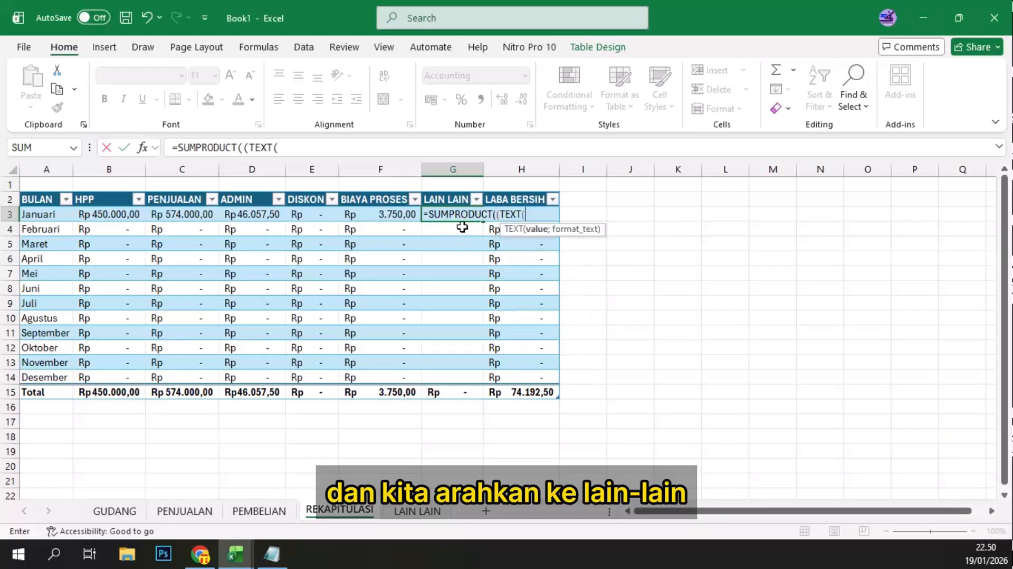
pyautogui.click(410, 511)
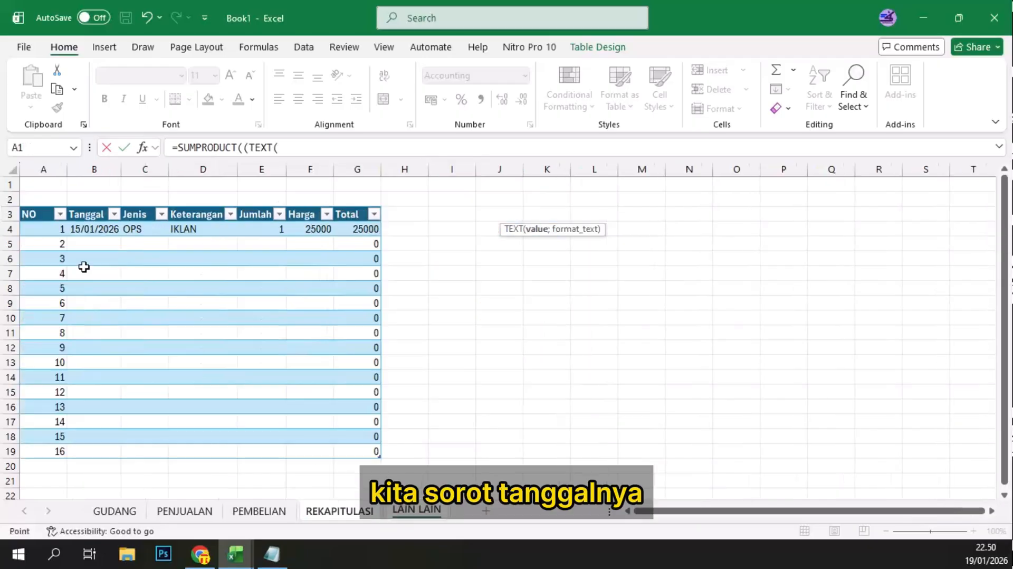
pyautogui.moveTo(84, 229); pyautogui.dragTo(93, 445)
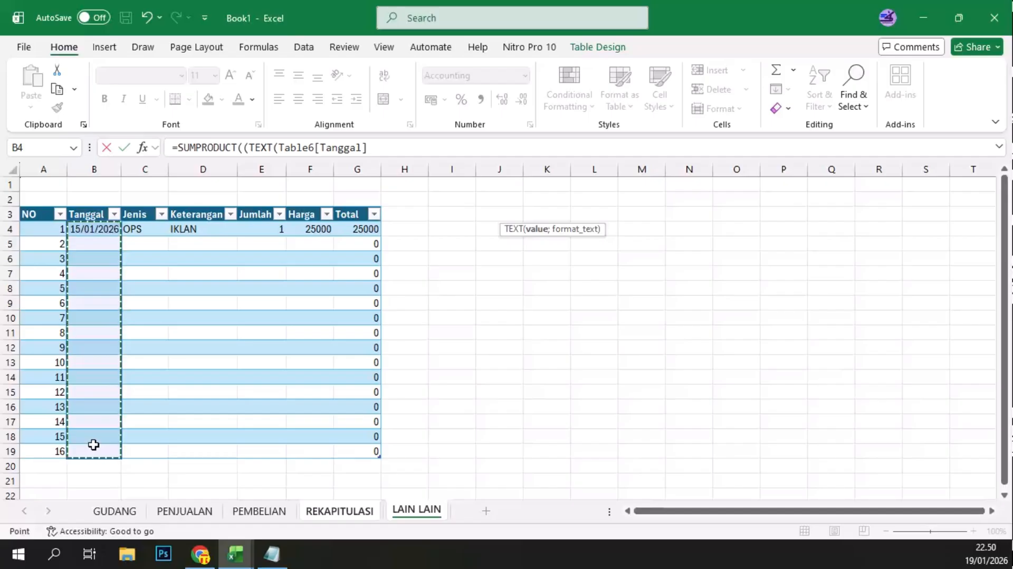
pyautogui.write(';"mmm')
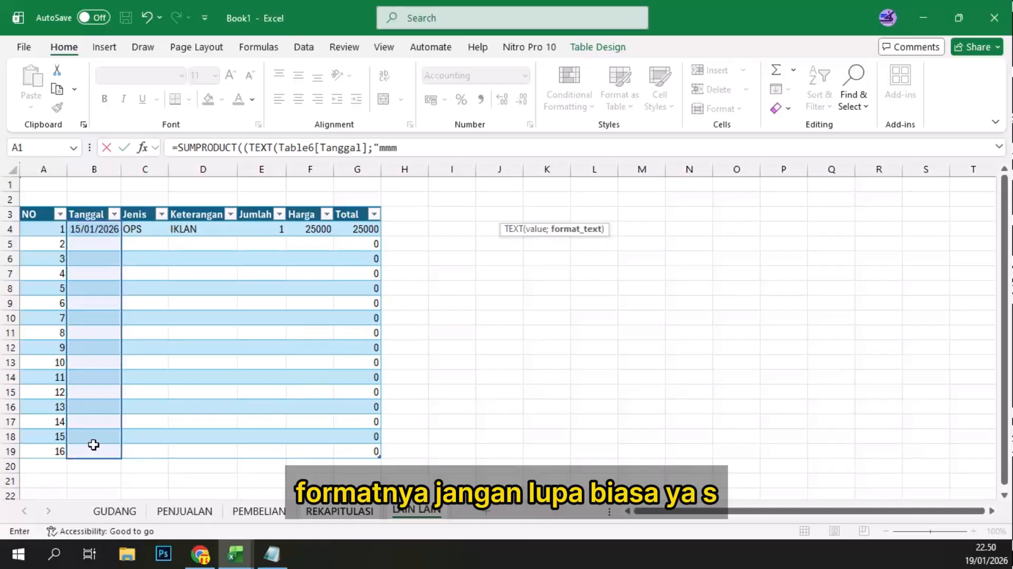
pyautogui.press('BackSpace')
pyautogui.press('BackSpace')
pyautogui.press('BackSpace')
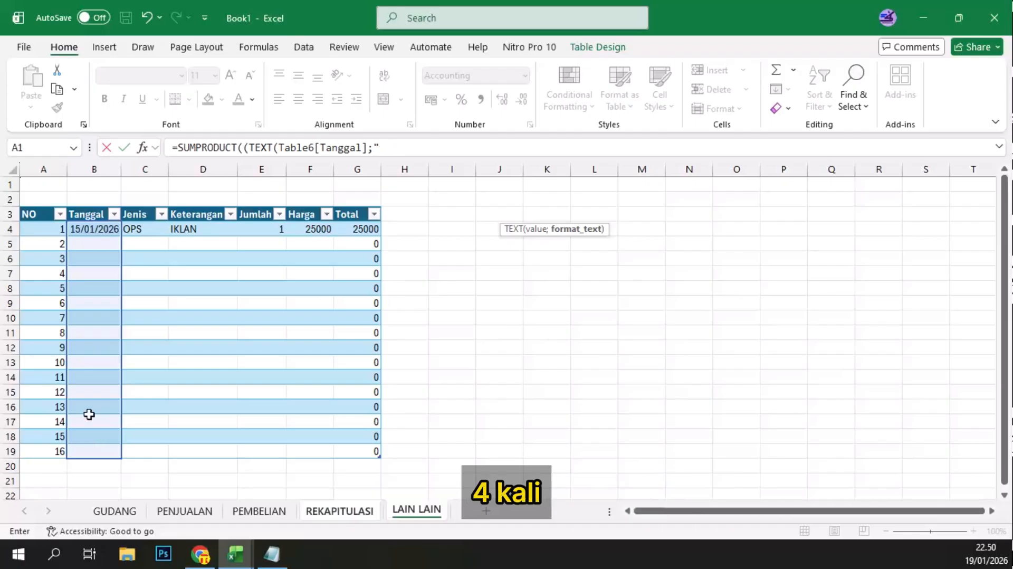
pyautogui.write('MMMM')
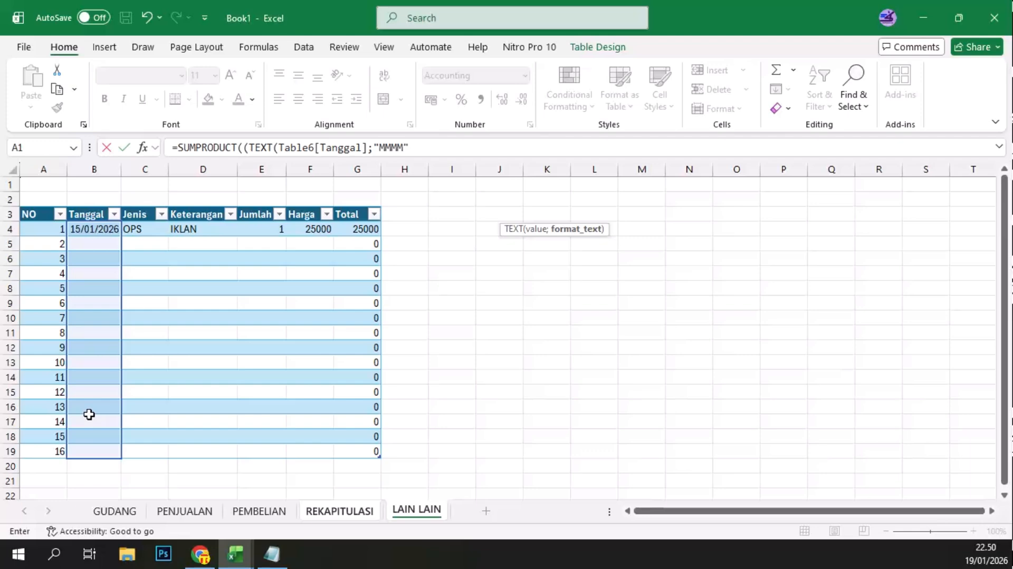
pyautogui.write('"))')
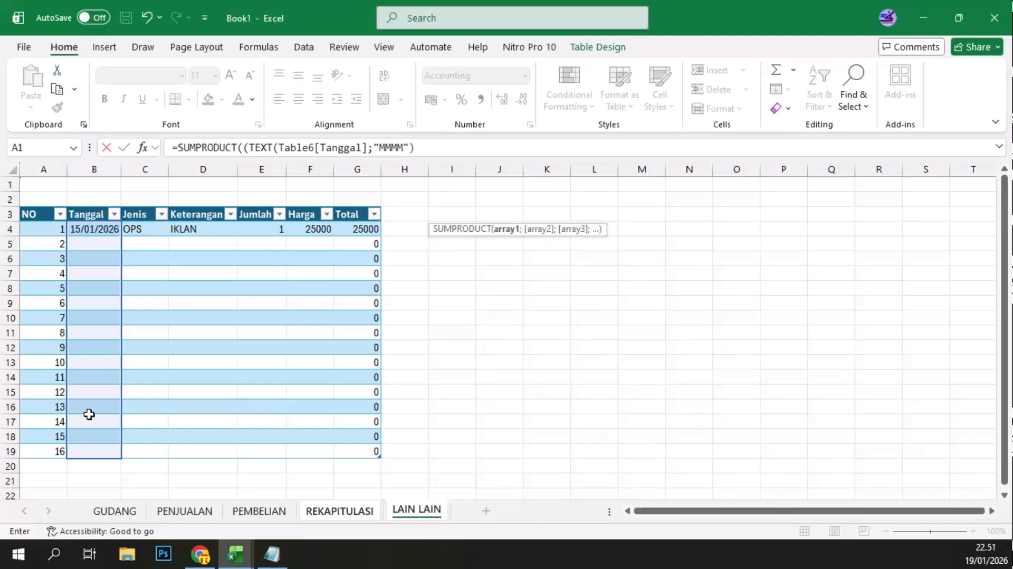
pyautogui.write('=')
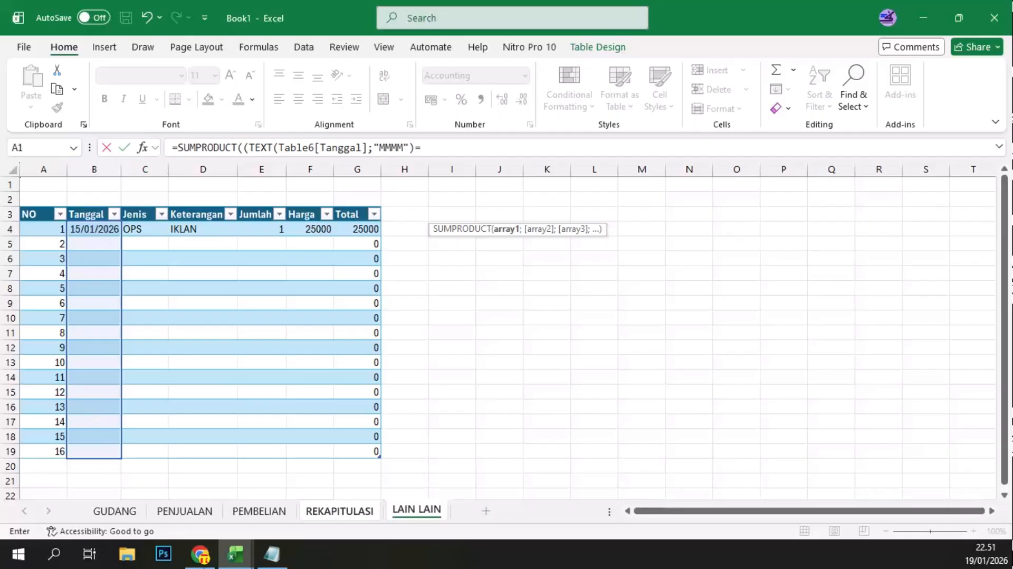
pyautogui.click(338, 510)
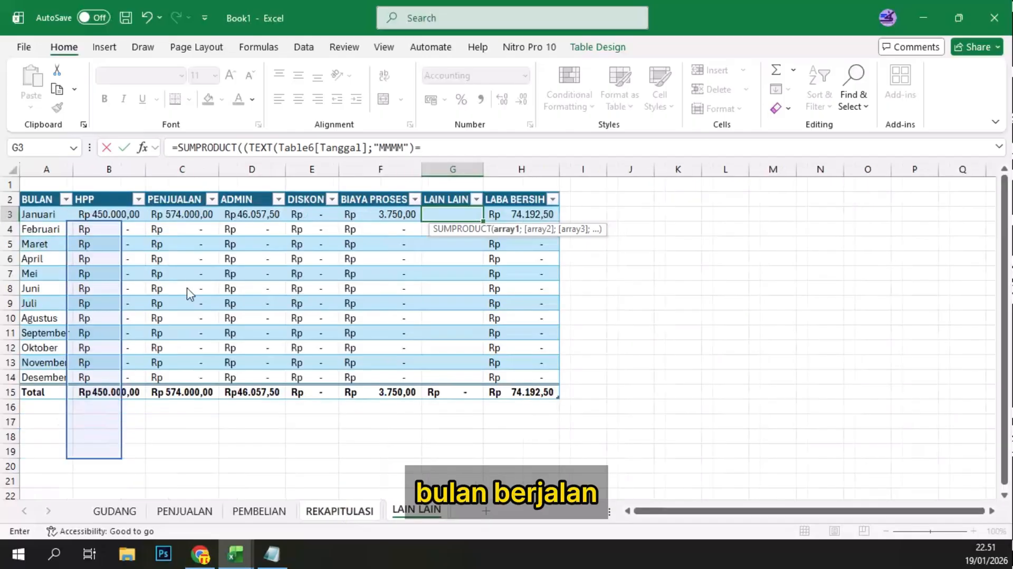
pyautogui.click(33, 213)
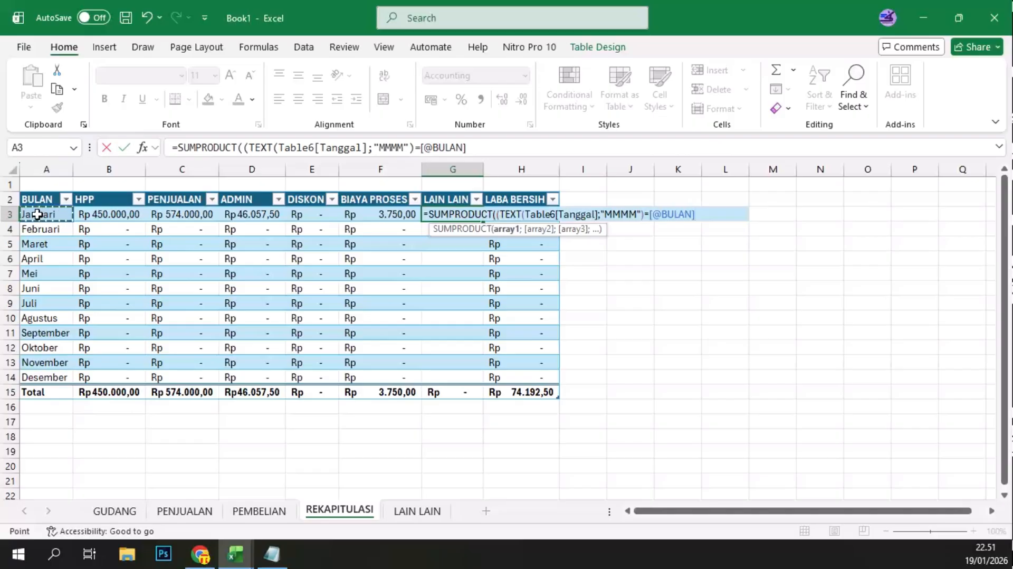
# Step: Complete the formula by multiplying by (Table6[Total]) from the LAIN LAIN sheet, and autofit the LAIN LAIN column in REKAPITULASI
pyautogui.write(')*')
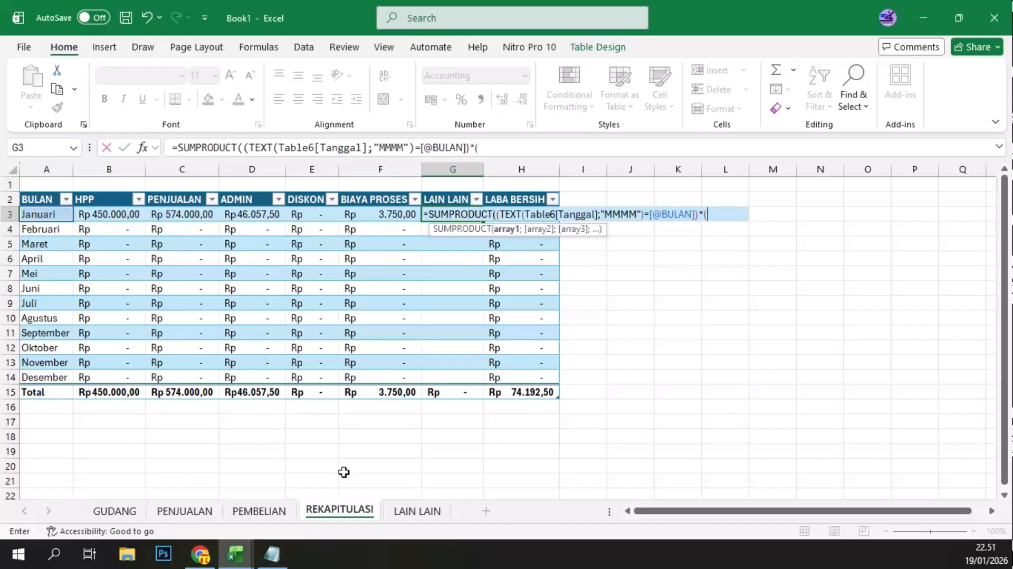
pyautogui.click(417, 511)
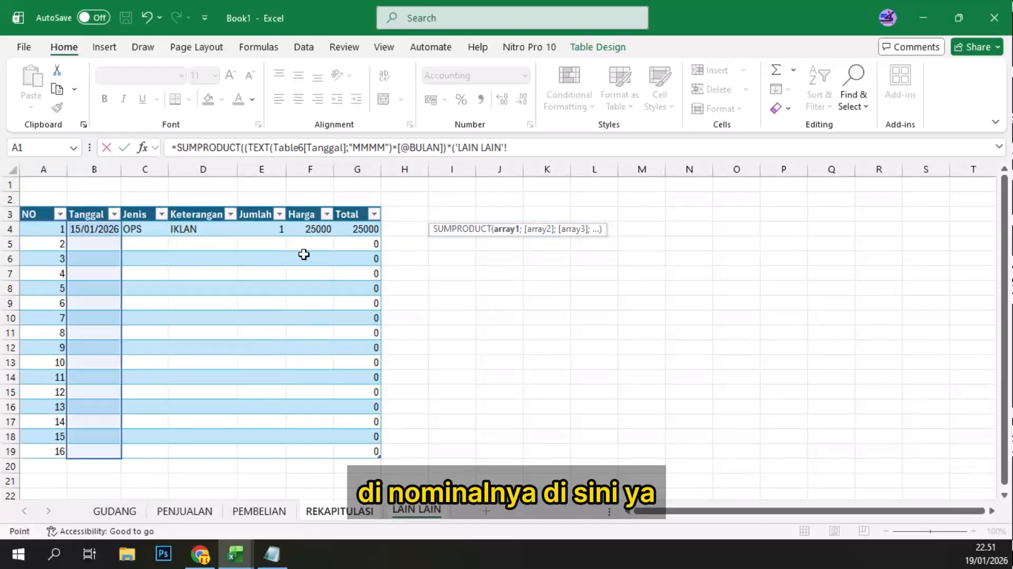
pyautogui.click(356, 227)
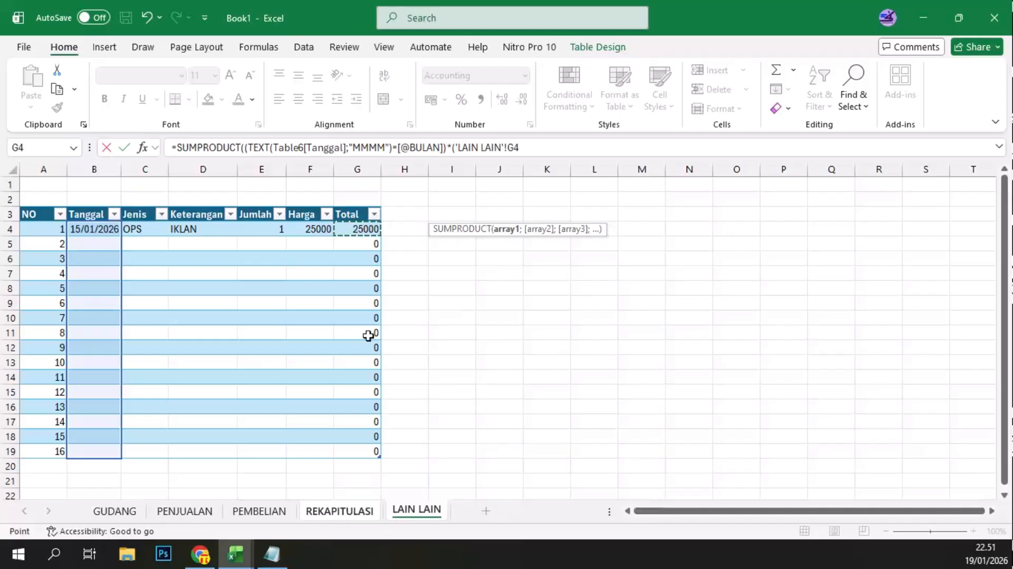
pyautogui.moveTo(360, 449); pyautogui.dragTo(361, 449)
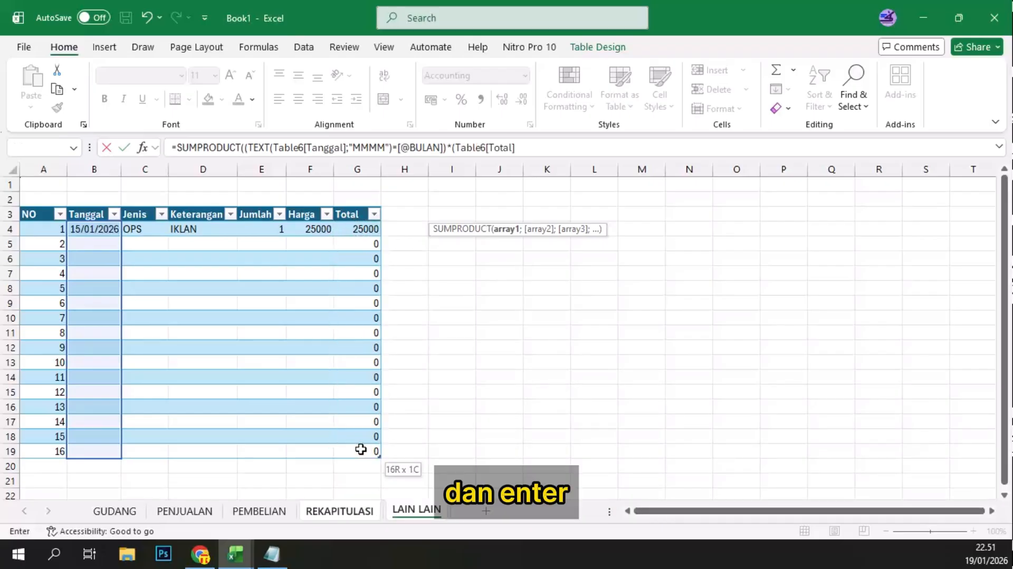
pyautogui.write('))')
pyautogui.press('Return')
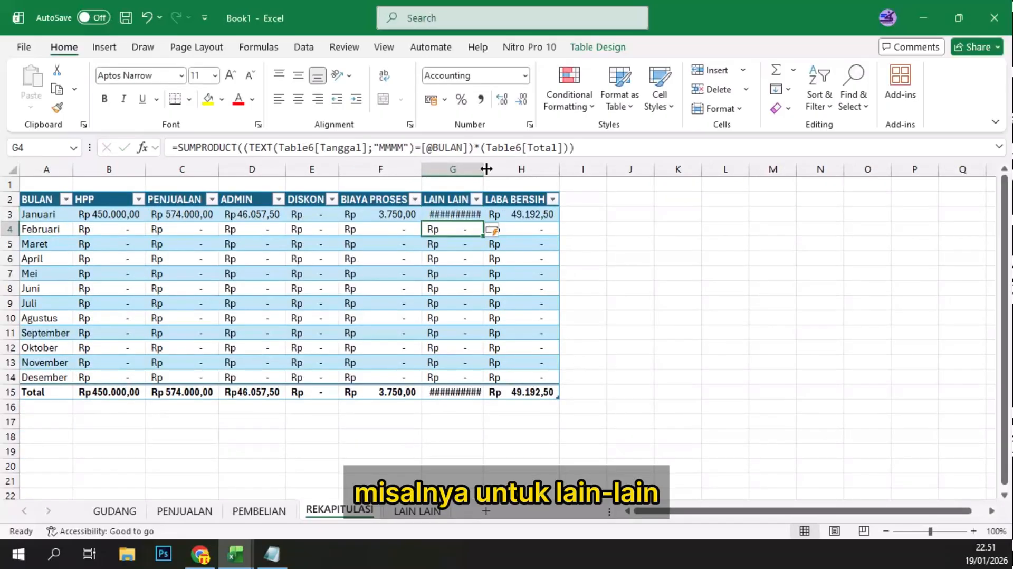
pyautogui.doubleClick(486, 170)
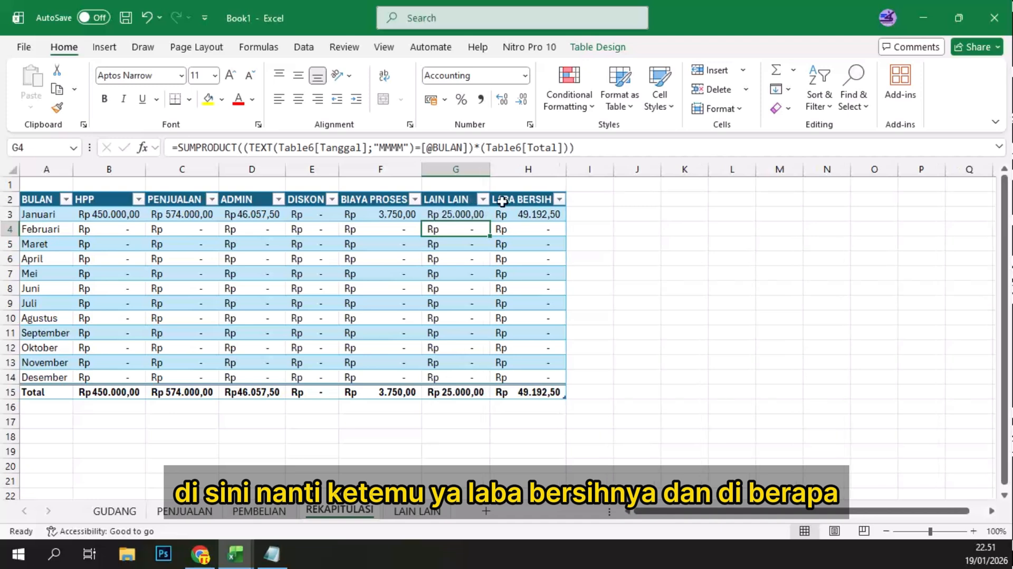
pyautogui.click(522, 215)
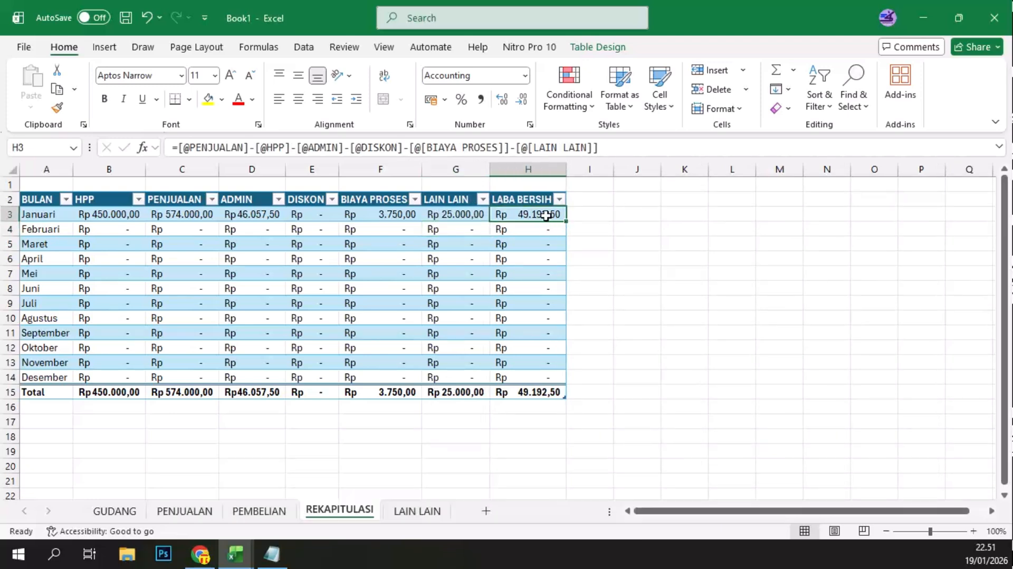
# Step: On the PENJUALAN sheet, set the TANGGAL of sales row 4 (B6) to 2/2
pyautogui.click(185, 512)
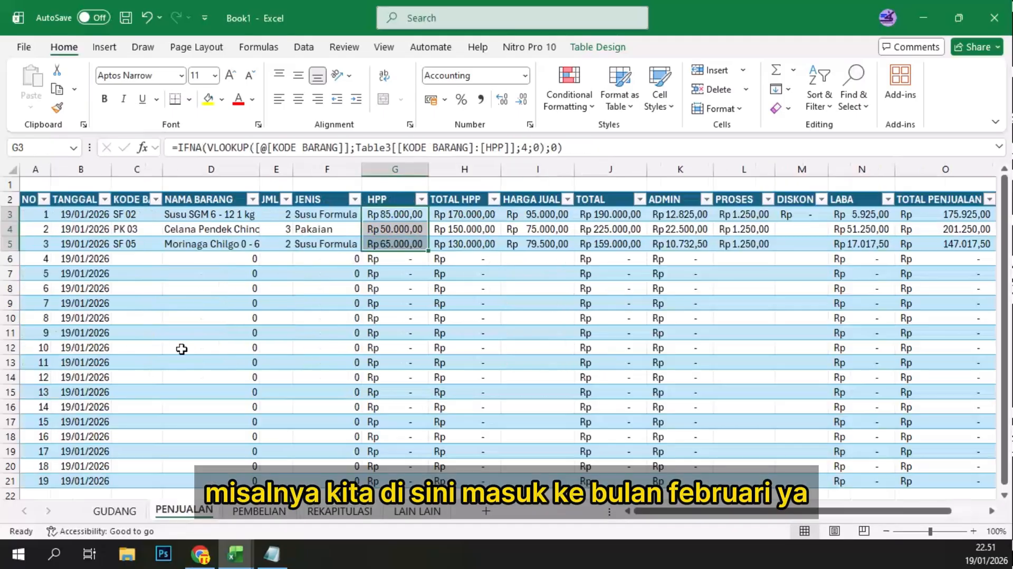
pyautogui.click(80, 261)
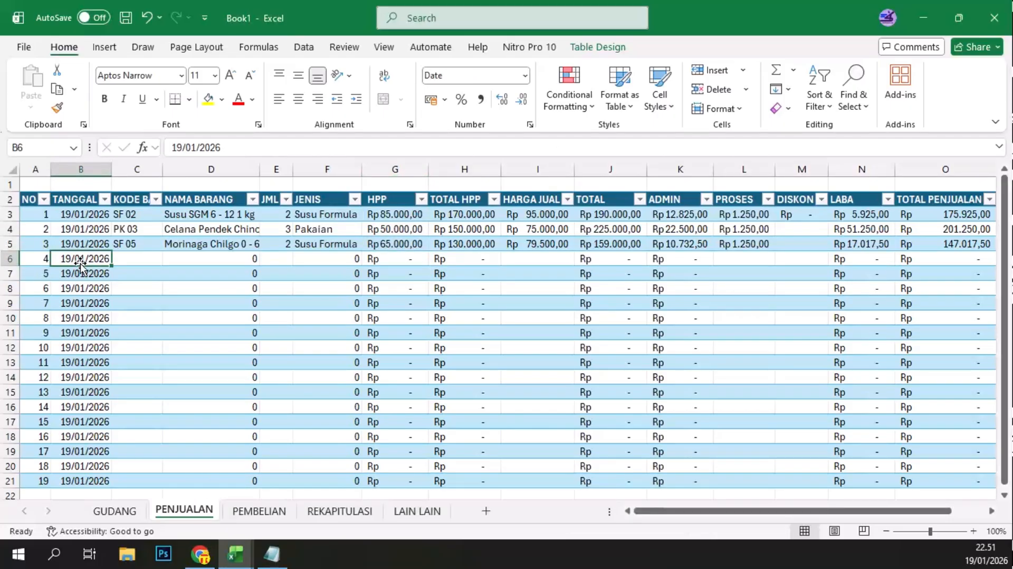
pyautogui.write('2')
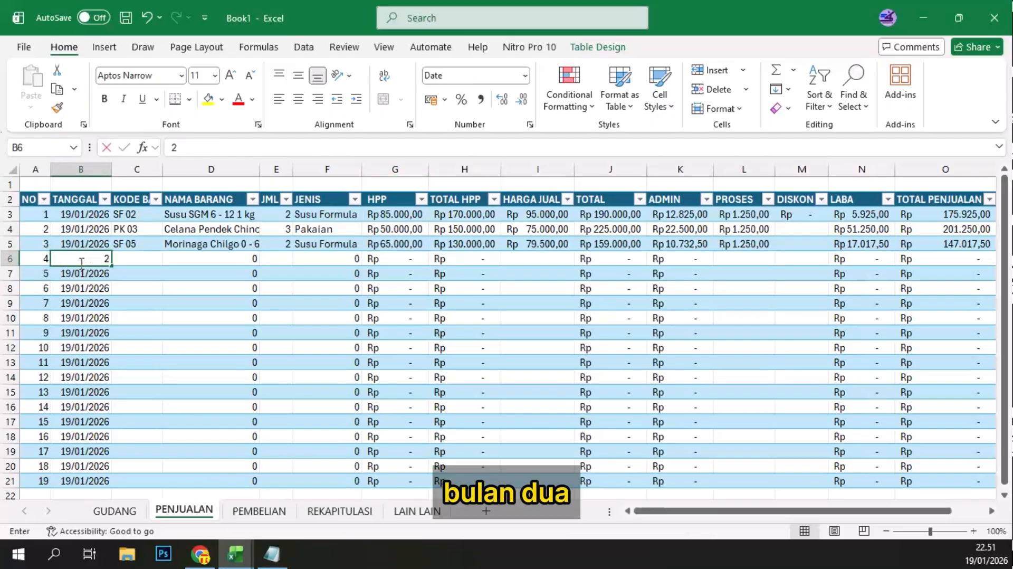
pyautogui.write('/2')
pyautogui.hotkey('ctrl', 'Return')
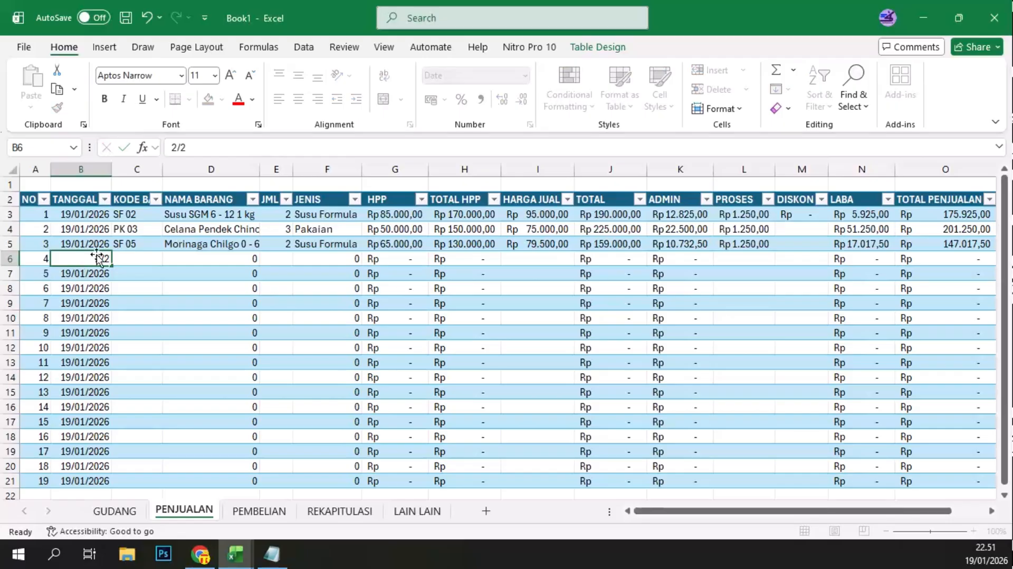
# Step: Set the KODE BARANG of sales row 4 to SF 04
pyautogui.click(125, 258)
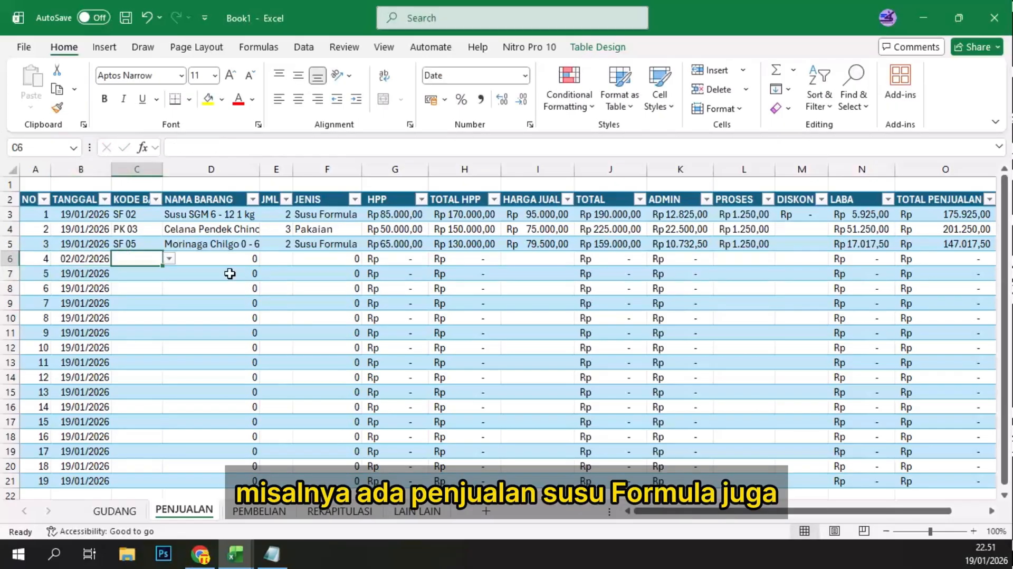
pyautogui.write('SF')
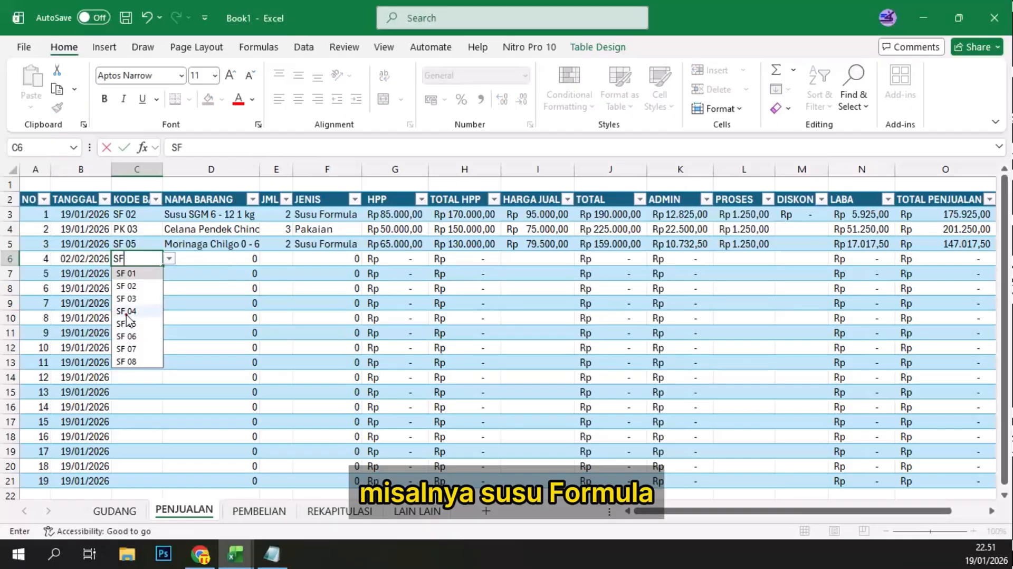
pyautogui.hotkey('ctrl', 'Return')
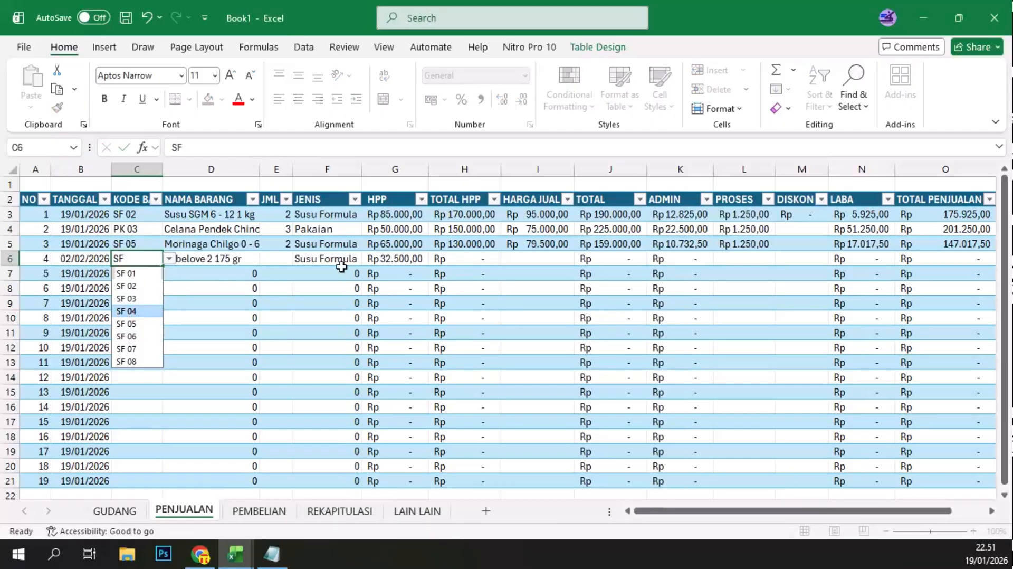
pyautogui.press('Return')
# Step: Enter JML 6 and HARGA JUAL 38500 for the SF 04 sale in row 4
pyautogui.click(278, 259)
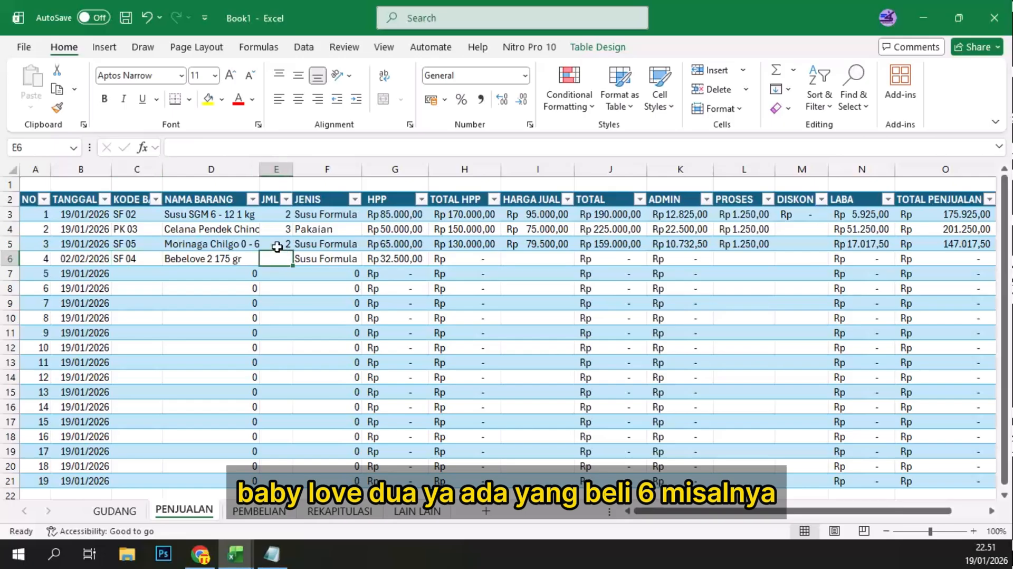
pyautogui.write('6')
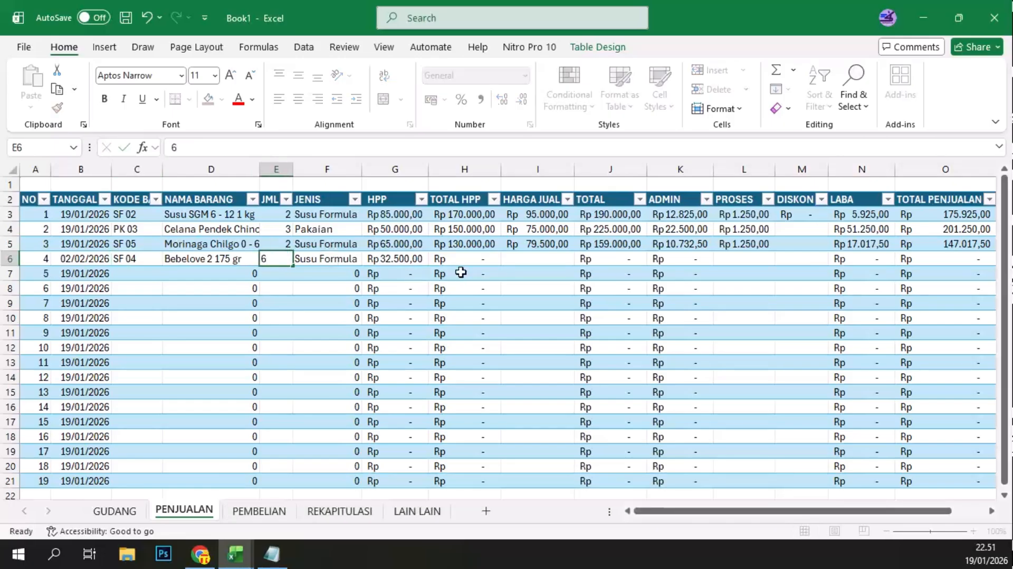
pyautogui.press('Tab')
pyautogui.press('Tab')
pyautogui.press('Tab')
pyautogui.press('Tab')
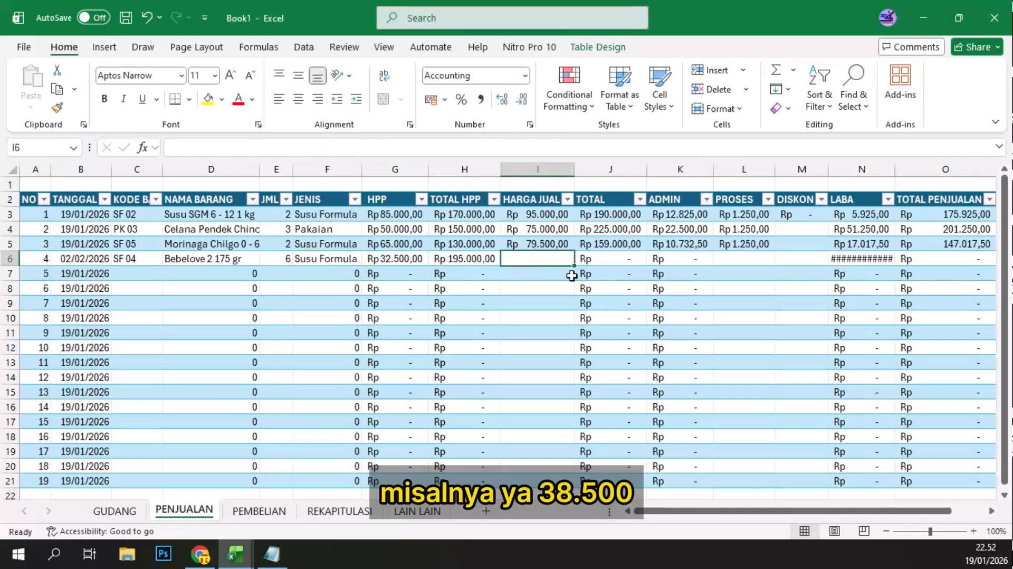
pyautogui.write('38500')
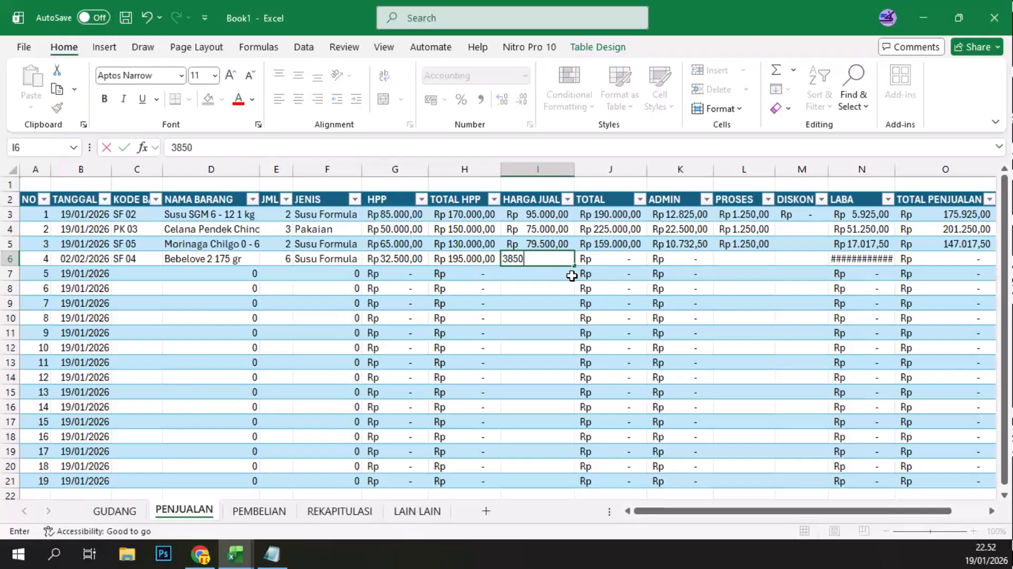
pyautogui.press('Tab')
pyautogui.press('Tab')
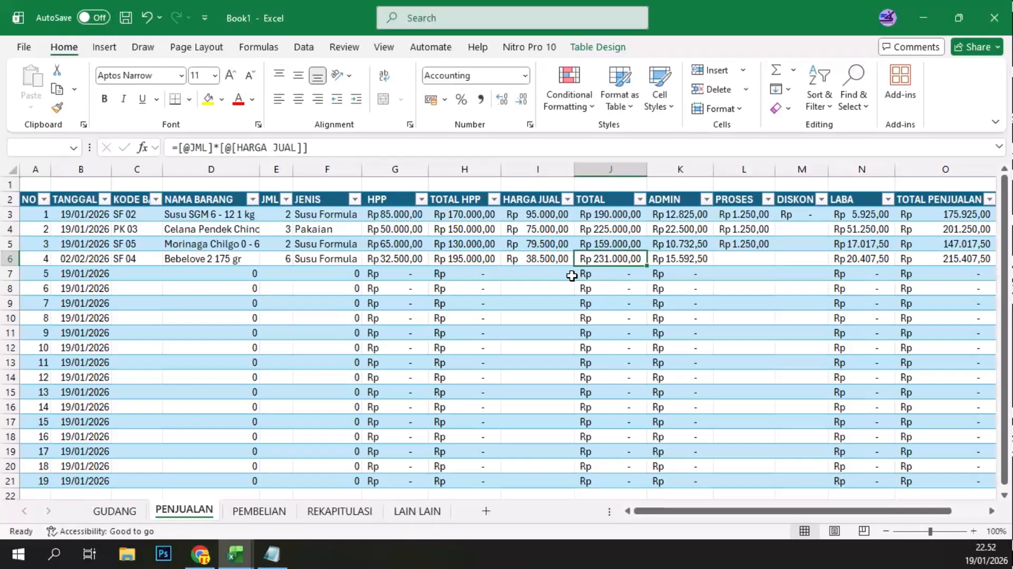
pyautogui.press('Tab')
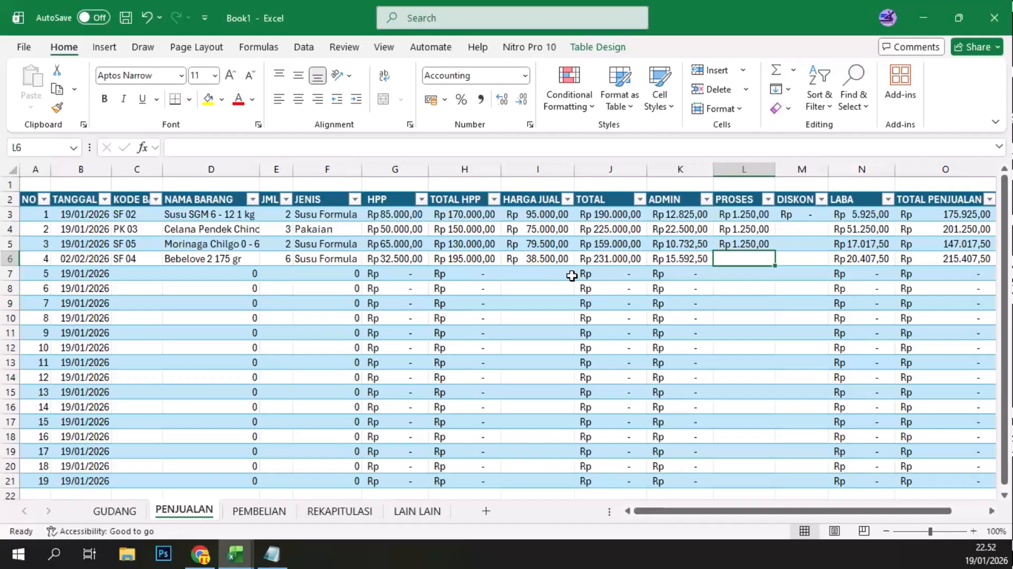
# Step: Set the PROSES fee of the SF 04 sale in row 4 to 1250
pyautogui.write('12.')
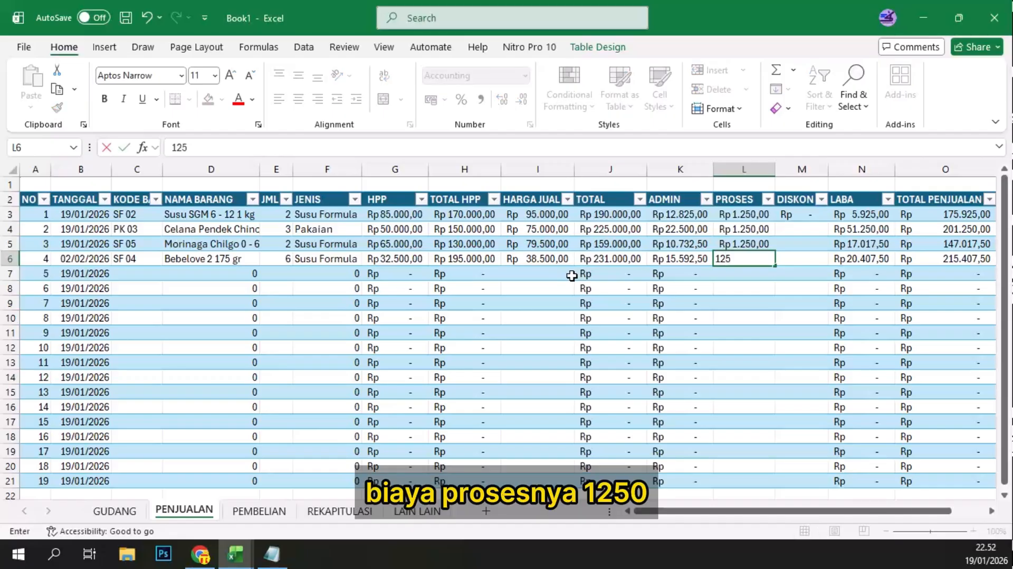
pyautogui.write('500')
pyautogui.press('Return')
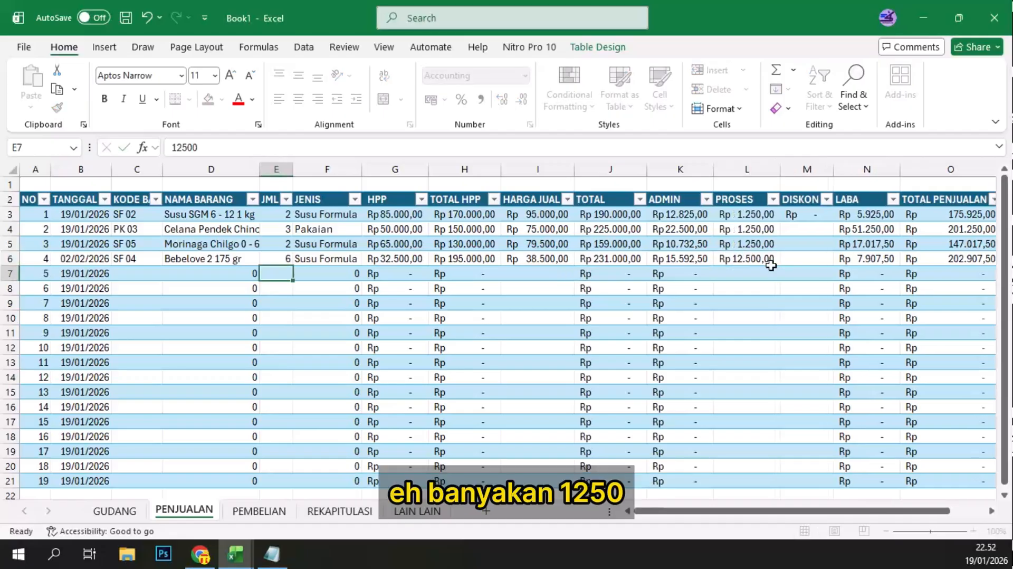
pyautogui.click(753, 263)
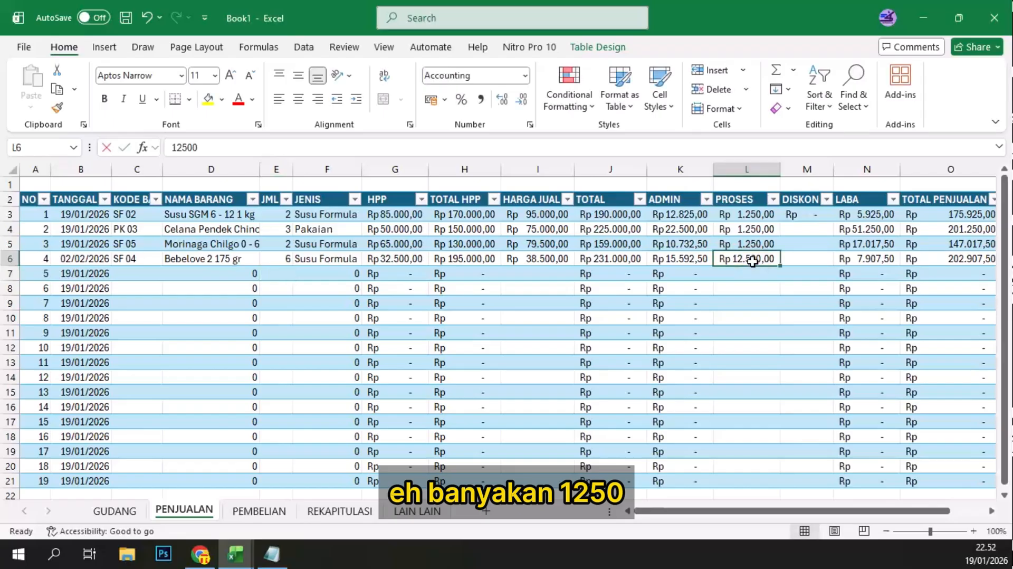
pyautogui.doubleClick(754, 262)
pyautogui.press('BackSpace')
pyautogui.press('Return')
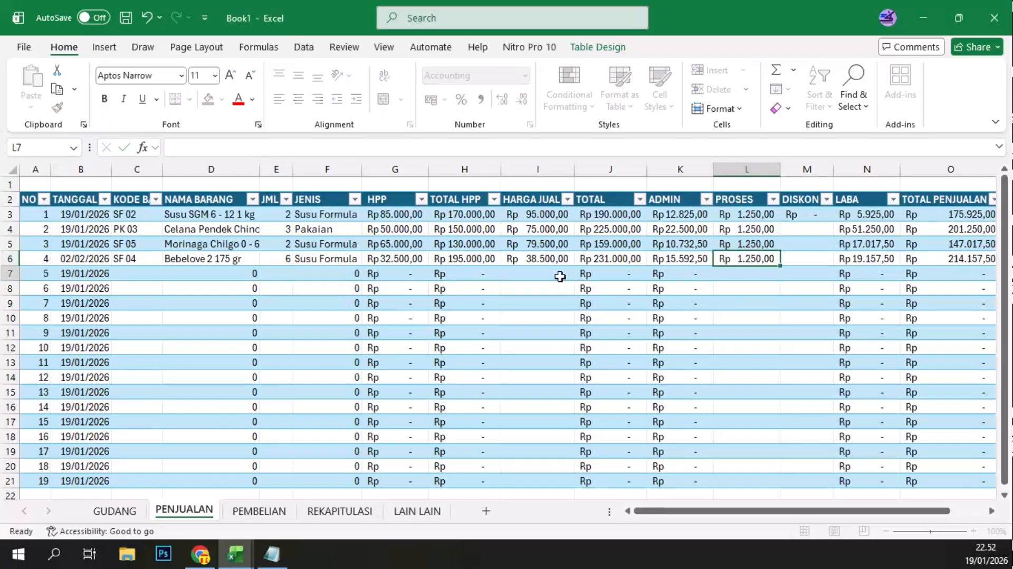
# Step: Set the TANGGAL of sales row 5 (B7) to 3/3 and its KODE BARANG to PK 05
pyautogui.click(100, 274)
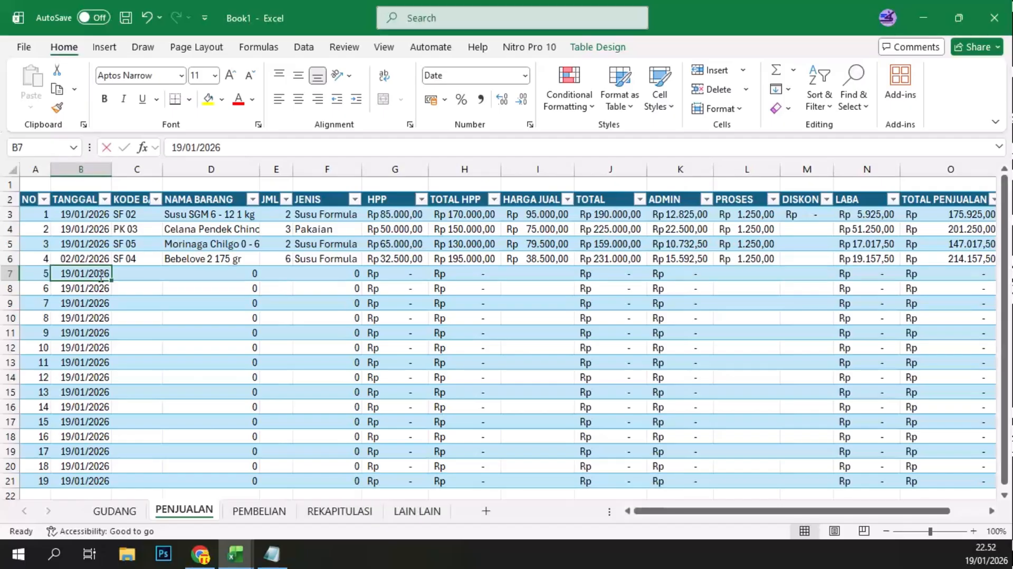
pyautogui.press('Delete')
pyautogui.write('3/3')
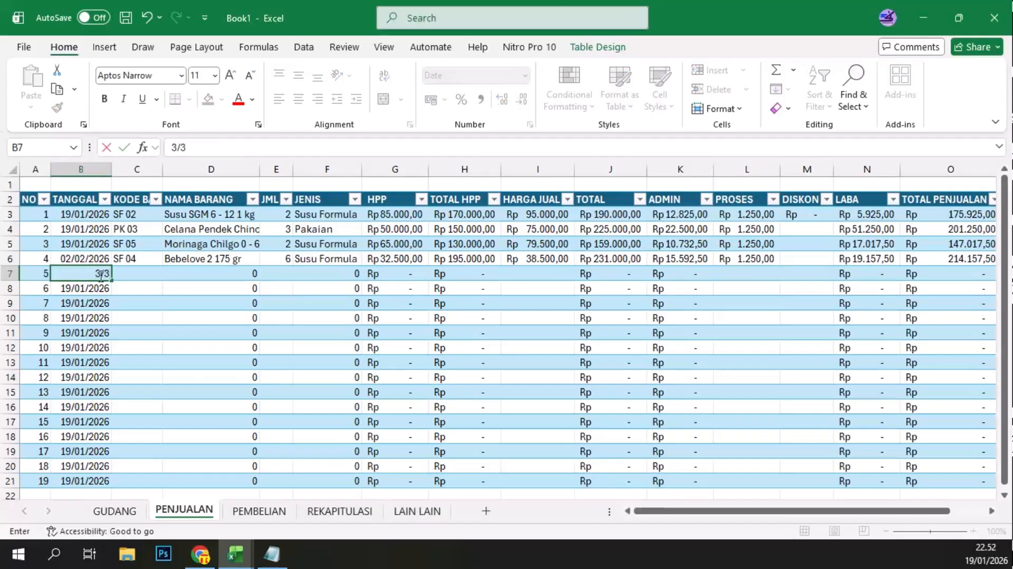
pyautogui.press('Tab')
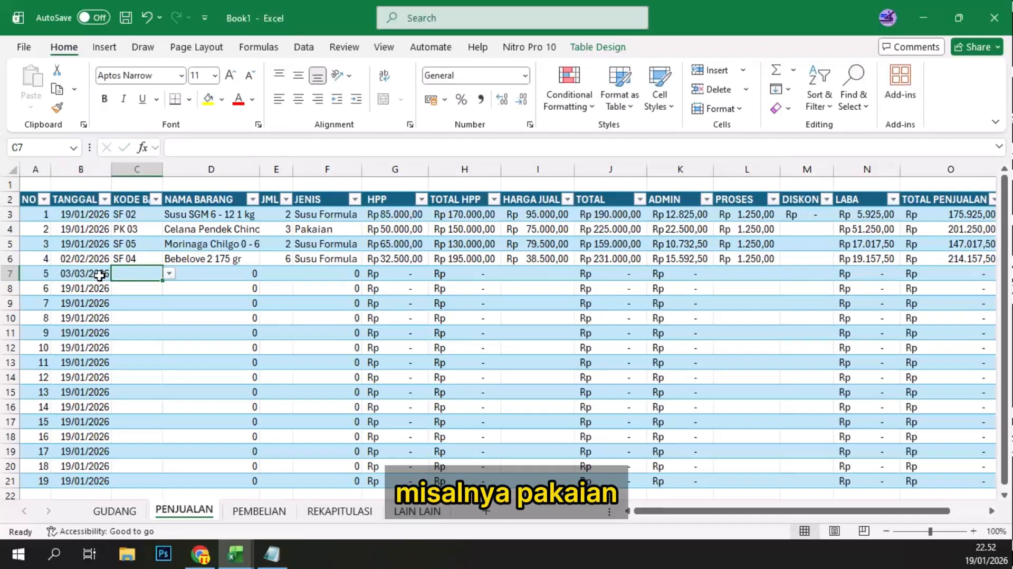
pyautogui.write('PK')
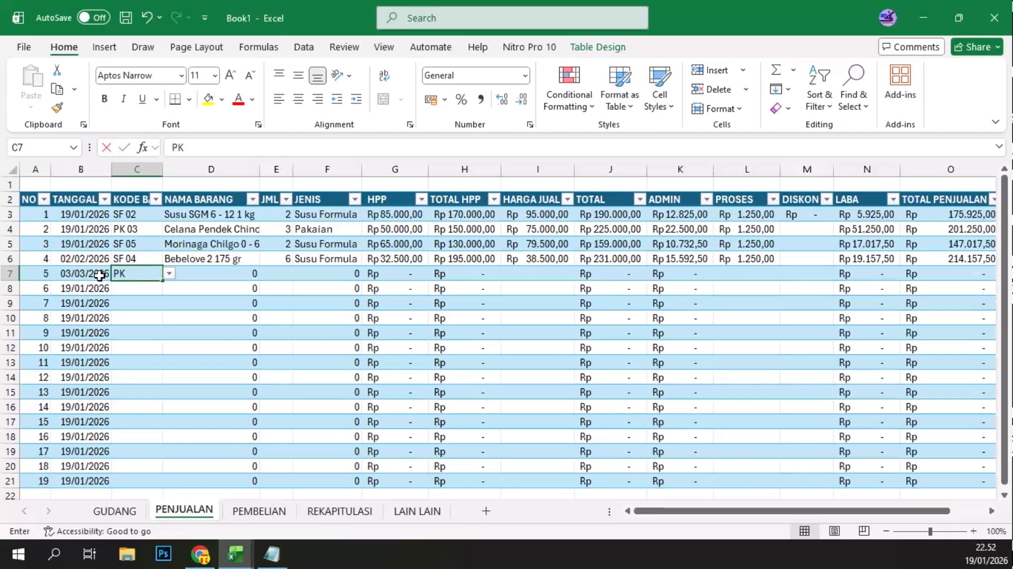
pyautogui.click(129, 339)
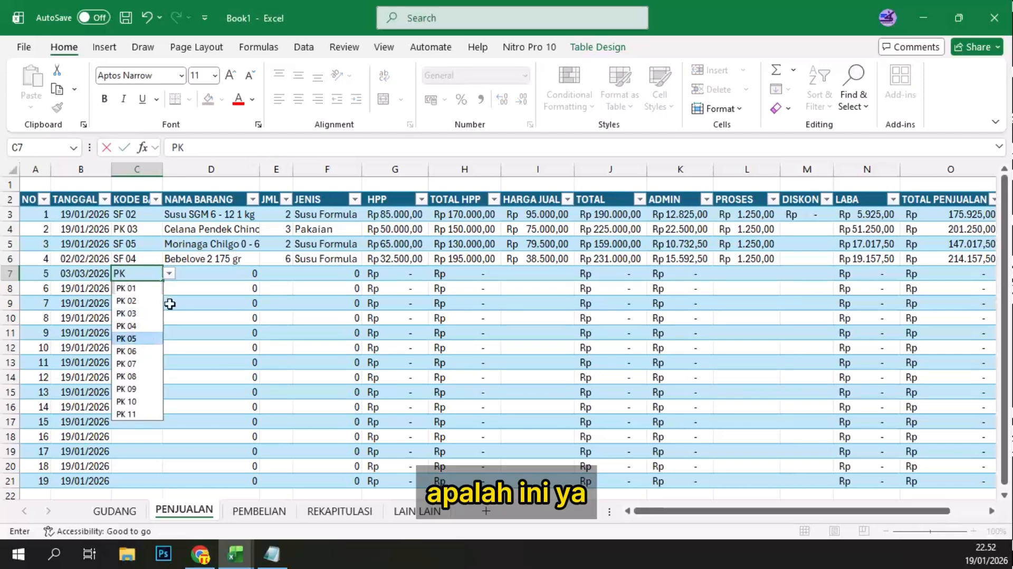
# Step: Enter JML 5 and HARGA JUAL 60000 for the PK 05 sale in row 5
pyautogui.click(275, 274)
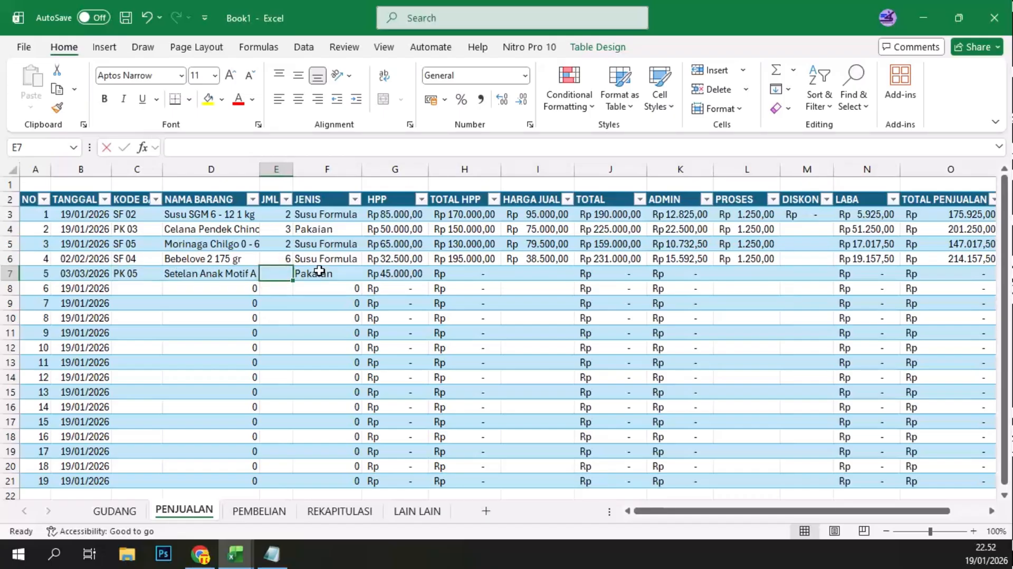
pyautogui.write('5')
pyautogui.press('Tab')
pyautogui.press('Tab')
pyautogui.press('Tab')
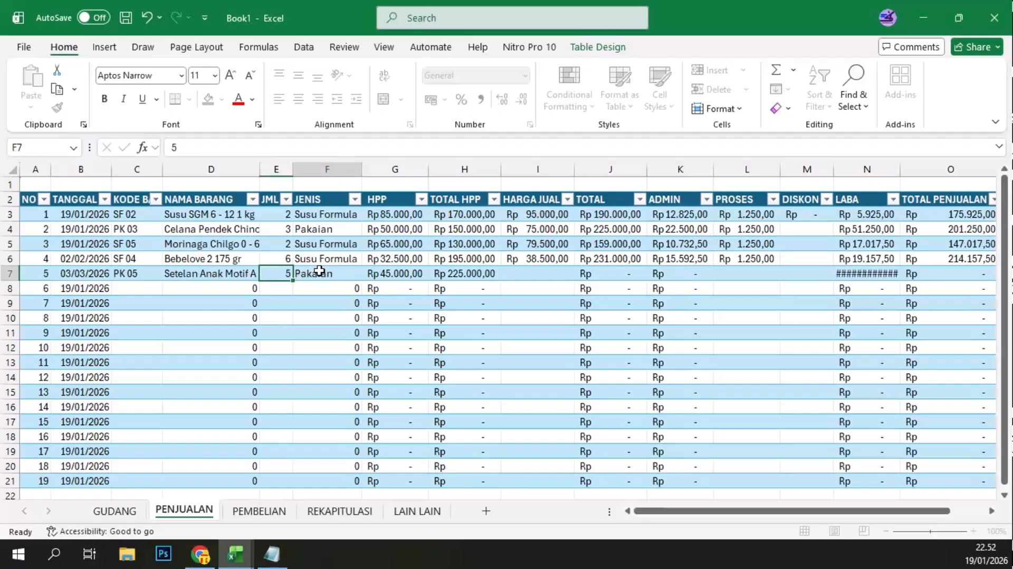
pyautogui.press('Tab')
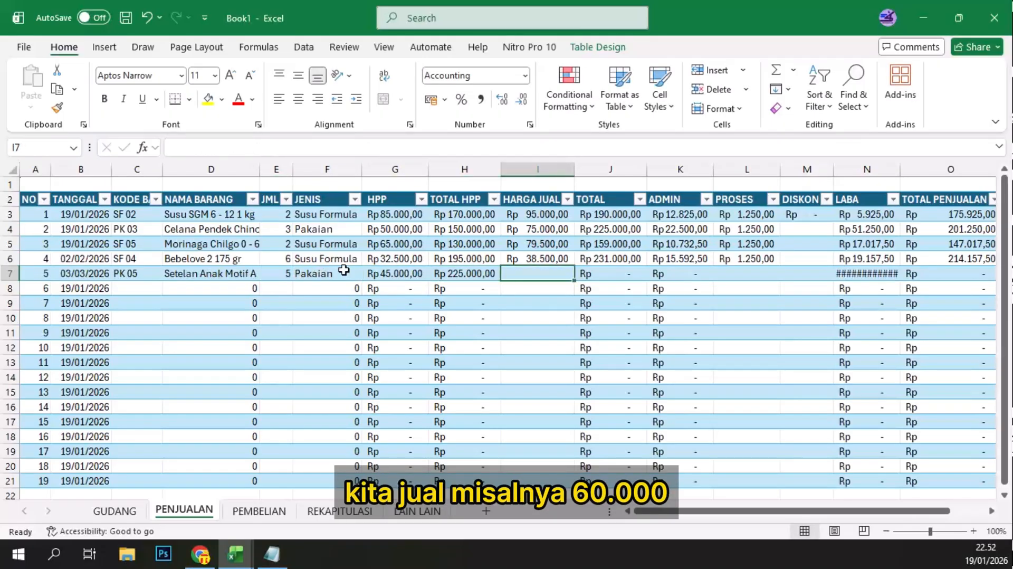
pyautogui.write('60000')
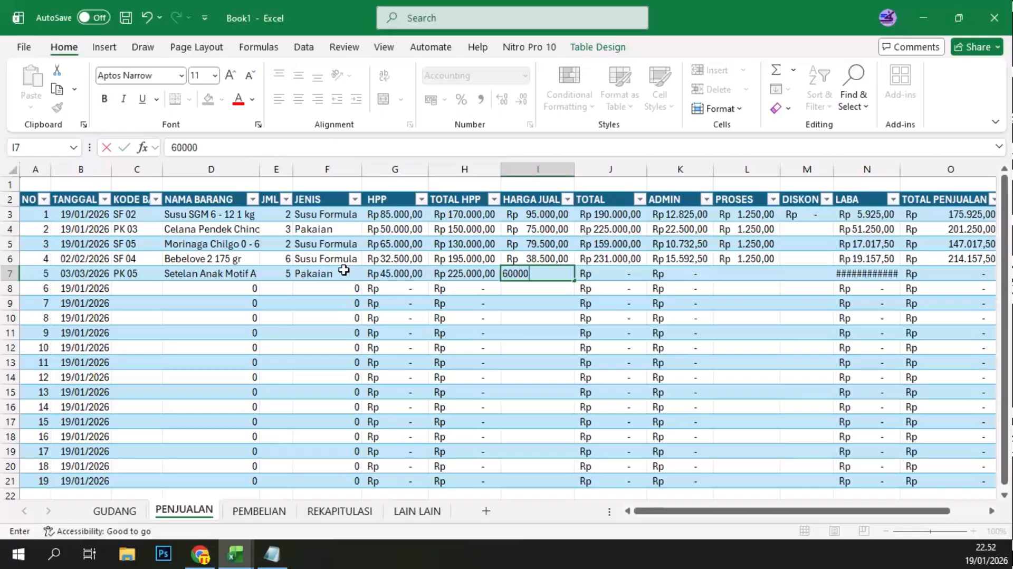
pyautogui.press('Tab')
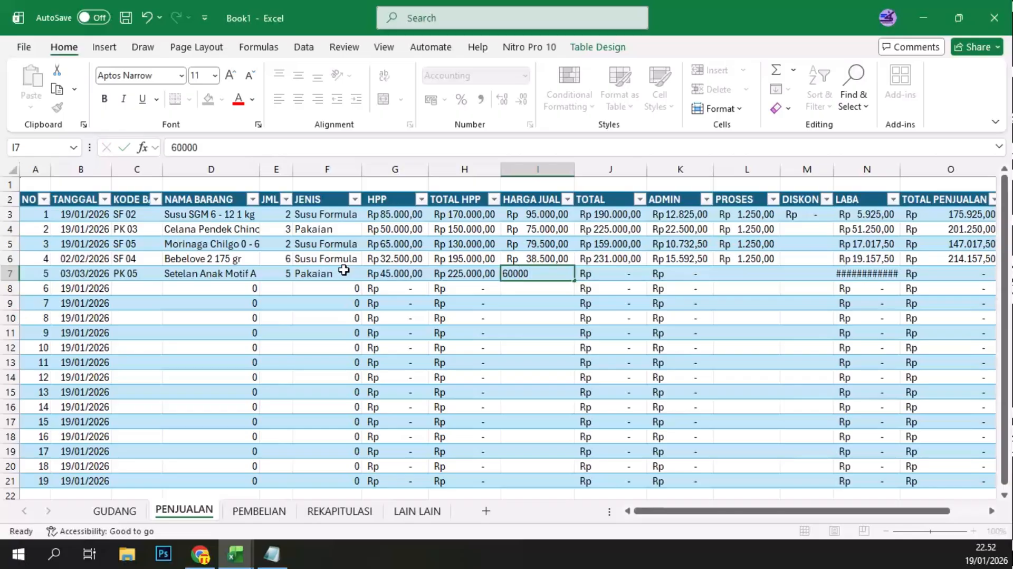
# Step: Enter a PROSES fee of 1250 for the PK 05 sale in row 5
pyautogui.press('Tab')
pyautogui.press('Tab')
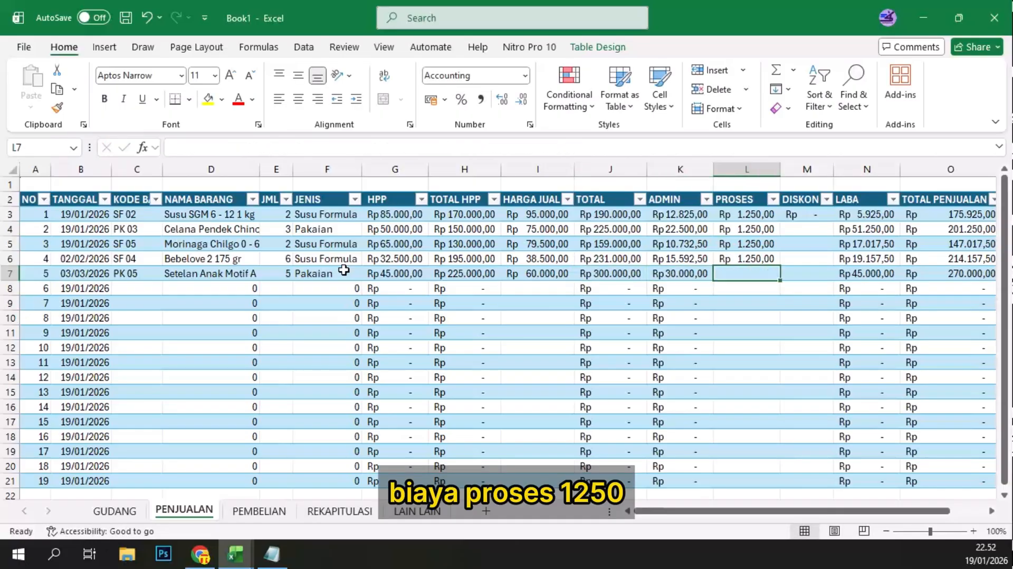
pyautogui.write('1250')
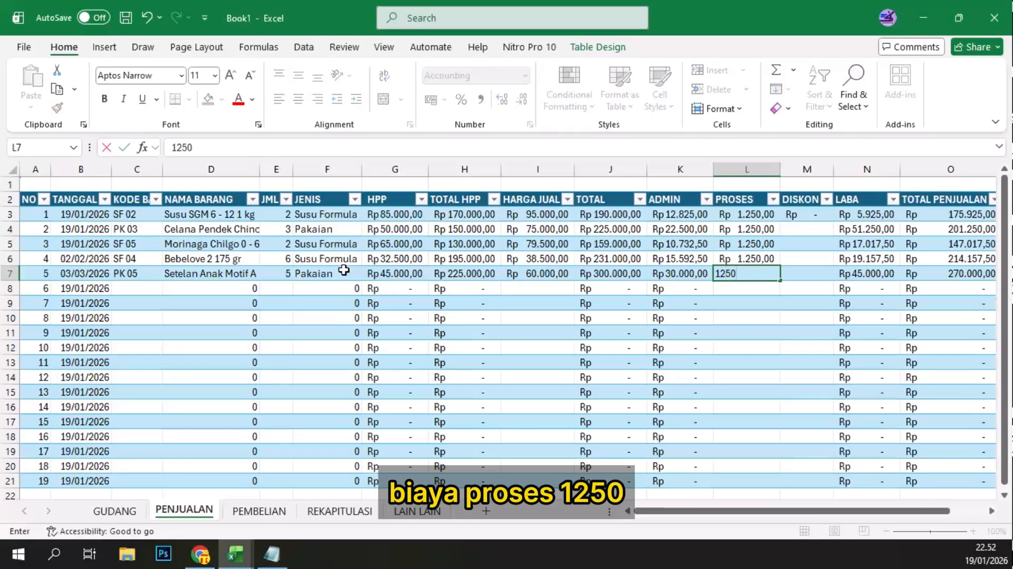
pyautogui.press('Return')
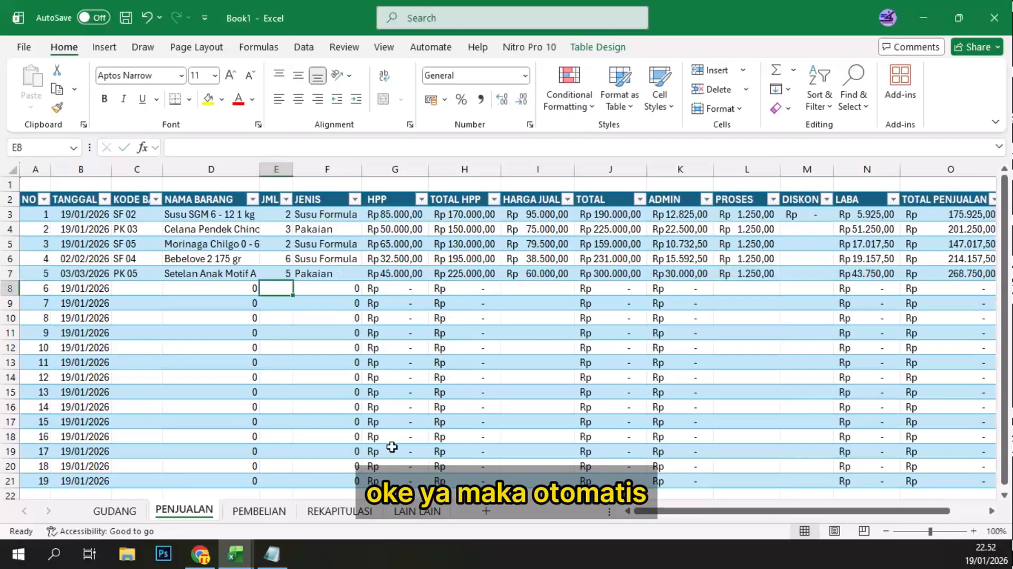
# Step: Check the stock on the GUDANG sheet, and autofit the PENJUALAN column on the REKAPITULASI sheet
pyautogui.click(114, 510)
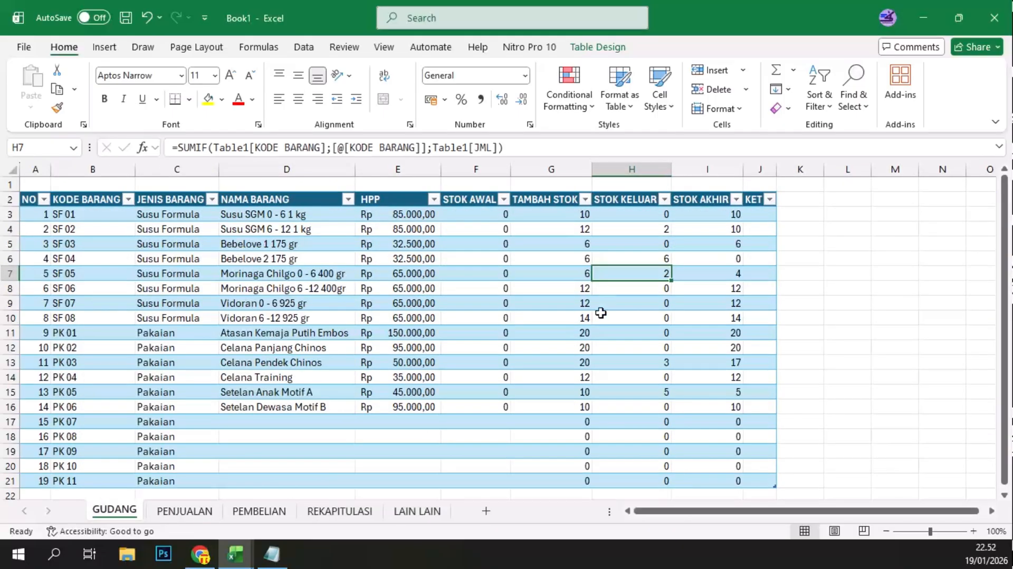
pyautogui.click(331, 512)
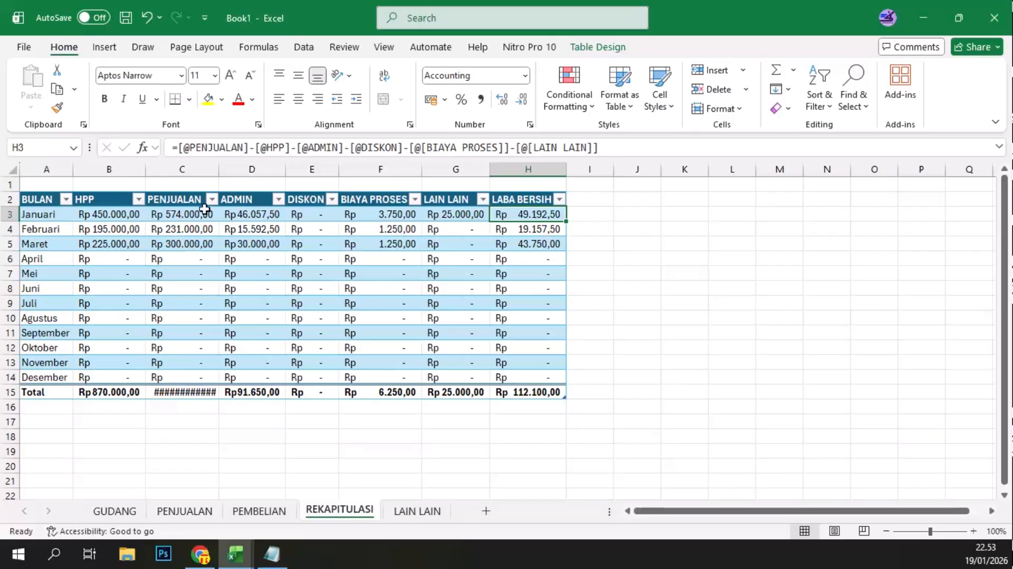
pyautogui.doubleClick(219, 169)
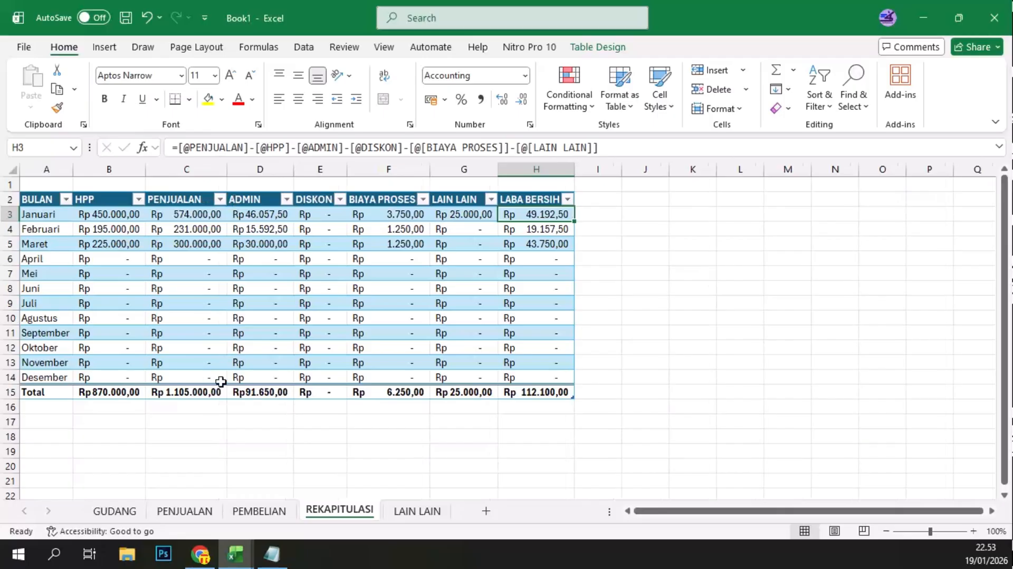